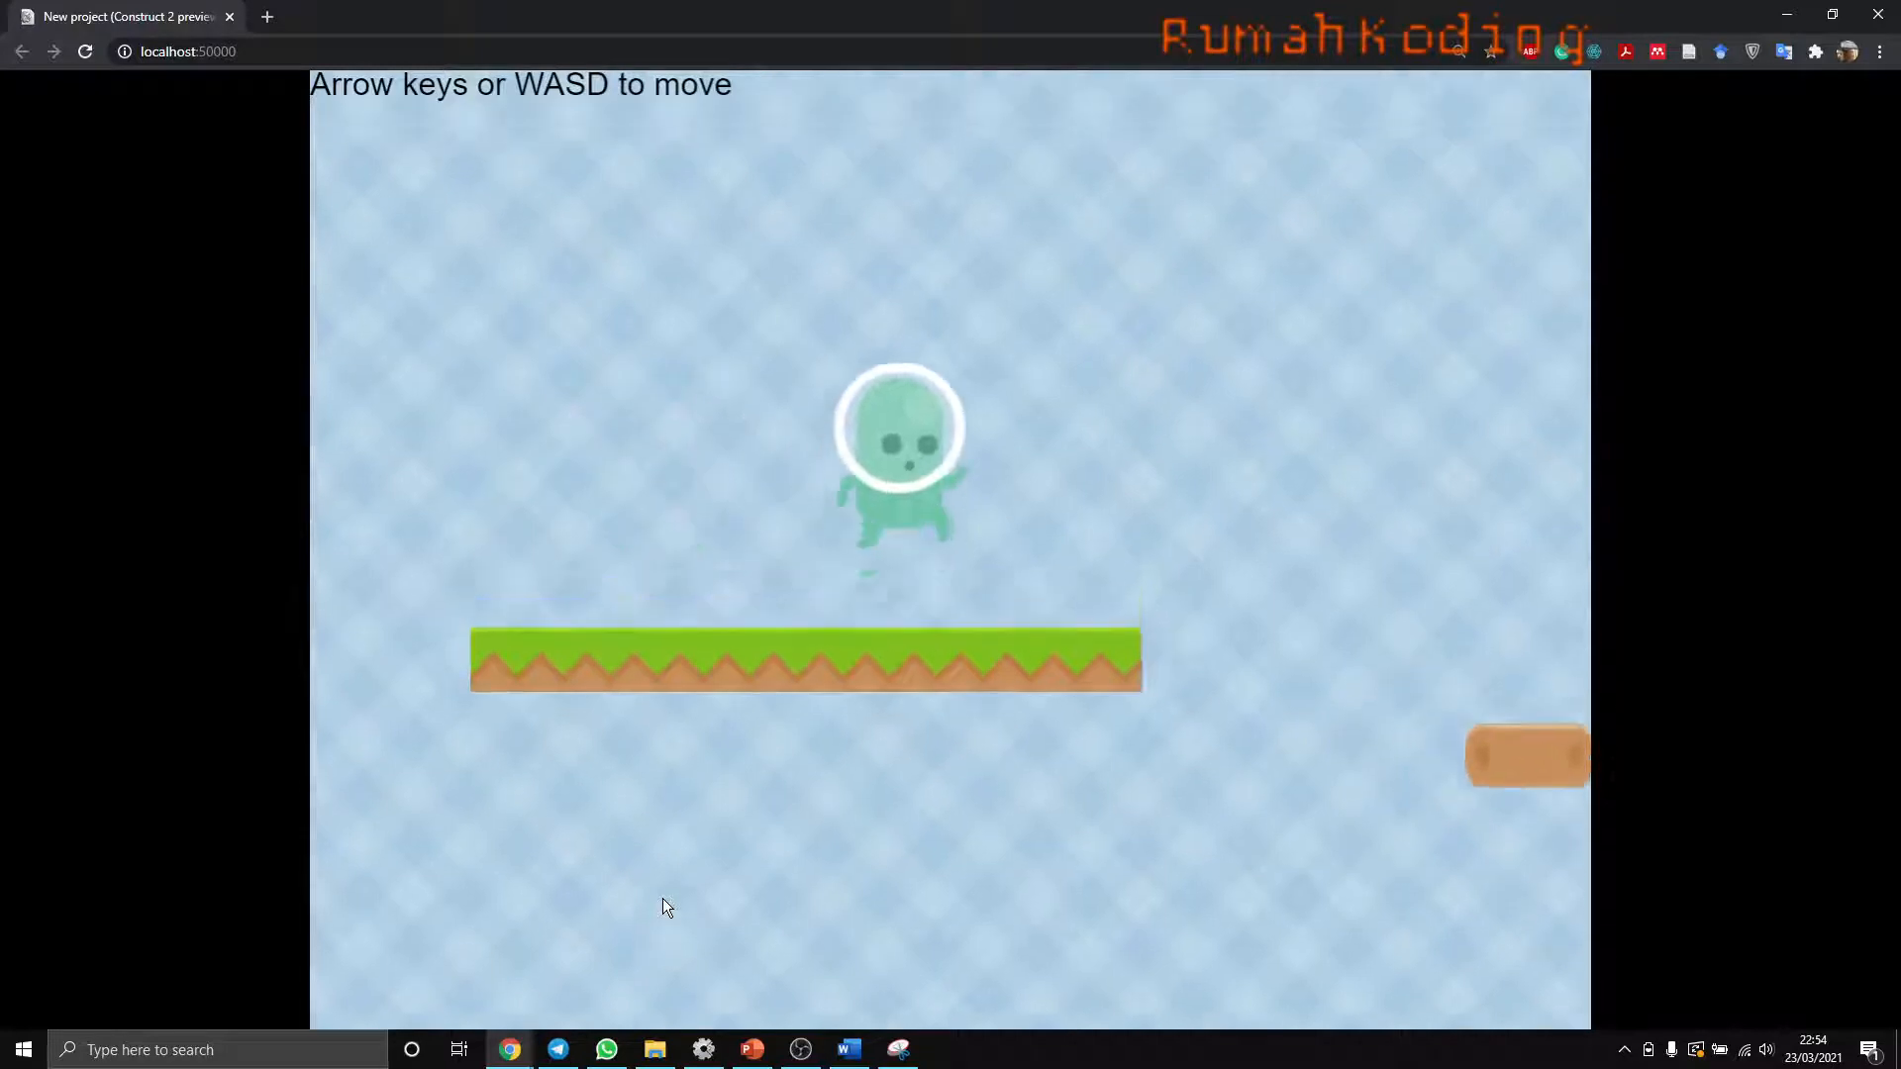
key("Up")
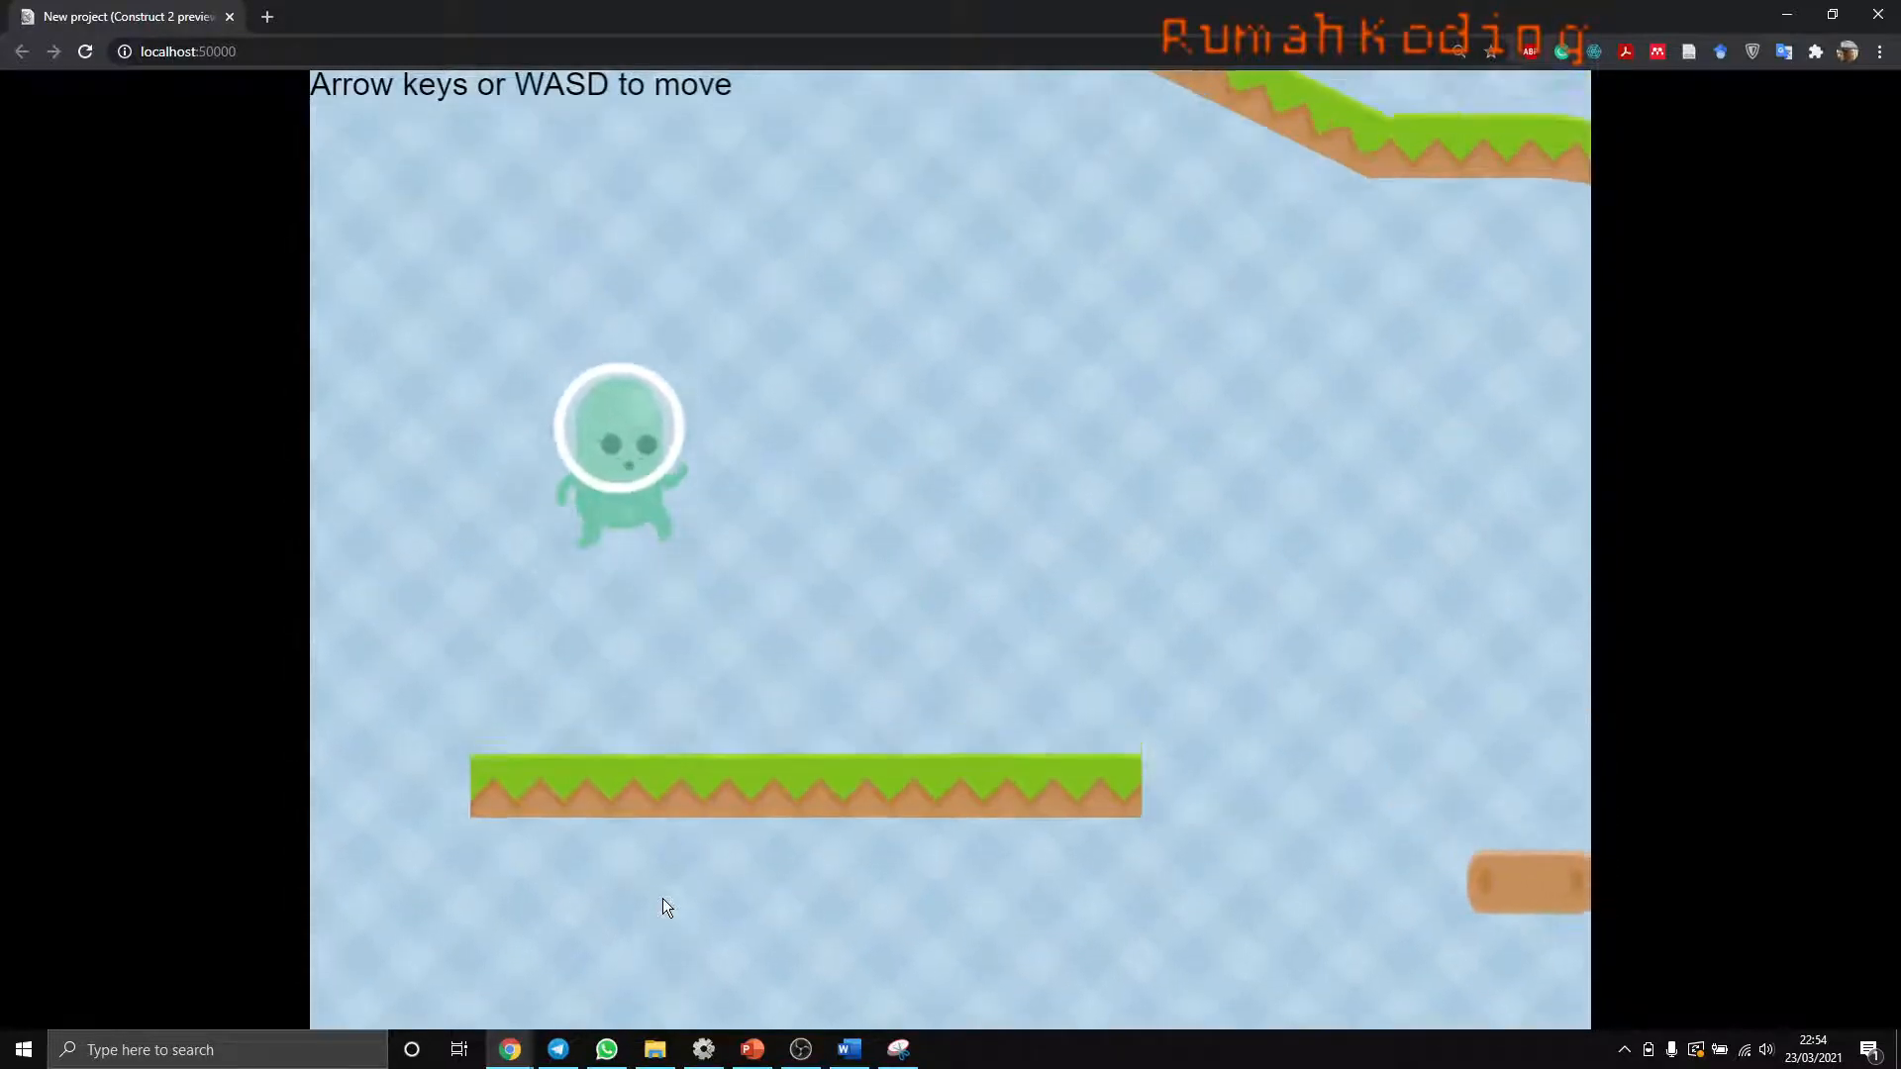
- Play-test the finished platformer preview, moving the alien character across the platforms, up the slope and onto the upper log platforms
key("Right")
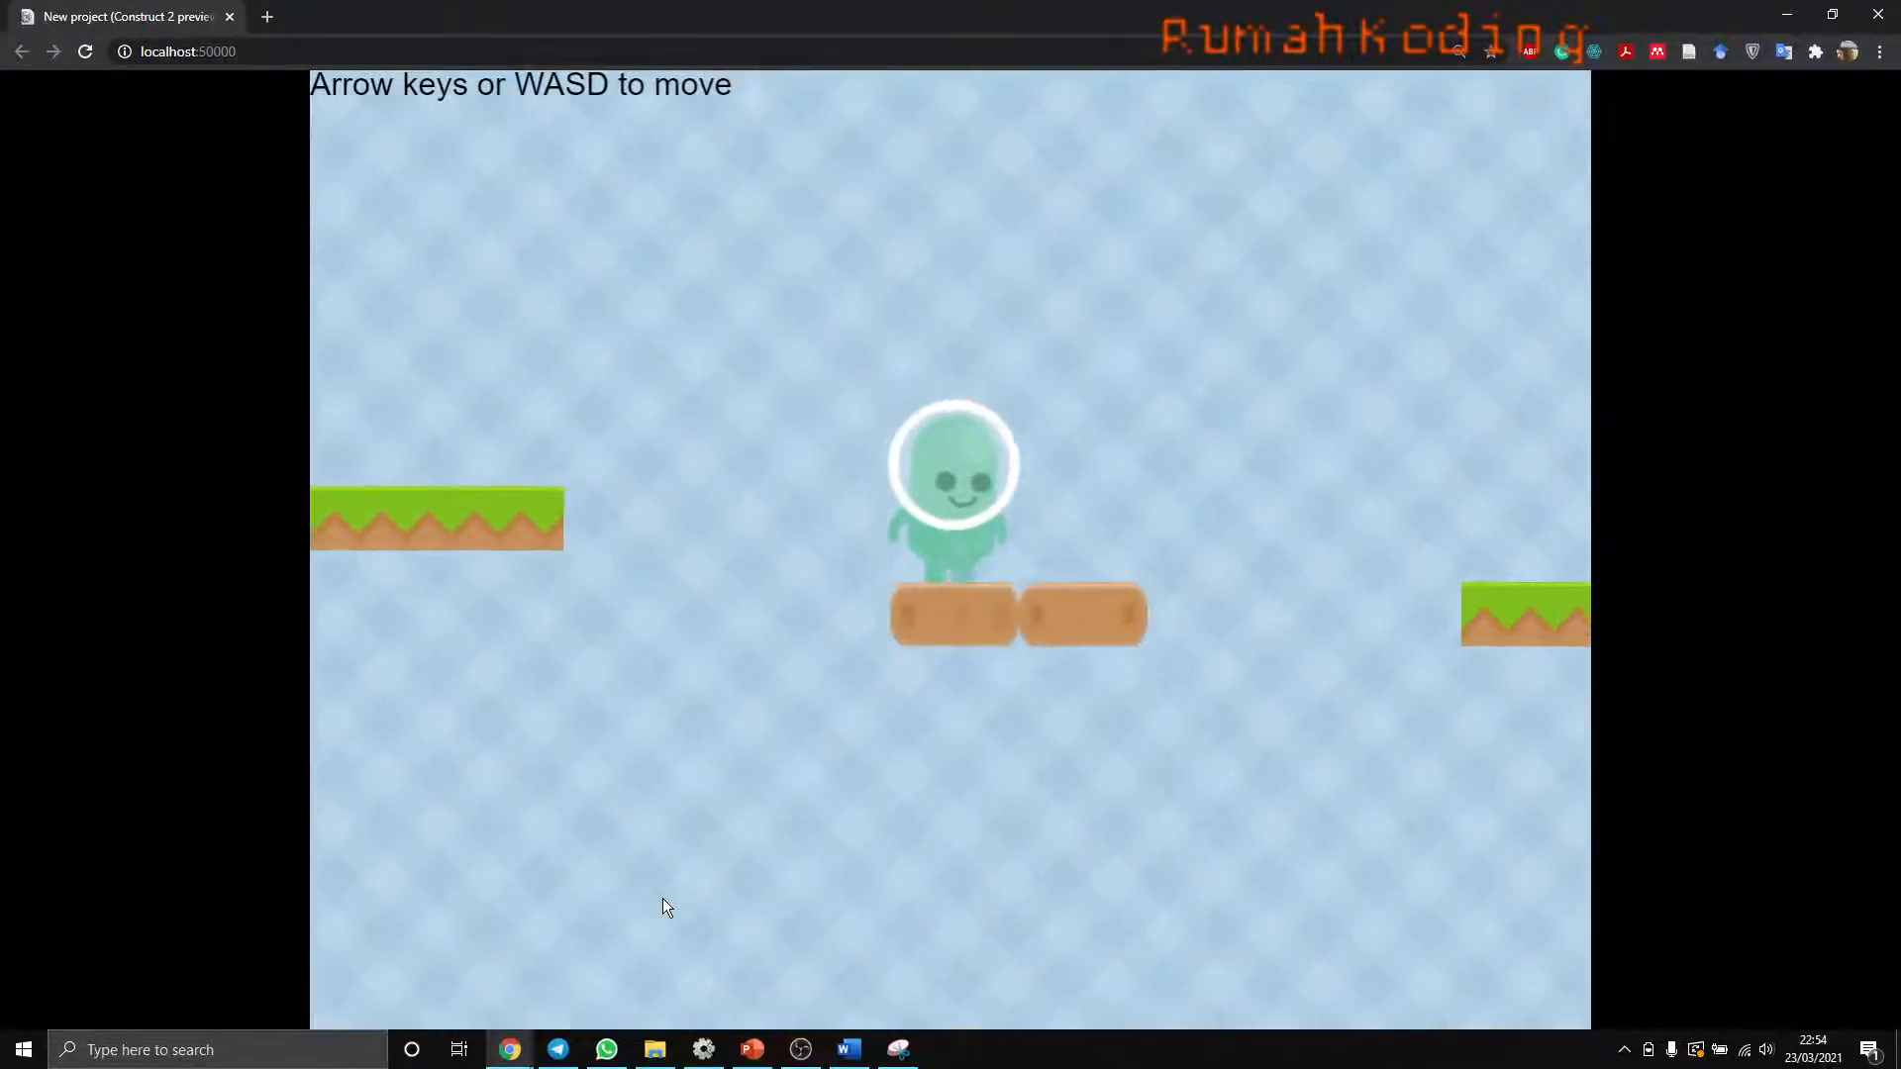
key("Right")
key("Up")
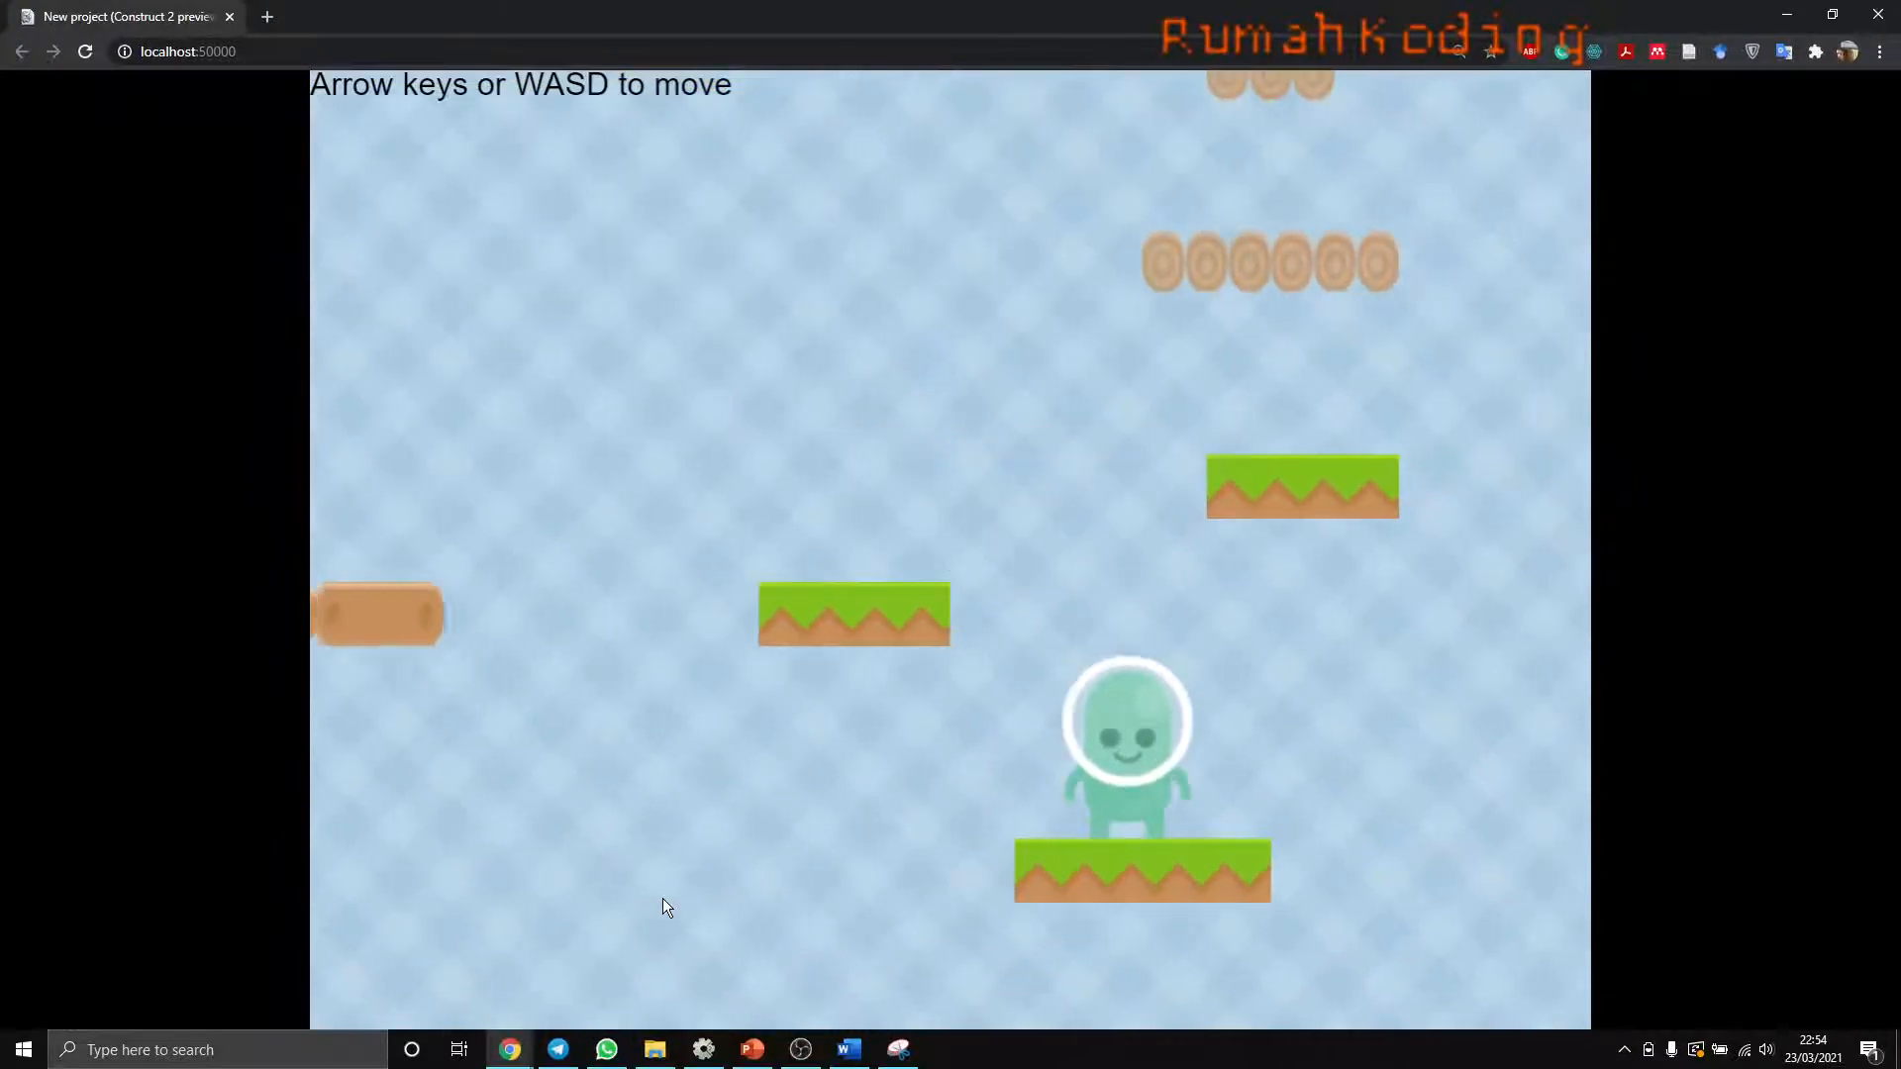
key("Up")
key("Left")
key("Up")
key("Right")
key("Right")
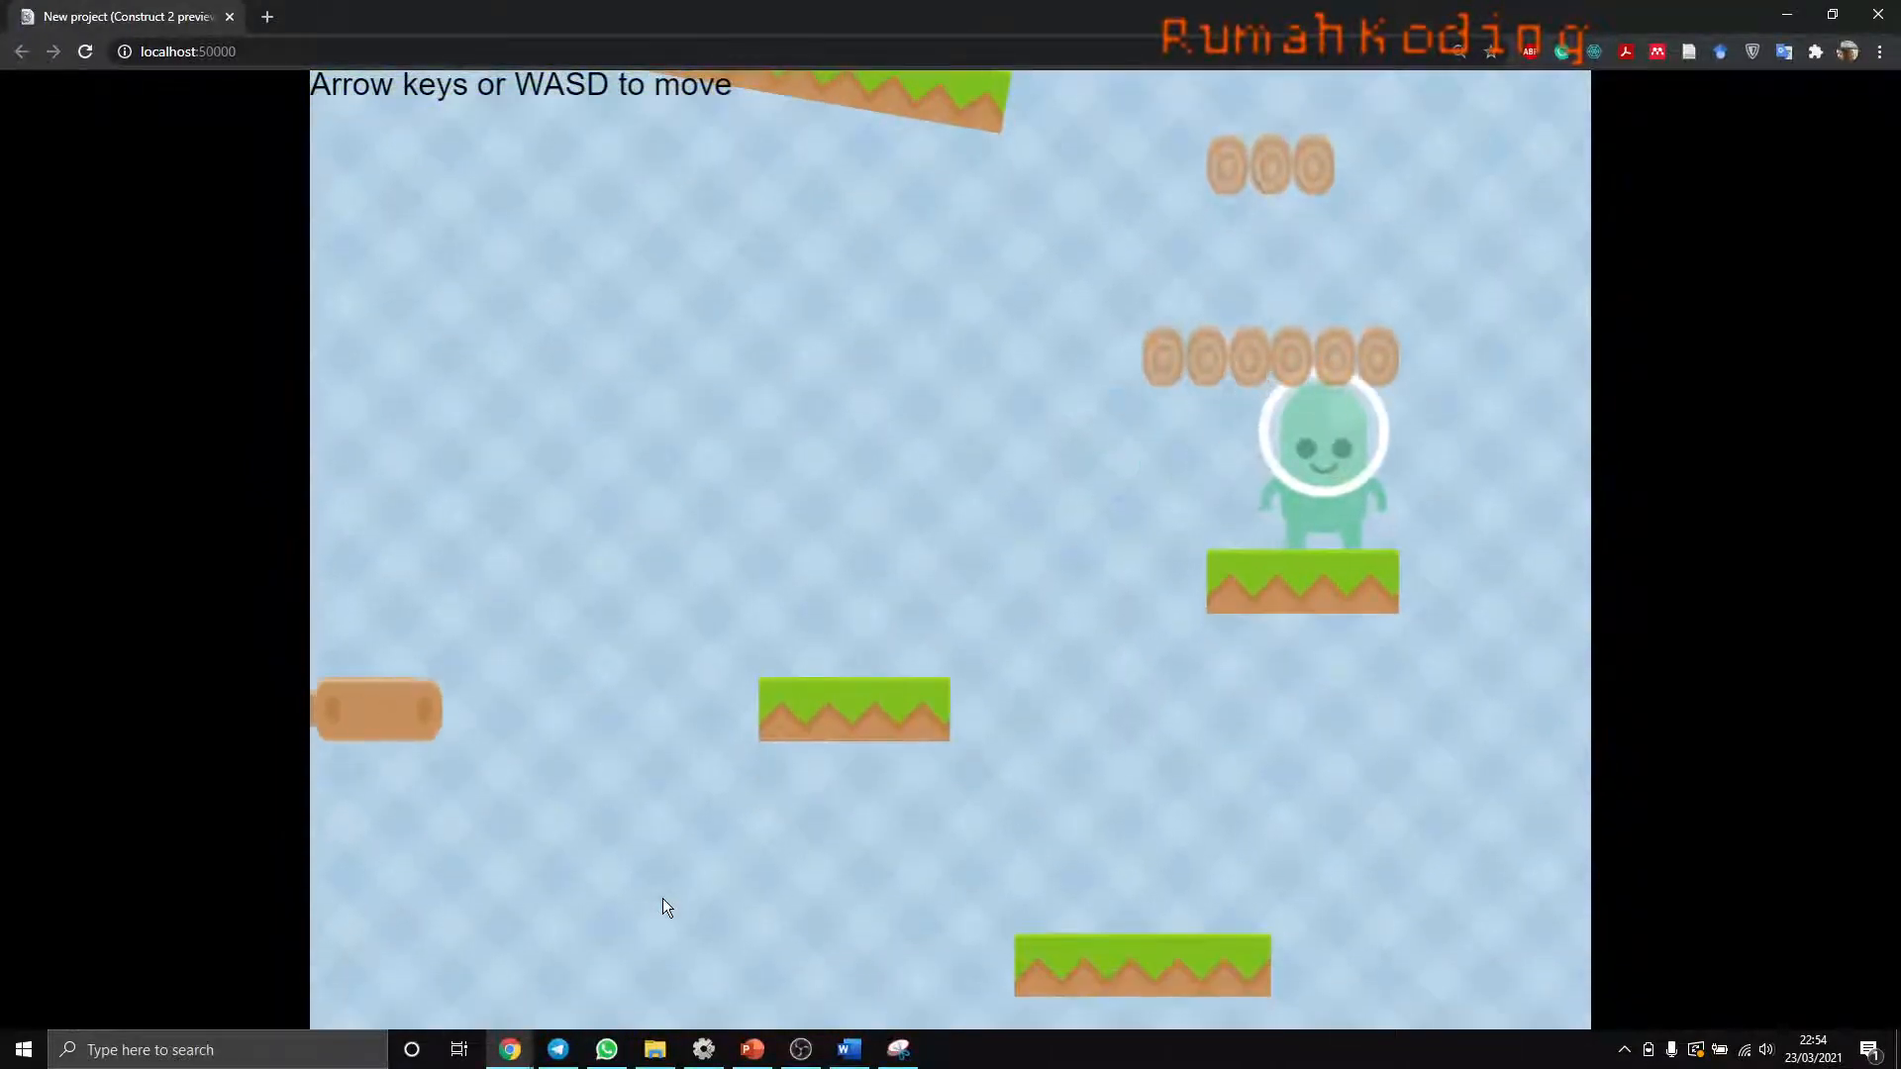
key("Up")
key("Up")
key("Left")
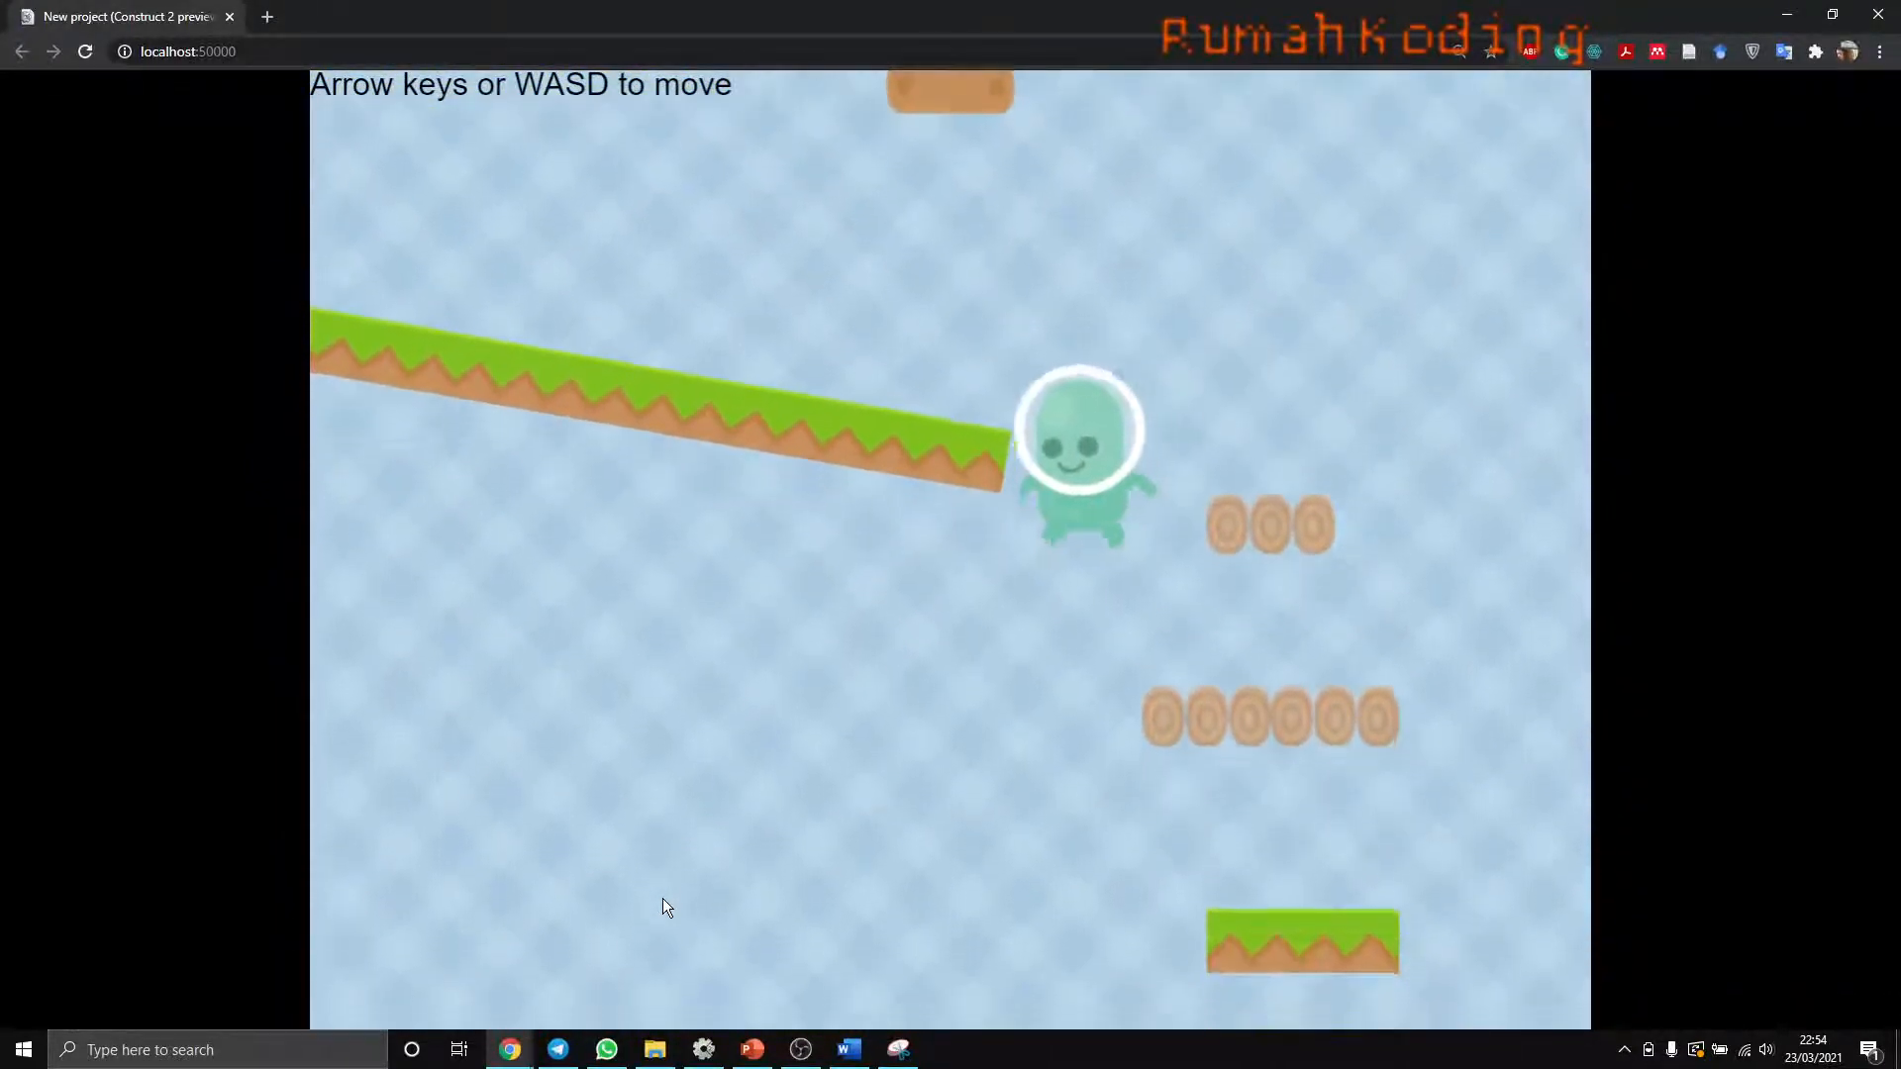
key("Right")
key("Up")
key("Left")
key("Up")
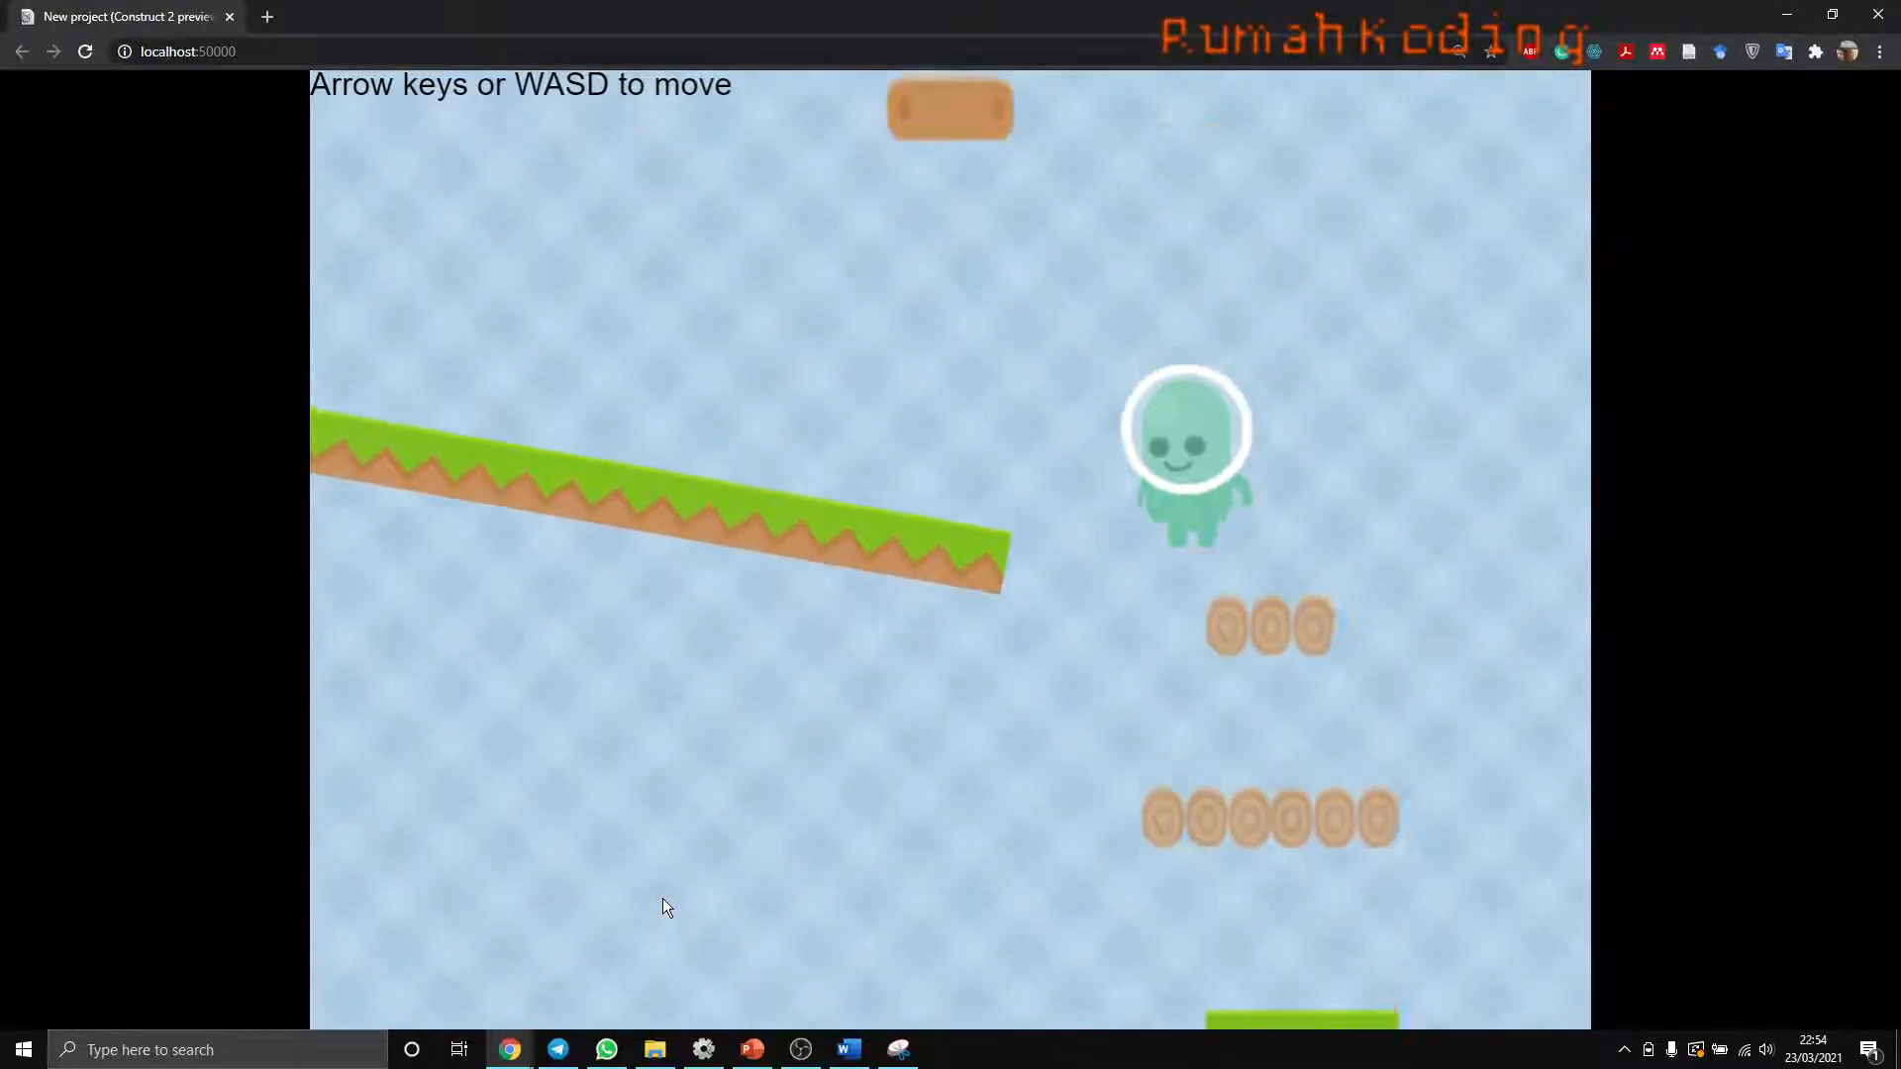
key("Left")
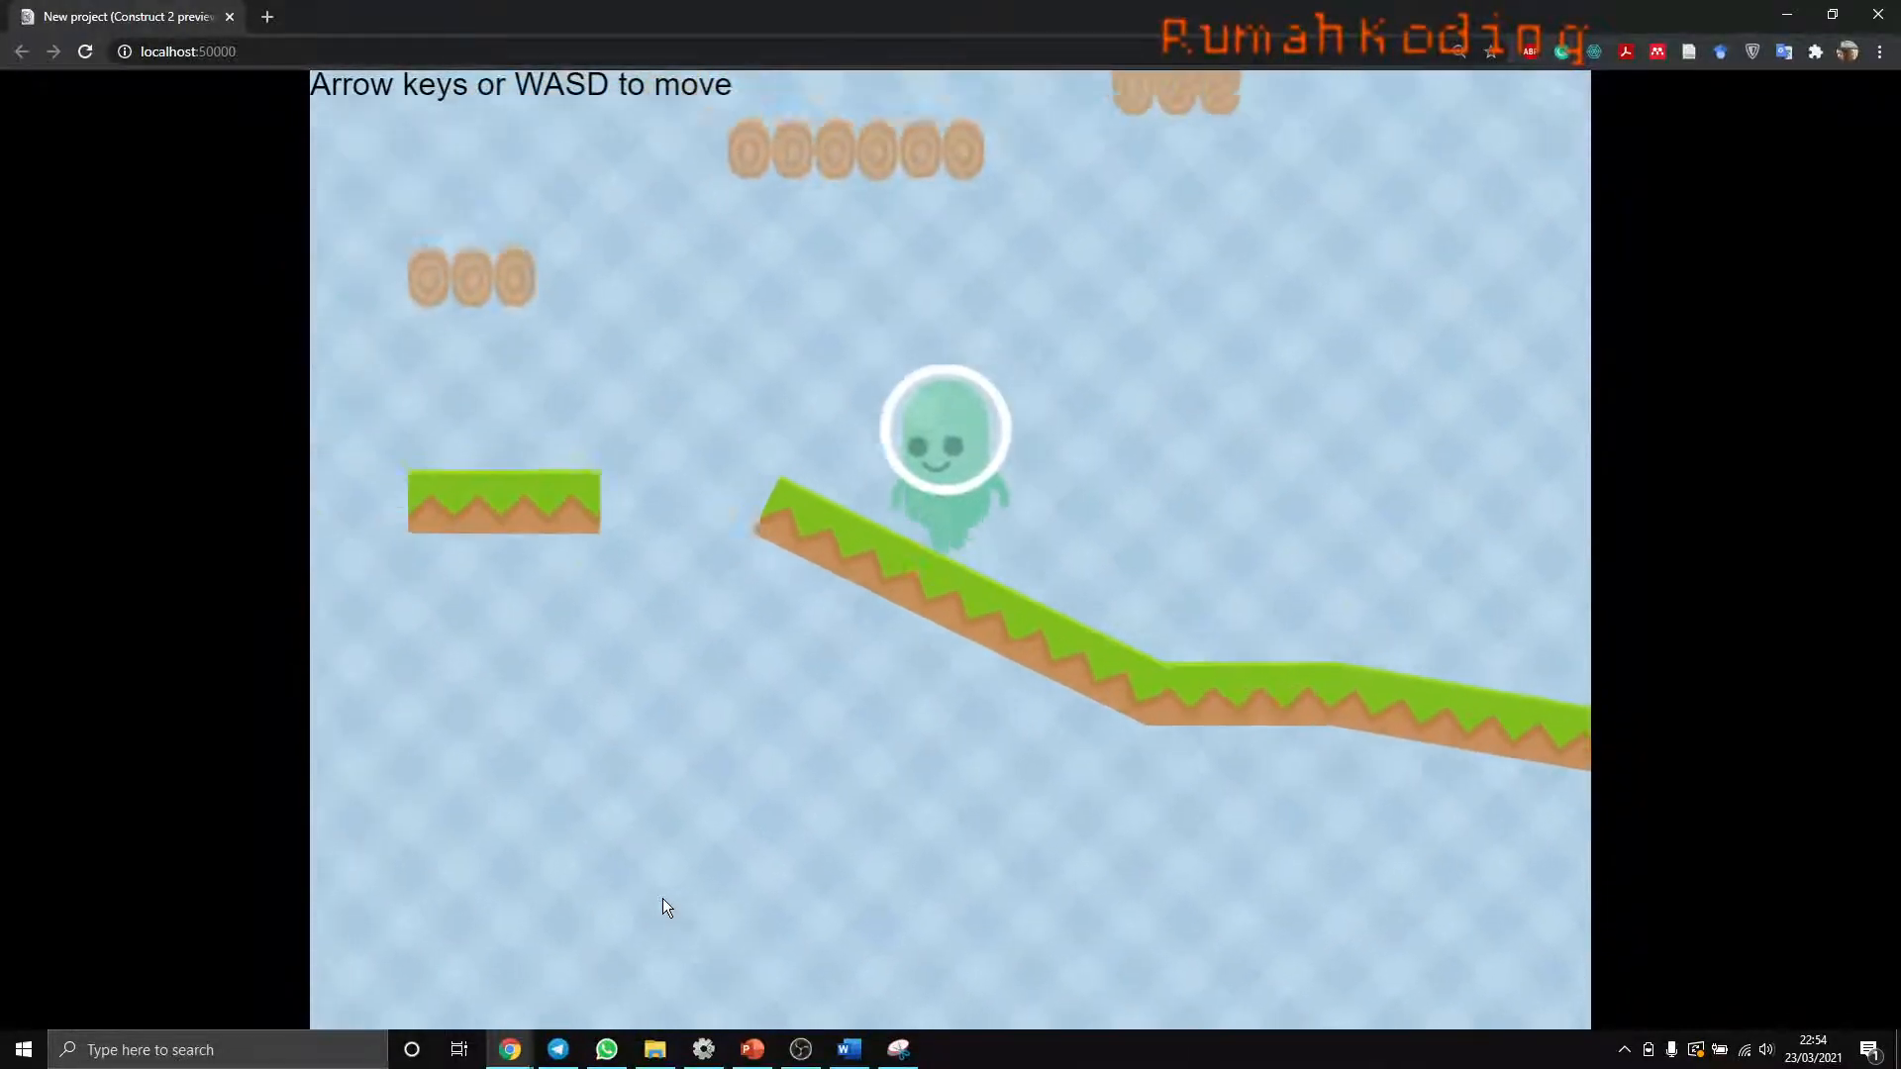
key("Up")
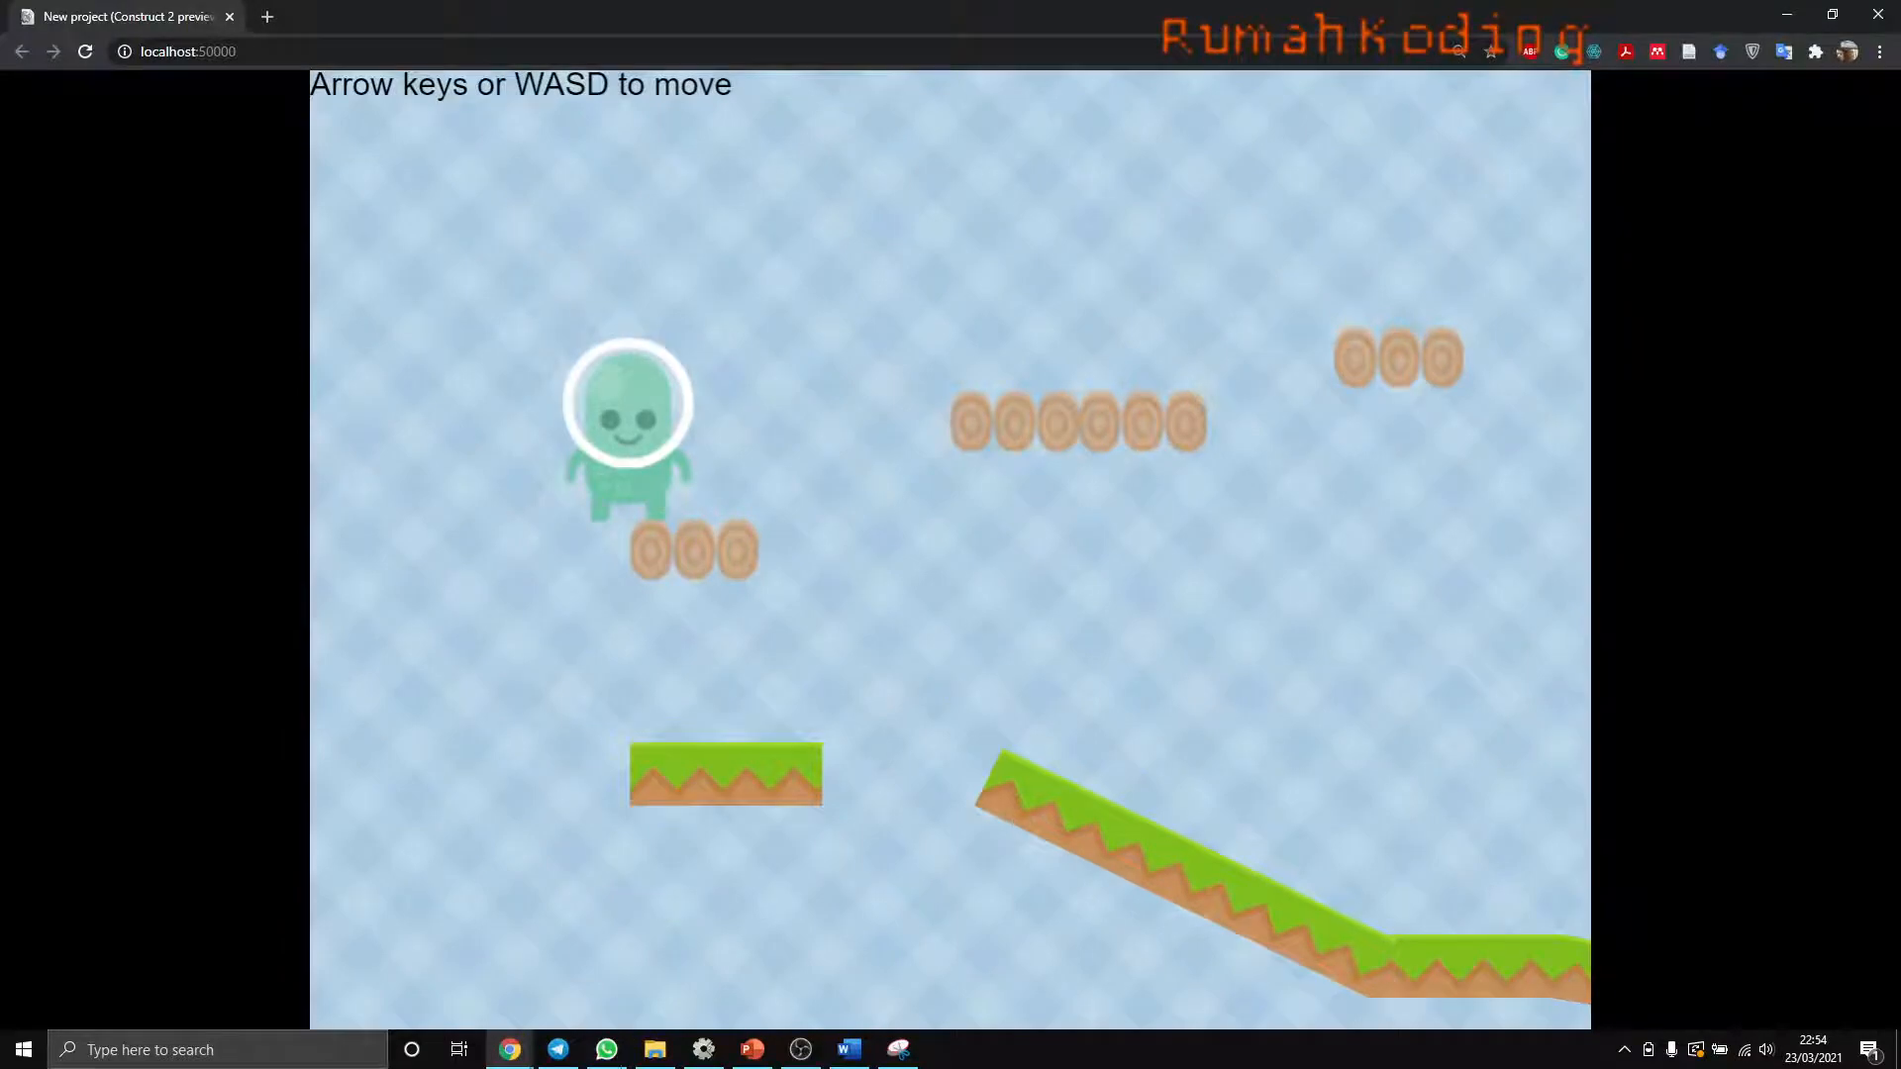
- Switch to PowerPoint and present the "Construct: Micro Platformer" slide full screen
left_click(754, 1050)
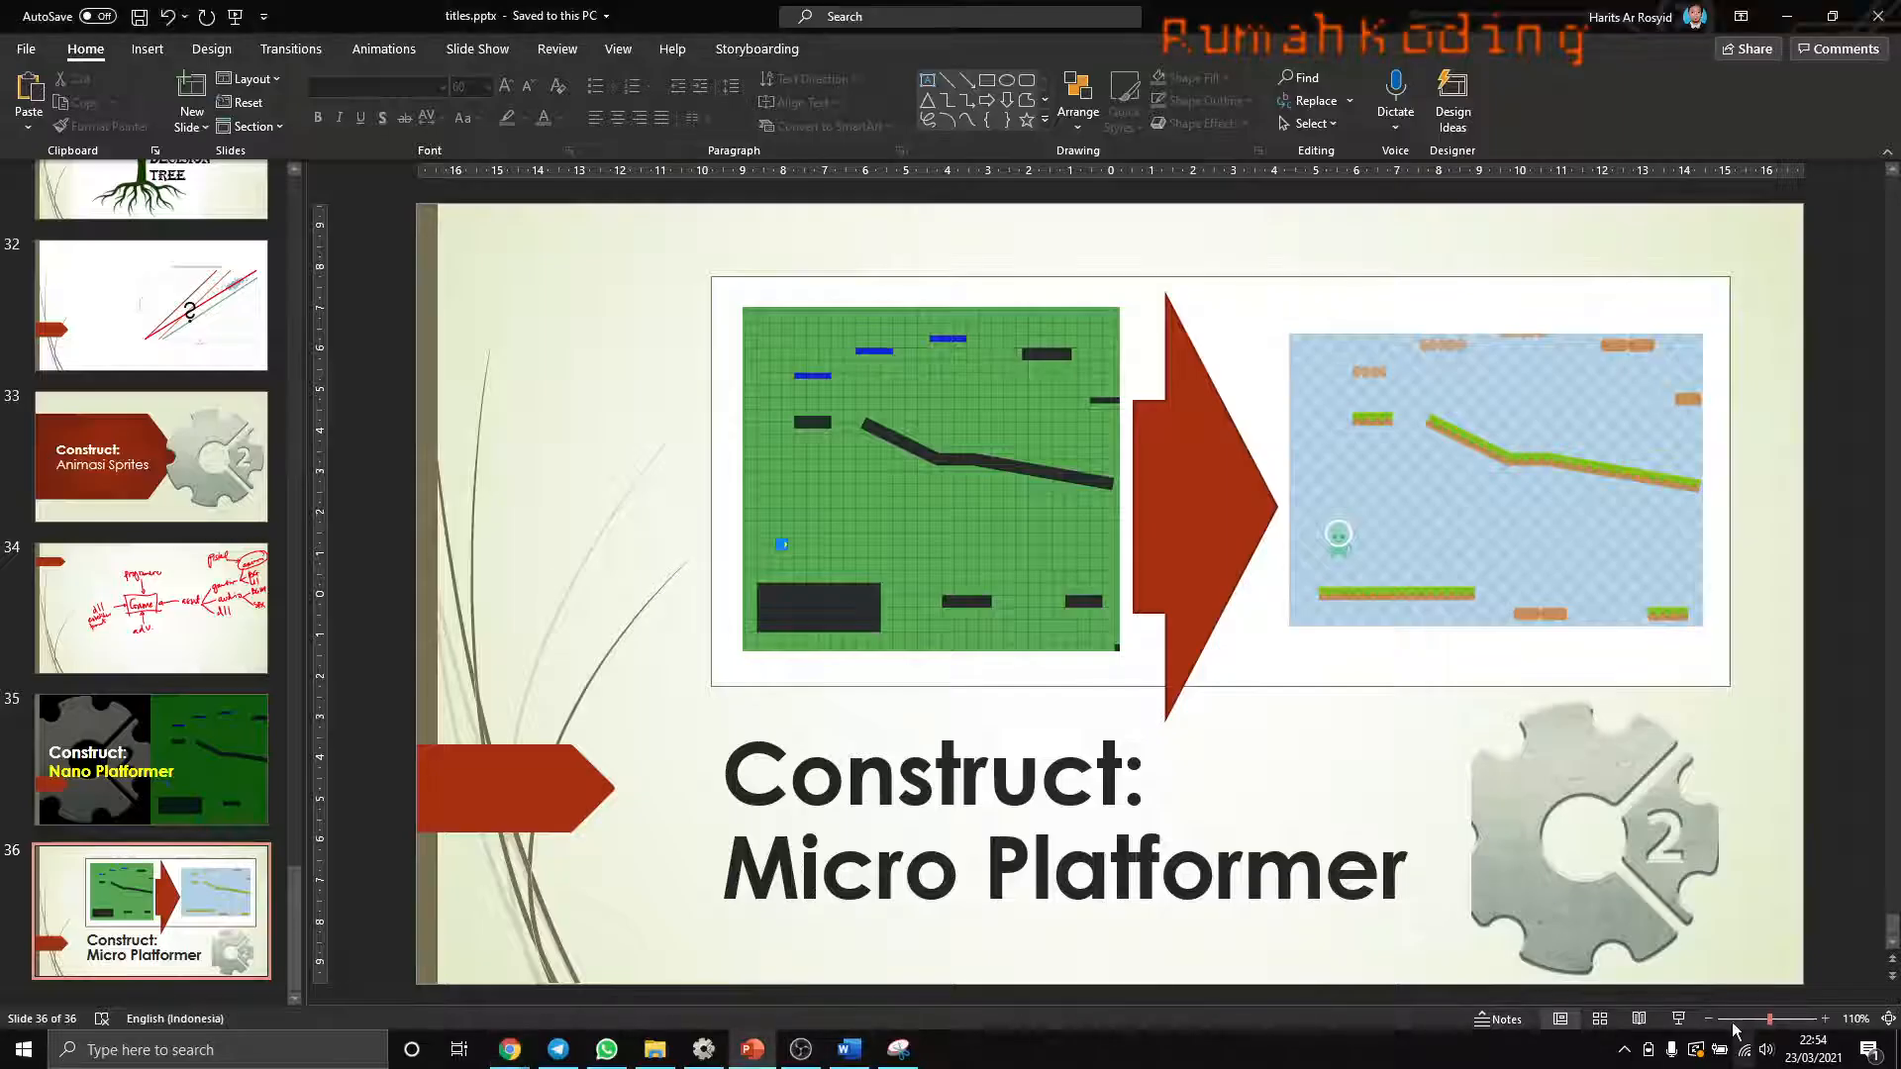
key("shift+F5")
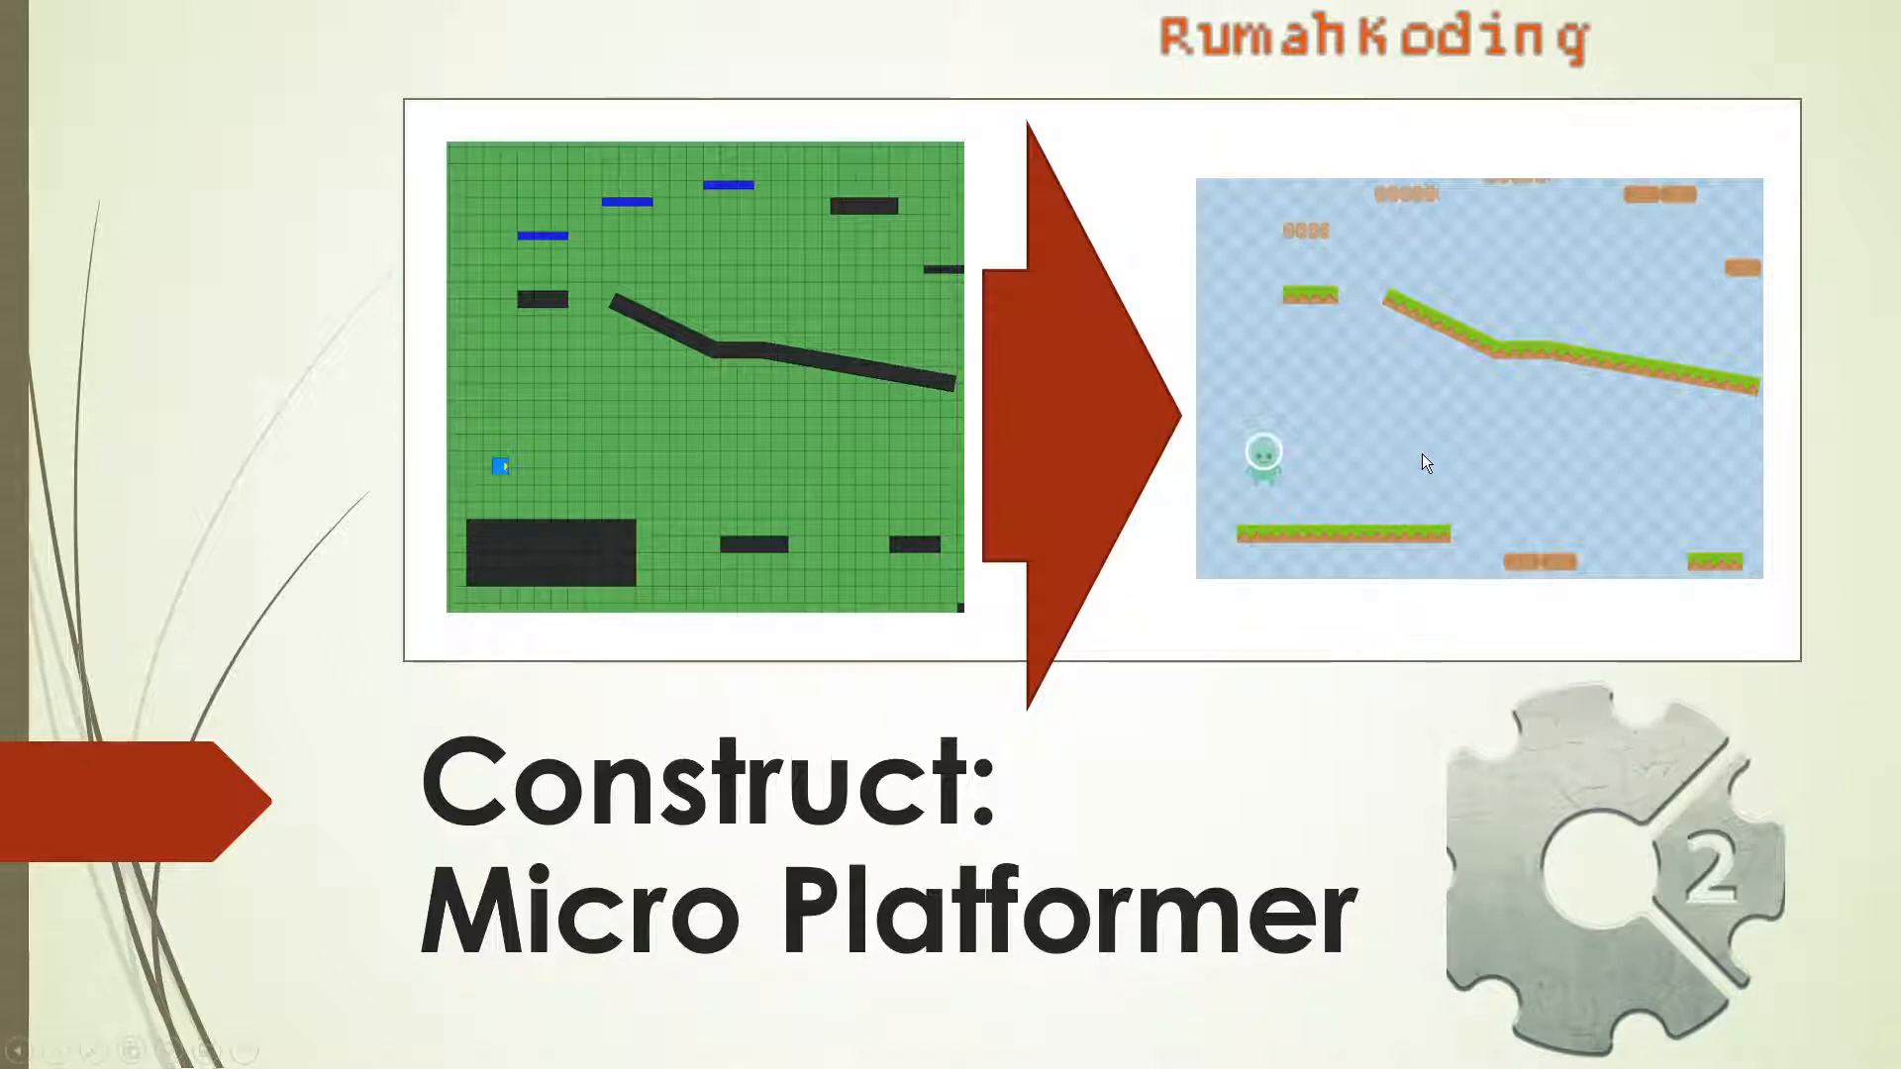
- Switch to Construct 2 and create a new project from the "Template: Platformer" template
key("alt+Tab")
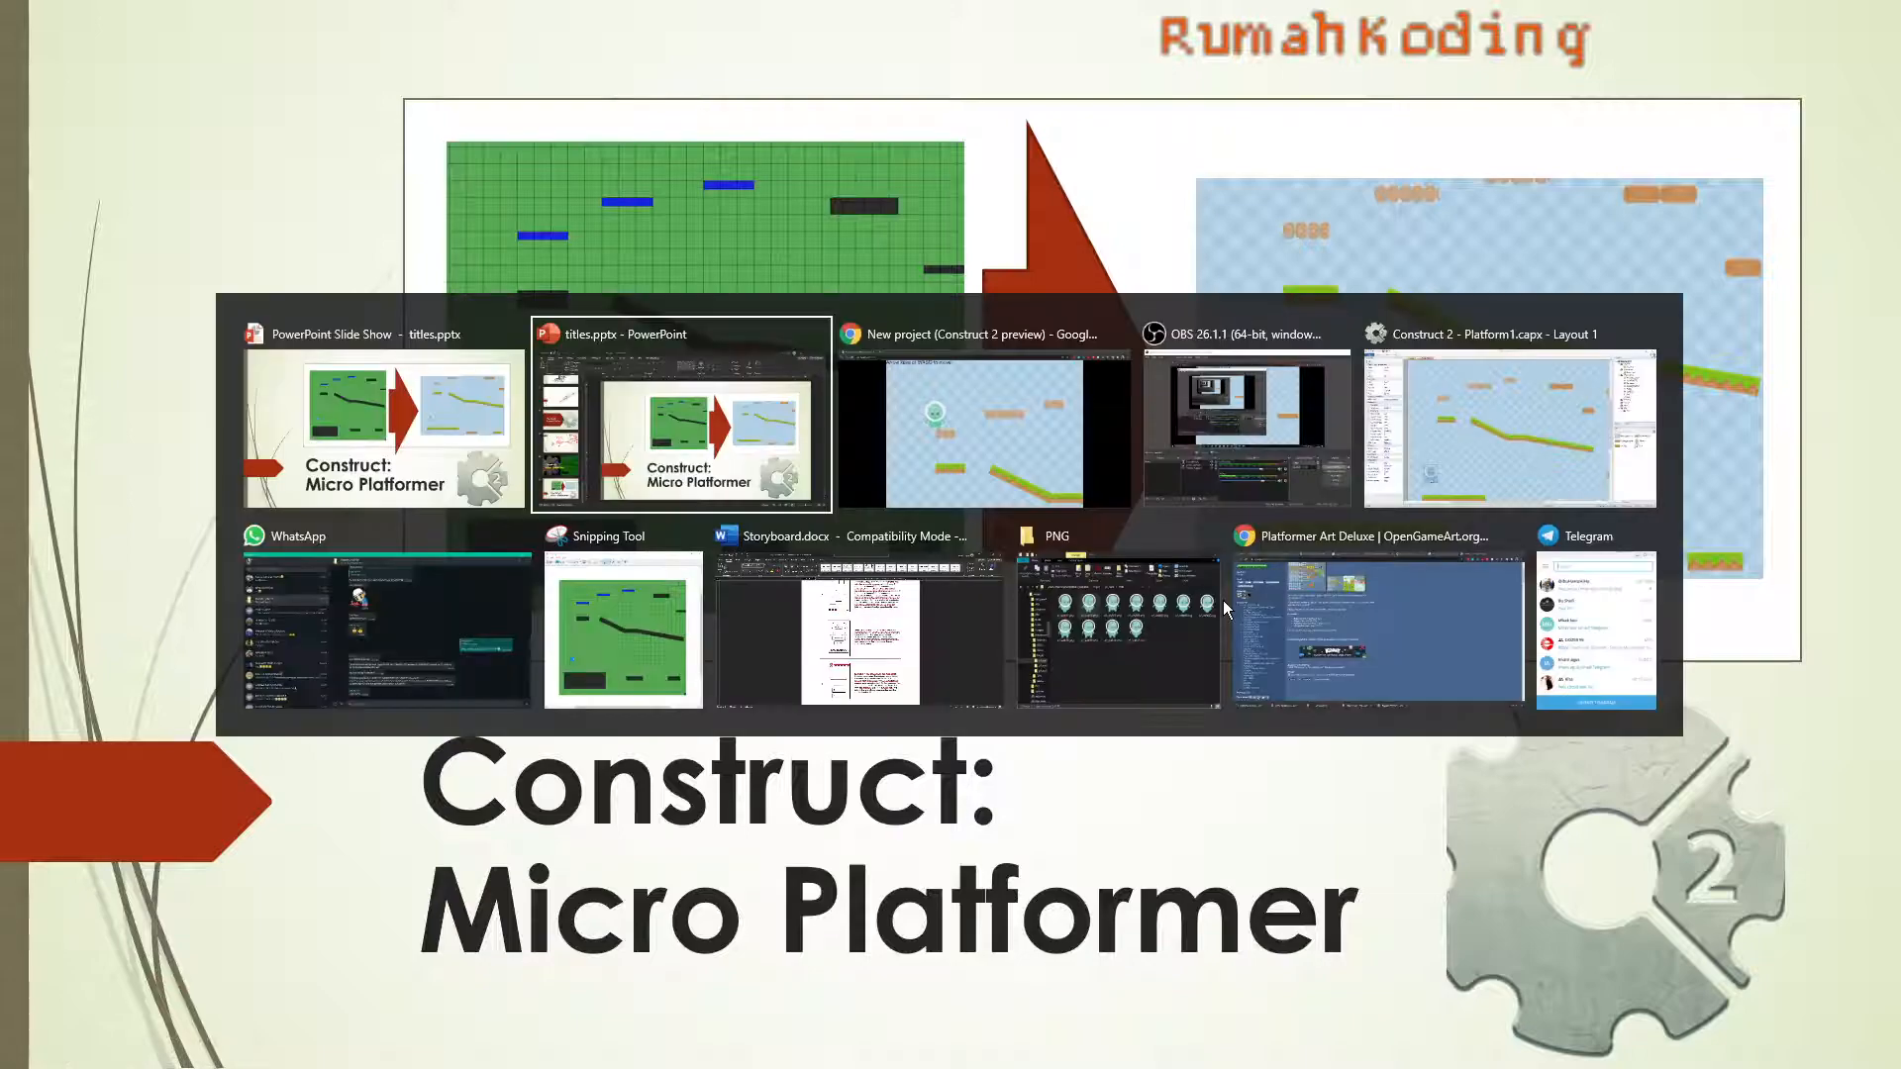
left_click(1440, 414)
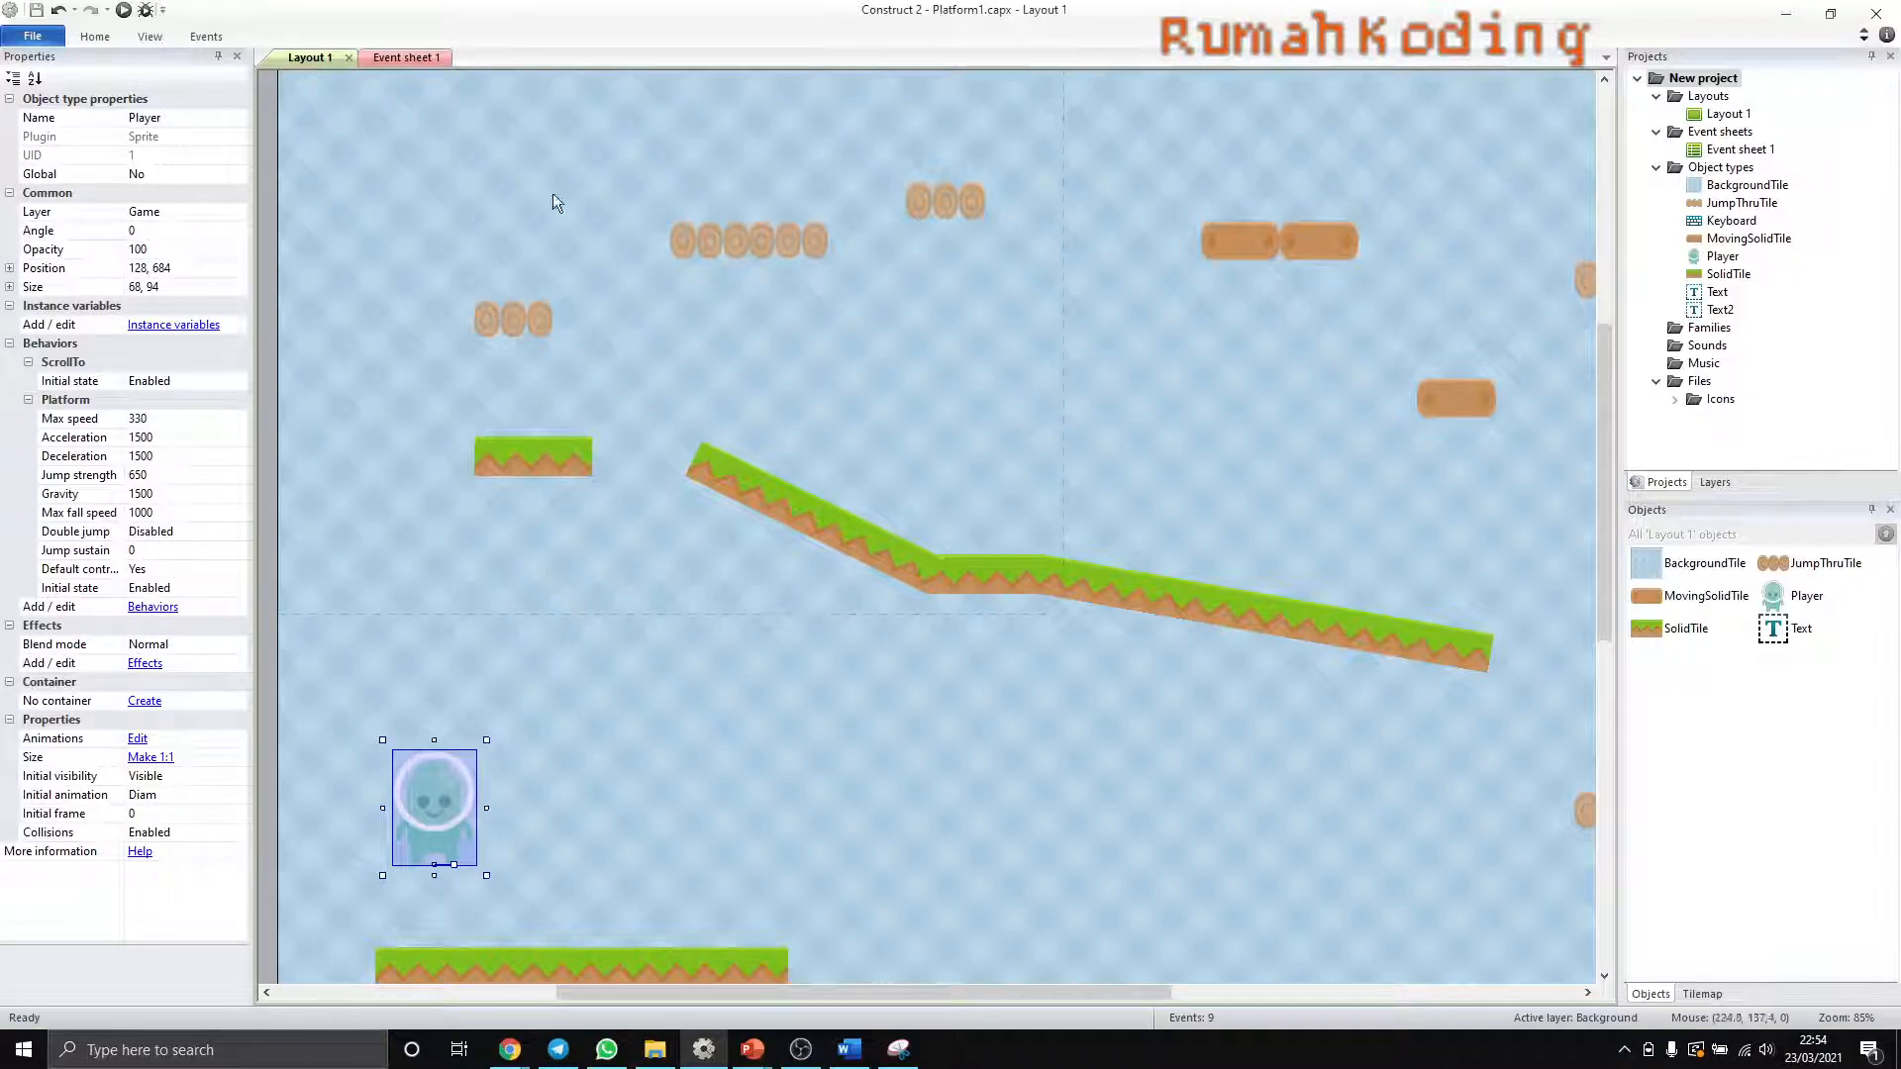
left_click(33, 35)
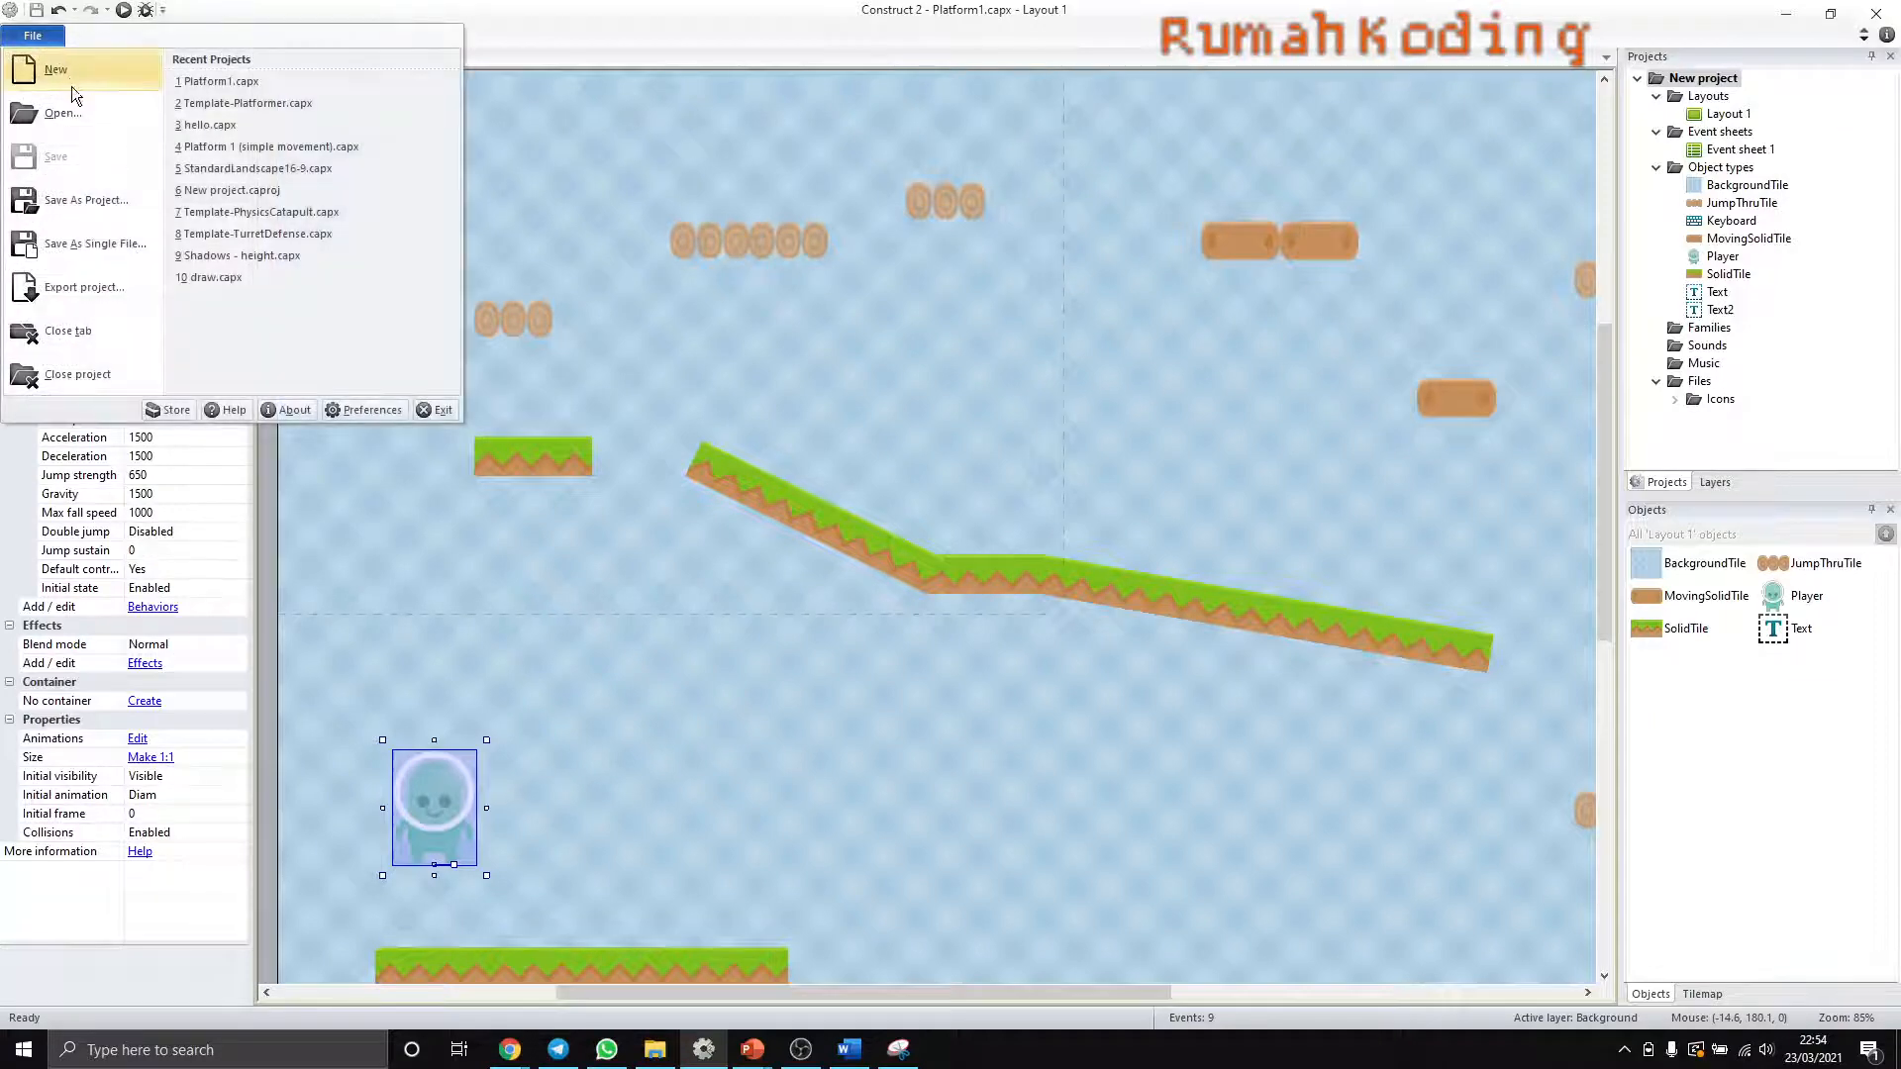
left_click(49, 69)
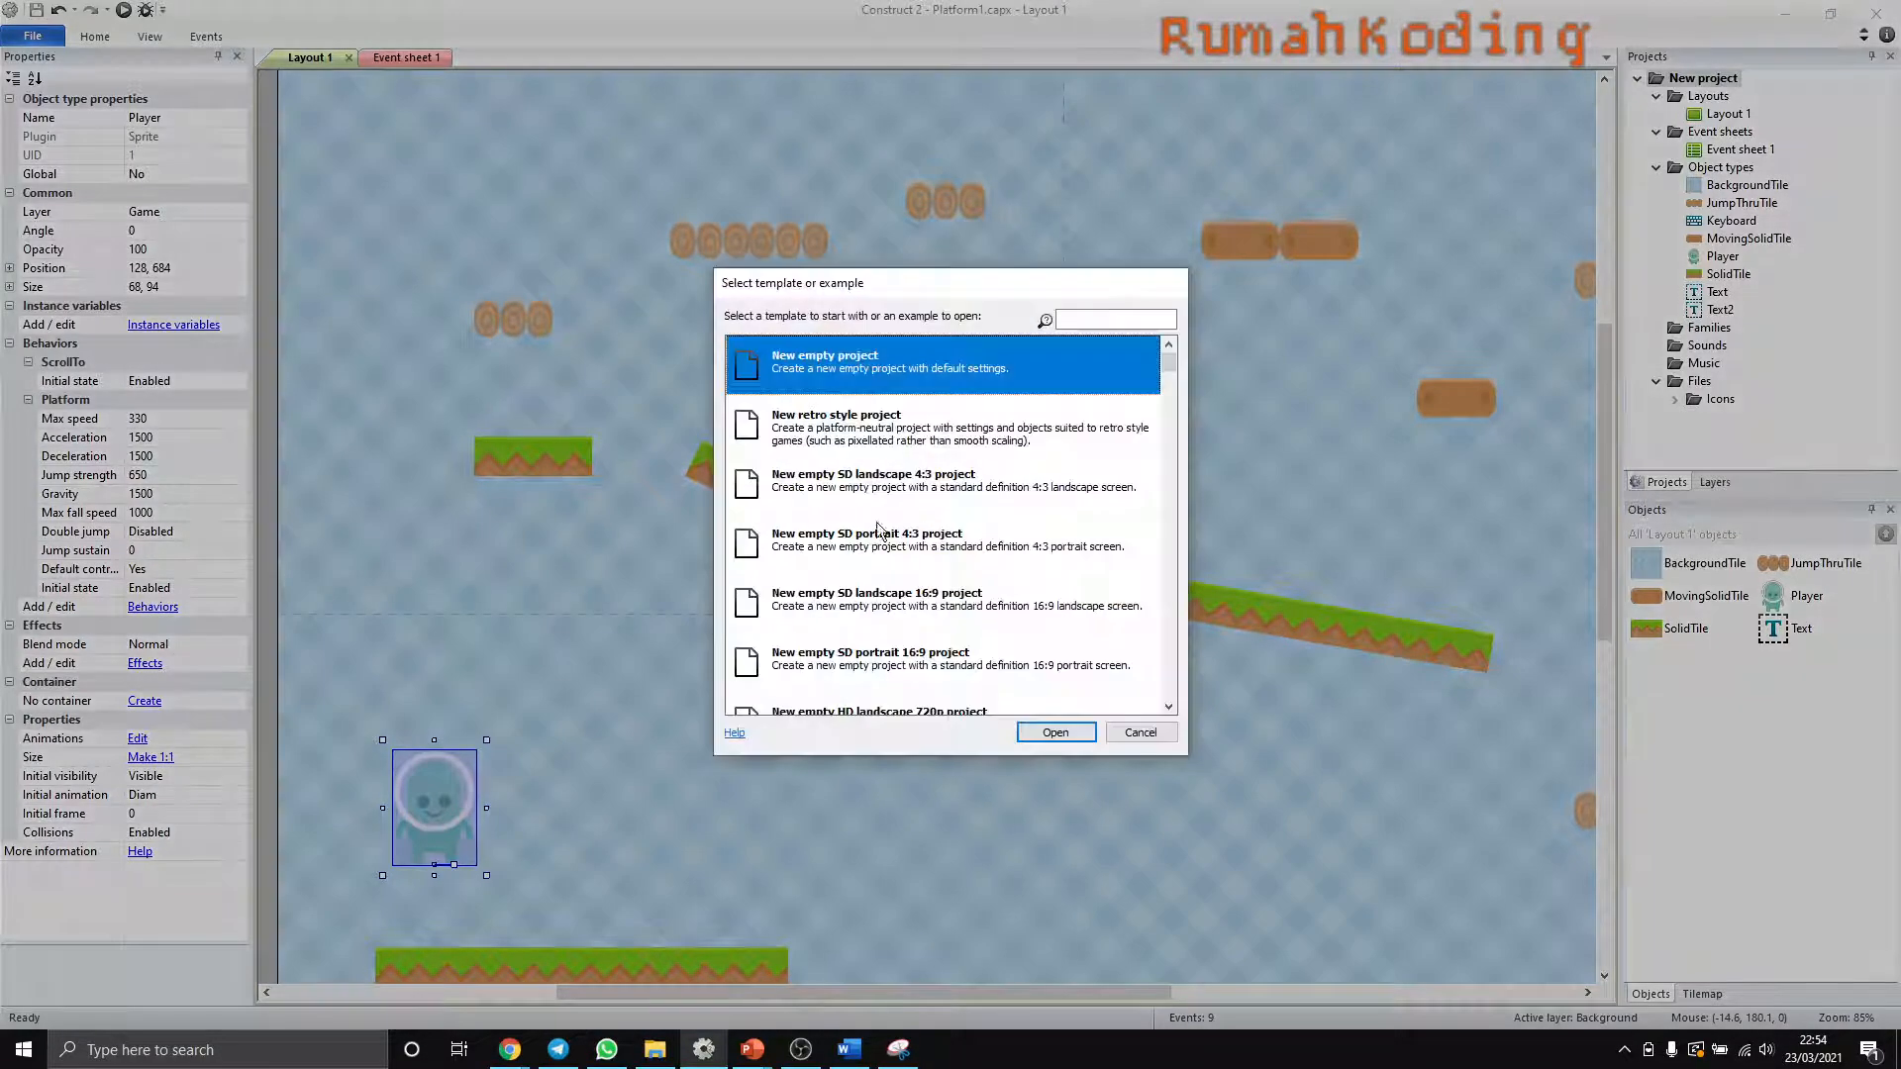
scroll(913, 560, "down", 3)
left_click(850, 561)
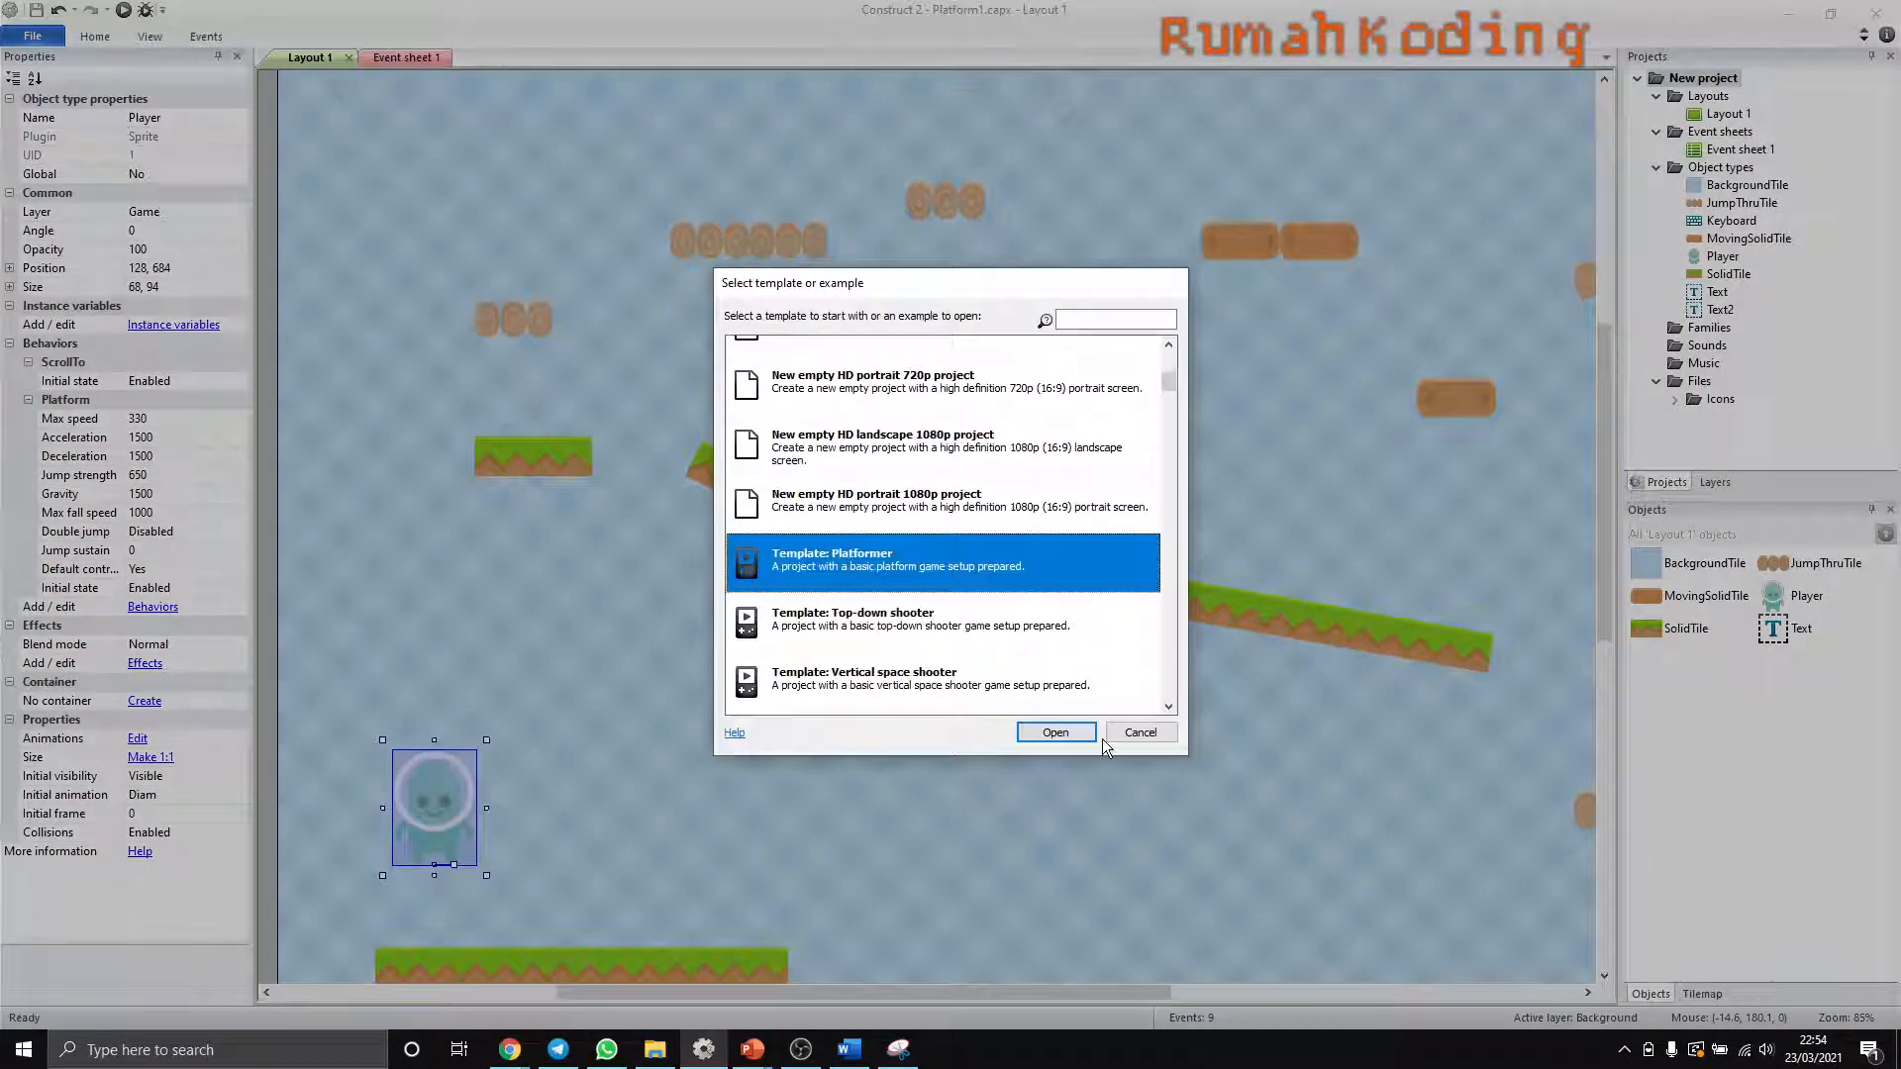
left_click(1055, 731)
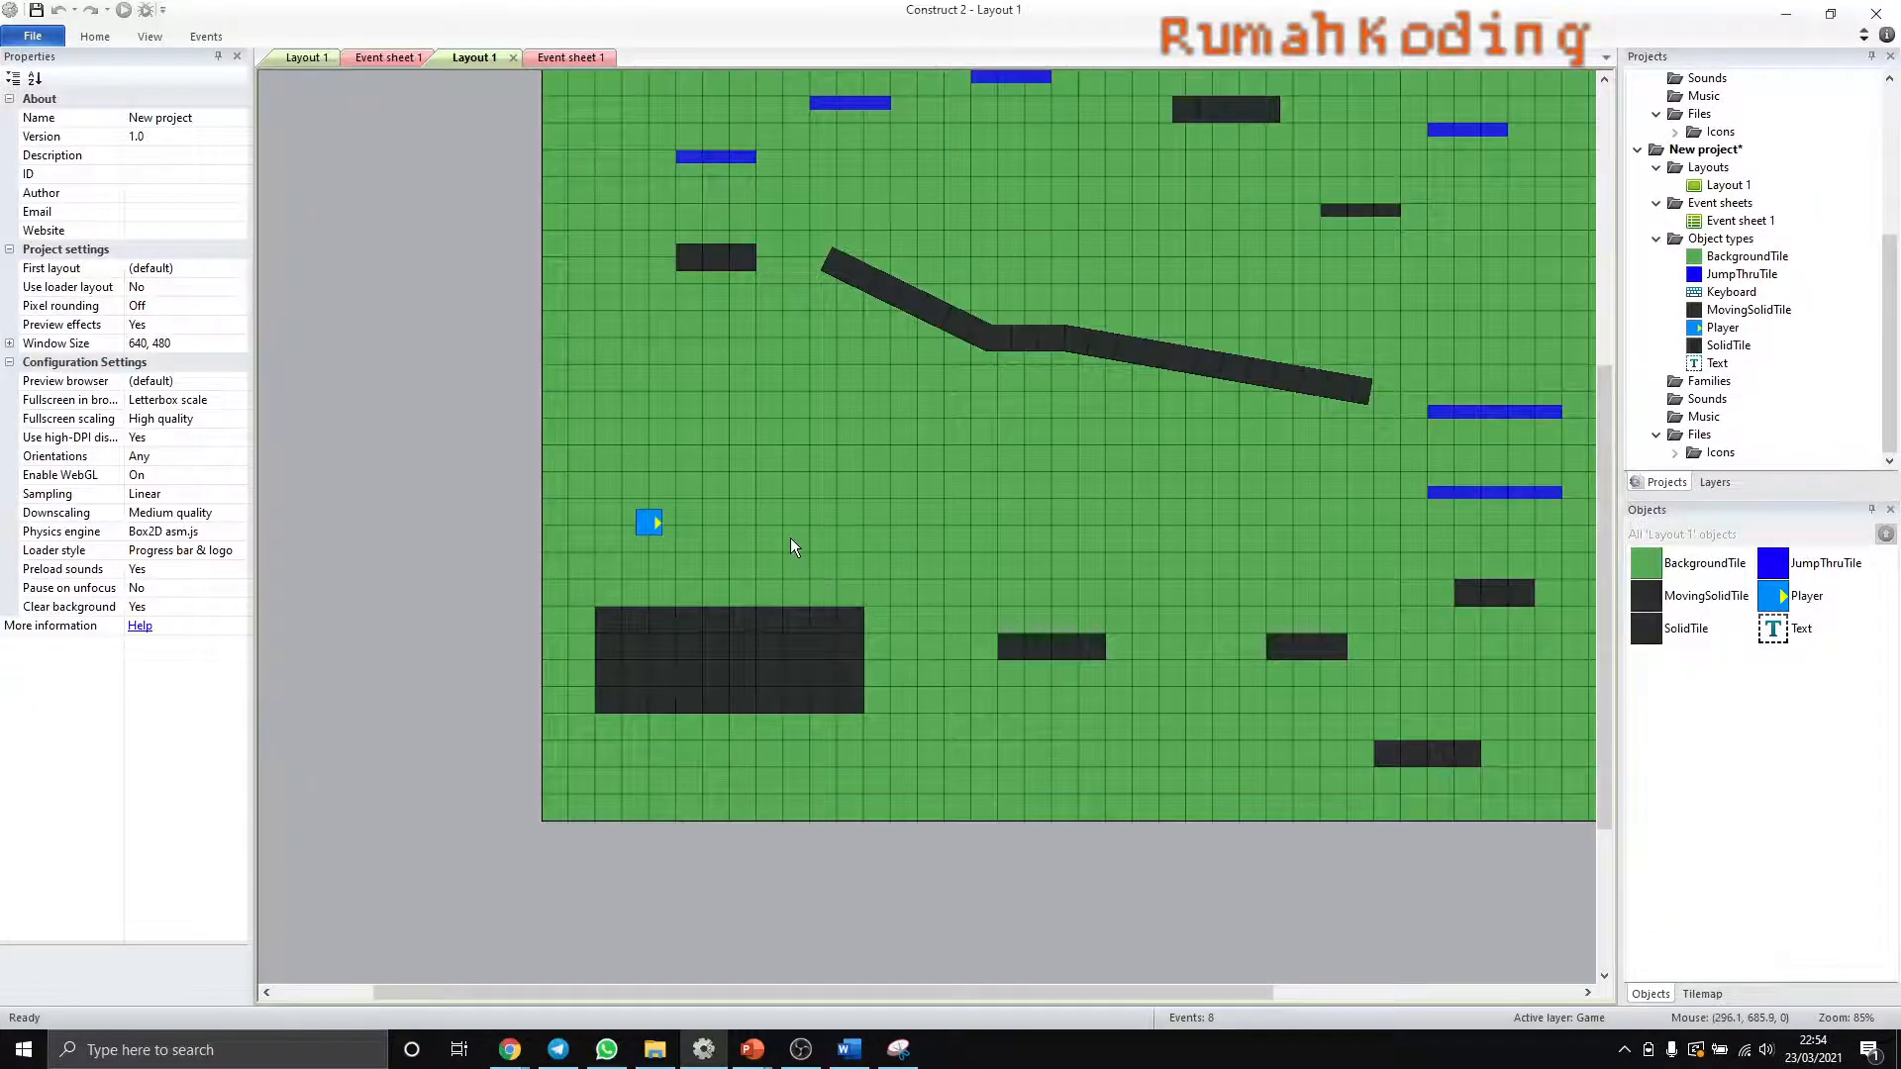
- Examine the SolidTile platforms in the new layout and view the SolidTile image in the image editor
scroll(834, 515, "up", 3)
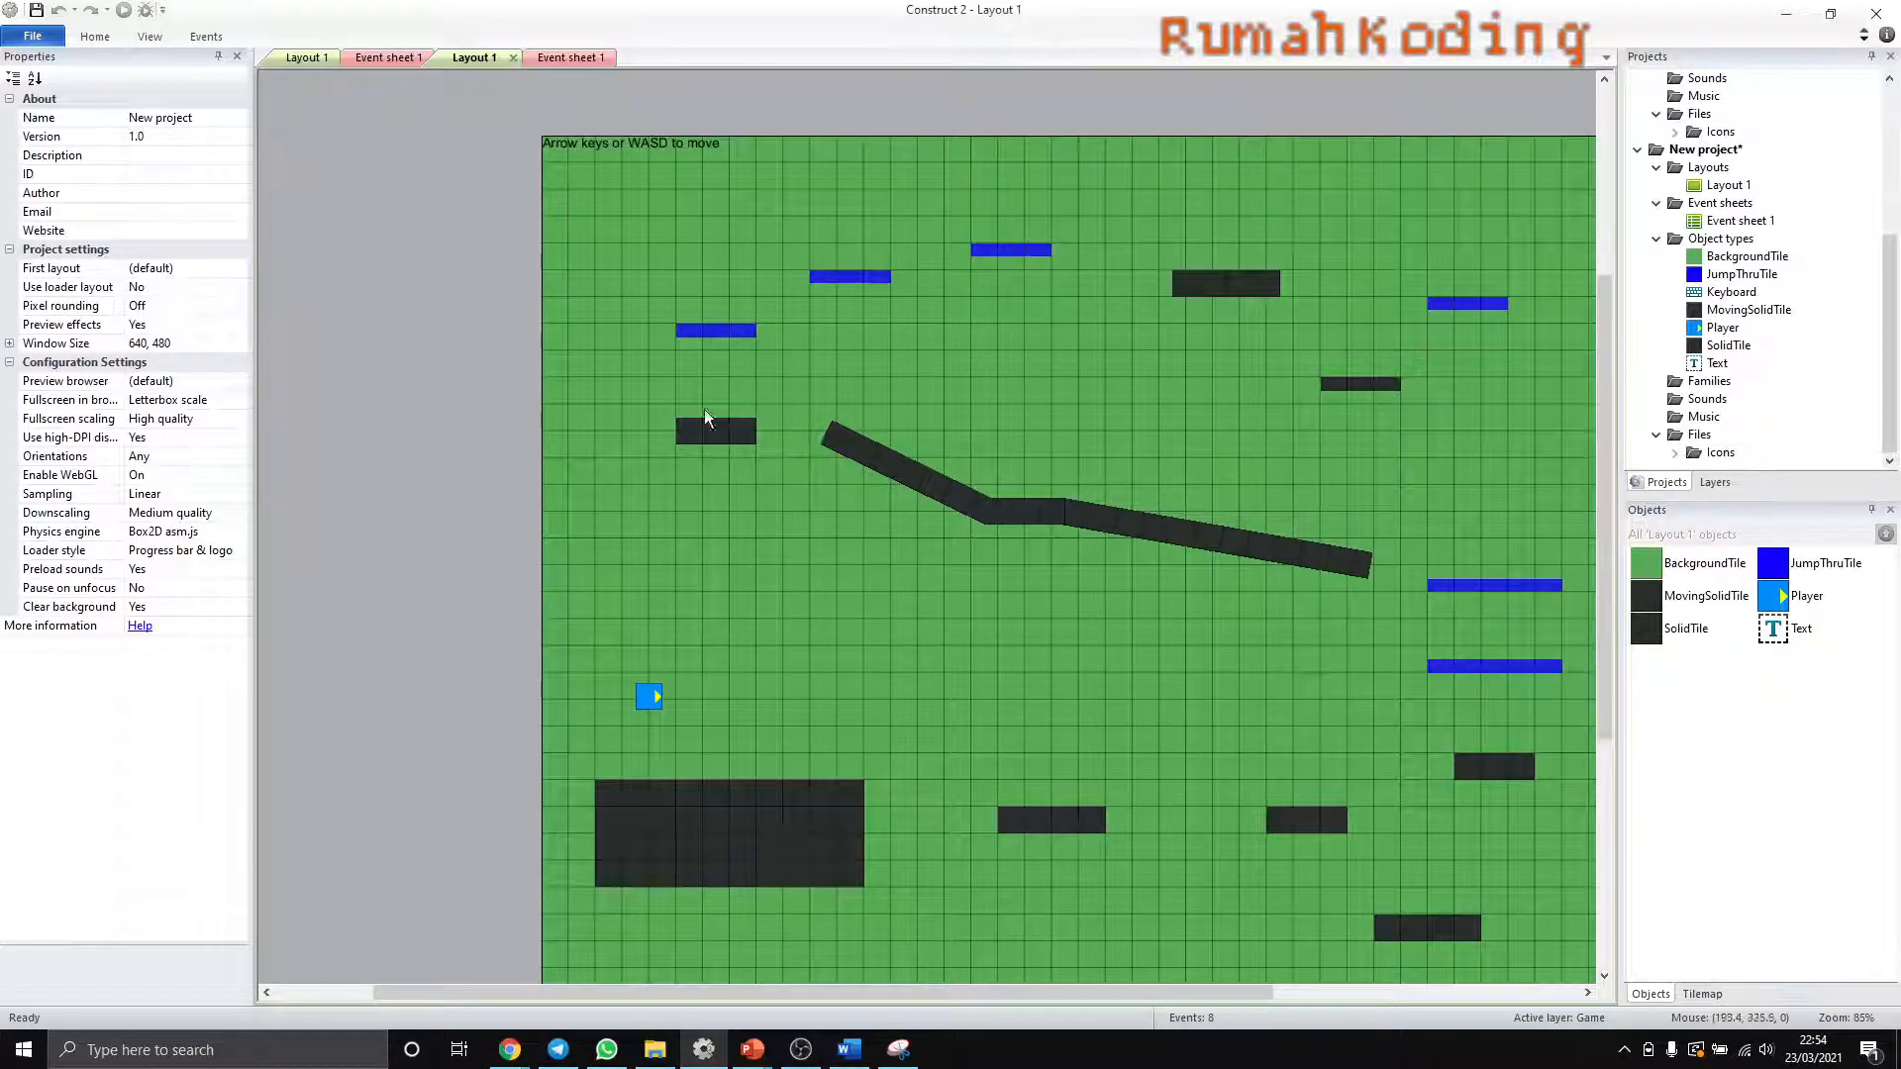
left_click(778, 797)
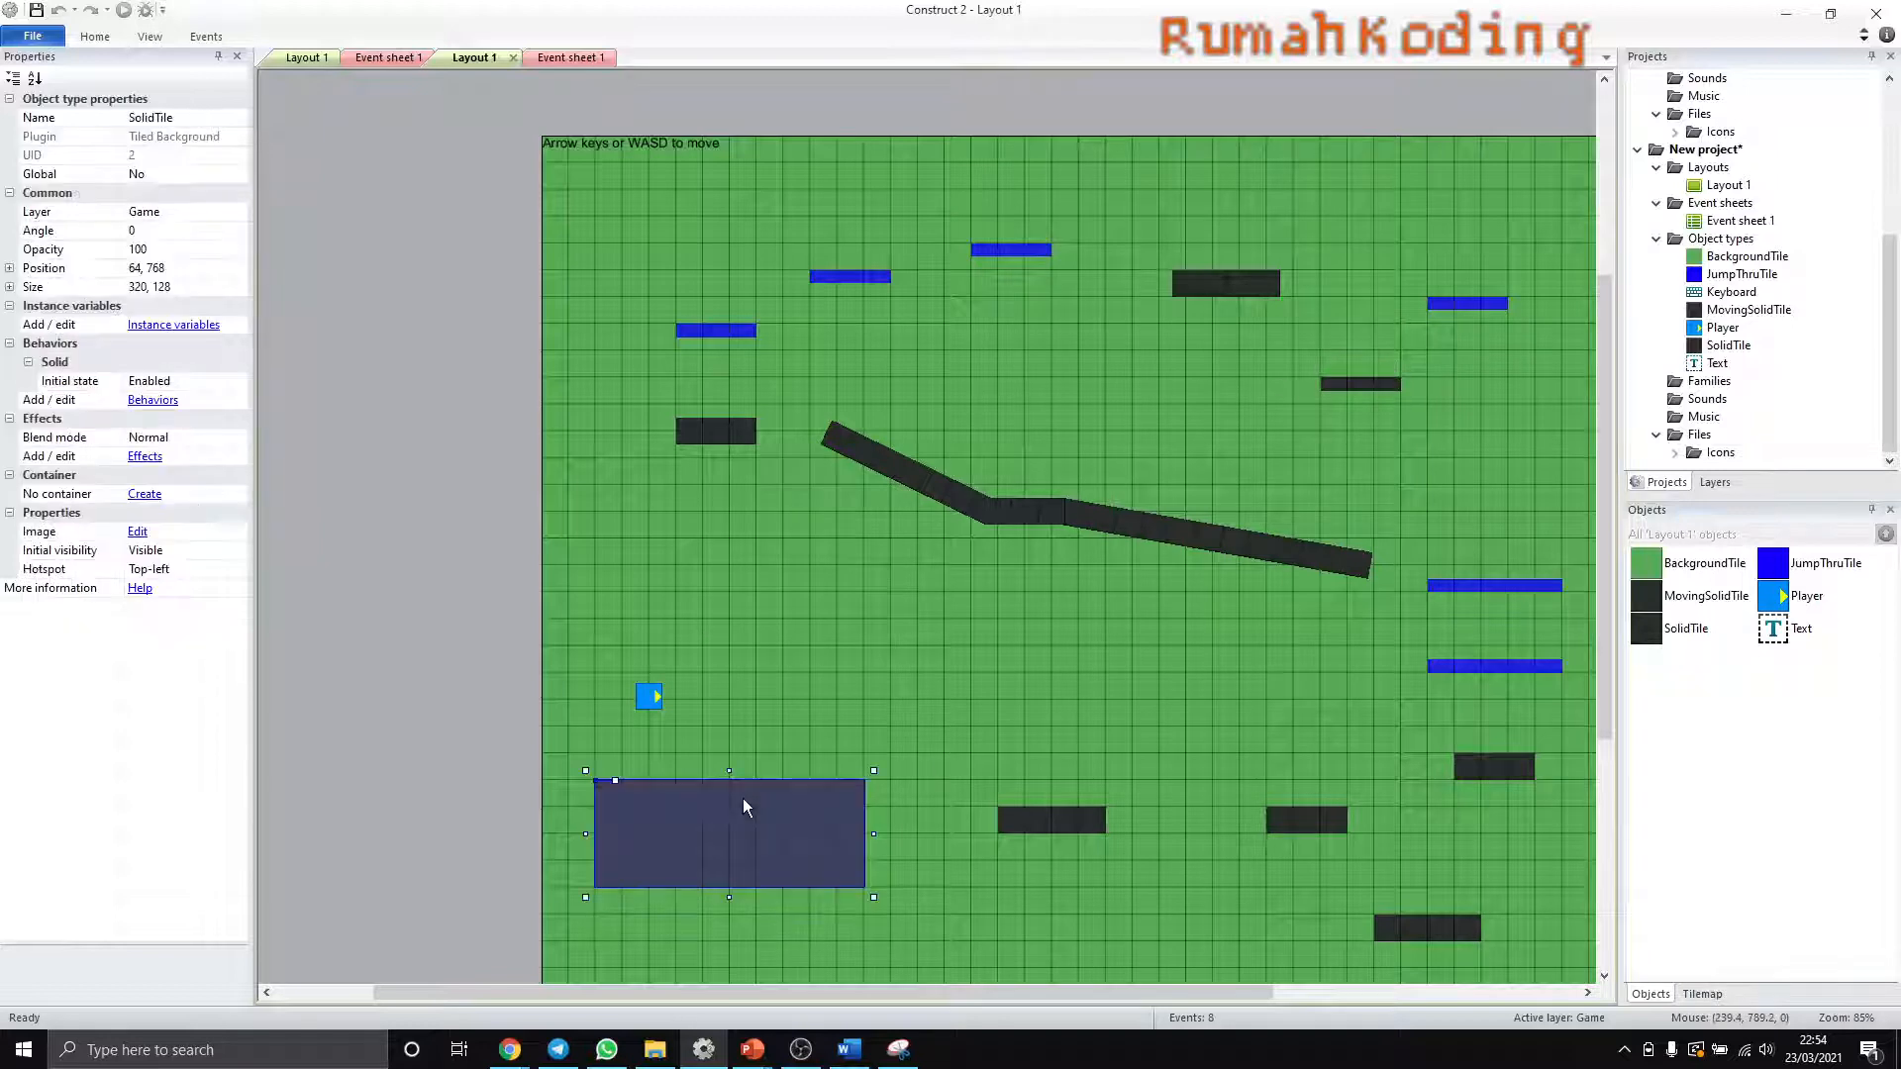
left_click(1728, 344)
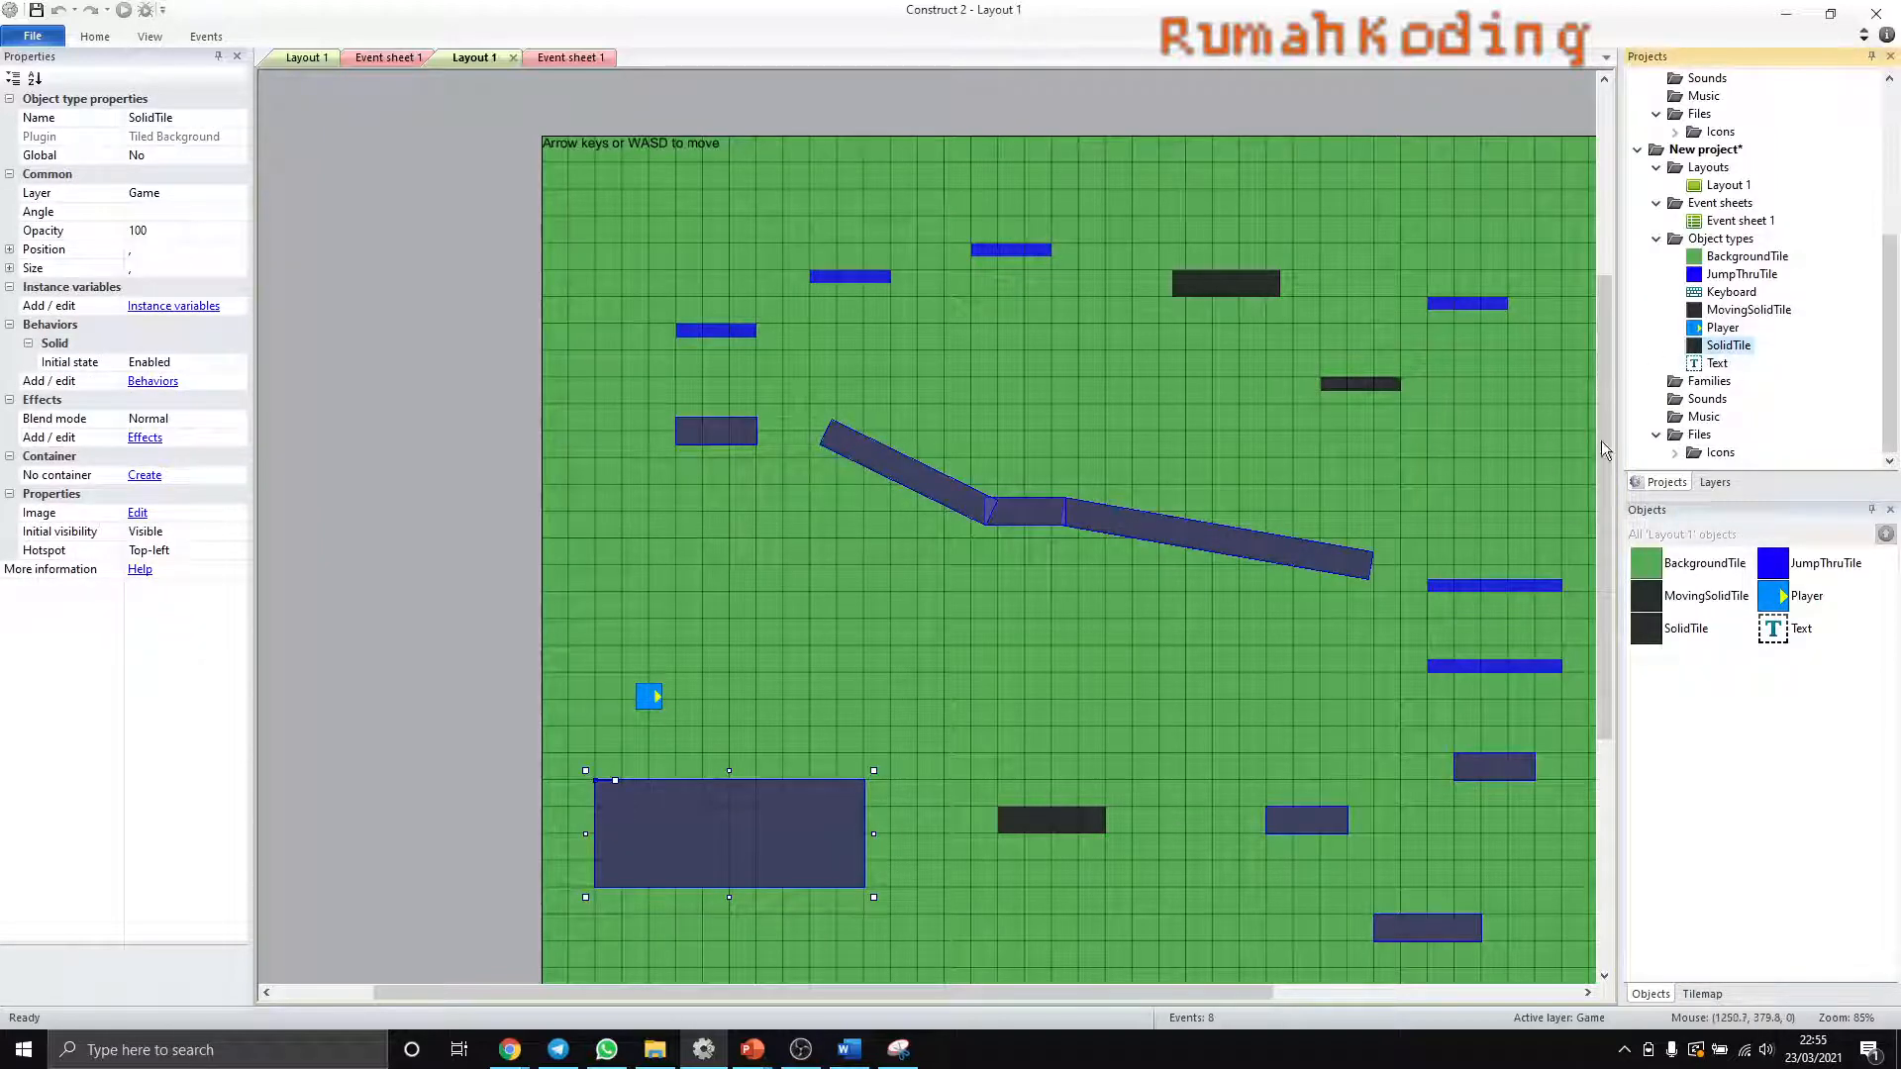
left_click(1725, 363)
left_click(1733, 348)
double_click(1731, 347)
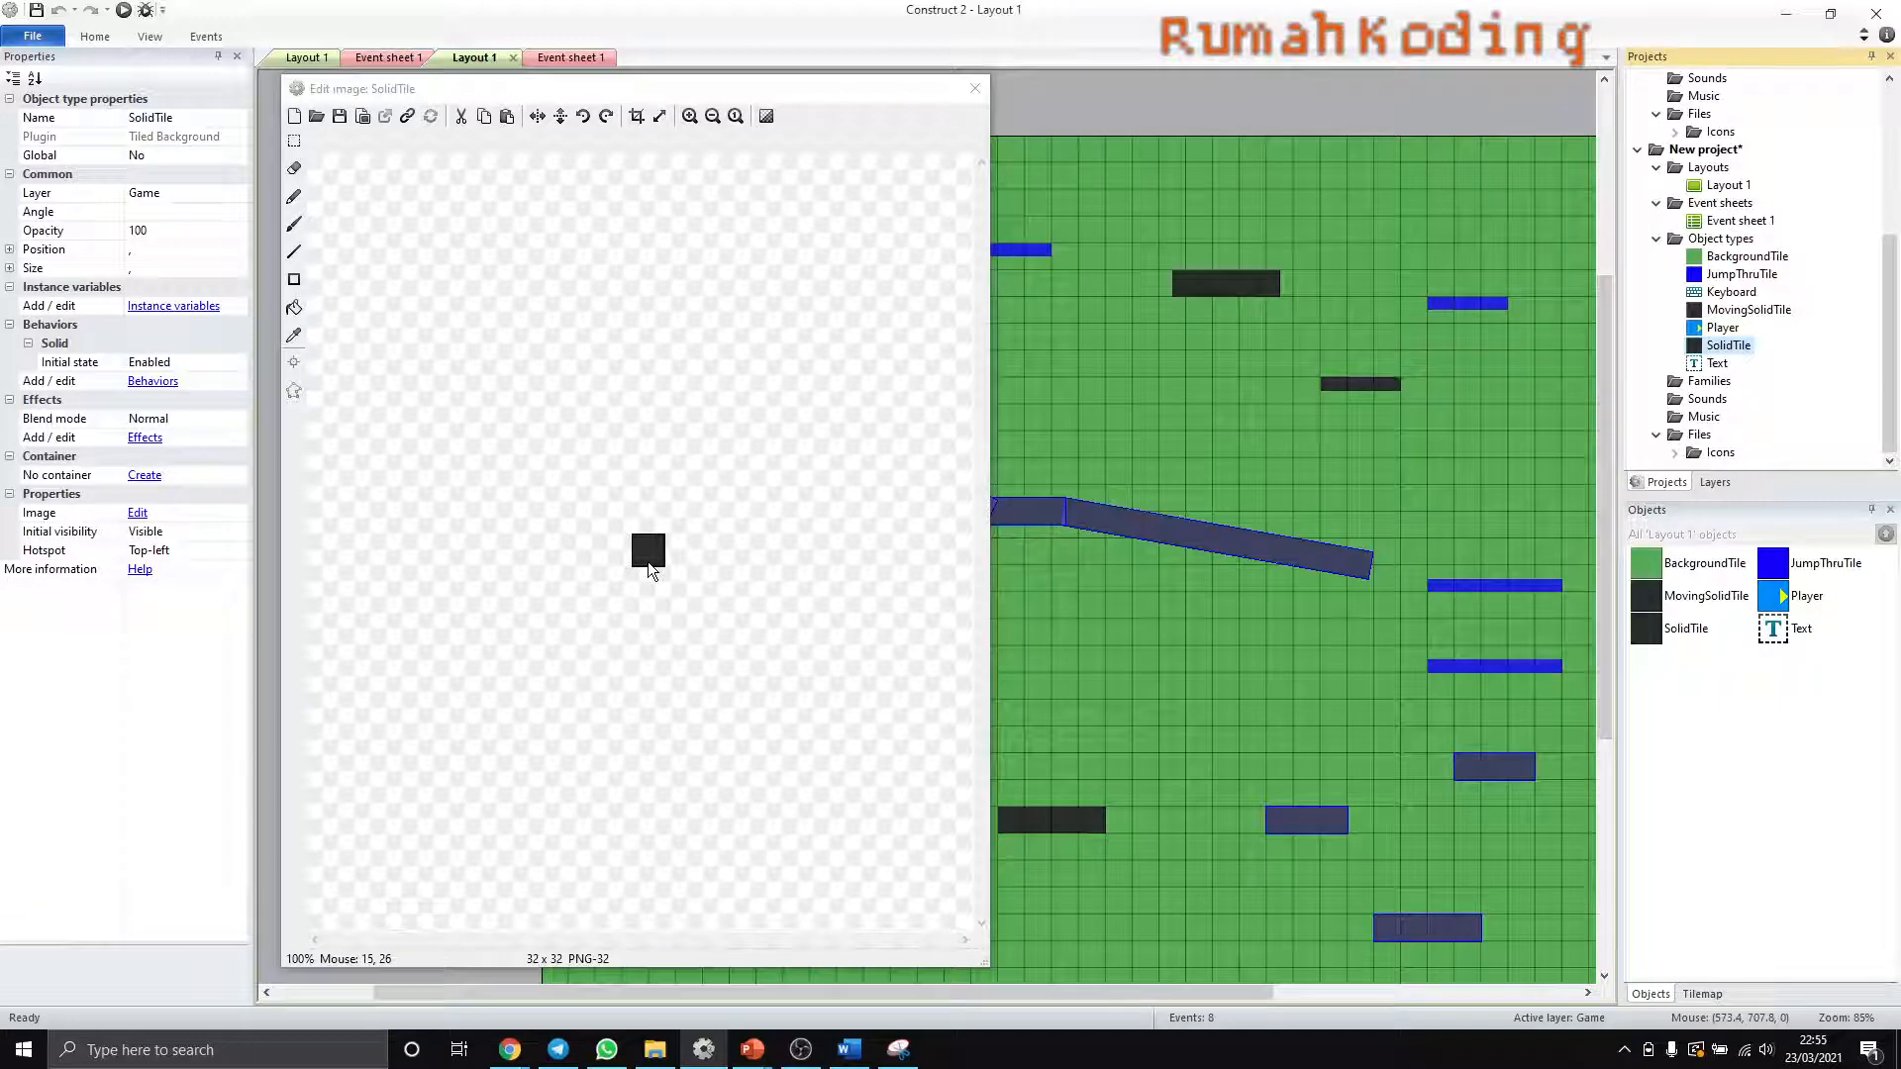
left_click(975, 88)
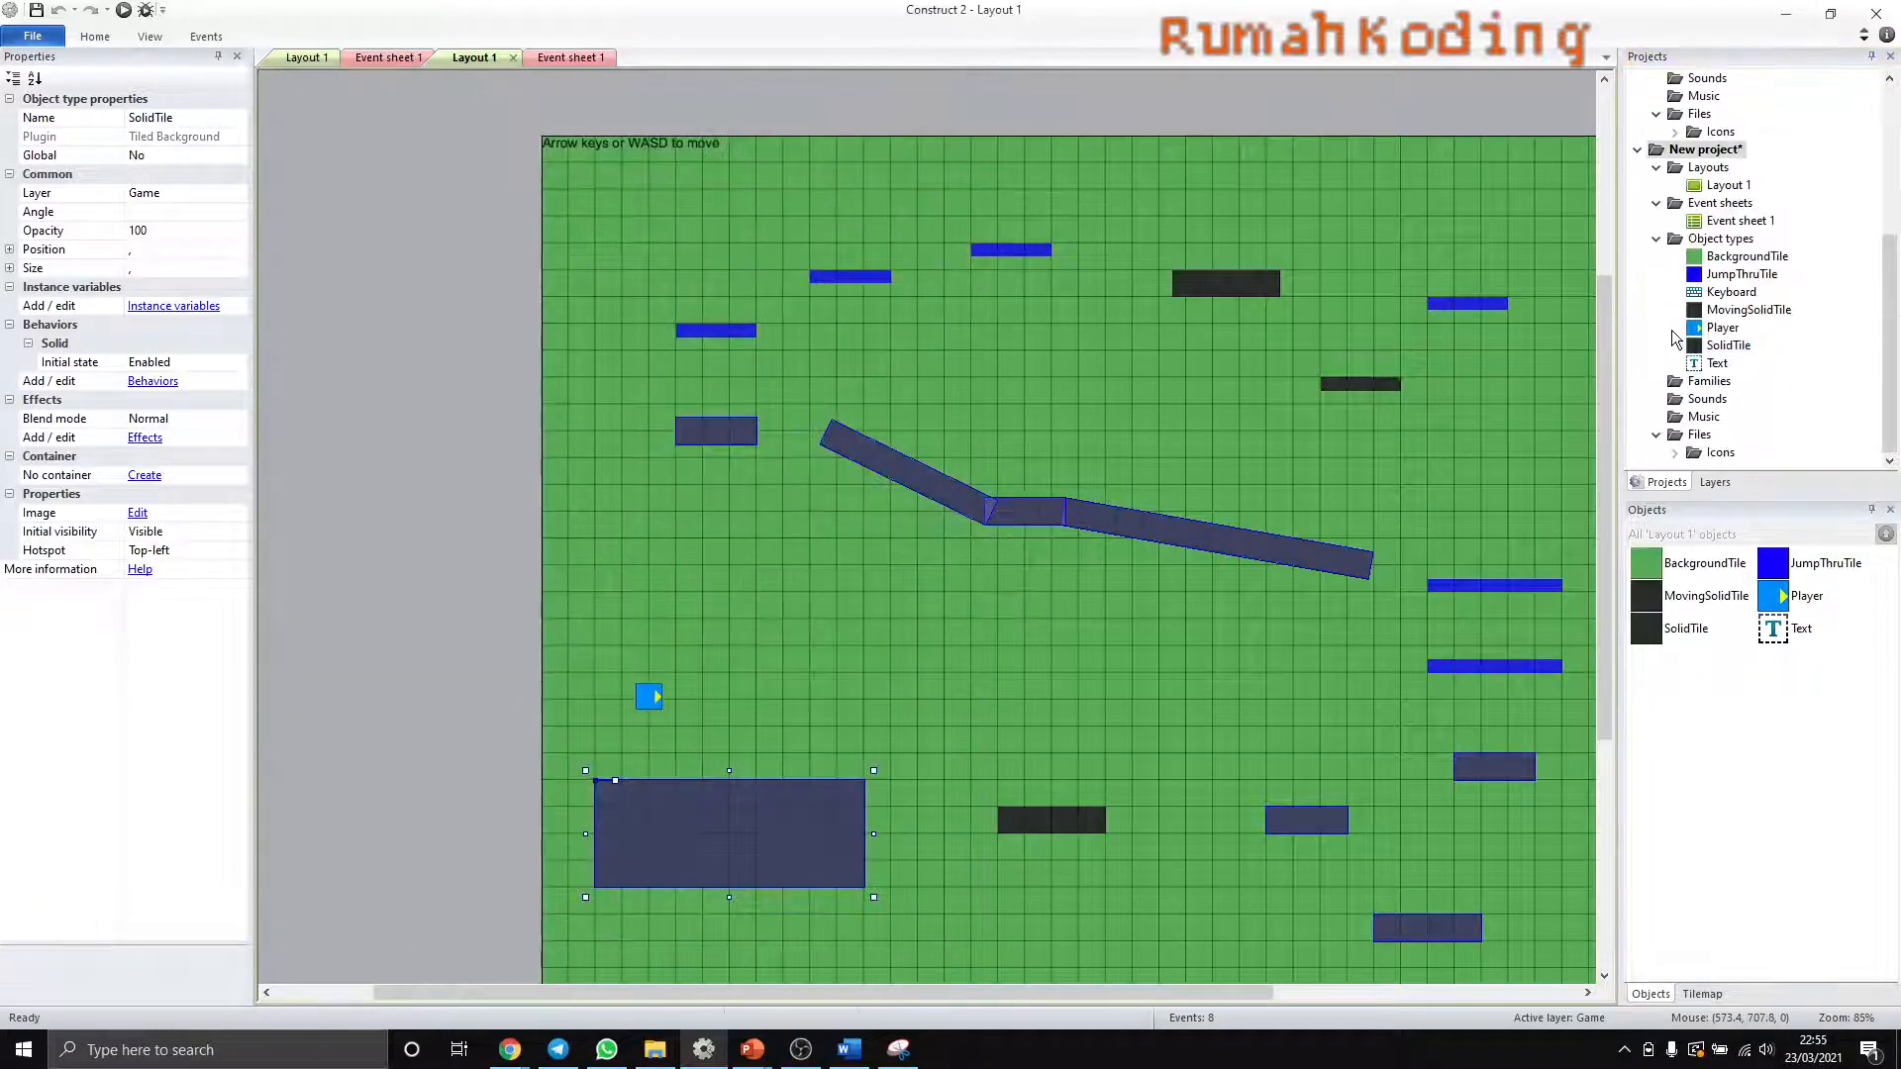
- Open the SolidTile image for editing and browse to the platformerGraphicsDeluxe_Updated folder for a replacement image
left_click(1729, 349)
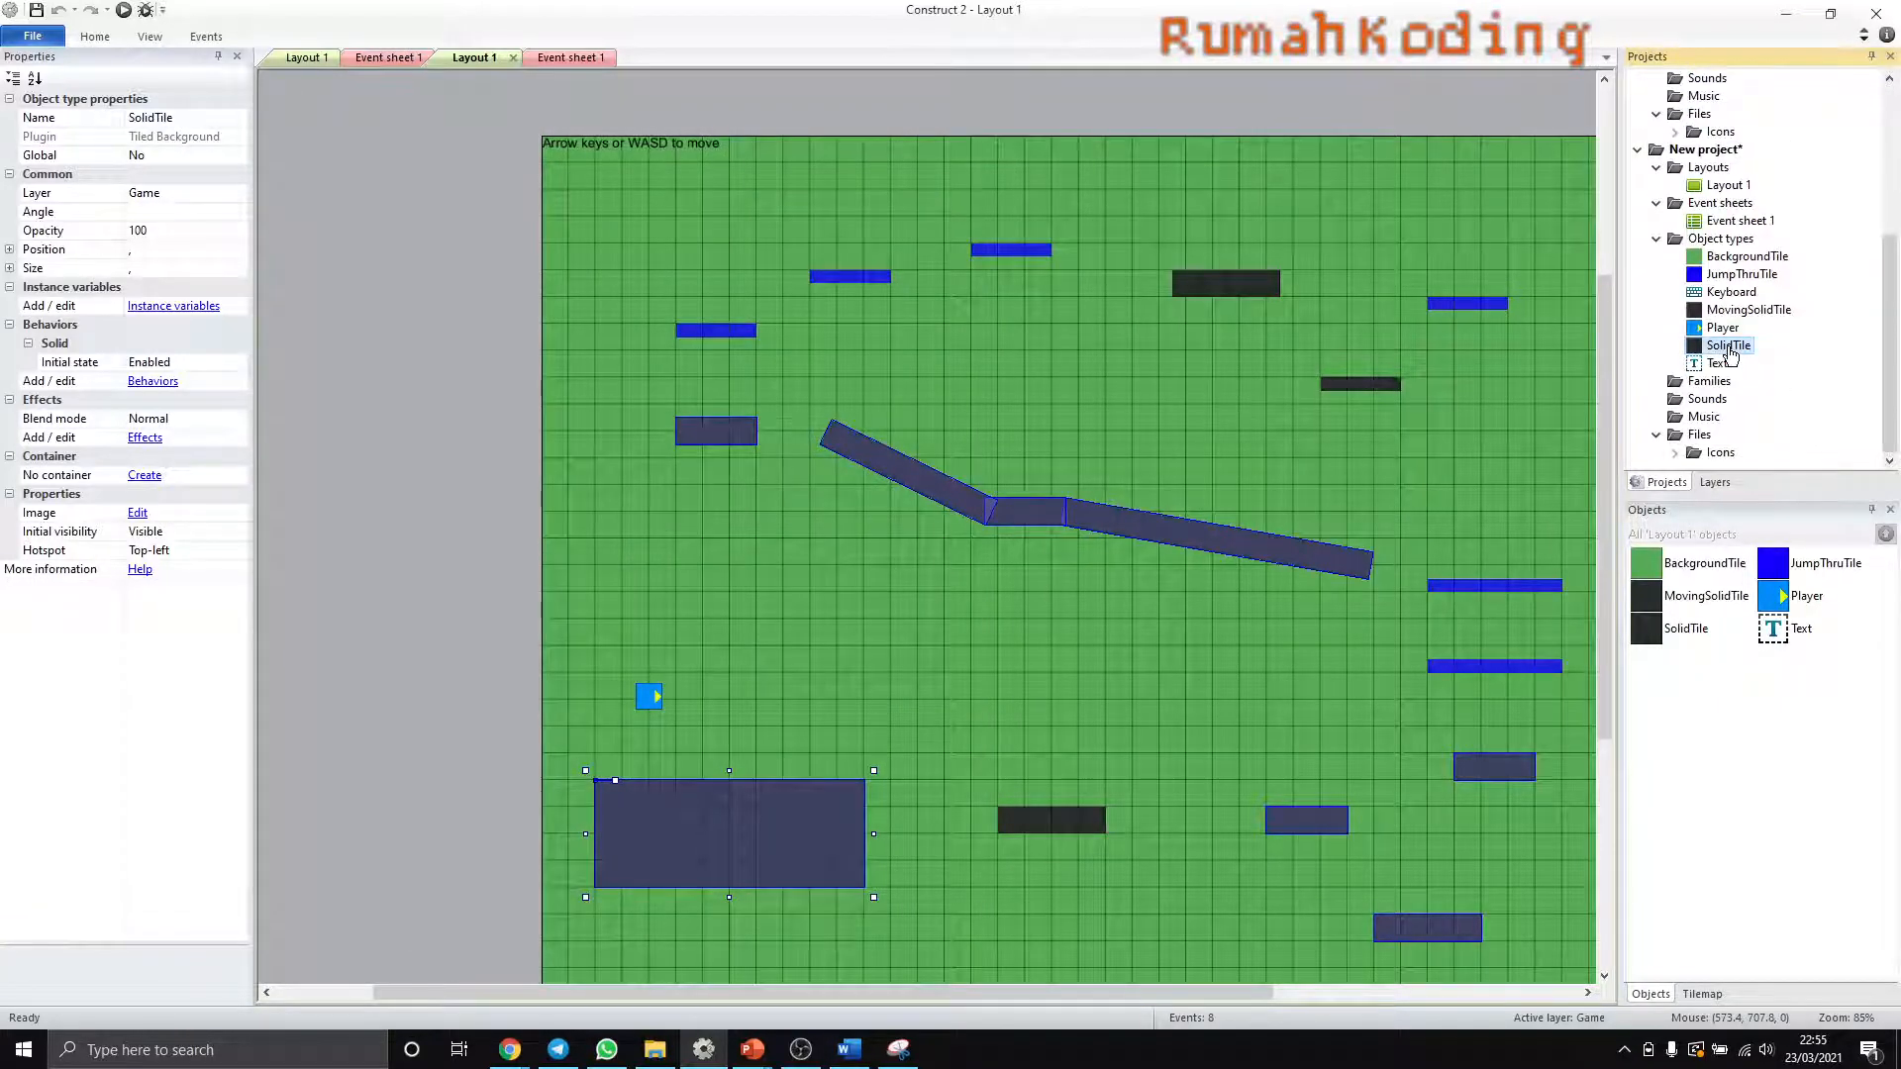
double_click(1729, 347)
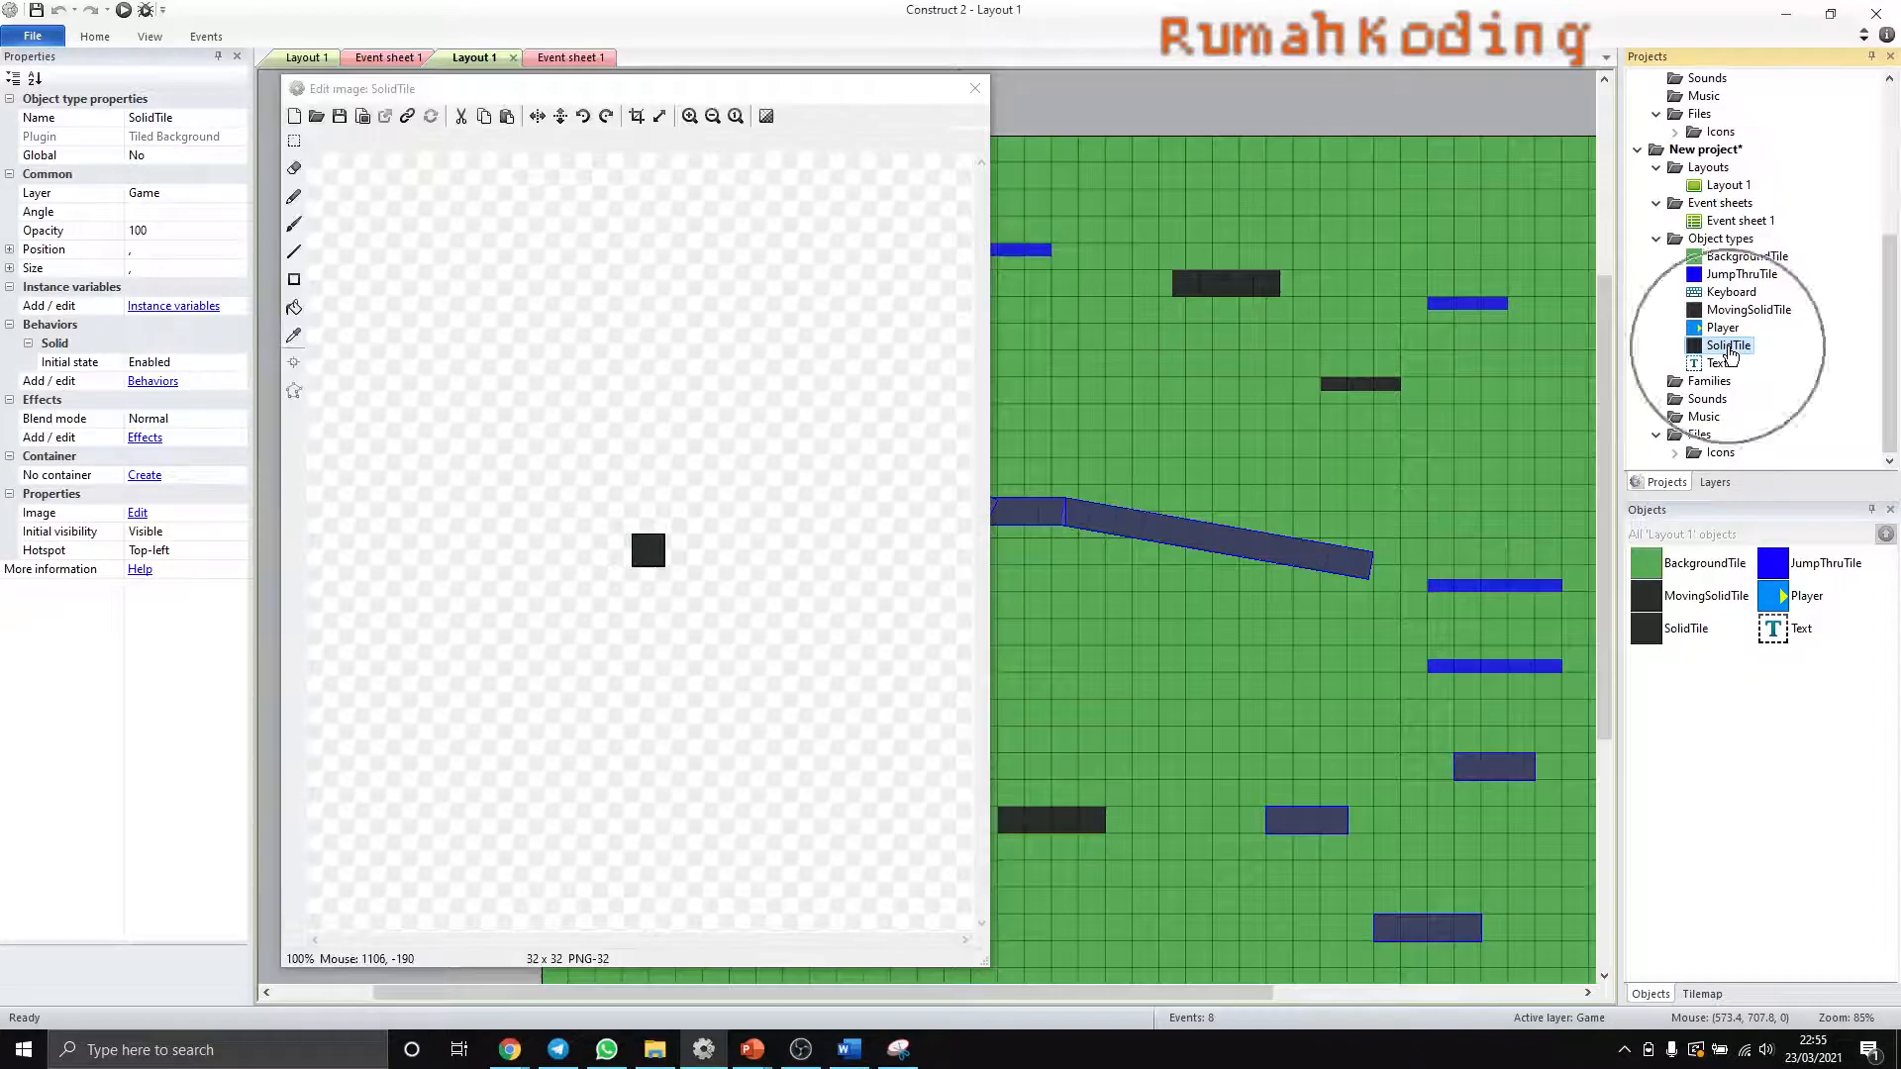
left_click(317, 117)
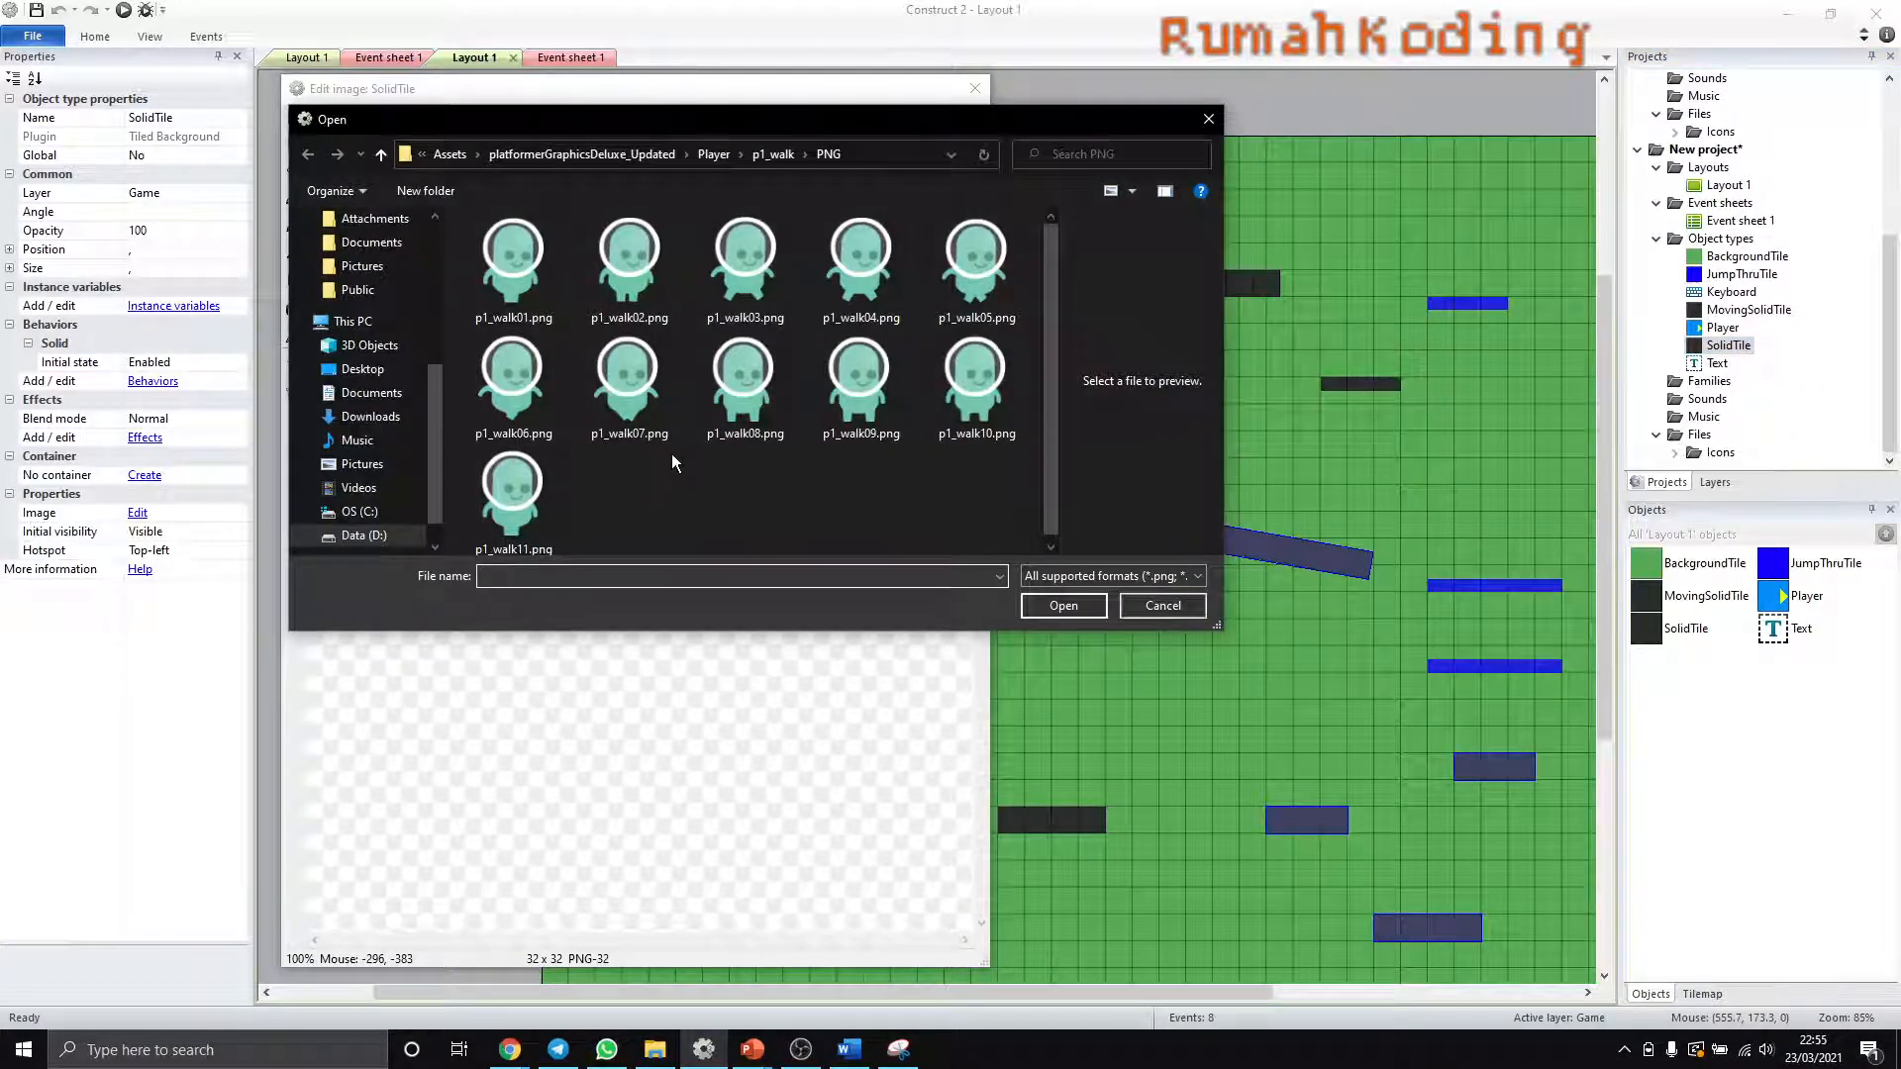
left_click(568, 156)
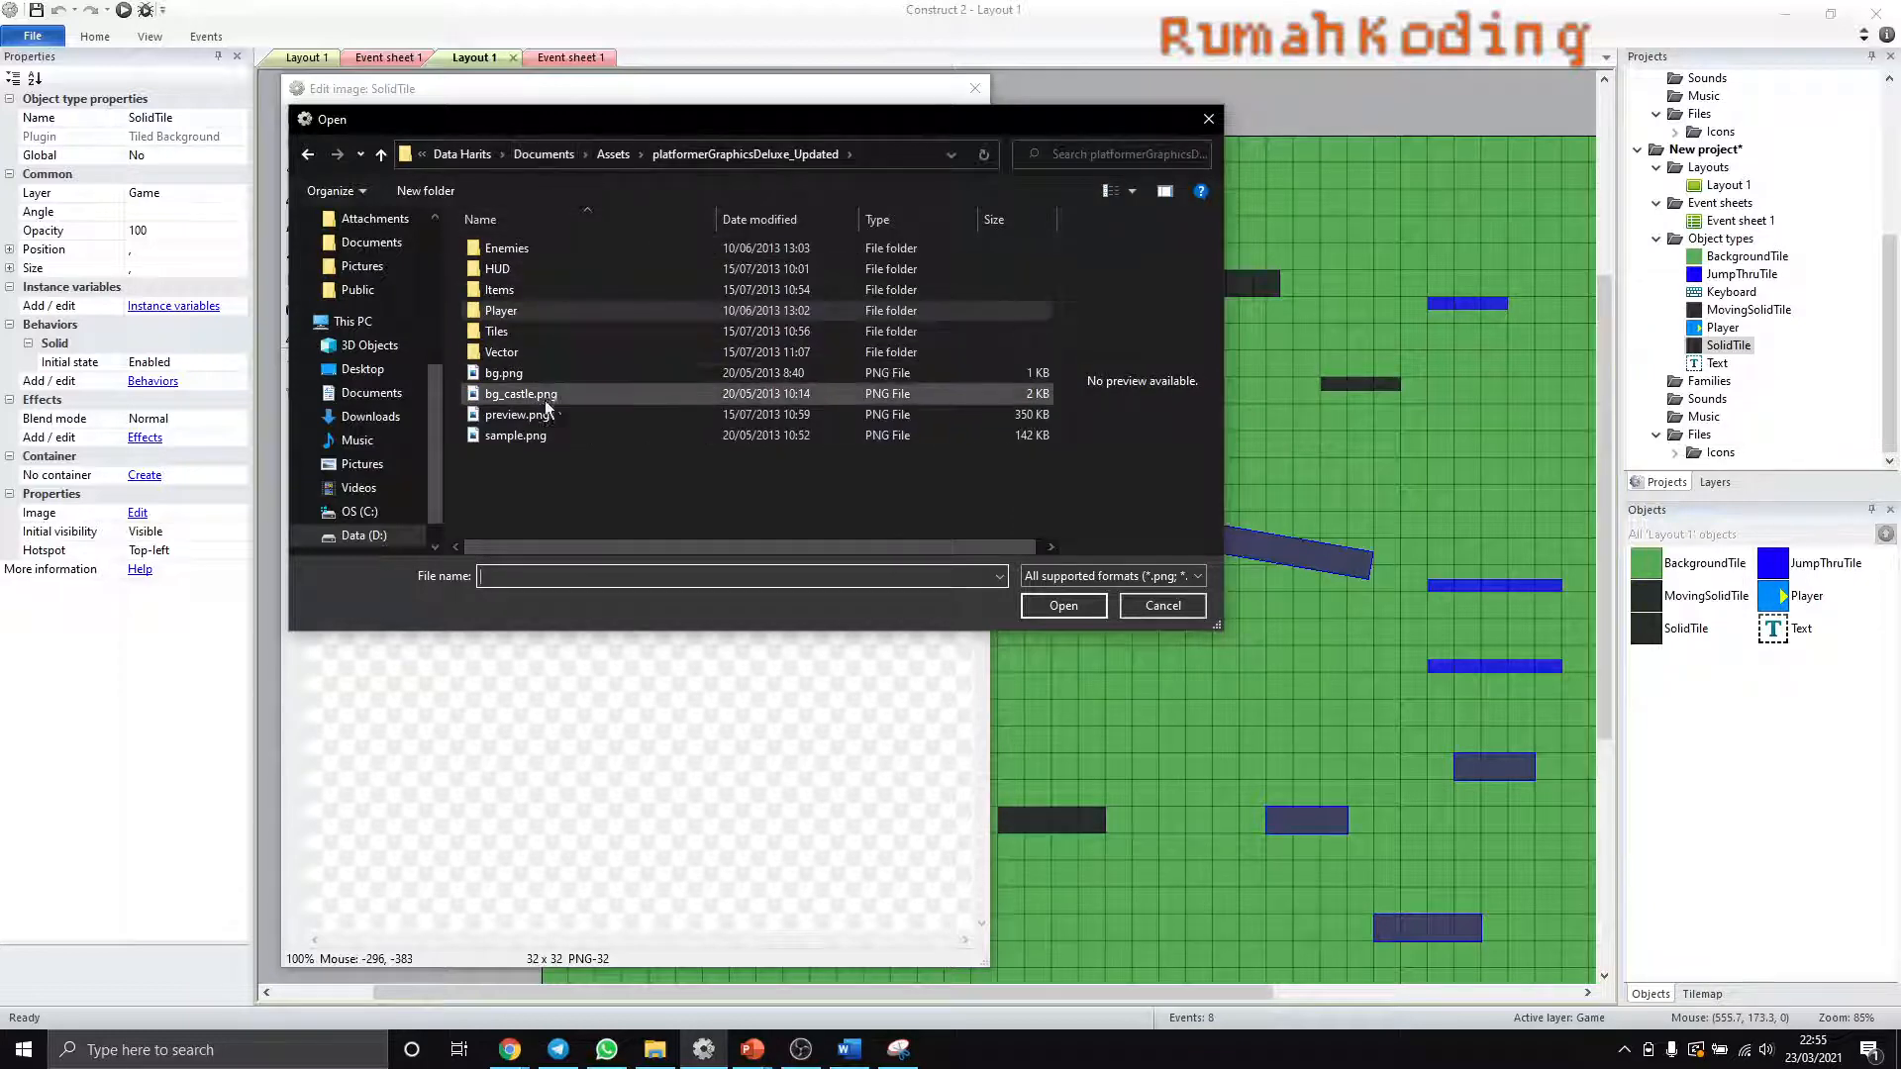
- Switch to Chrome and highlight the address of the Platformer Art Deluxe page on opengameart.org, the source of the assets
mouse_move(509, 1049)
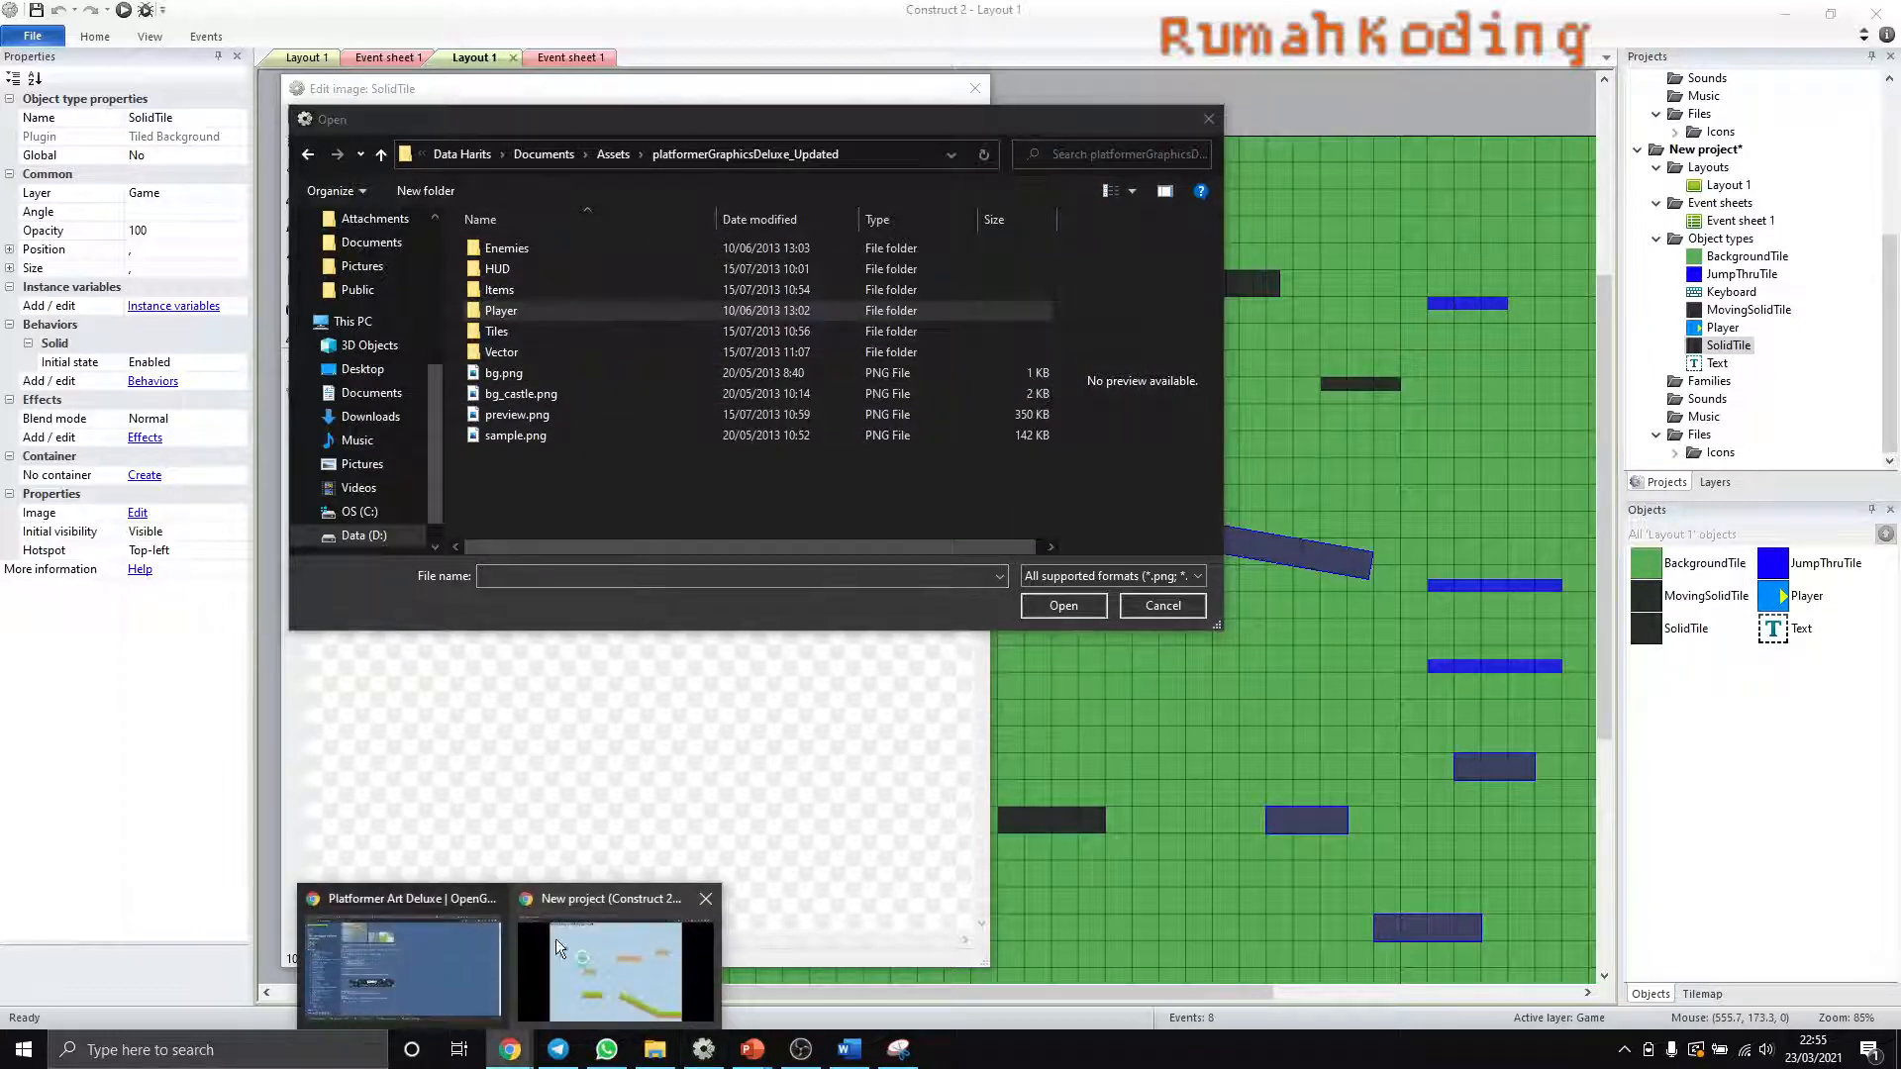
left_click(444, 966)
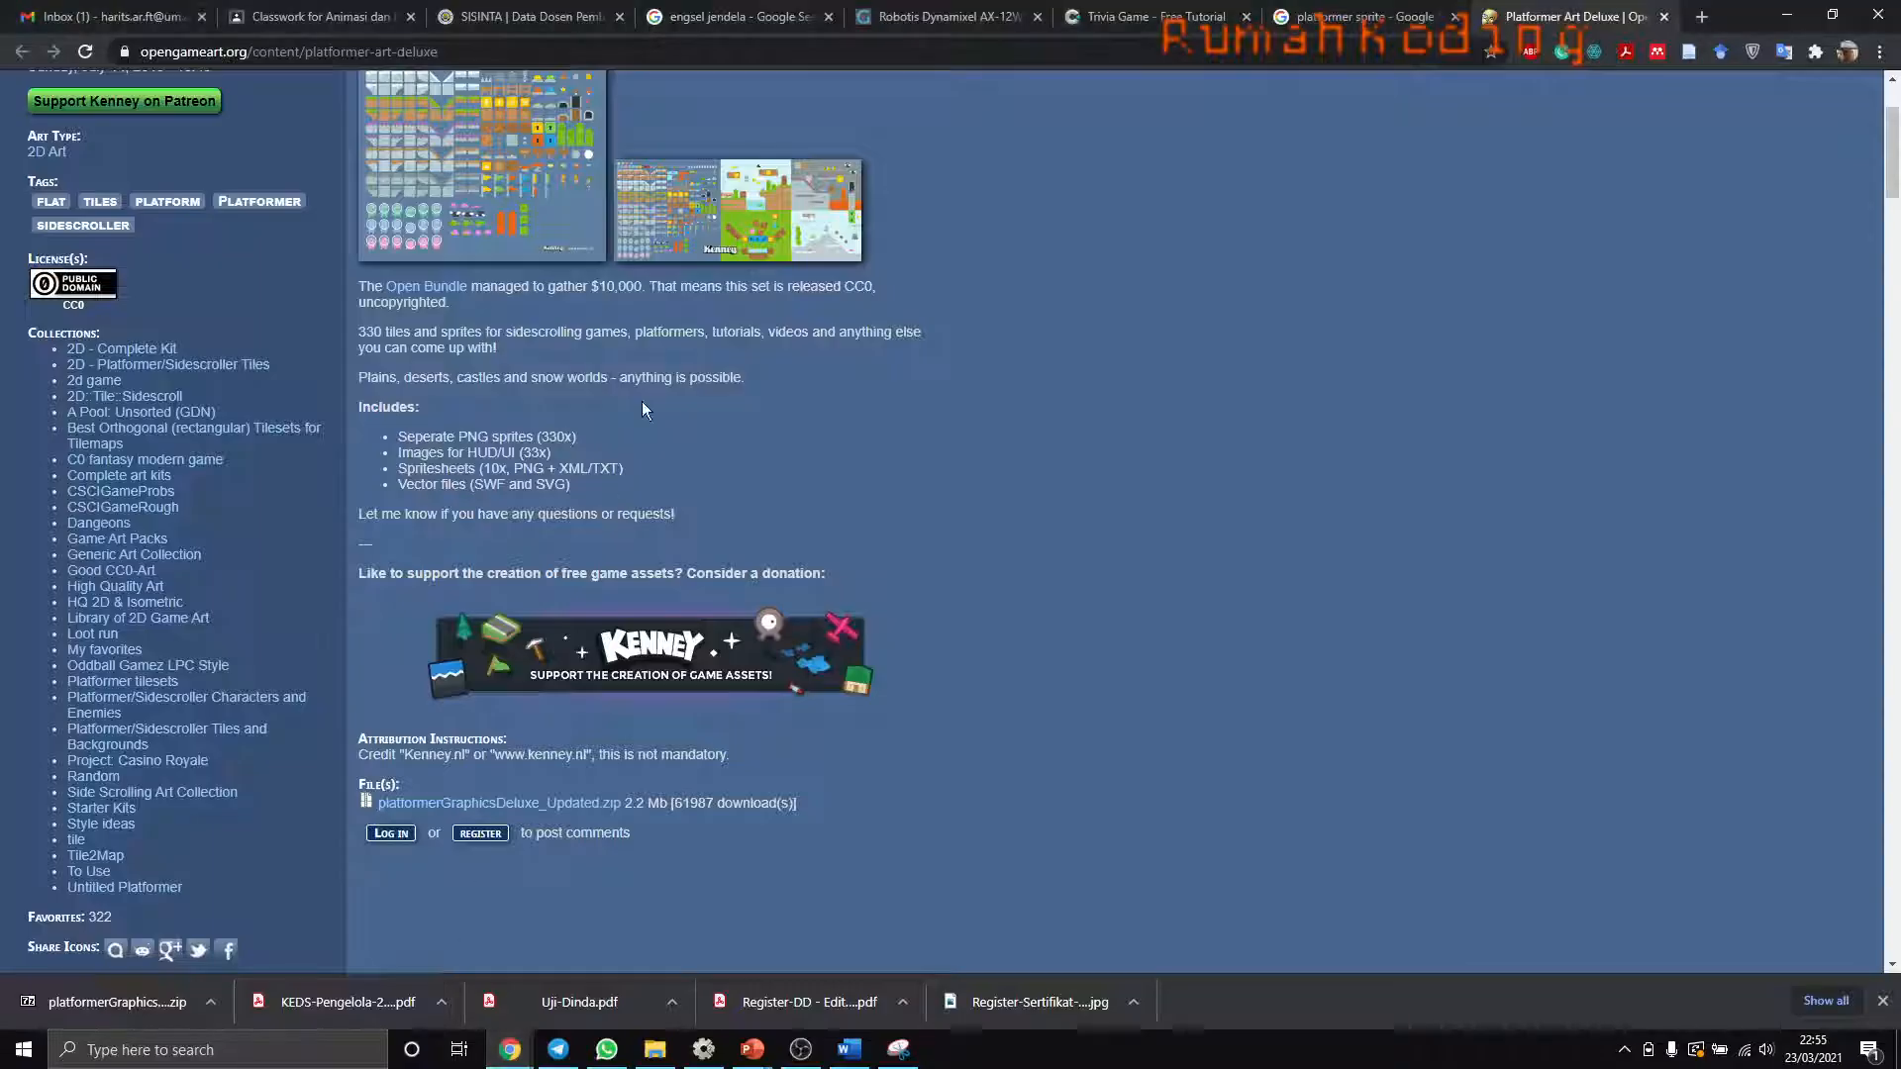
left_click(480, 51)
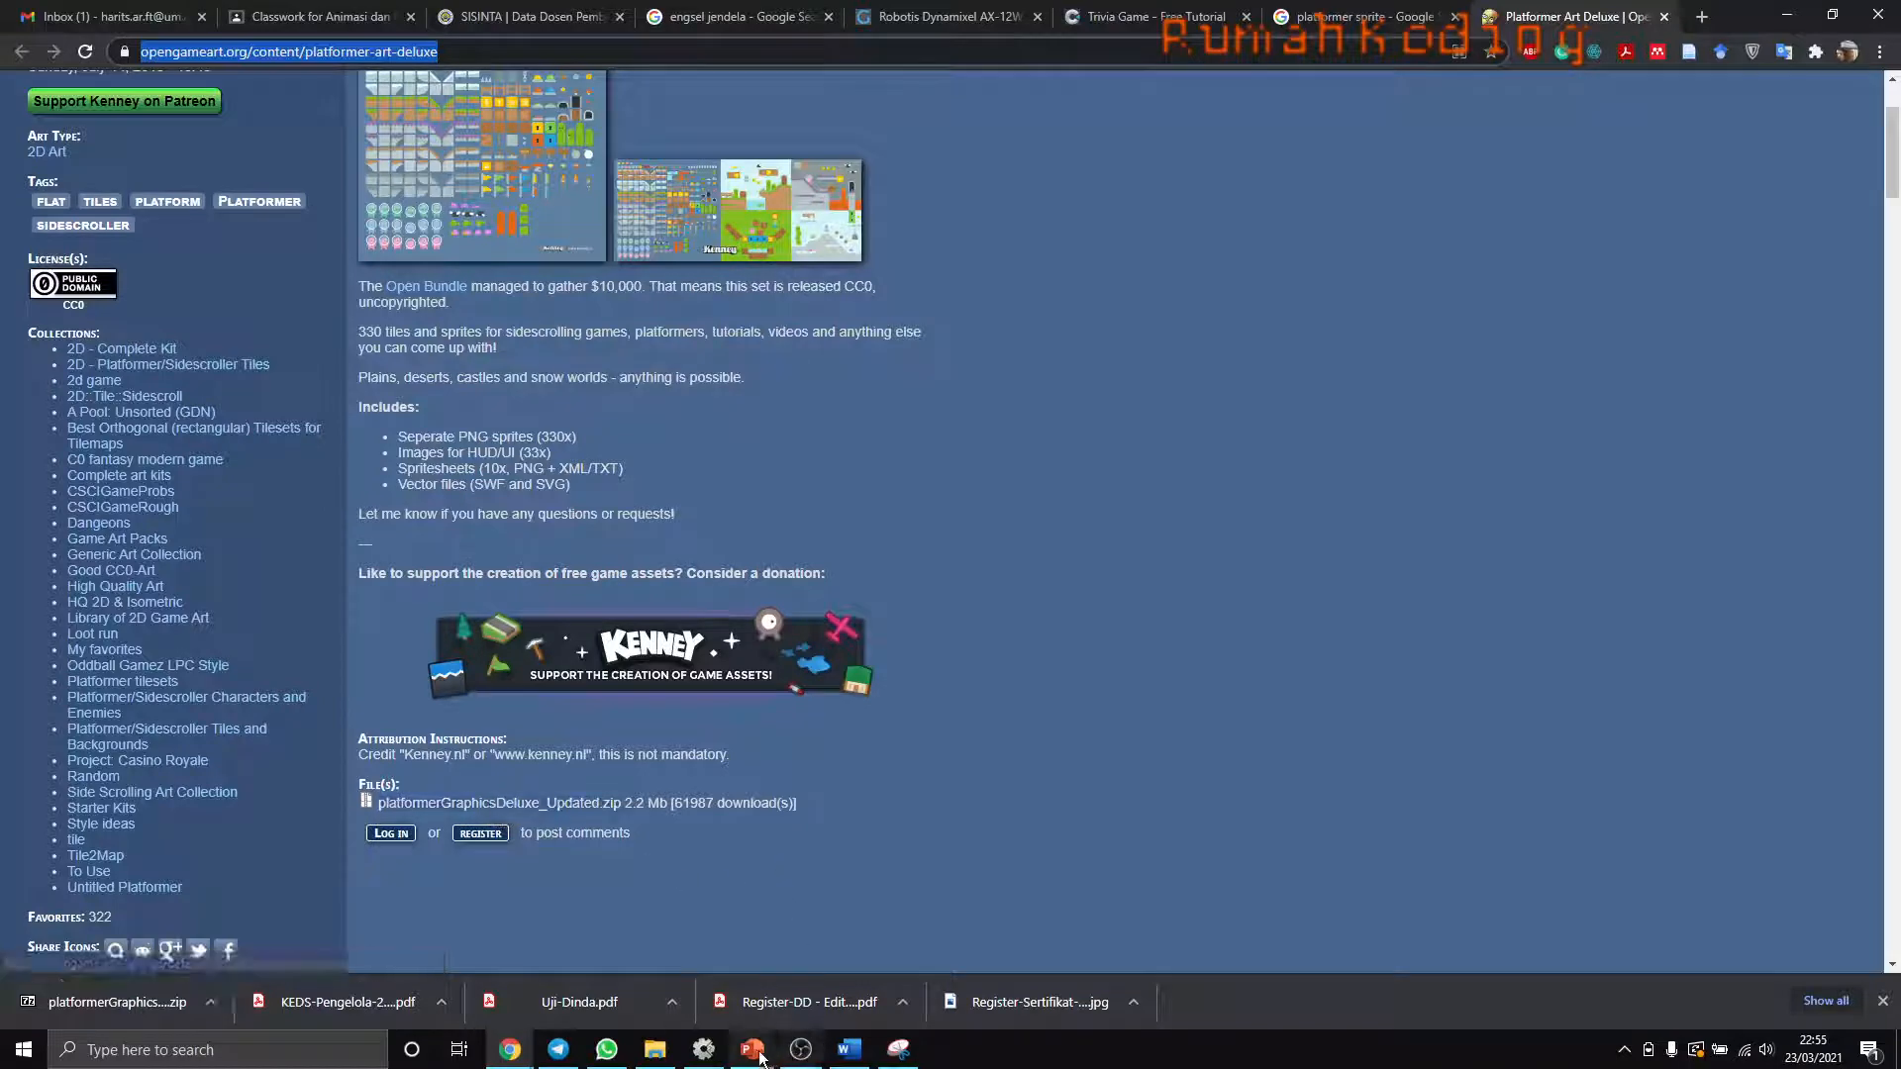
- Switch back to Construct 2 and load grassHalfMid.png from the Tiles folder as the SolidTile image
left_click(703, 1049)
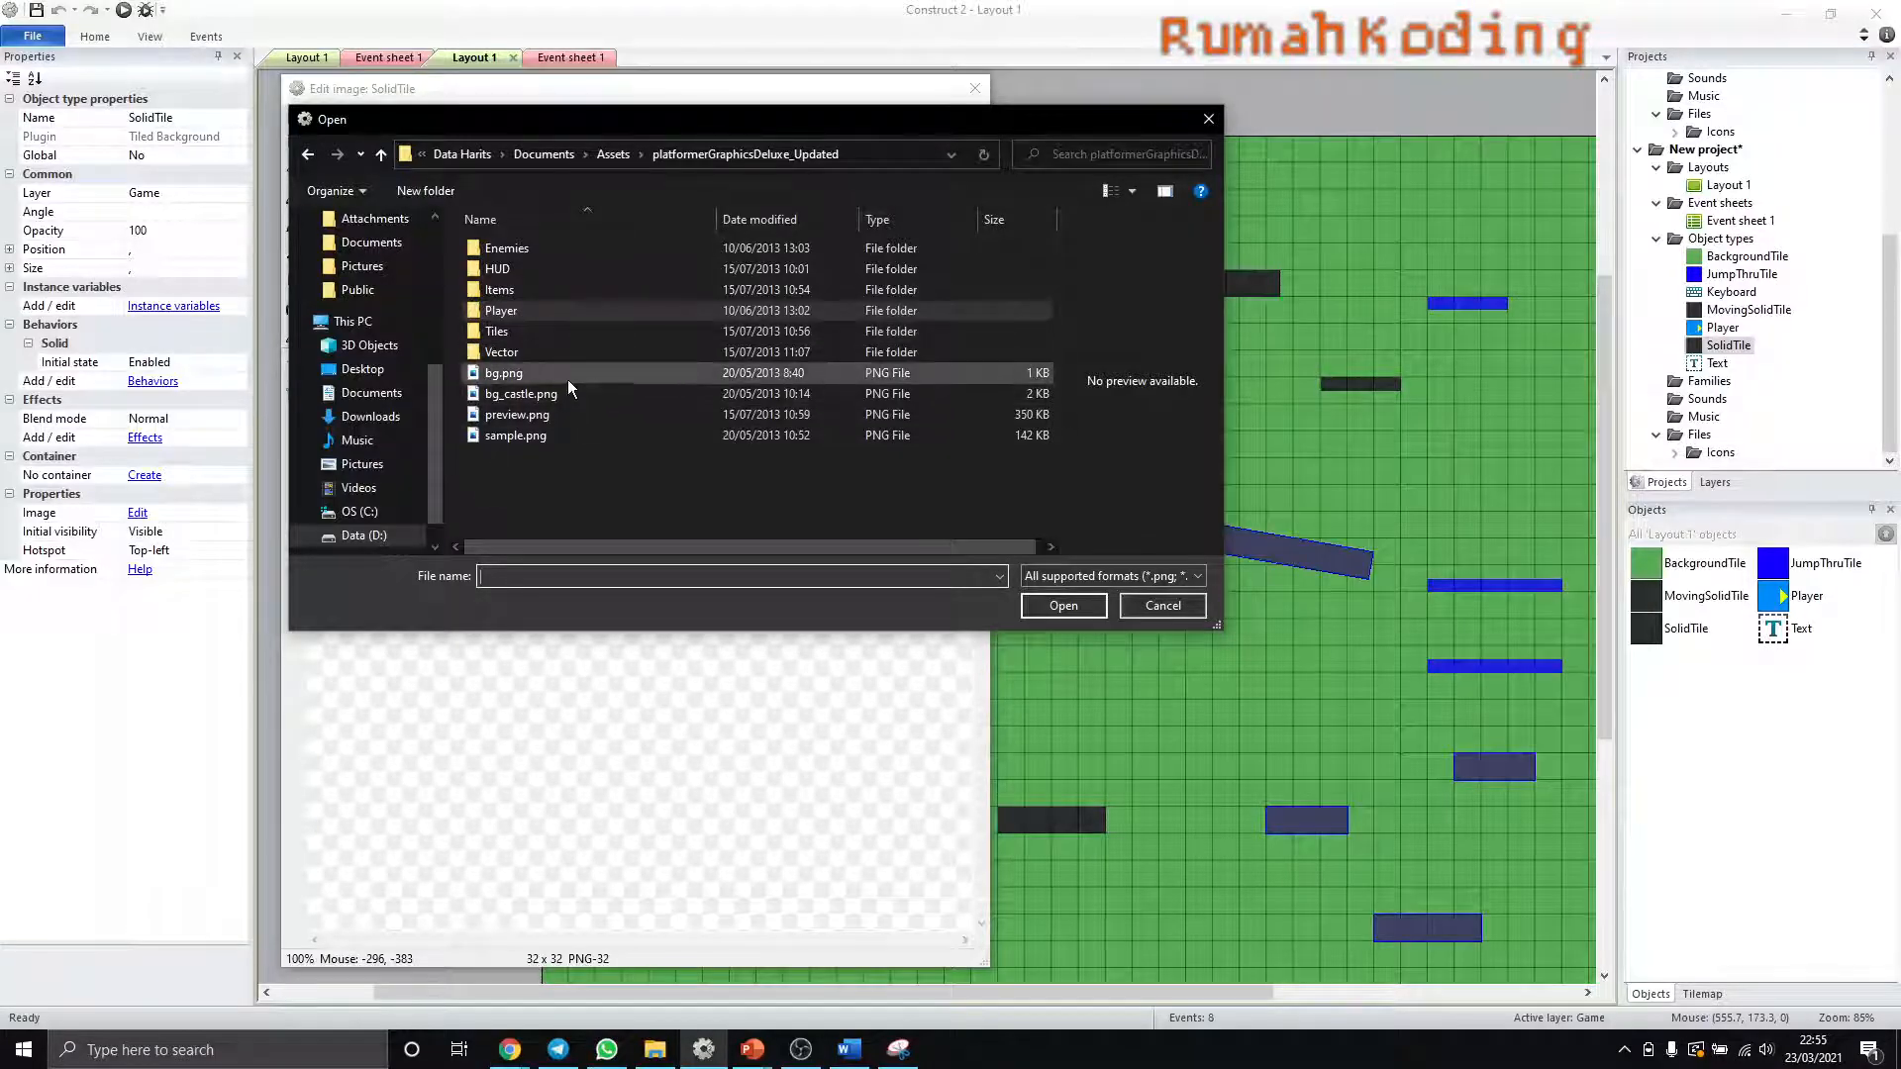
double_click(504, 334)
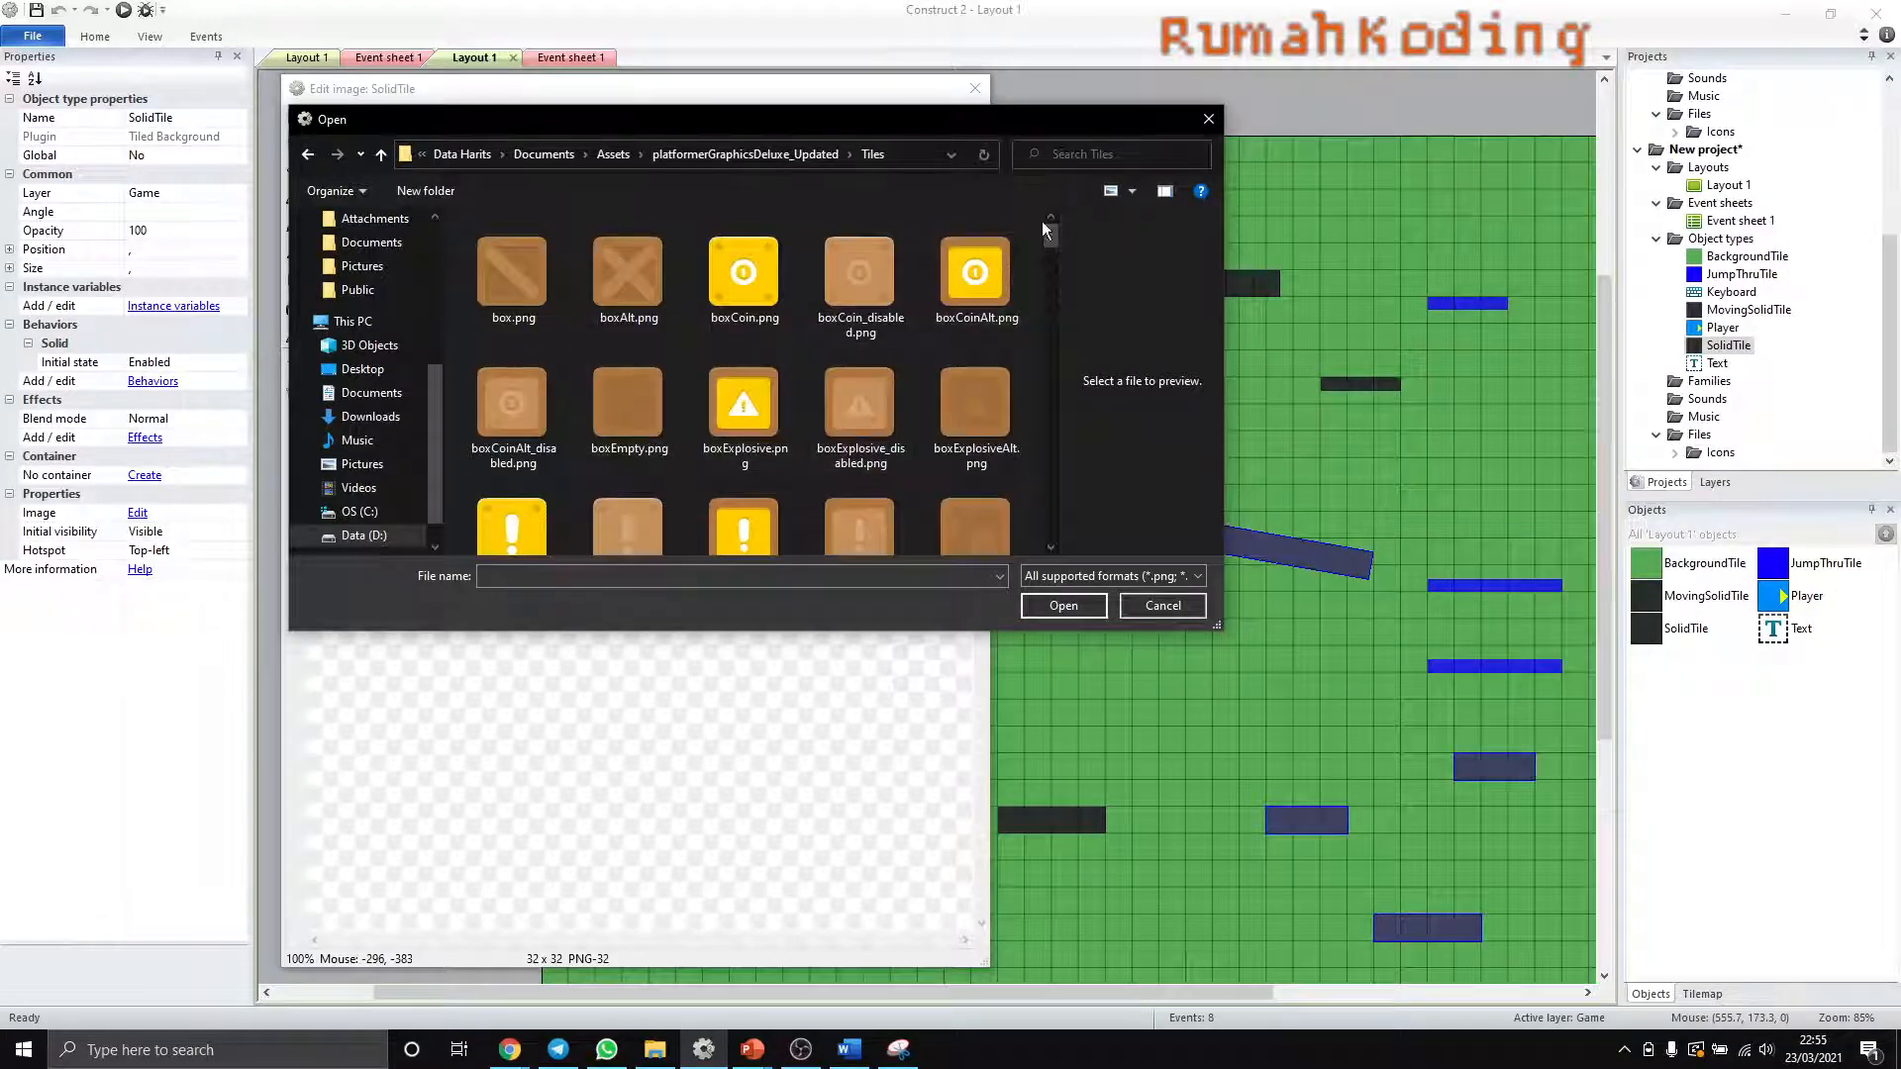
mouse_move(1050, 241)
left_mouse_down()
mouse_move(1055, 271)
mouse_move(1047, 244)
left_mouse_up()
scroll(673, 457, "down", 3)
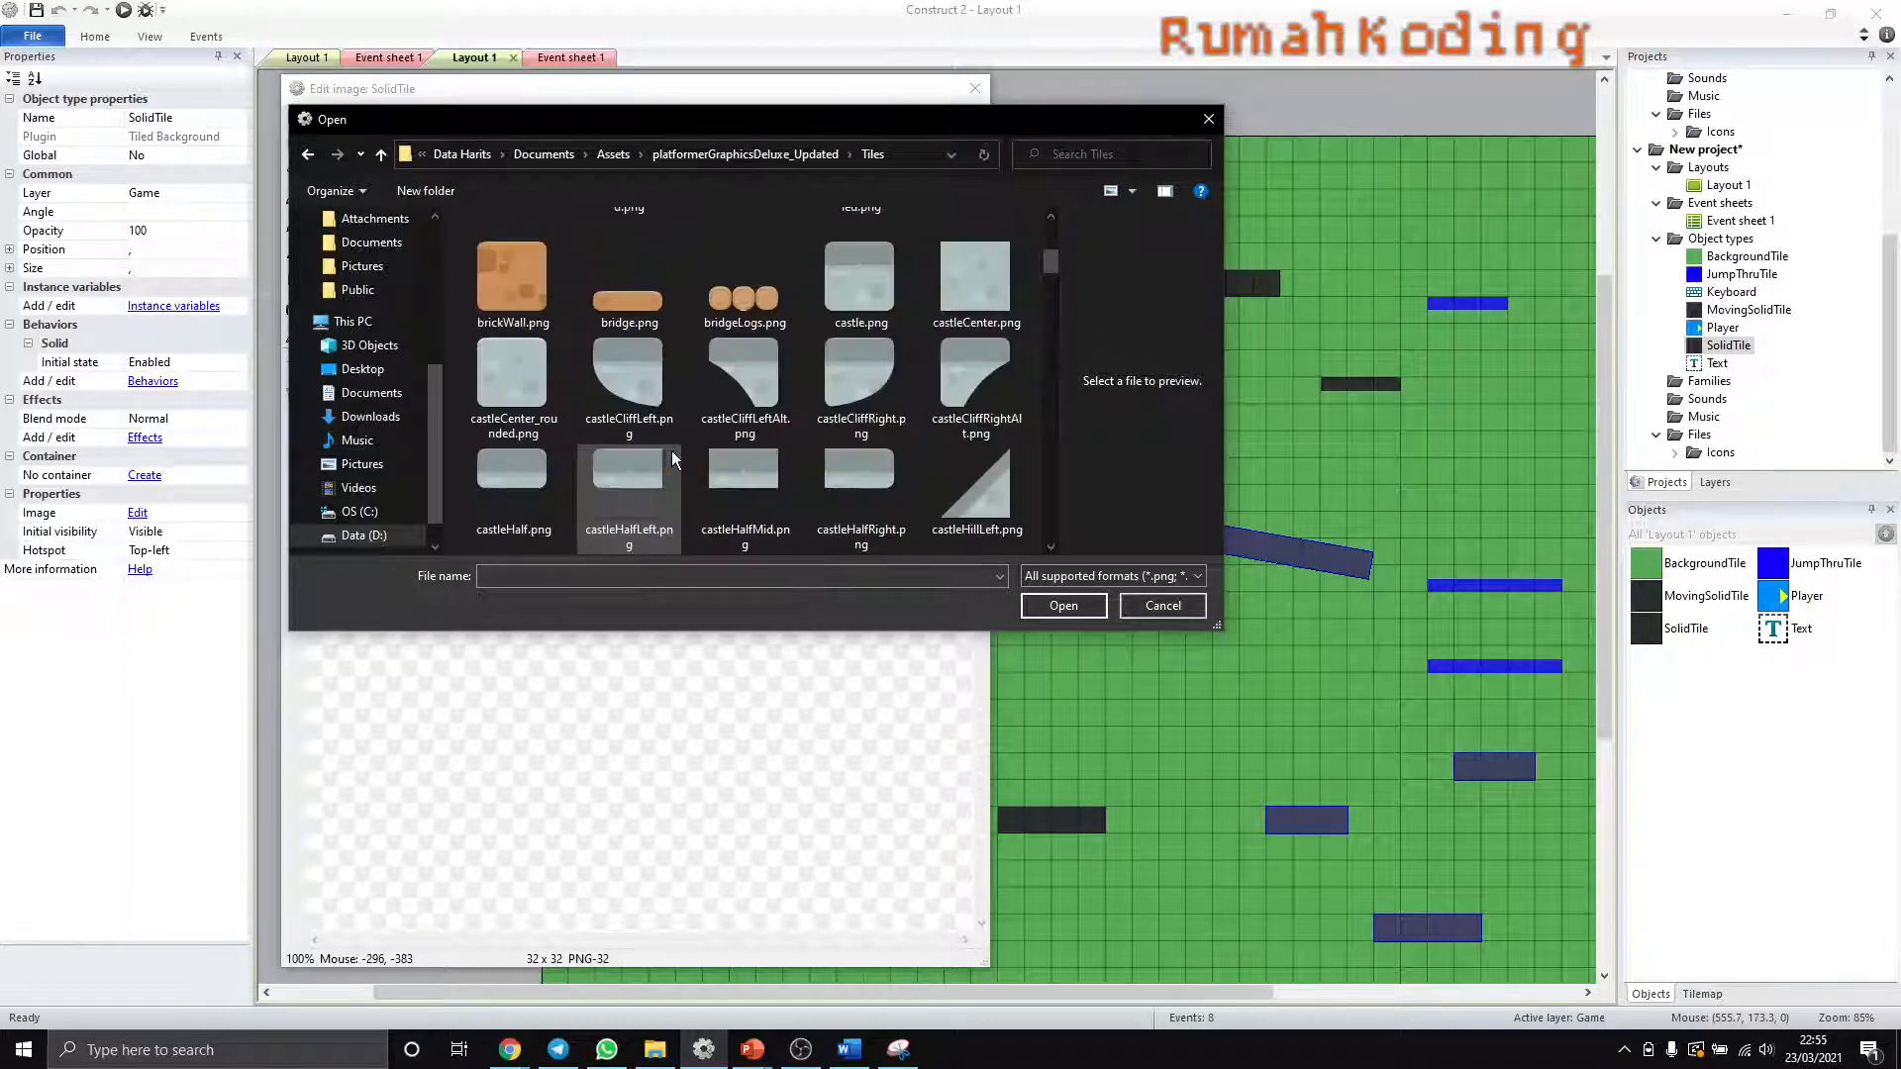
scroll(675, 453, "down", 3)
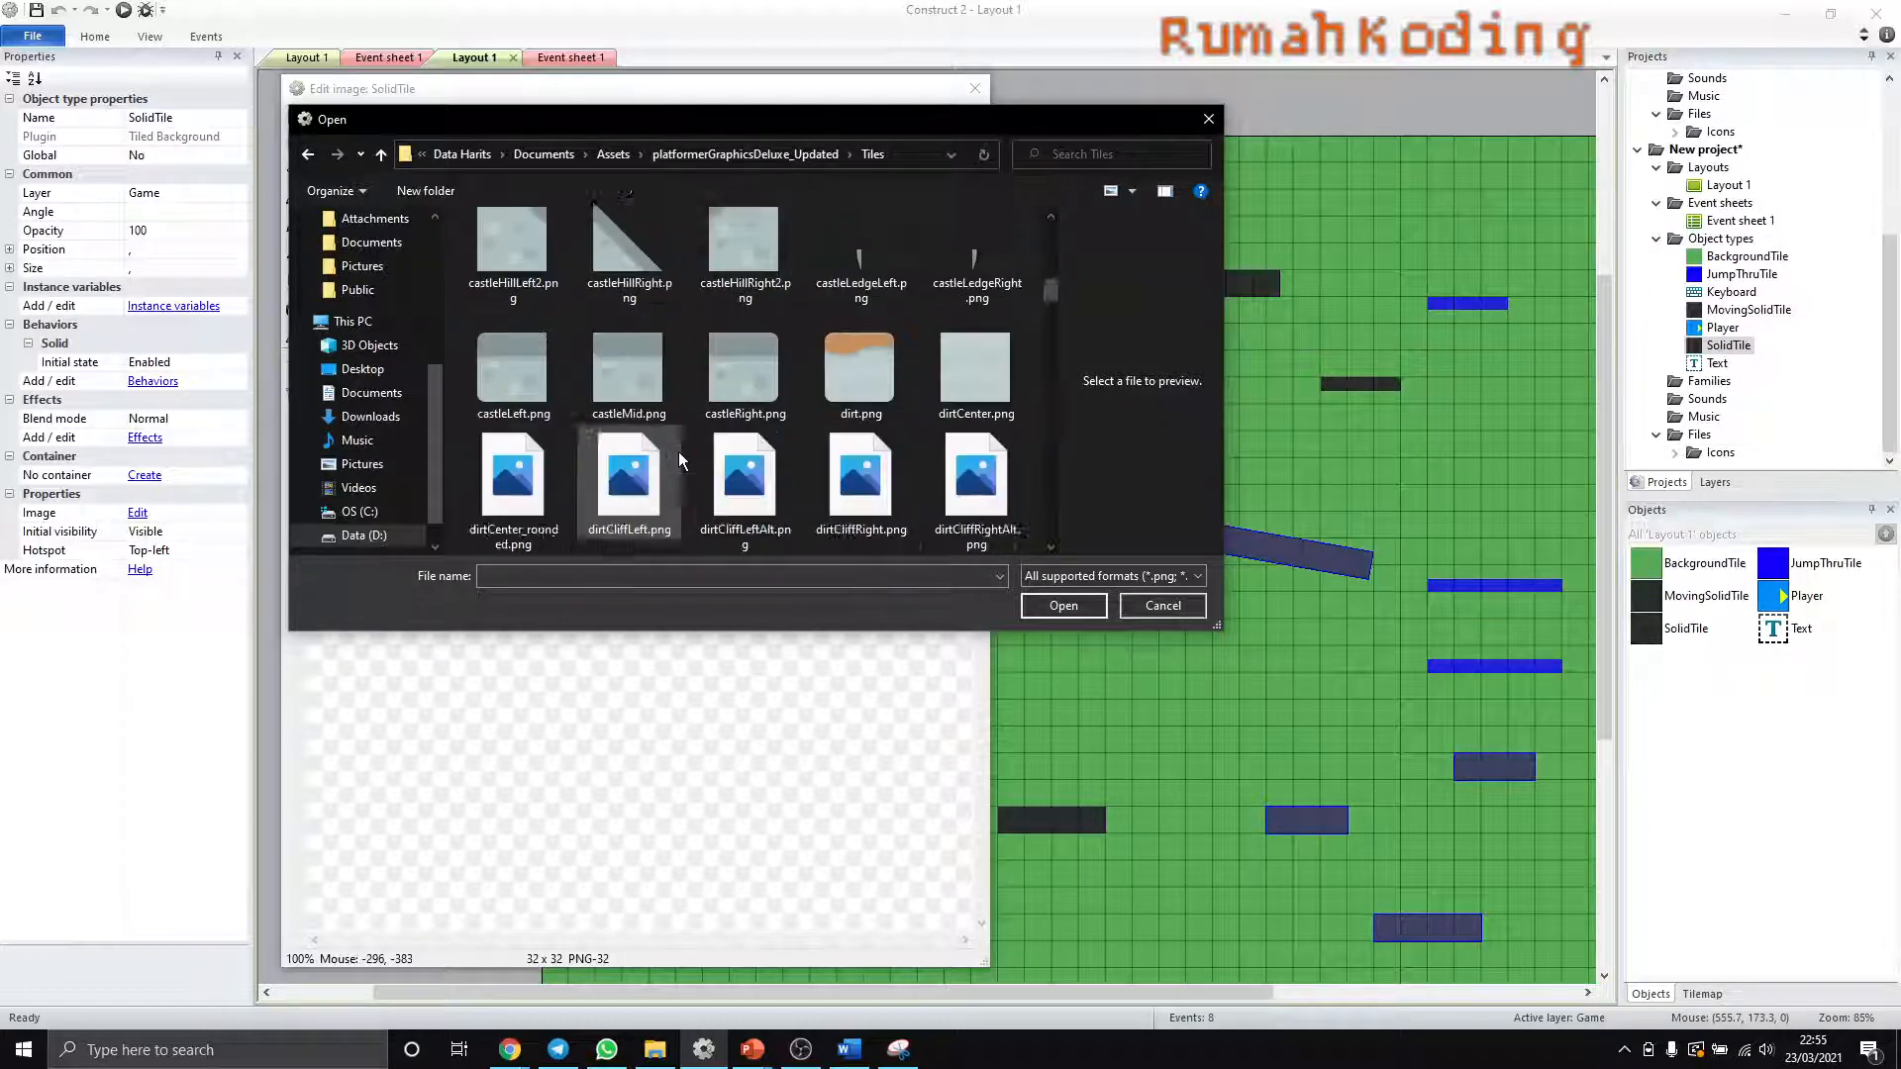
scroll(679, 458, "down", 1)
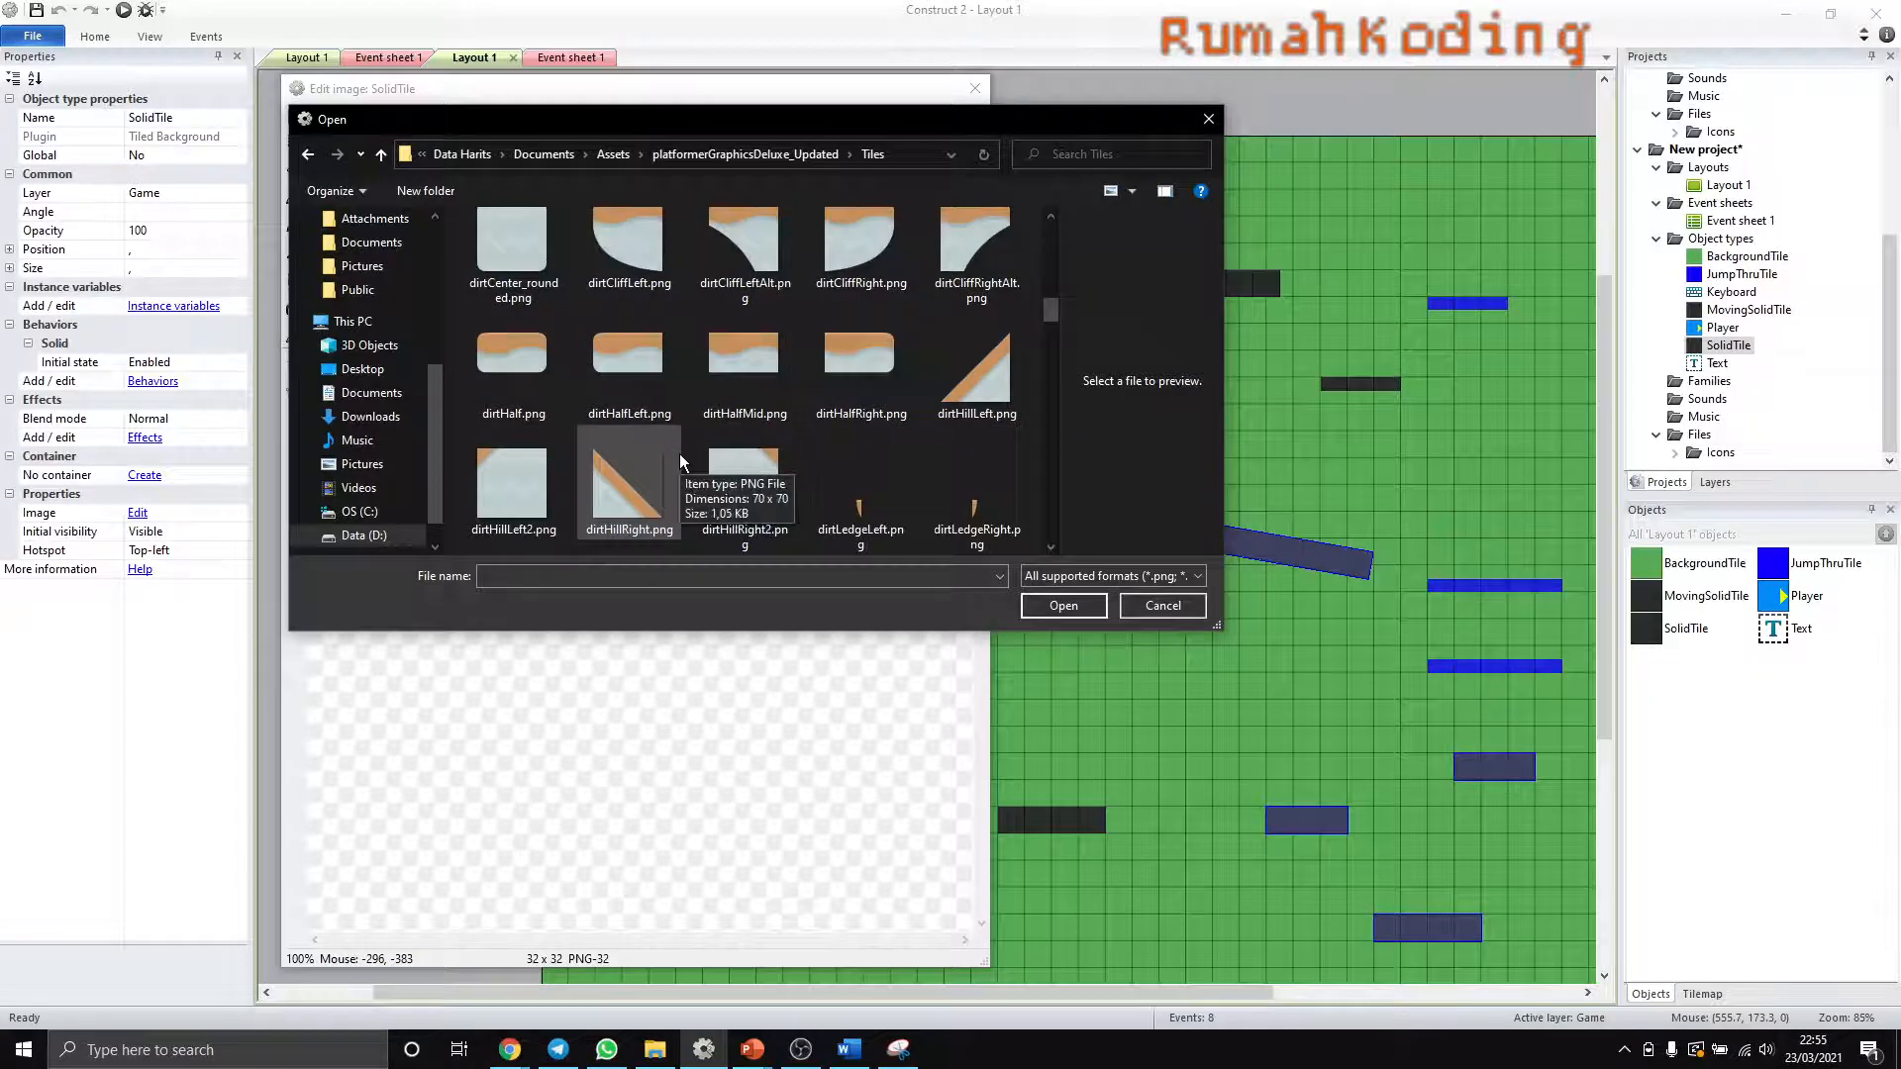
scroll(679, 454, "down", 3)
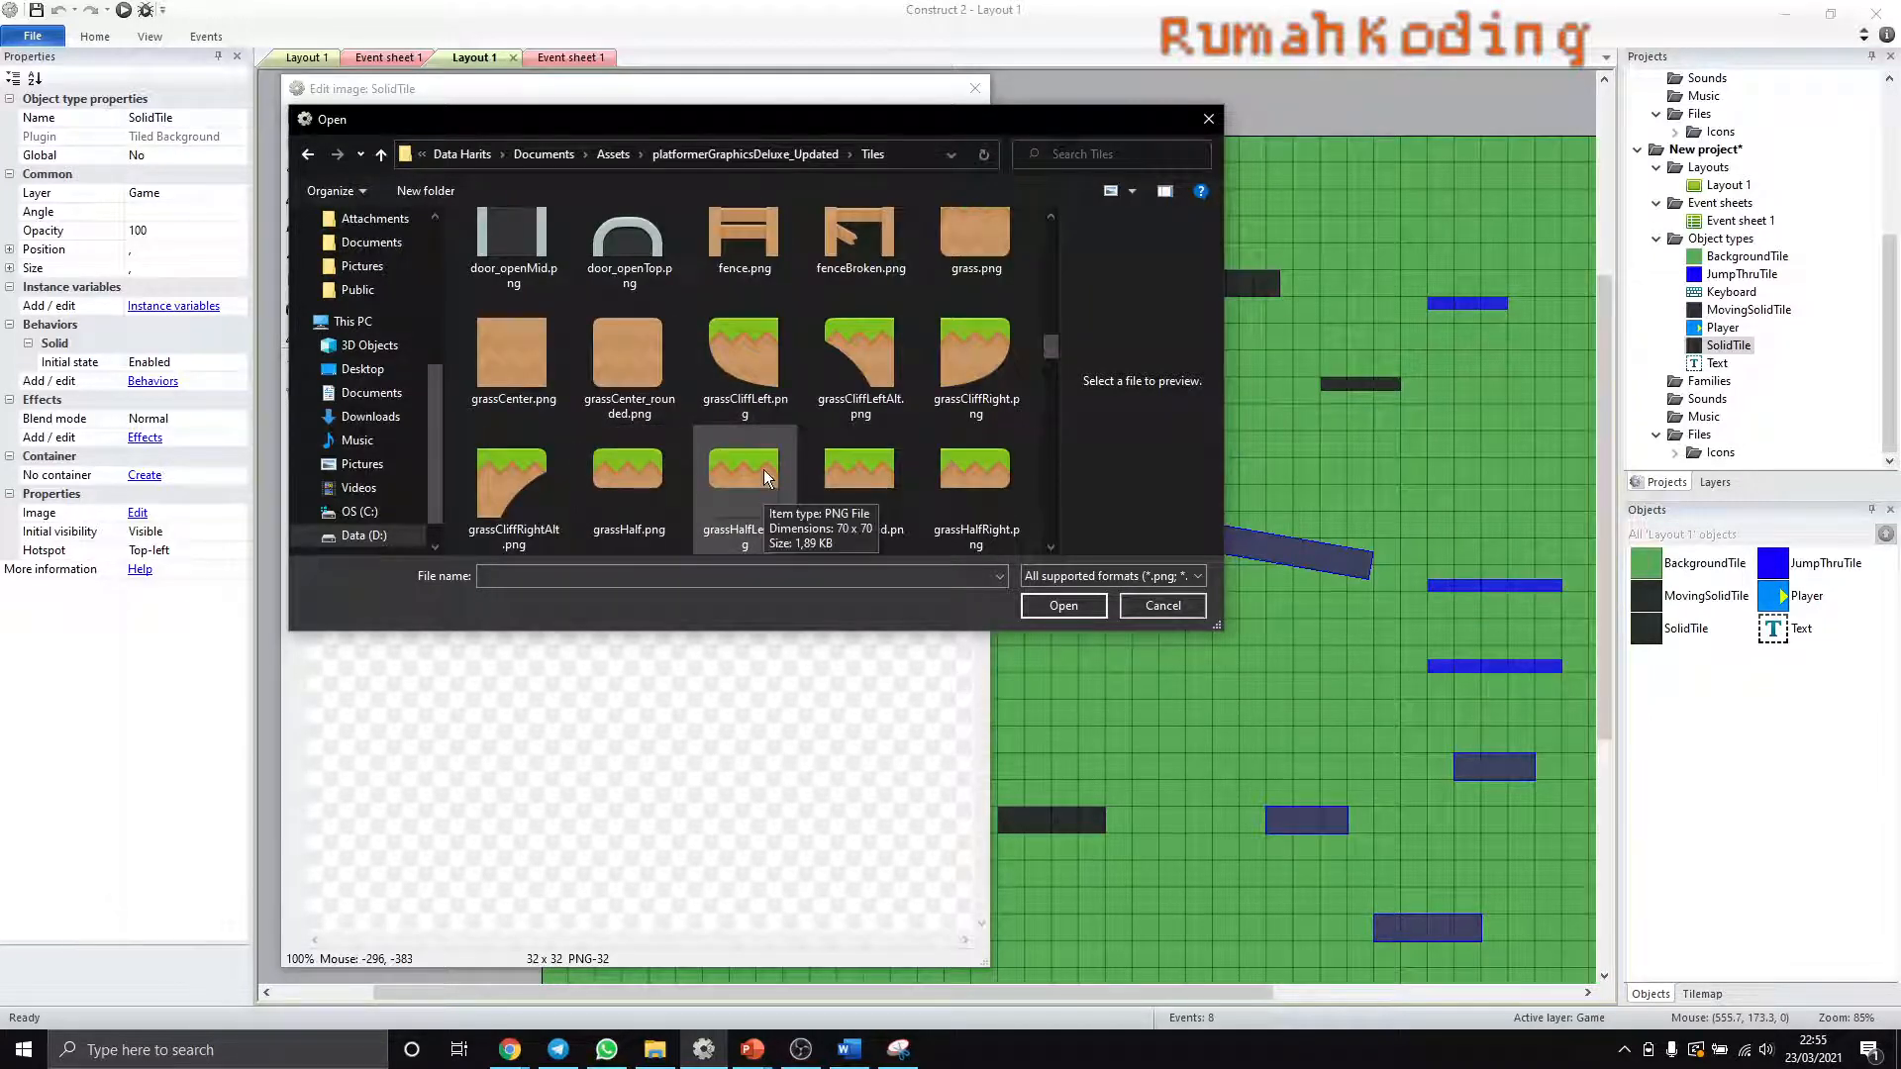
left_click(838, 467)
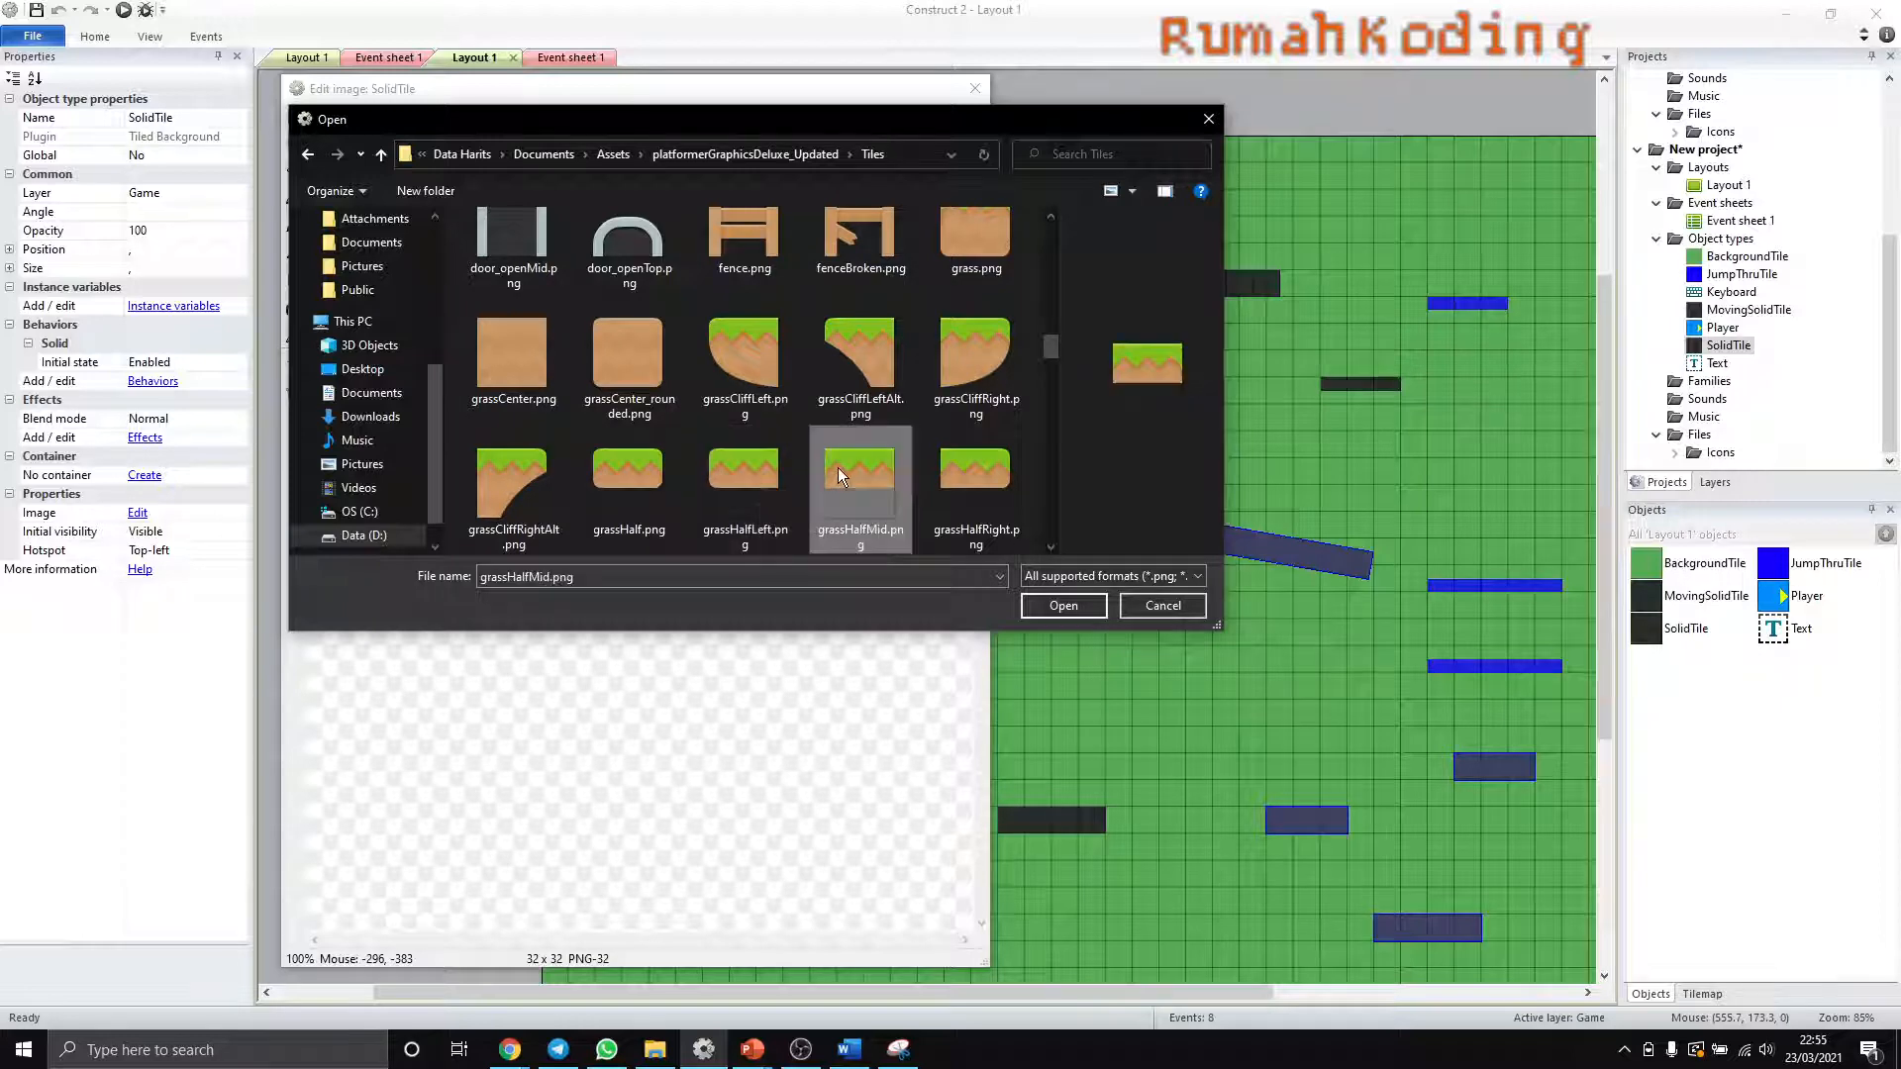
left_click(1063, 605)
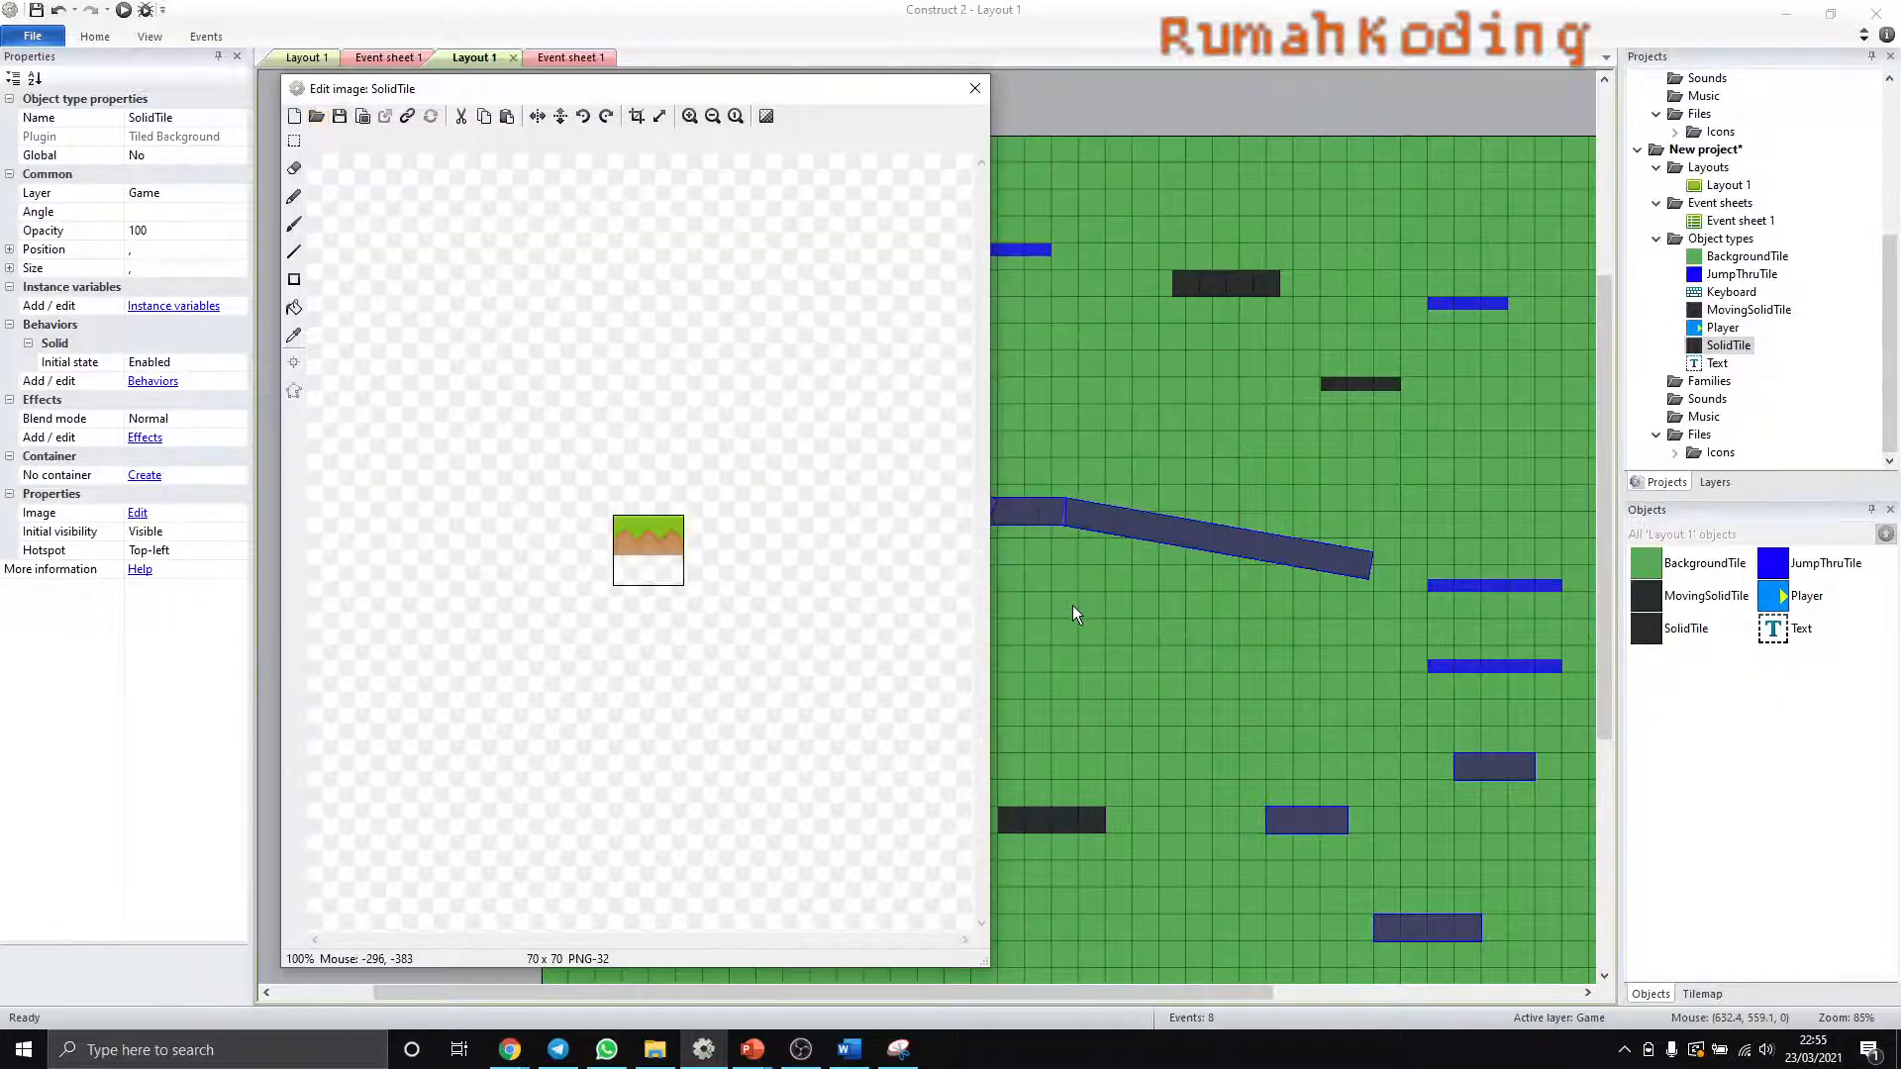
- Crop the transparent area off the SolidTile image and close the image editor
scroll(647, 574, "up", 3)
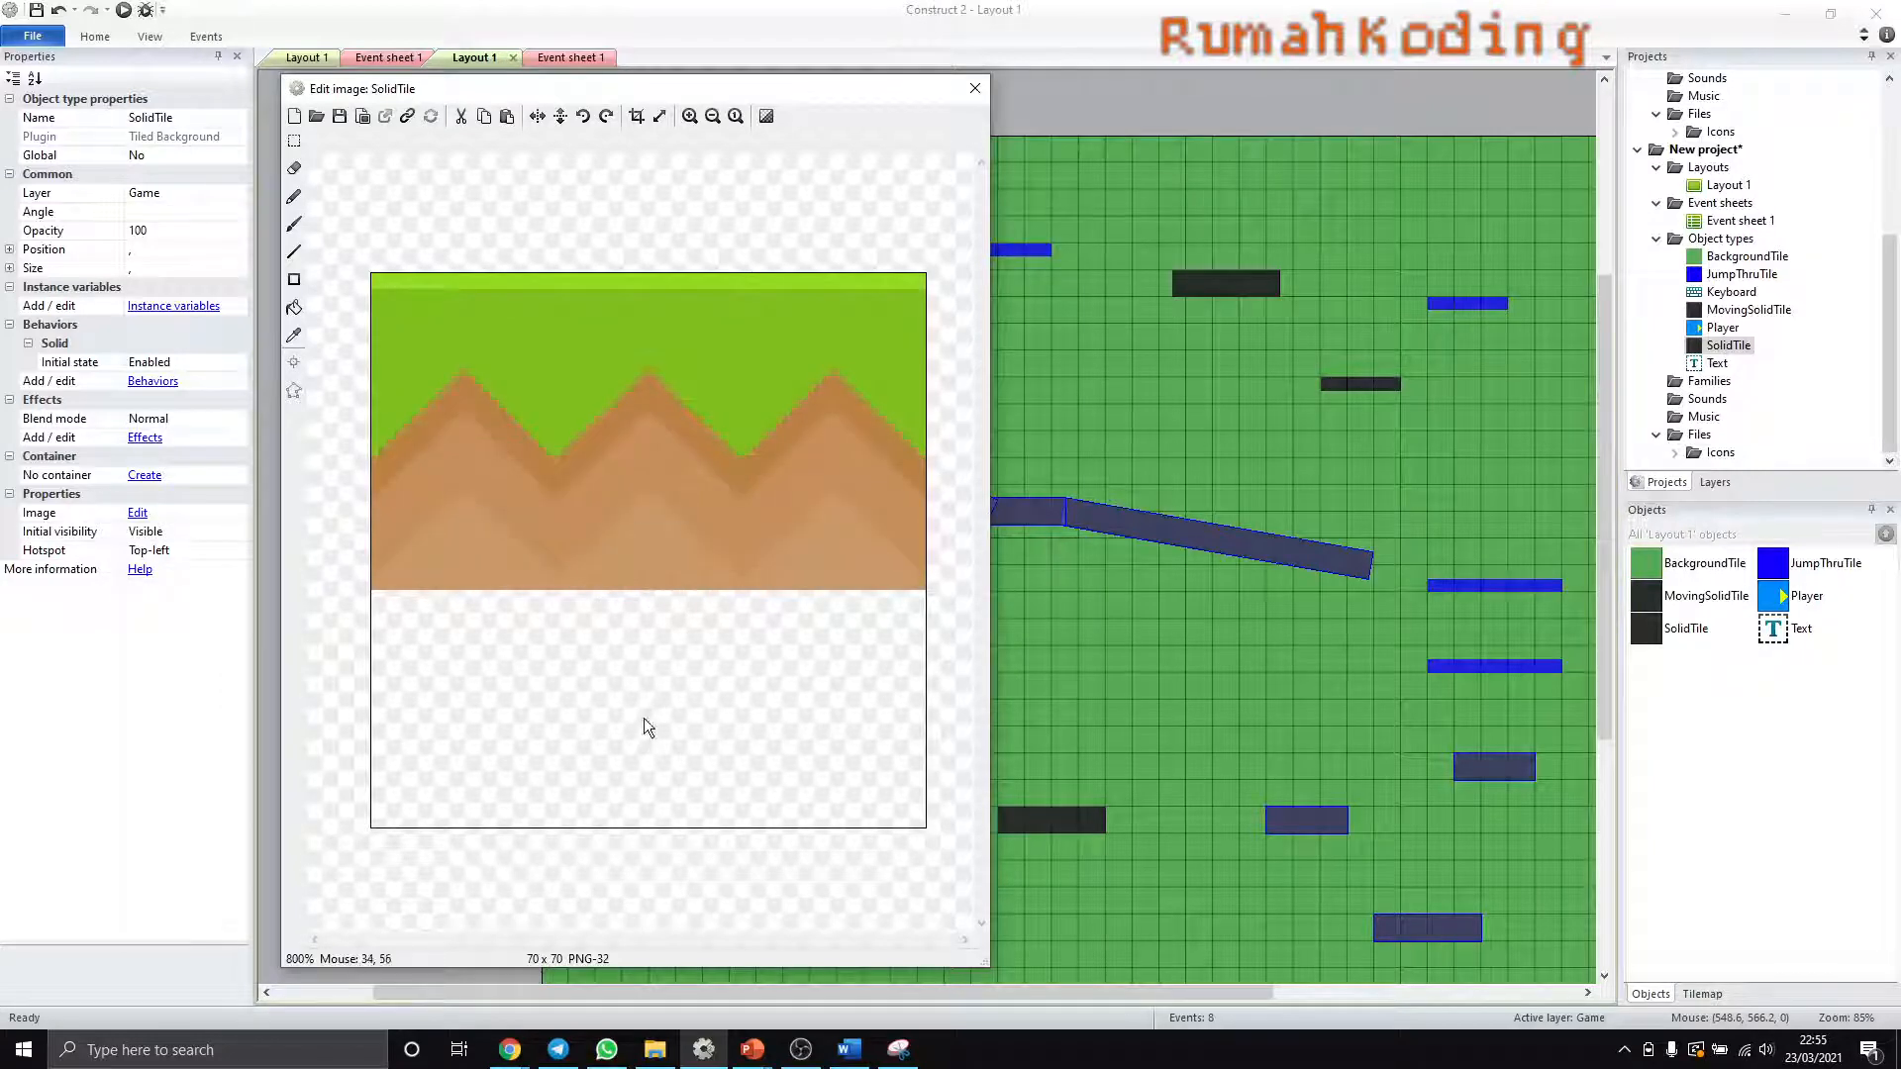
left_click(638, 116)
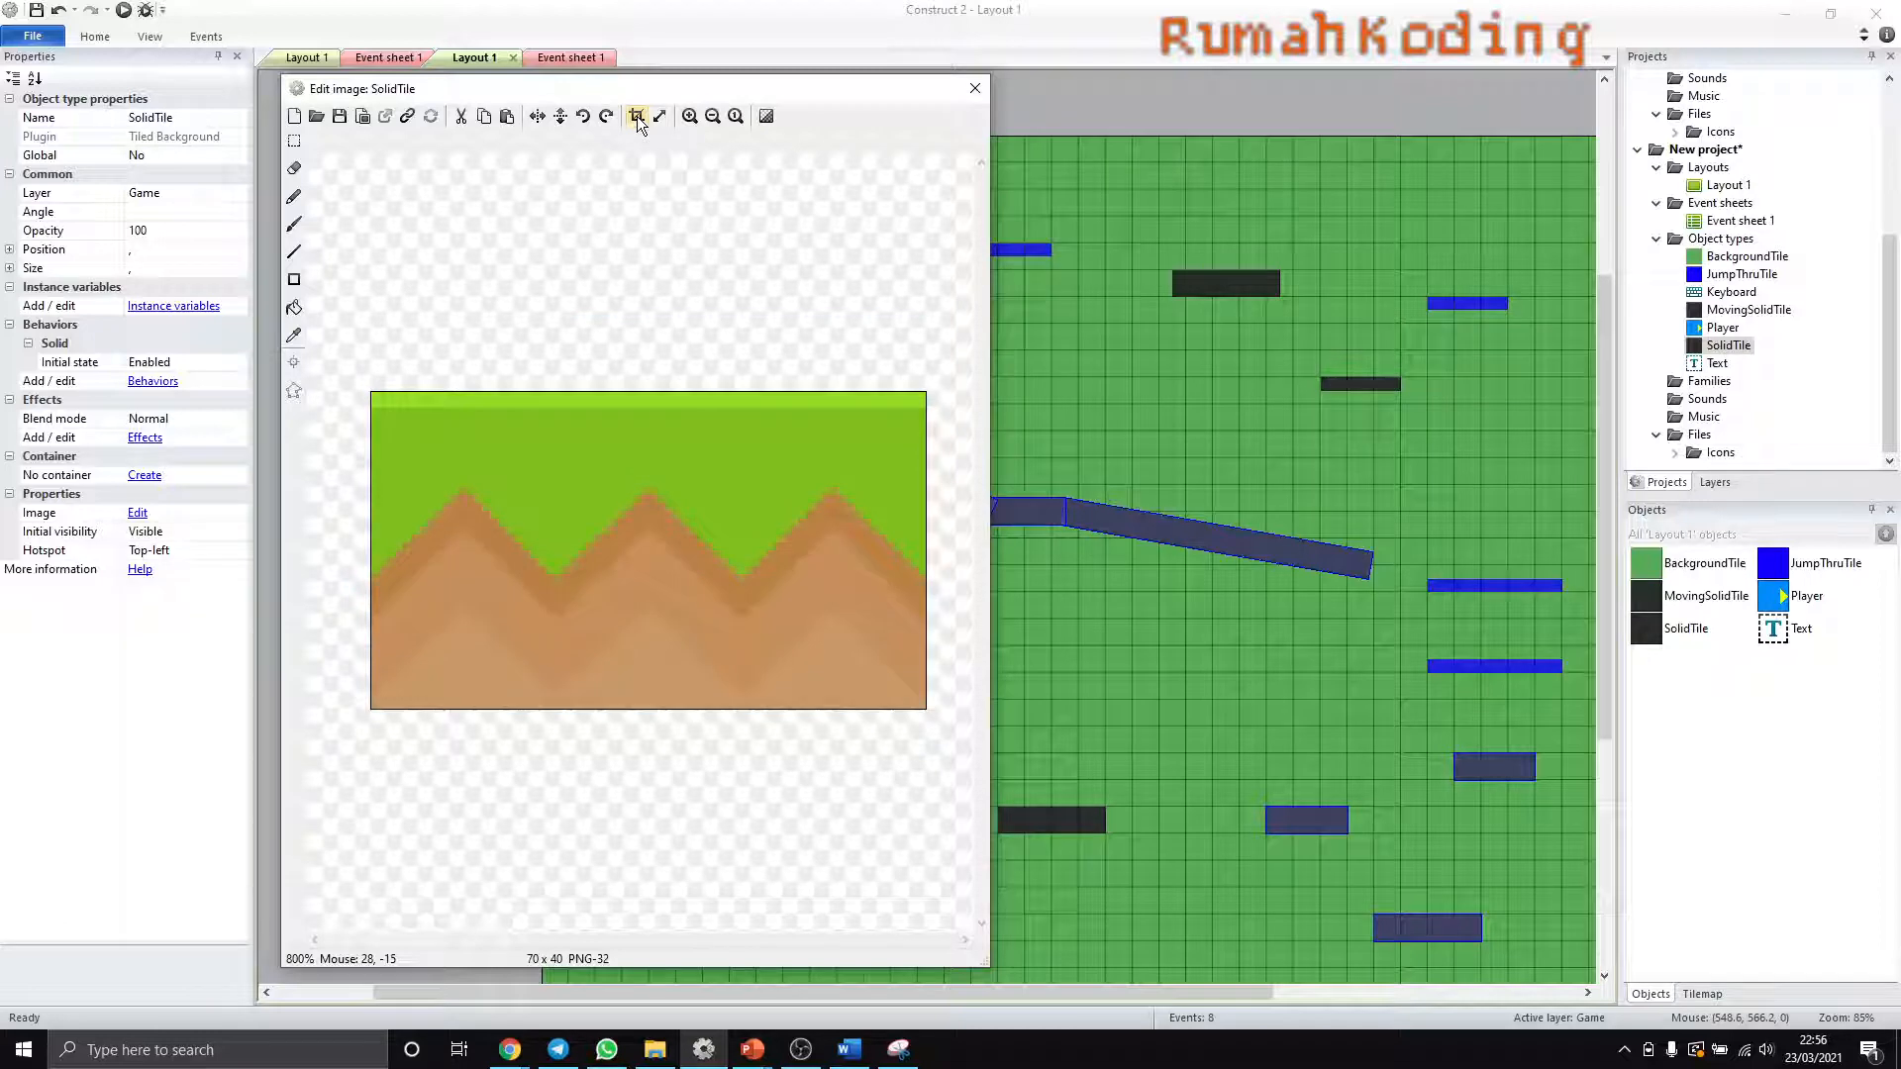
left_click(969, 92)
left_click(1068, 586)
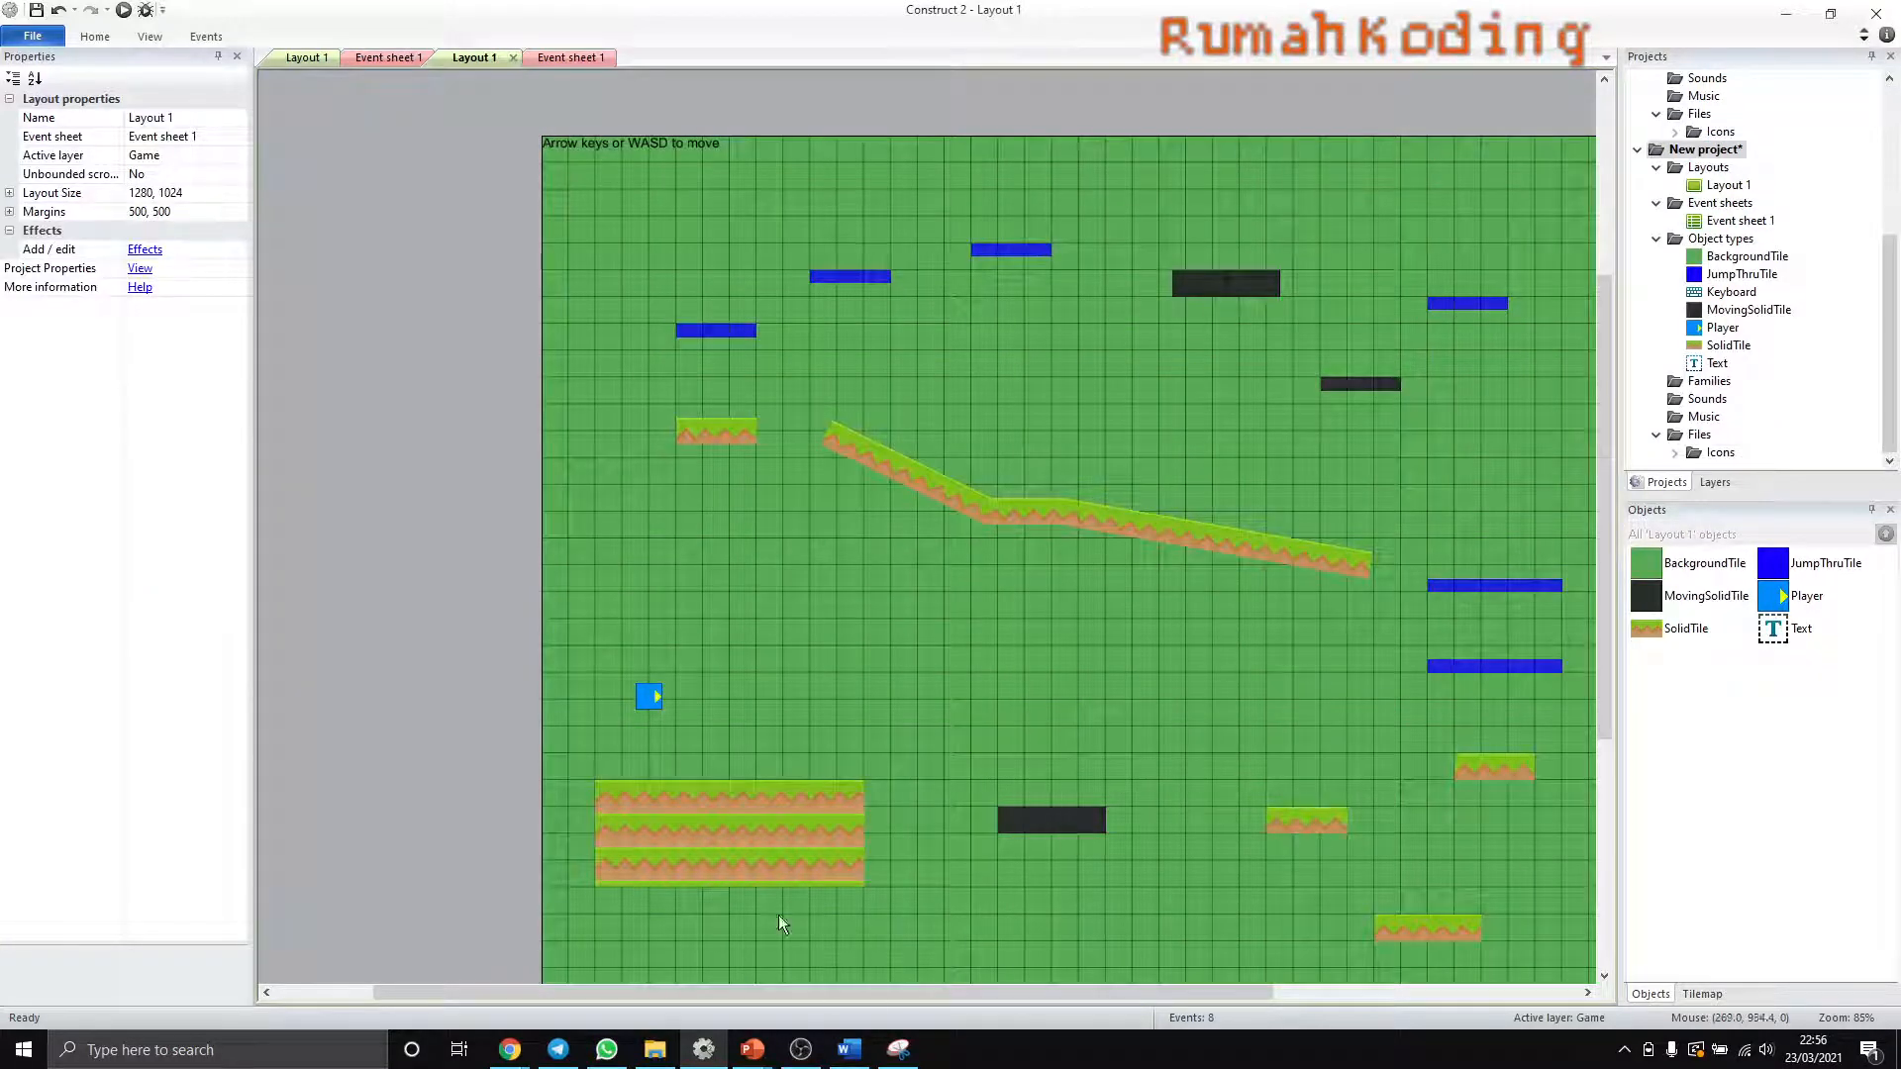
- Reduce the height of the large SolidTile platform below the player to 32, showing a single row of grass
left_click(757, 855)
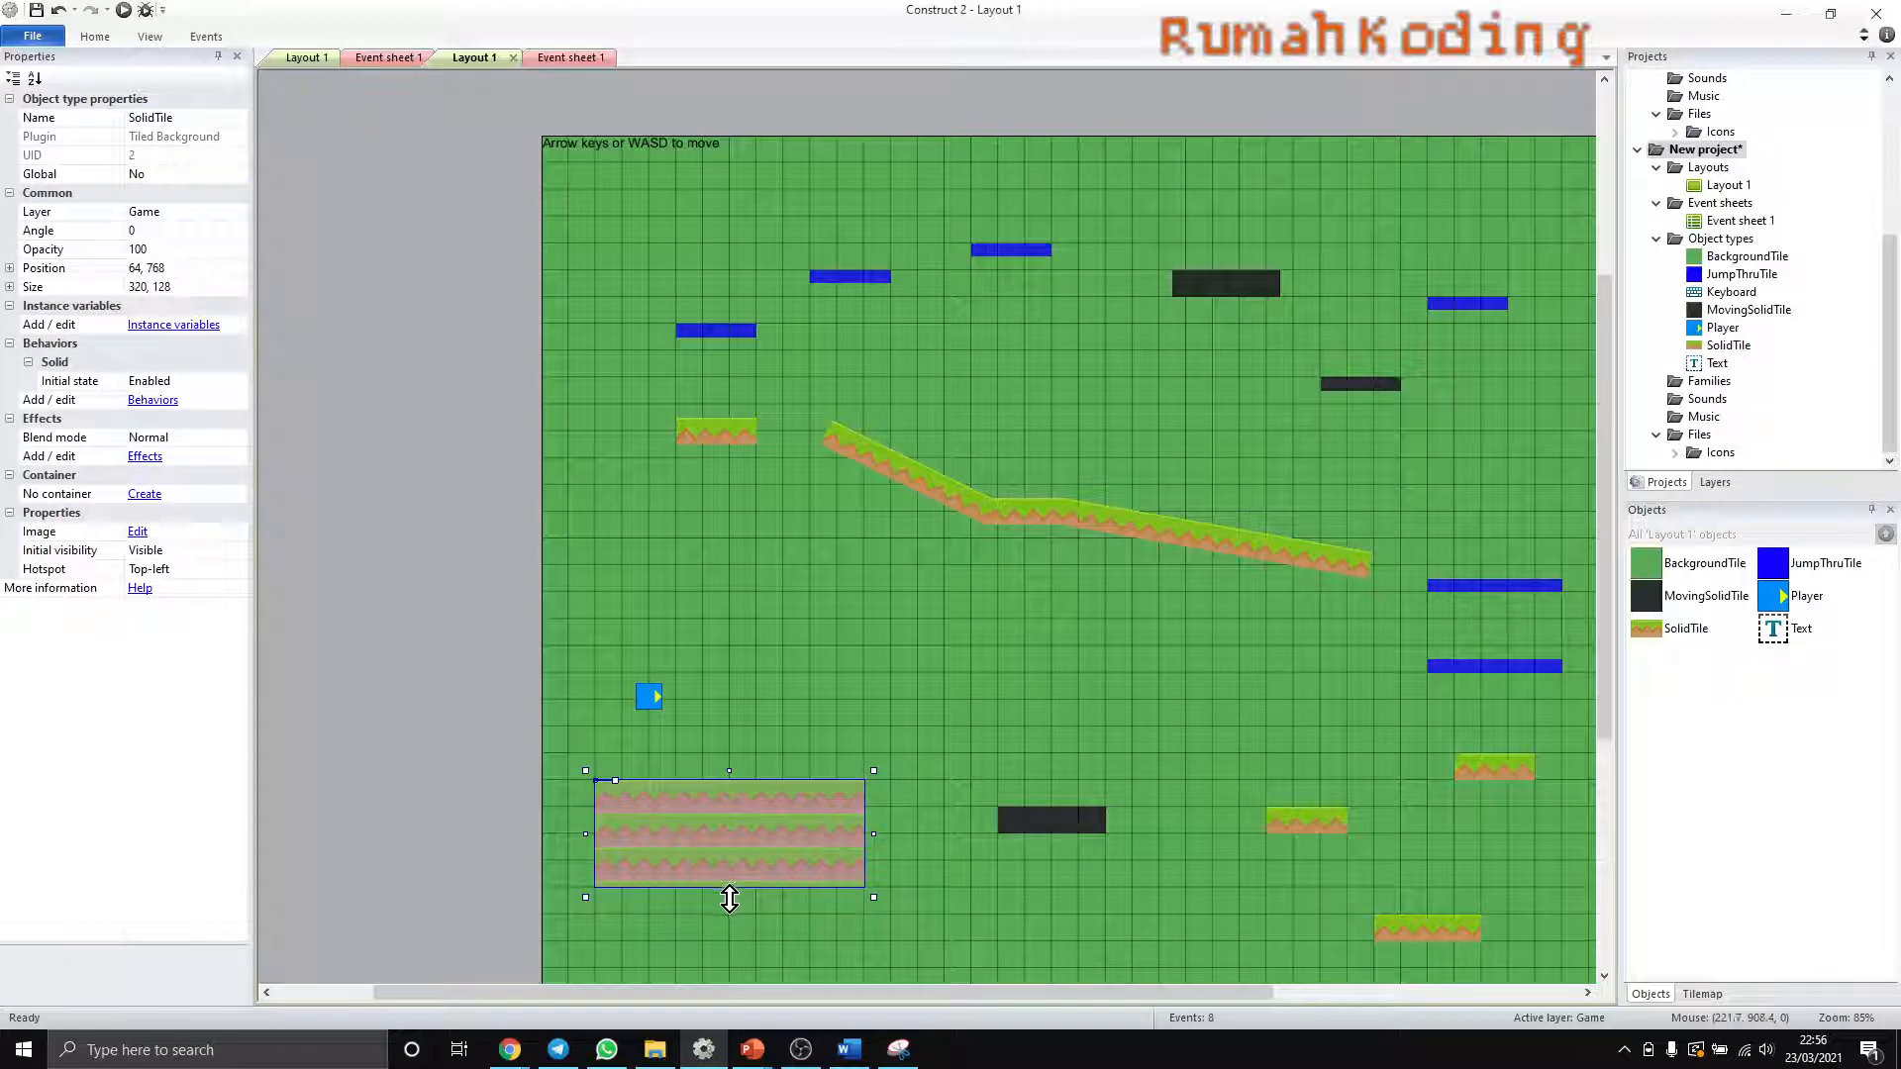
left_click_drag(730, 899, 737, 824)
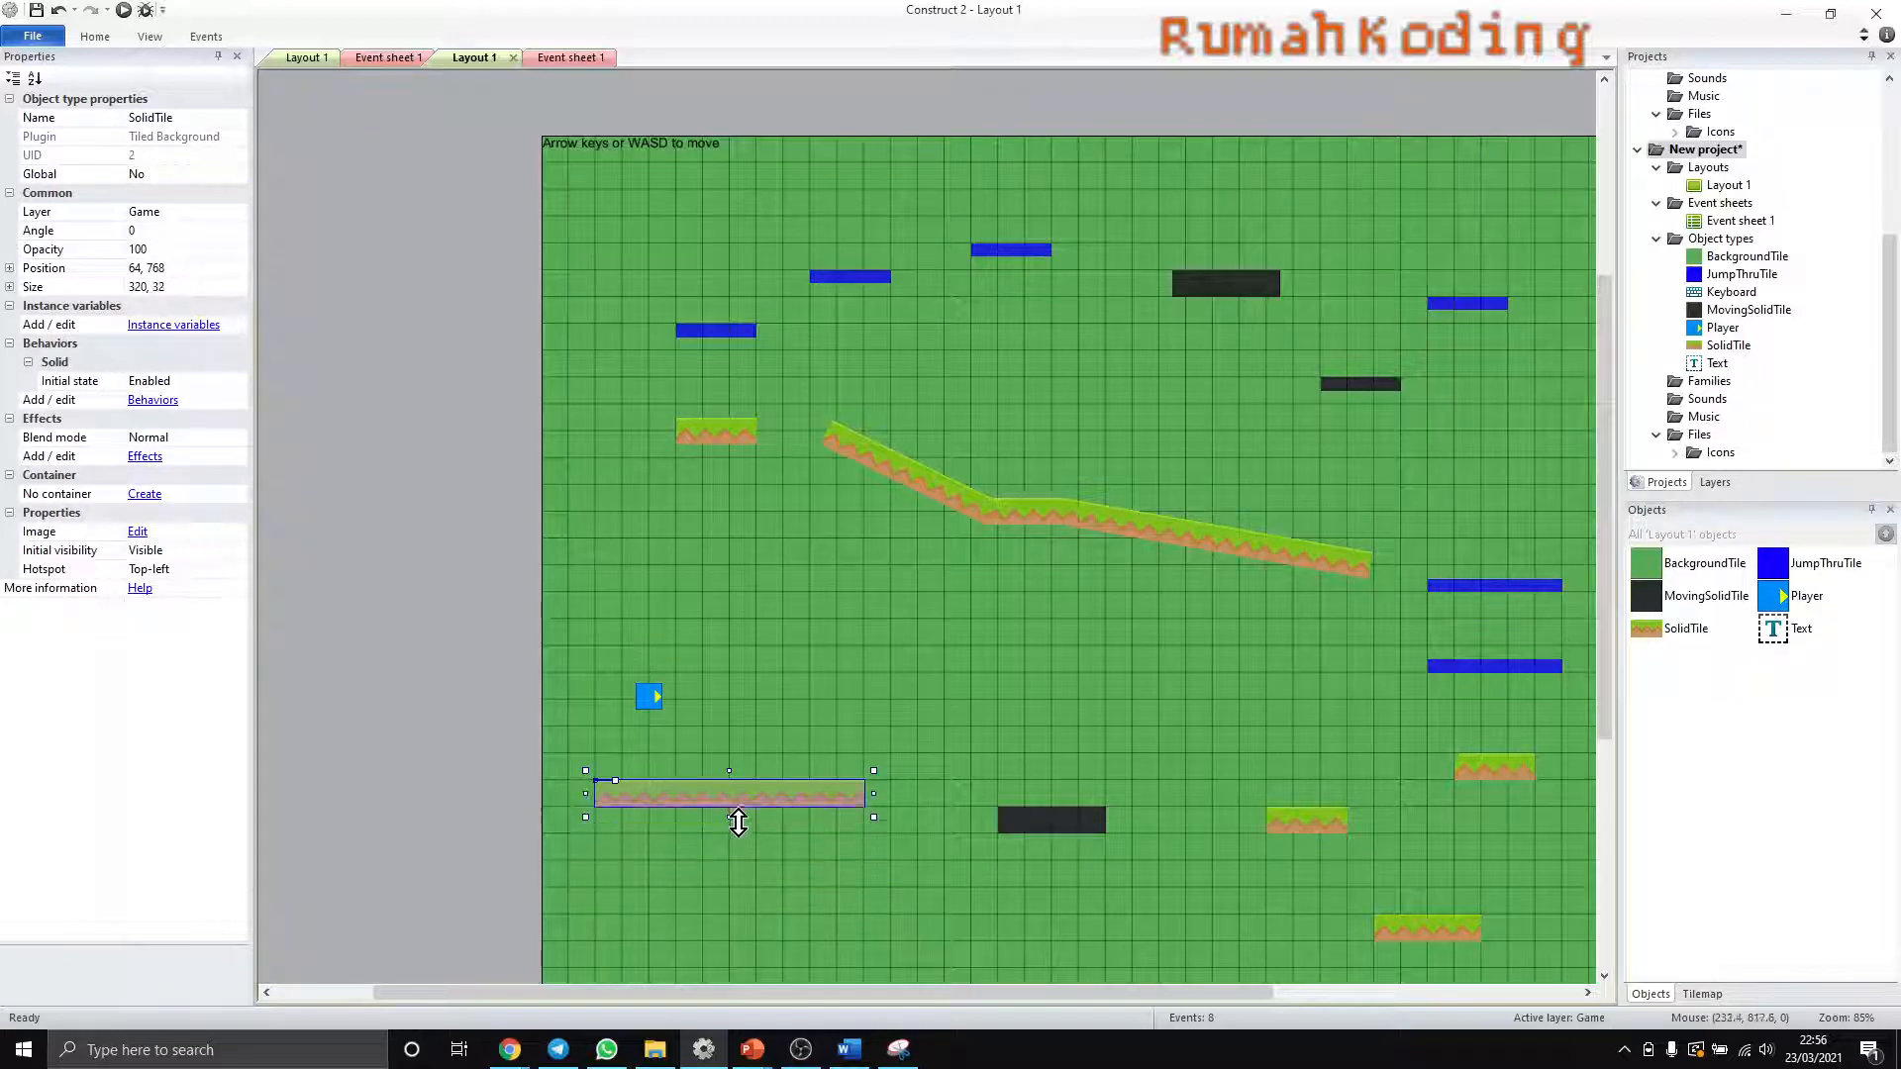
left_click(833, 870)
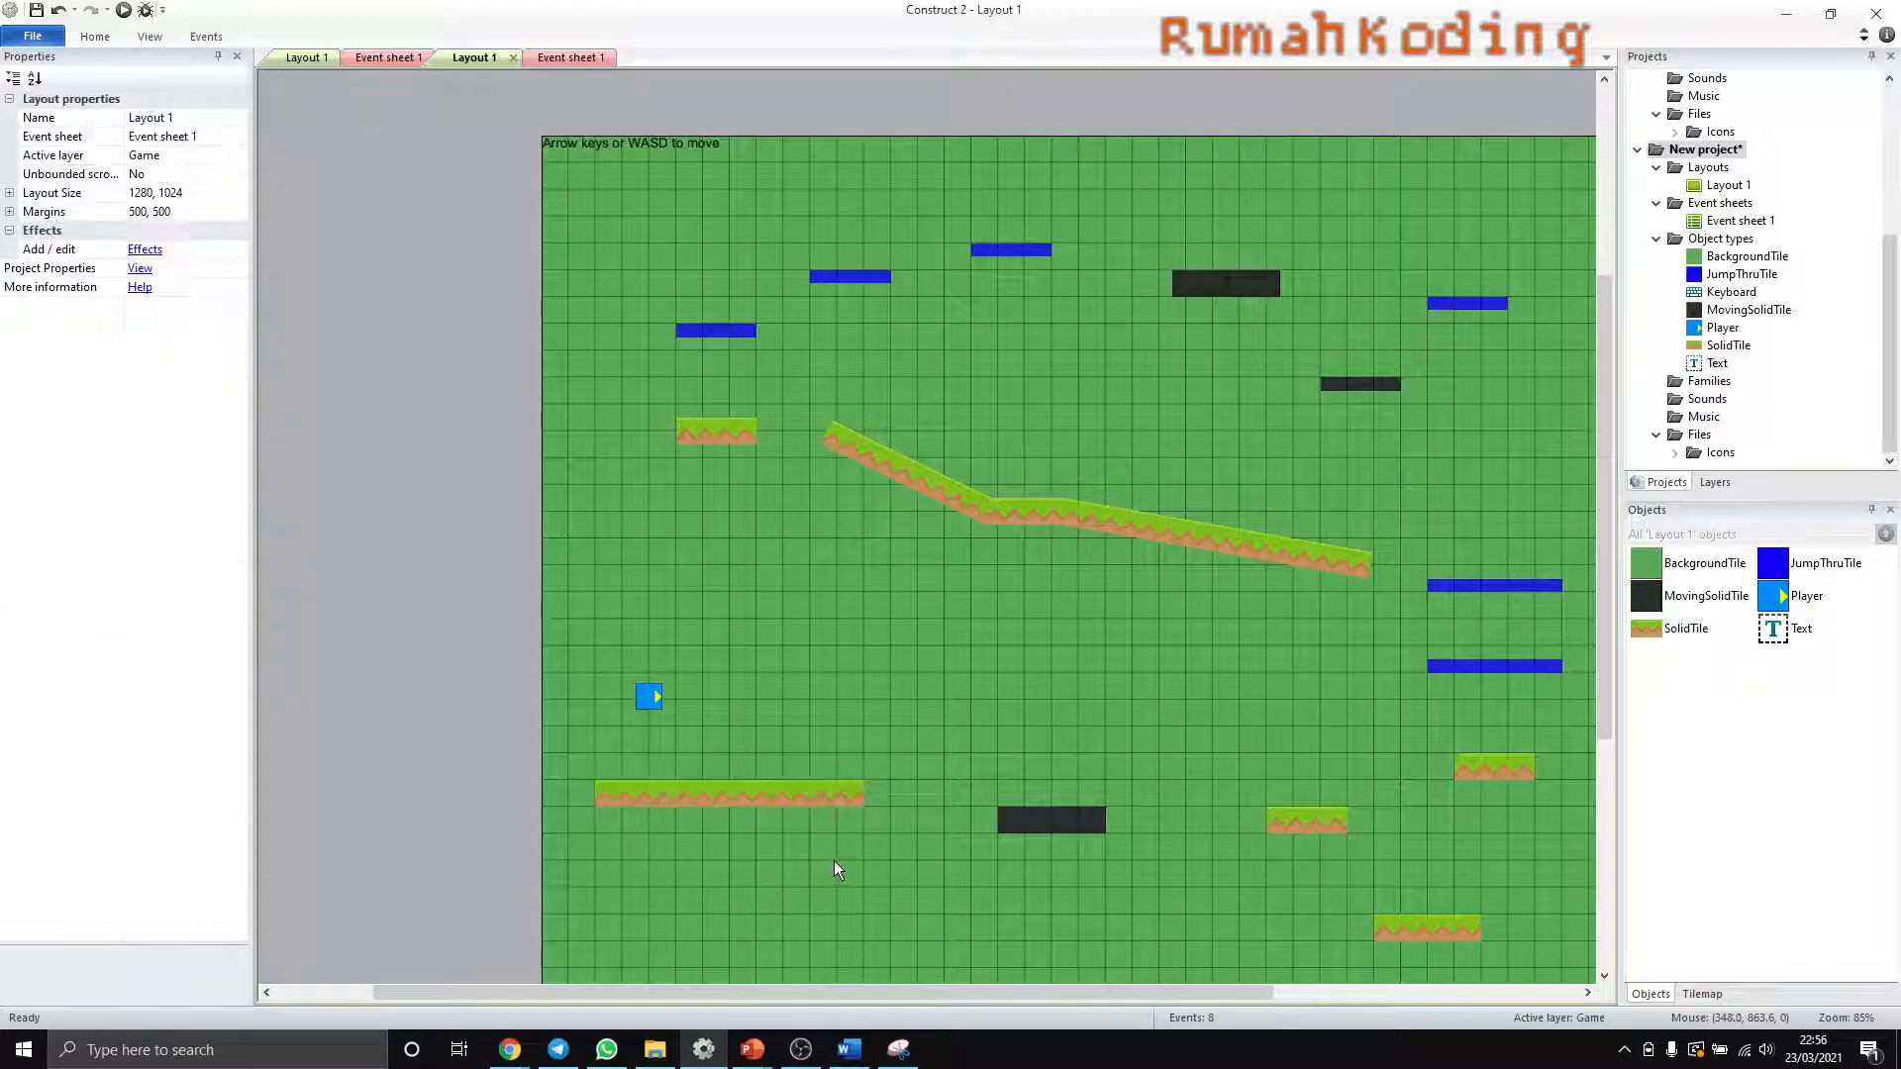
- View the SolidTile image, try narrowing all SolidTile platforms at once, and undo the resize
left_click(741, 800)
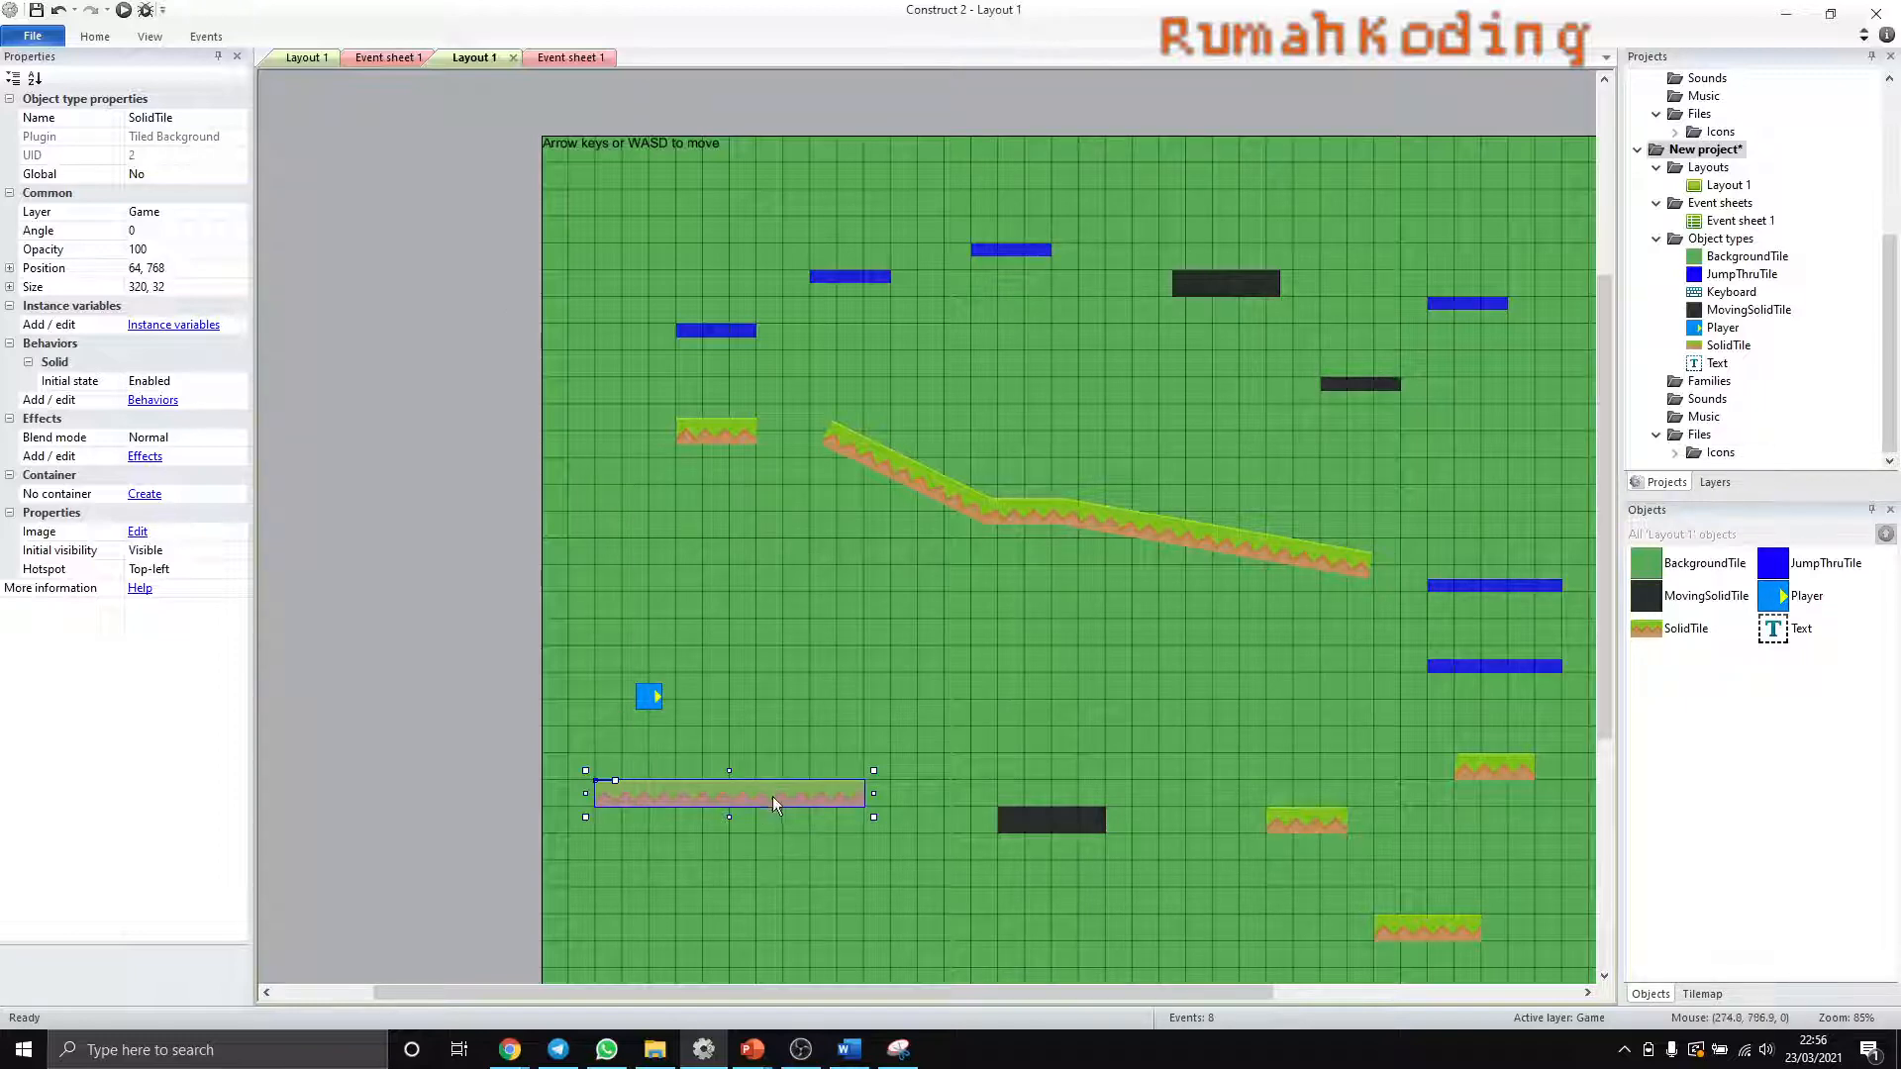
double_click(1729, 346)
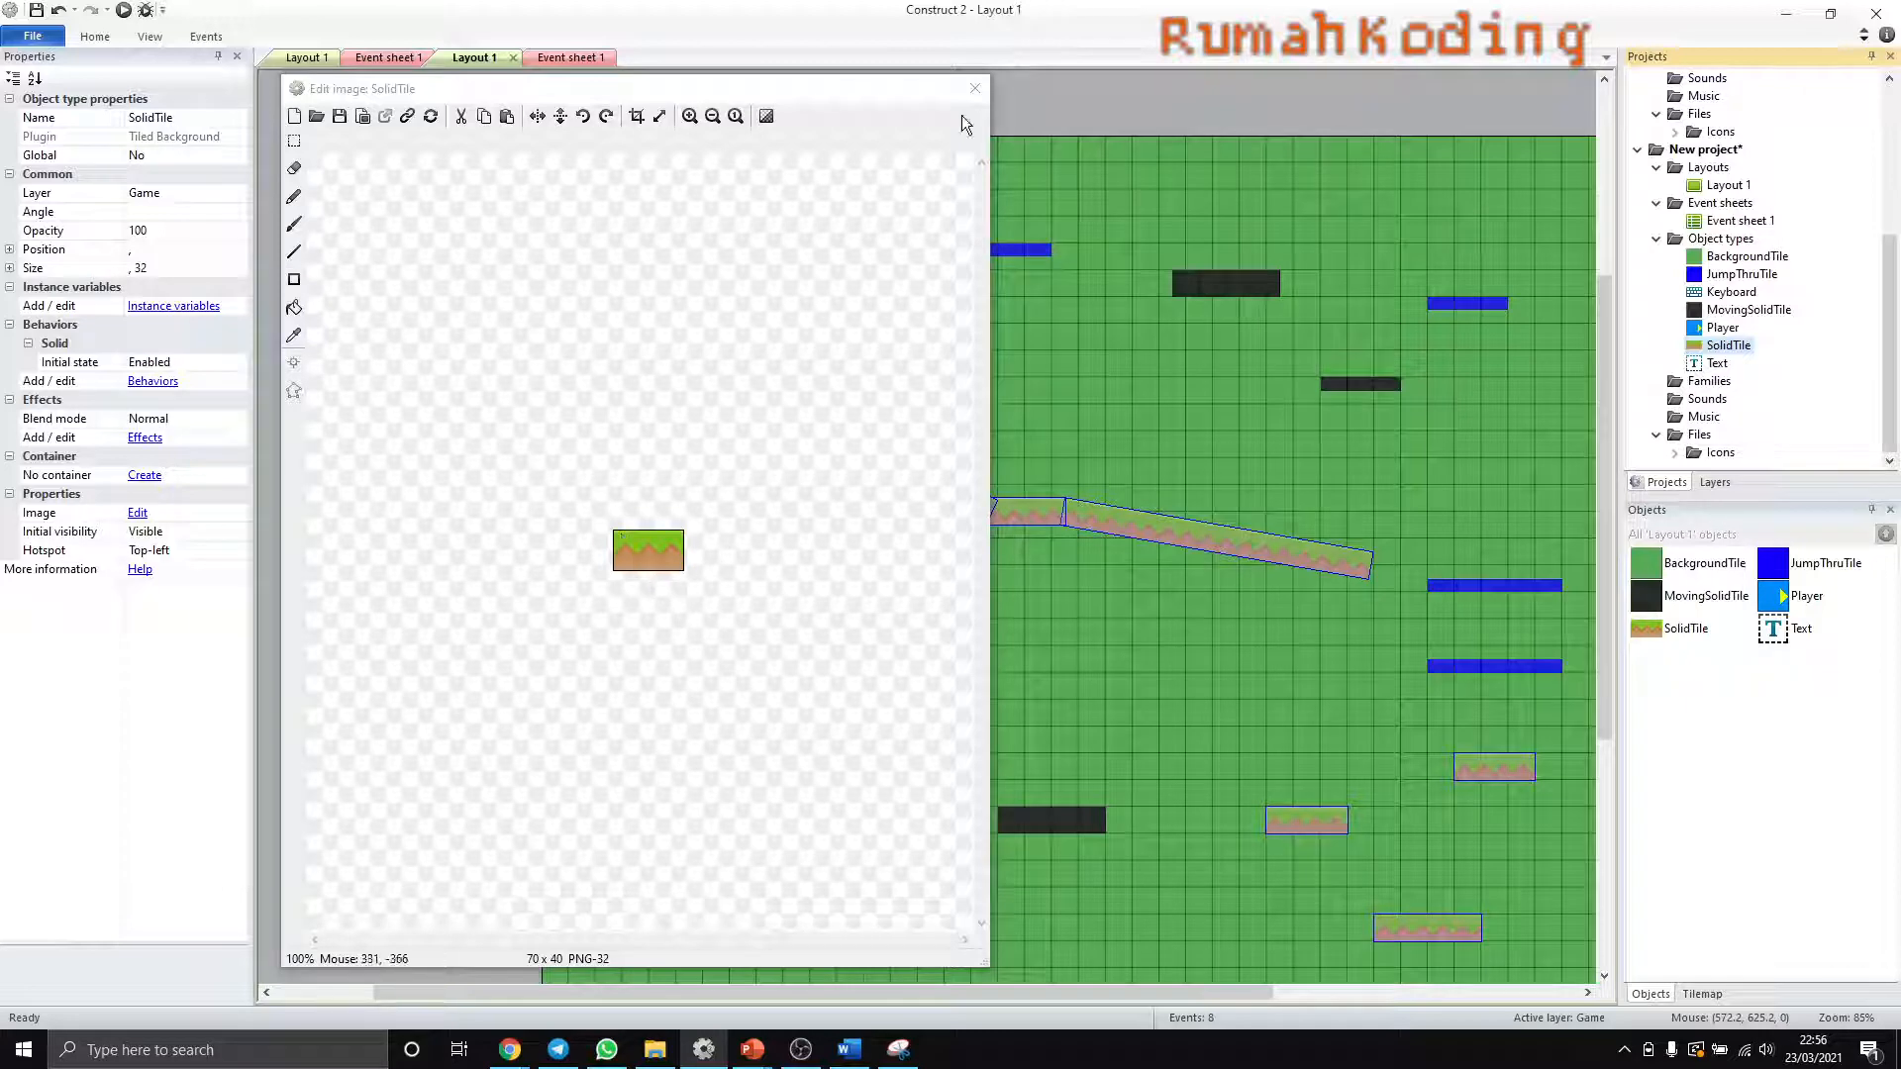
left_click(976, 88)
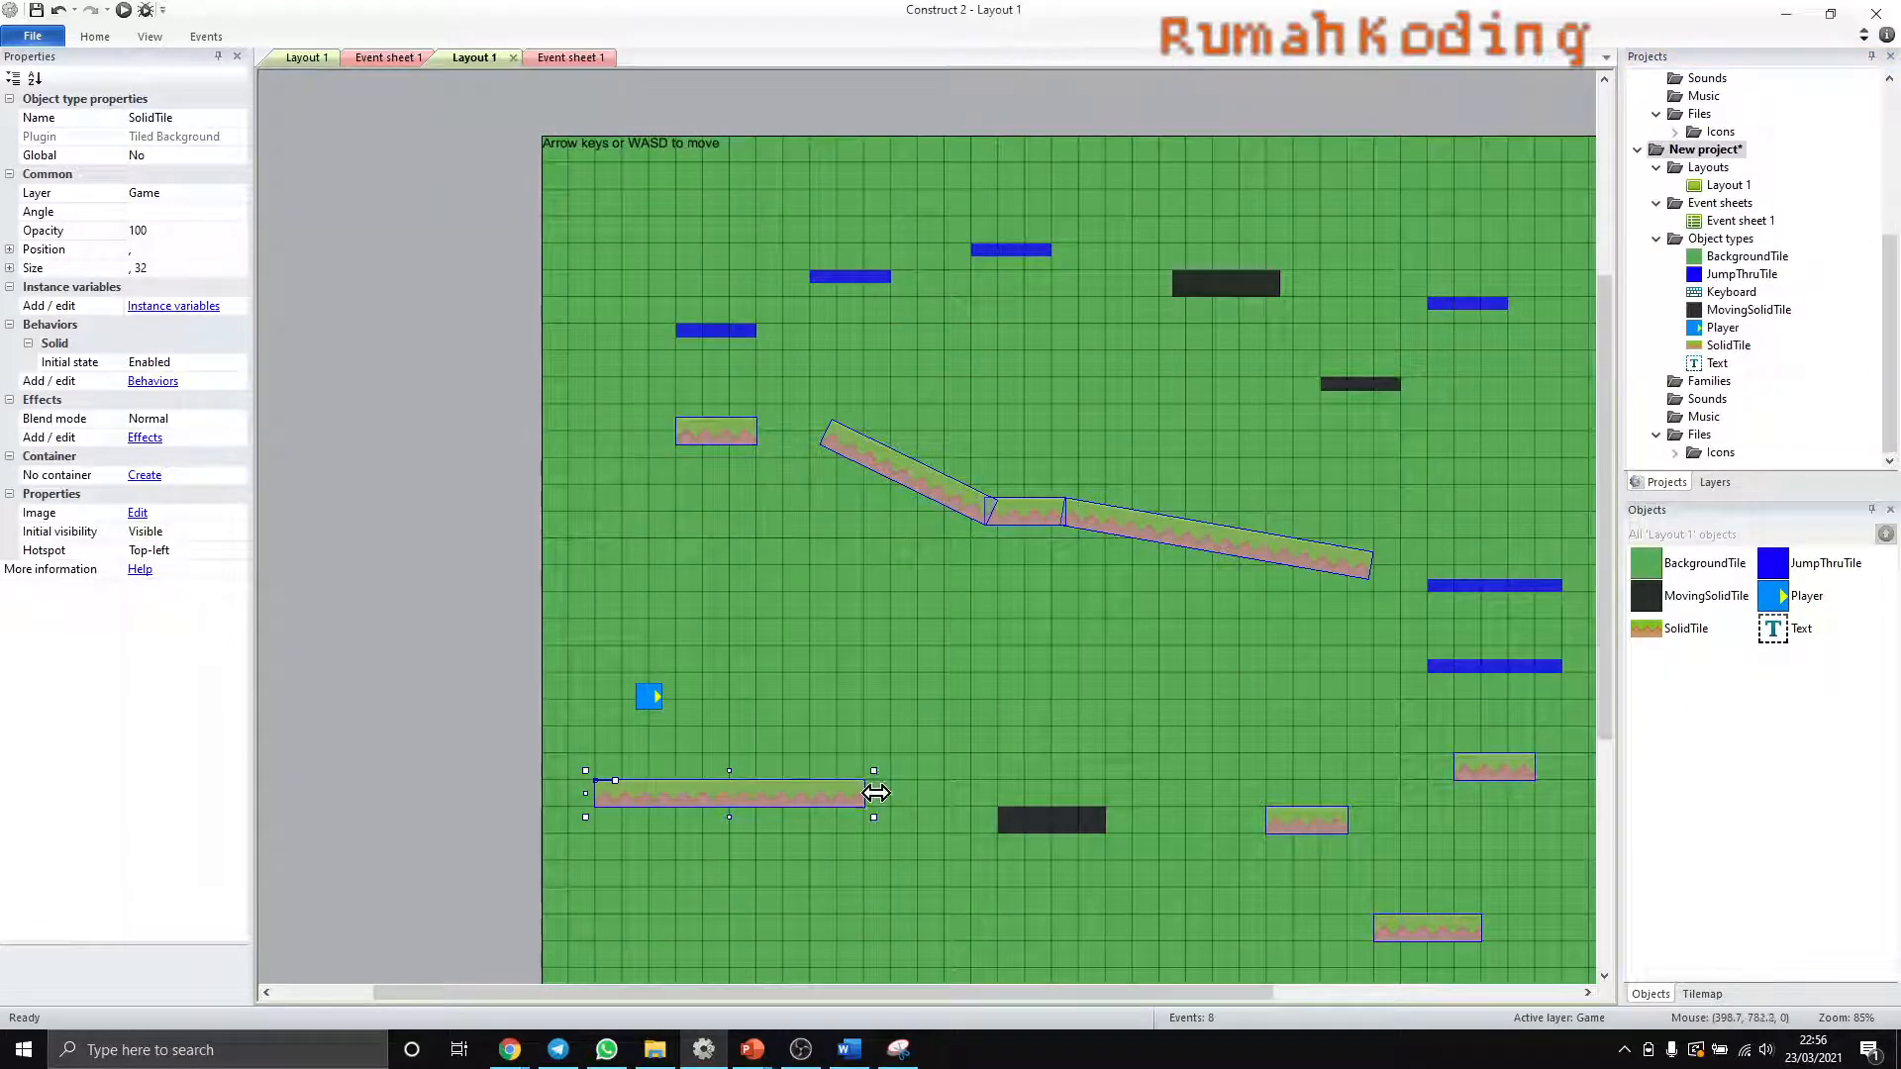
left_click_drag(871, 793, 651, 784)
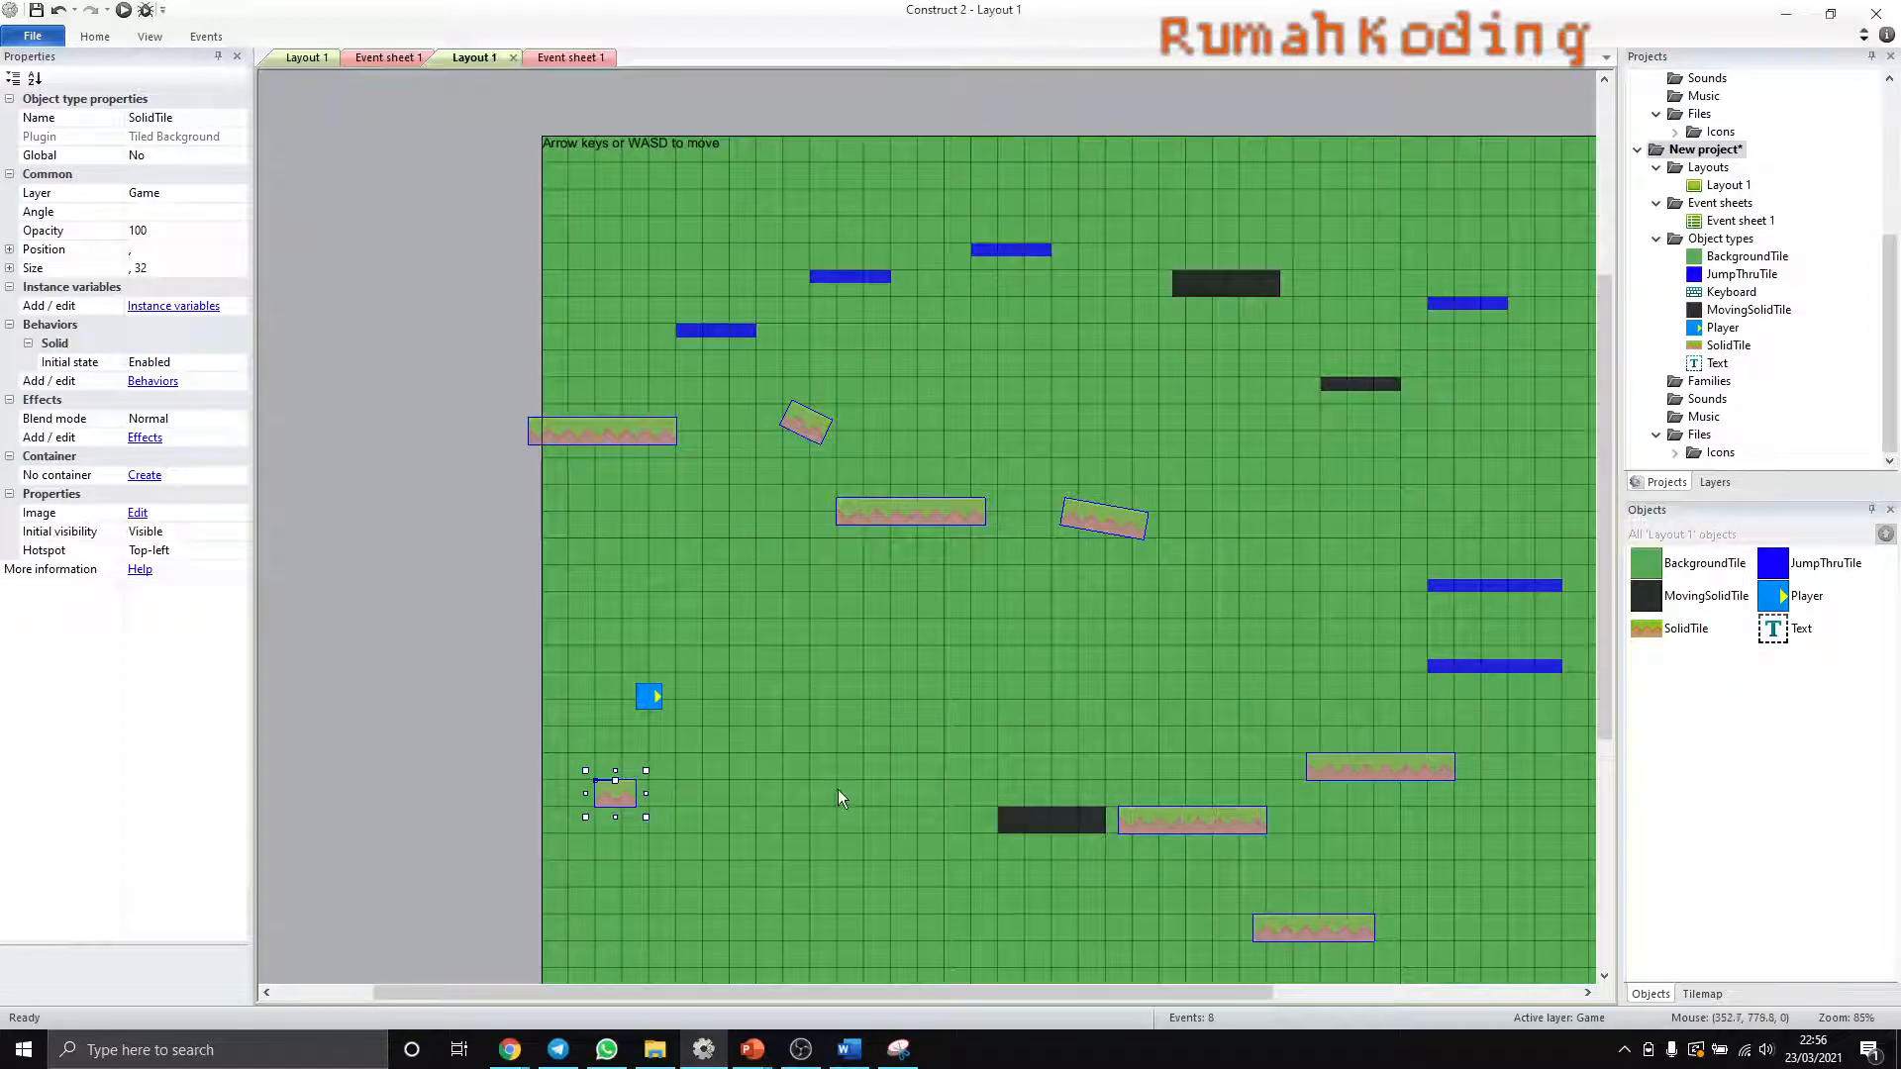
key("ctrl+z")
left_click(1106, 656)
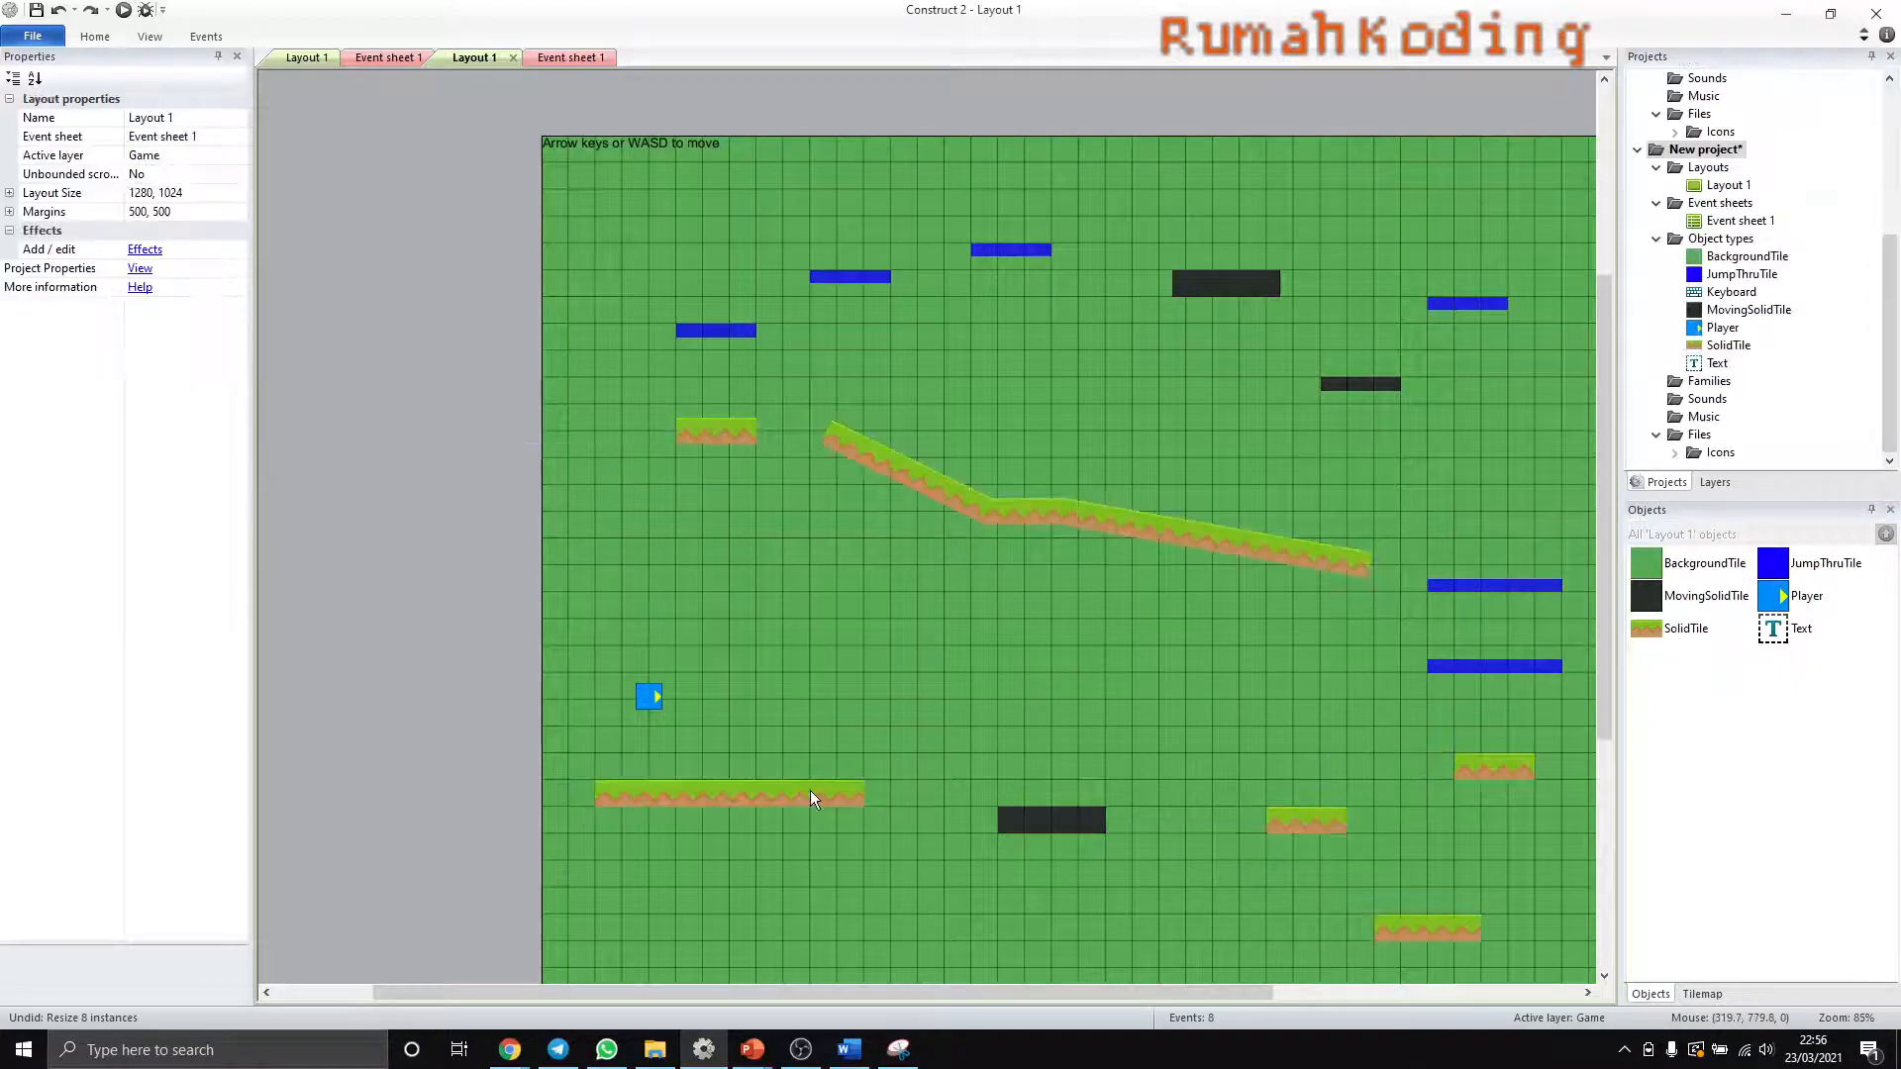
- Widen only the SolidTile platform below the player to 336, keeping its height at 32
left_click(810, 790)
mouse_move(873, 793)
left_mouse_down()
mouse_move(639, 793)
mouse_move(890, 814)
left_mouse_up()
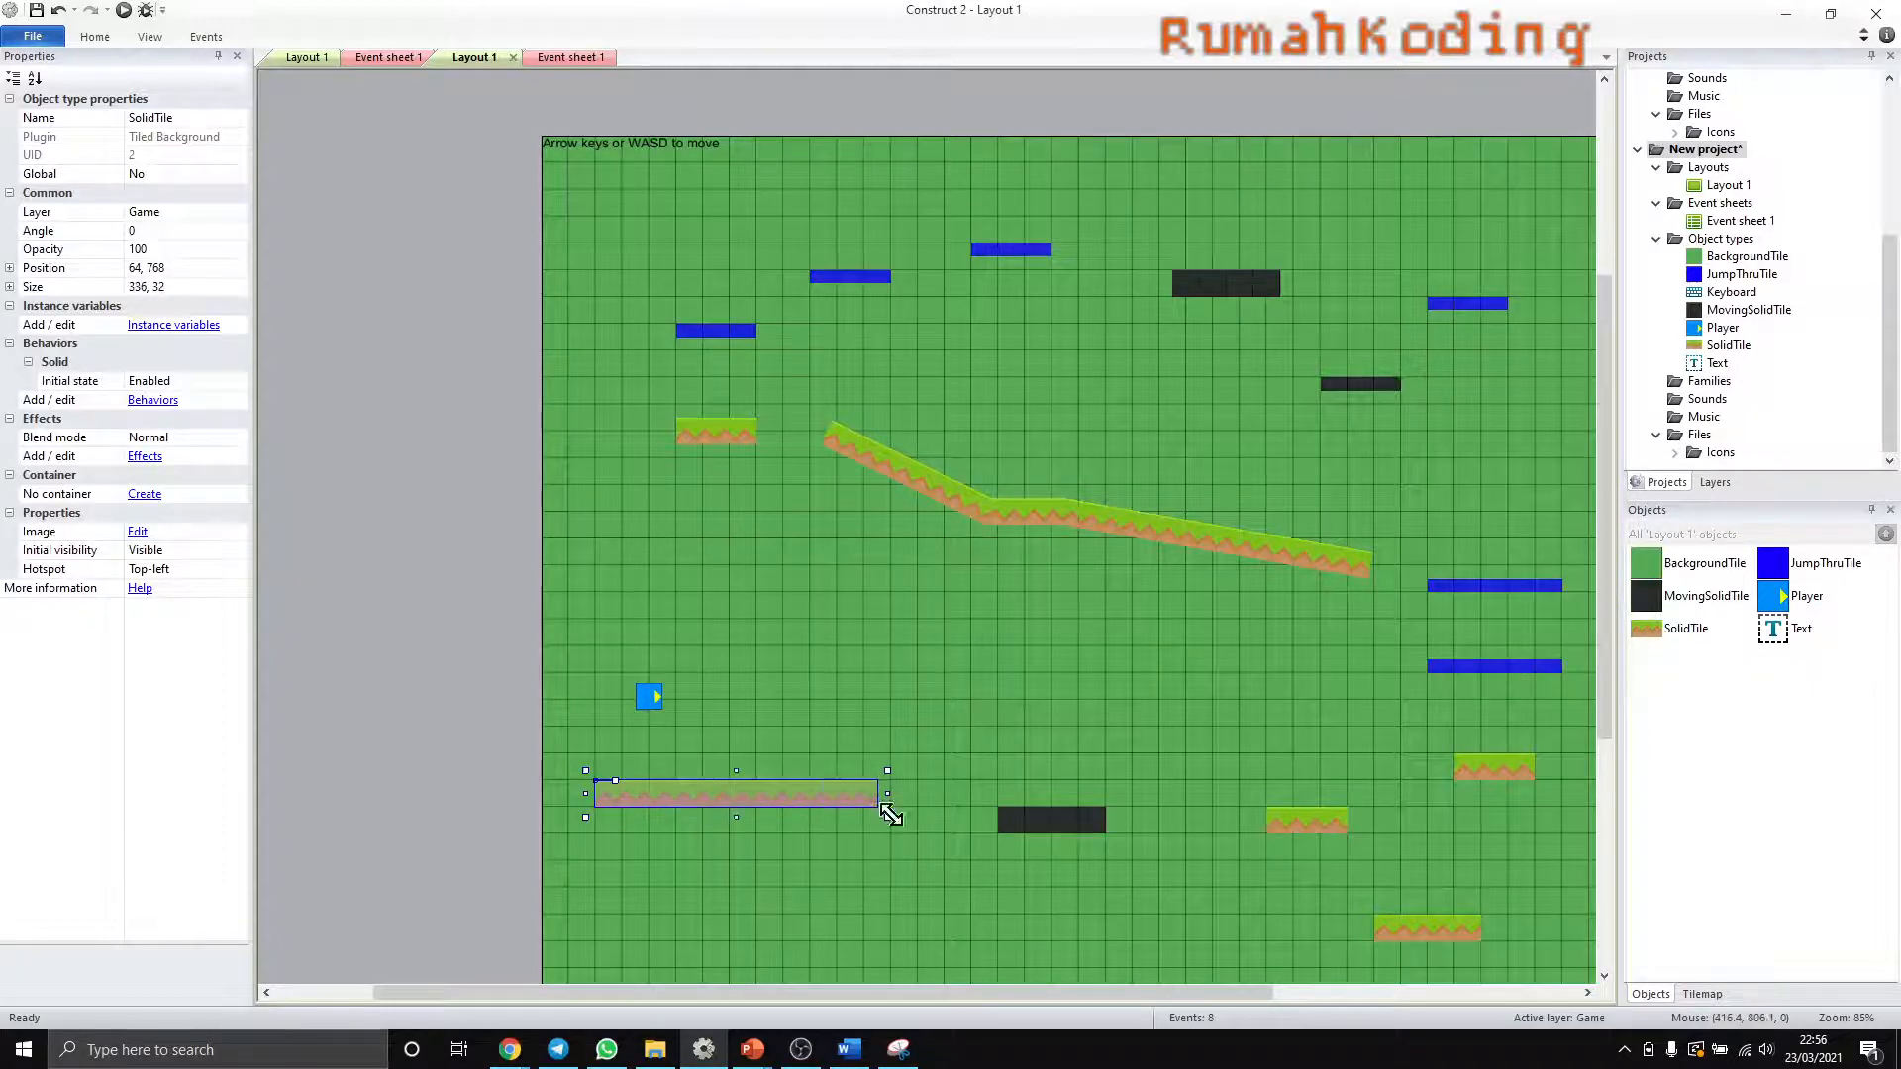
left_click(929, 857)
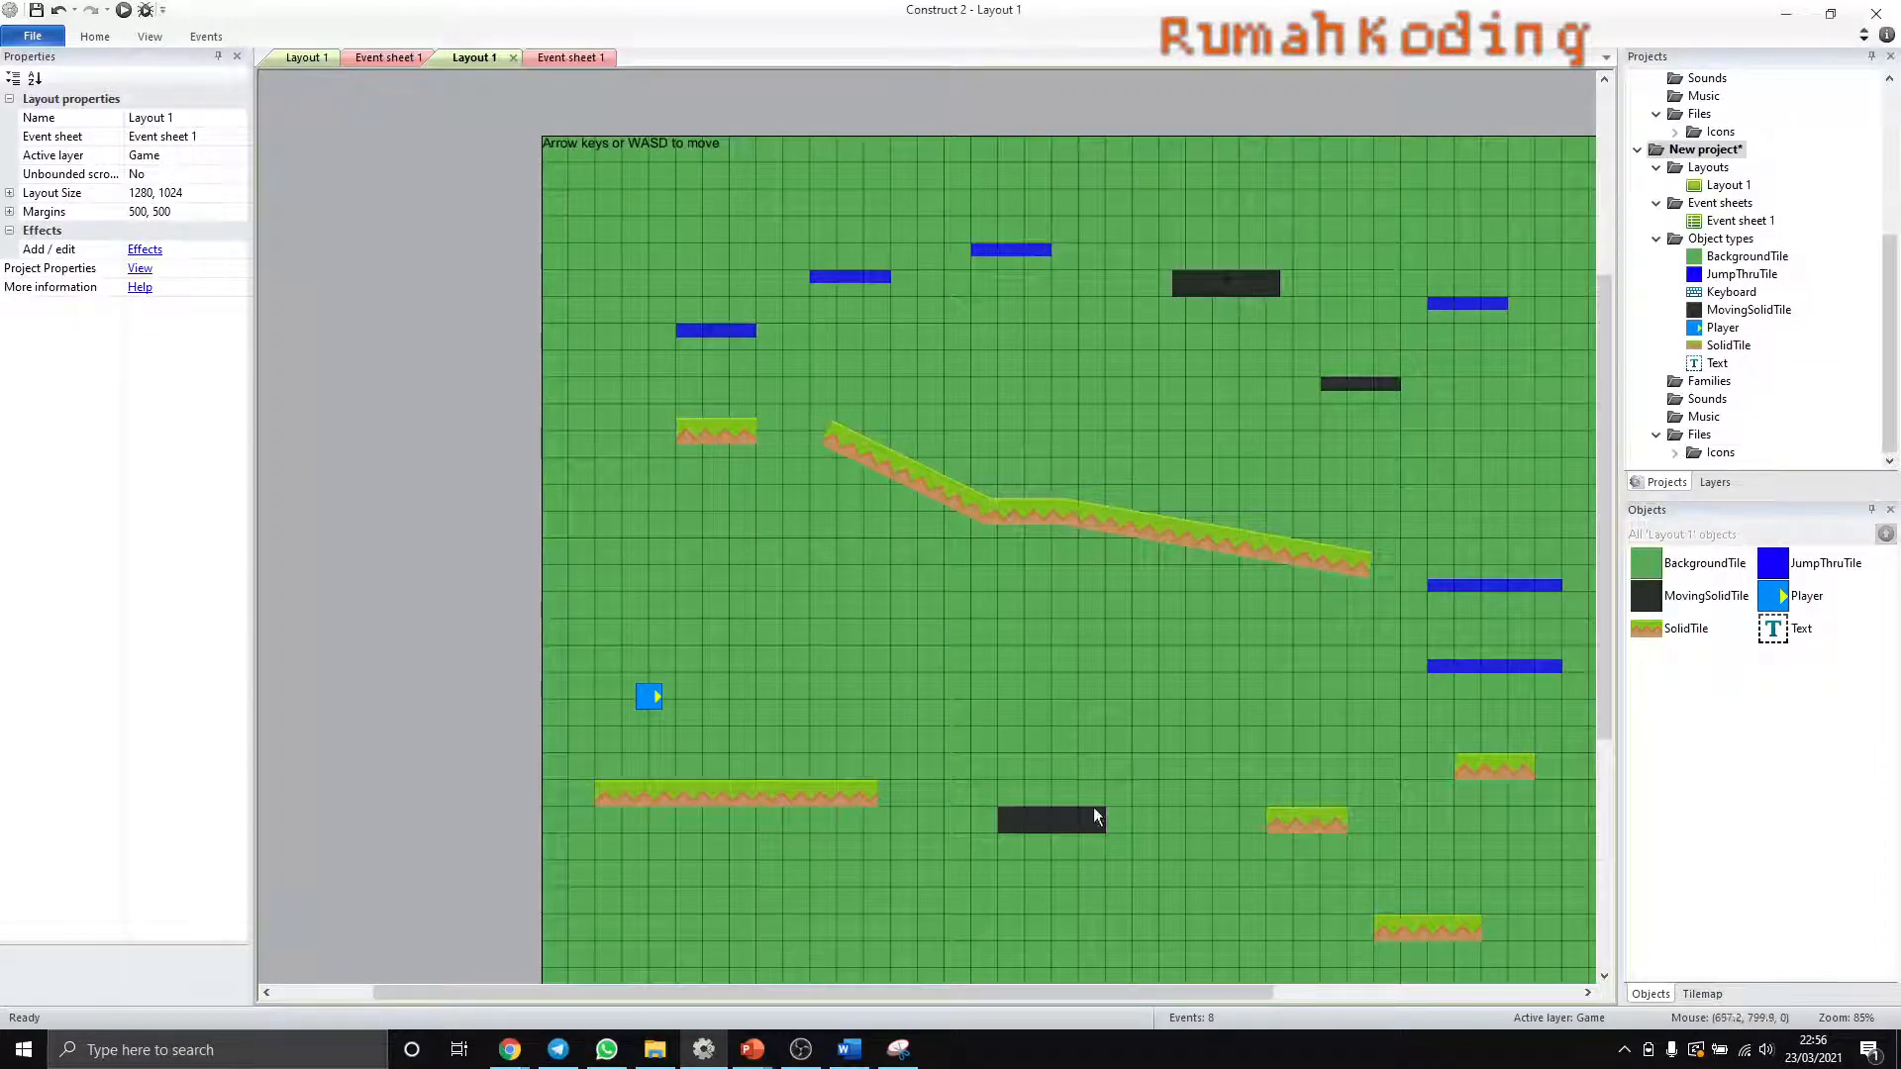
- Open the JumpThruTile image for editing and load bridgeLogs.png from the Tiles folder into it
left_click(1720, 277)
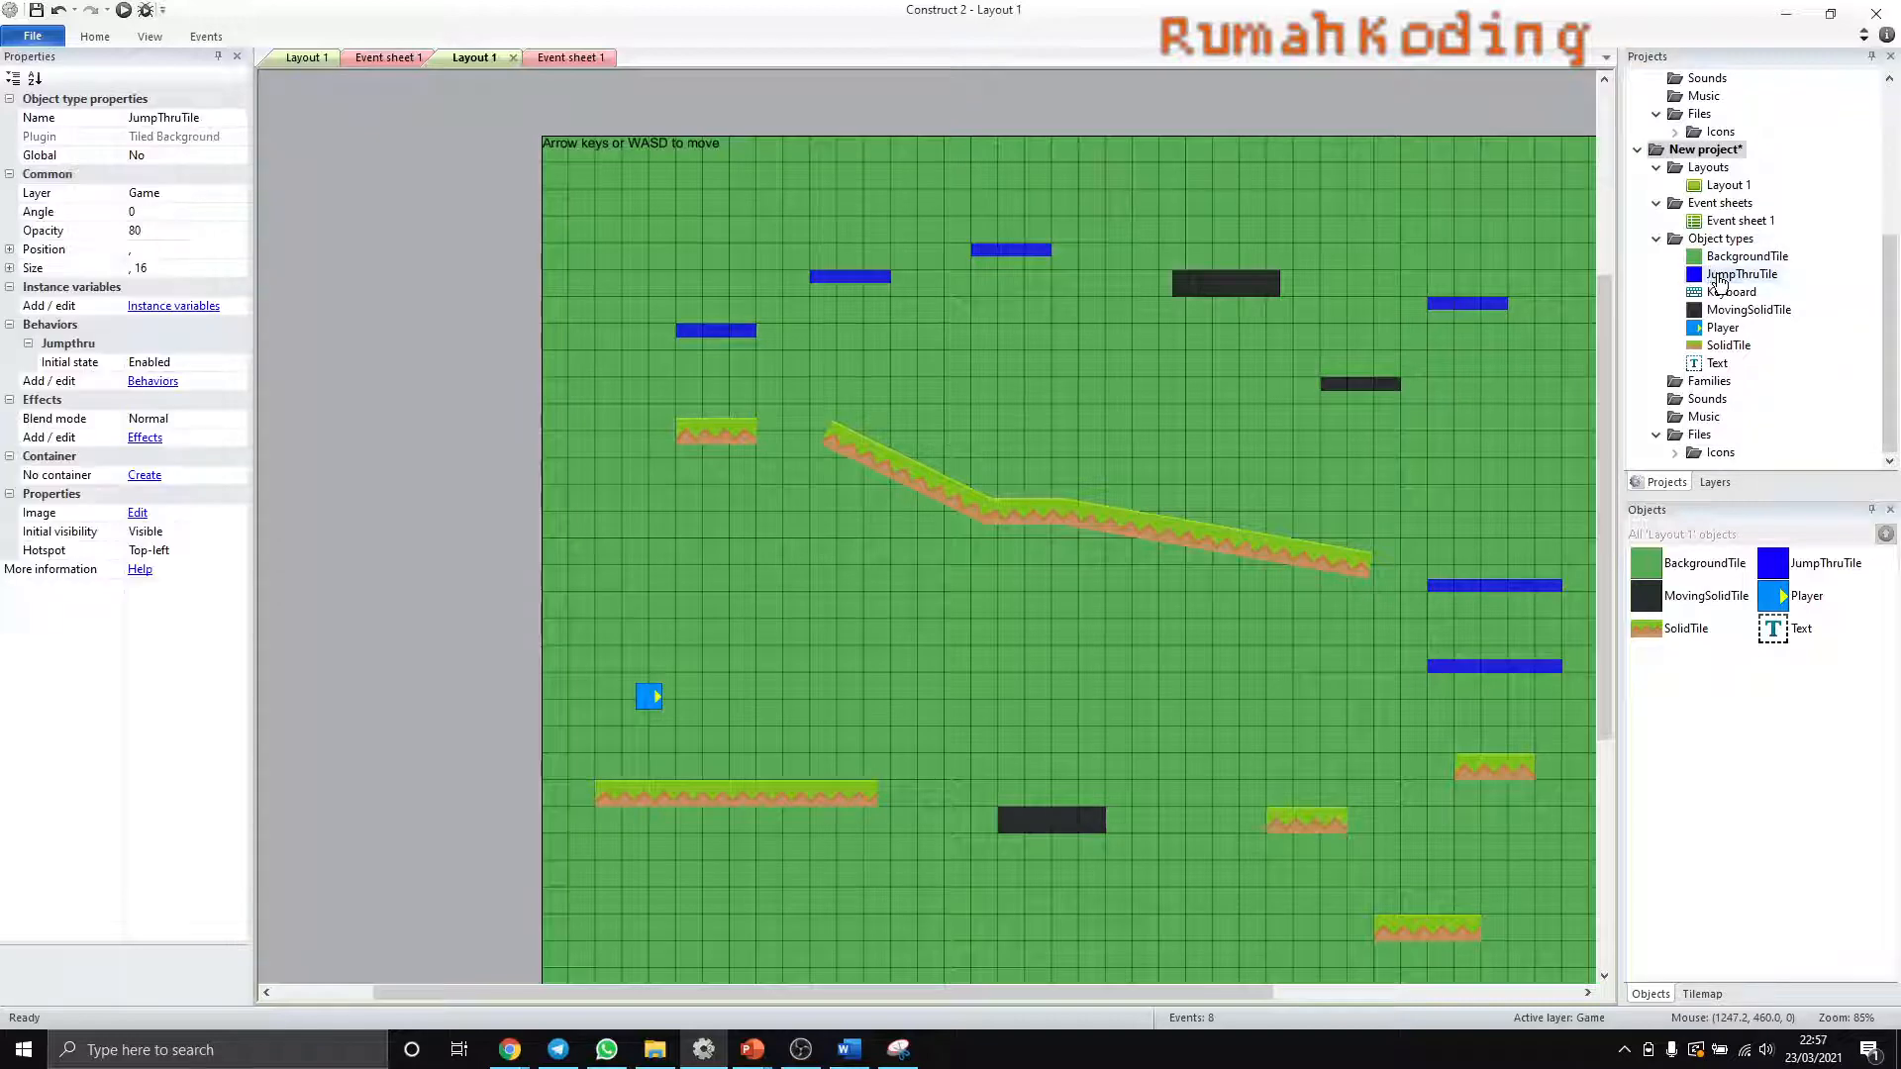
double_click(1721, 282)
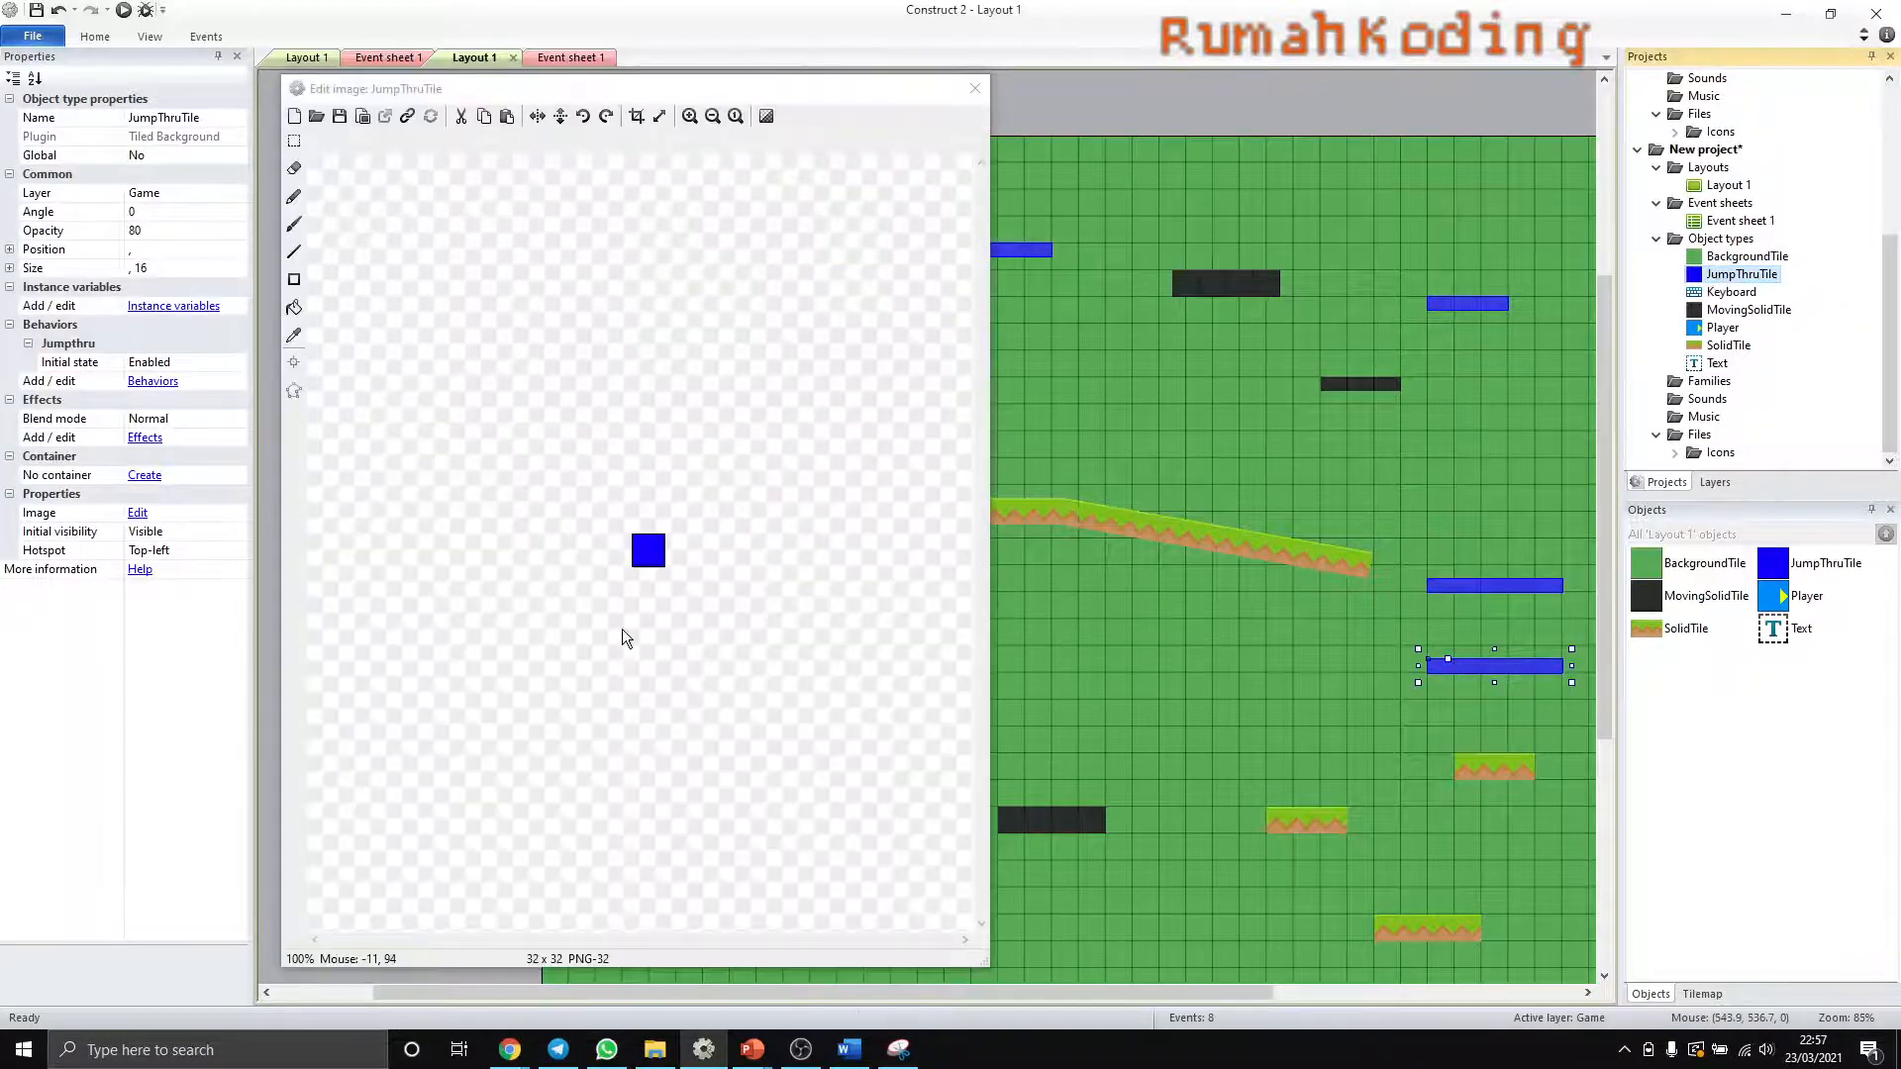
left_click(317, 117)
left_click(1188, 610)
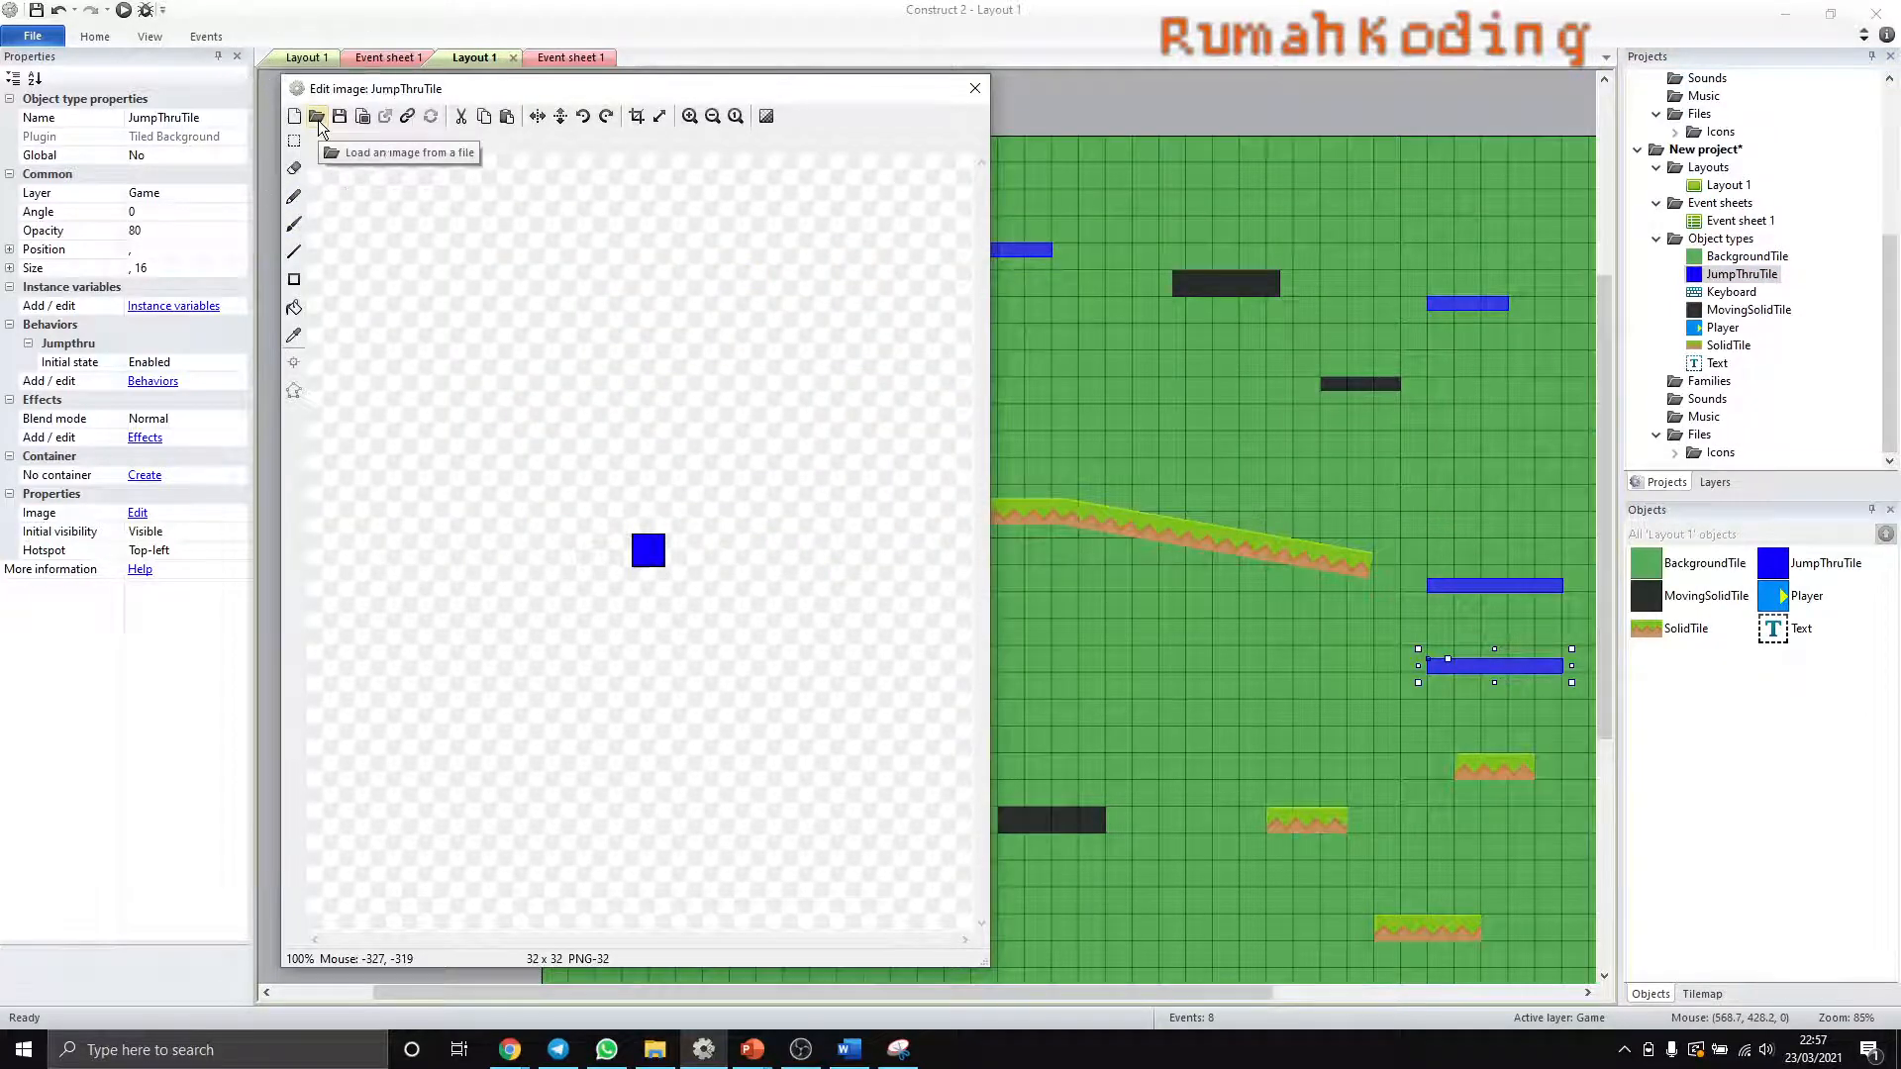
left_click(317, 117)
scroll(804, 402, "down", 2)
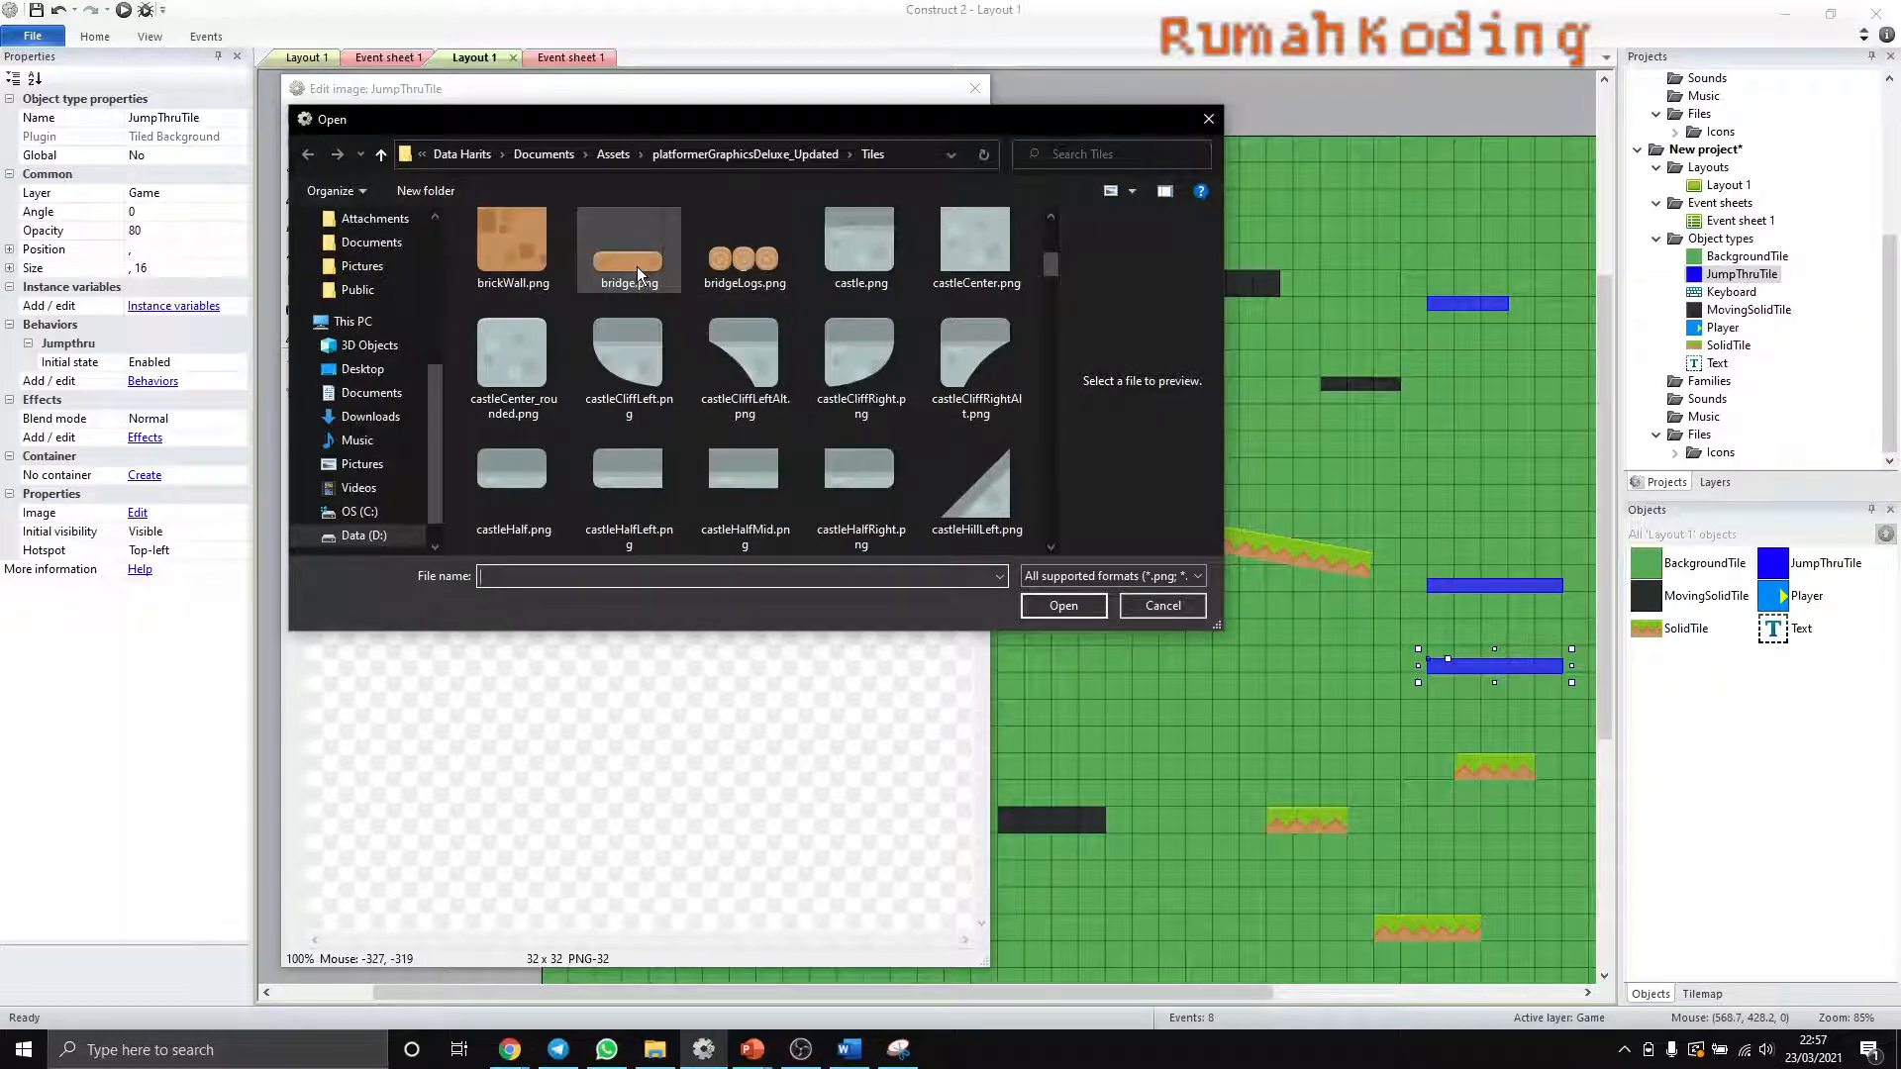
left_click(733, 263)
left_click(1072, 604)
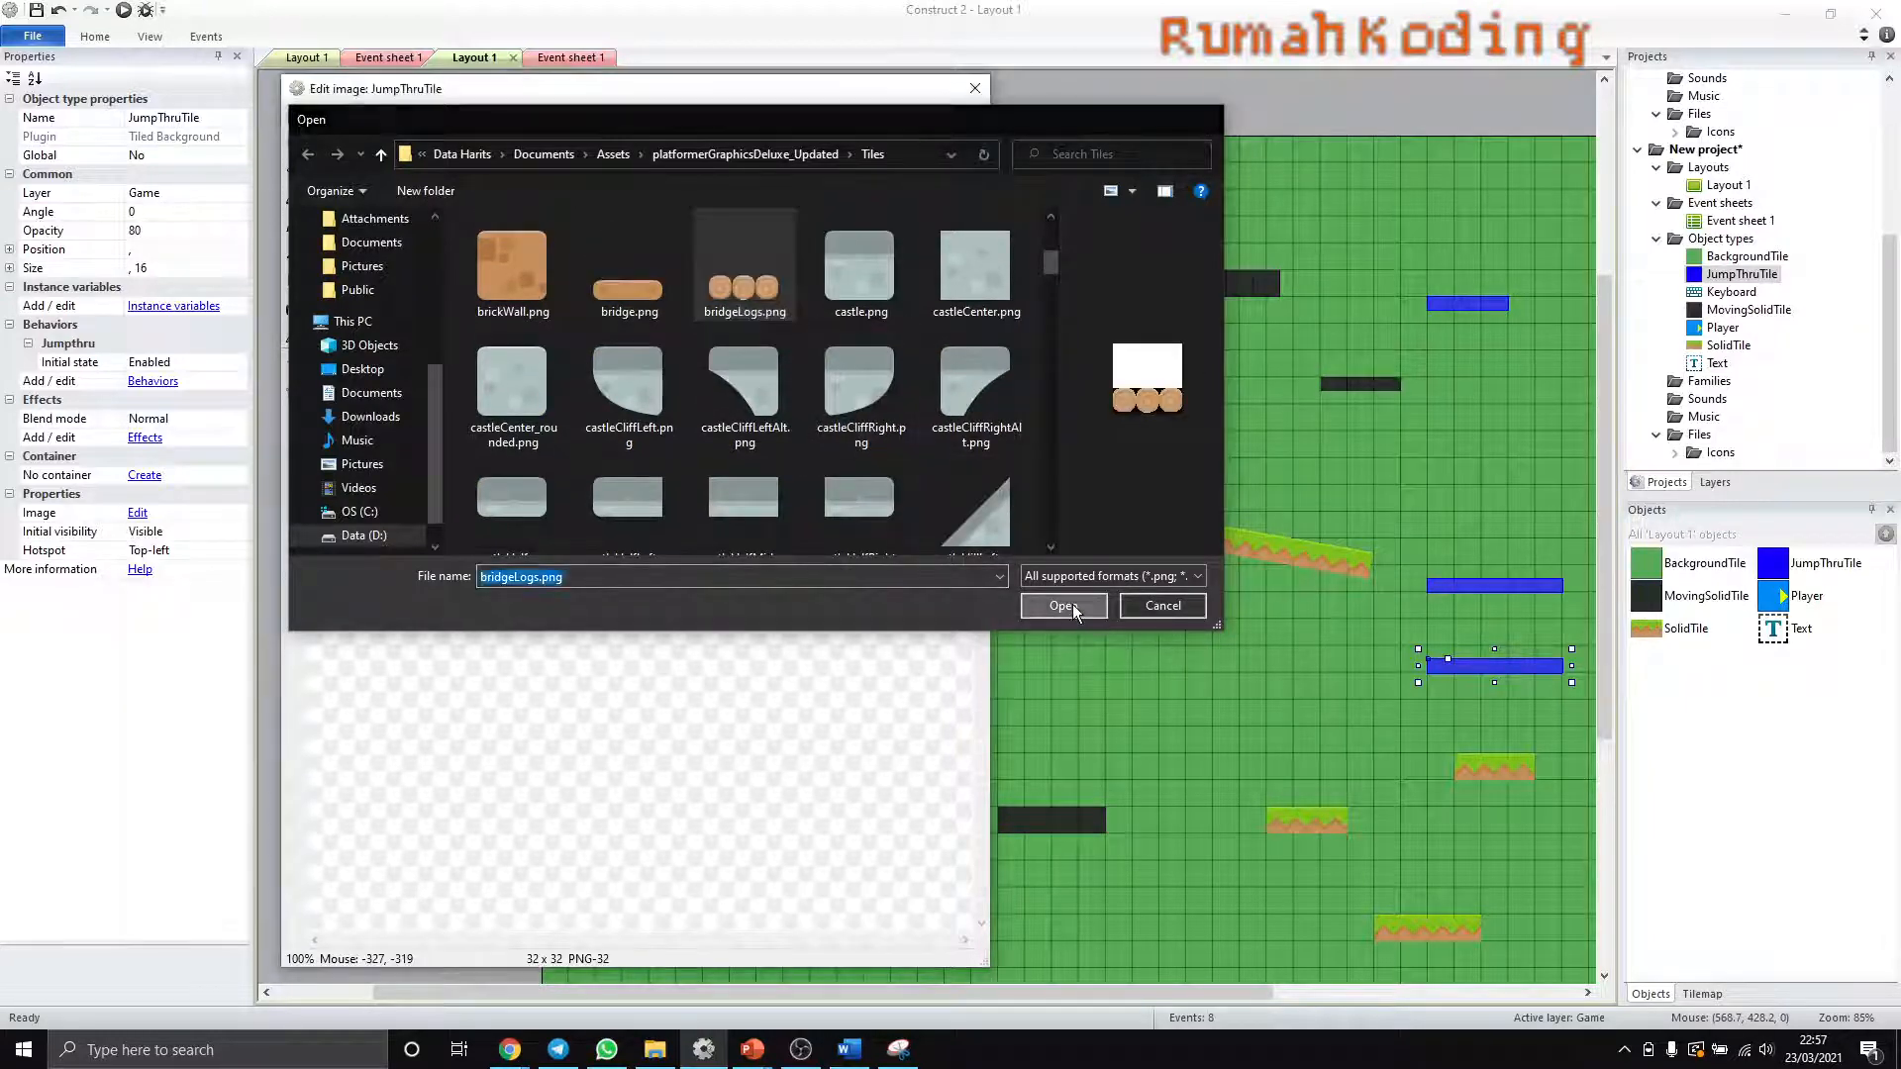
- Crop the transparent area off the JumpThruTile log image and close the image editor
scroll(635, 601, "up", 3, "ctrl")
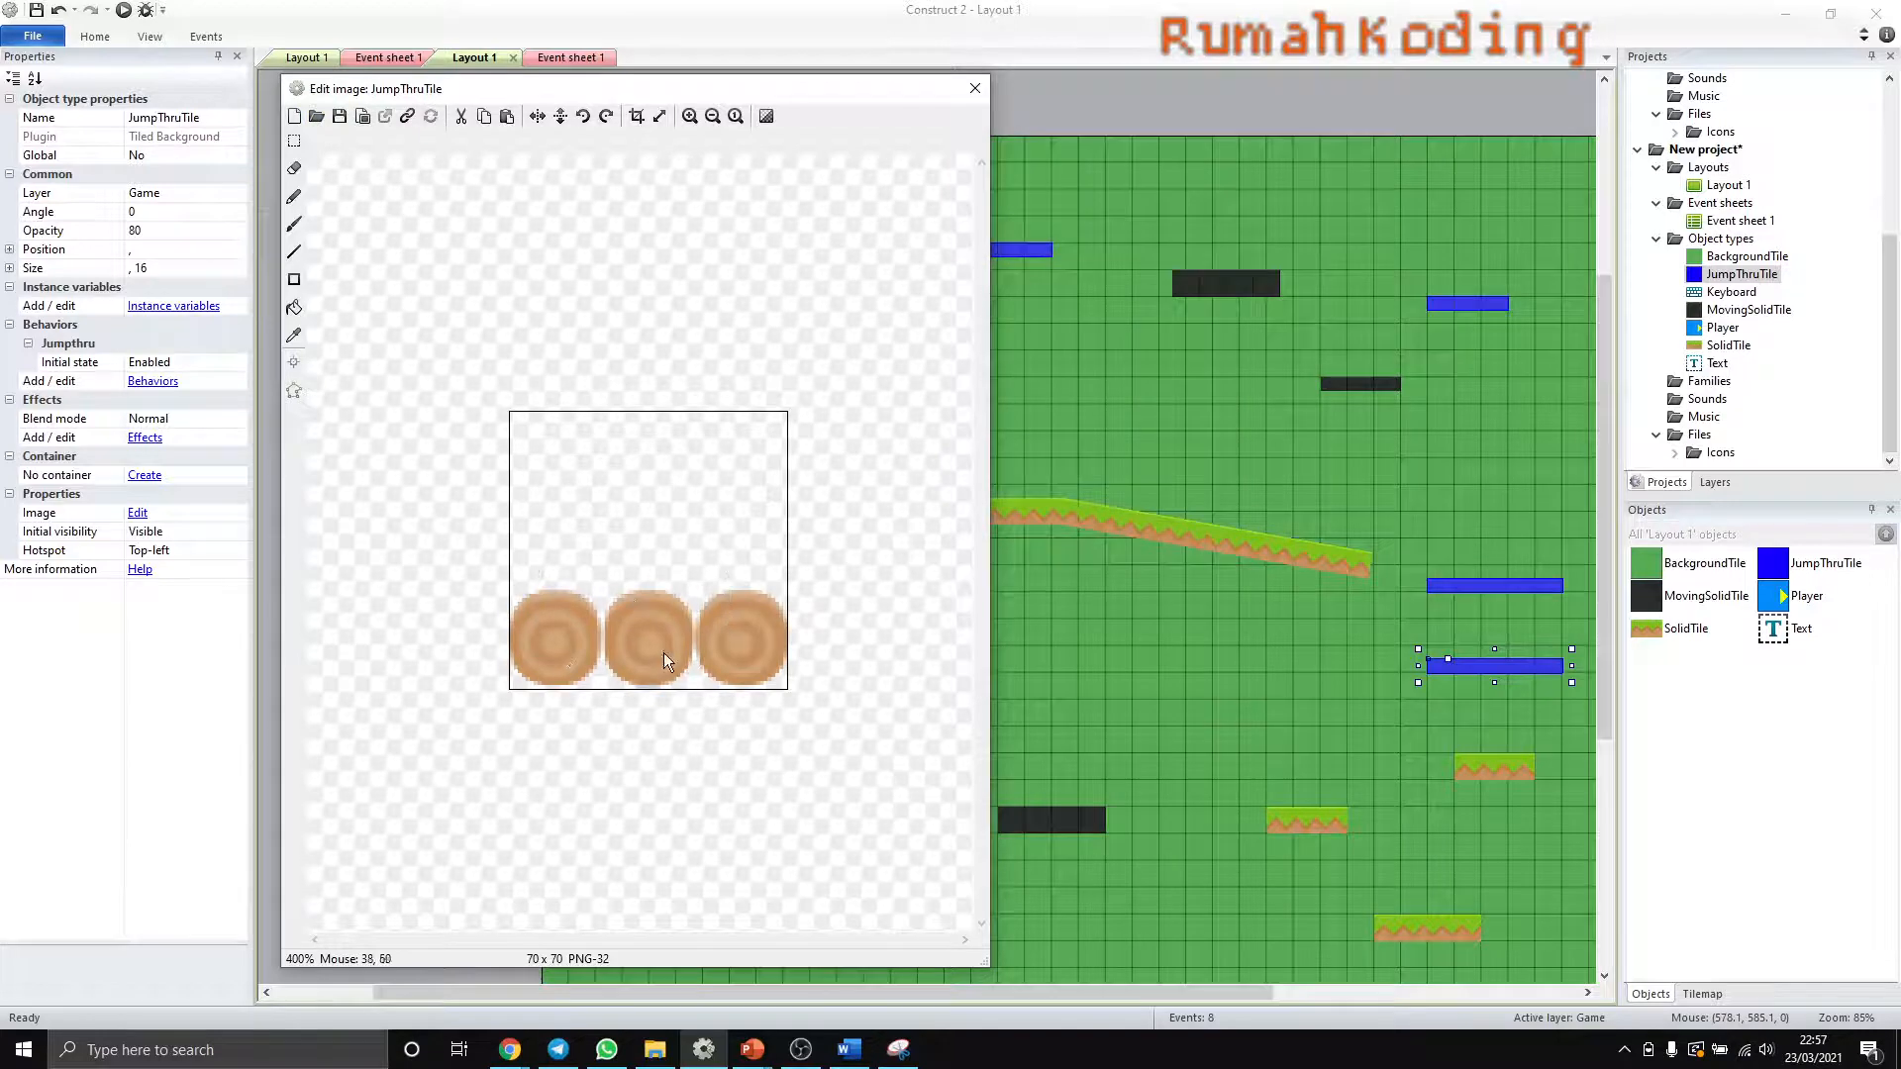
left_click(634, 116)
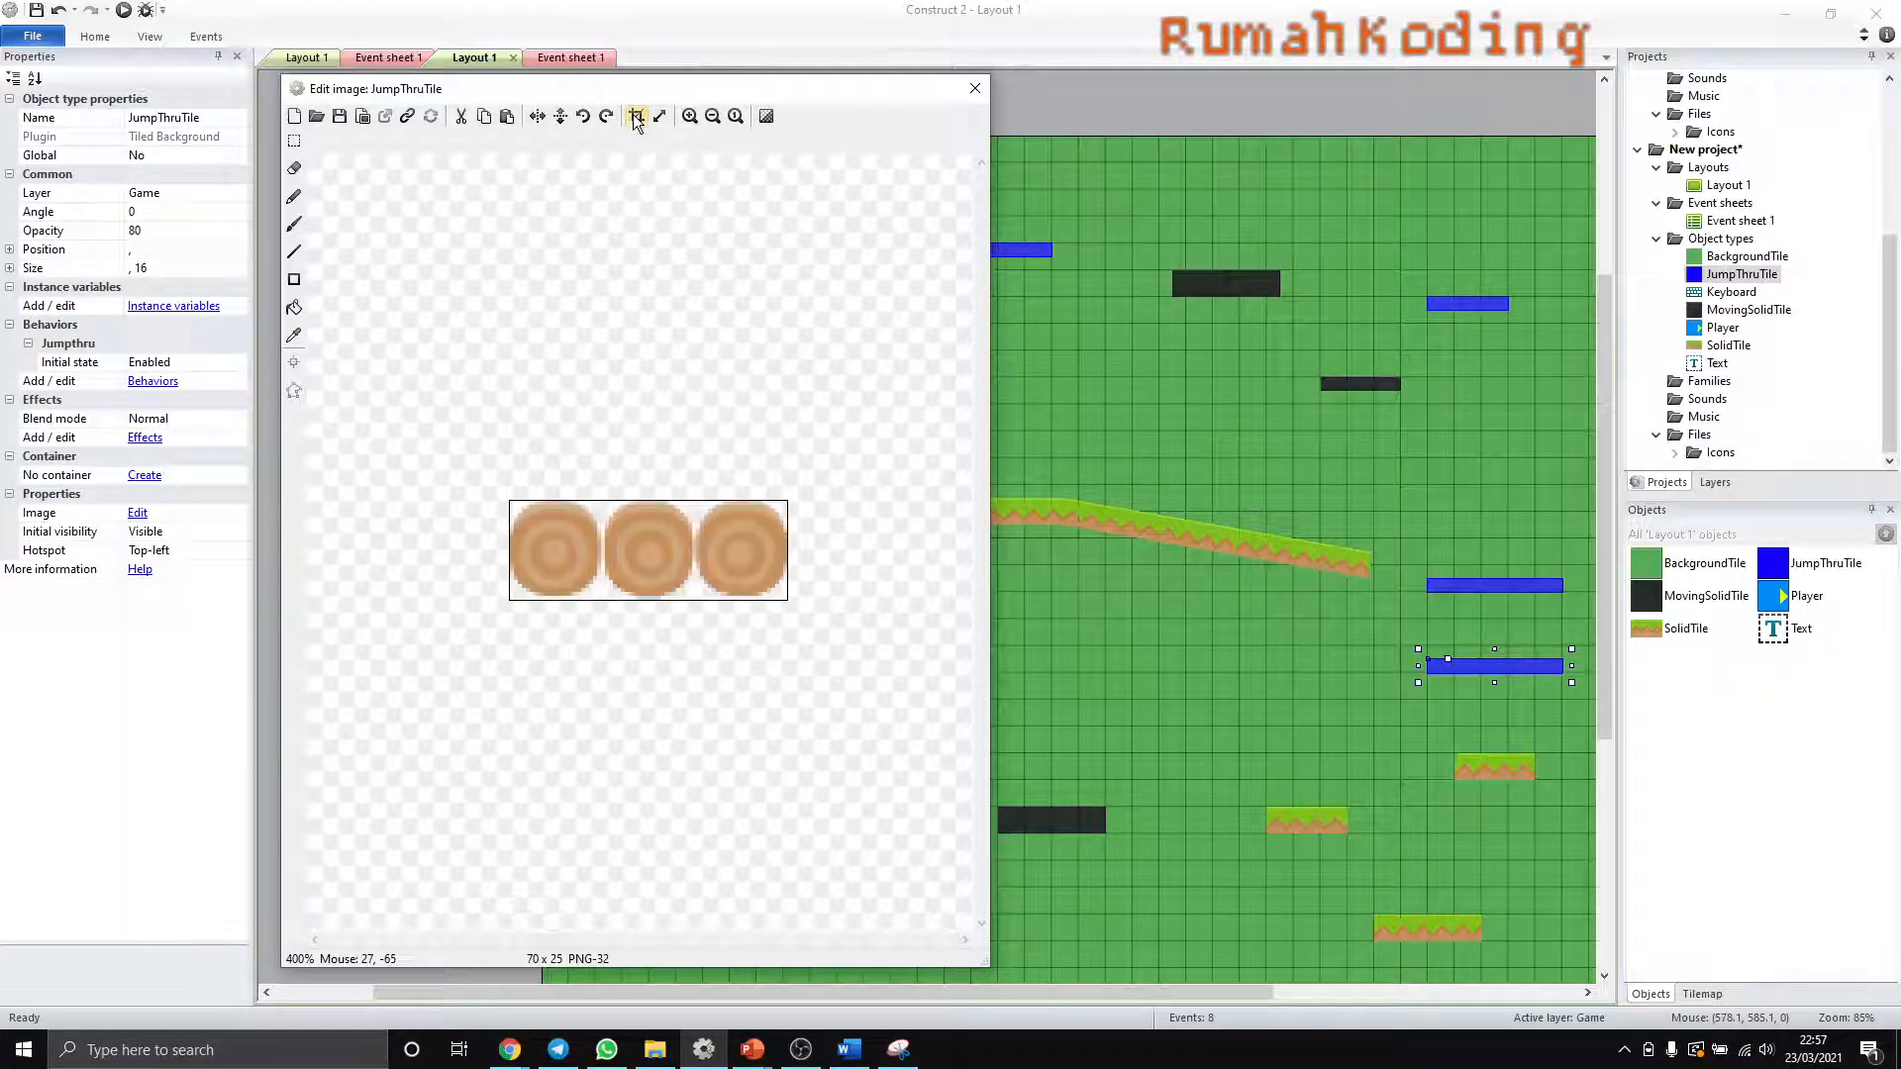
left_click(975, 89)
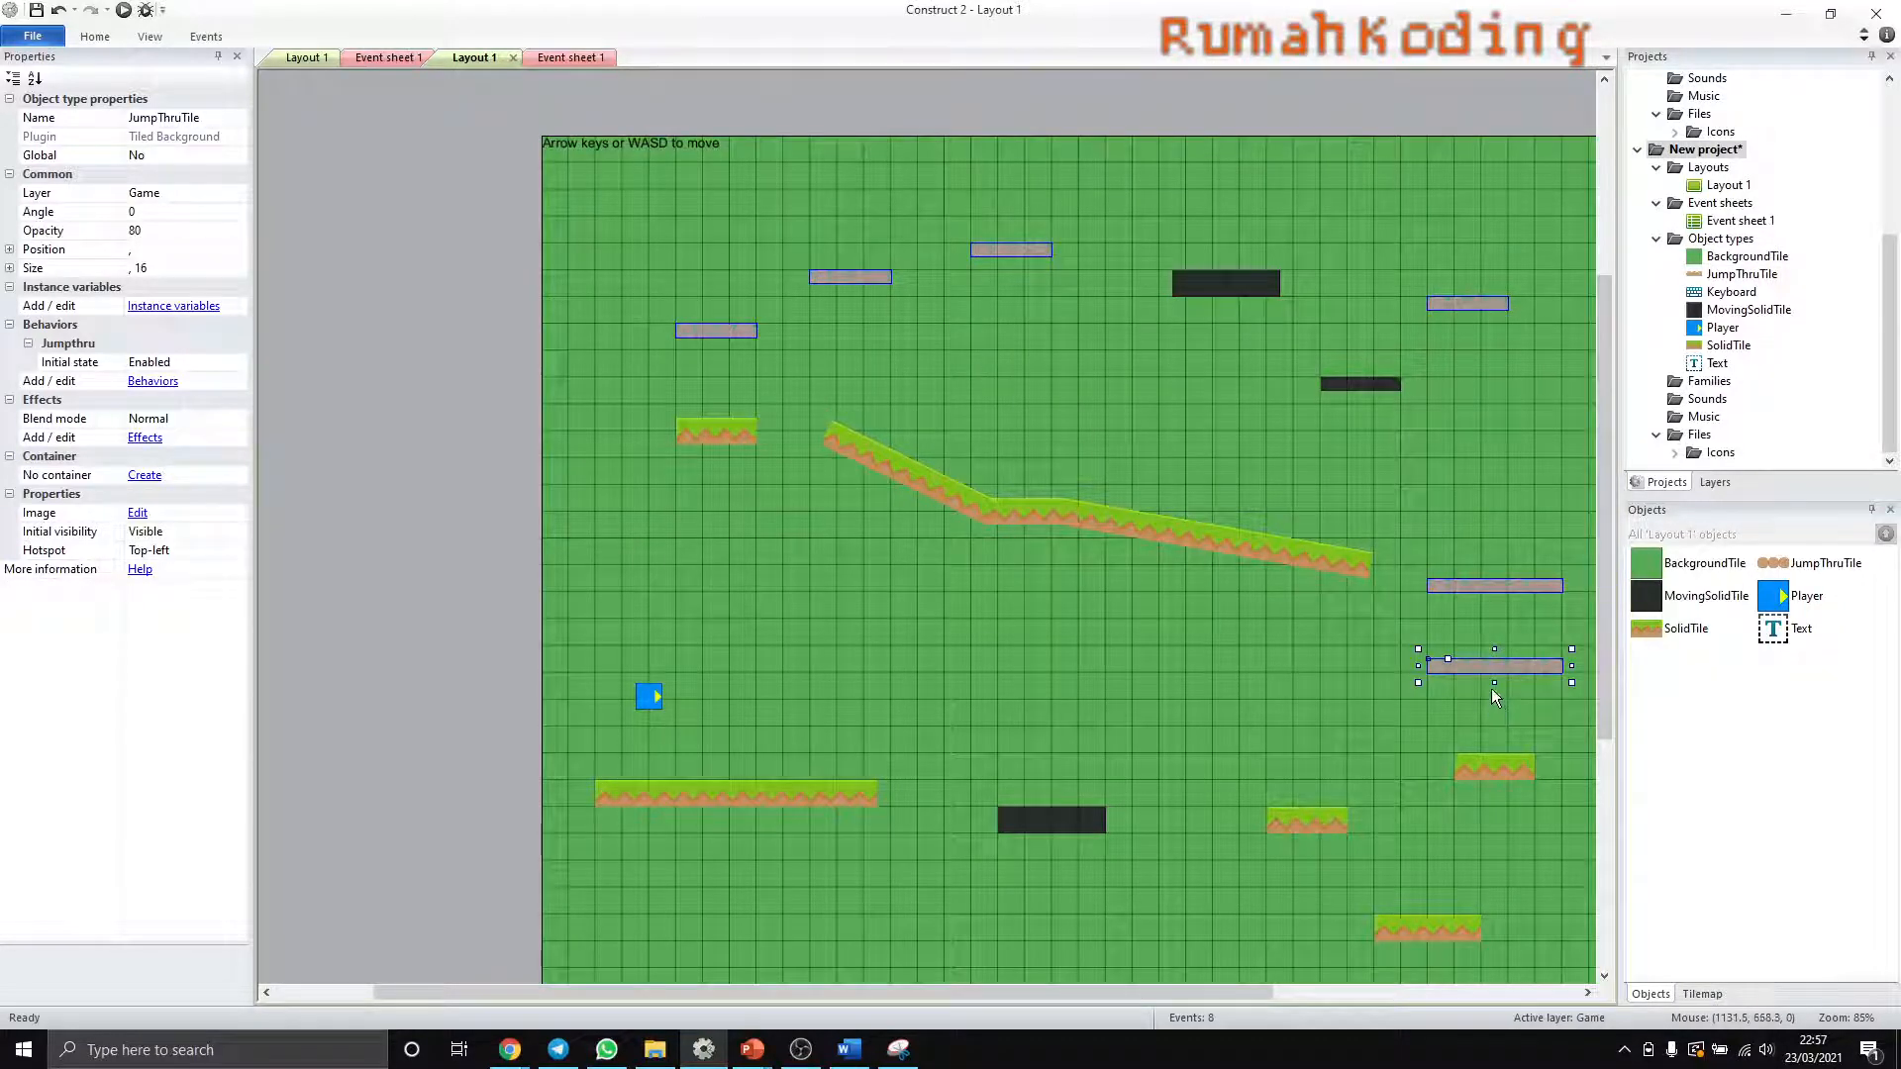
- Set the height of all JumpThruTile platforms to 32 by resizing them together
left_click_drag(1494, 682, 1496, 708)
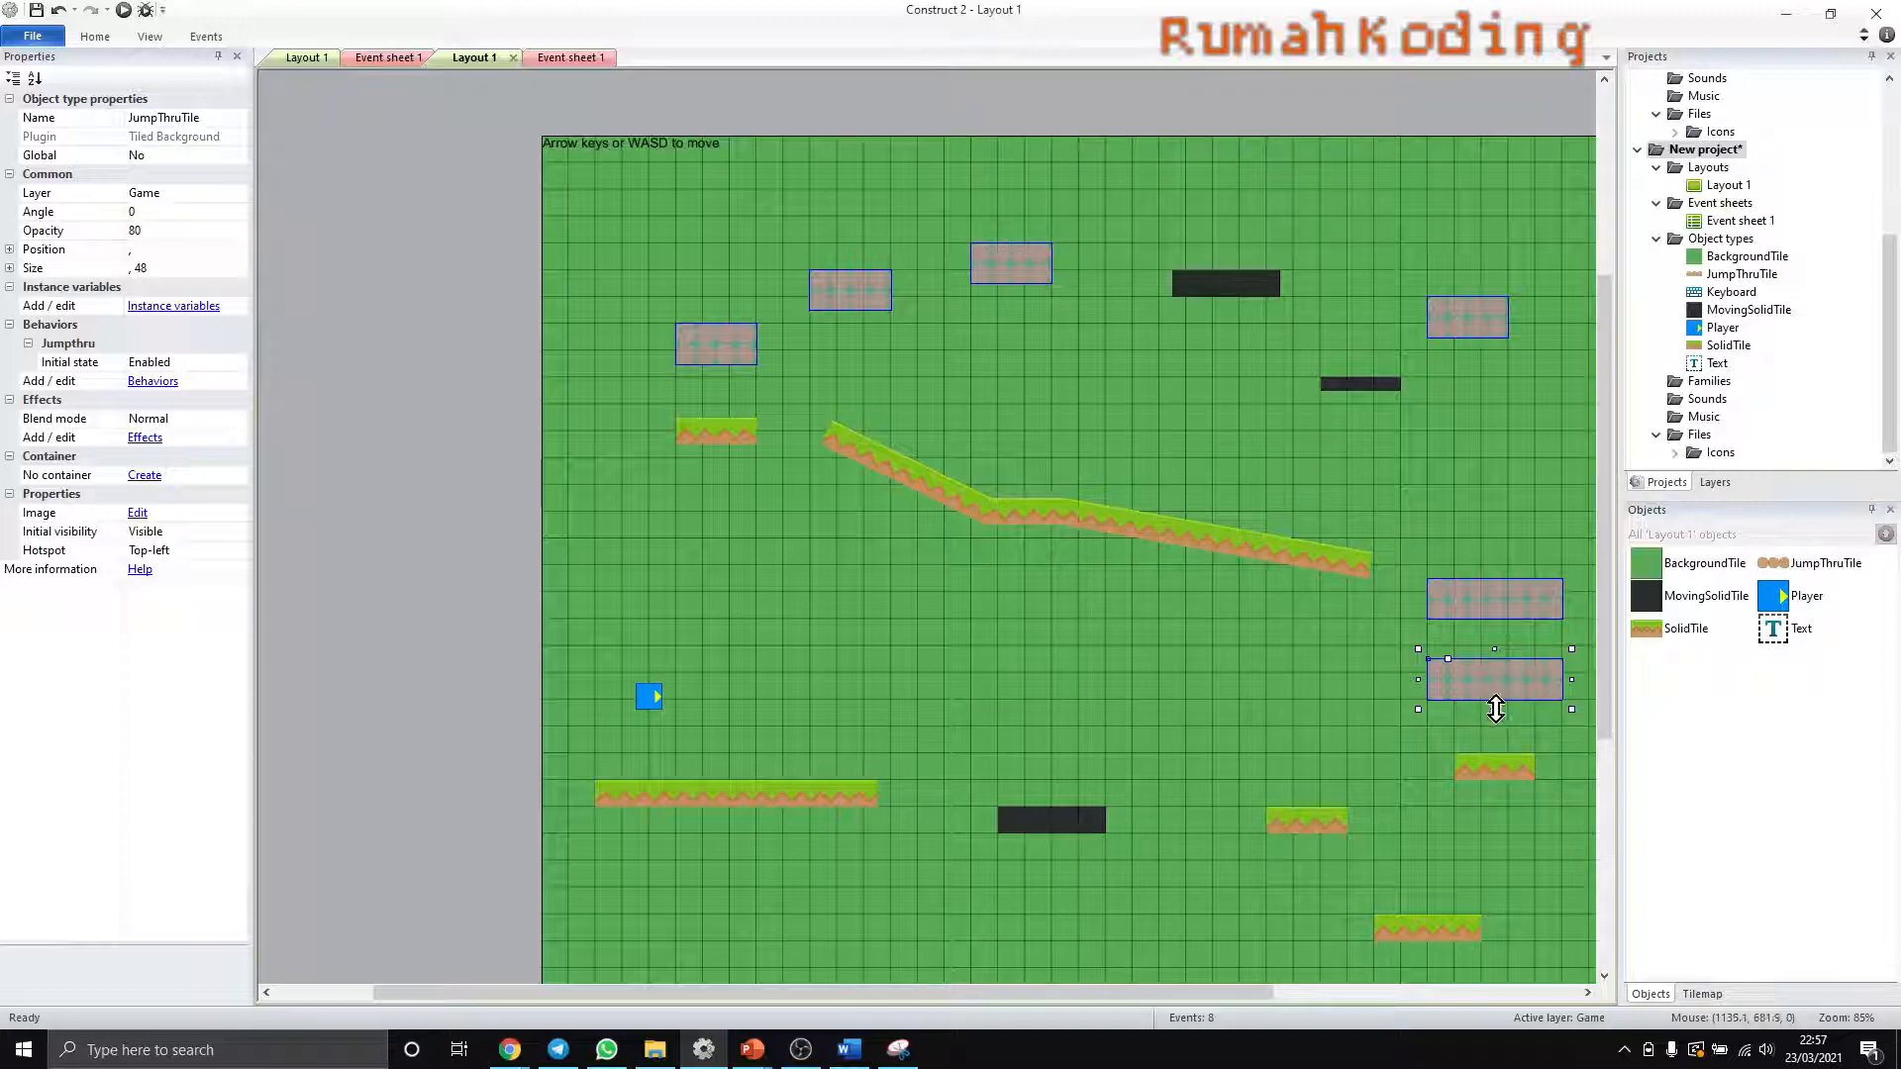
left_click_drag(1495, 709, 1496, 693)
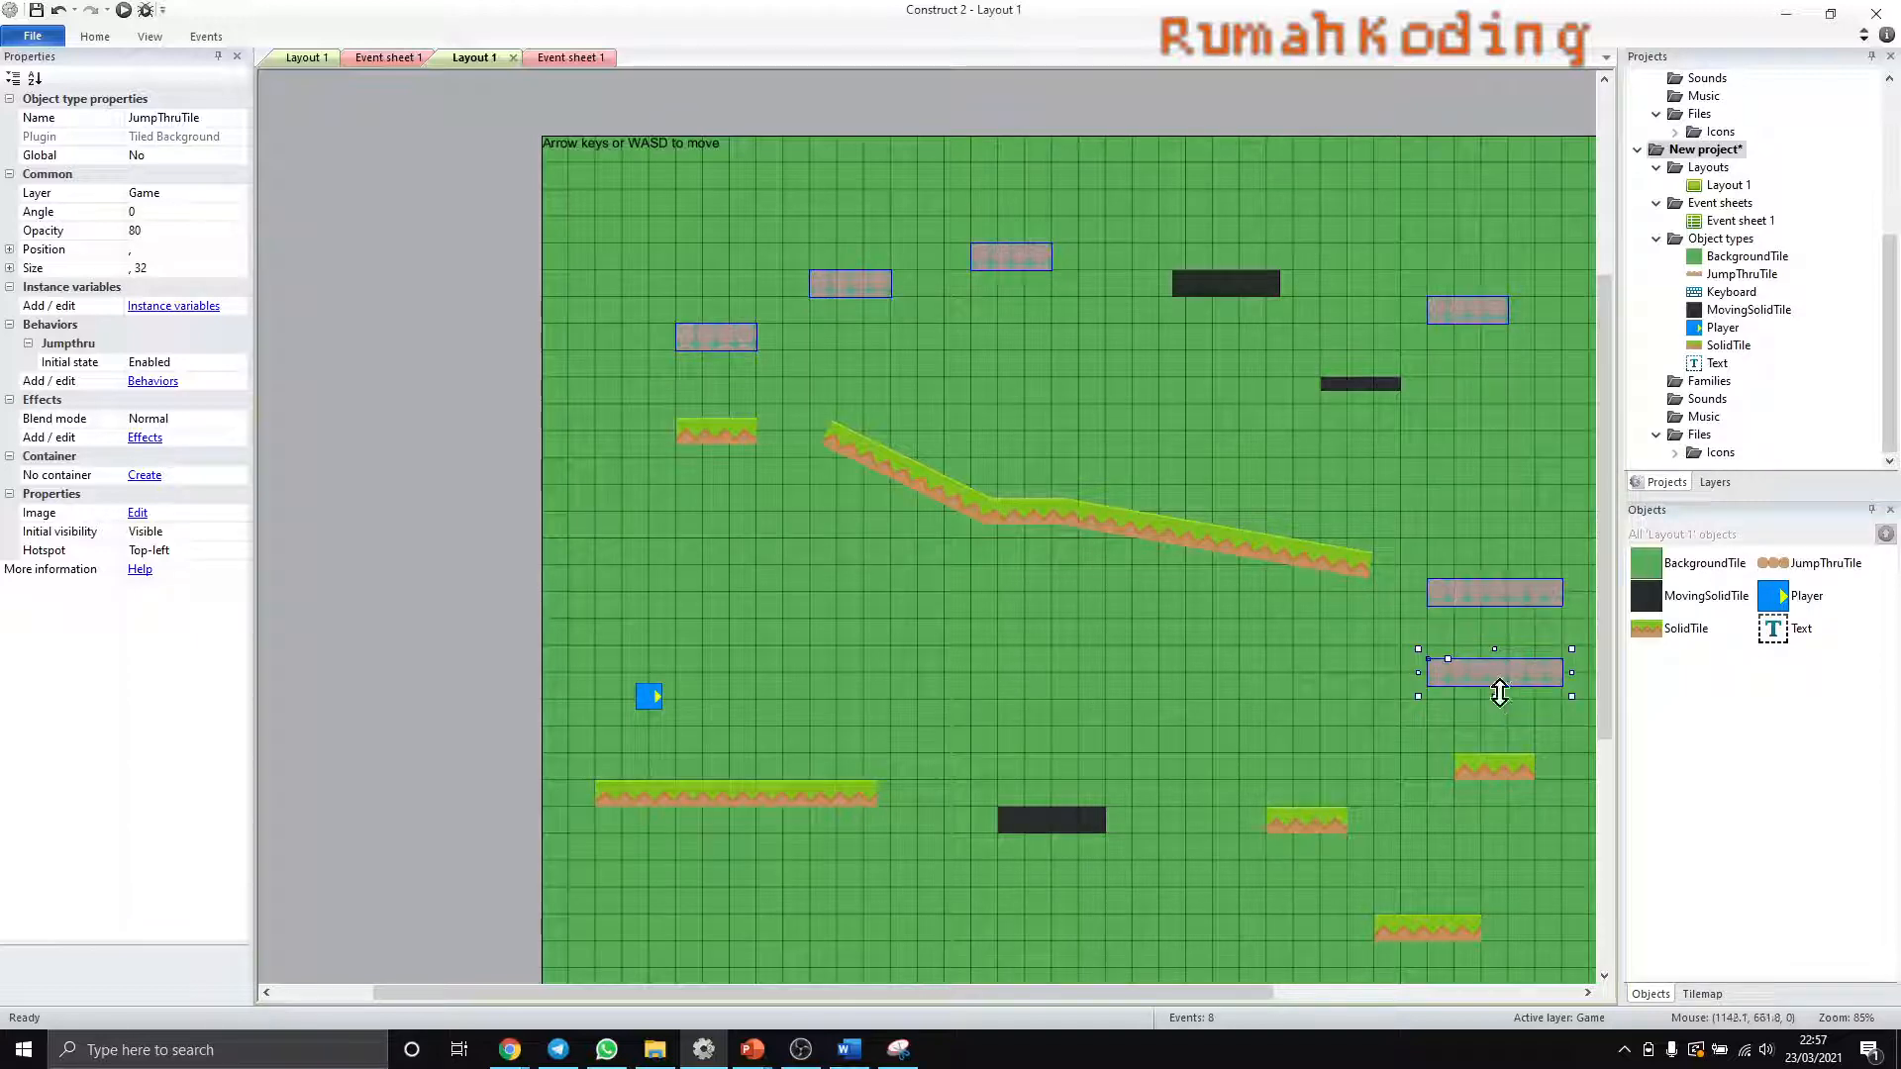
scroll(1495, 703, "up", 2, "ctrl")
scroll(1495, 703, "down", 1, "ctrl")
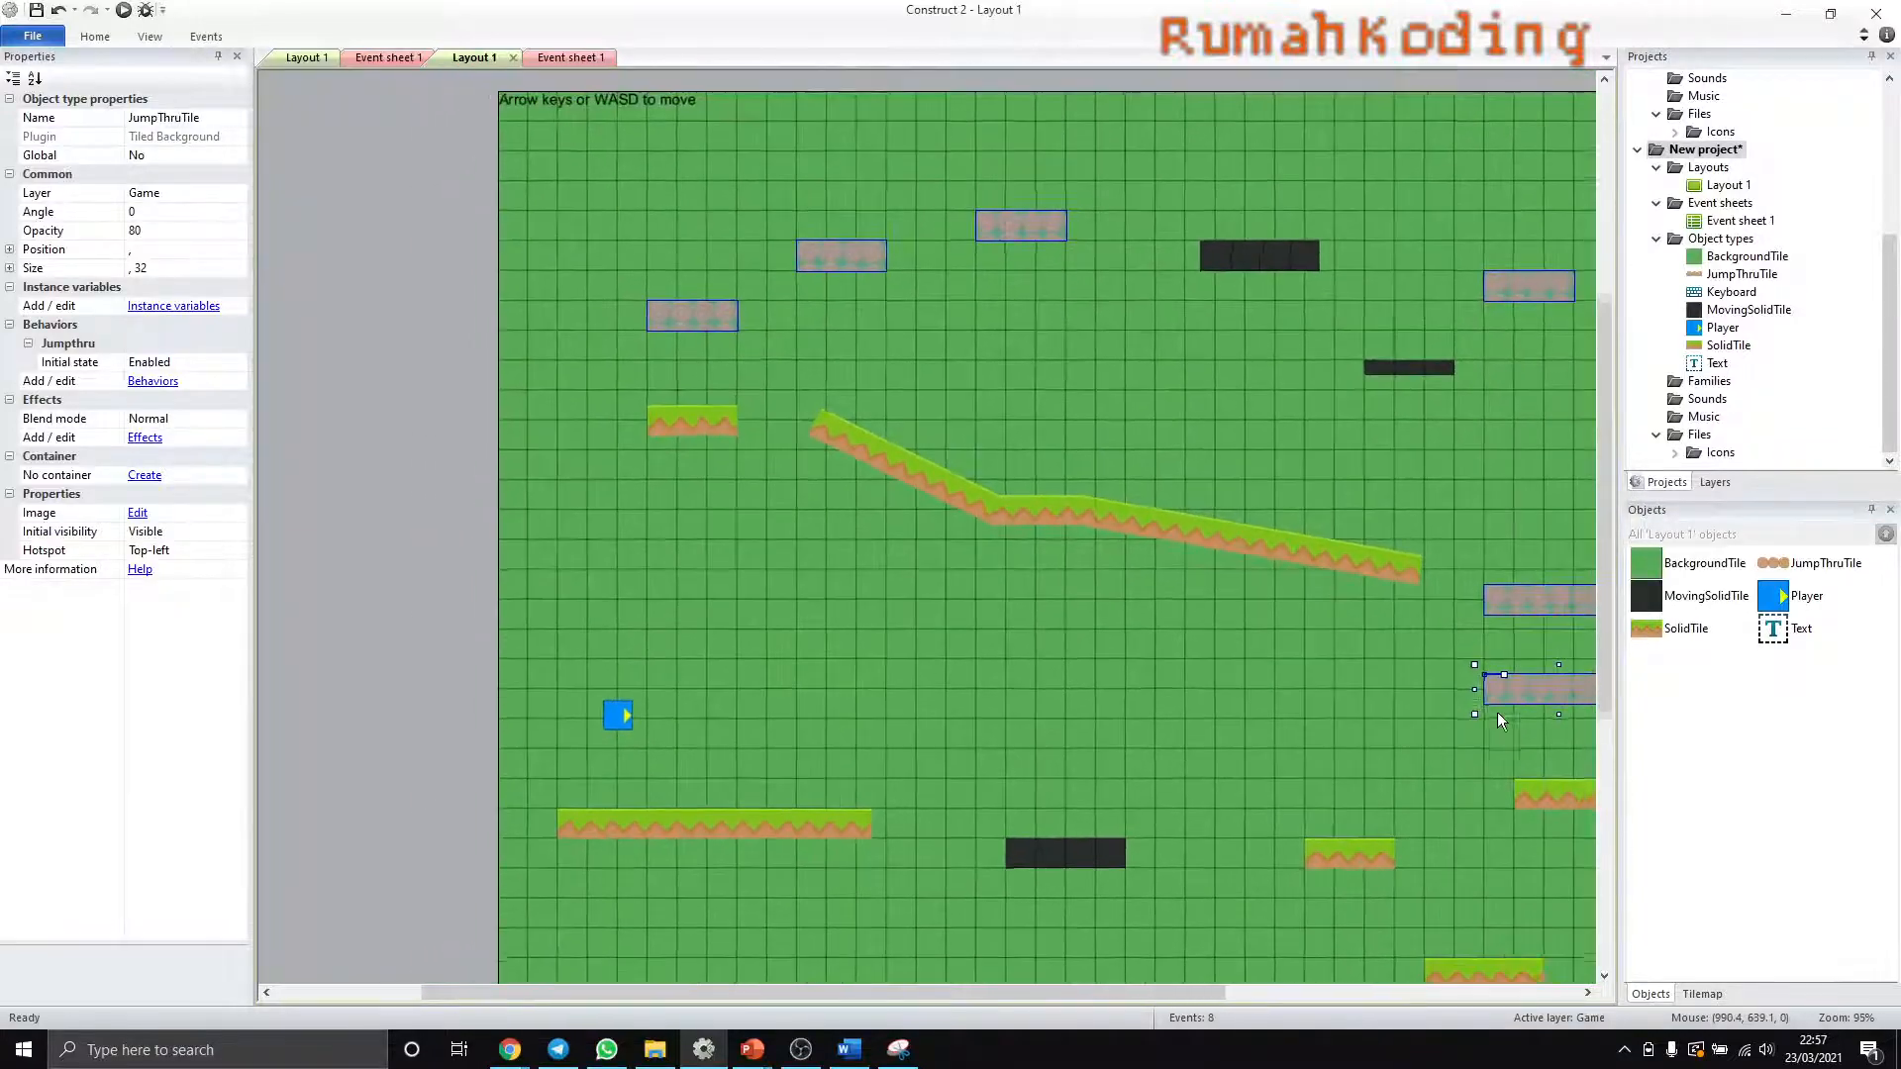
scroll(1547, 727, "up", 1, "ctrl")
scroll(1547, 728, "down", 2, "ctrl")
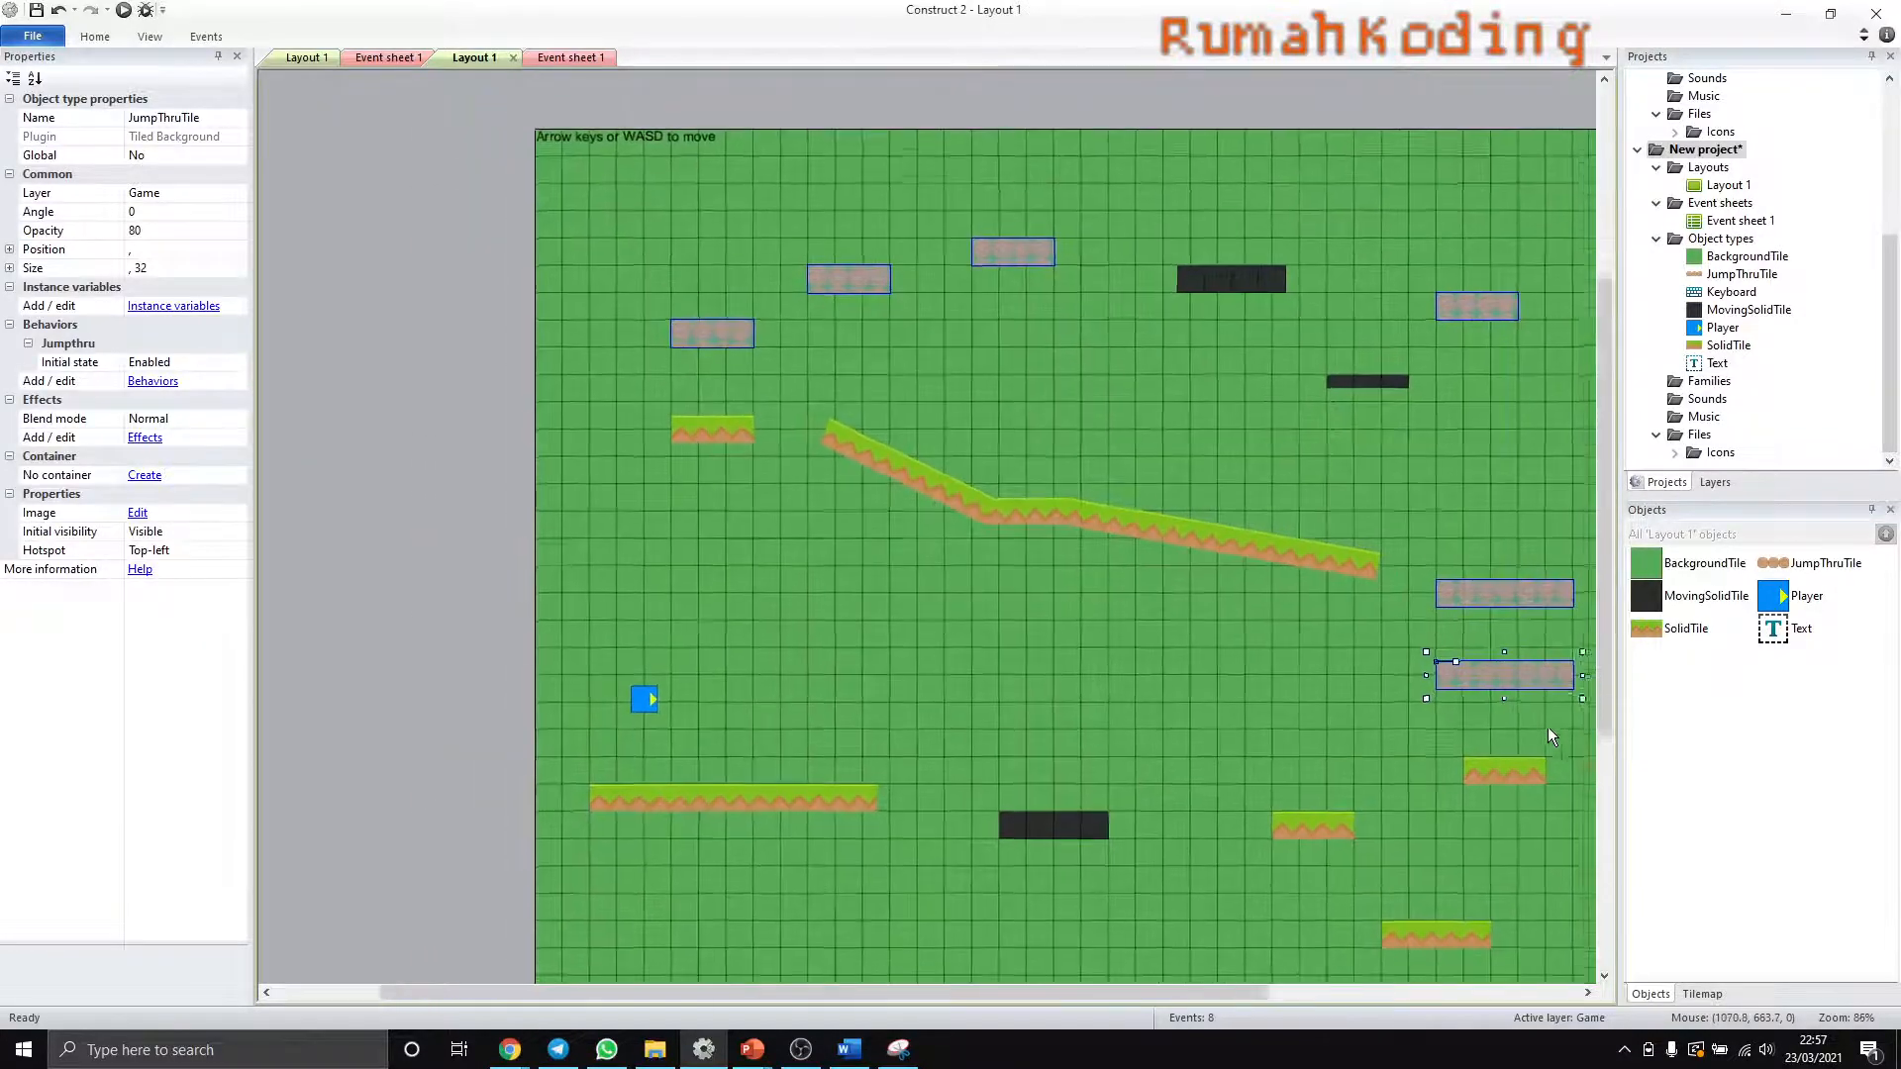
left_click_drag(1234, 991, 1427, 992)
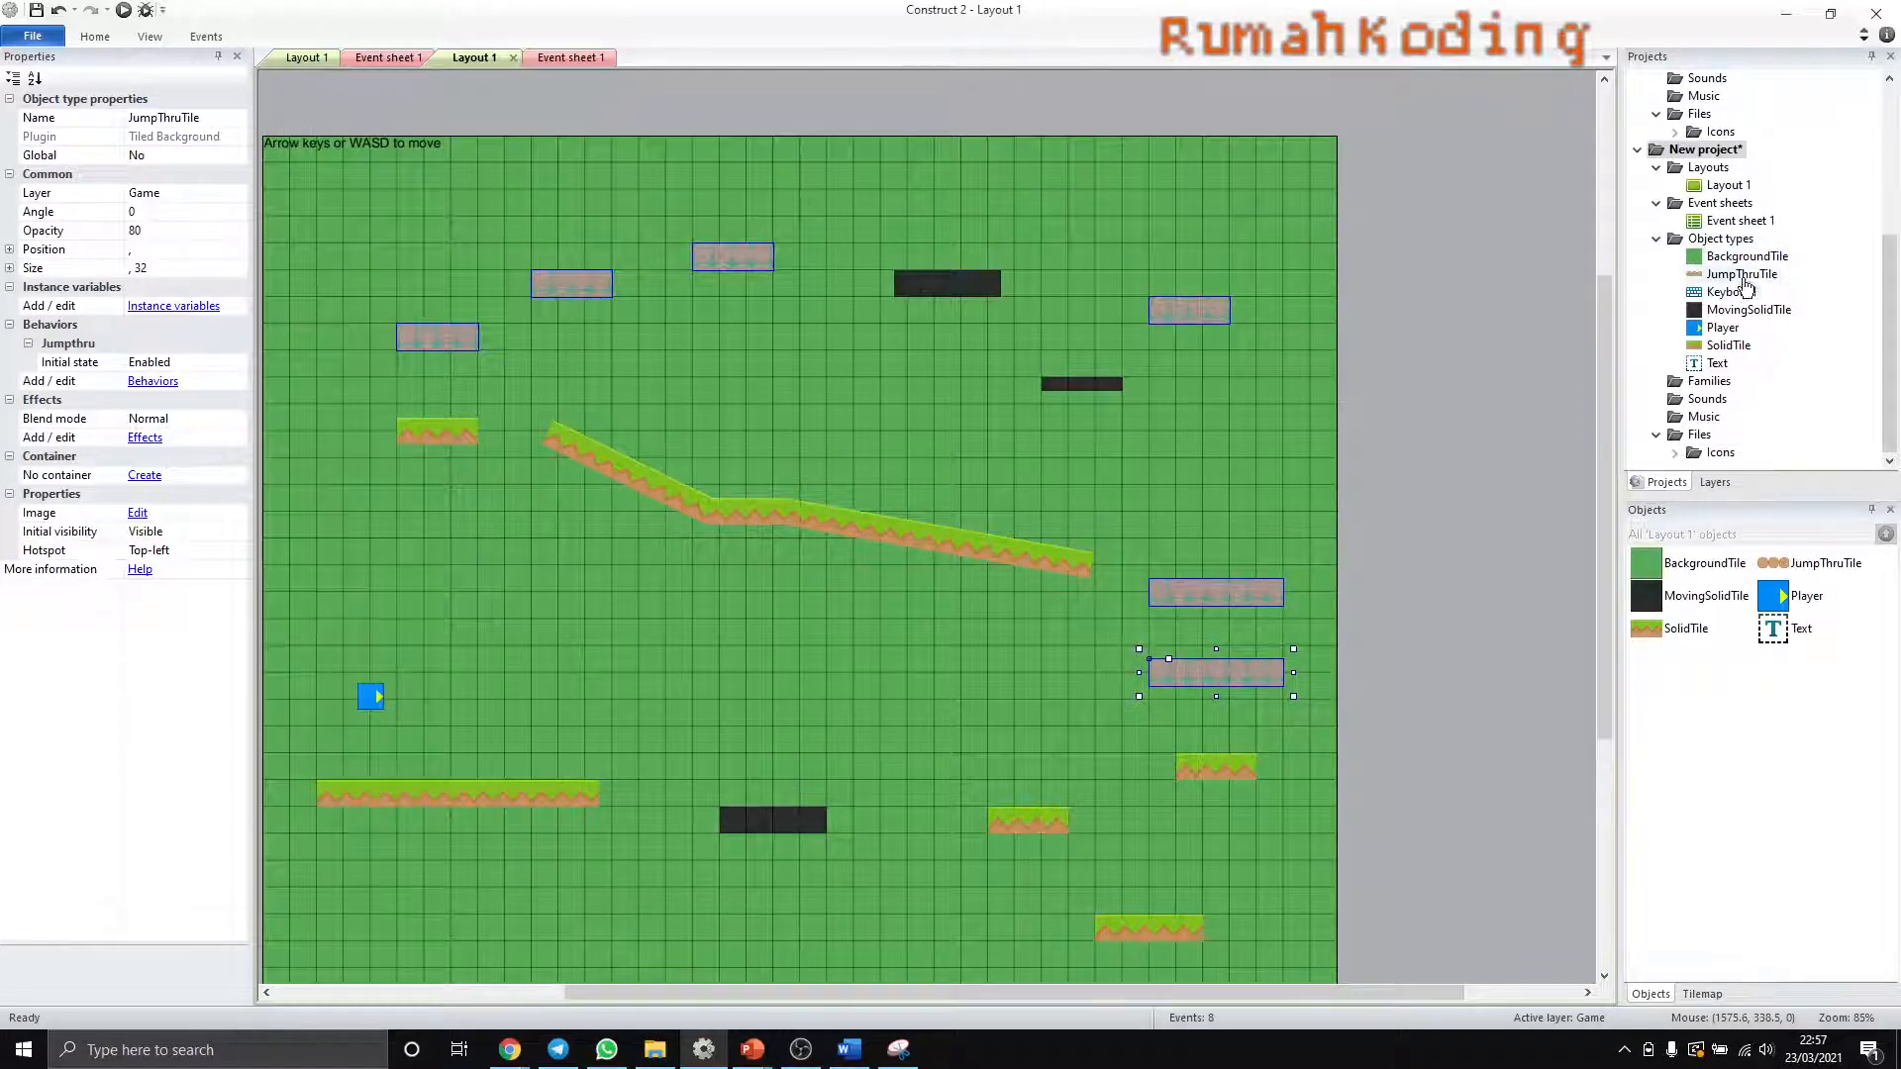
double_click(1742, 276)
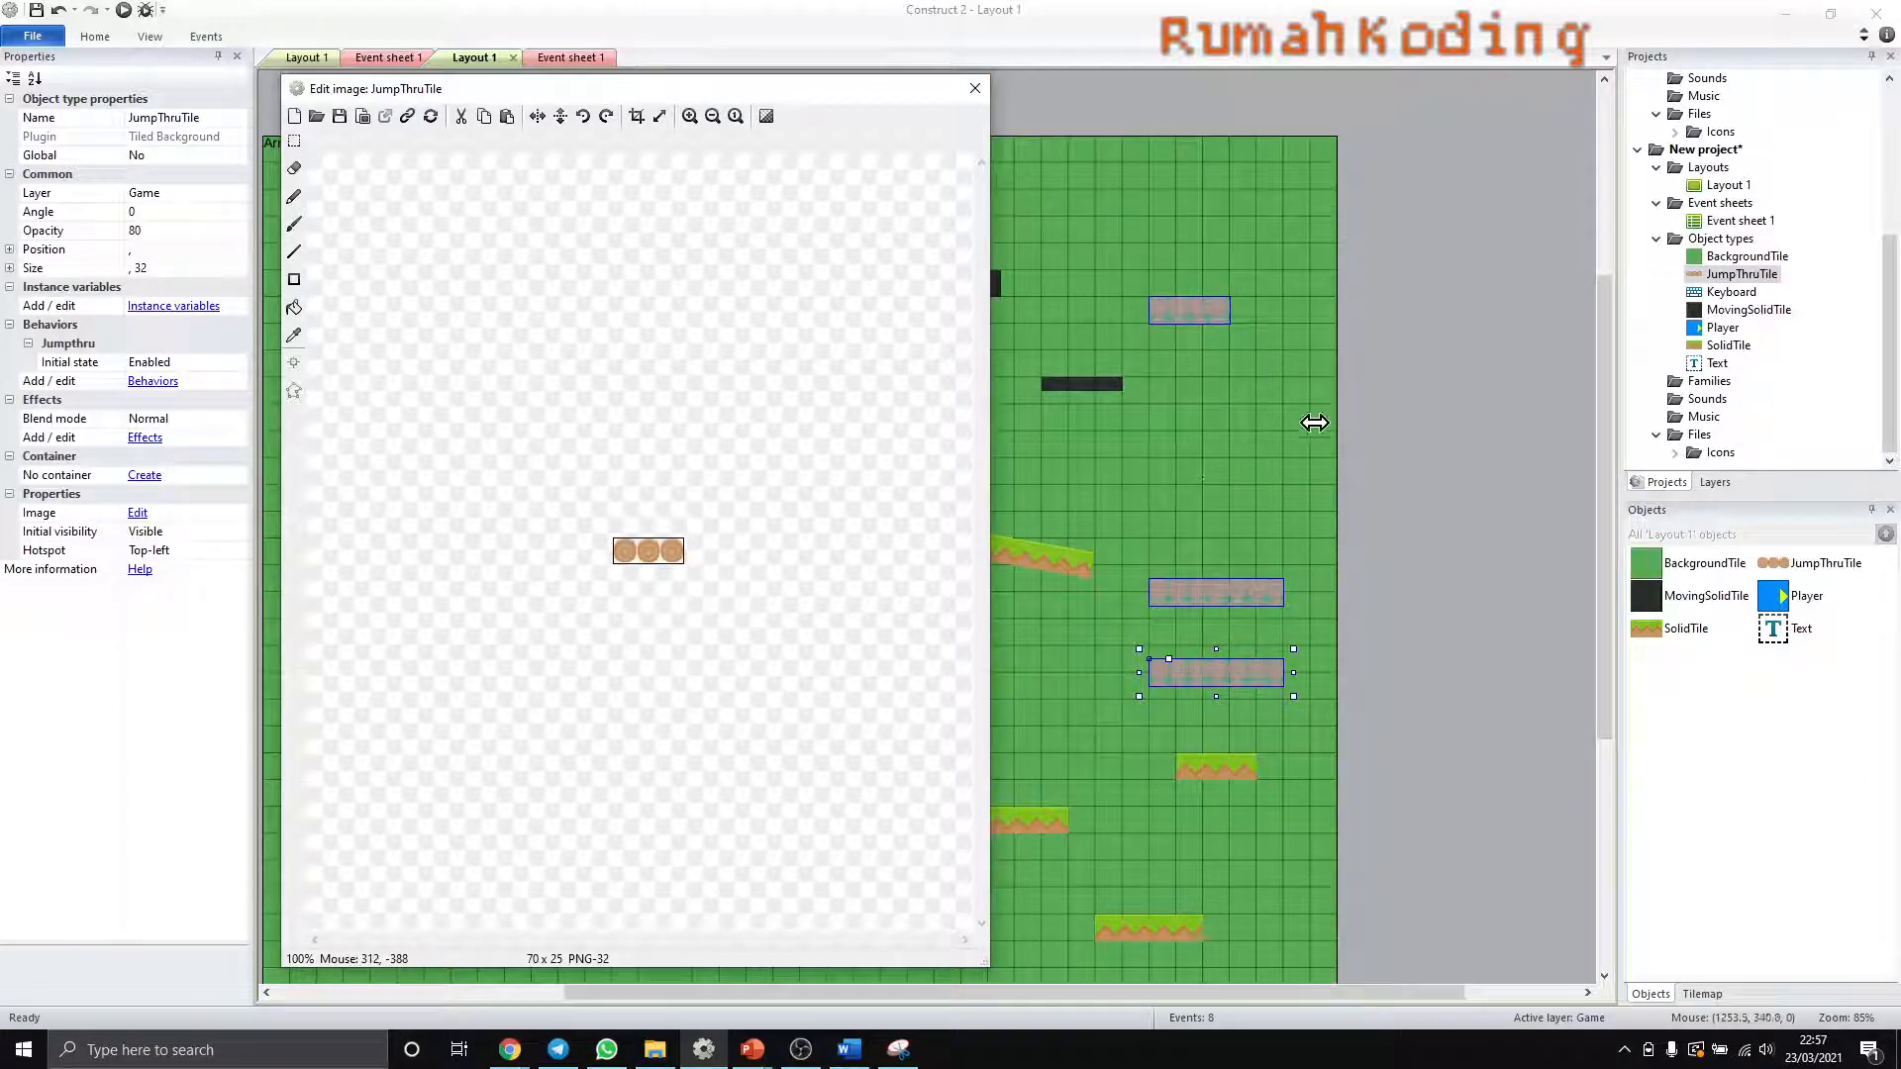
left_click(975, 88)
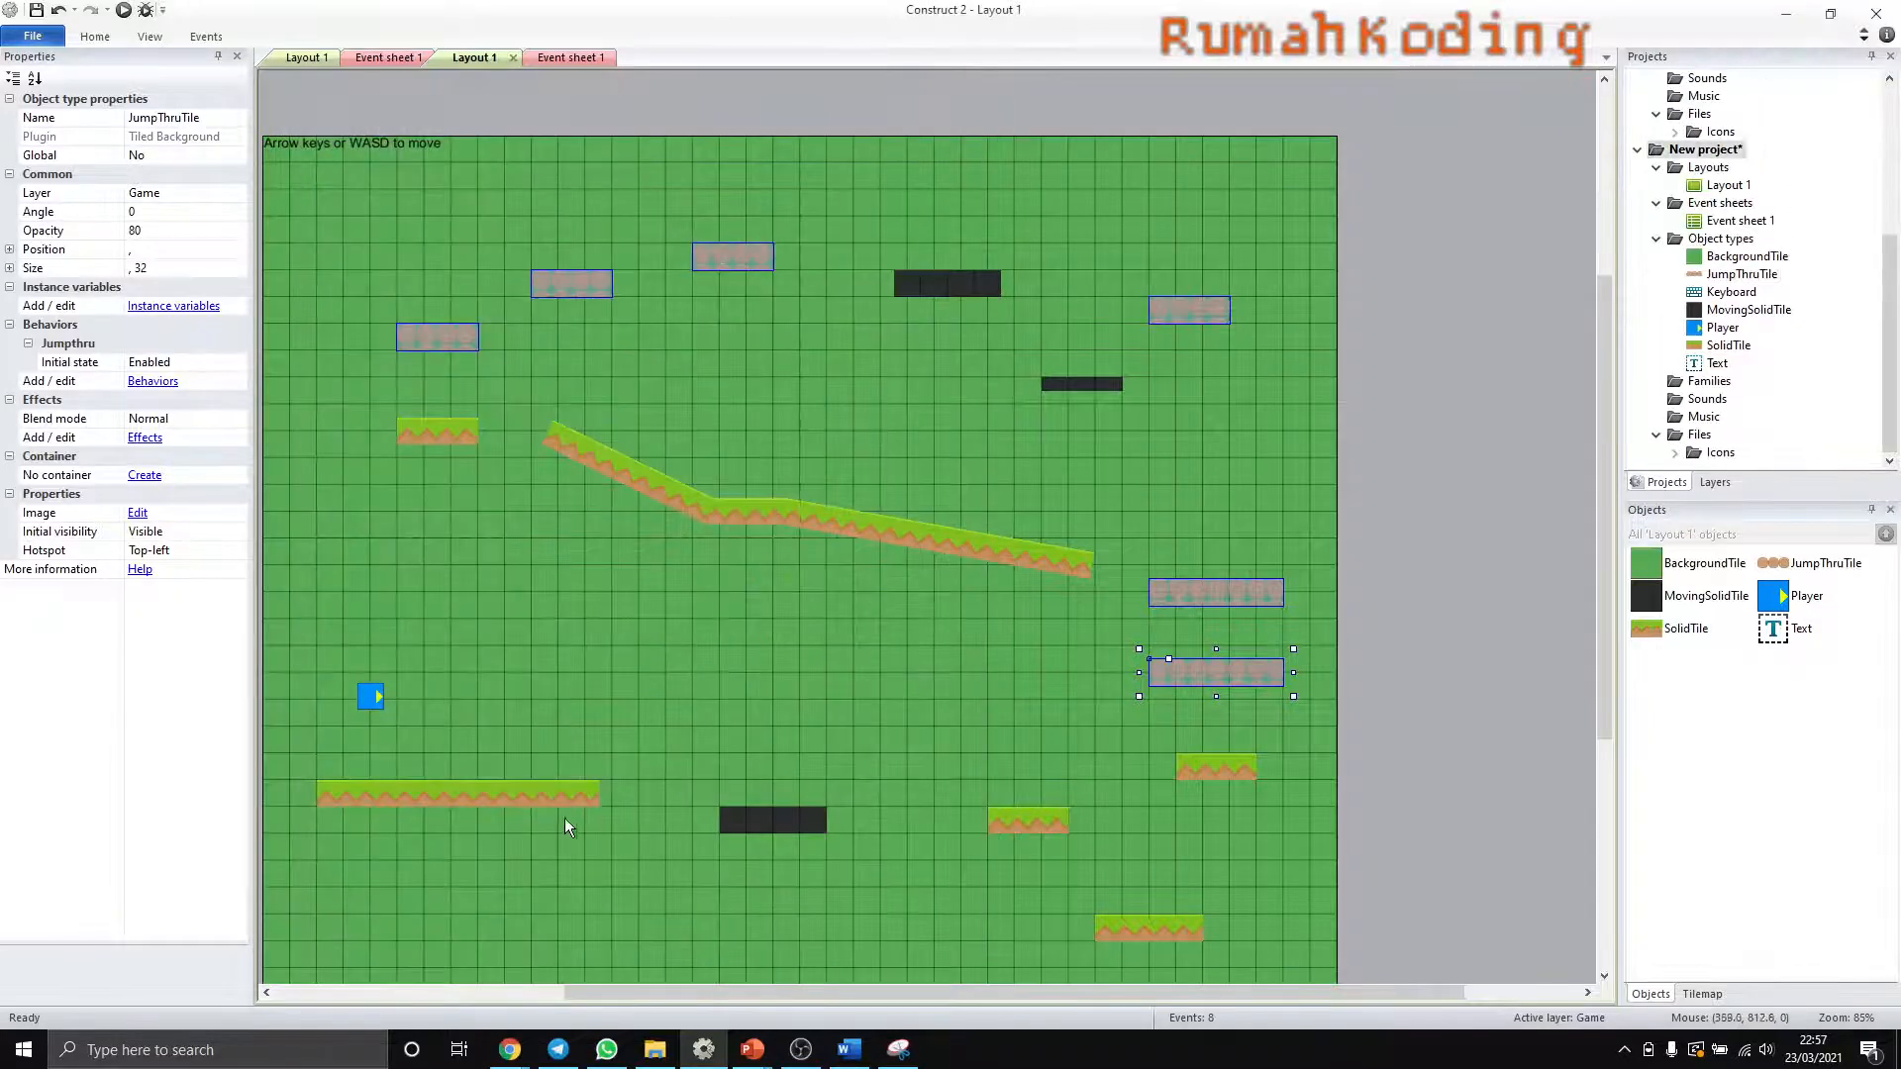
left_click(550, 800)
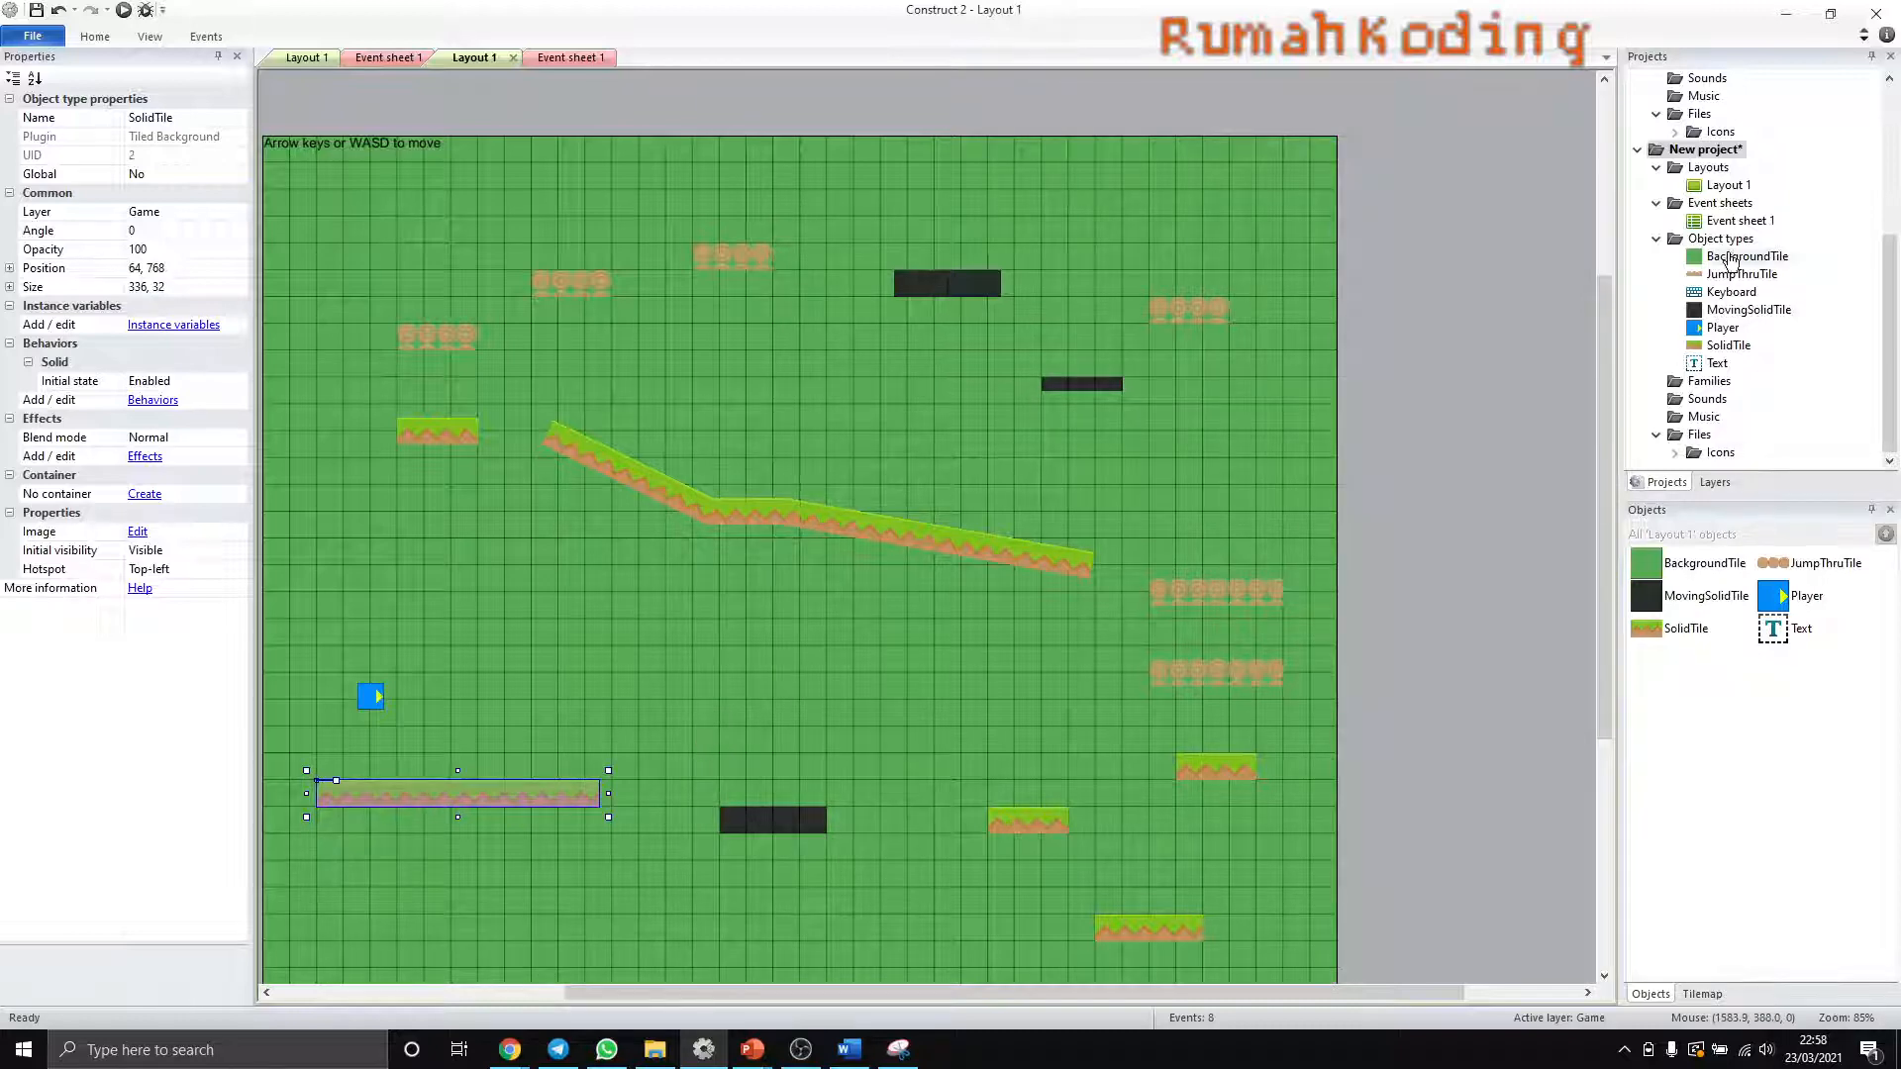
- Resize the JumpThruTile image canvas to 64 by 32 pixels with the image stretched, and close the image editor
double_click(1735, 276)
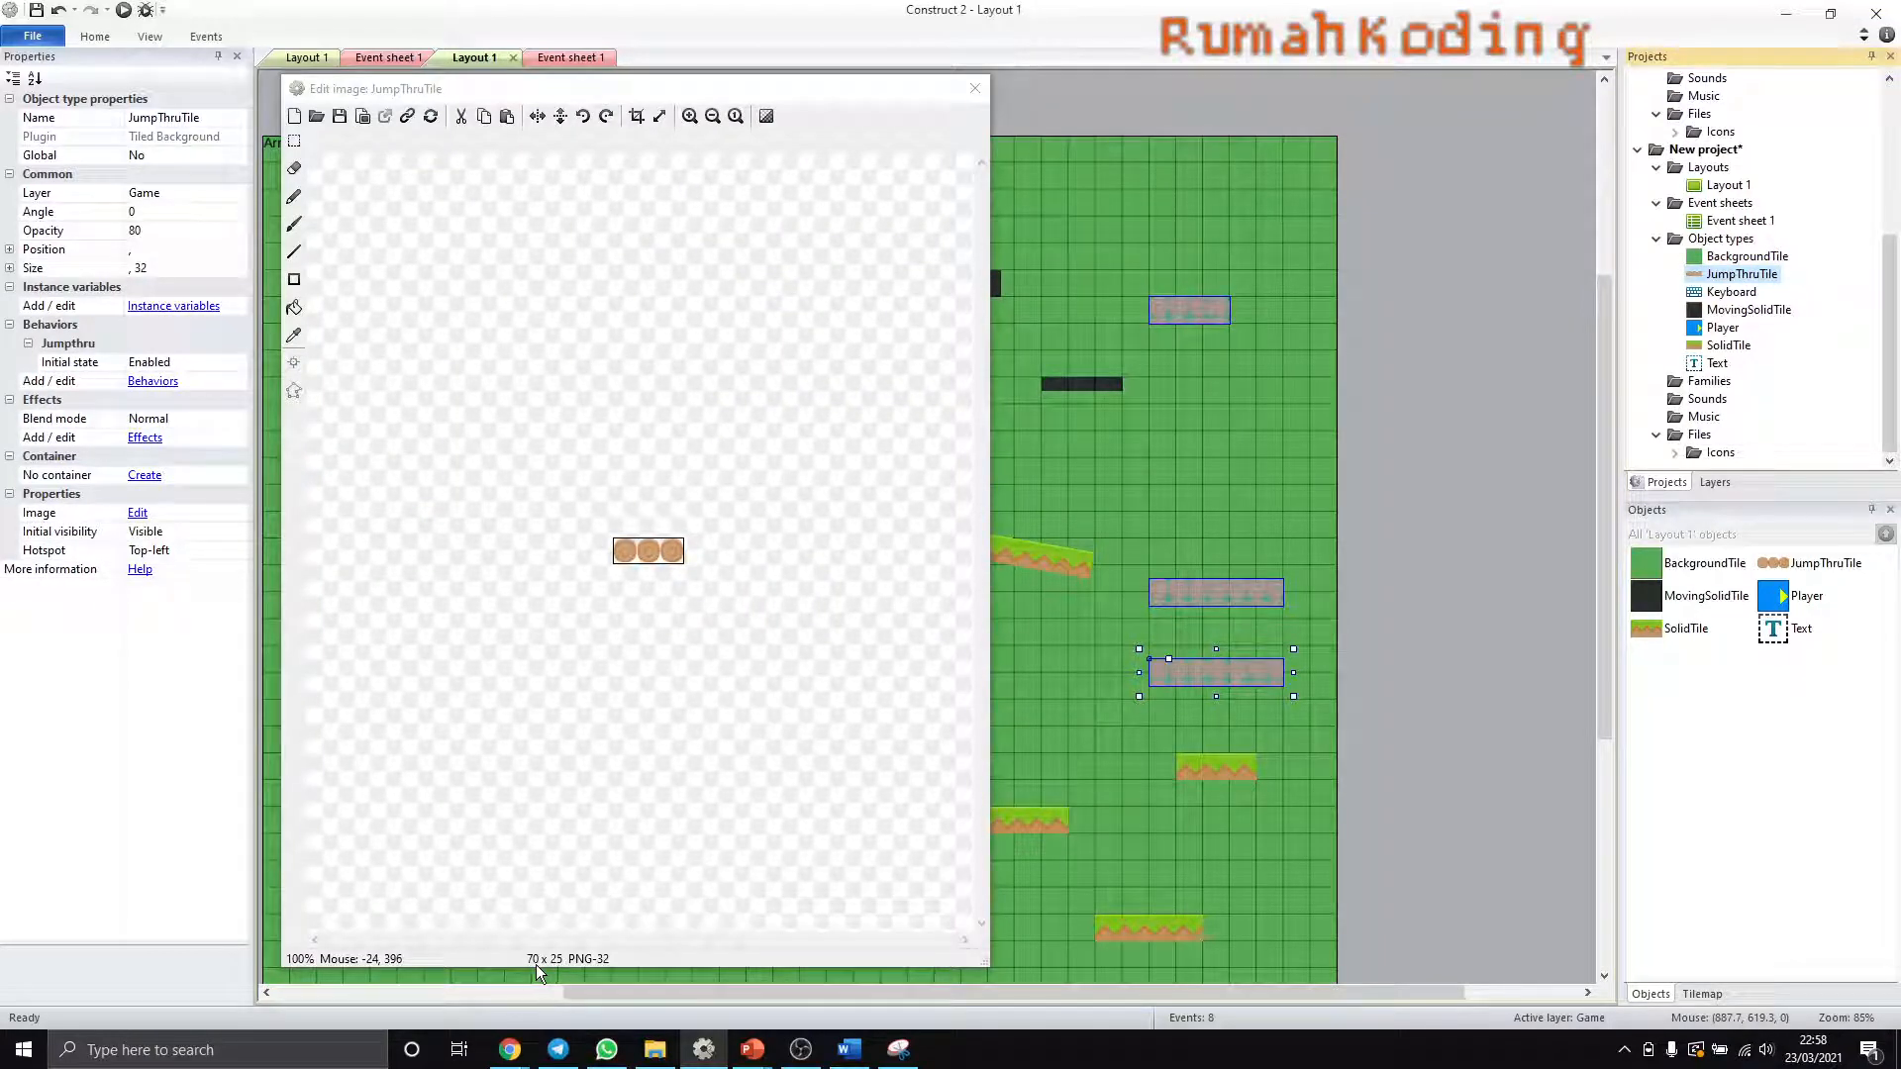
left_click(659, 115)
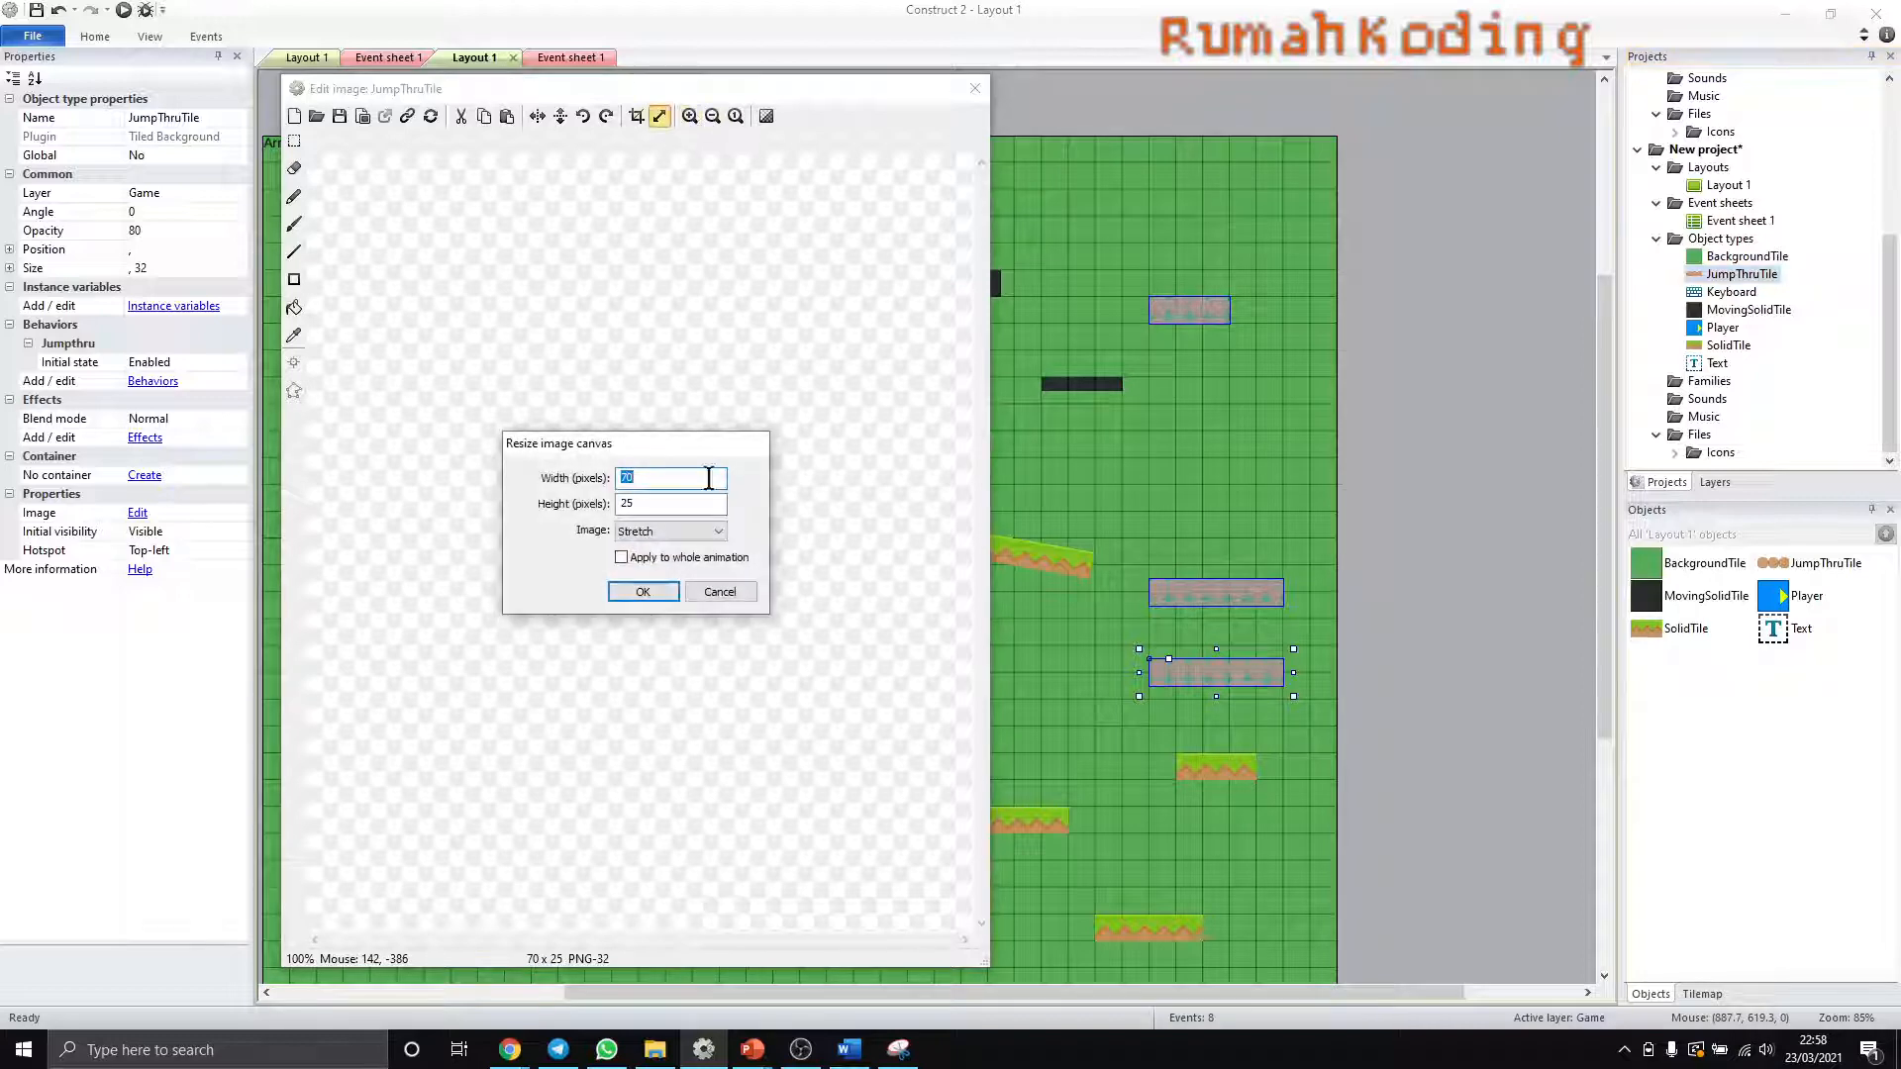
key("Tab")
type("32")
double_click(655, 479)
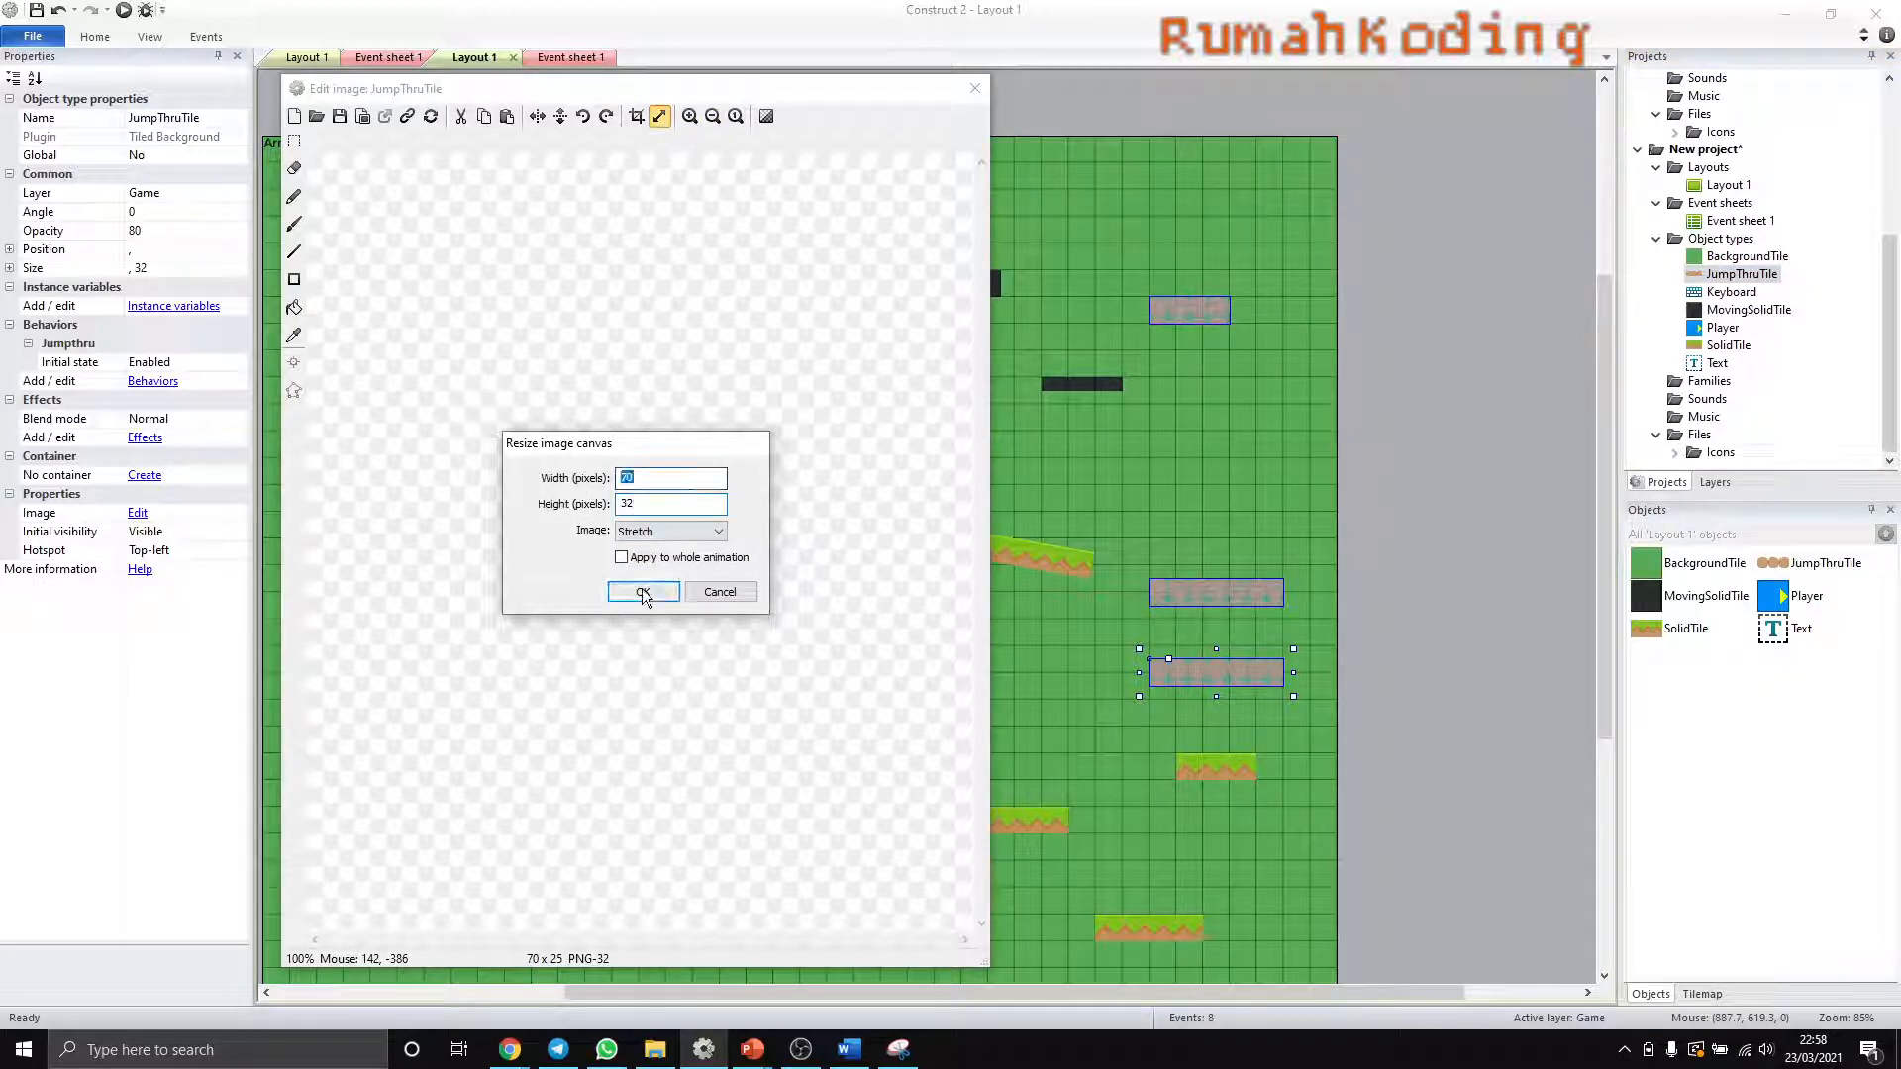
left_click_drag(634, 504, 600, 501)
double_click(625, 479)
type("64")
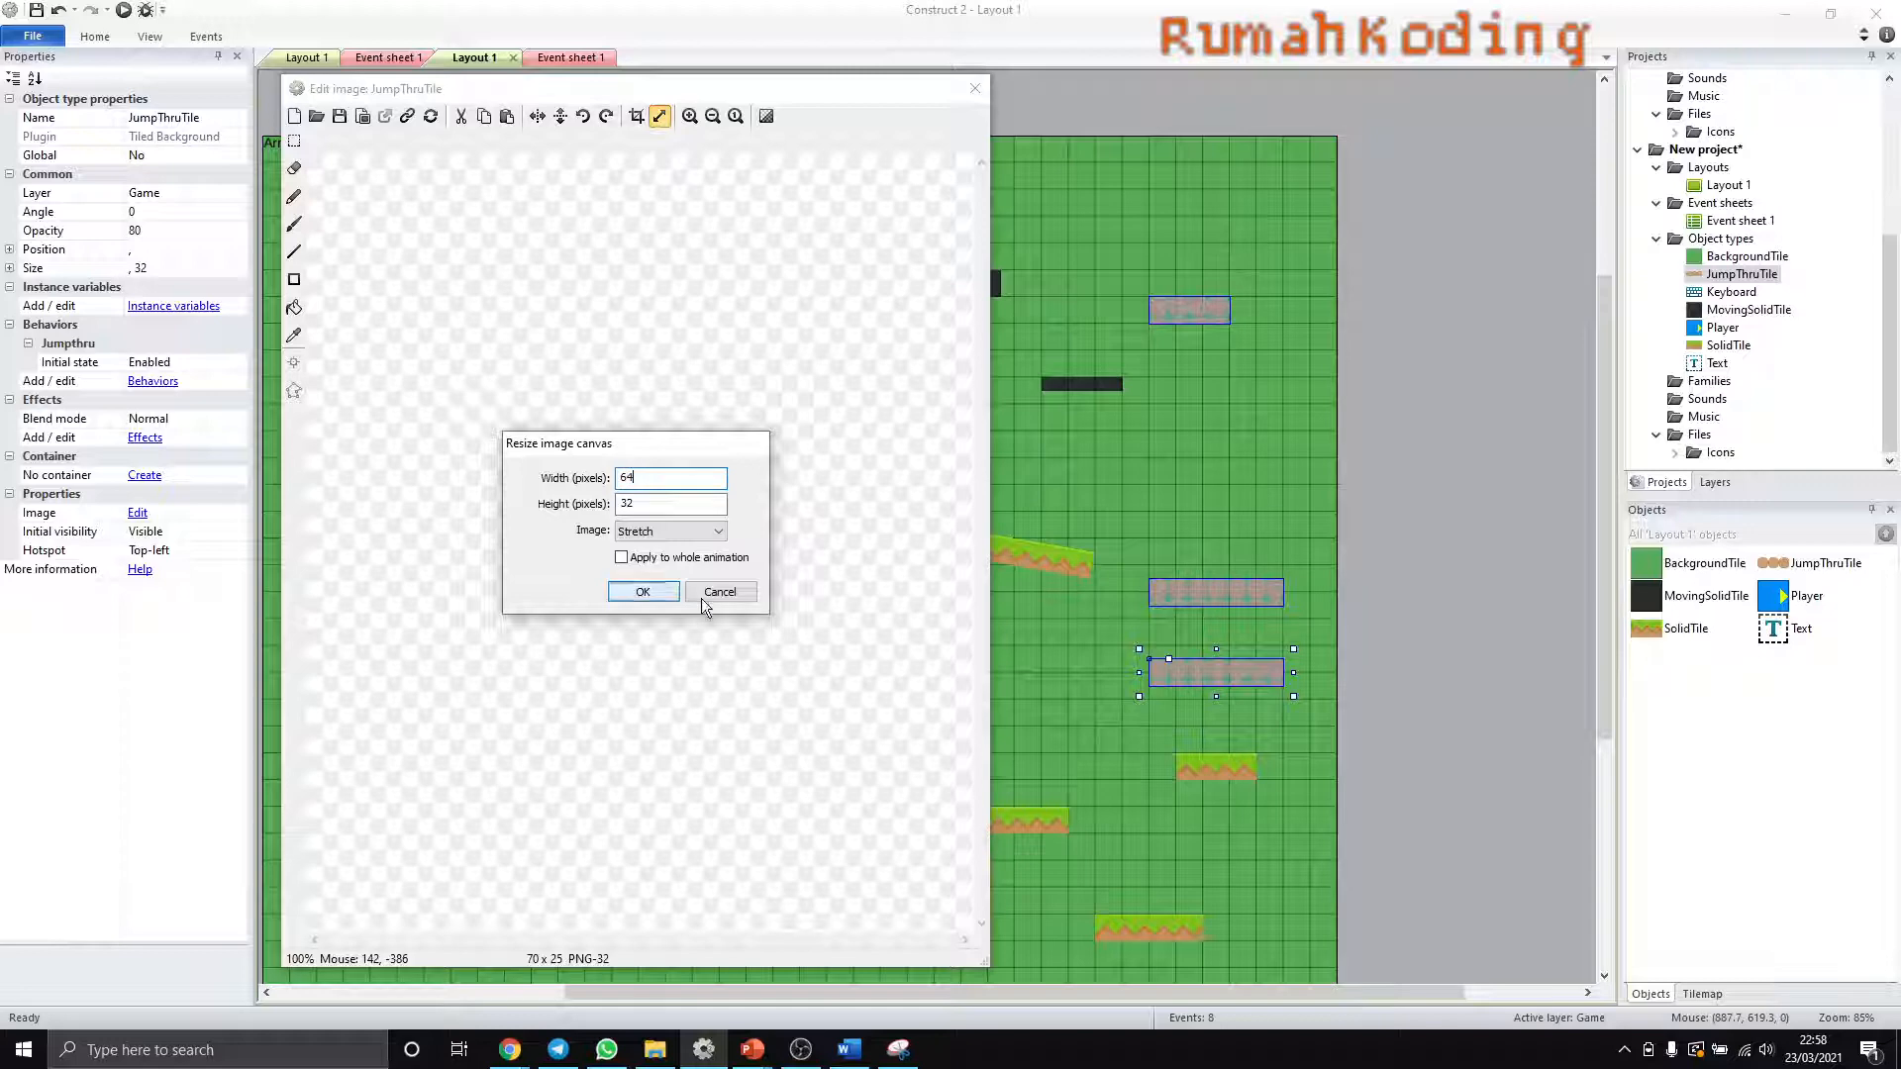
left_click(643, 532)
left_click(644, 548)
left_click(641, 592)
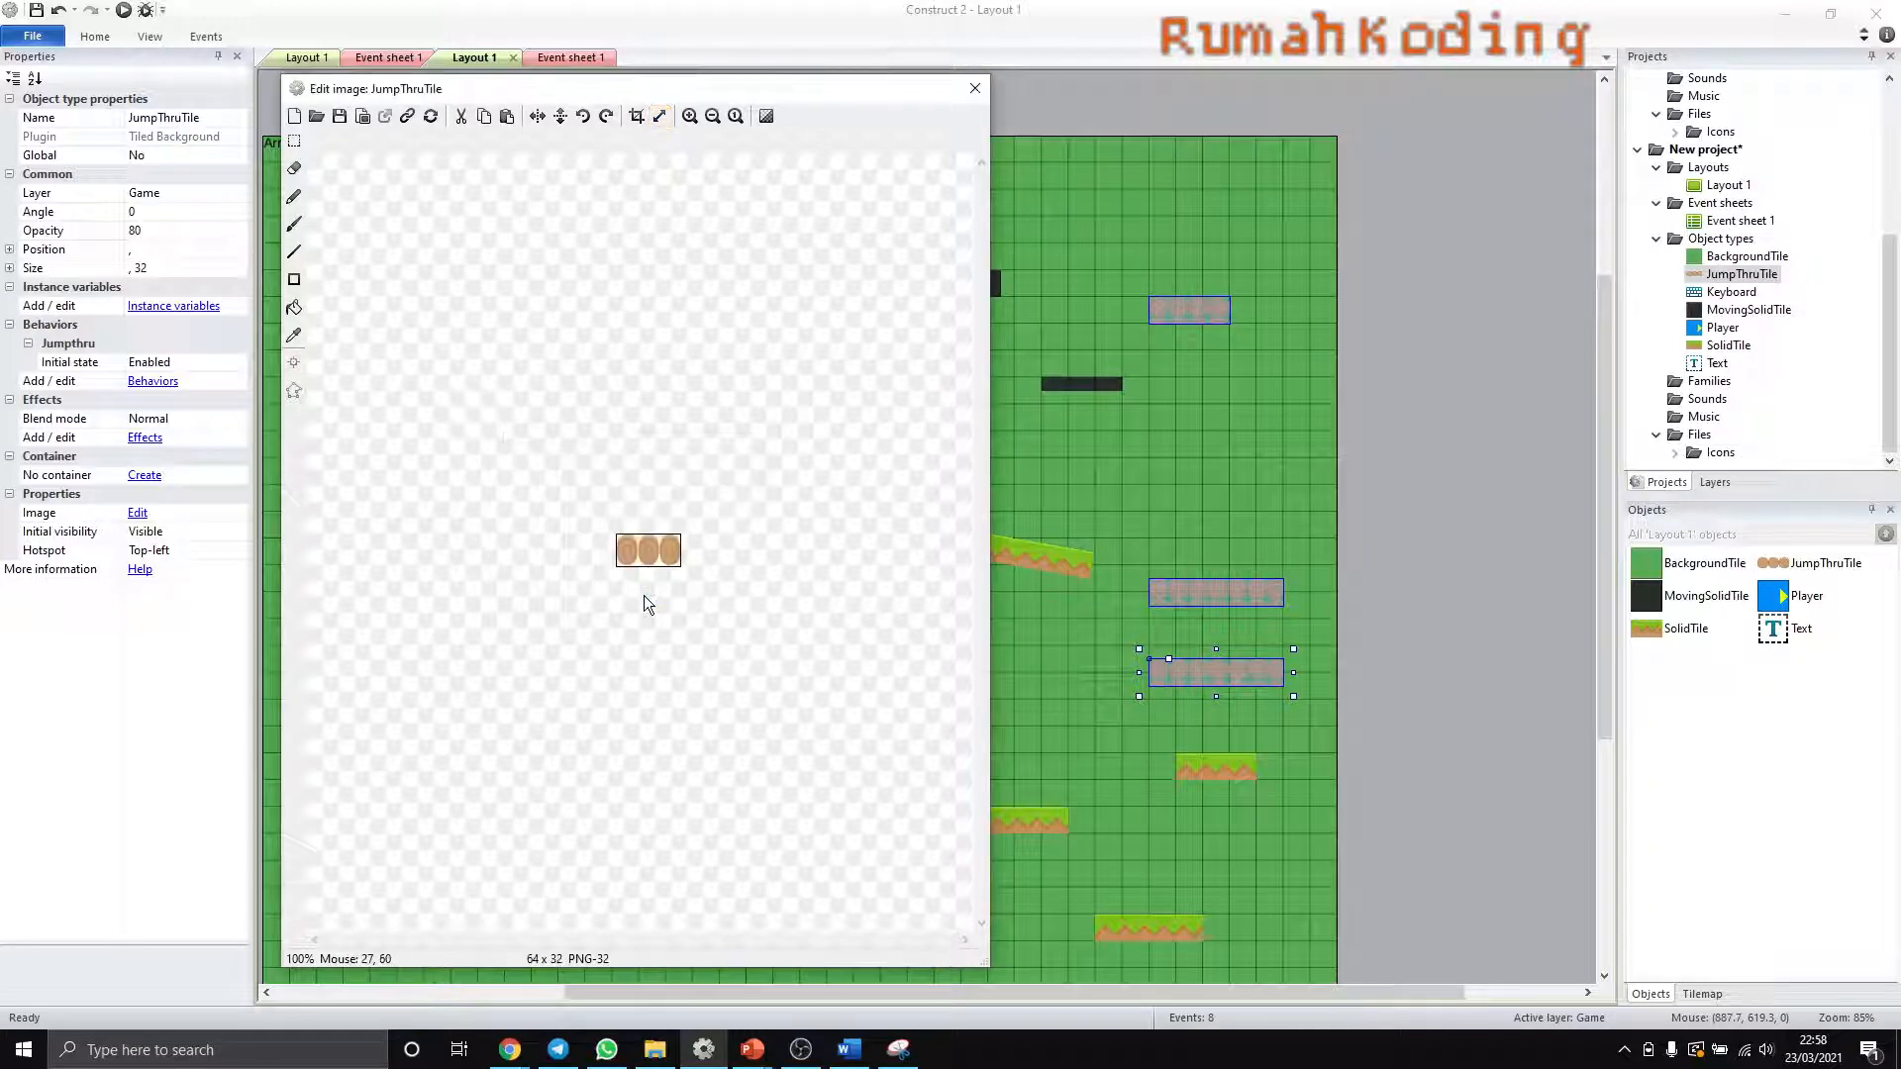
left_click(972, 90)
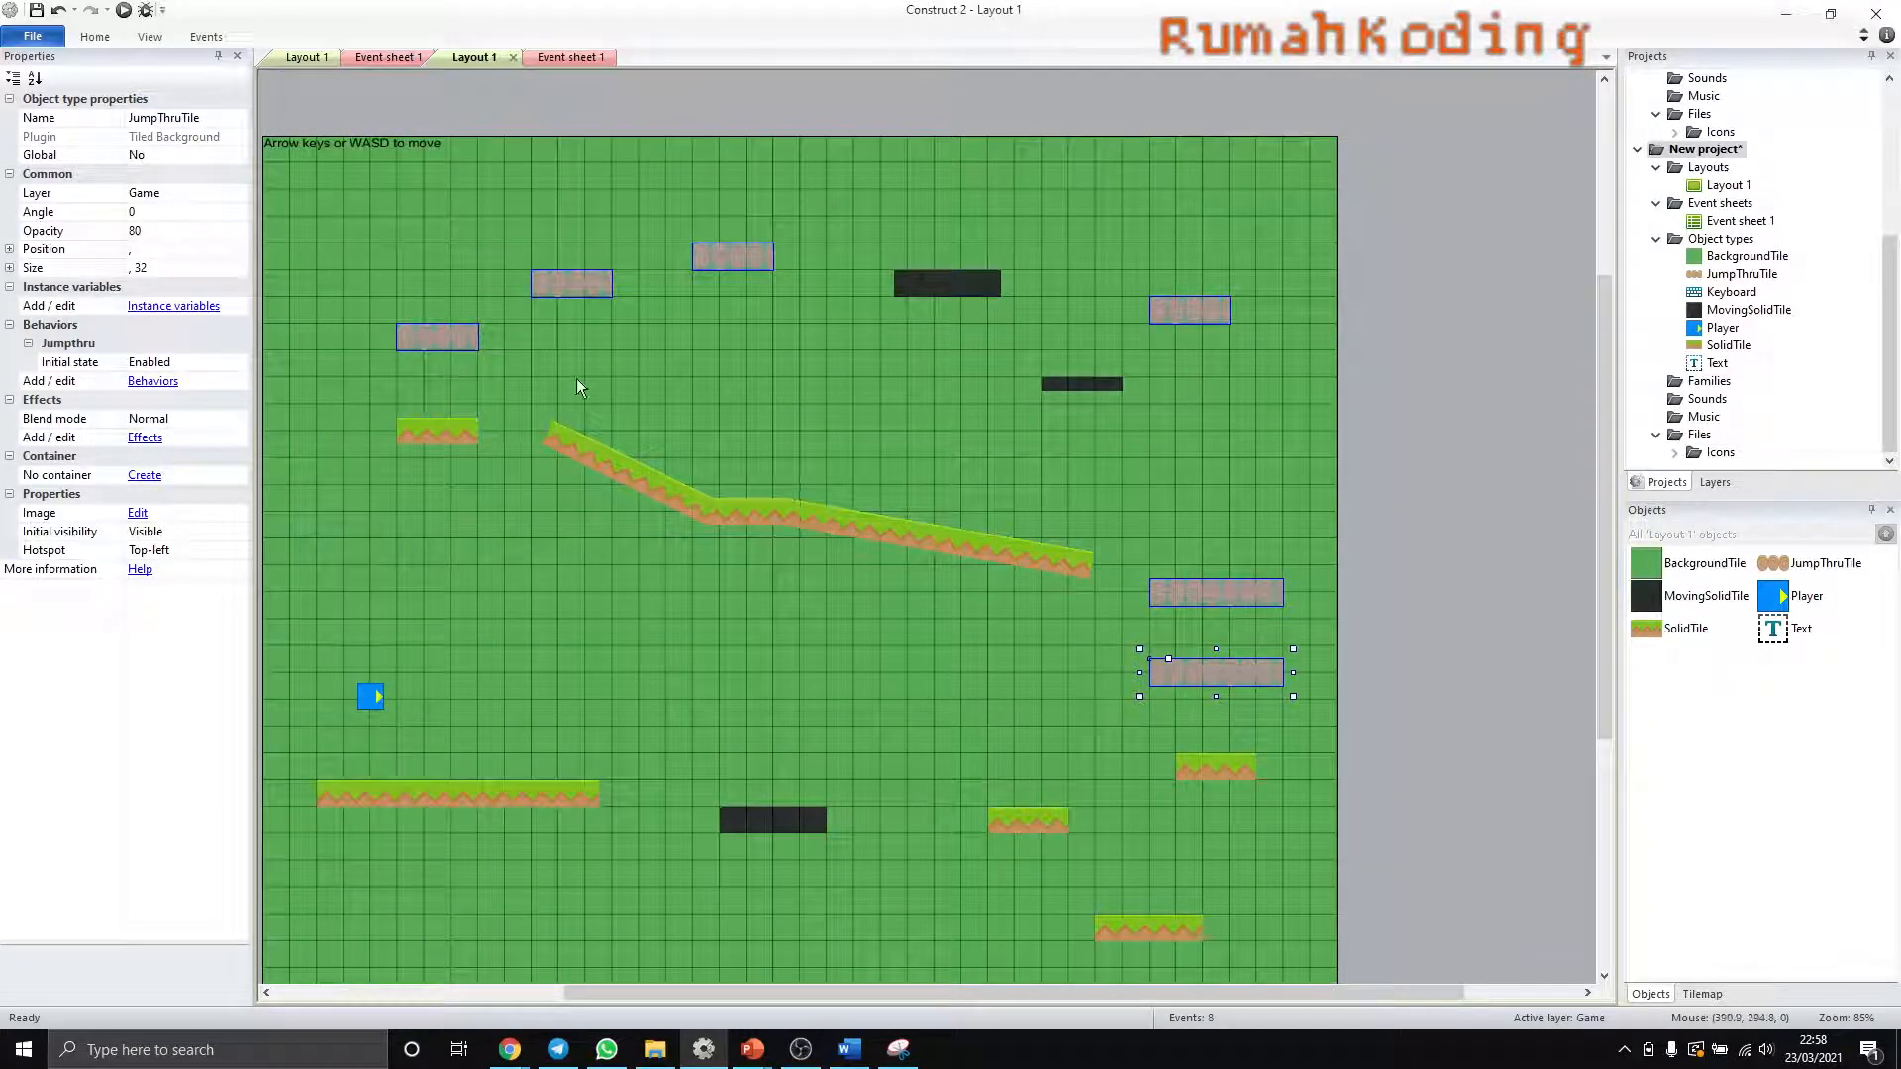
- Resize the two lower-right JumpThruTile platforms to whole log images, the upper one 64 by 32 and the lower one 128 by 32
left_click(1285, 711)
left_click(1269, 681)
left_click_drag(1293, 673, 1204, 673)
left_click(1244, 709)
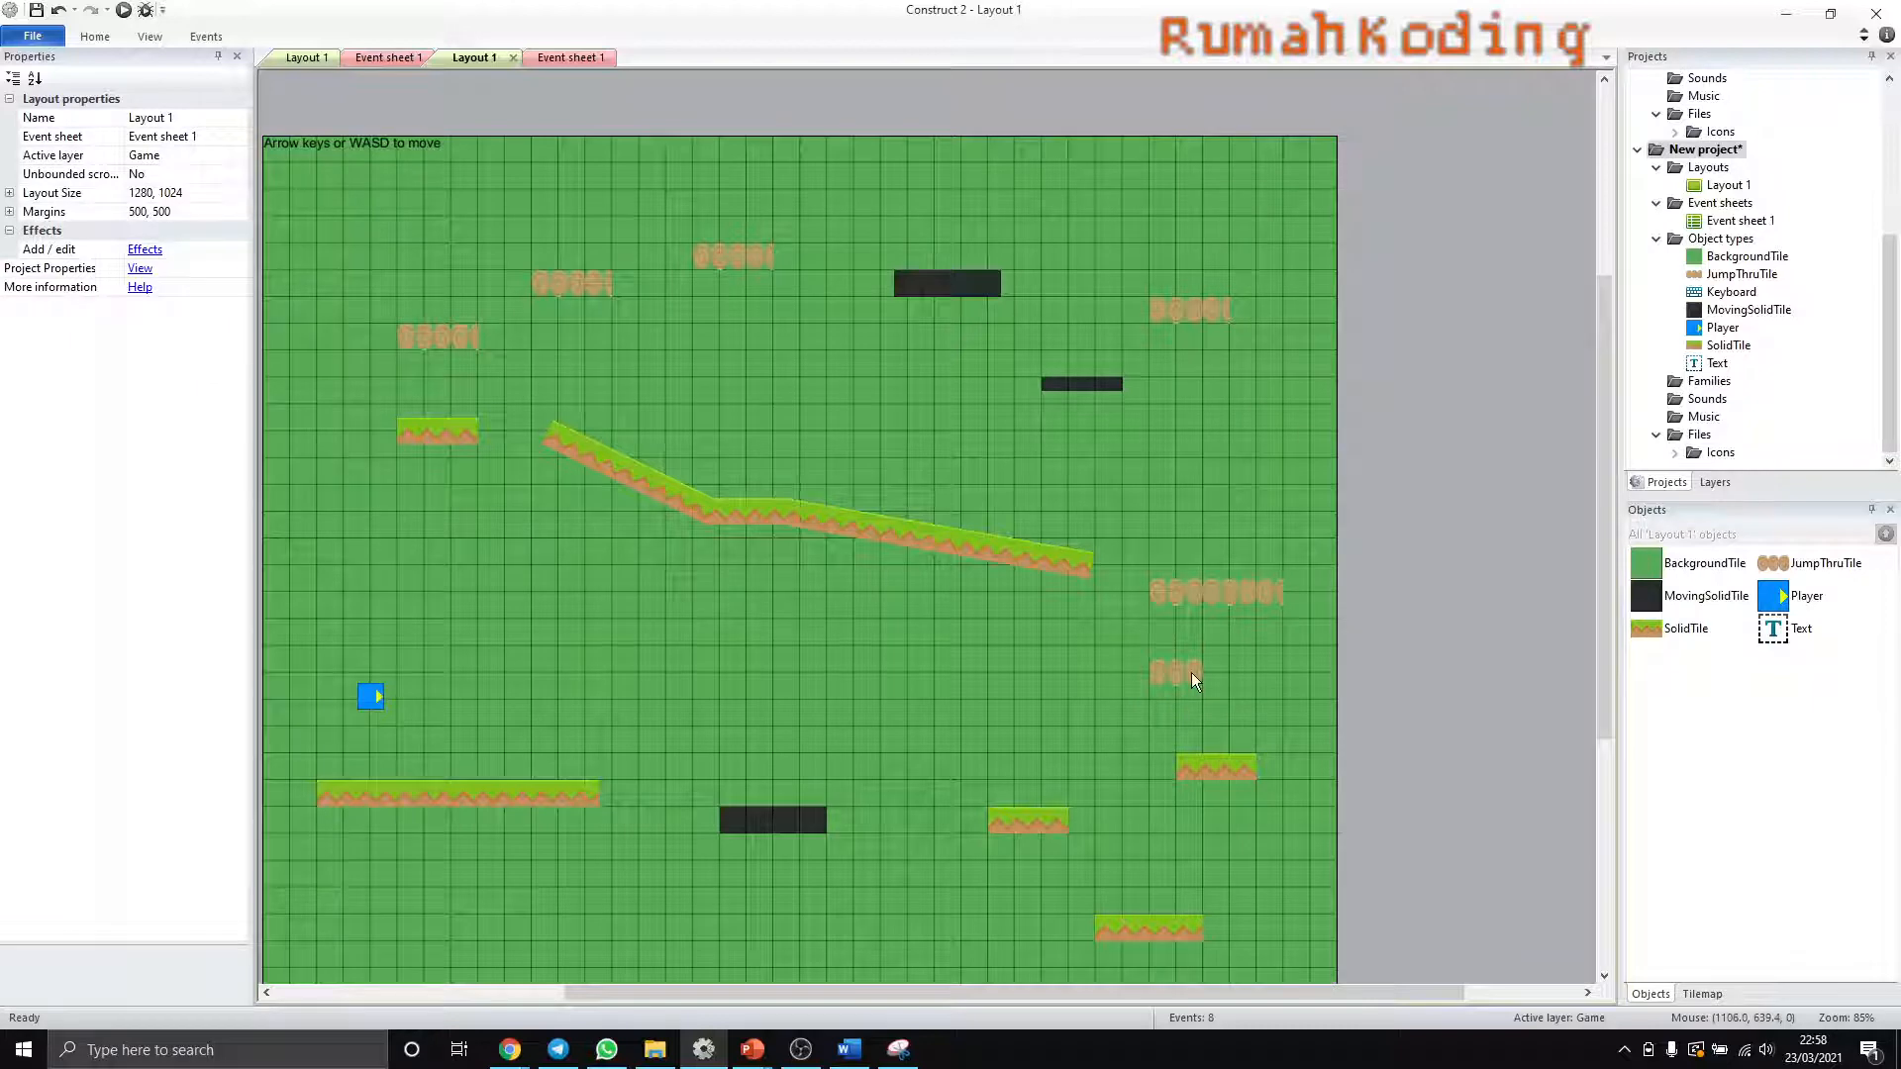
left_click(1224, 595)
left_click_drag(1142, 594, 1206, 594)
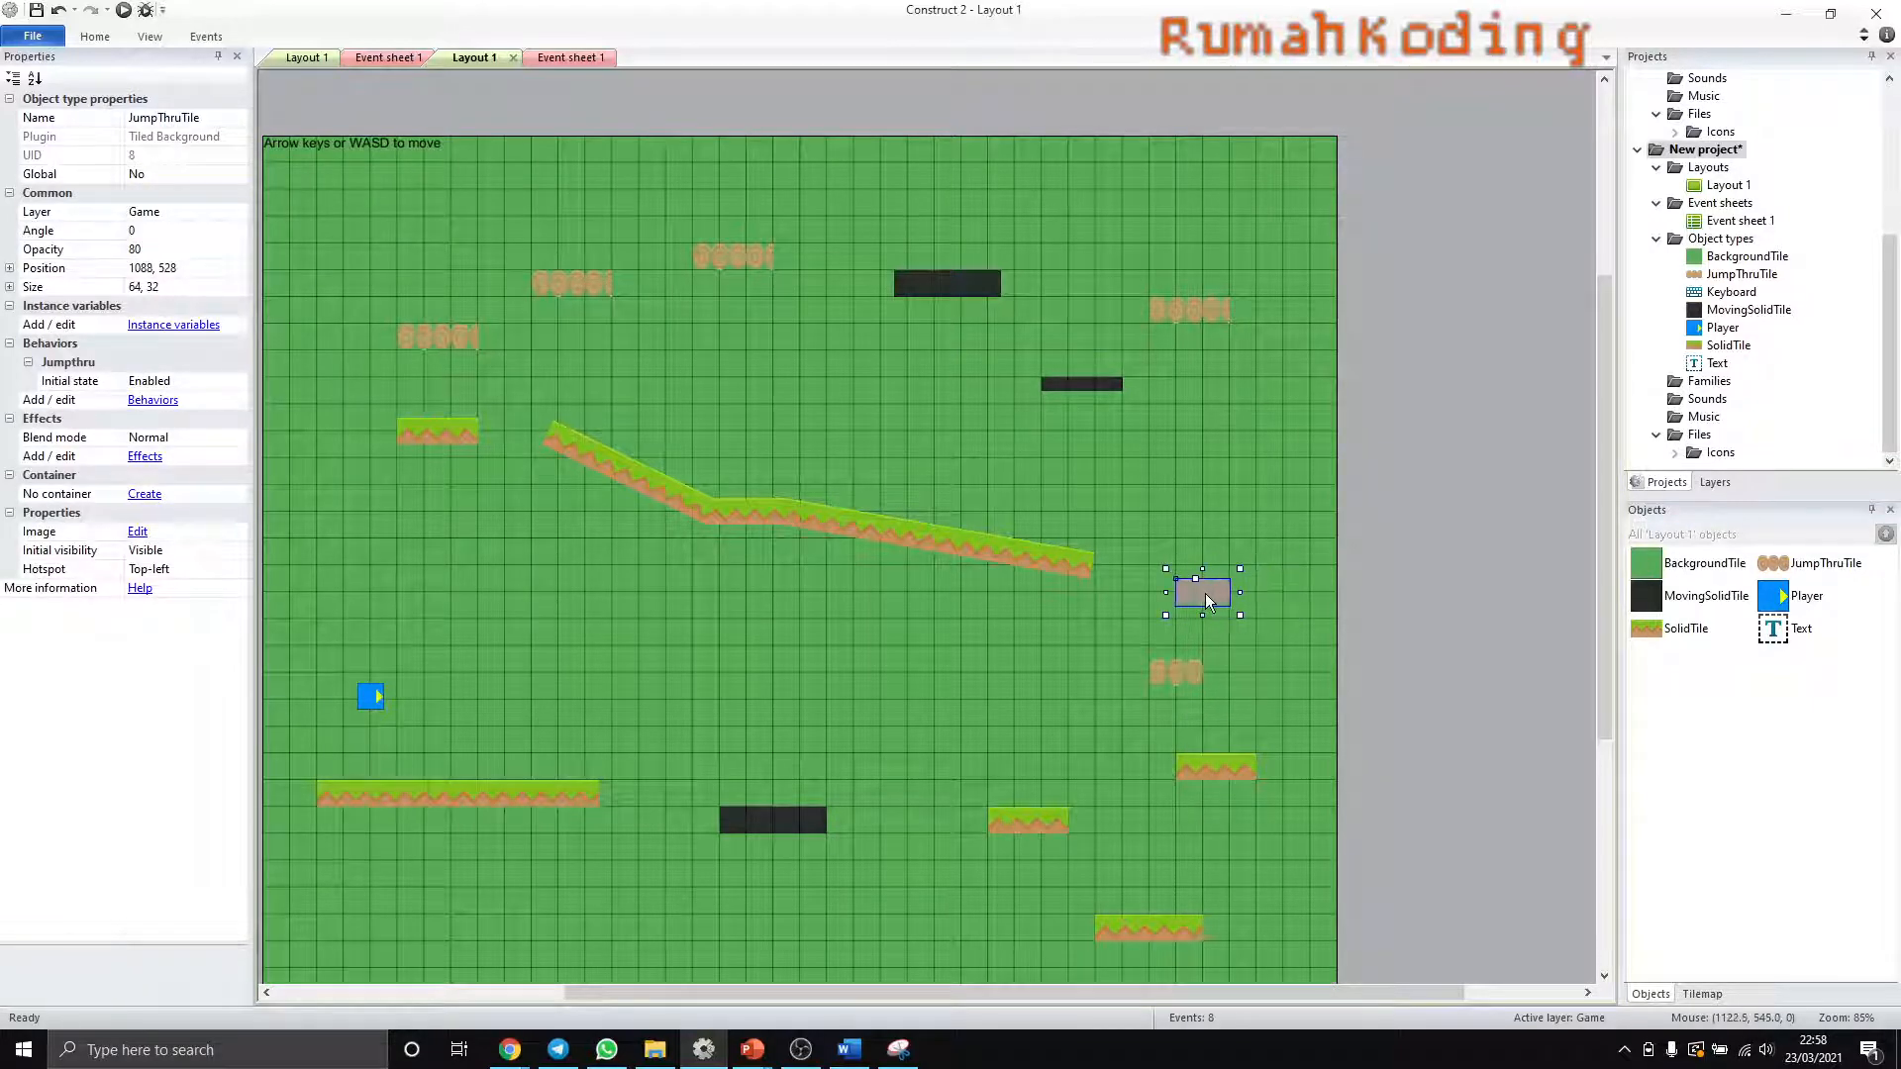
left_click(1188, 674)
left_click_drag(1204, 673, 1261, 675)
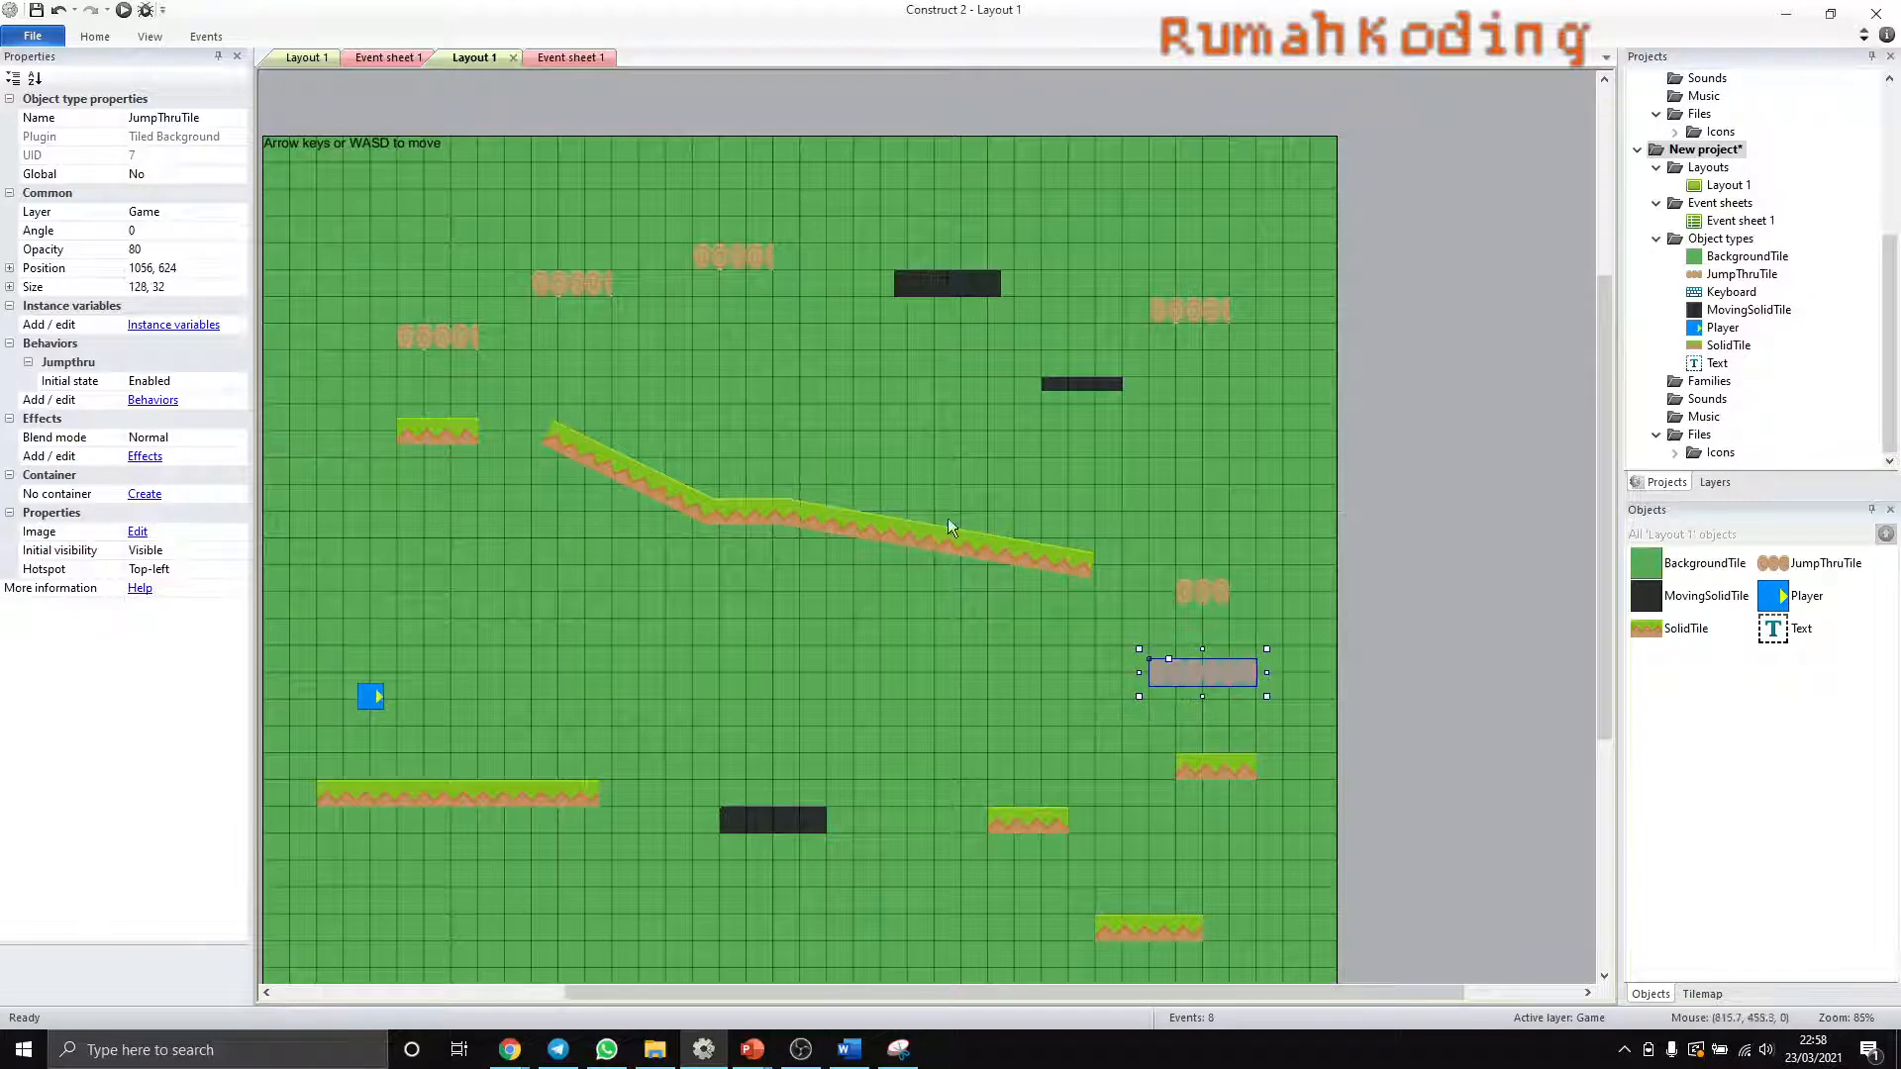
- Resize the three upper-left JumpThruTile platforms to whole logs: the outer two six logs wide, the middle one three logs wide and shifted slightly right
left_click(751, 259)
left_click_drag(780, 257, 811, 258)
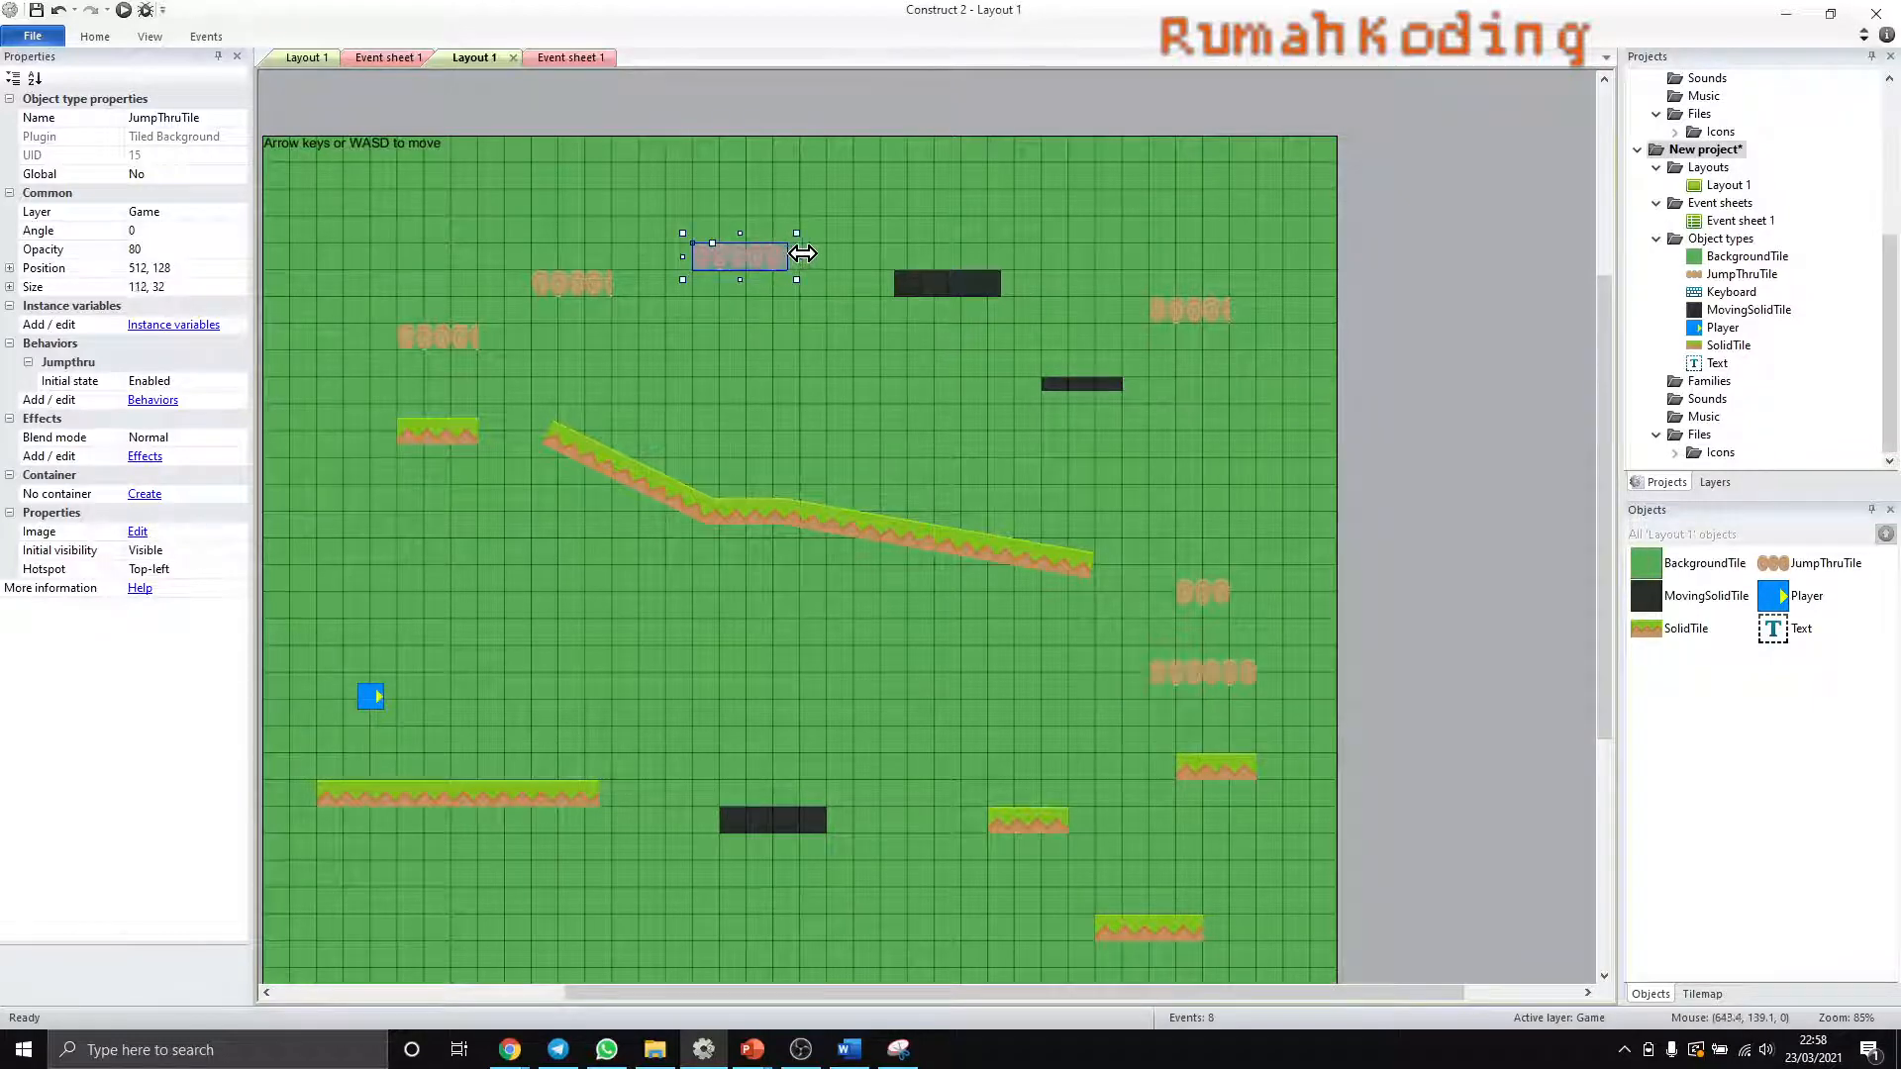
left_click(575, 285)
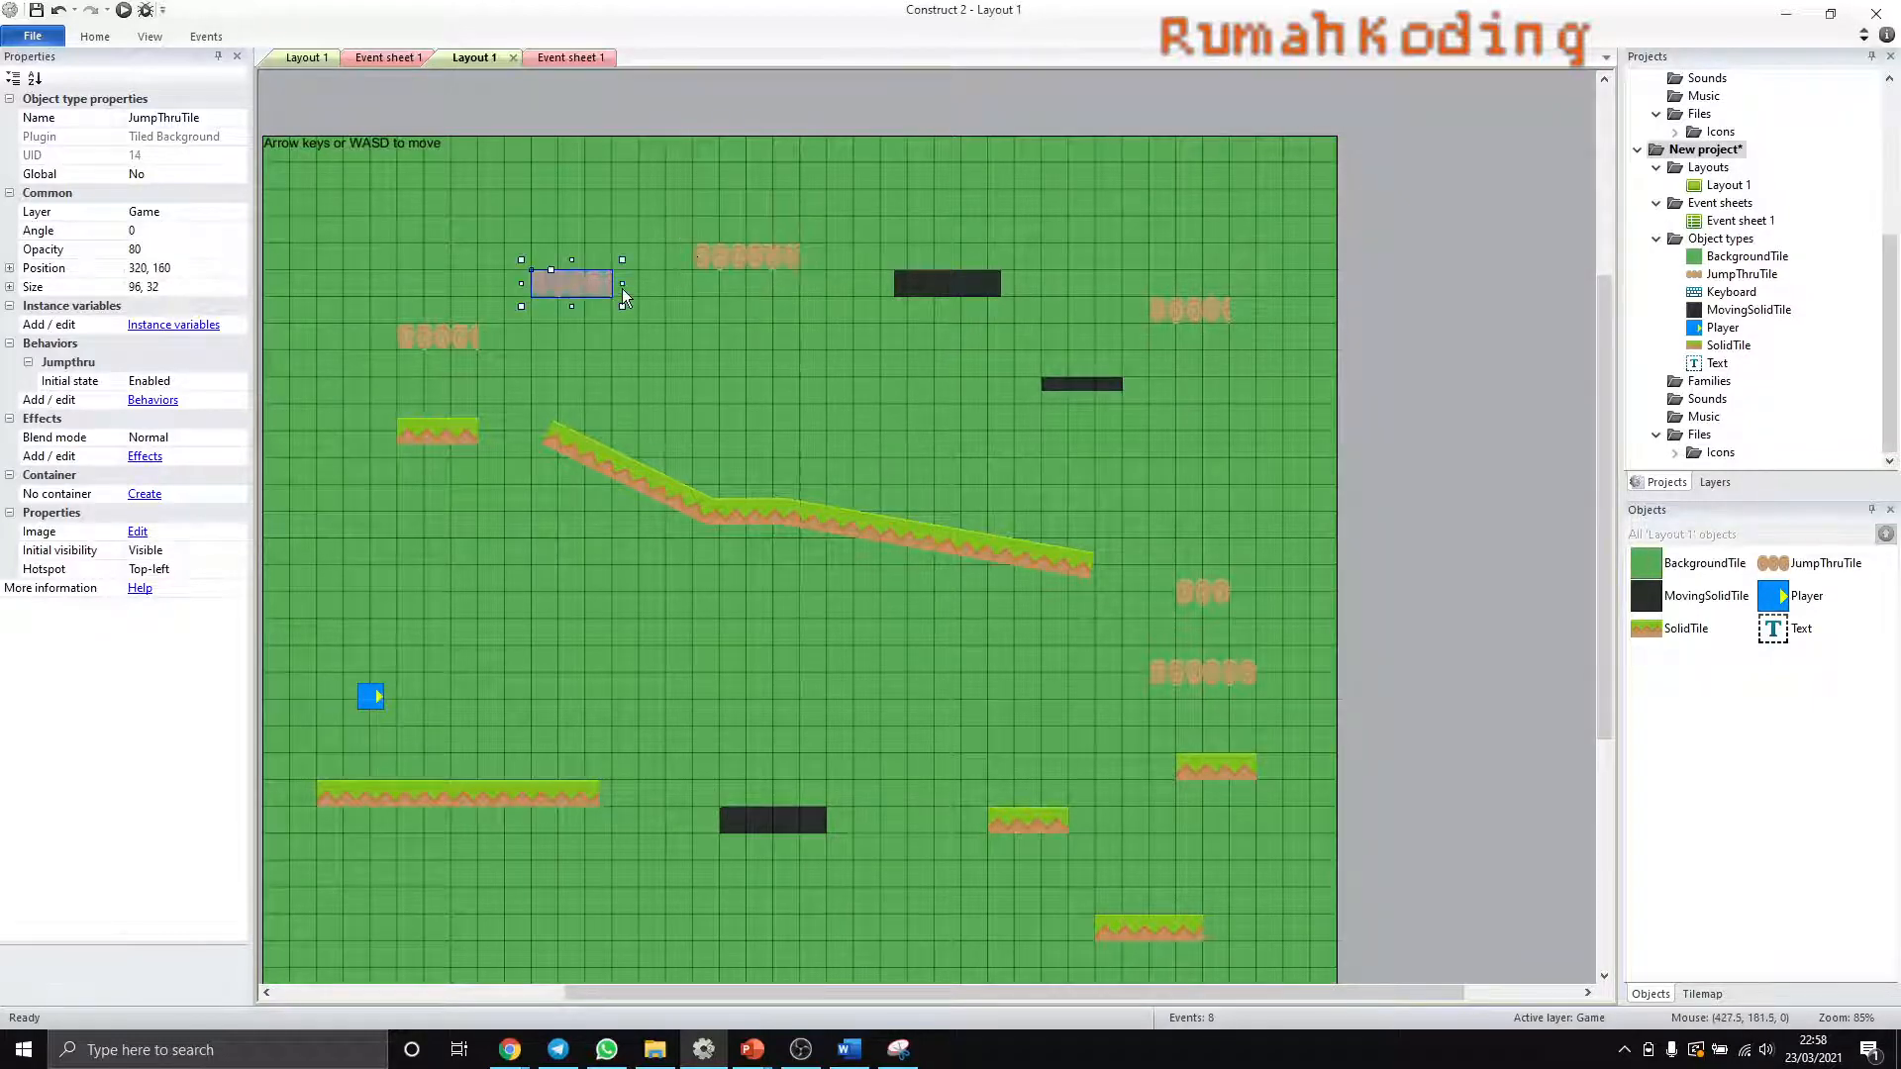
mouse_move(622, 284)
left_mouse_down()
mouse_move(572, 295)
mouse_move(611, 286)
left_mouse_up()
left_click(453, 339)
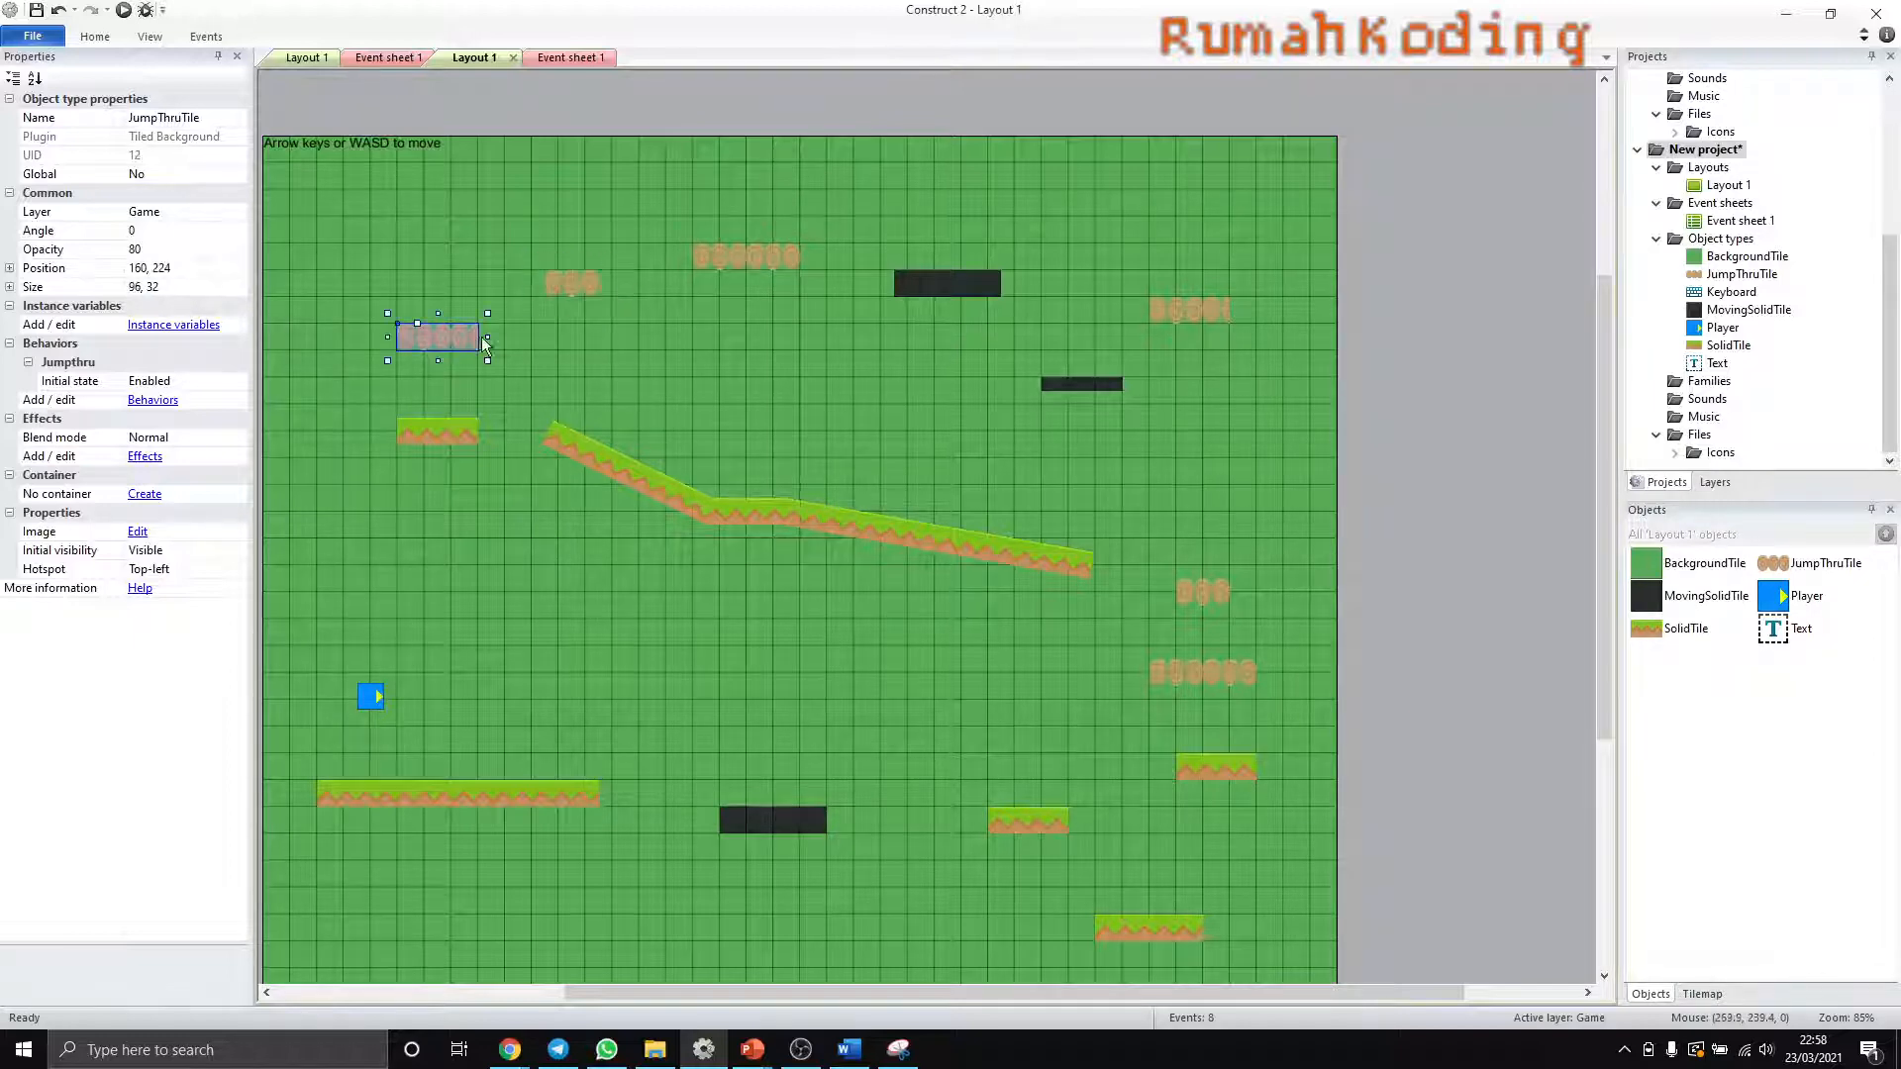
left_click_drag(485, 337, 515, 337)
left_click_drag(587, 285, 600, 285)
- Widen the upper-right JumpThruTile platform to six whole logs and deselect it
left_click(1212, 311)
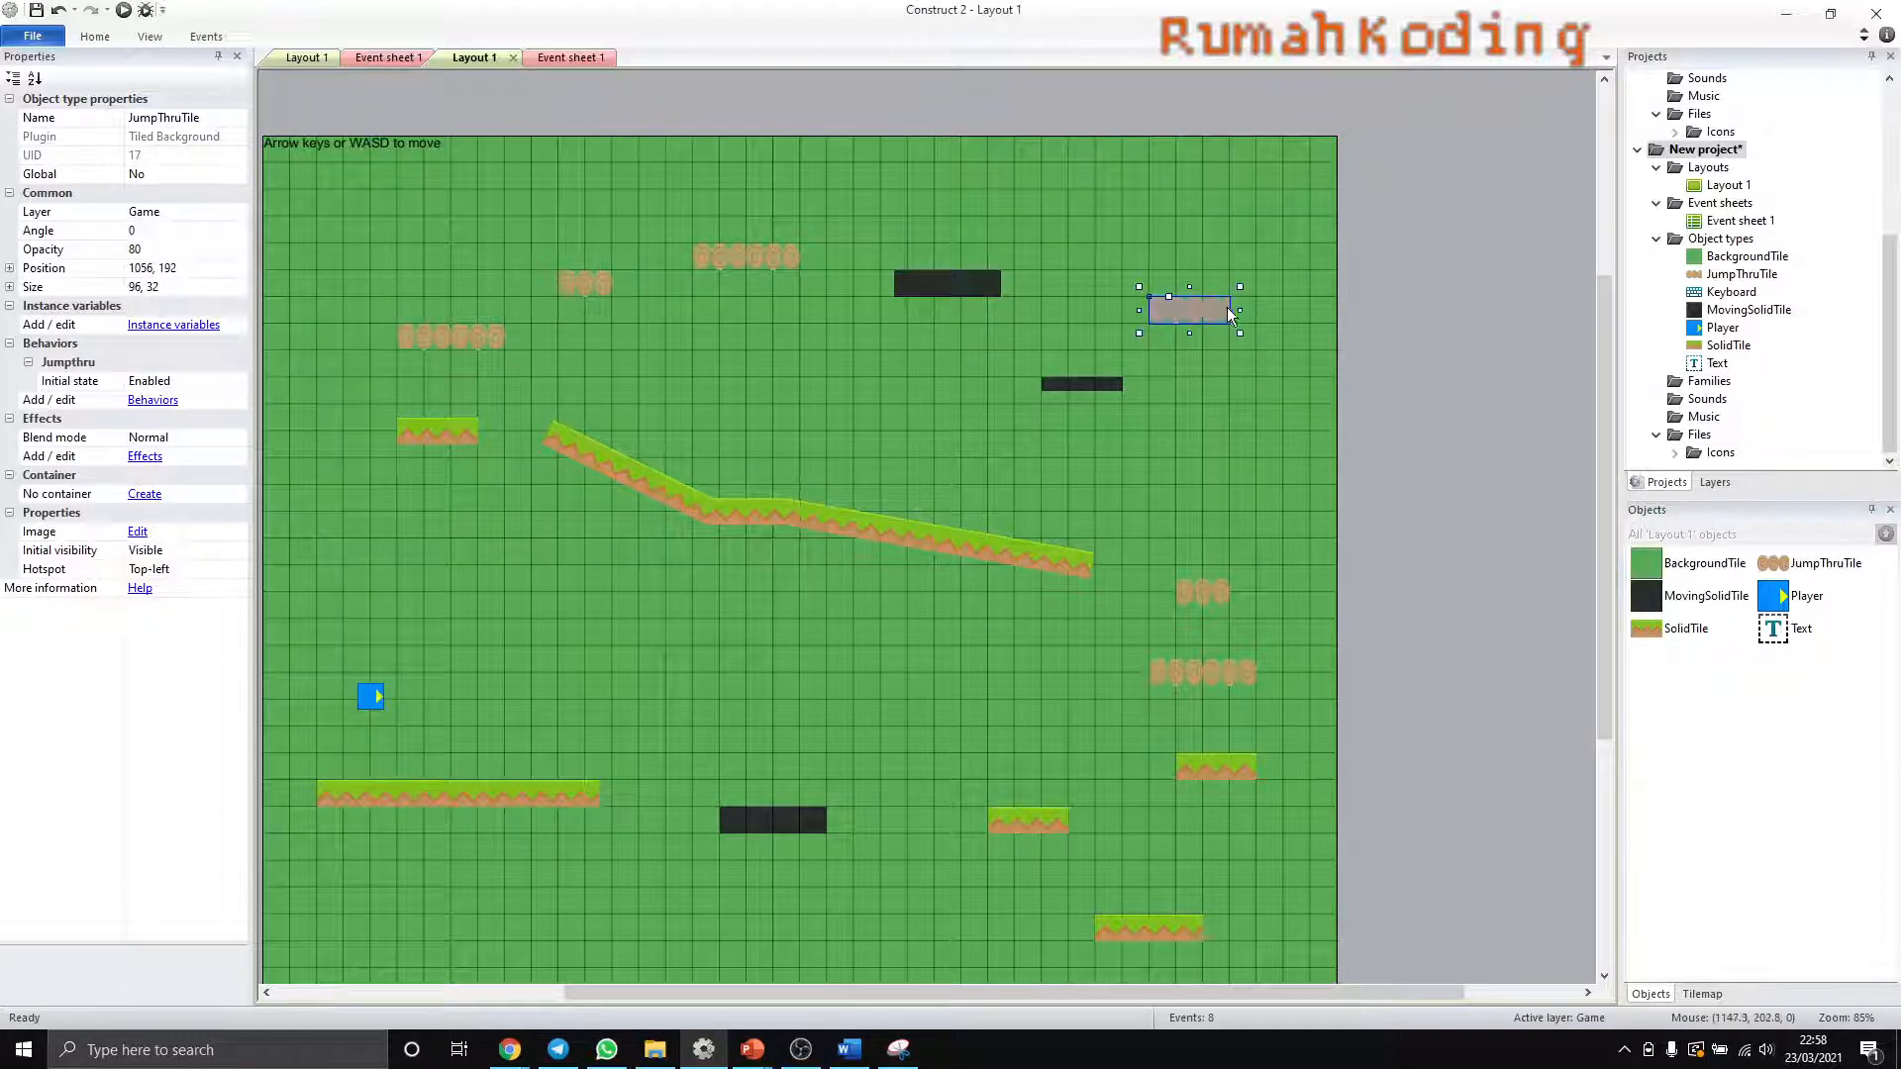
mouse_move(1239, 312)
left_mouse_down()
mouse_move(1279, 313)
mouse_move(1264, 314)
left_mouse_up()
left_click(1216, 400)
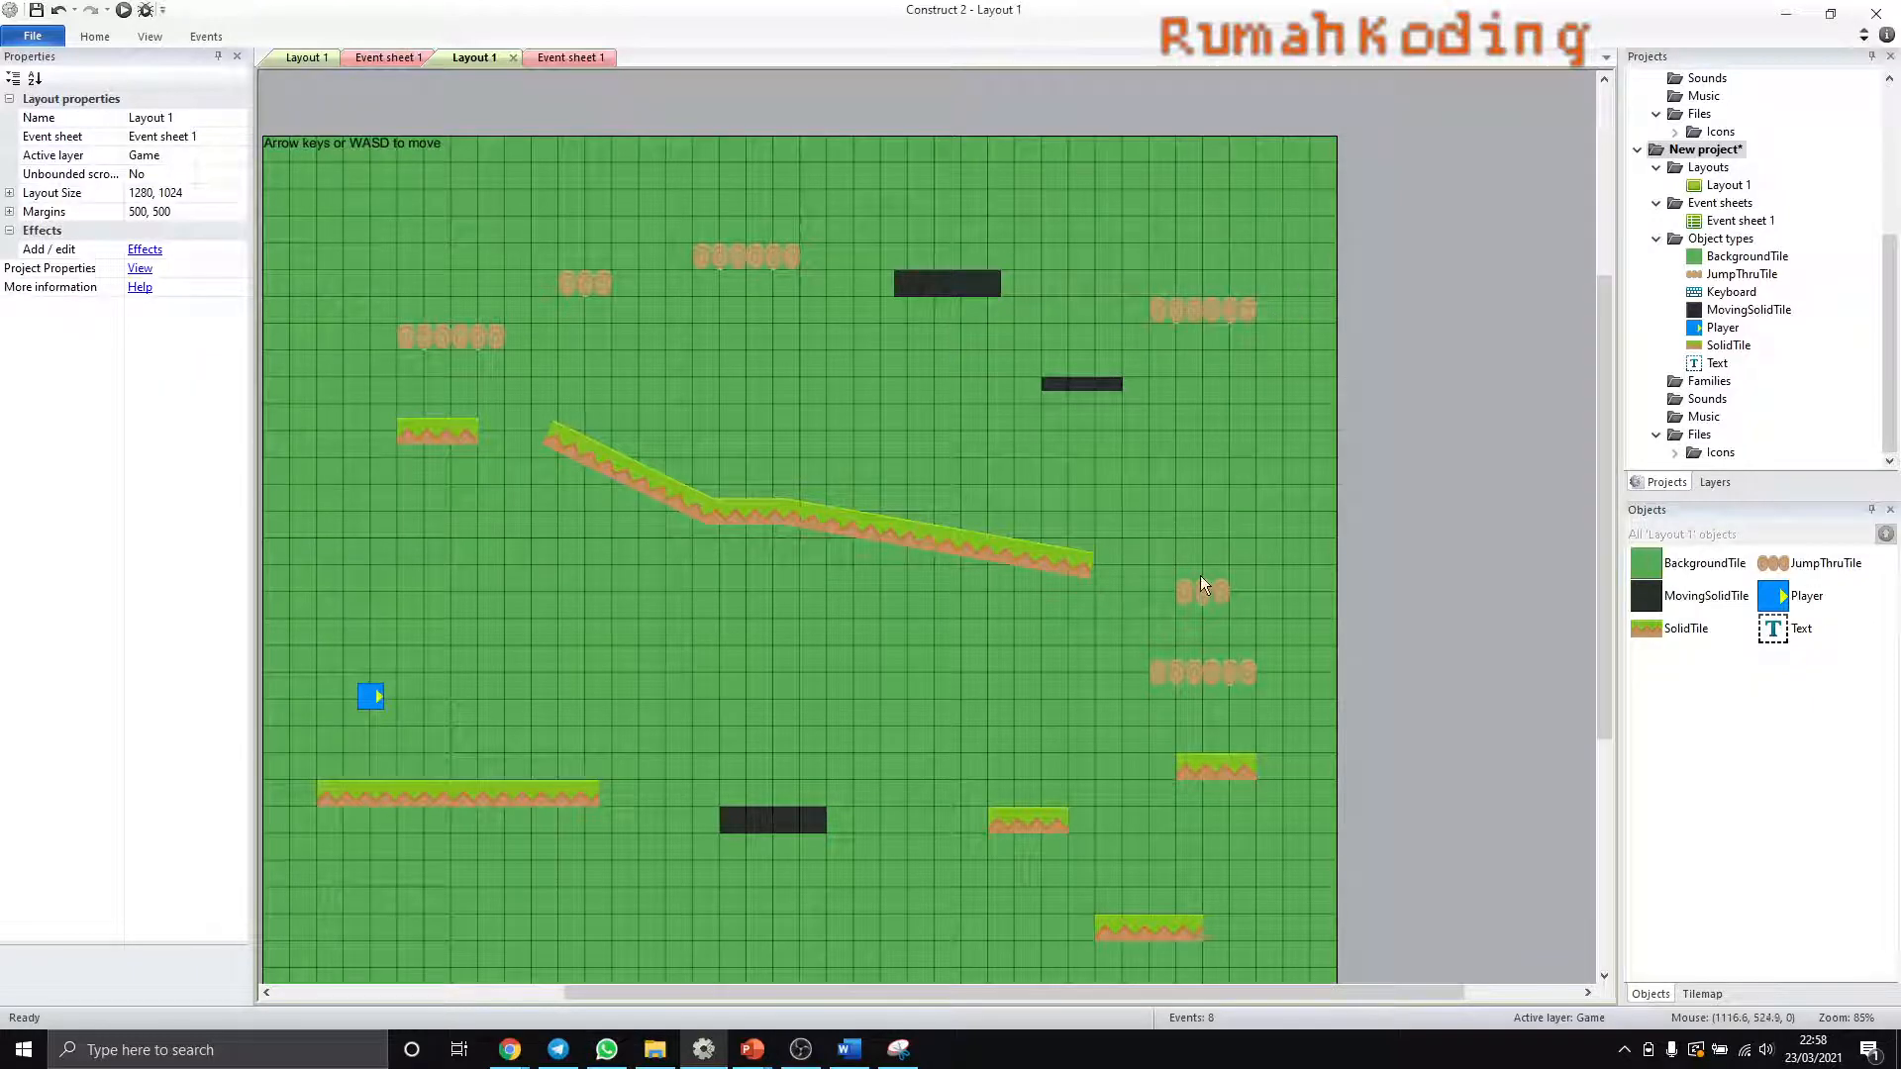
- Open the MovingSolidTile image for editing and load bridge.png from the Tiles folder into it
left_click(948, 277)
left_click(1766, 298)
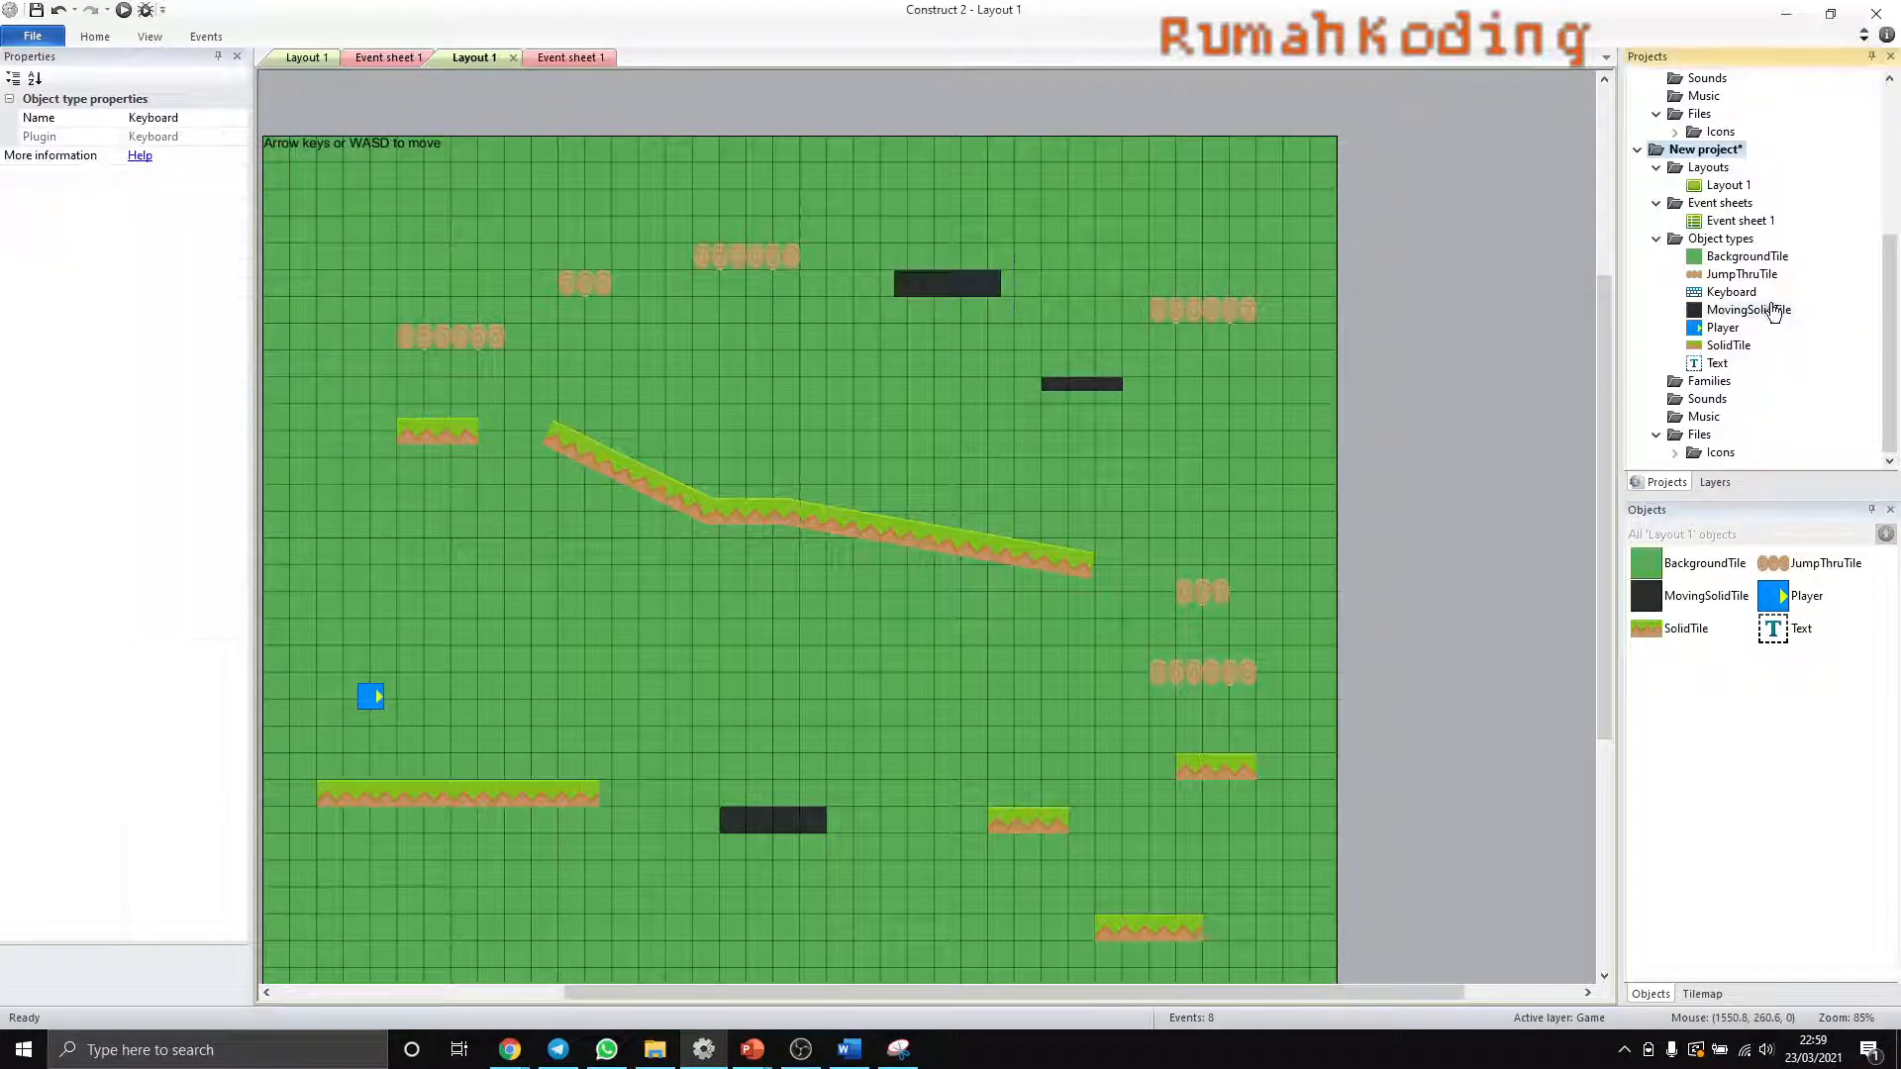
left_click(1771, 315)
double_click(1761, 317)
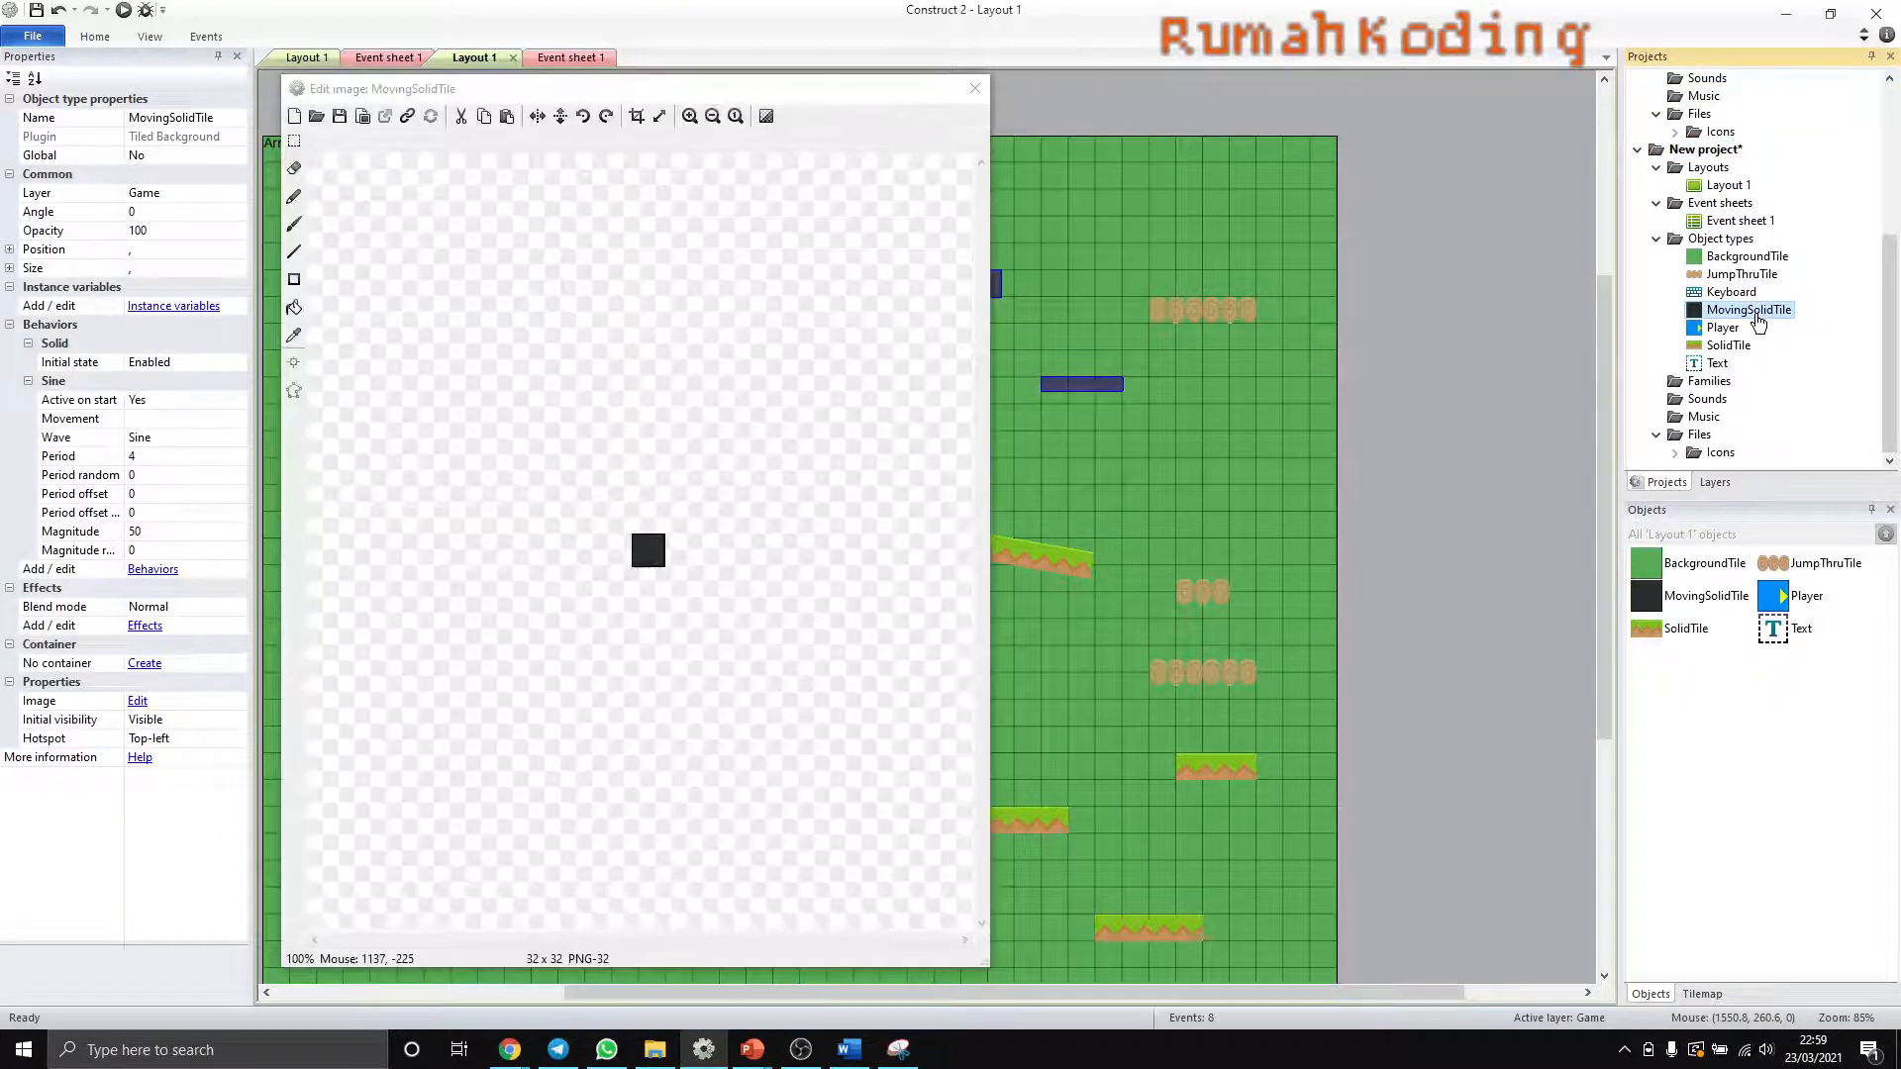
left_click(317, 119)
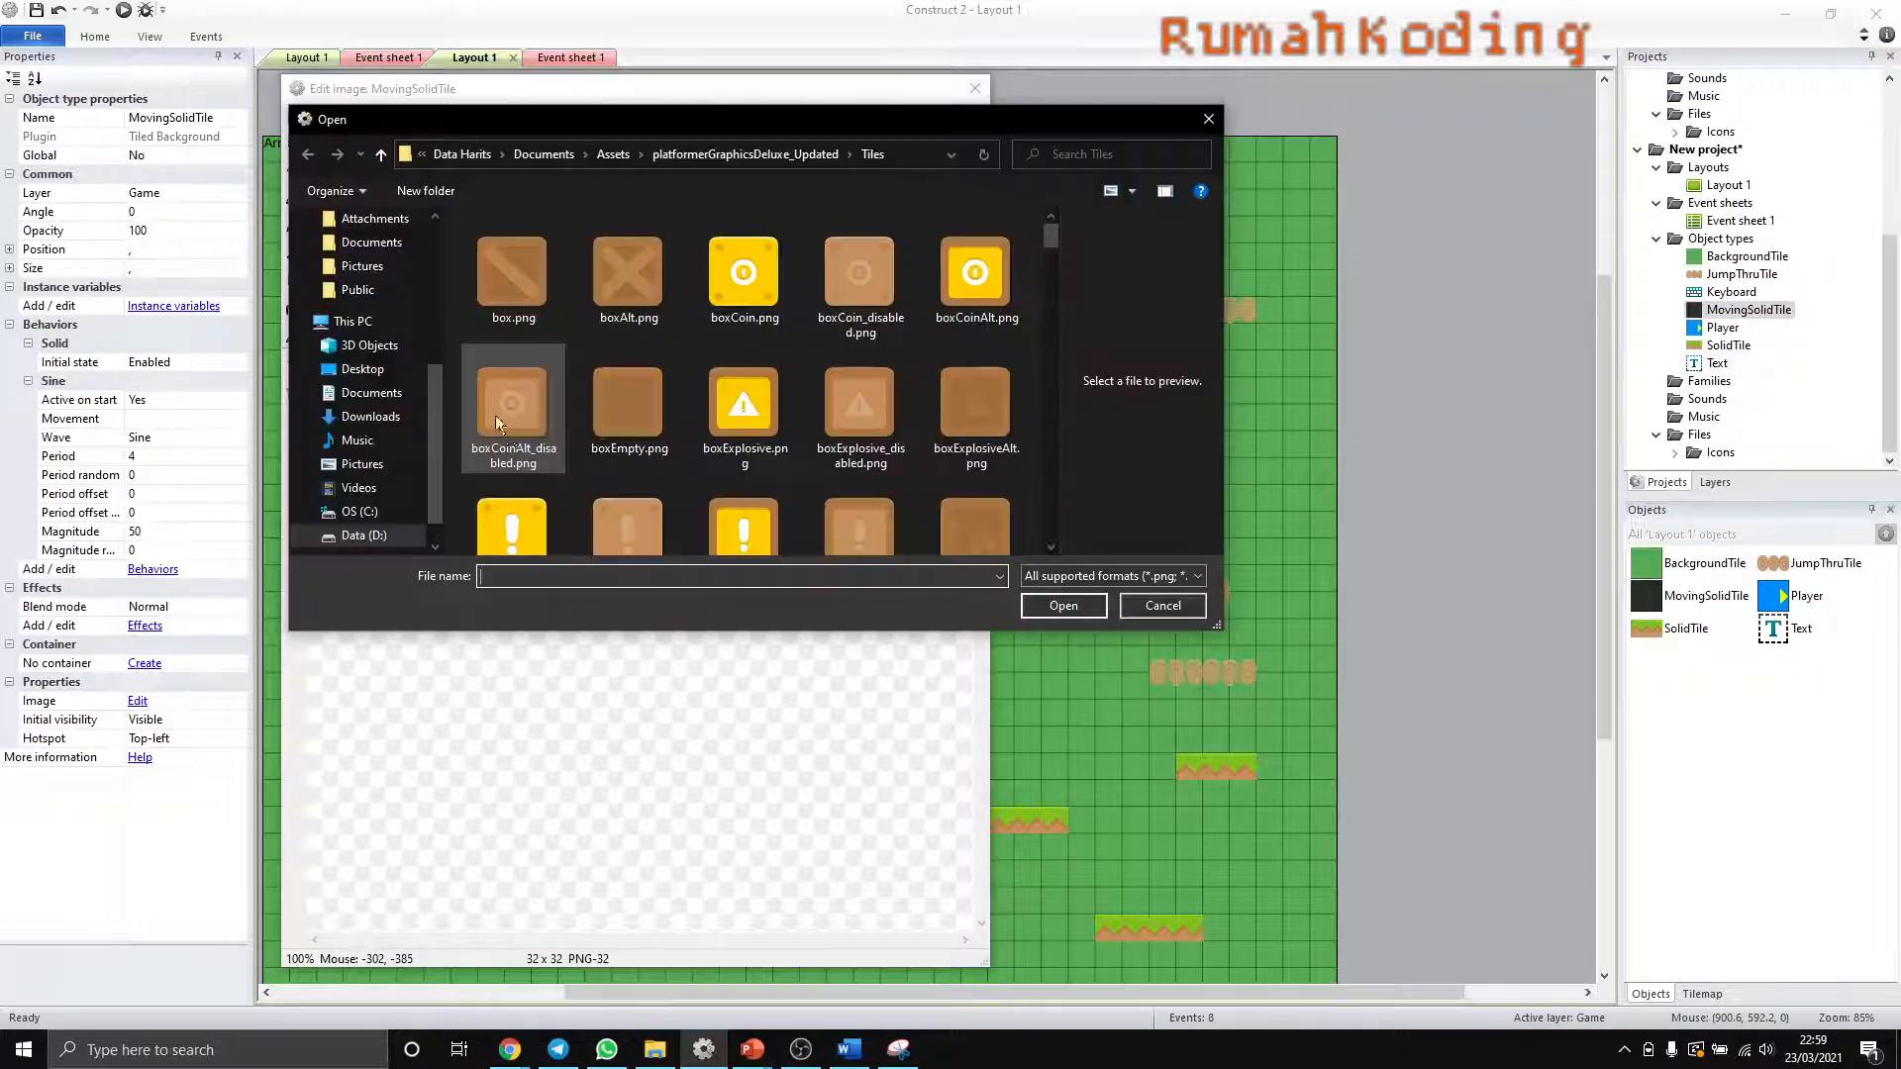
scroll(644, 394, "down", 3)
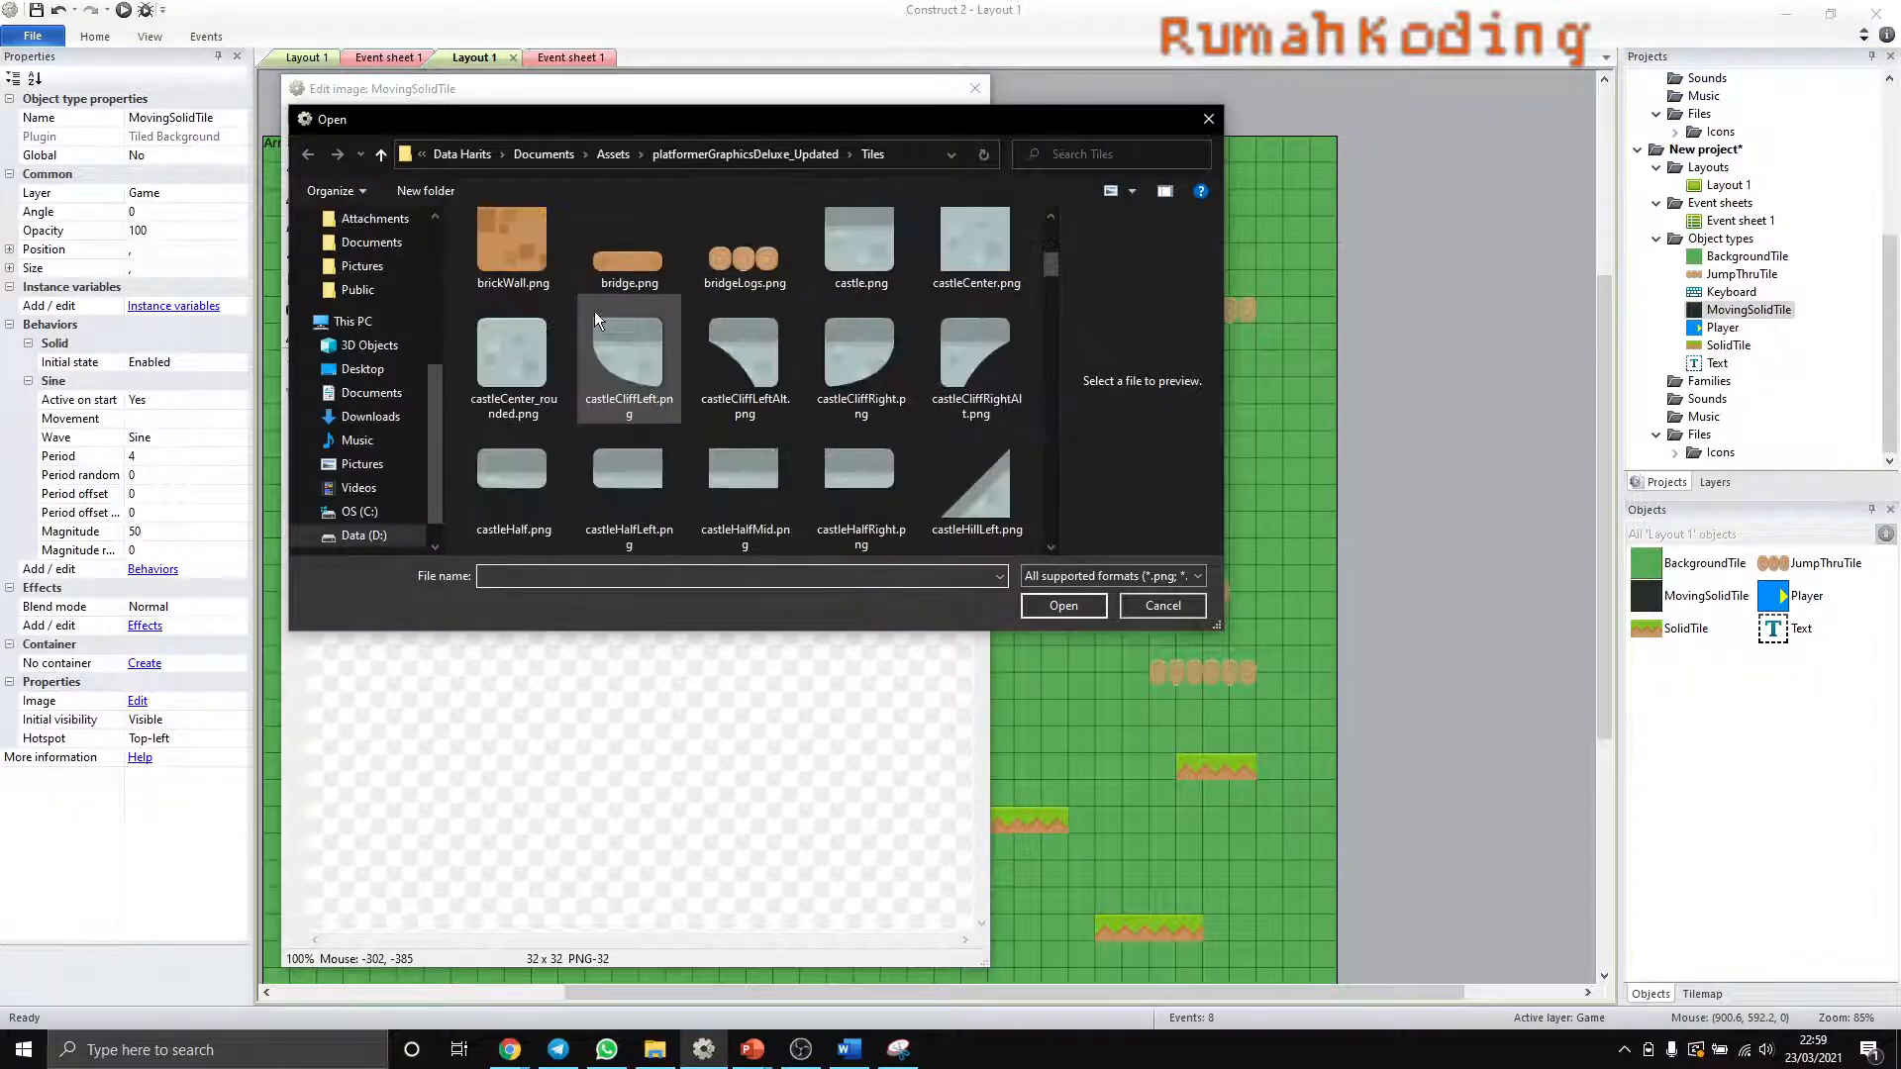
scroll(604, 288, "up", 1)
left_click(621, 247)
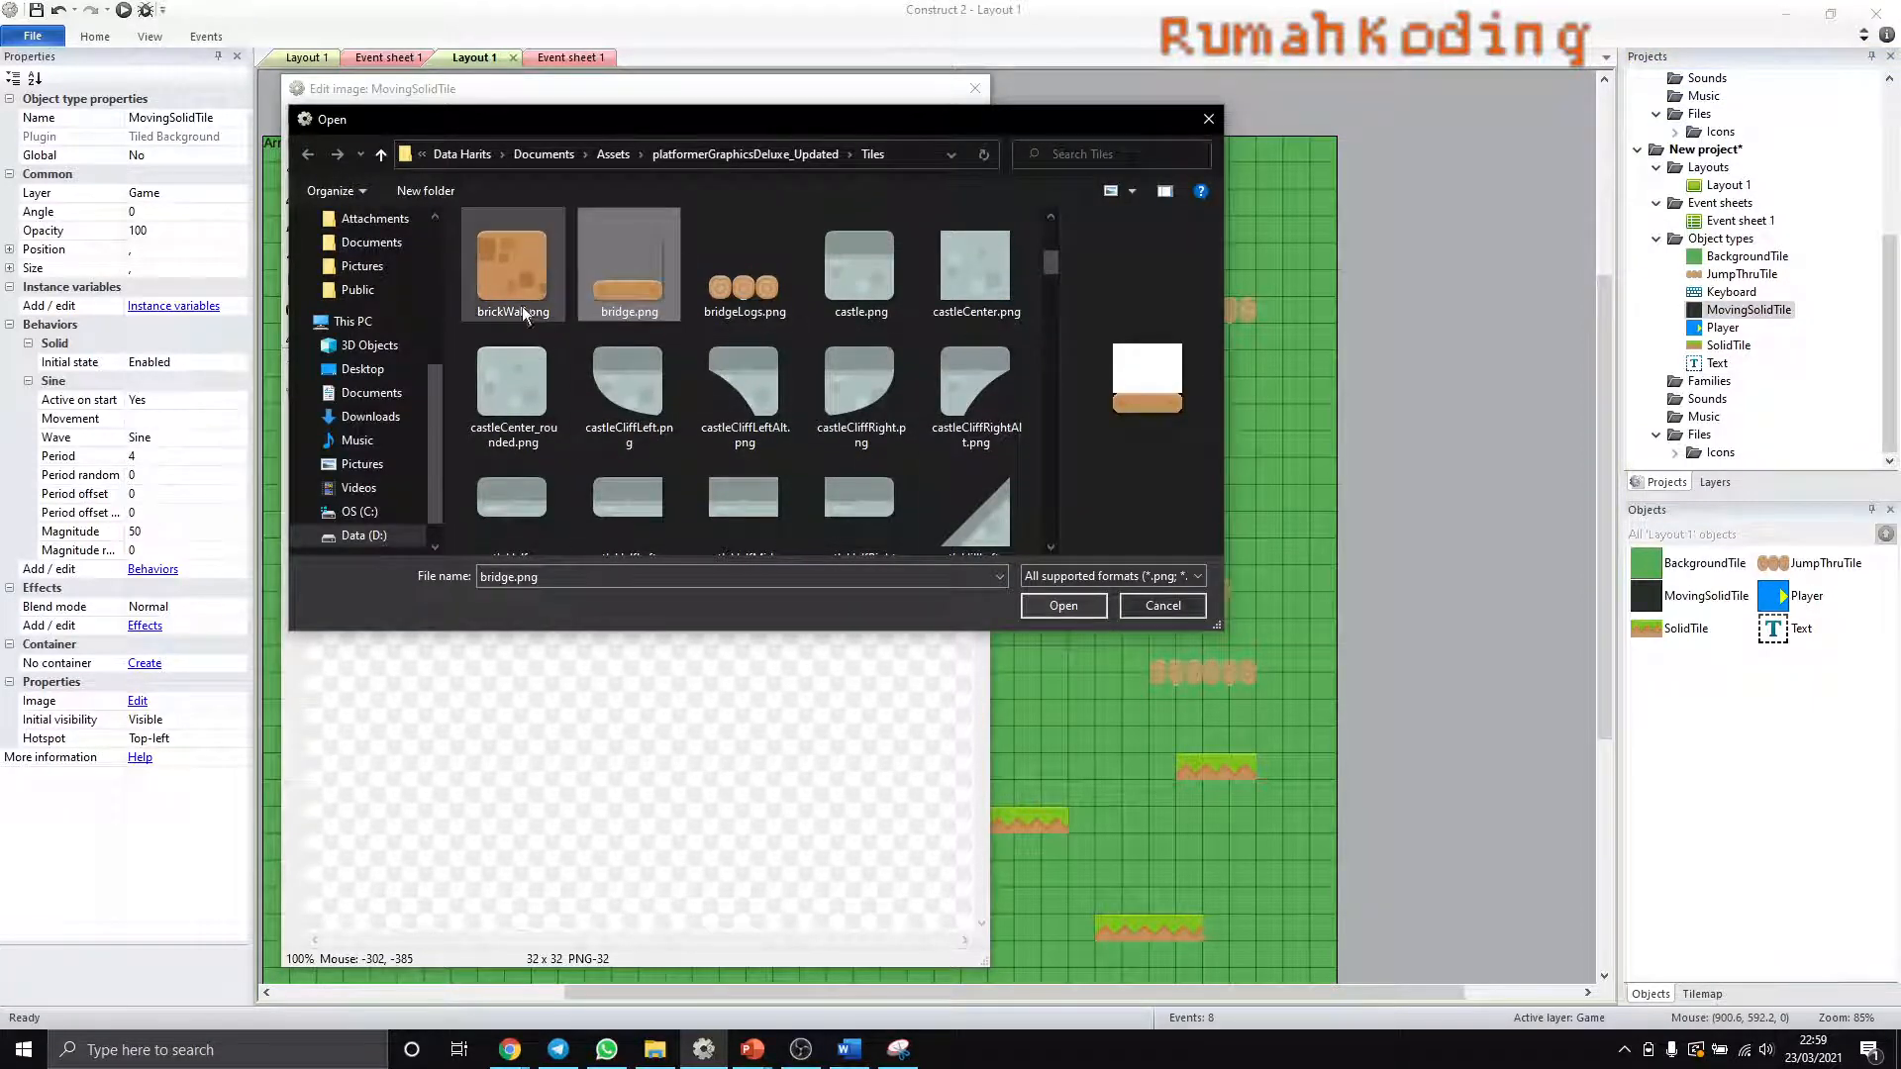
left_click(478, 282)
left_click(610, 295)
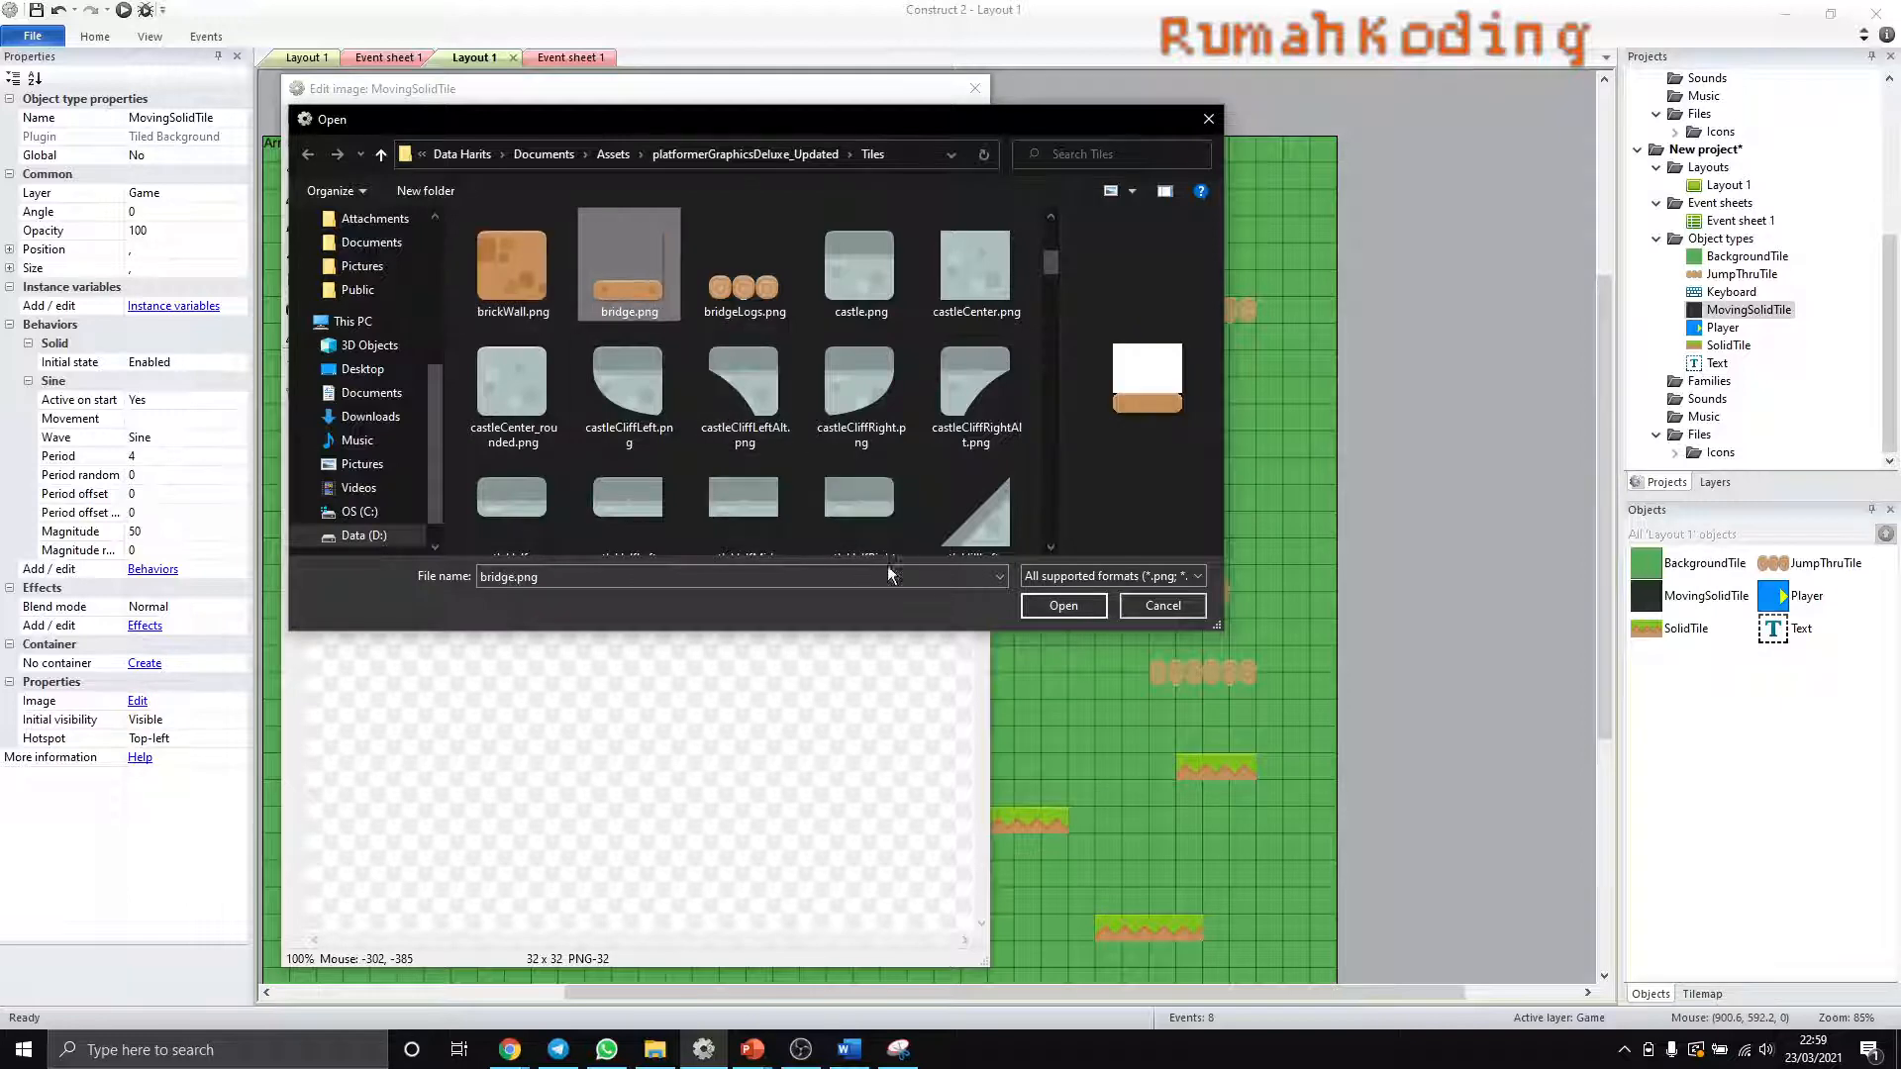
left_click(1062, 605)
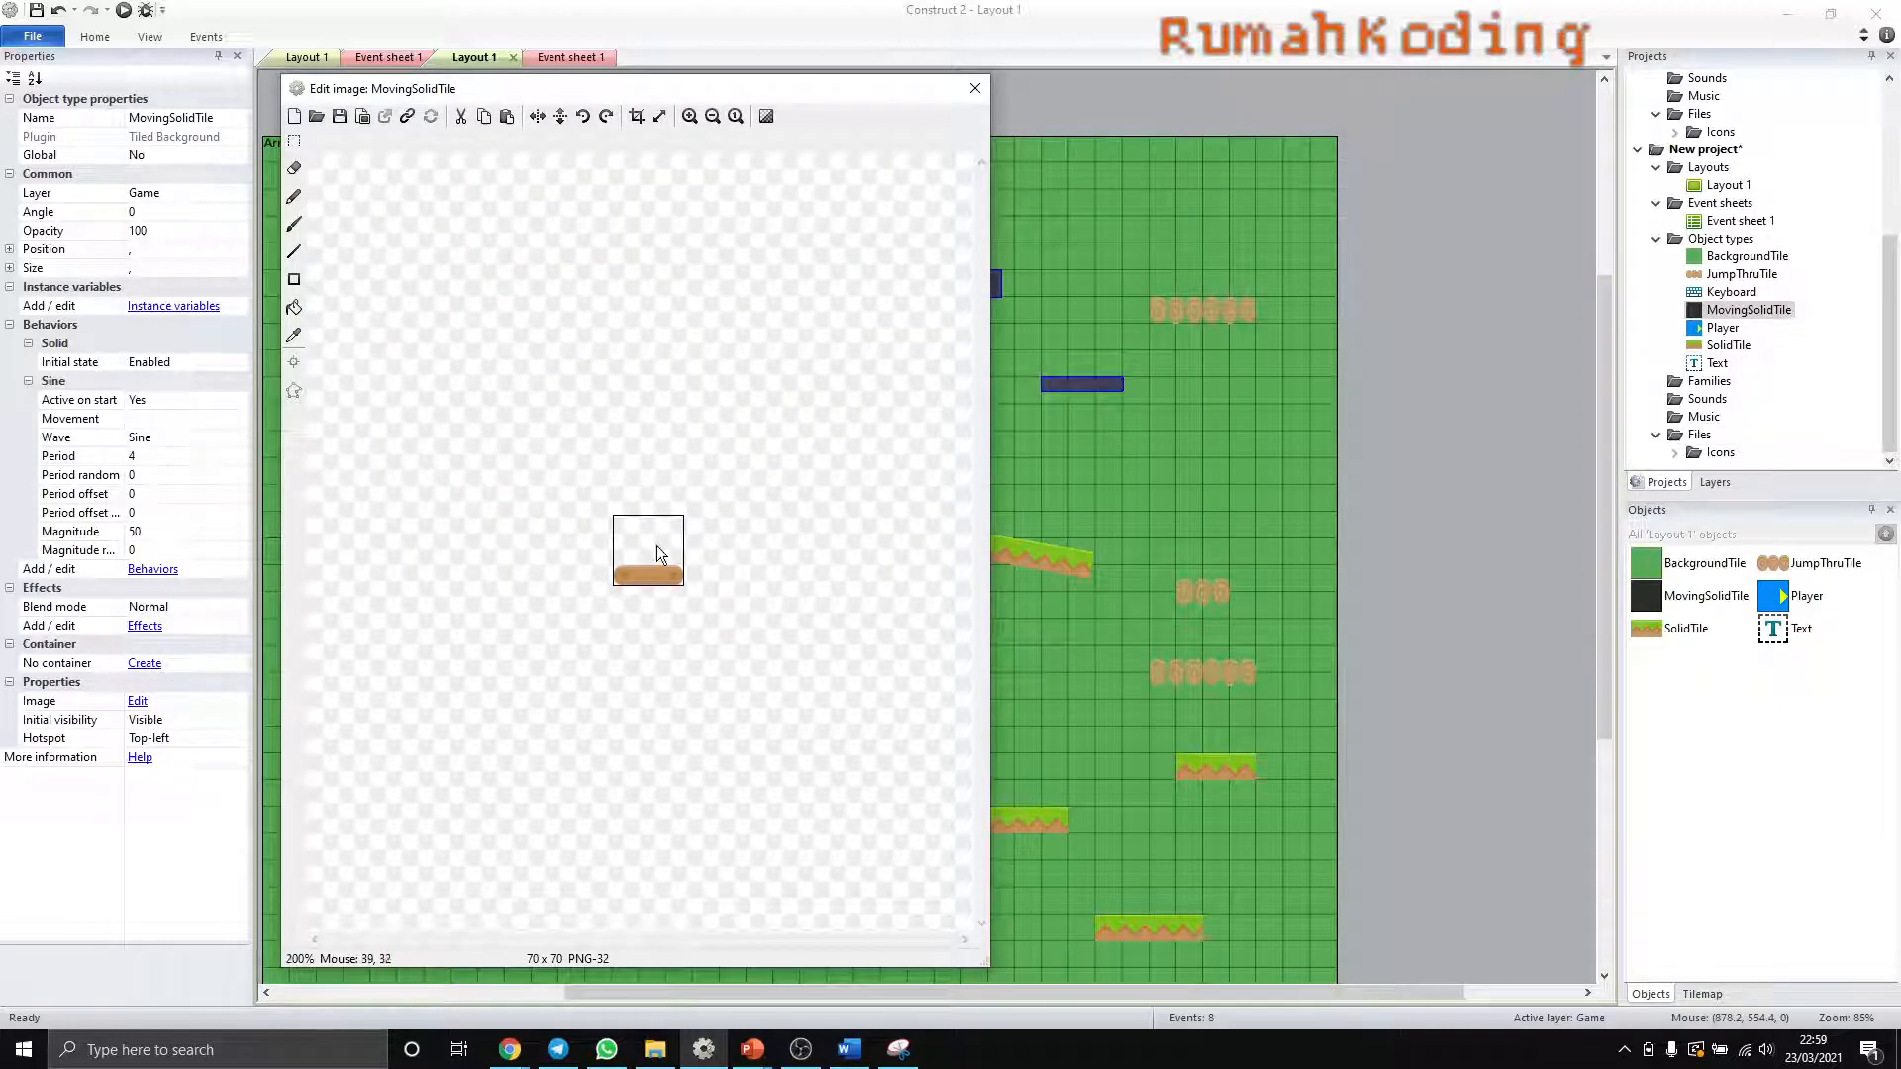
- Crop the transparent area off the MovingSolidTile bridge image, stretch it to 64 by 32 pixels, and close the image editor
scroll(656, 545, "up", 3, "ctrl")
left_click(636, 116)
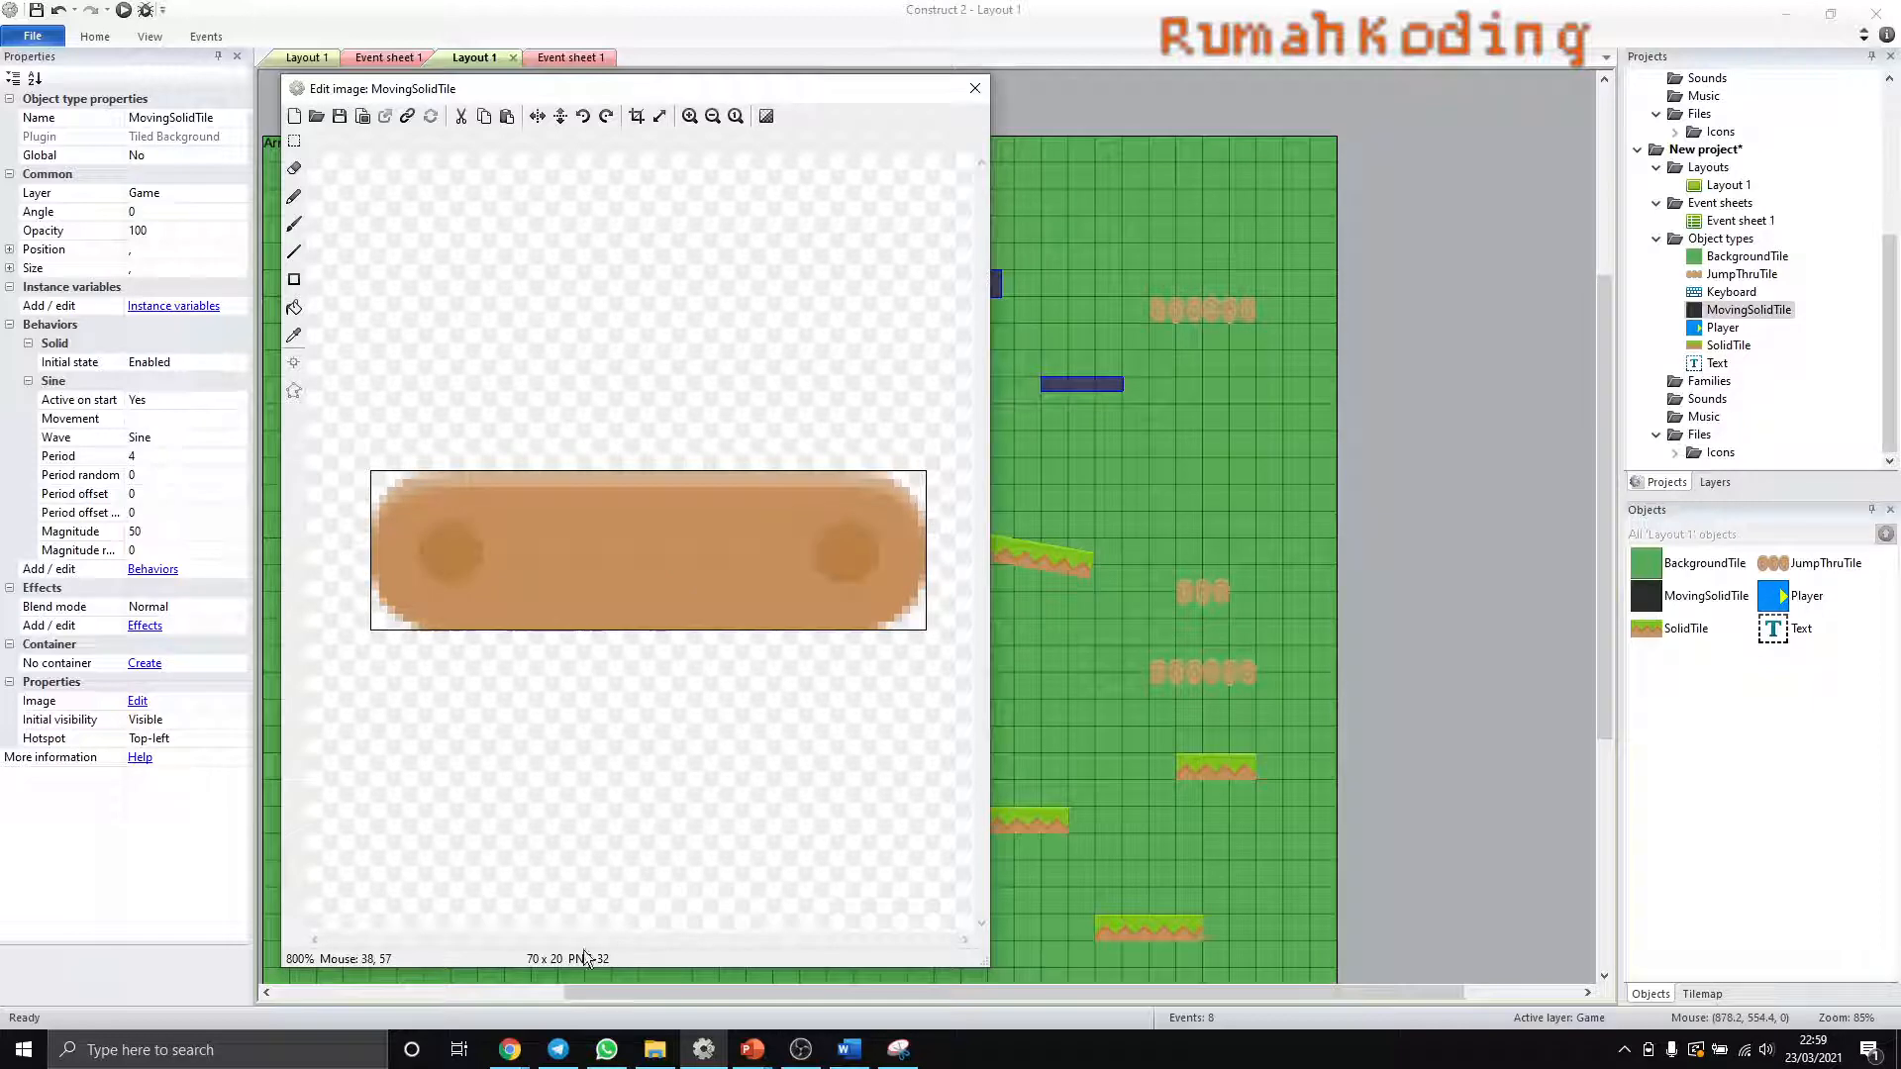
left_click(659, 116)
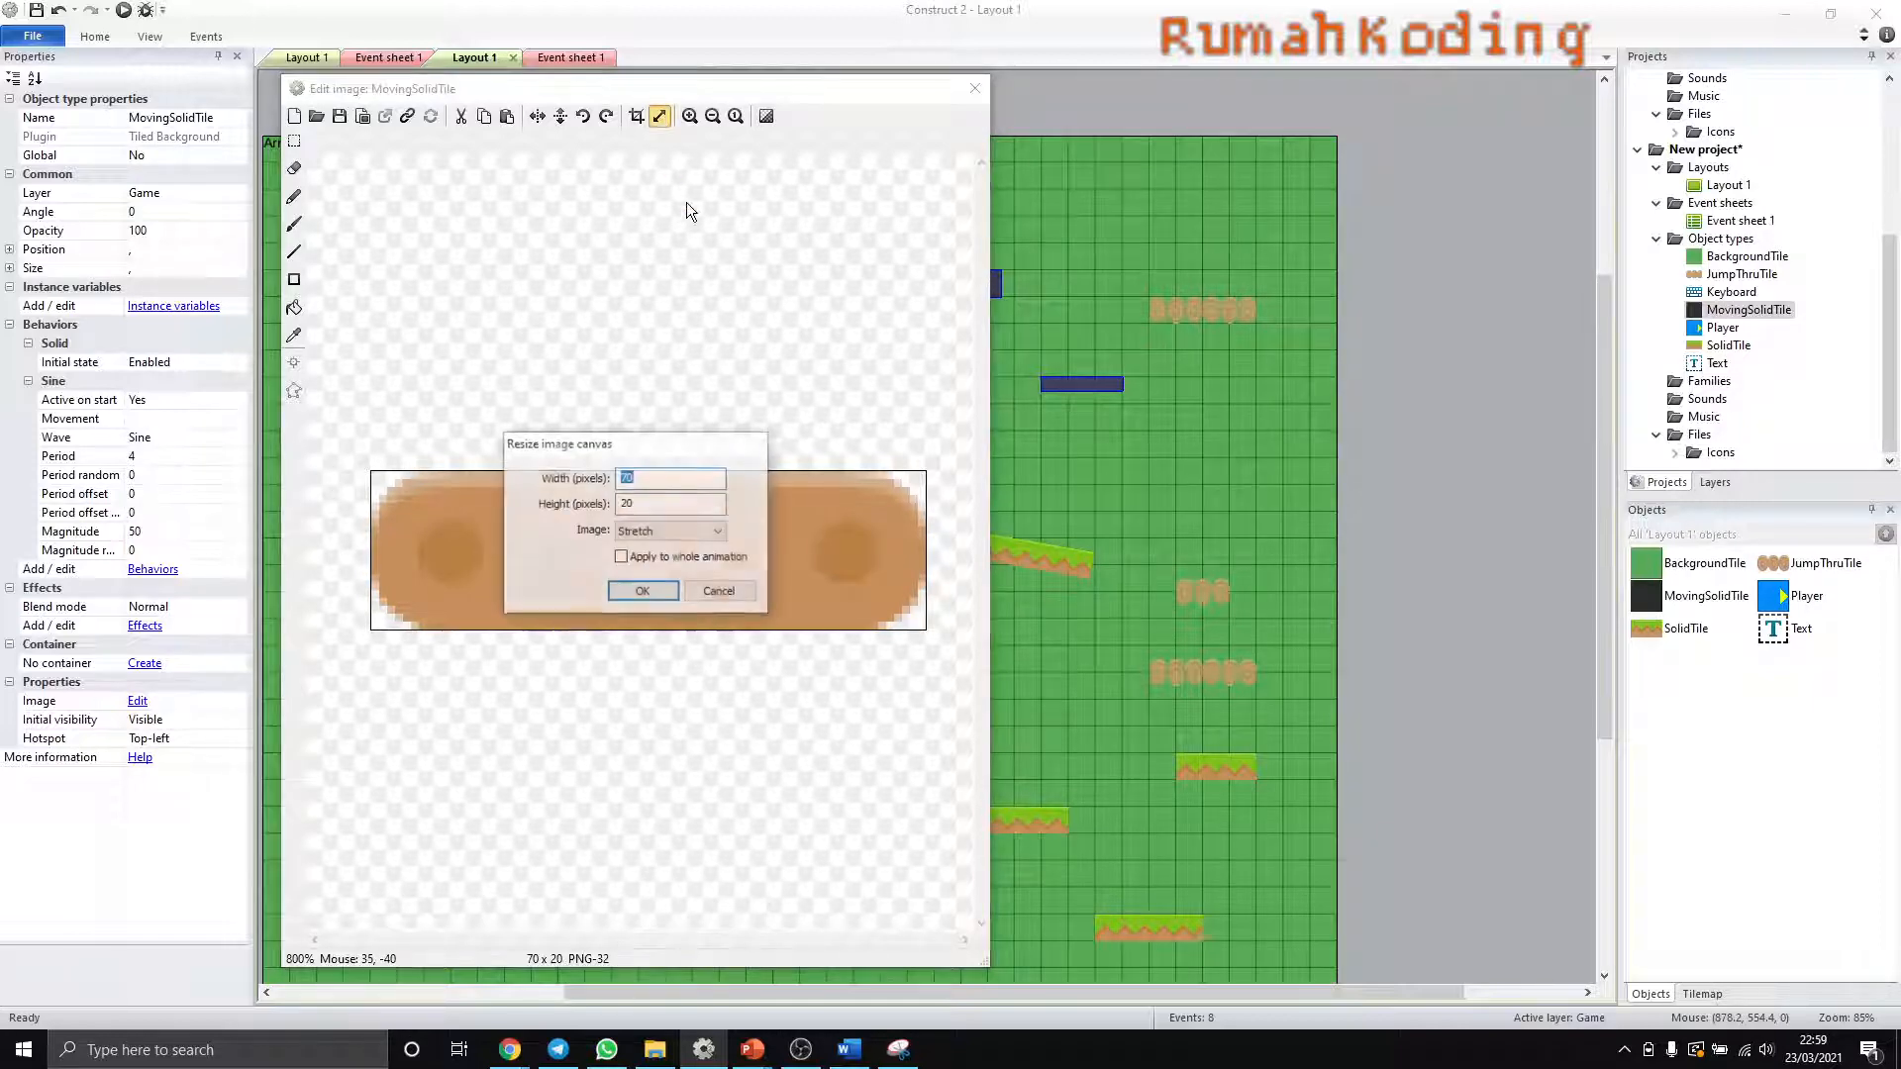
key("Tab")
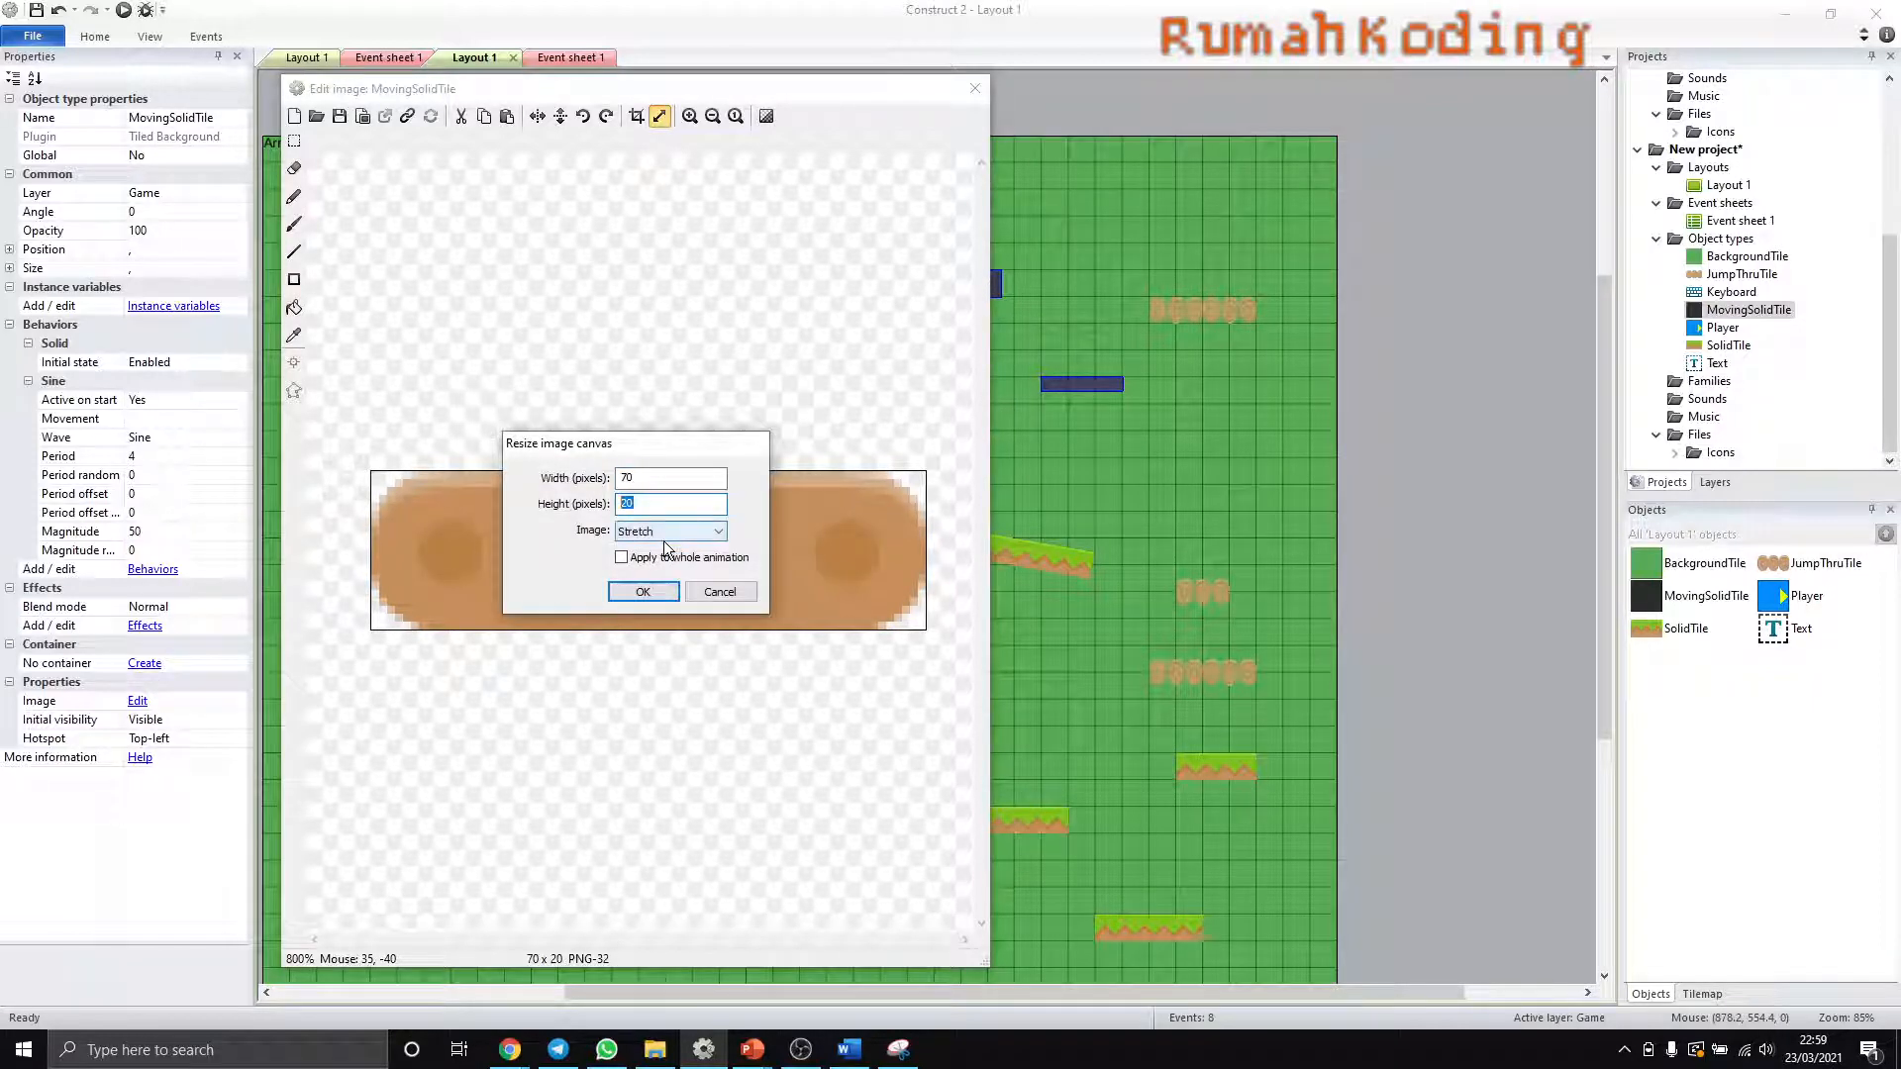
type("32")
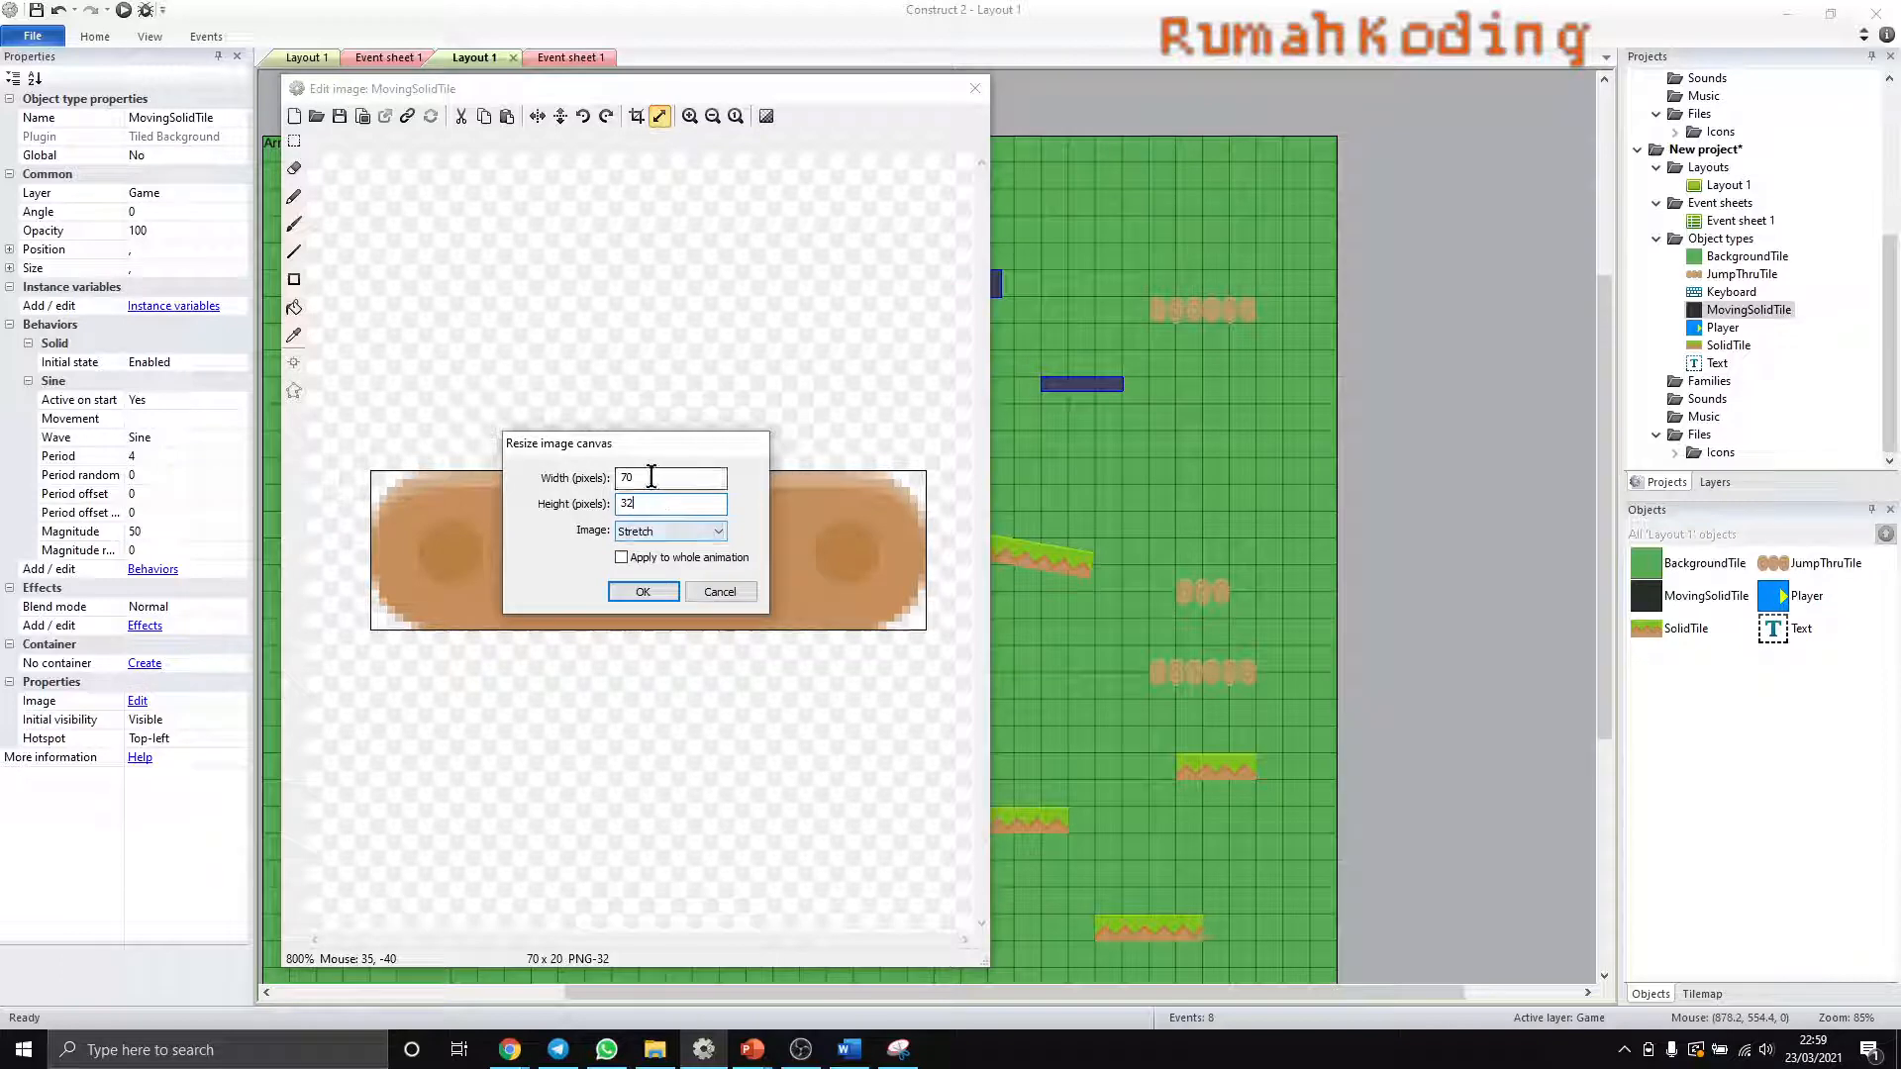
left_click_drag(651, 478, 587, 484)
left_click(643, 592)
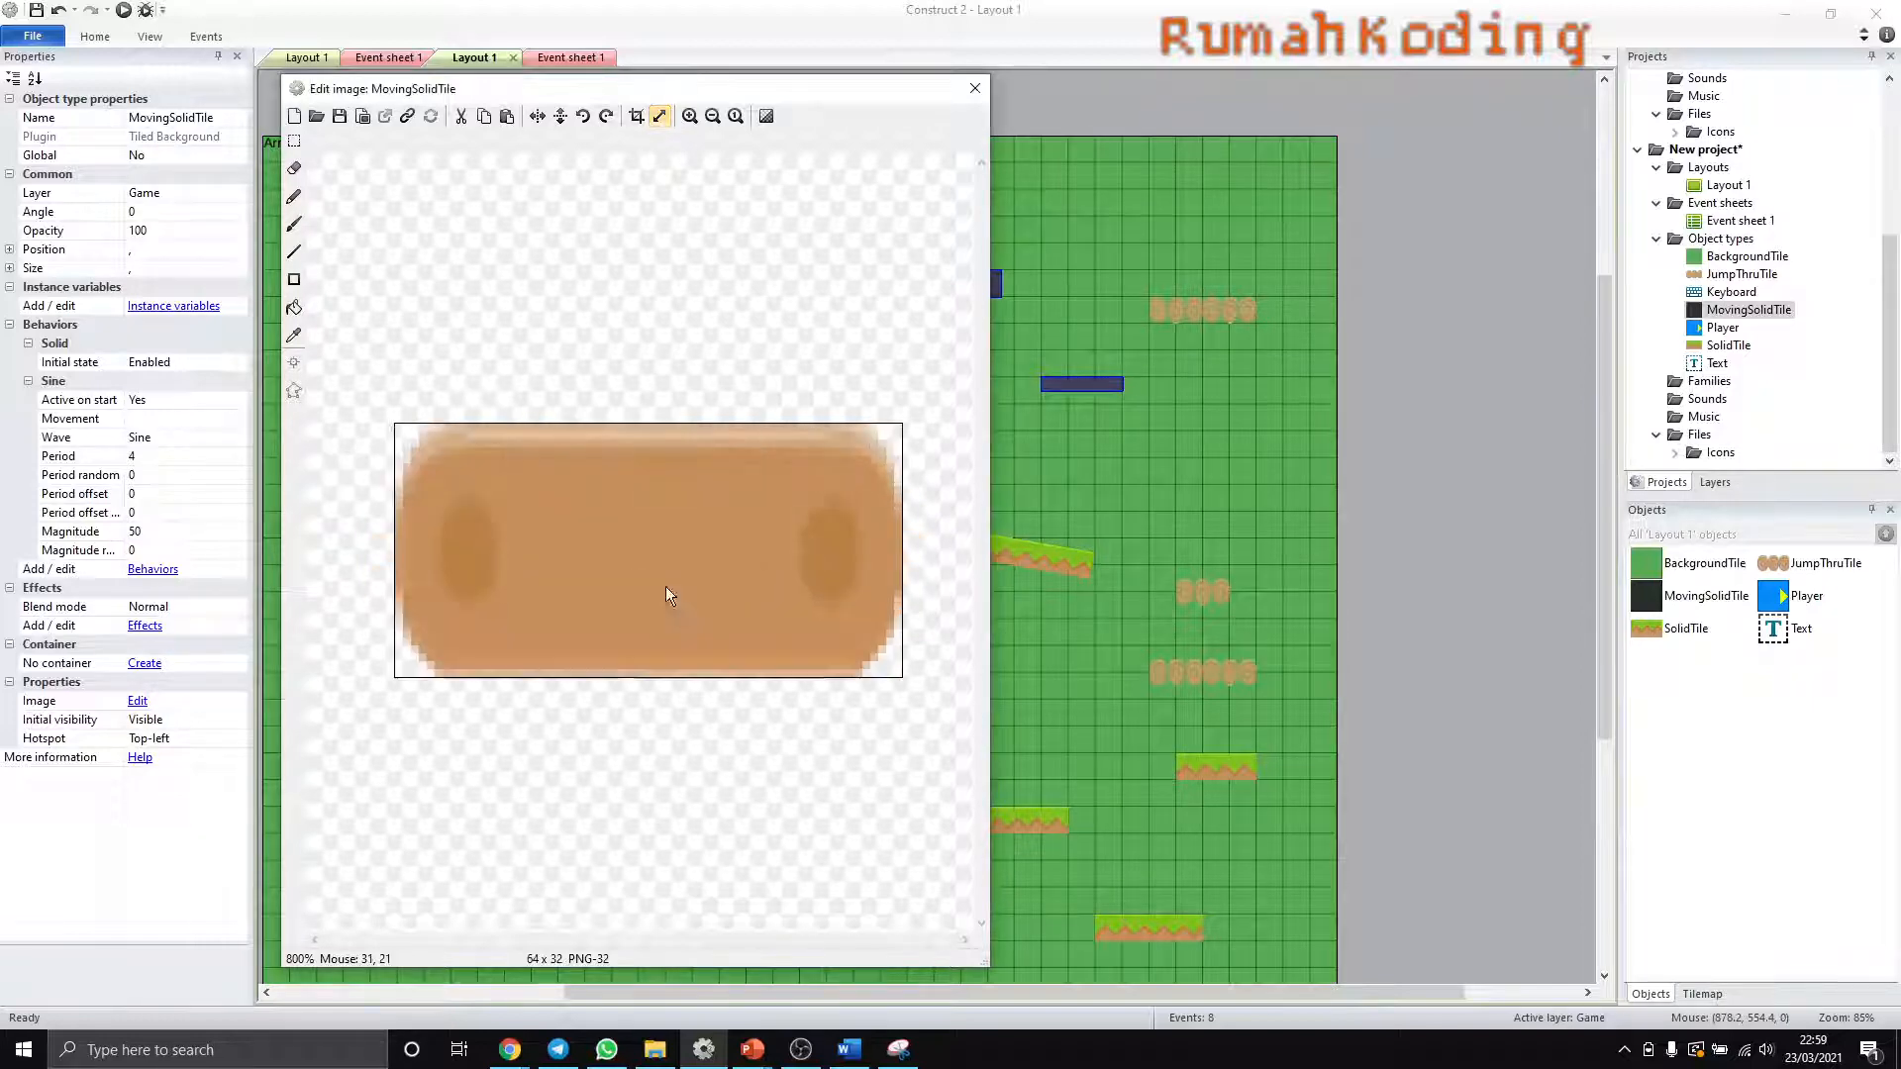
left_click(973, 91)
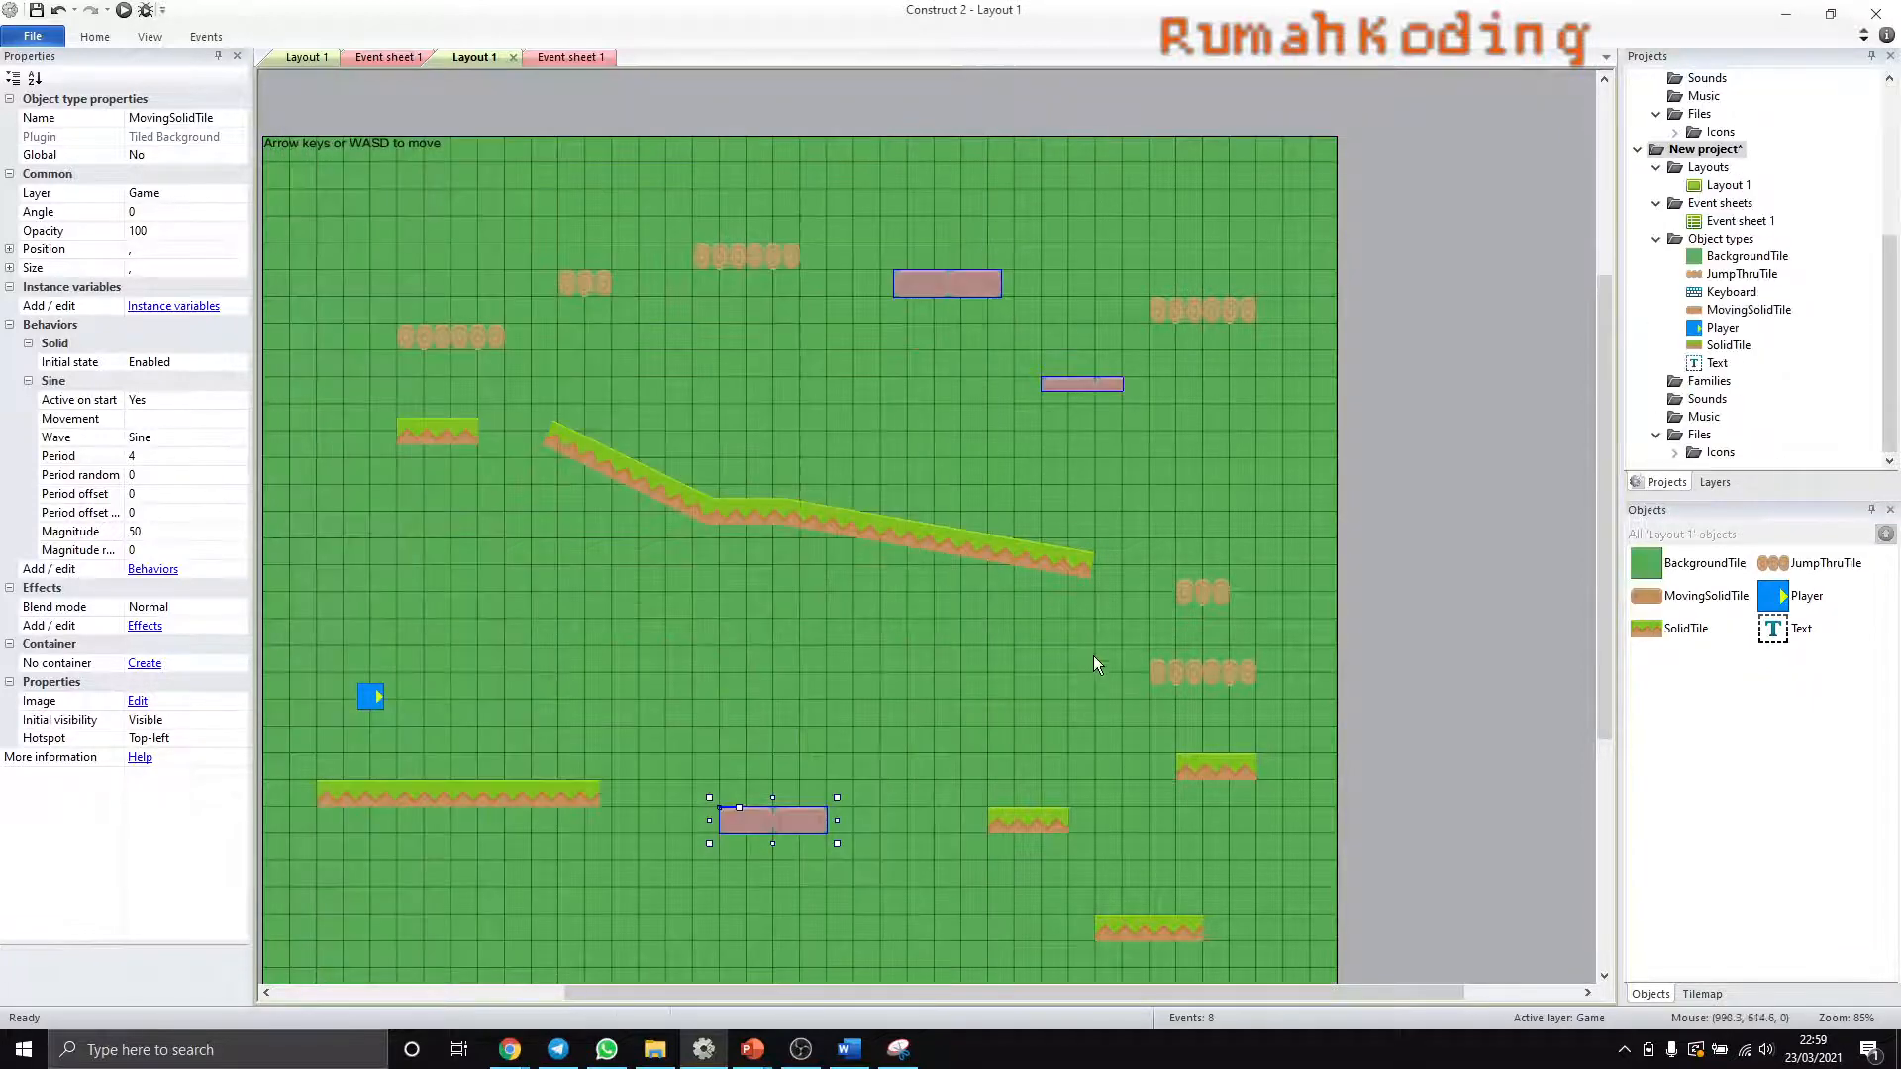
left_click(875, 908)
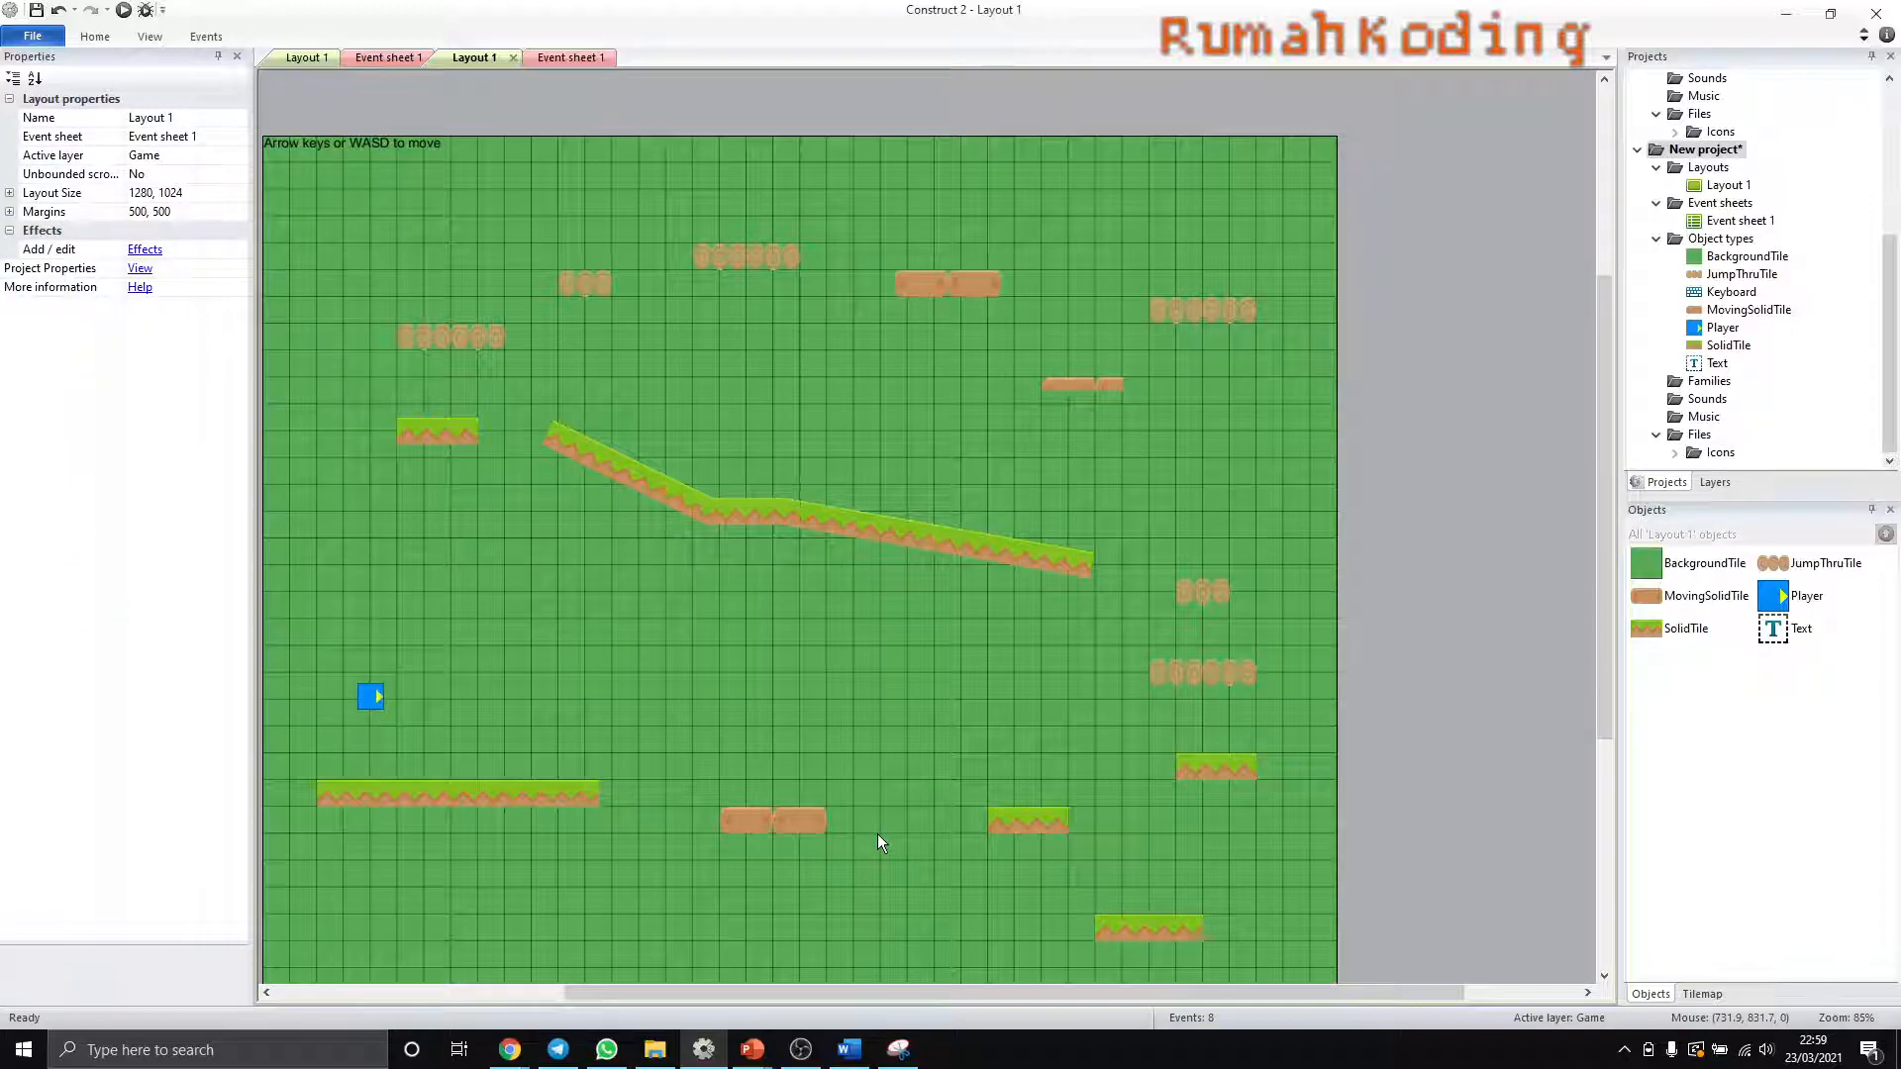
- Run the layout preview in the browser to check the new platform graphics
left_click(122, 12)
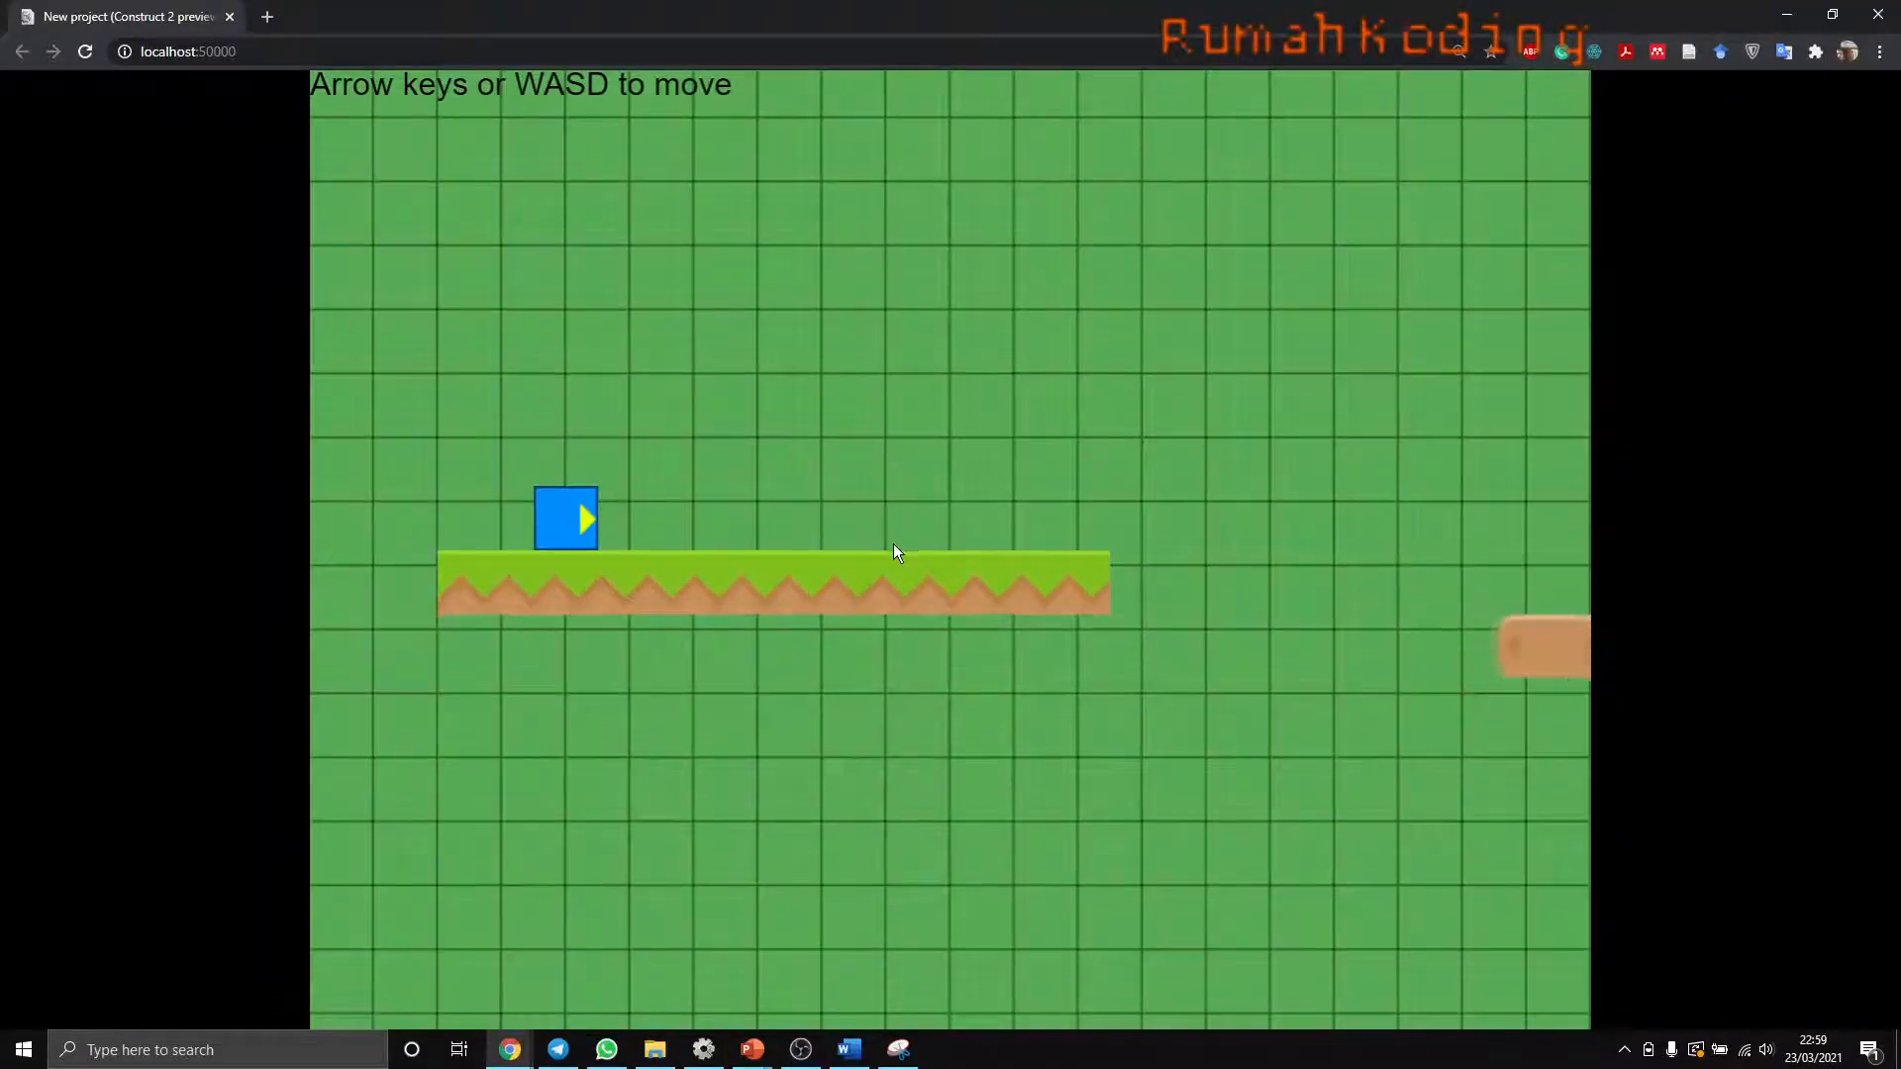
- Play the preview by moving the player right and jumping across the grass and bridge platforms, and return to the layout editor
key("Right")
key("Up")
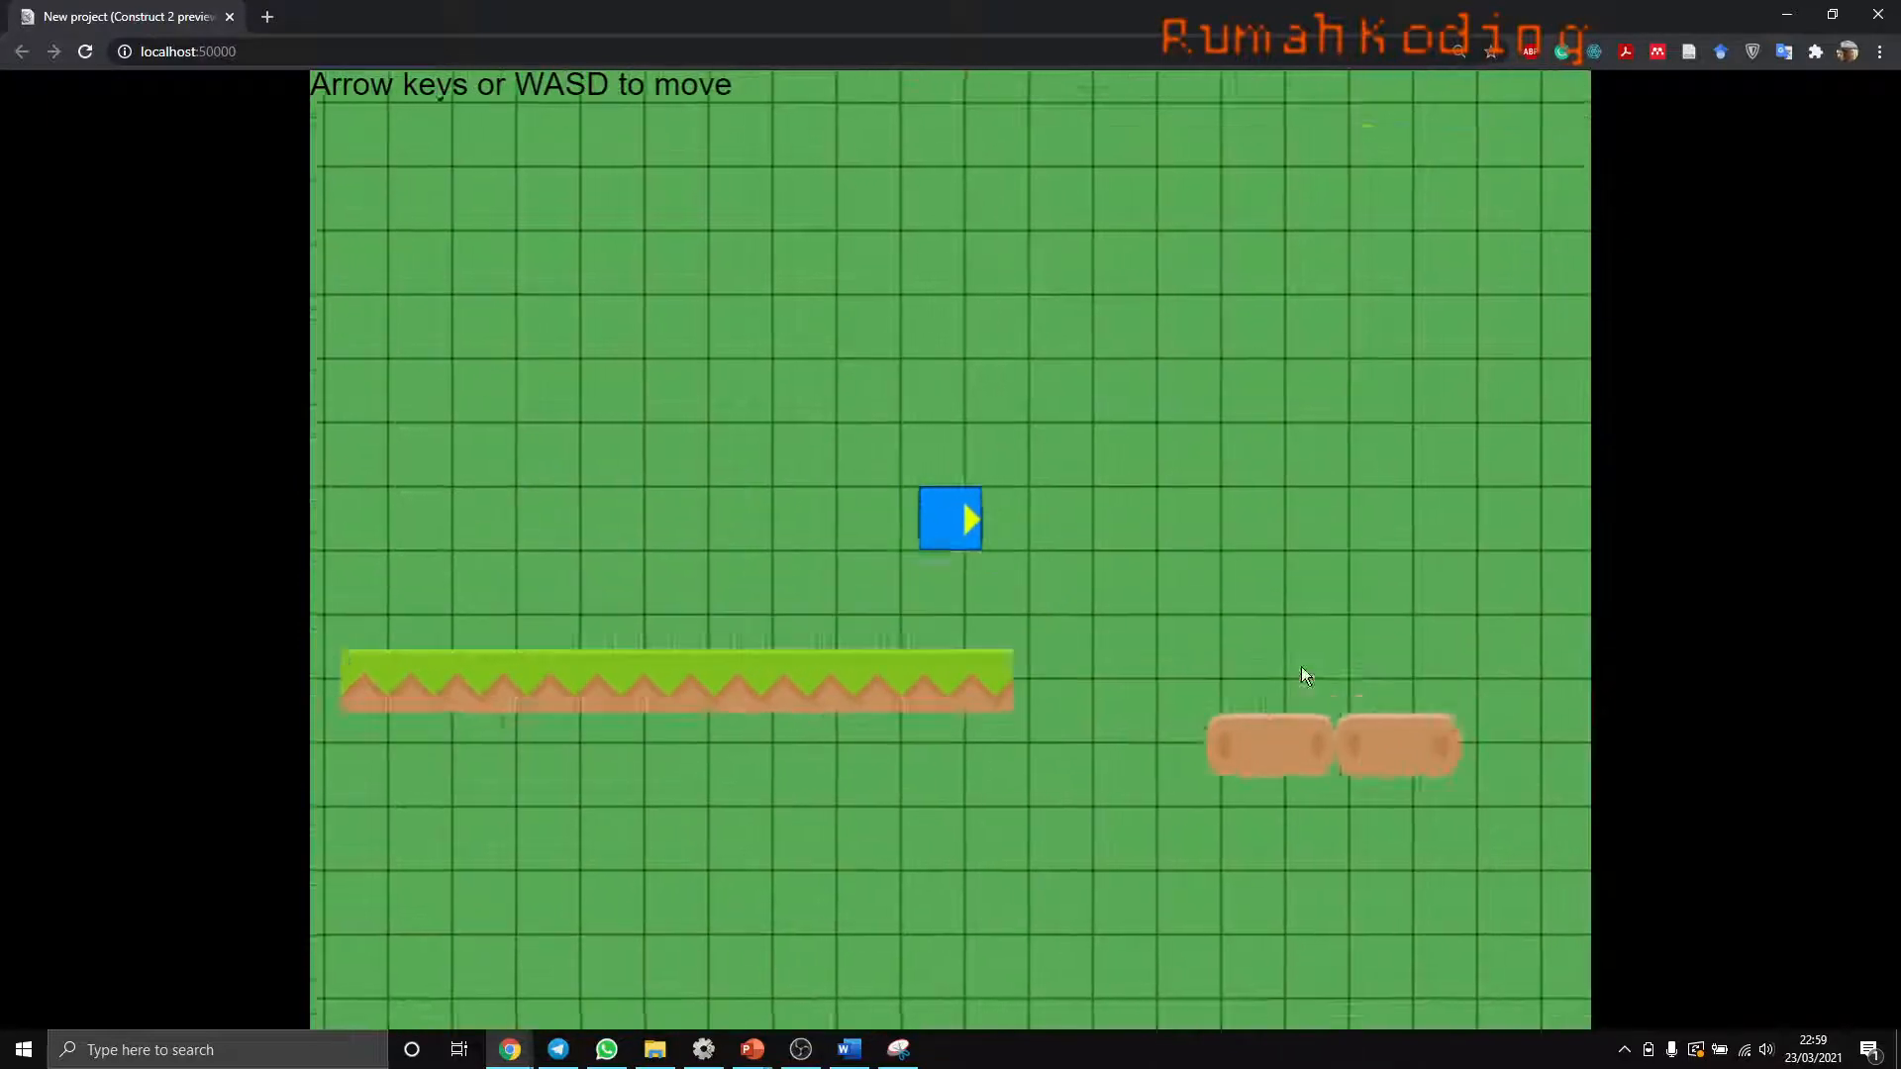
key("Right")
key("Up")
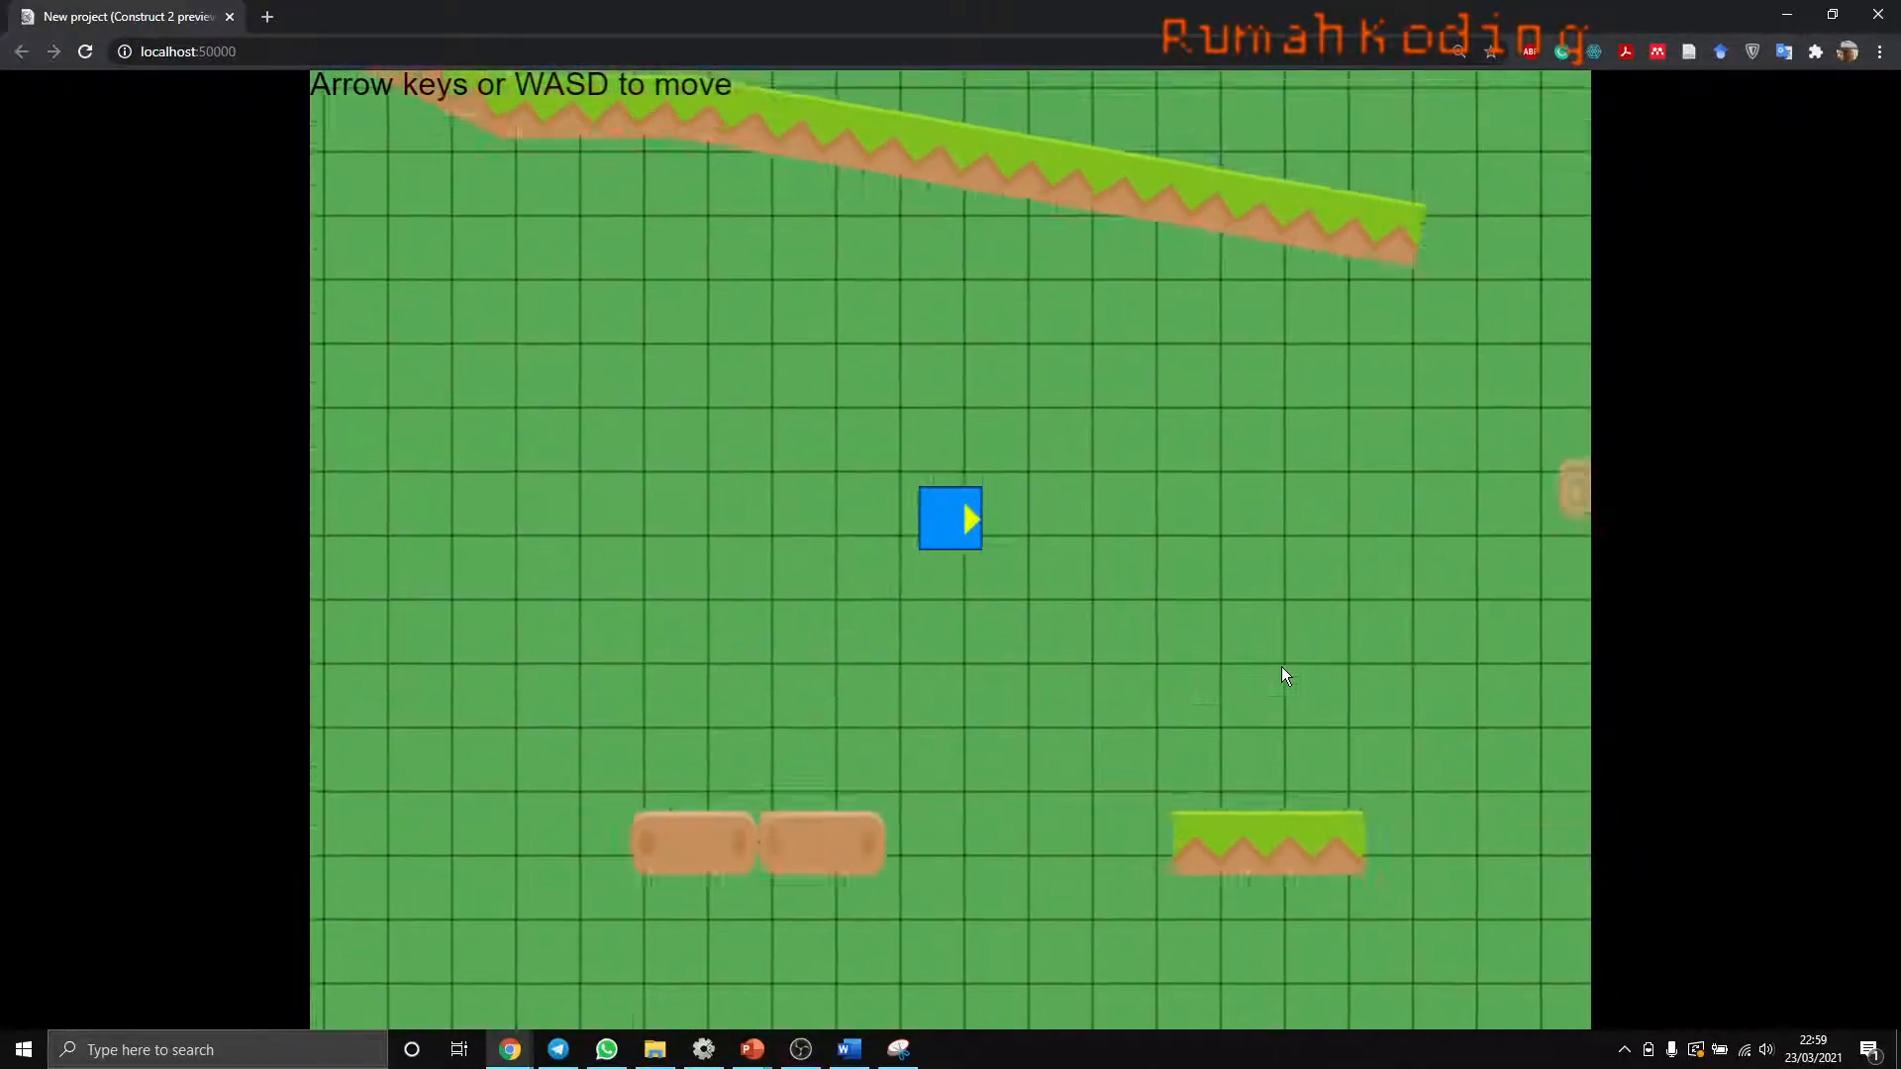
key("Up")
key("Right")
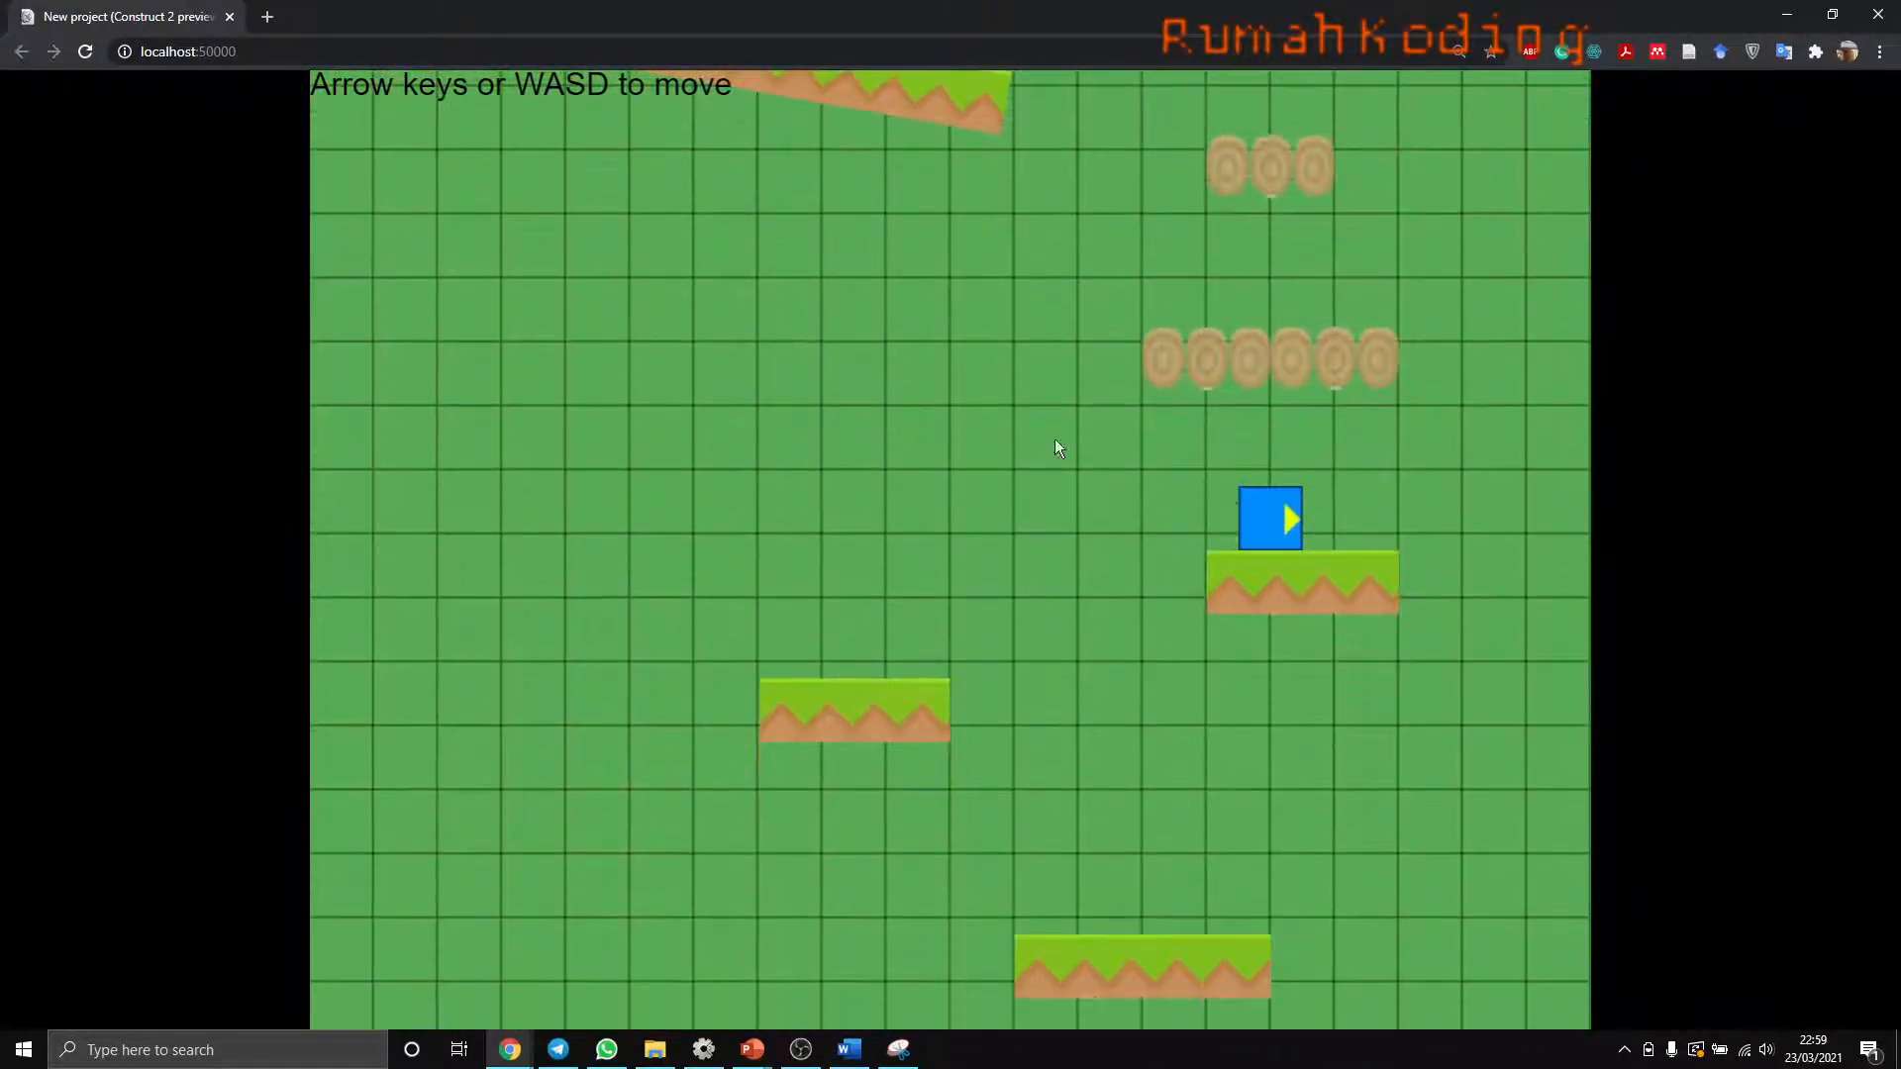
key("alt+Tab")
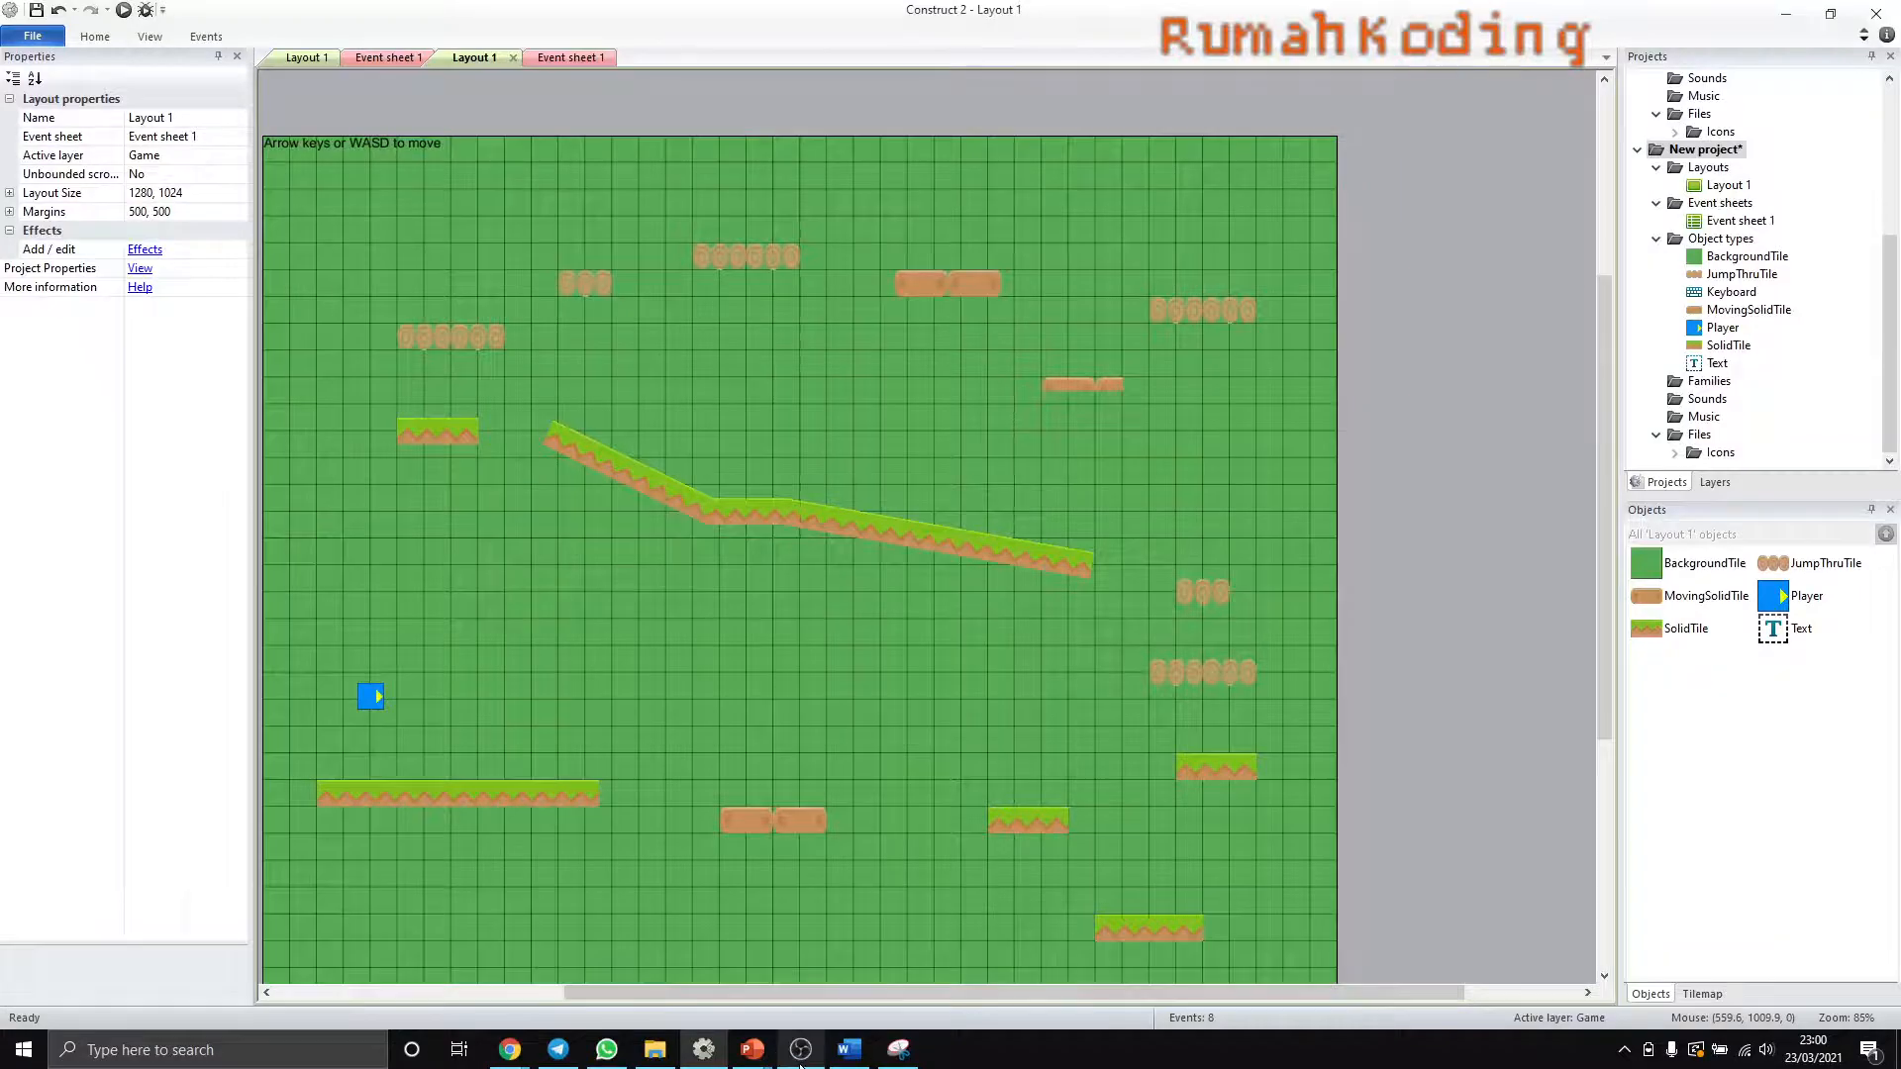
left_click(800, 1049)
left_click(800, 1048)
- Select the Player sprite in the layout and open its Default animation image for editing
left_click(372, 697)
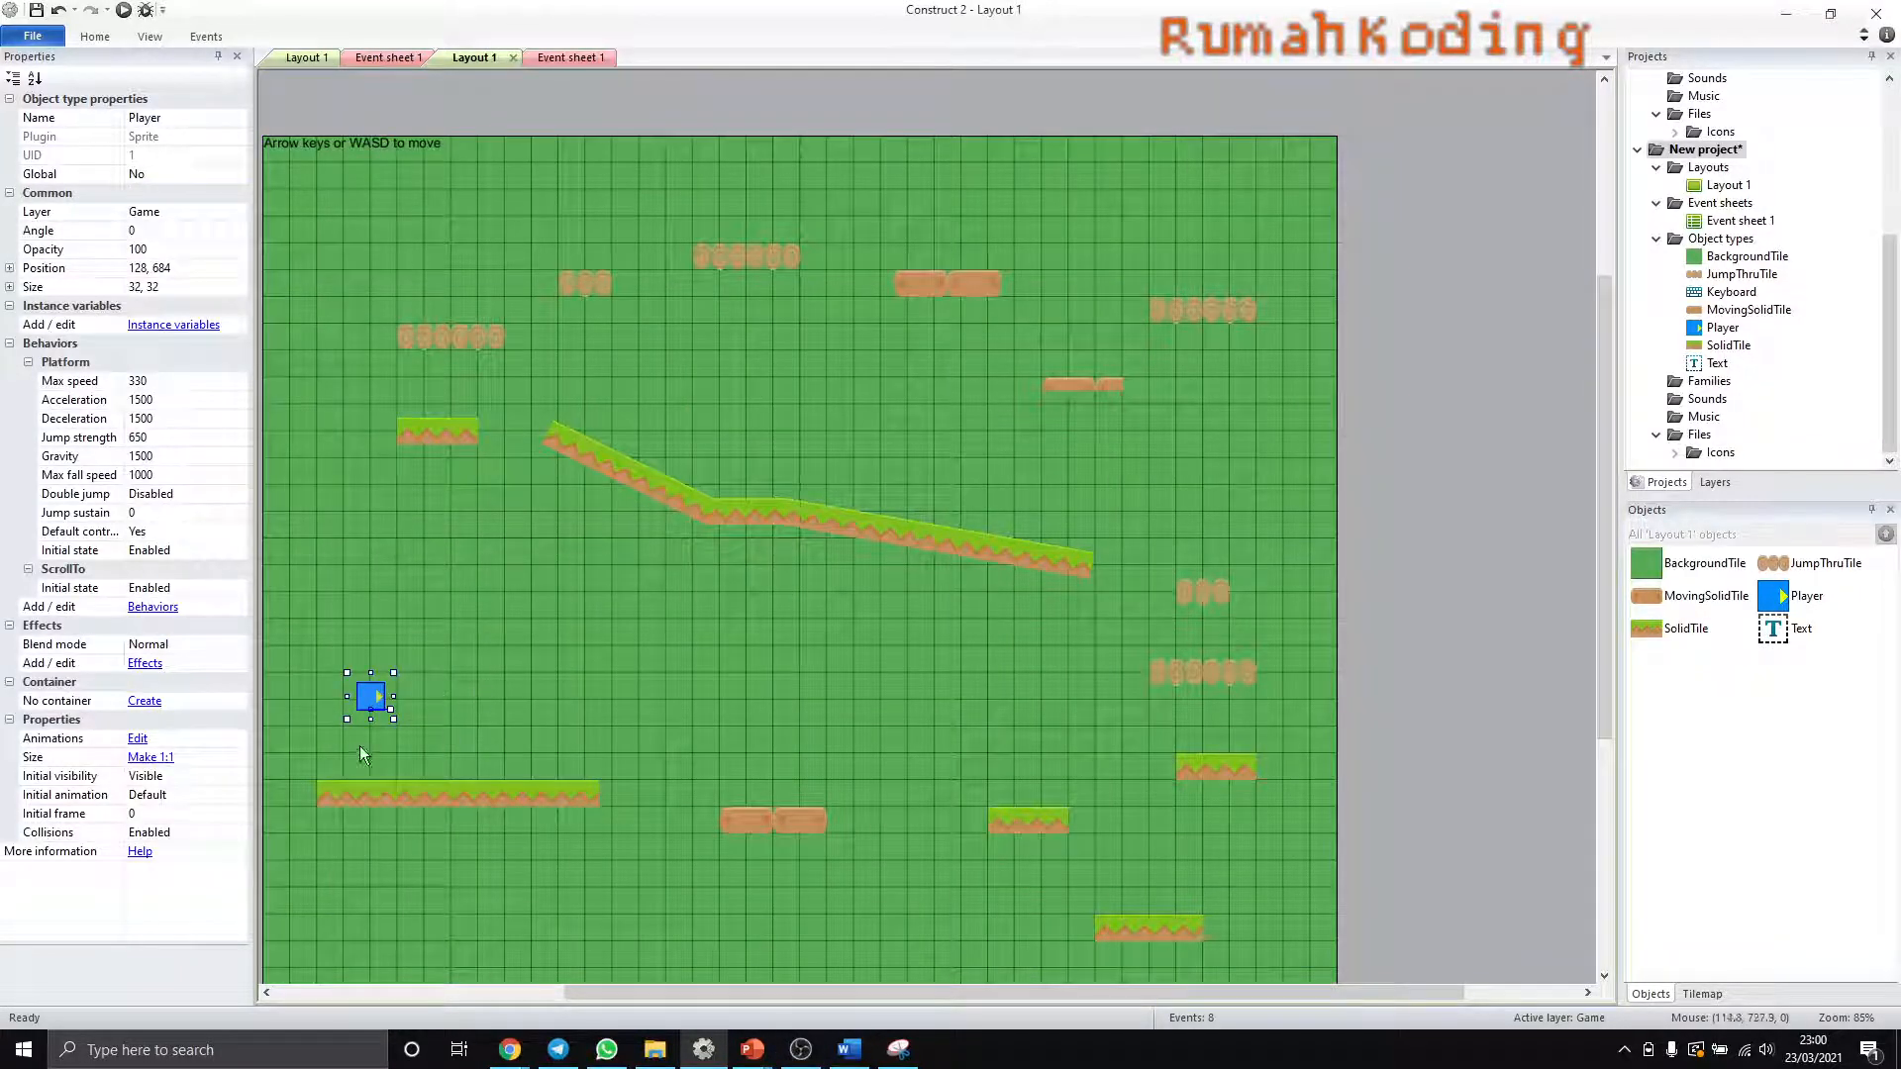
double_click(1720, 328)
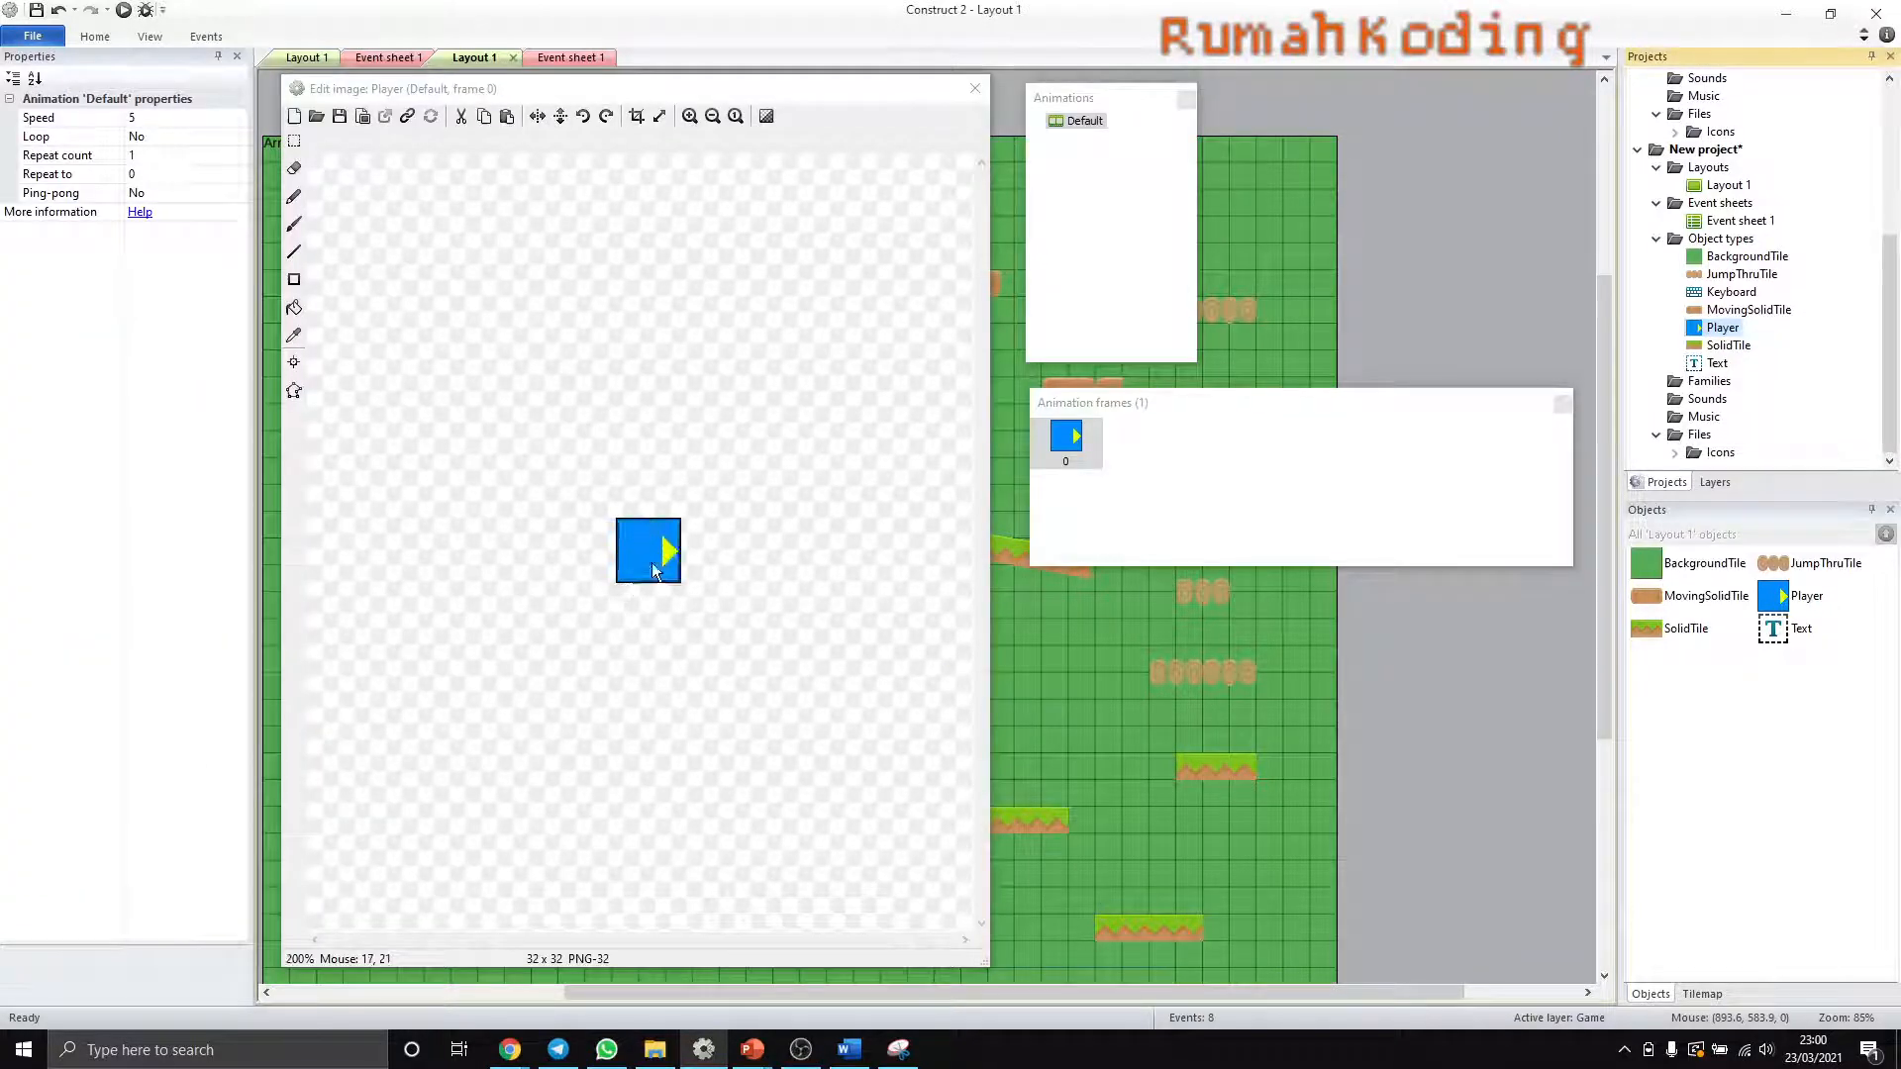
scroll(651, 575, "up", 1, "ctrl")
left_click(1084, 122)
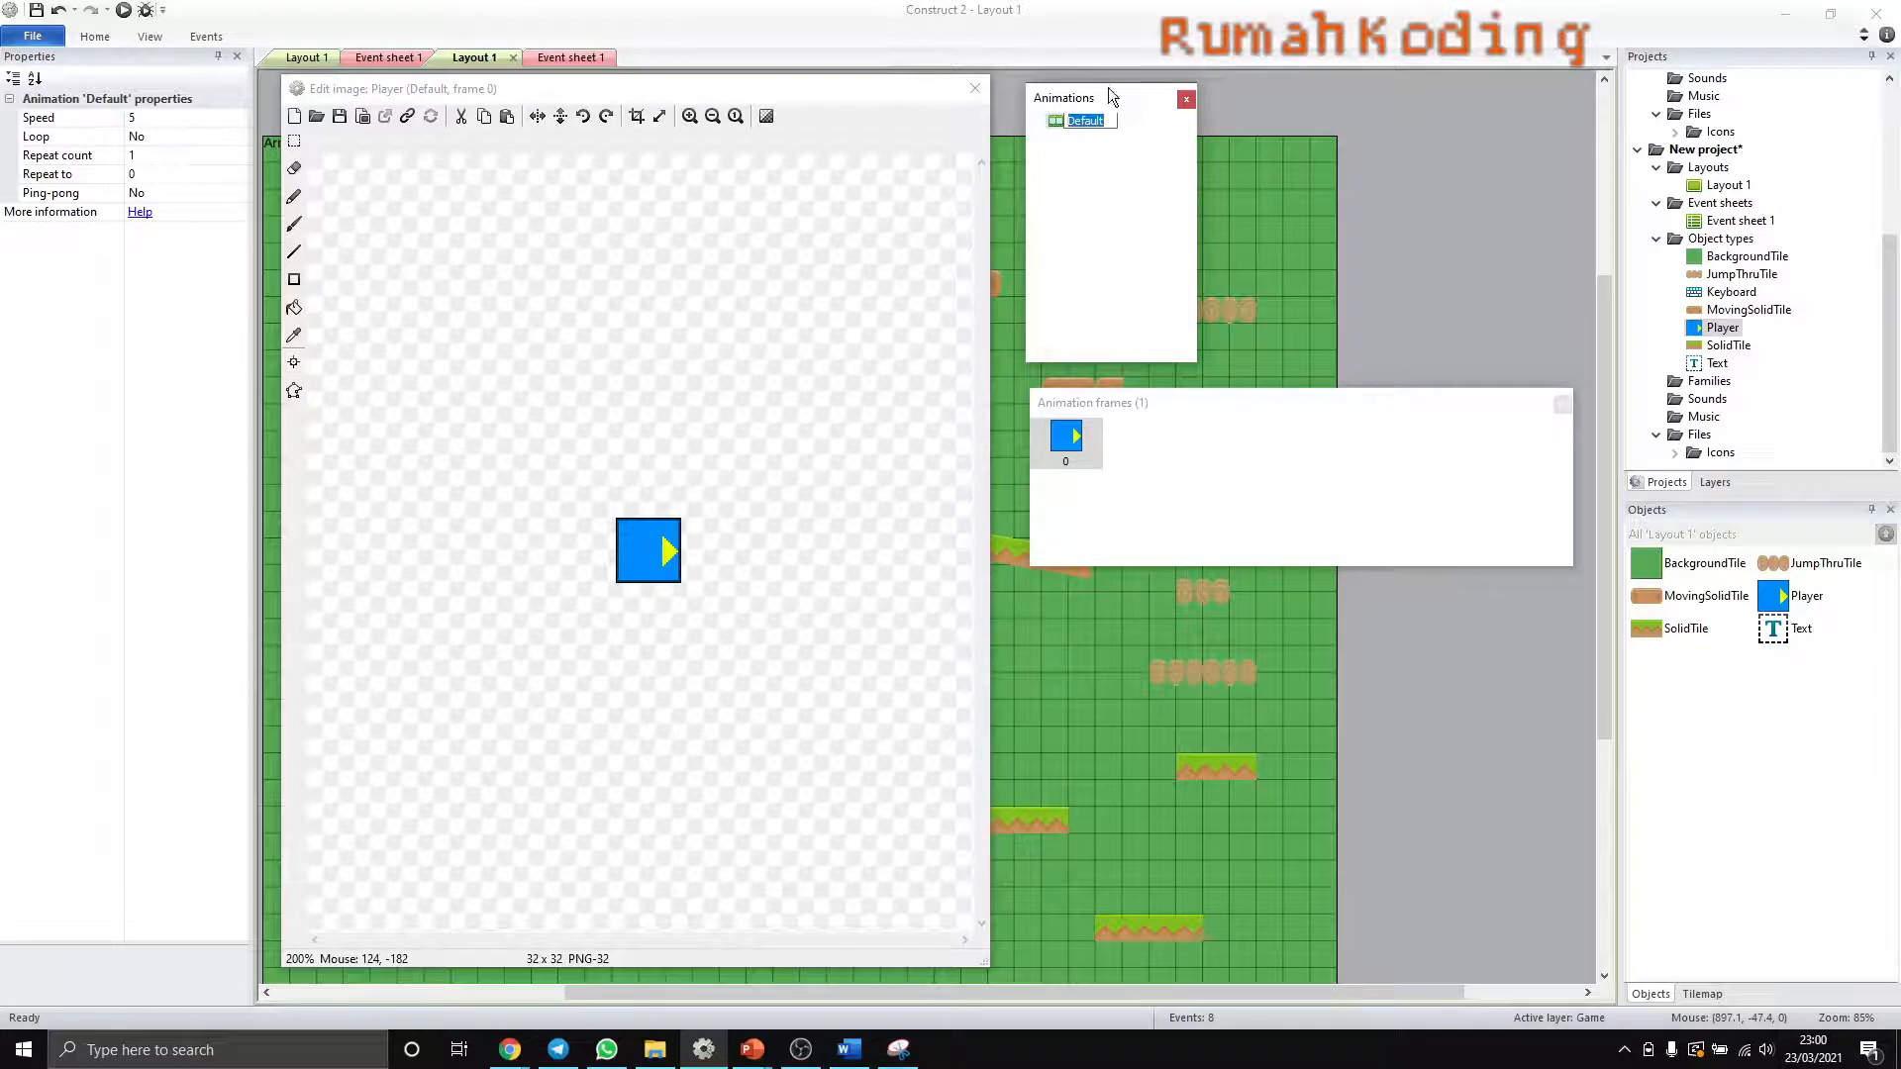
left_click(695, 584)
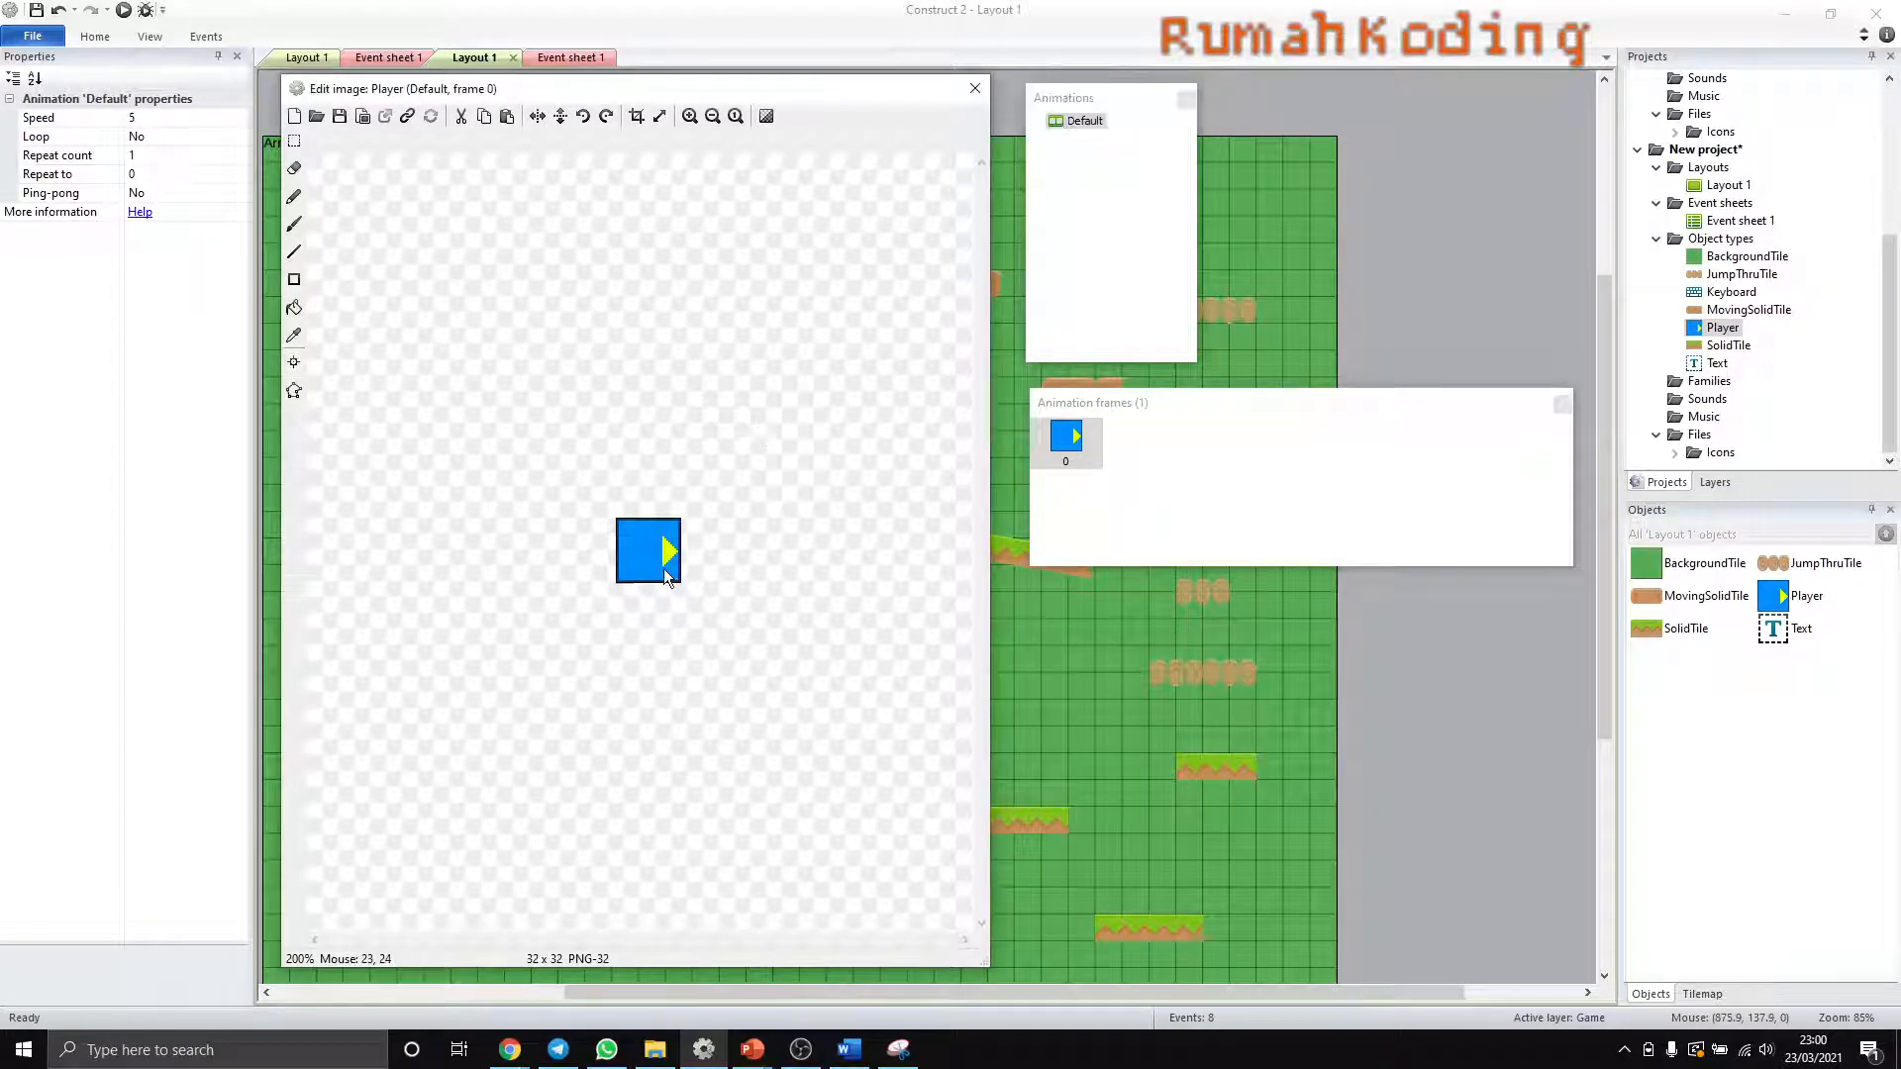
- Look through the Player folder and the p1_walk PNG frames for character images, and close the file dialog without loading one
left_click(317, 117)
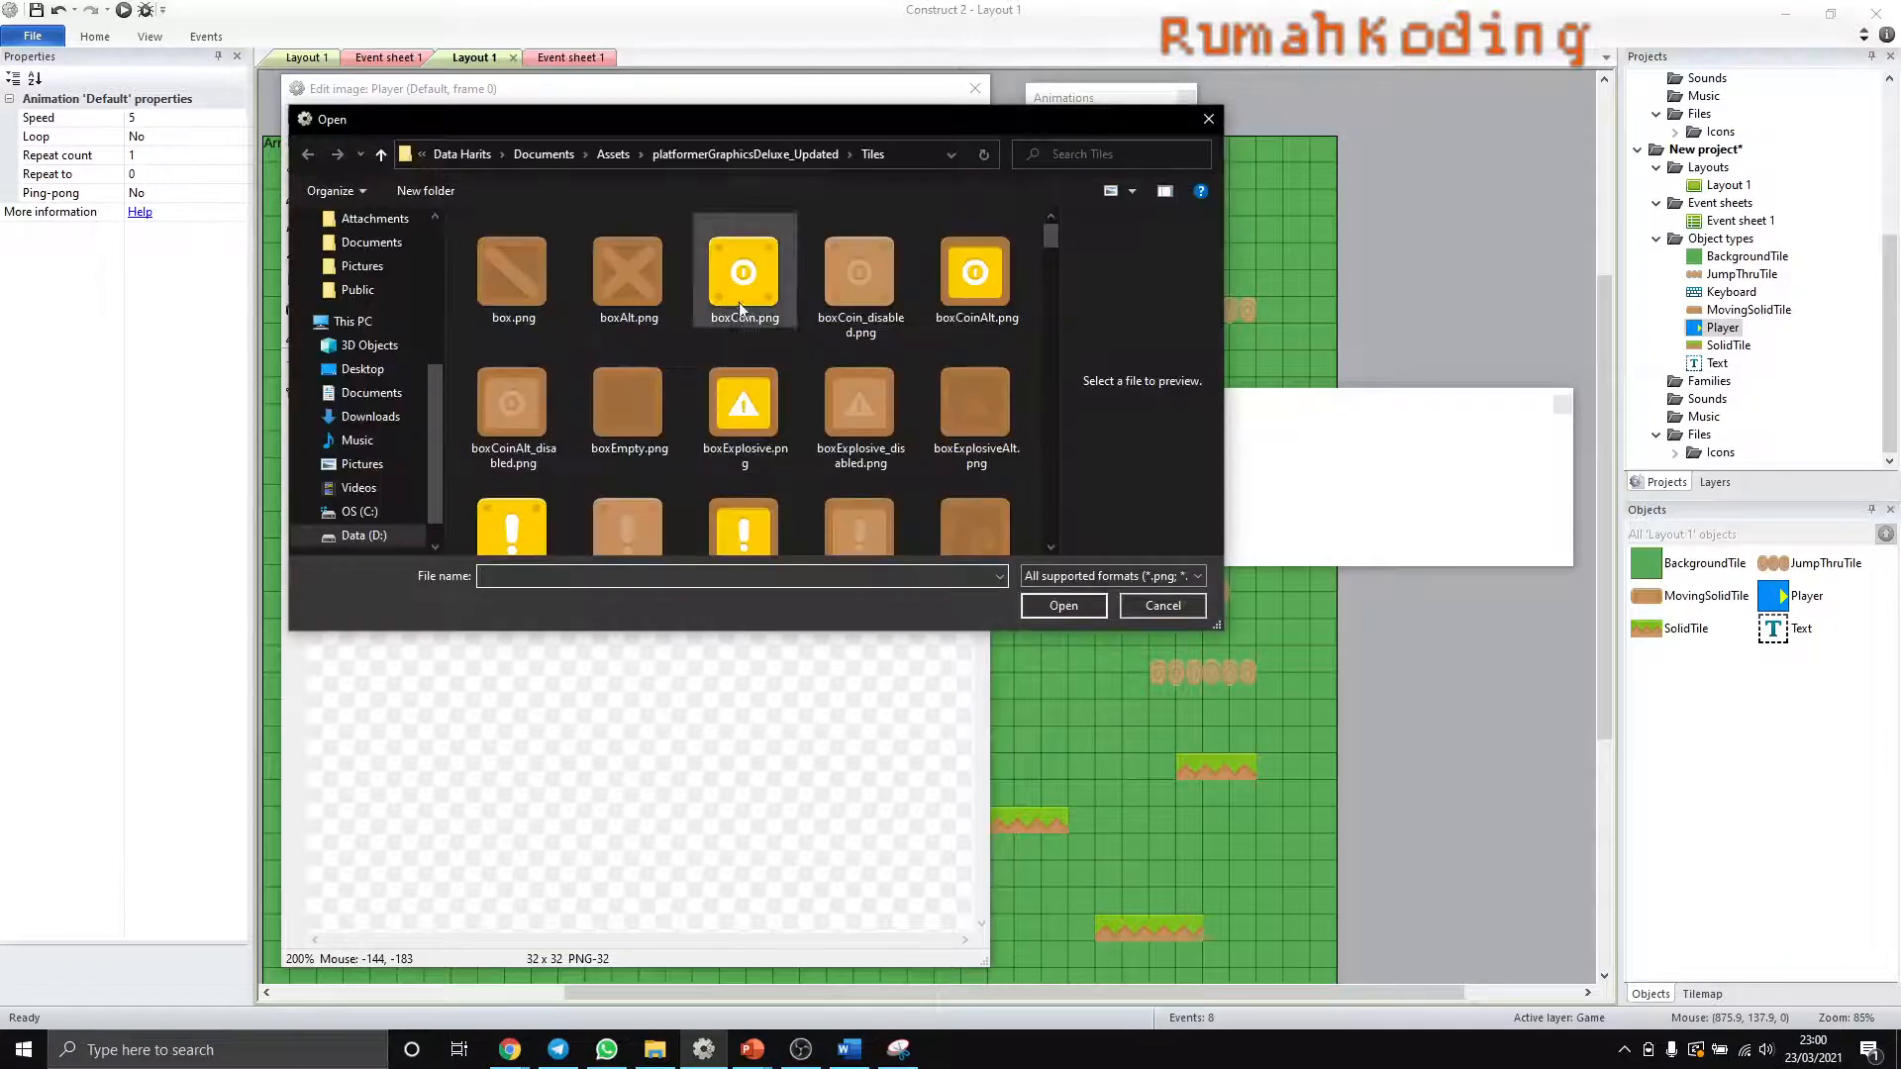
left_click(709, 162)
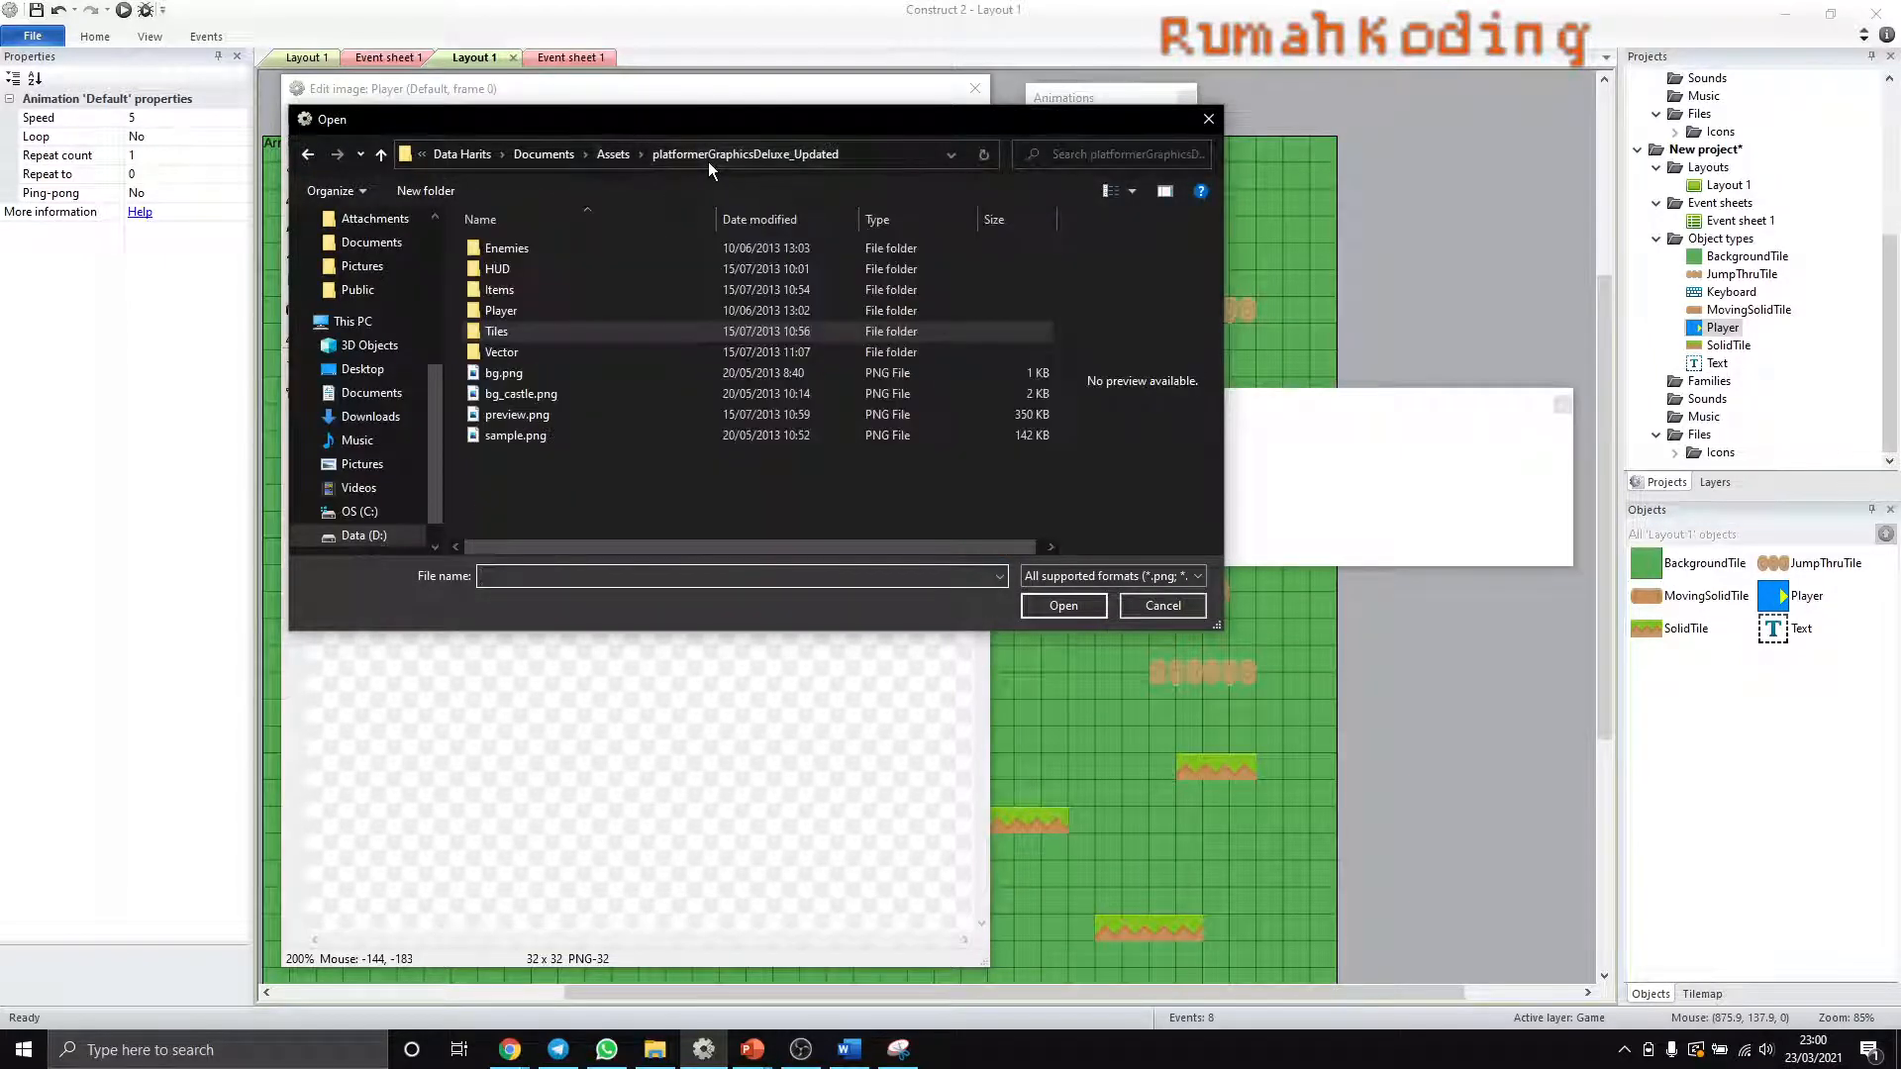
double_click(501, 312)
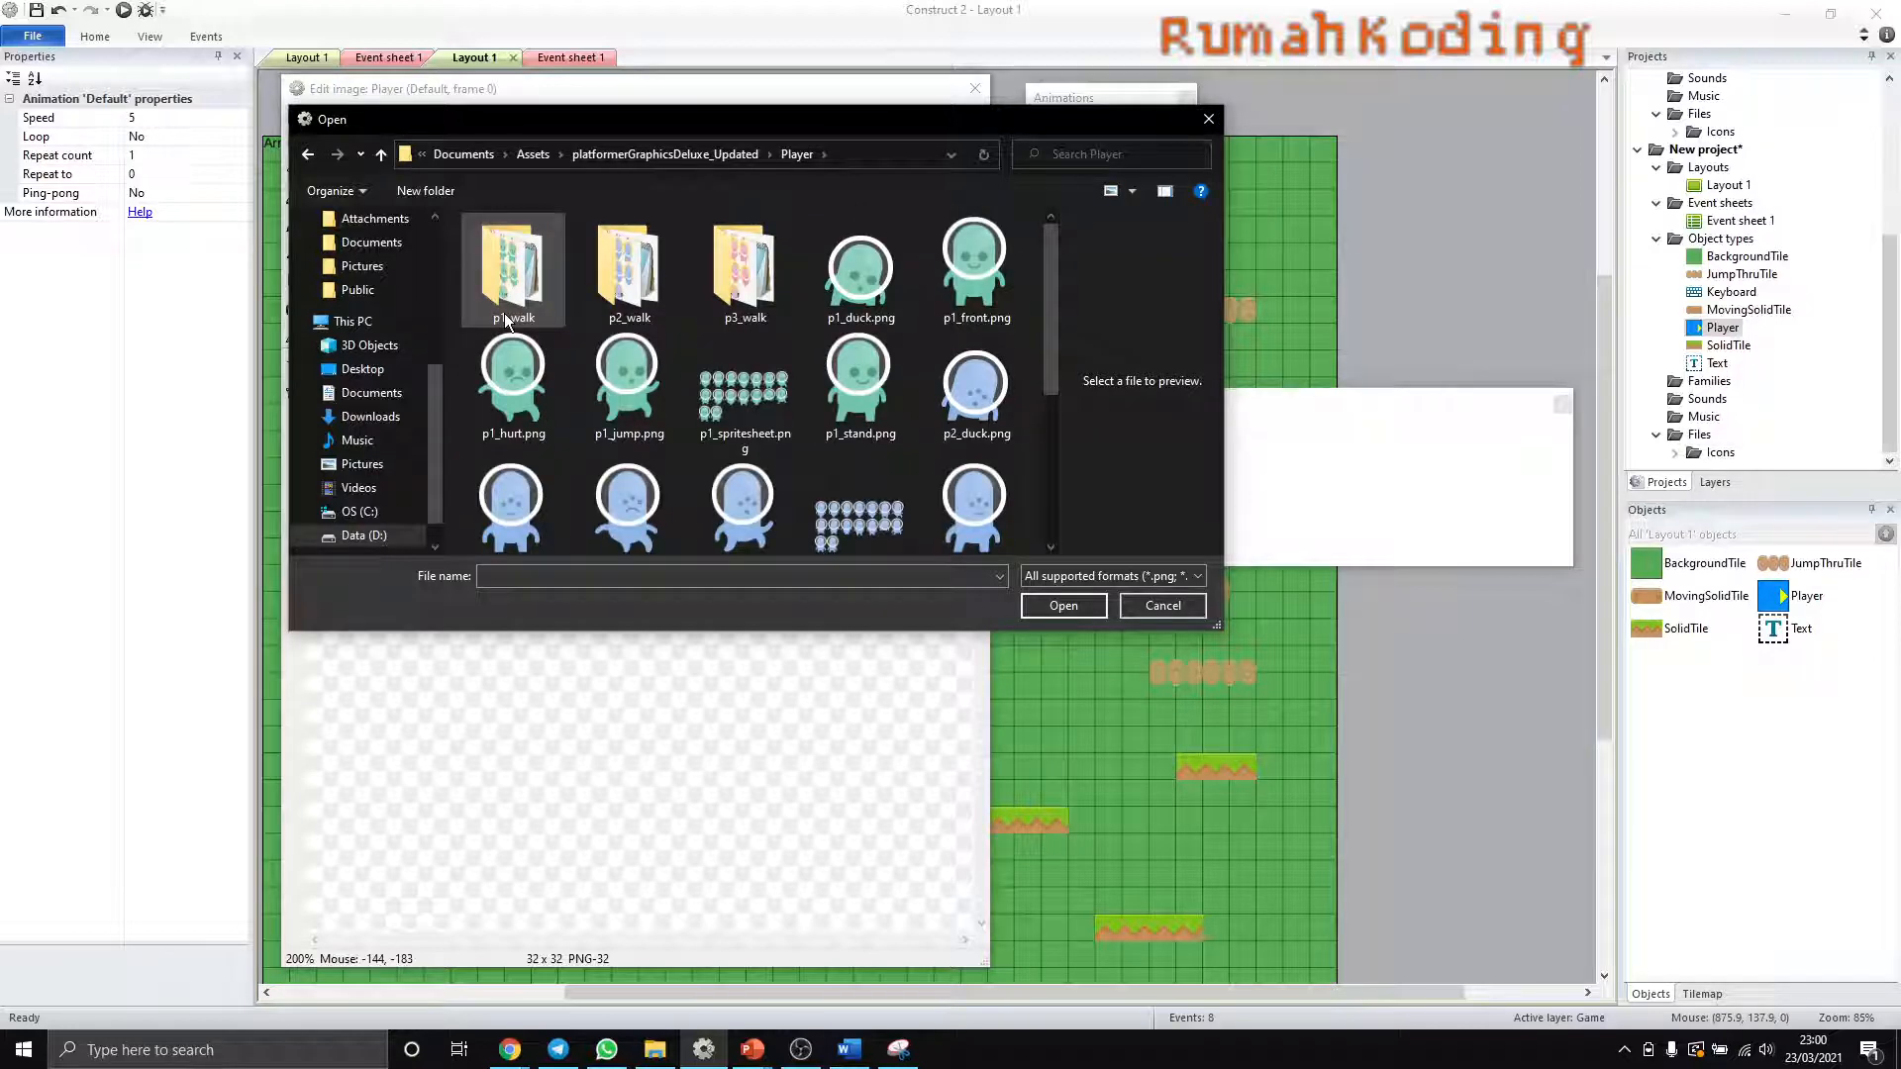
scroll(752, 386, "down", 3)
scroll(792, 391, "up", 2)
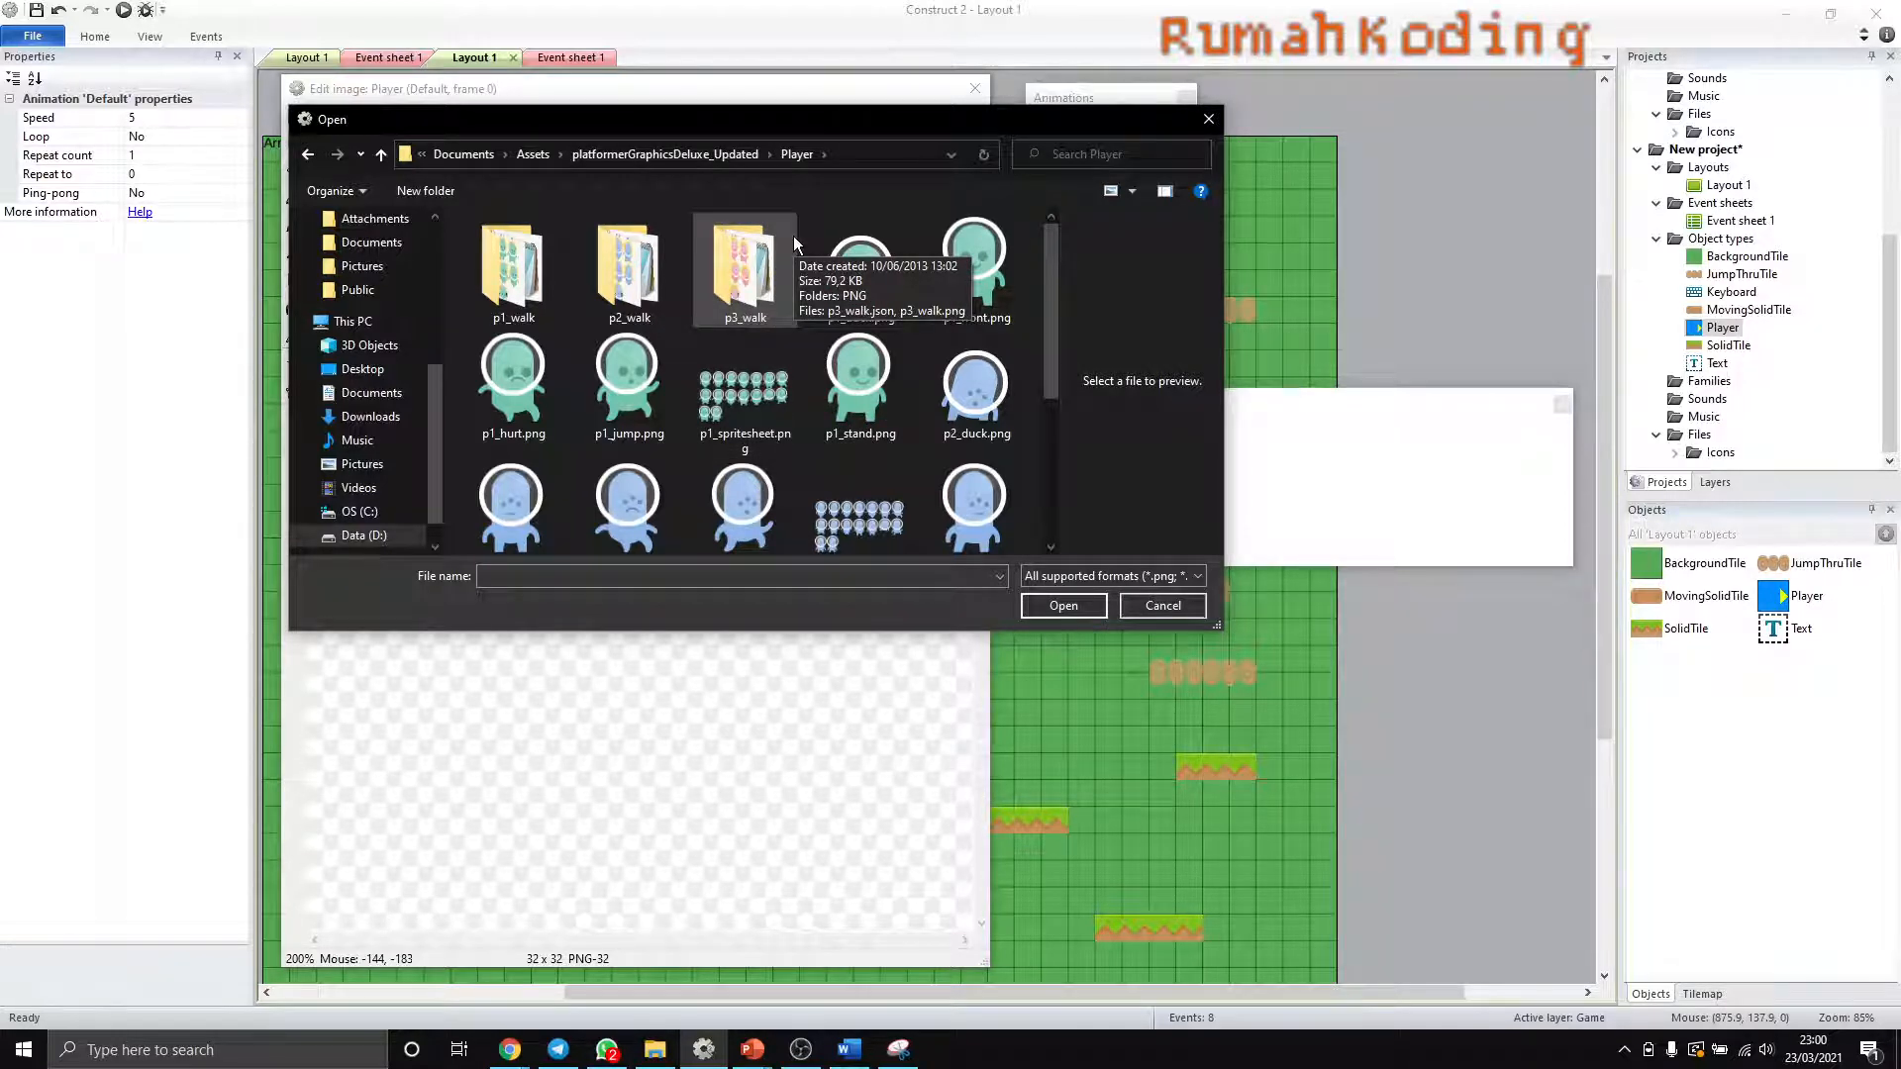
left_click(521, 289)
double_click(521, 289)
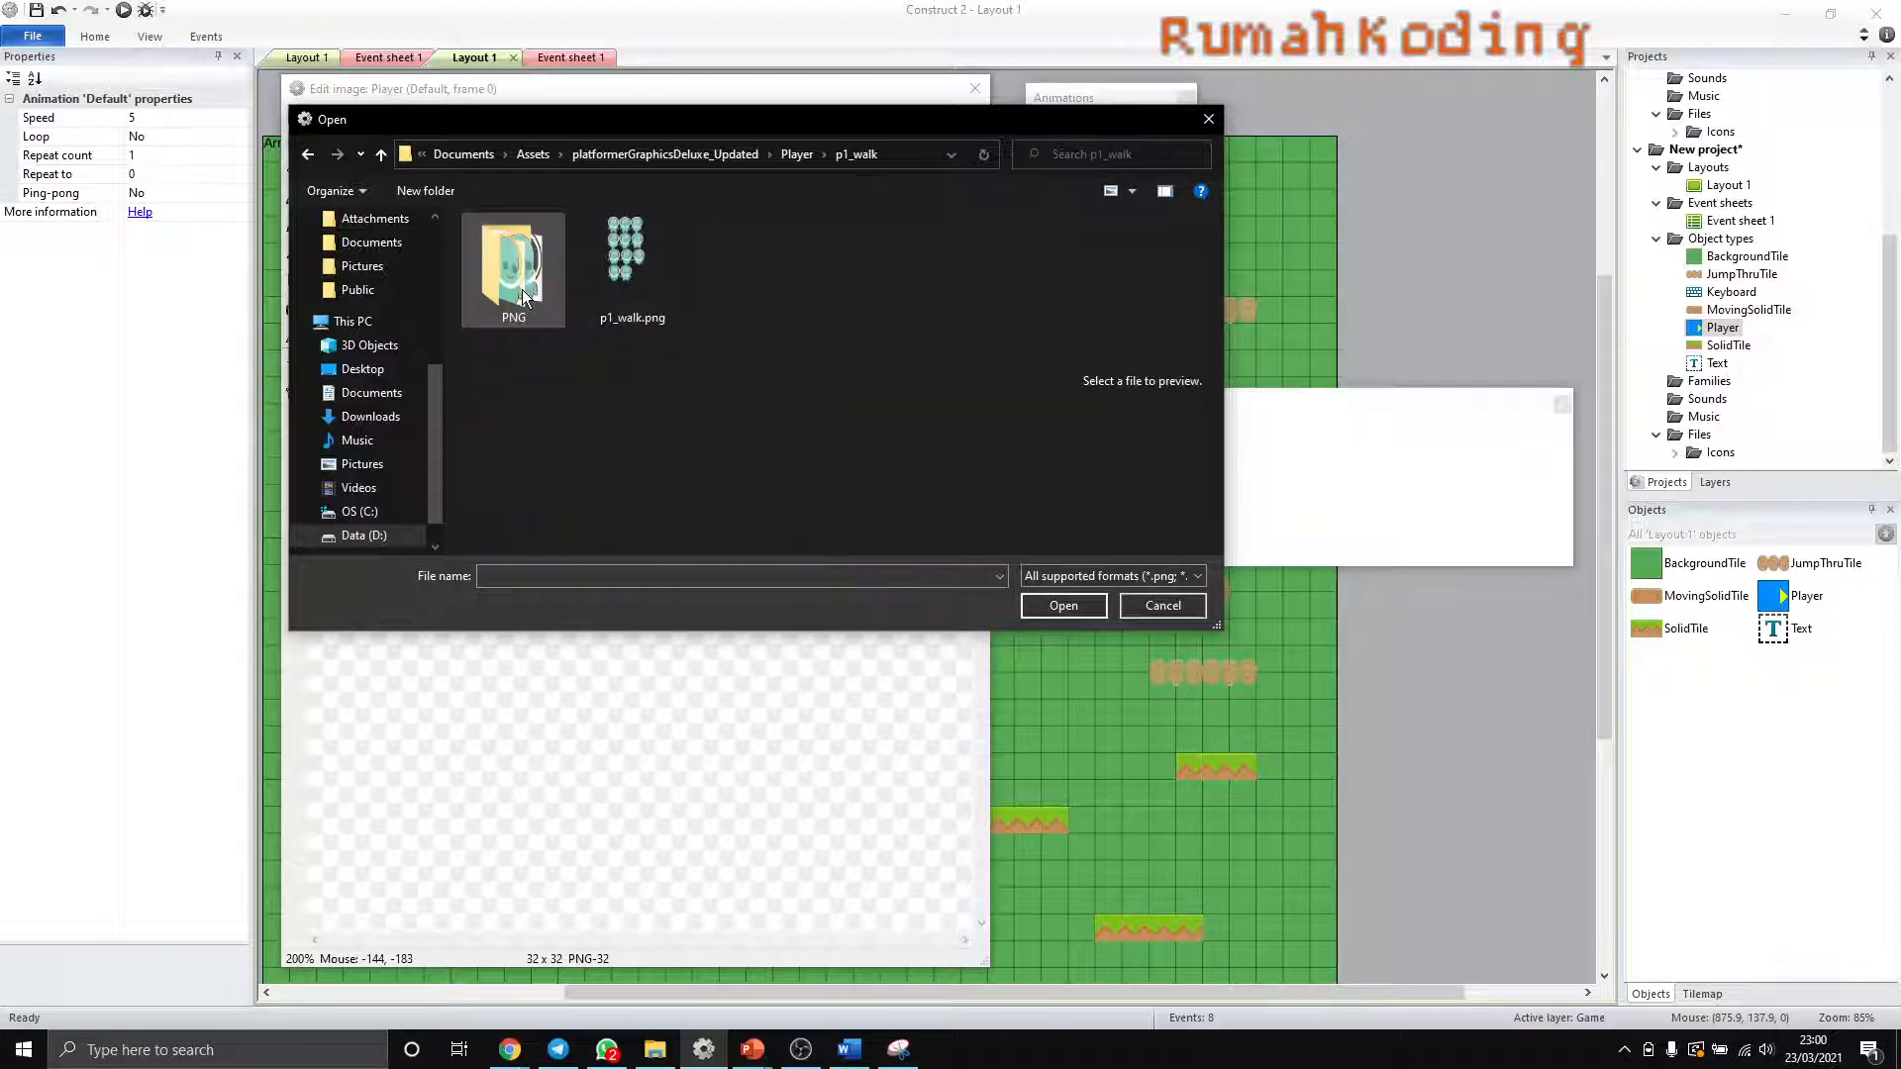
double_click(520, 287)
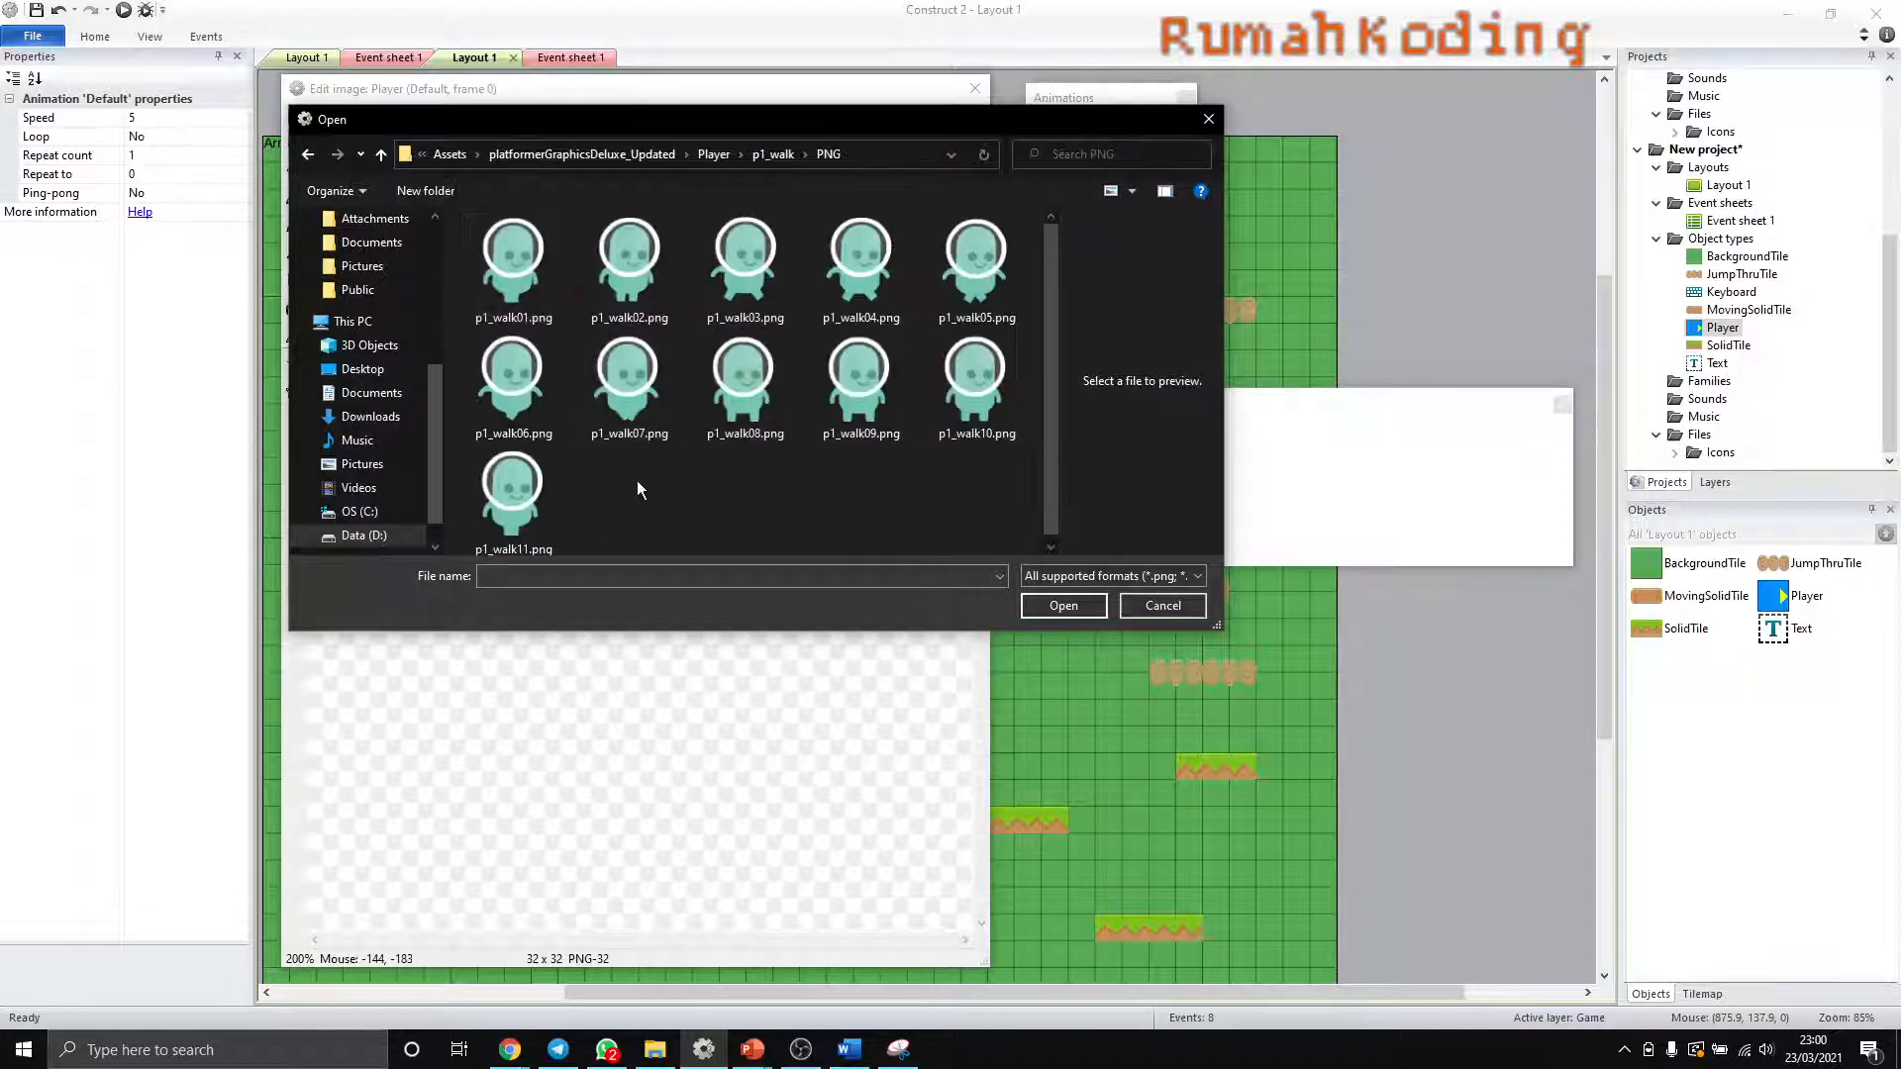
left_click(775, 153)
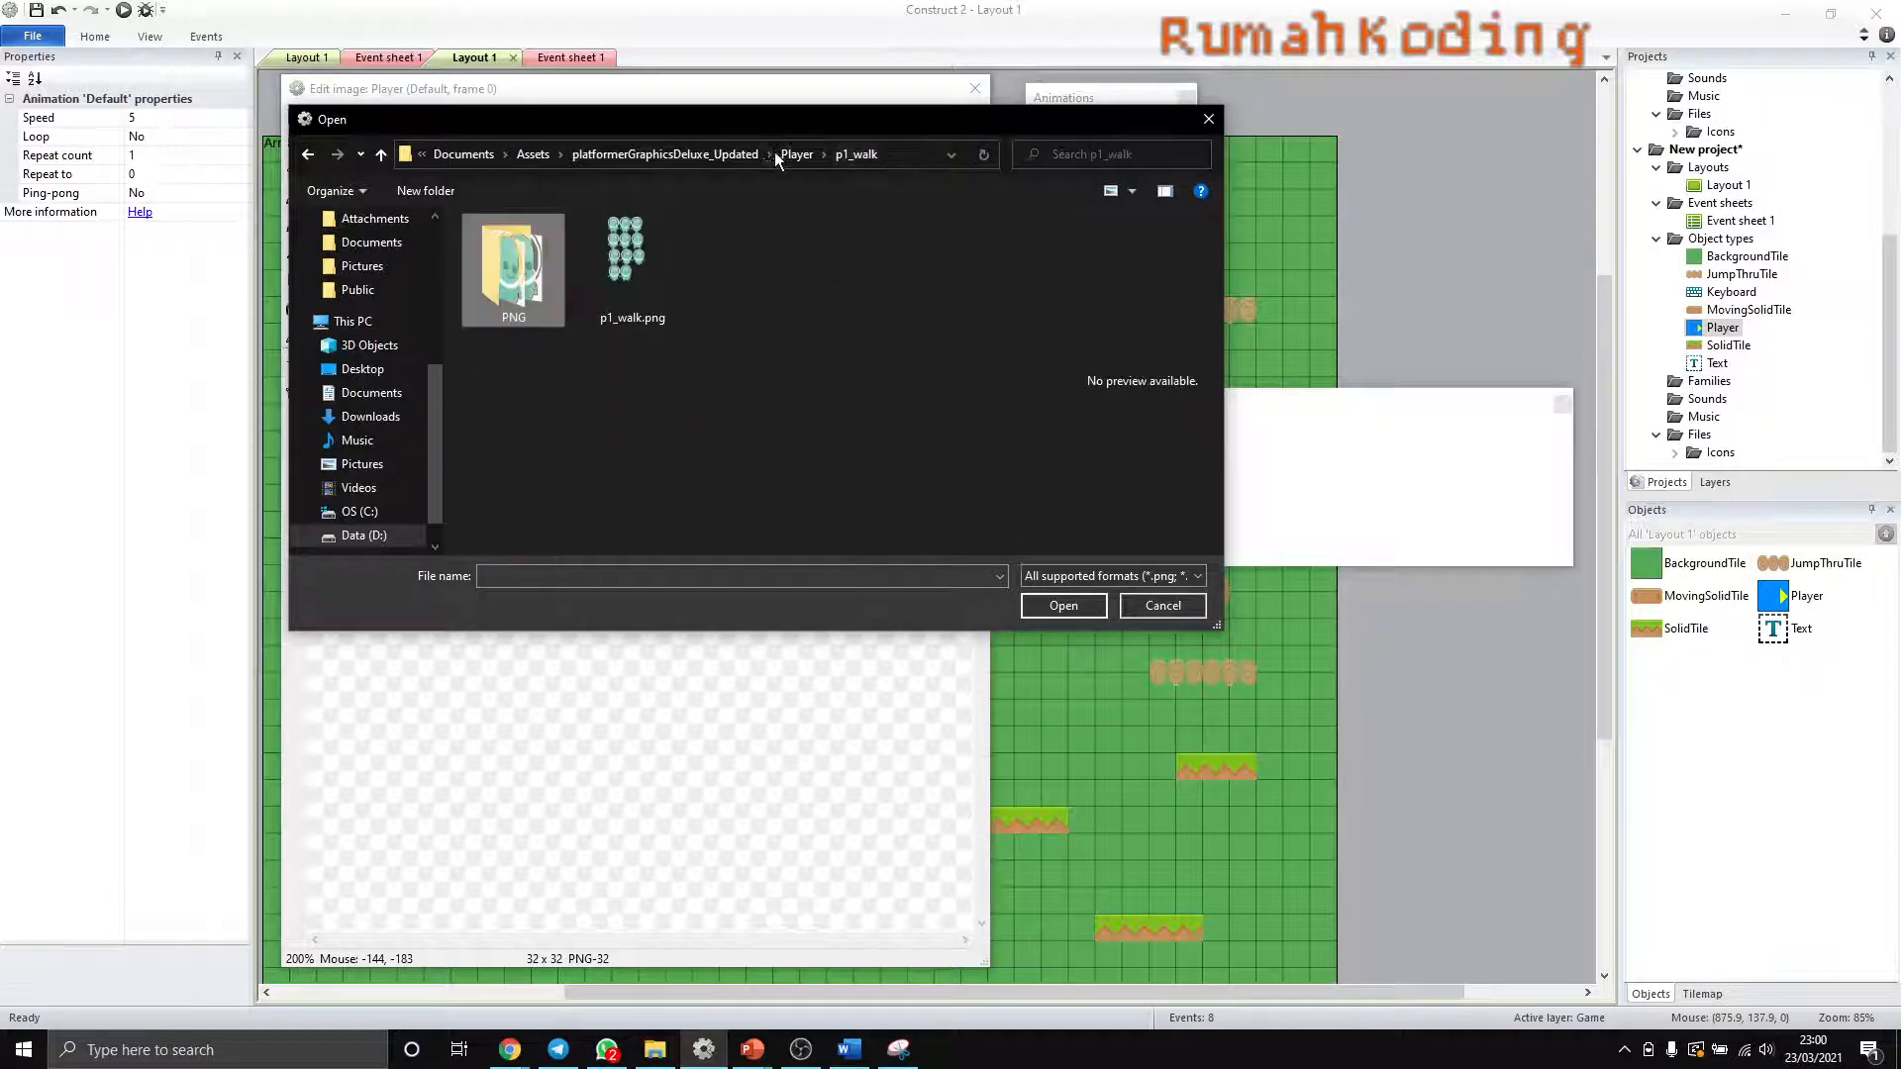
left_click(1151, 607)
- Rename the Player's Default animation as Diam
left_click(1084, 121)
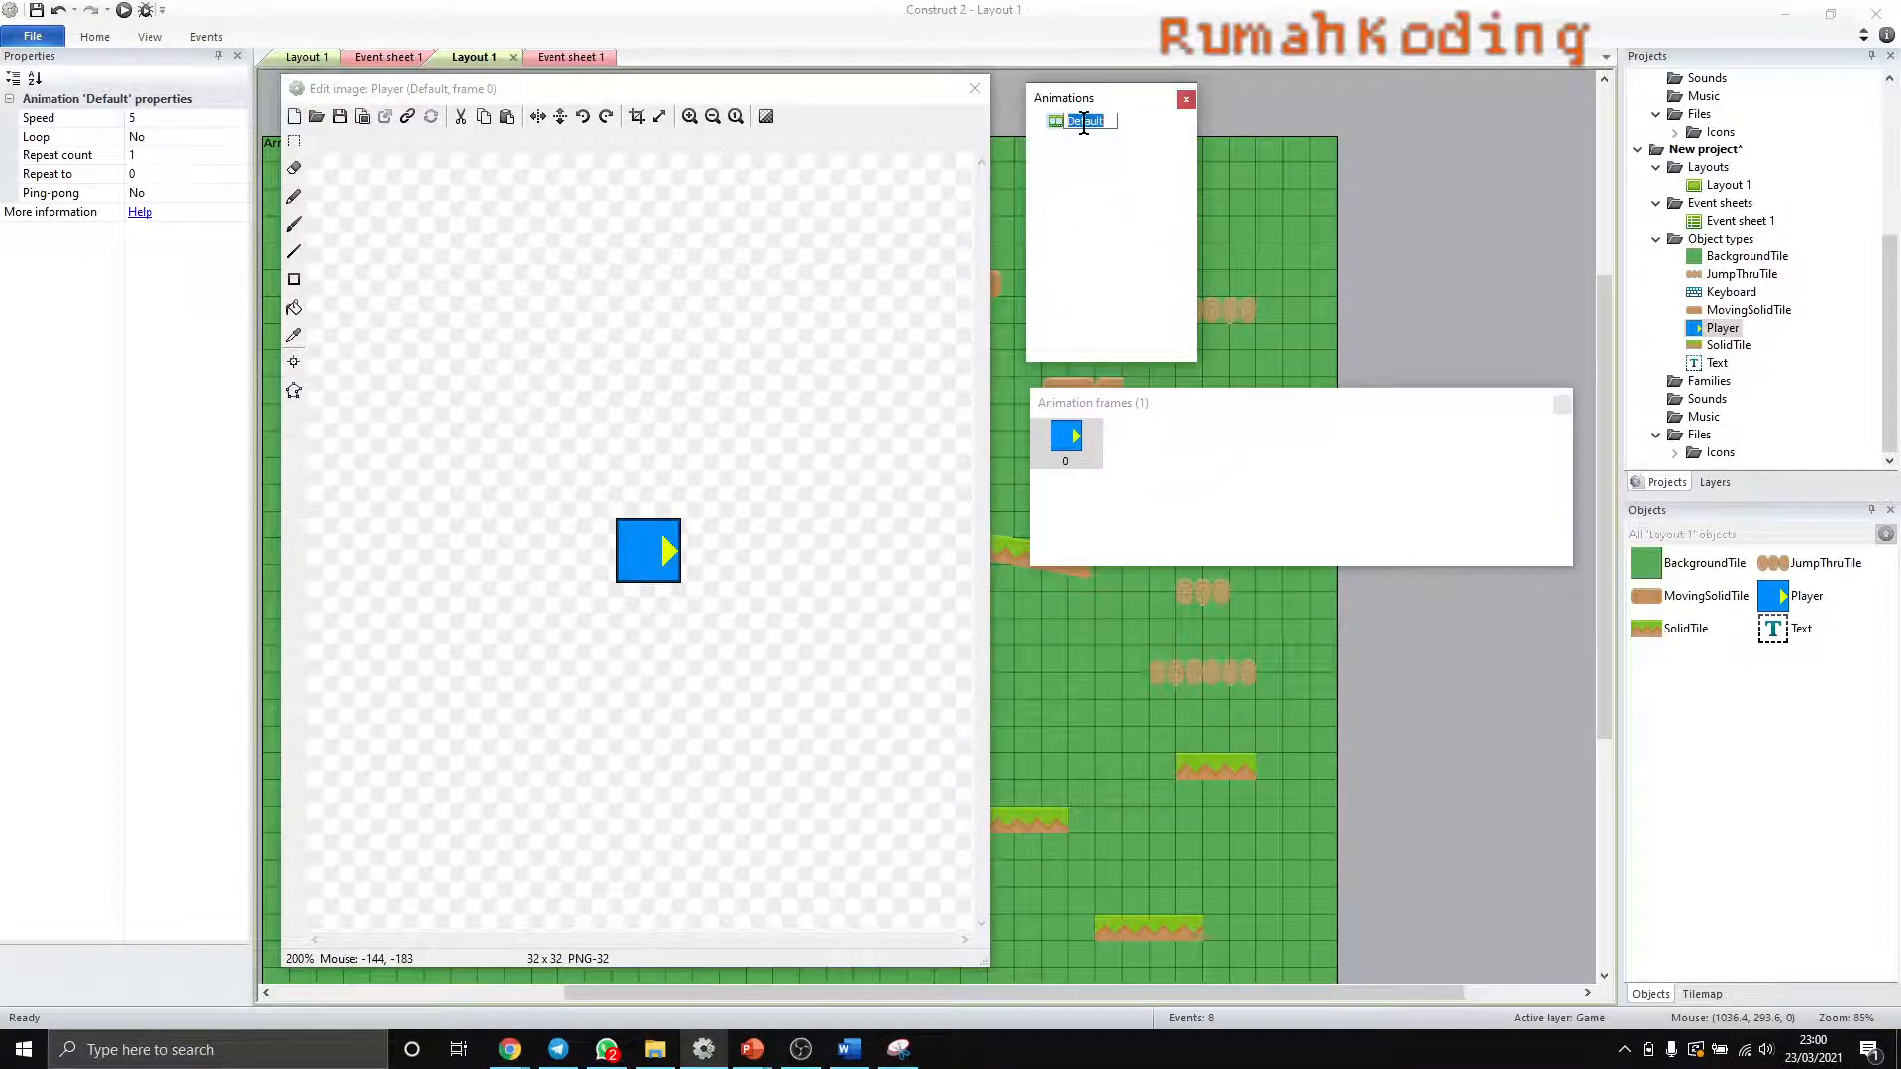
type("Diam")
key("Return")
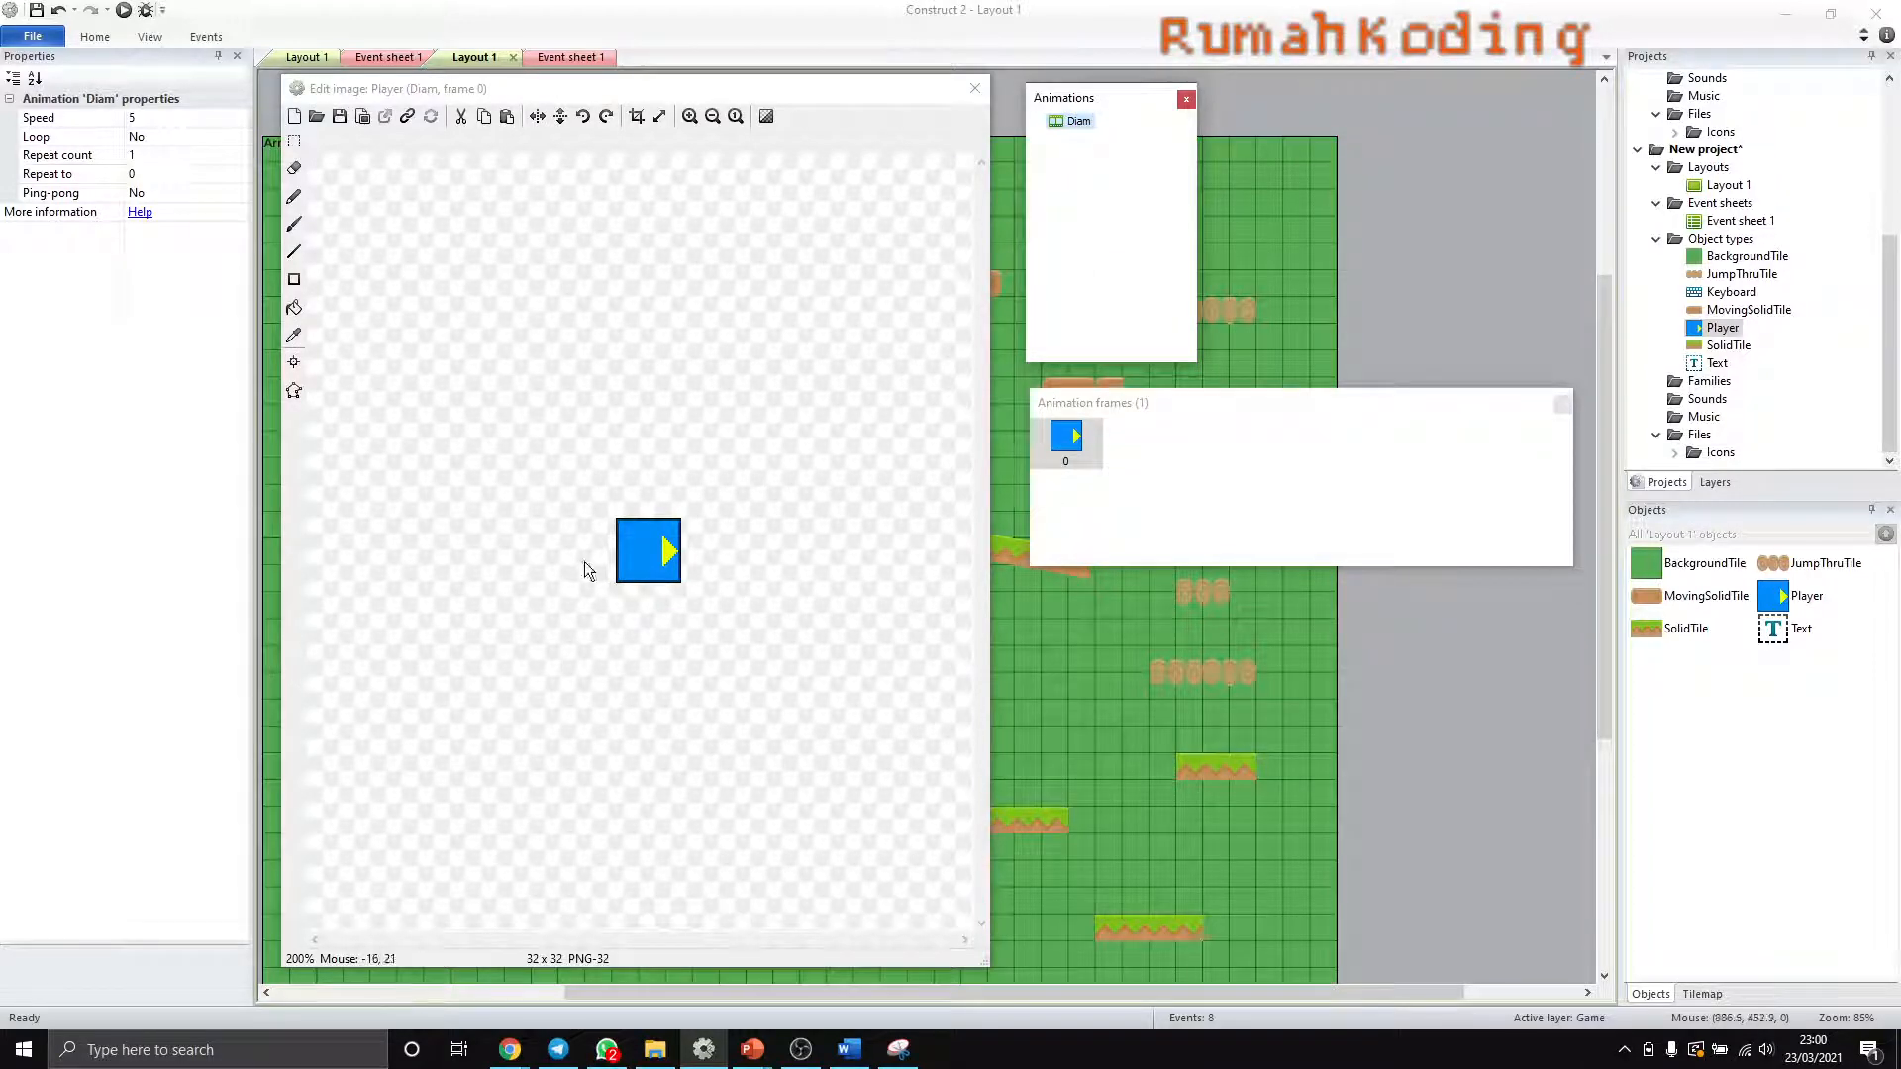
- Load p1_front.png from the platformerGraphicsDeluxe_Updated Player folder into frame 0 of the Diam animation
left_click(316, 116)
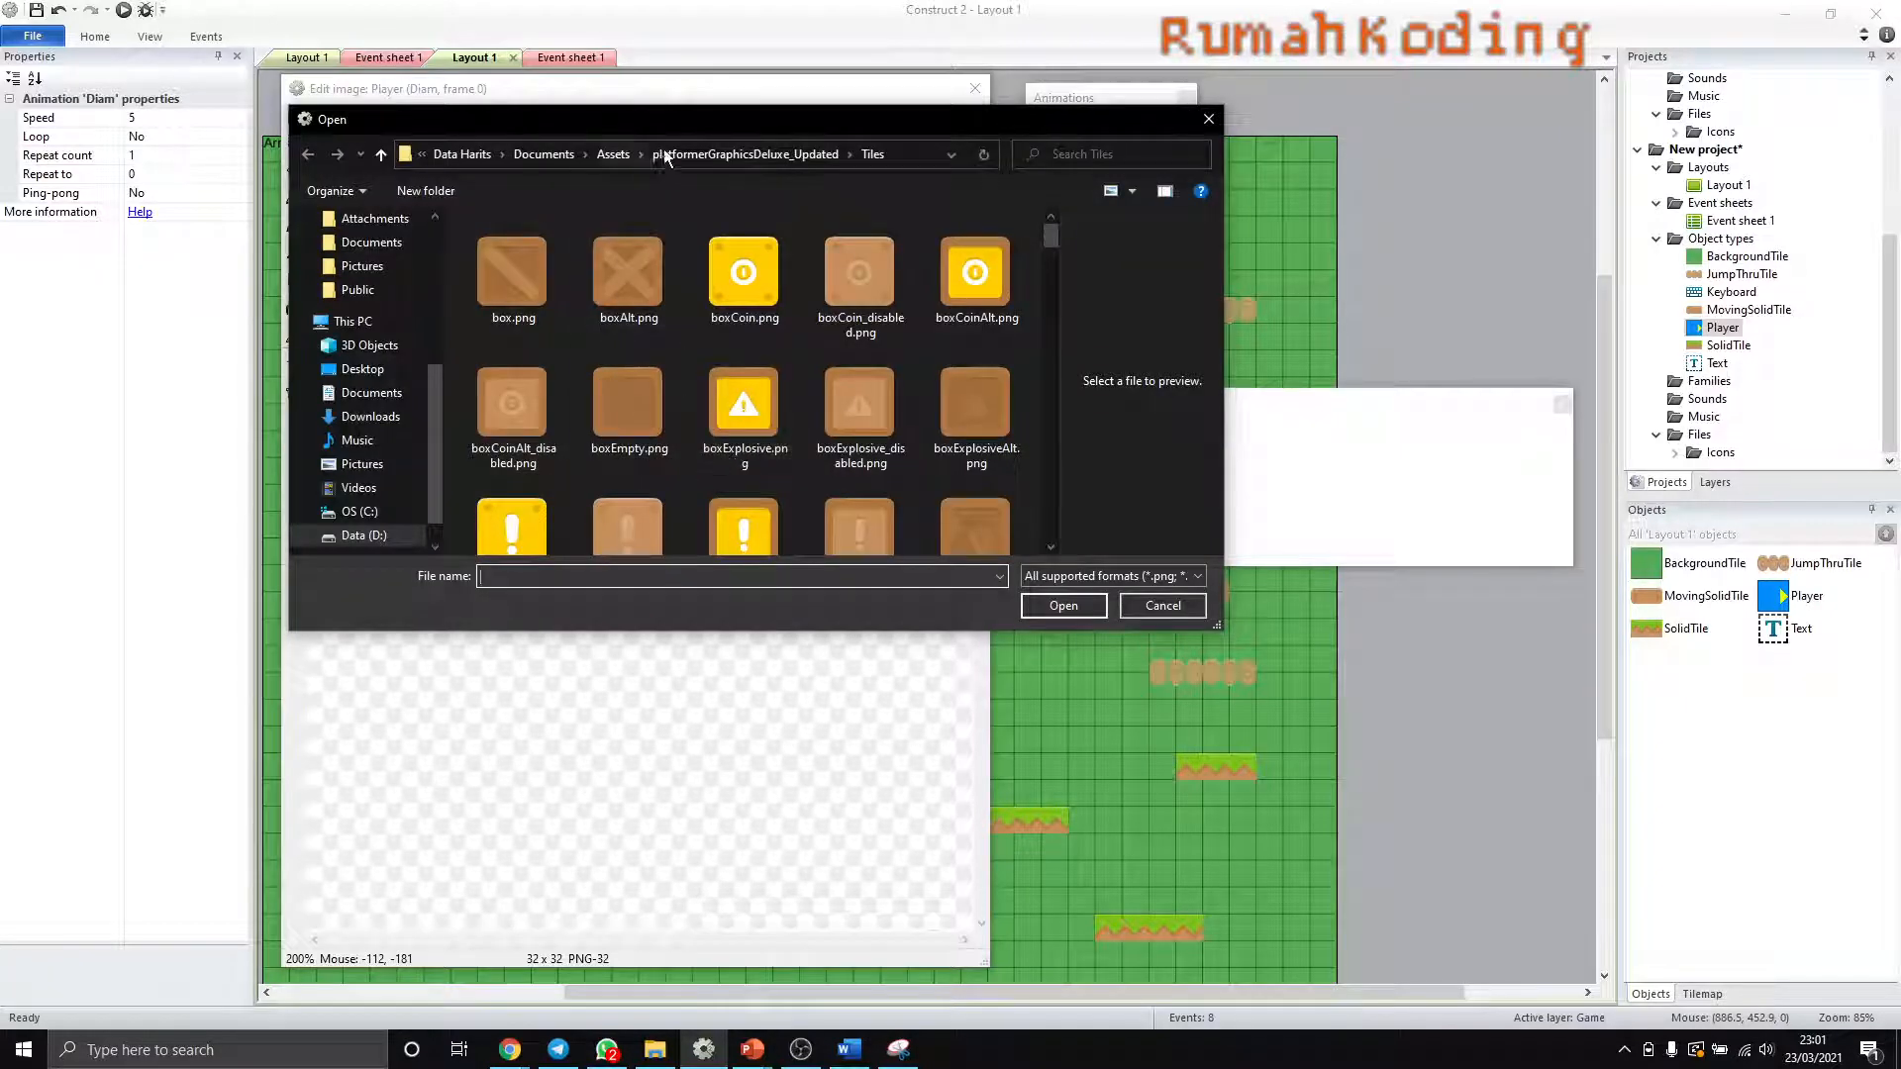
left_click(710, 150)
double_click(498, 311)
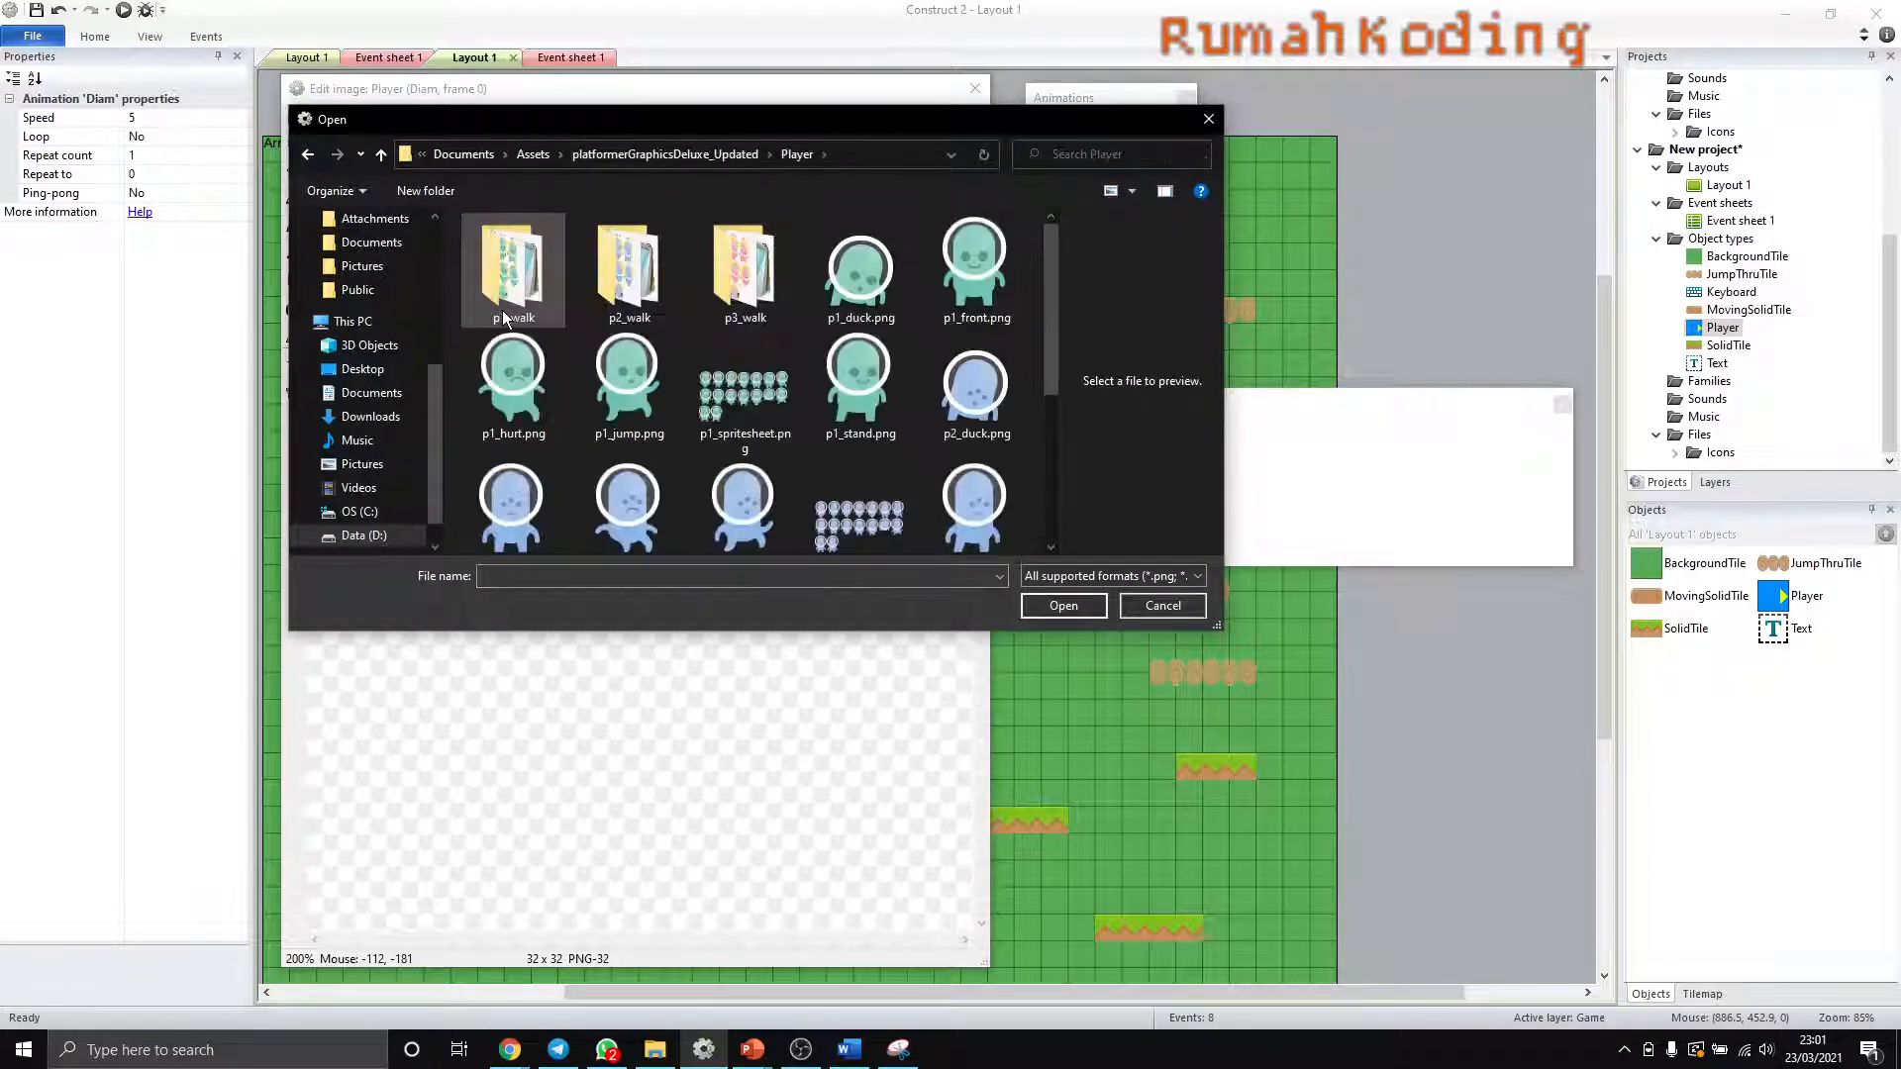
left_click(978, 297)
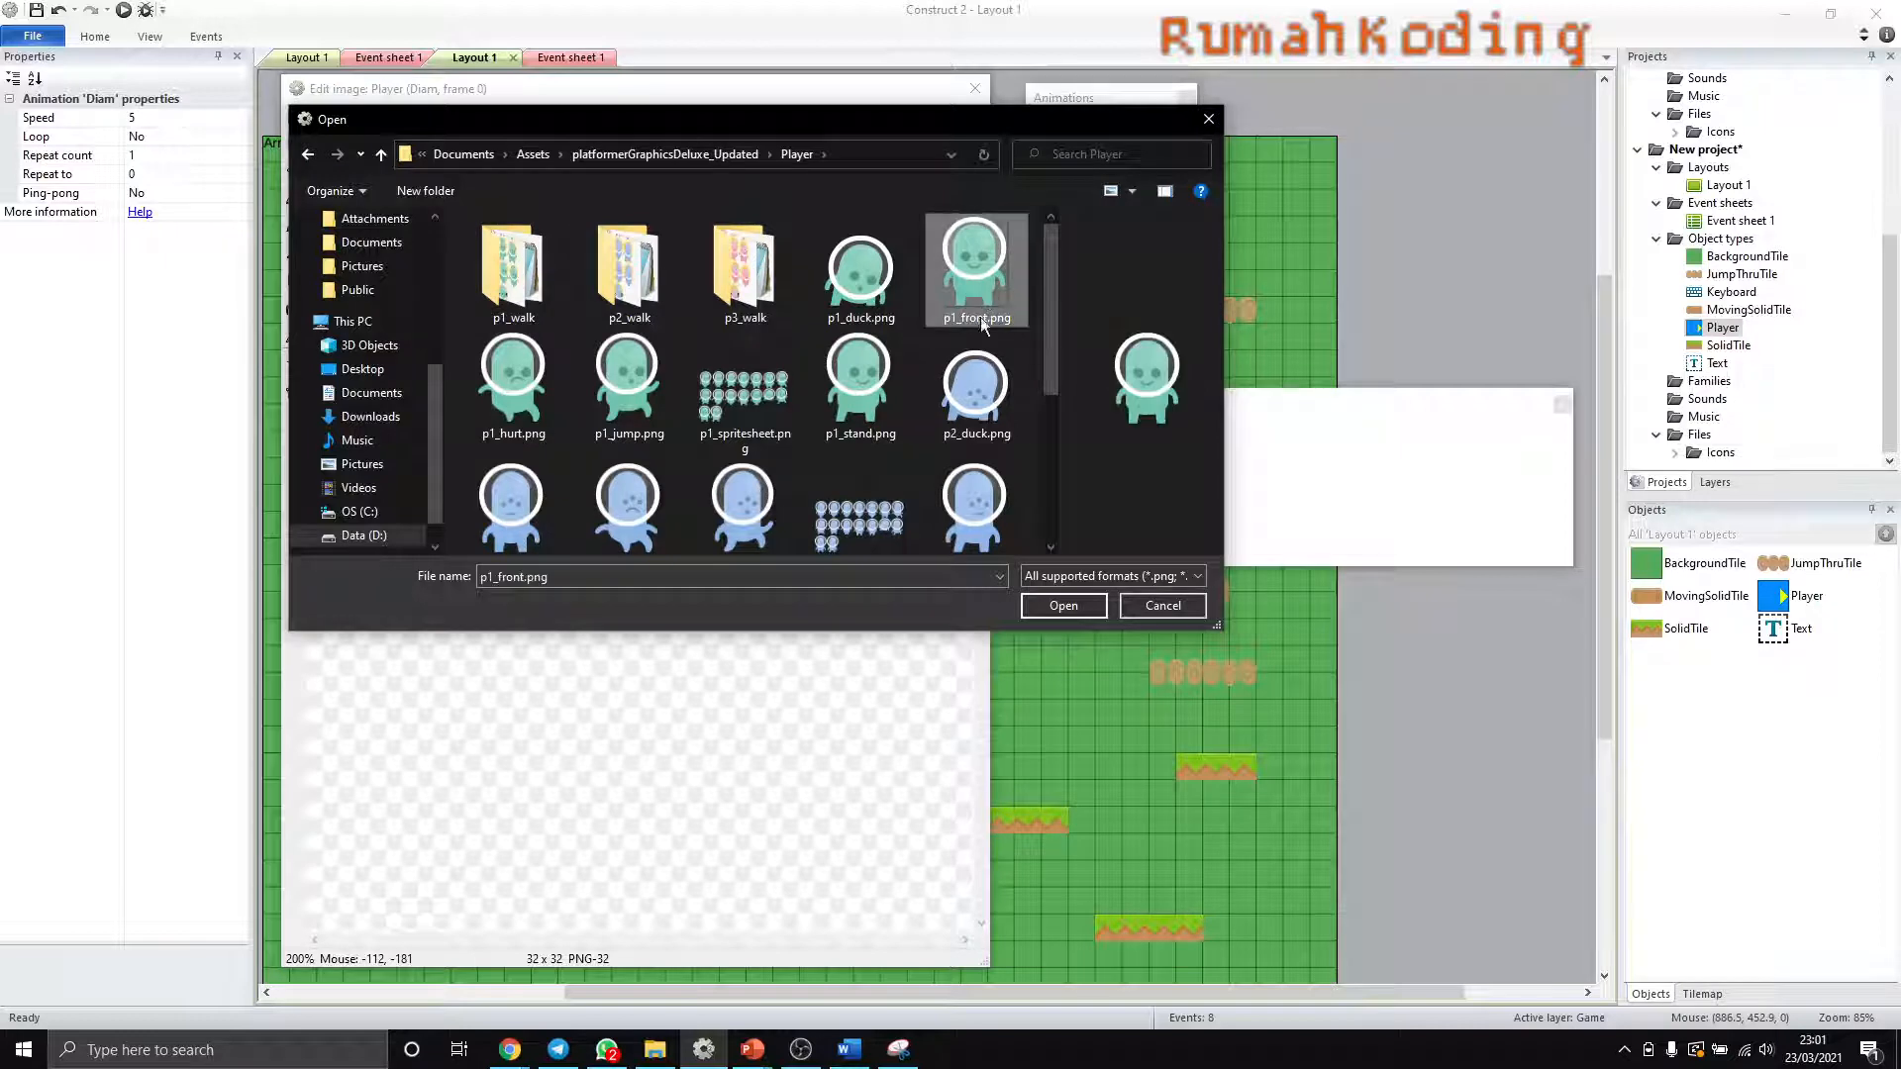
left_click(1064, 606)
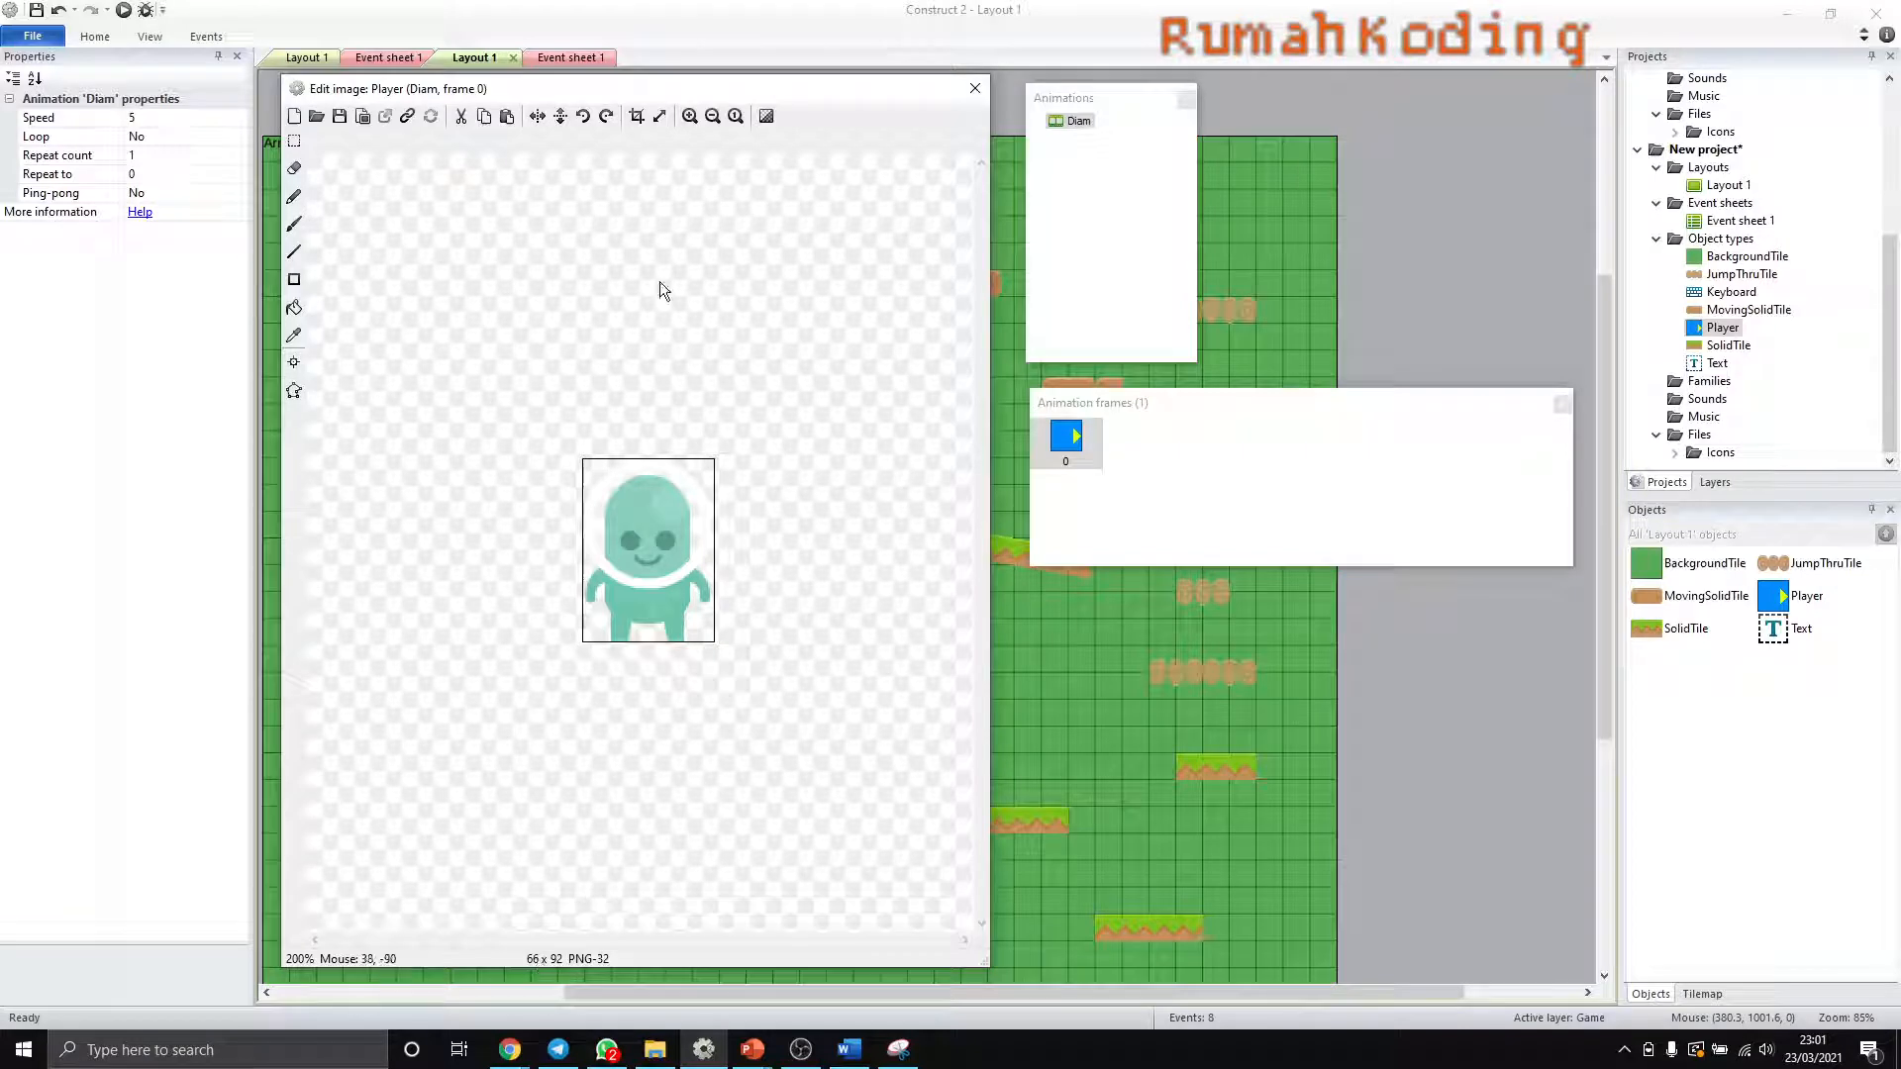
- Crop the Player image and resize its canvas to 66 by 92 pixels with the image aligned to the center
left_click(637, 116)
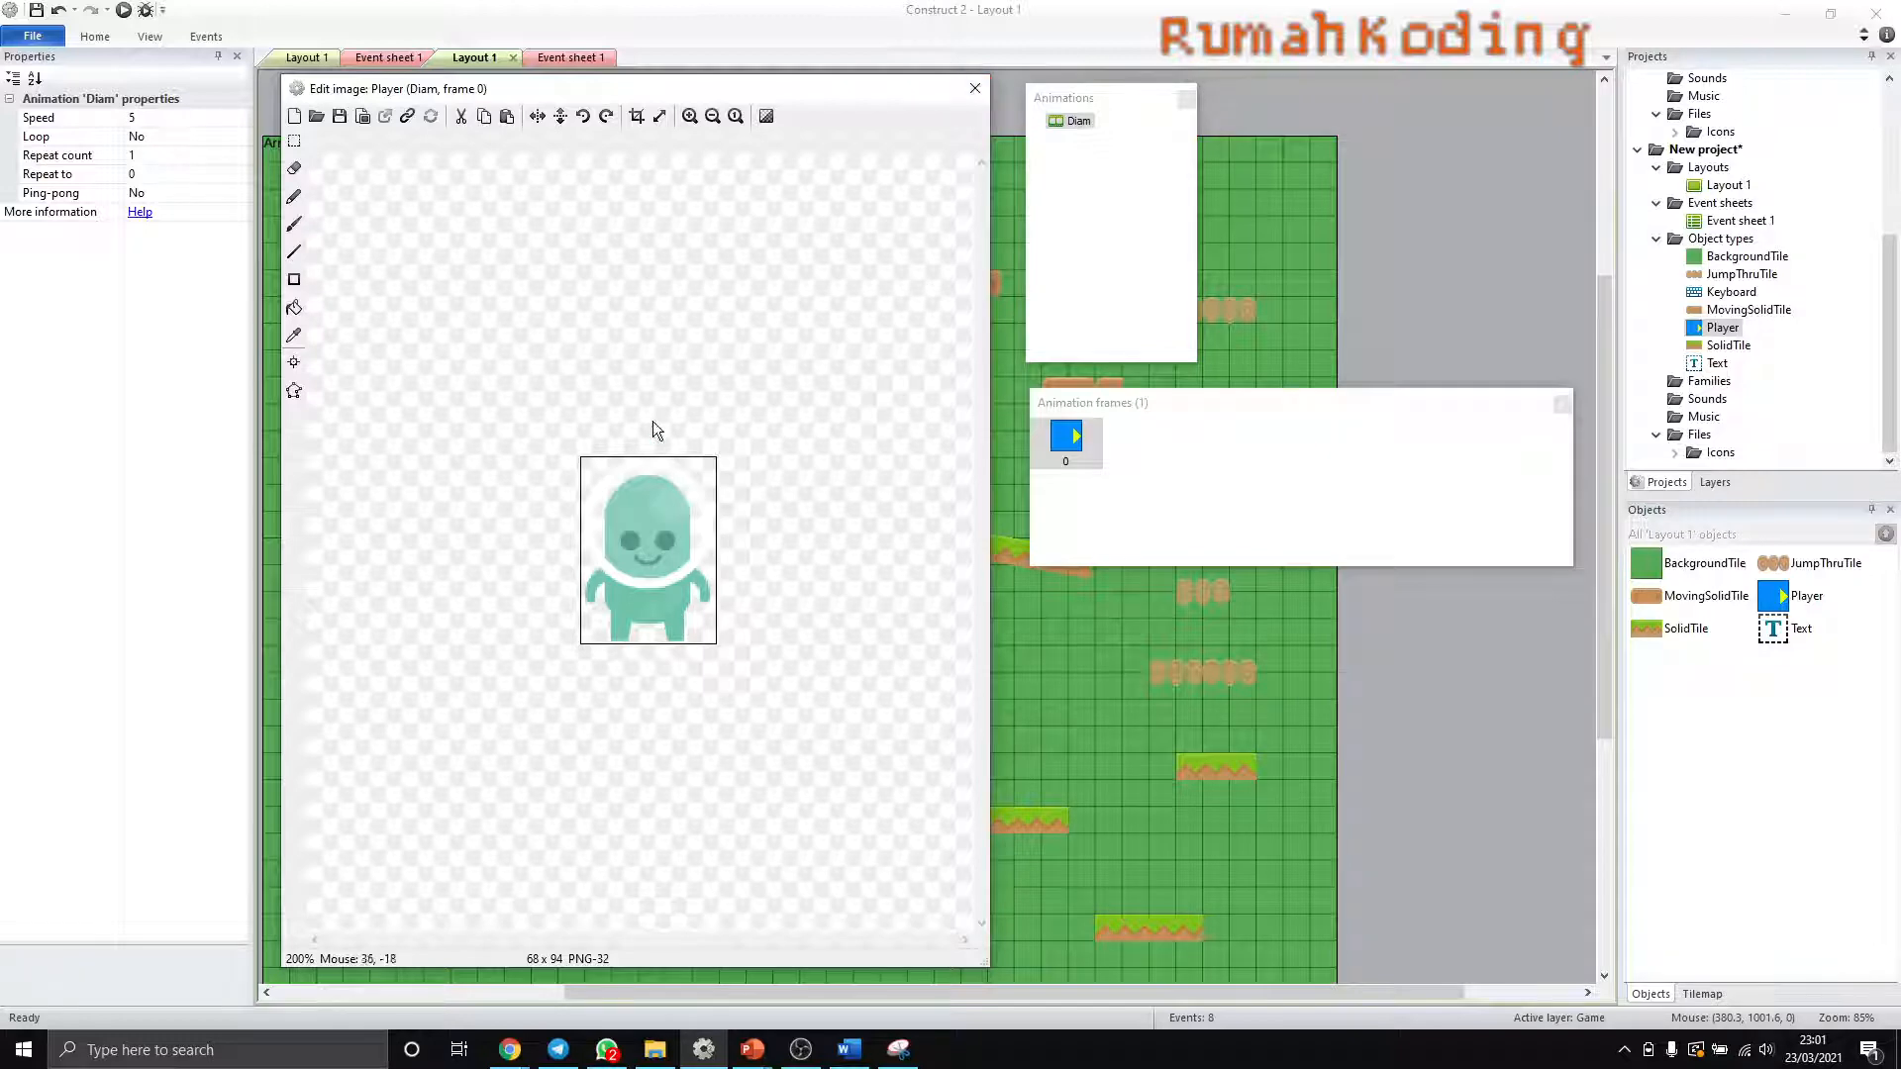
left_click(659, 116)
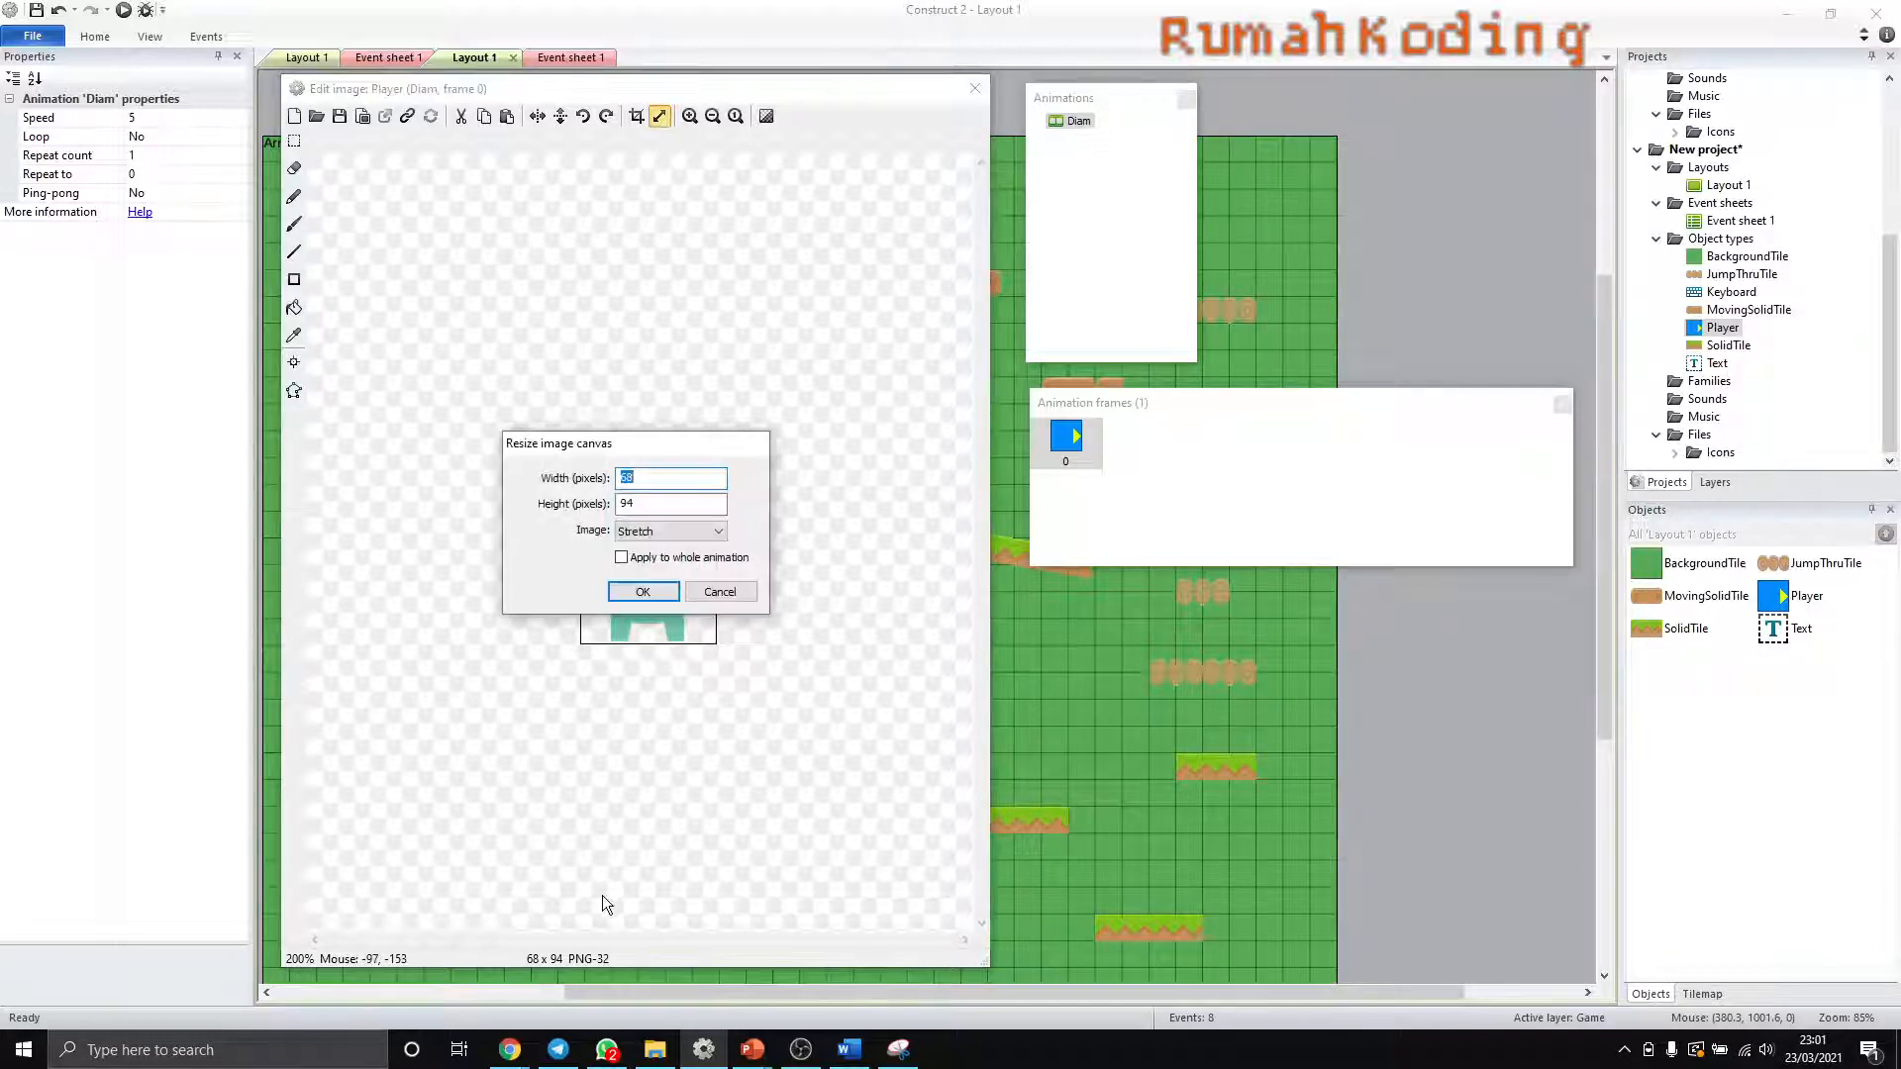
type("66")
left_click(628, 506)
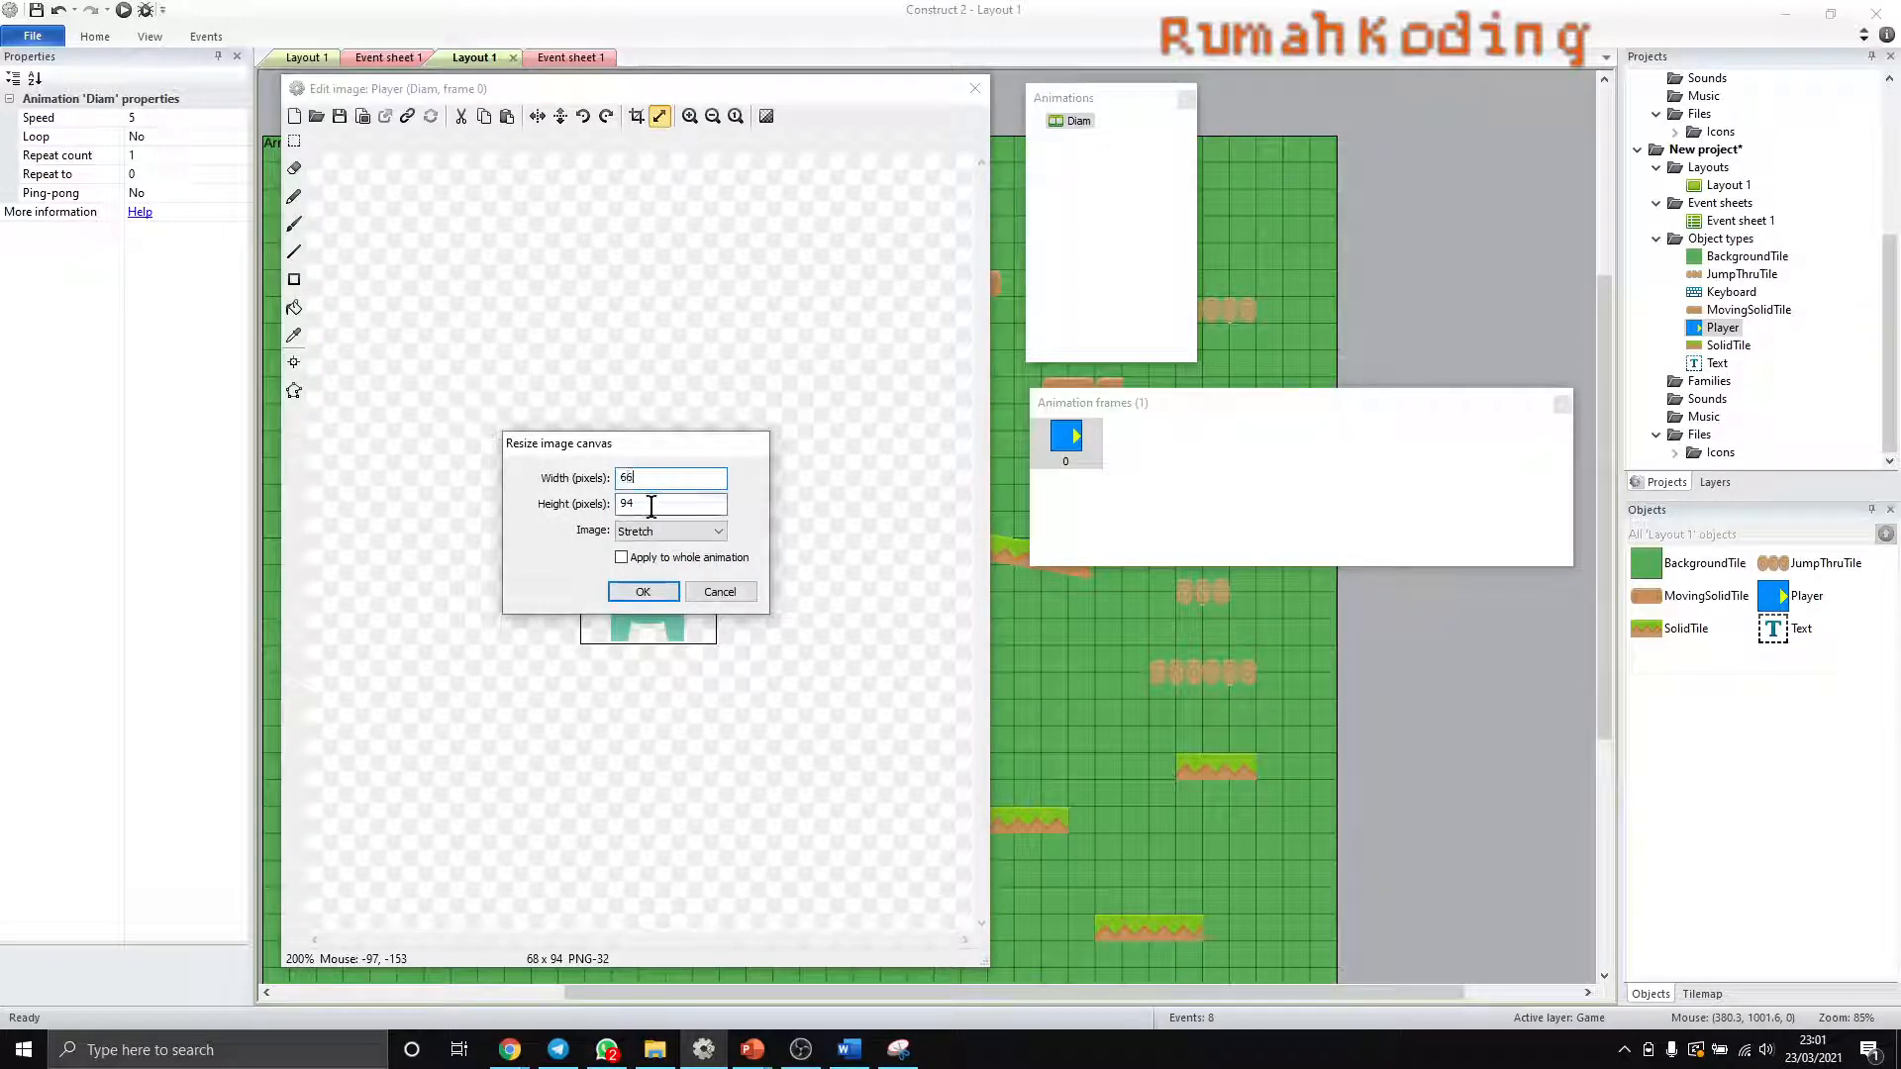
key("BackSpace")
type("2")
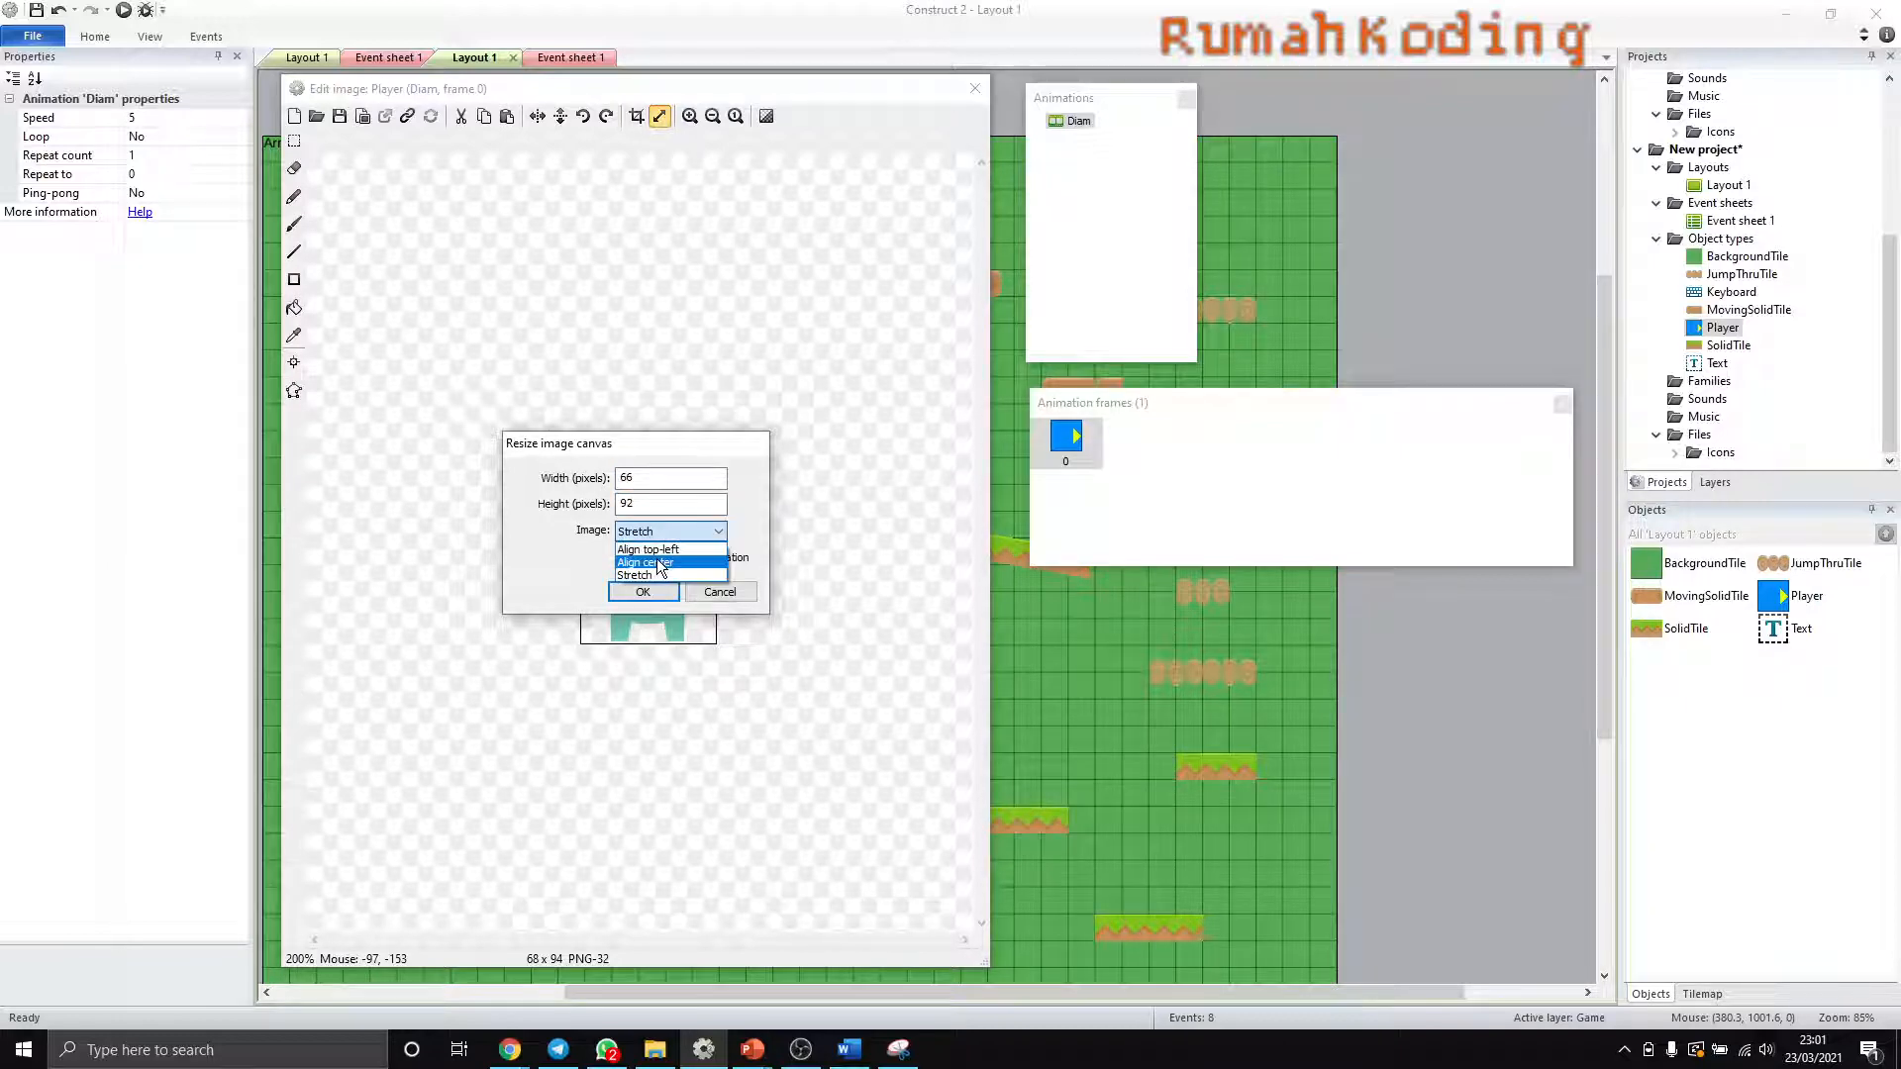
left_click(657, 563)
left_click(654, 590)
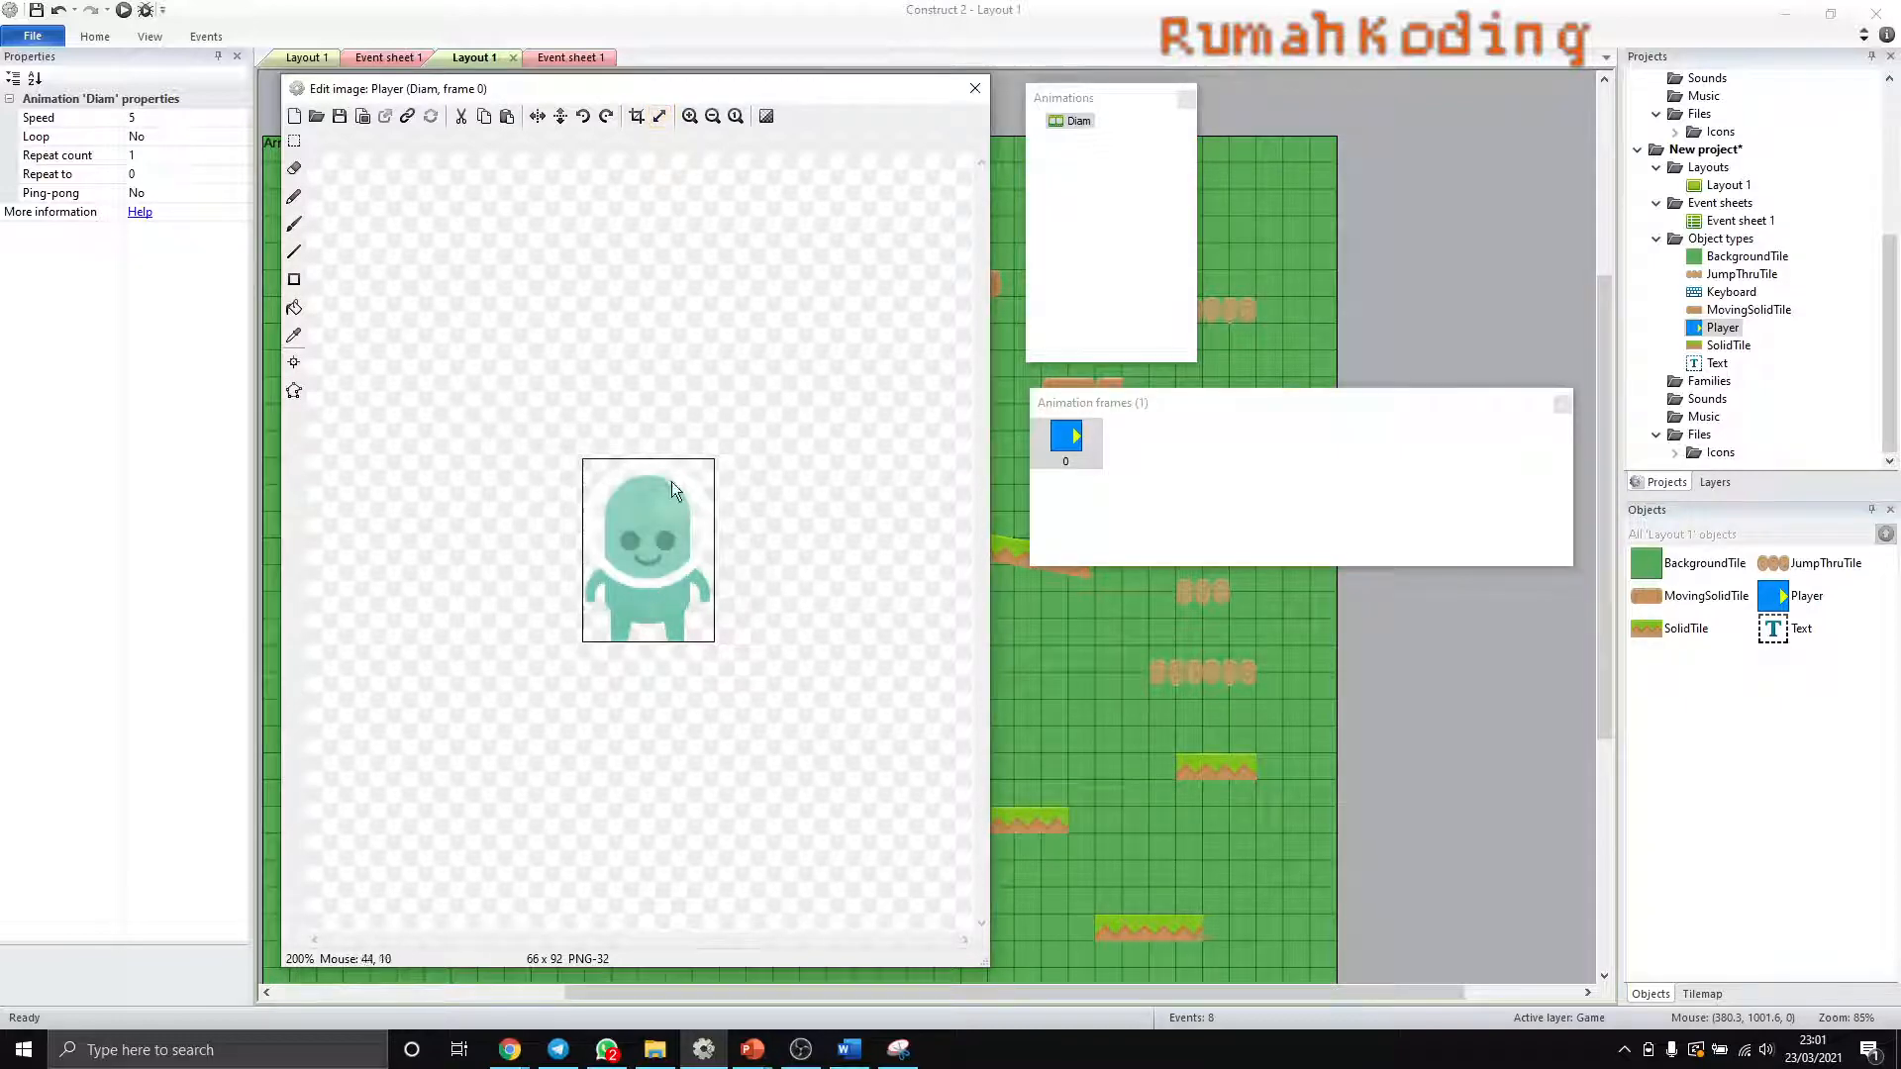
- Close the image editor and run the layout preview in the browser to check the new Player sprite on the grass platform
left_click(1067, 121)
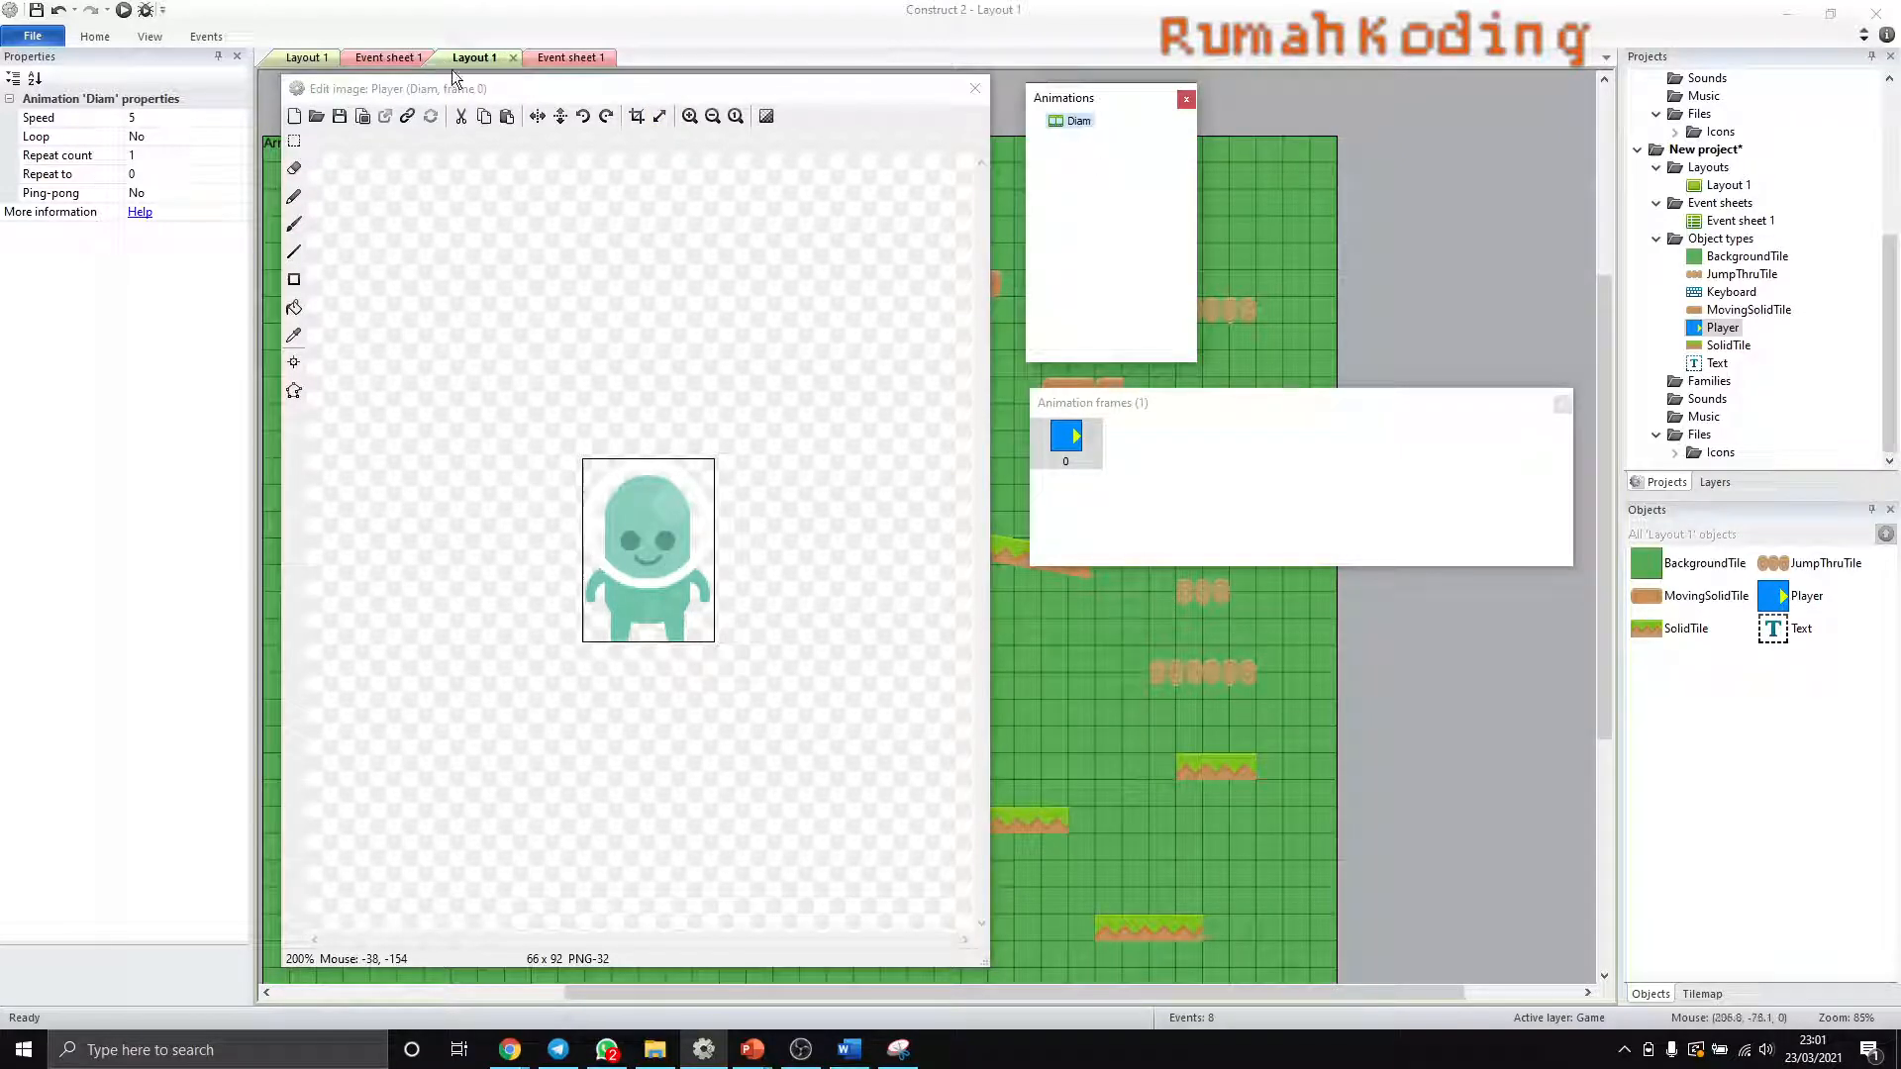
left_click(976, 88)
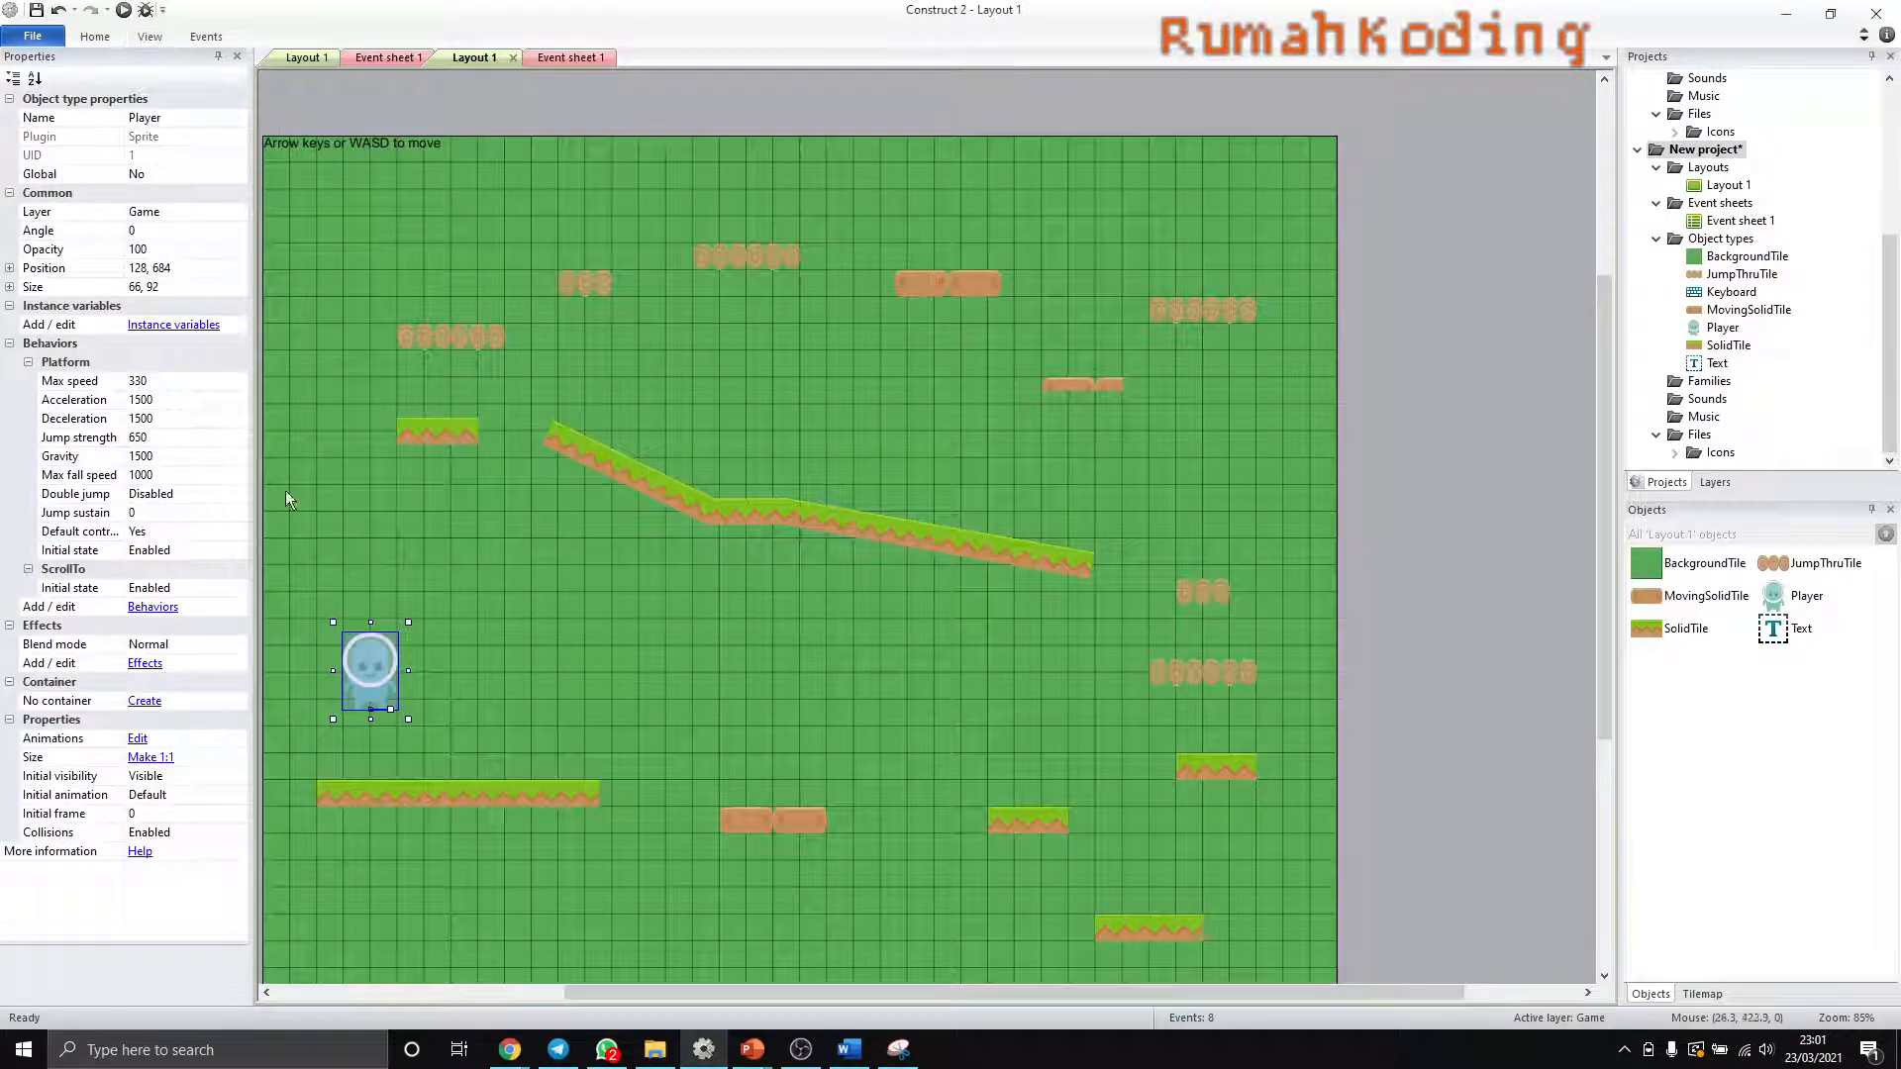
left_click(472, 707)
left_click(364, 683)
left_click(123, 10)
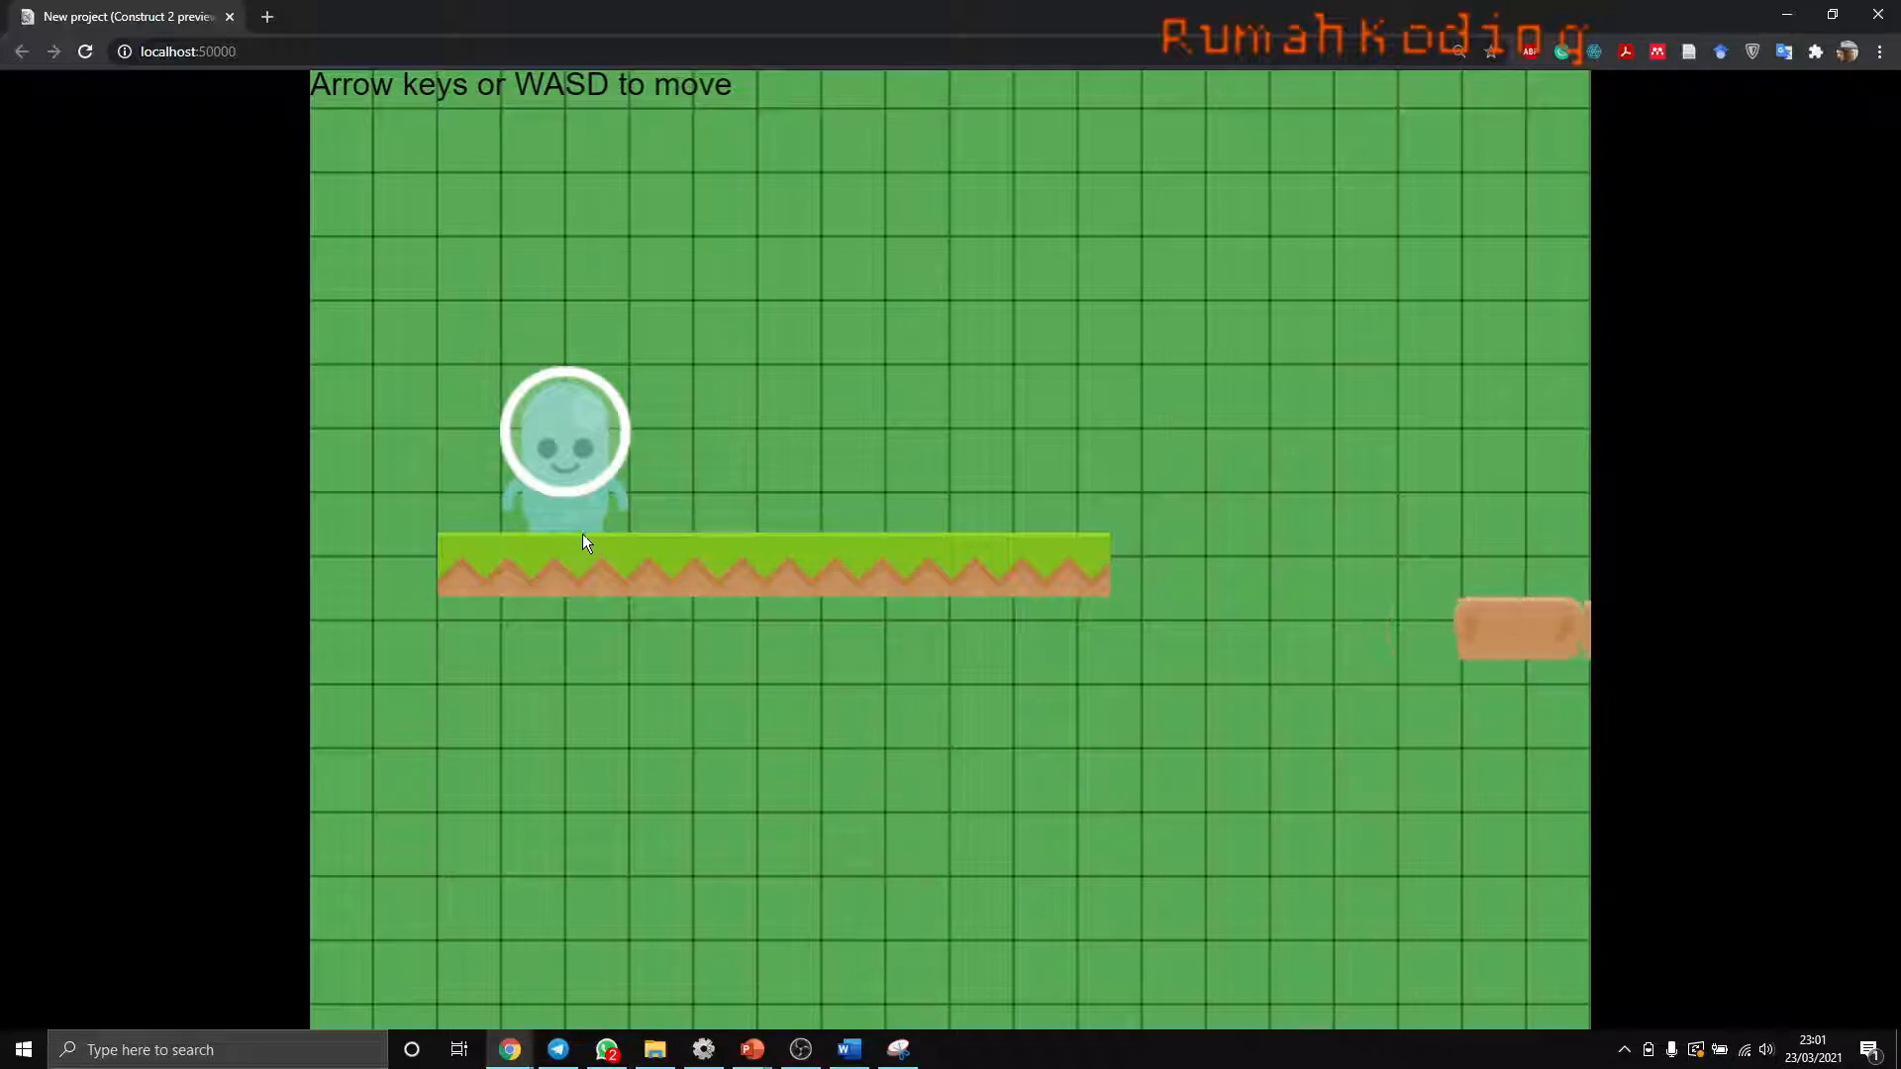
left_click(85, 51)
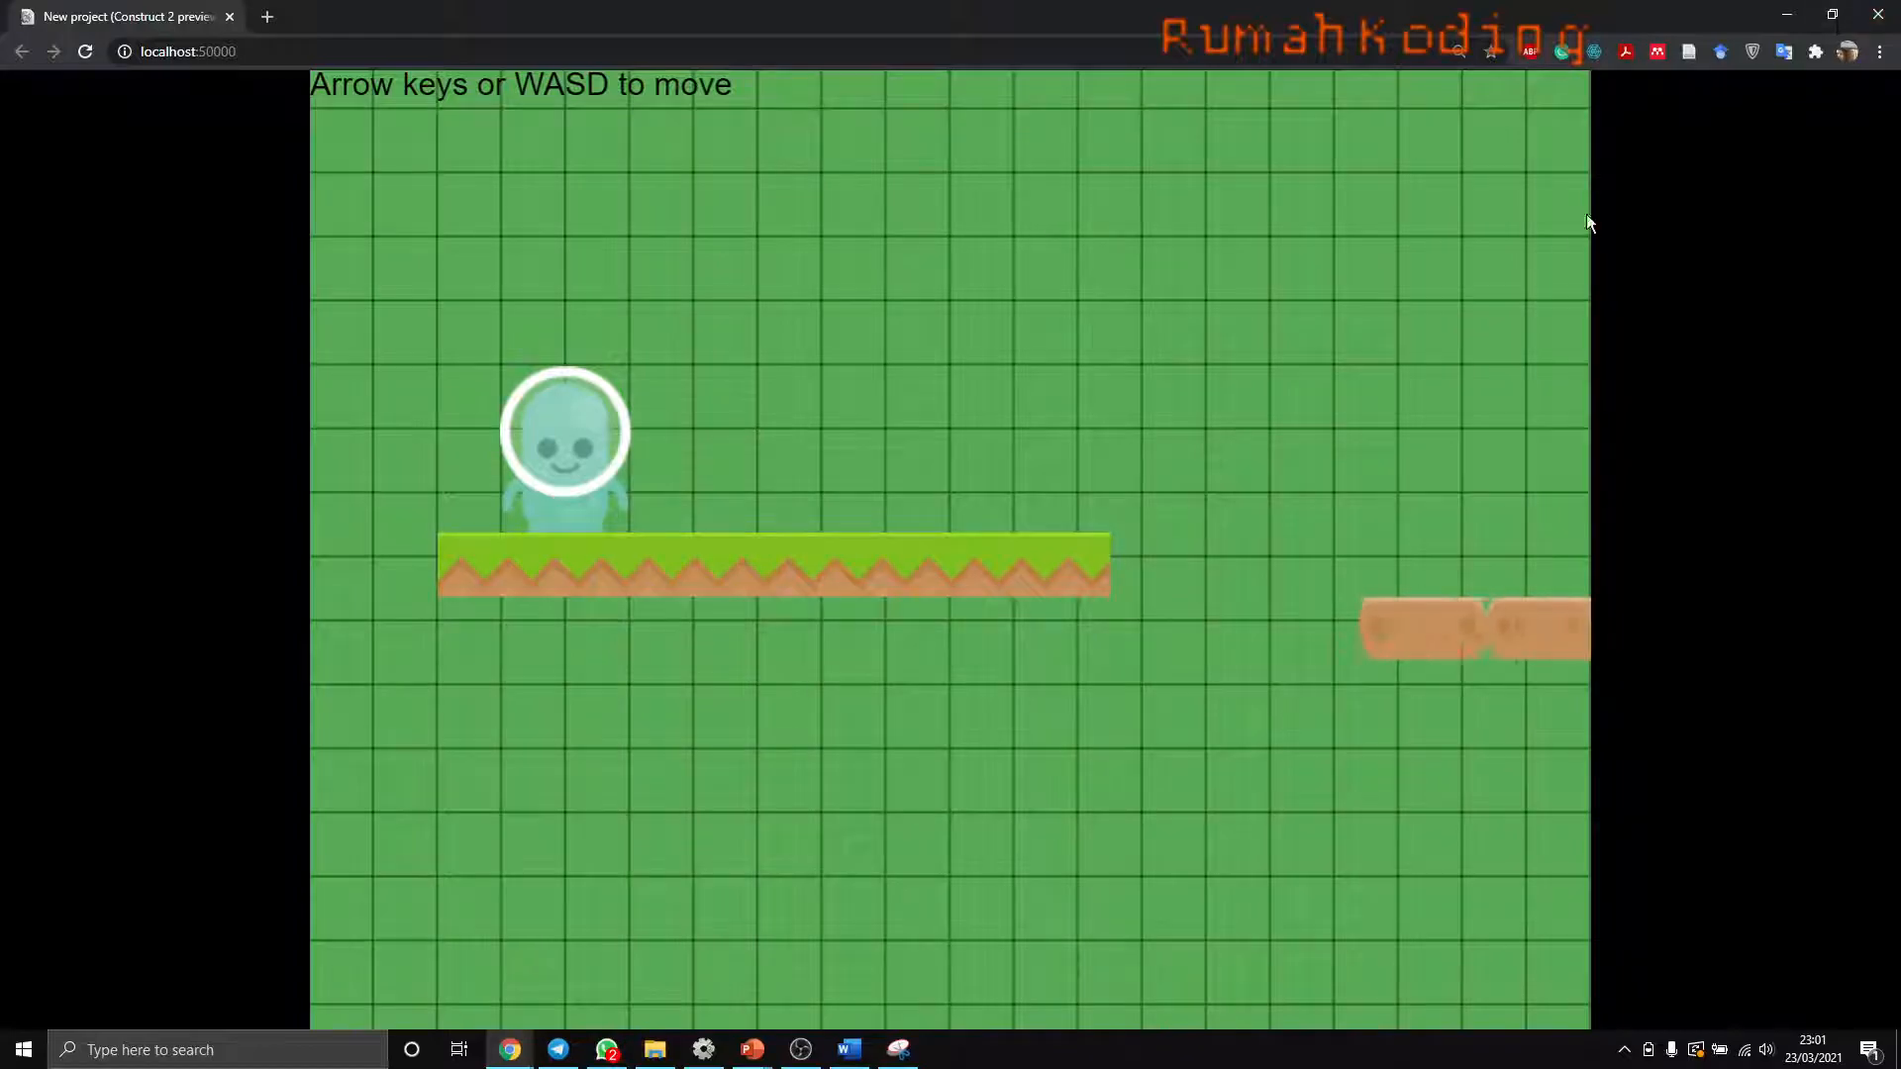
key("alt+Tab")
- Open the Player's Diam frame in the image editor and check the origin point at the character's feet
double_click(372, 673)
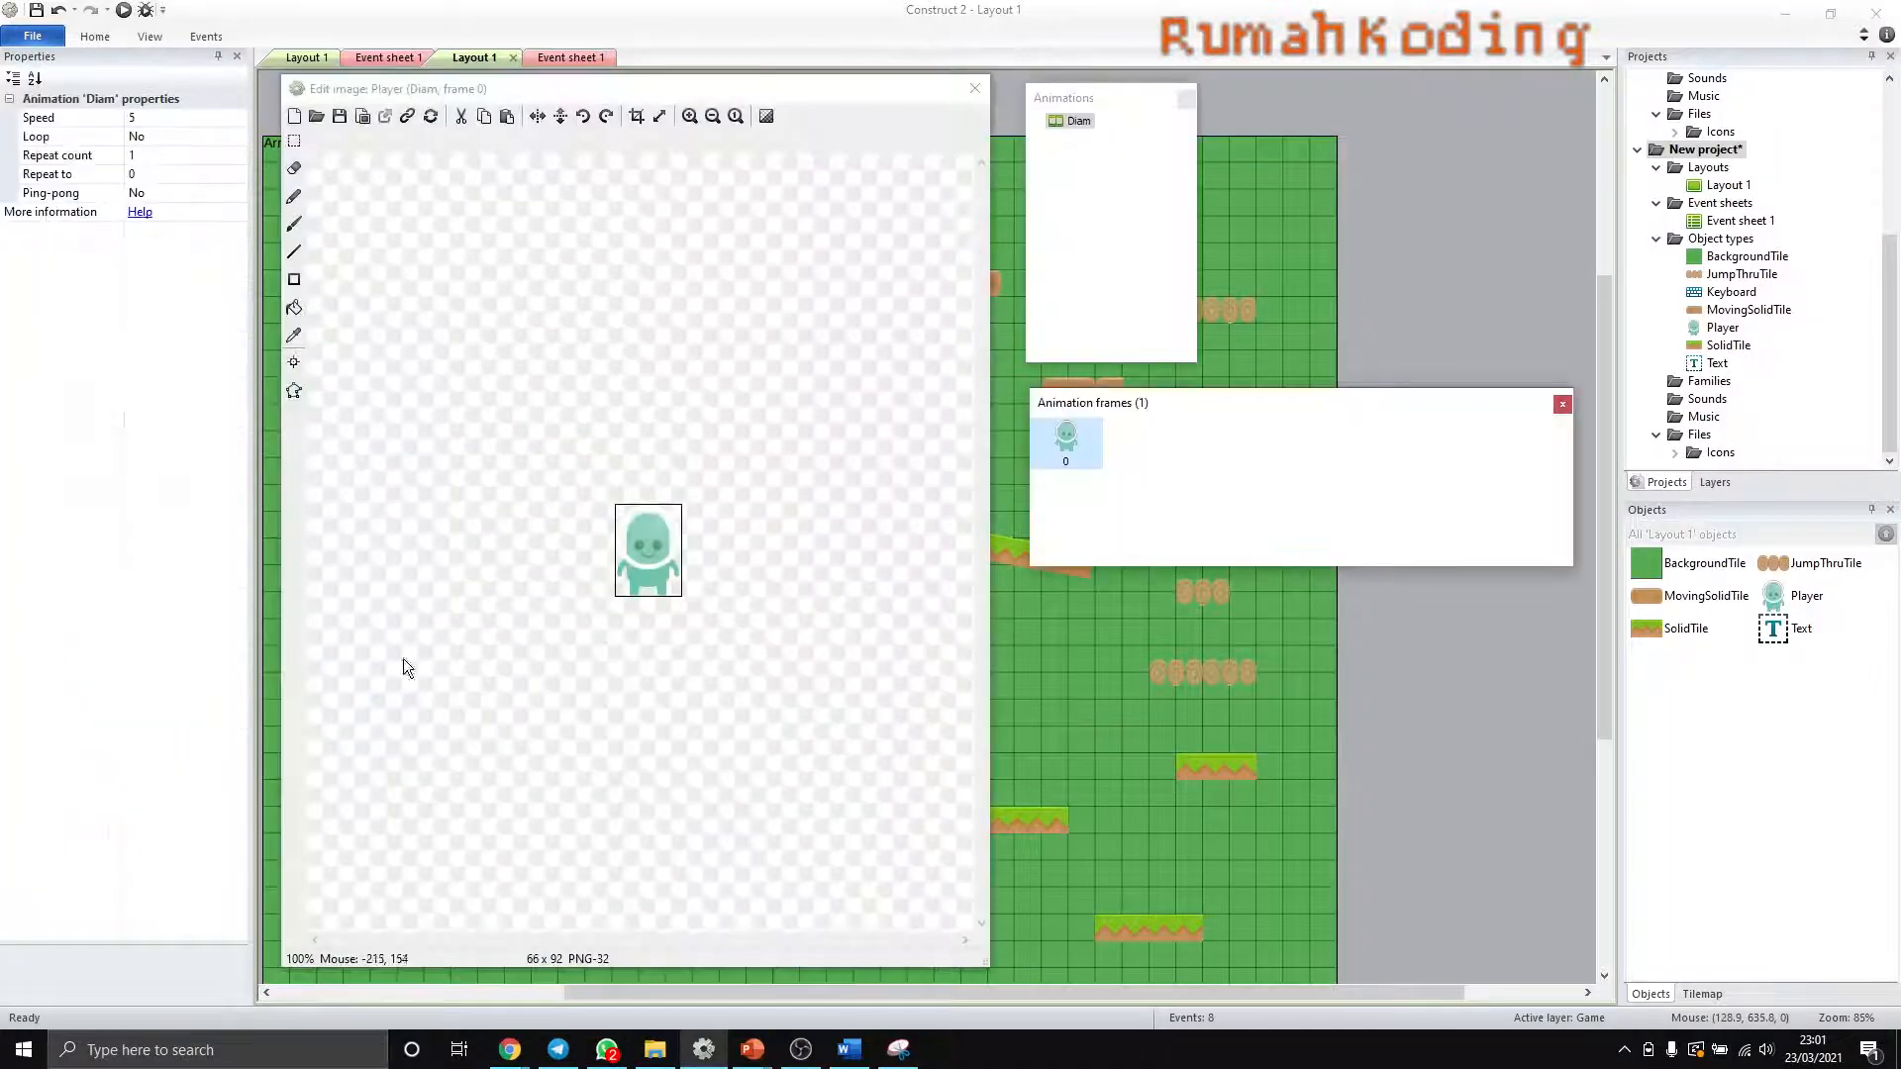
left_click(973, 90)
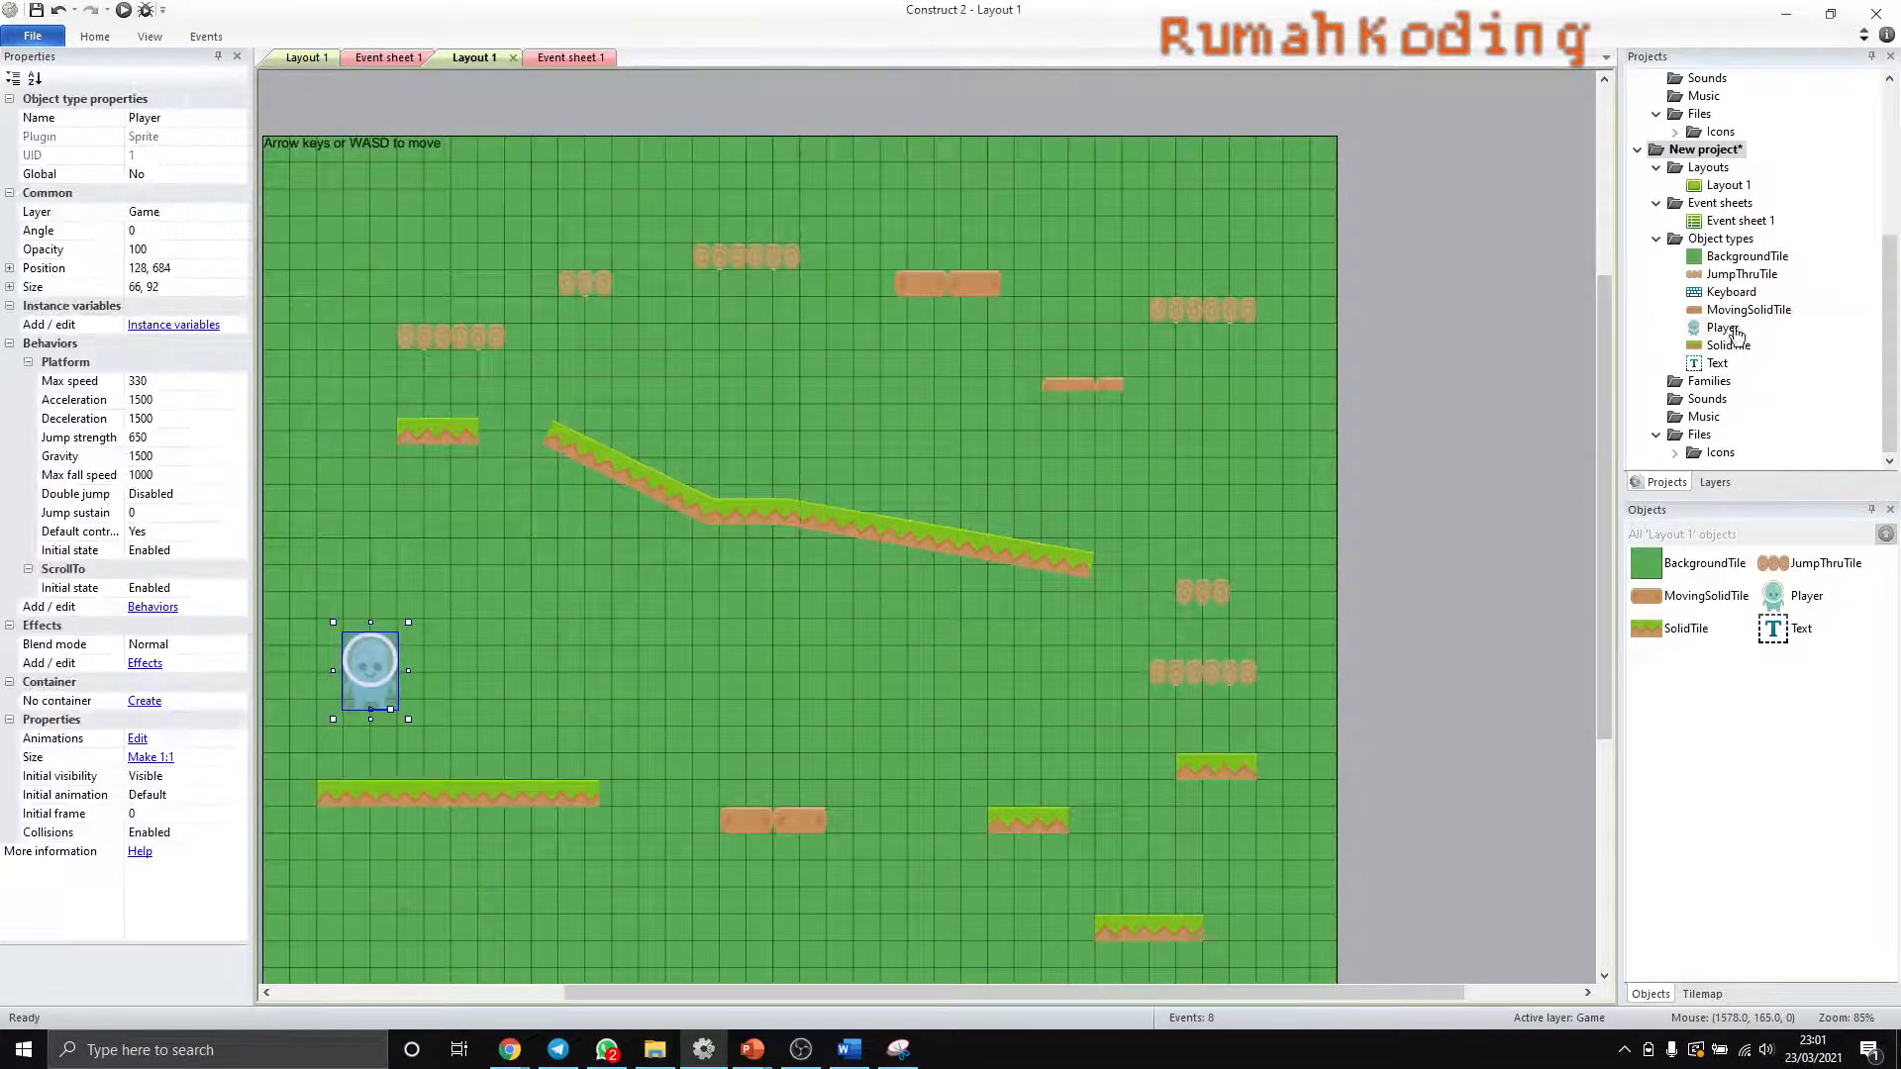
left_click(1722, 328)
double_click(1723, 329)
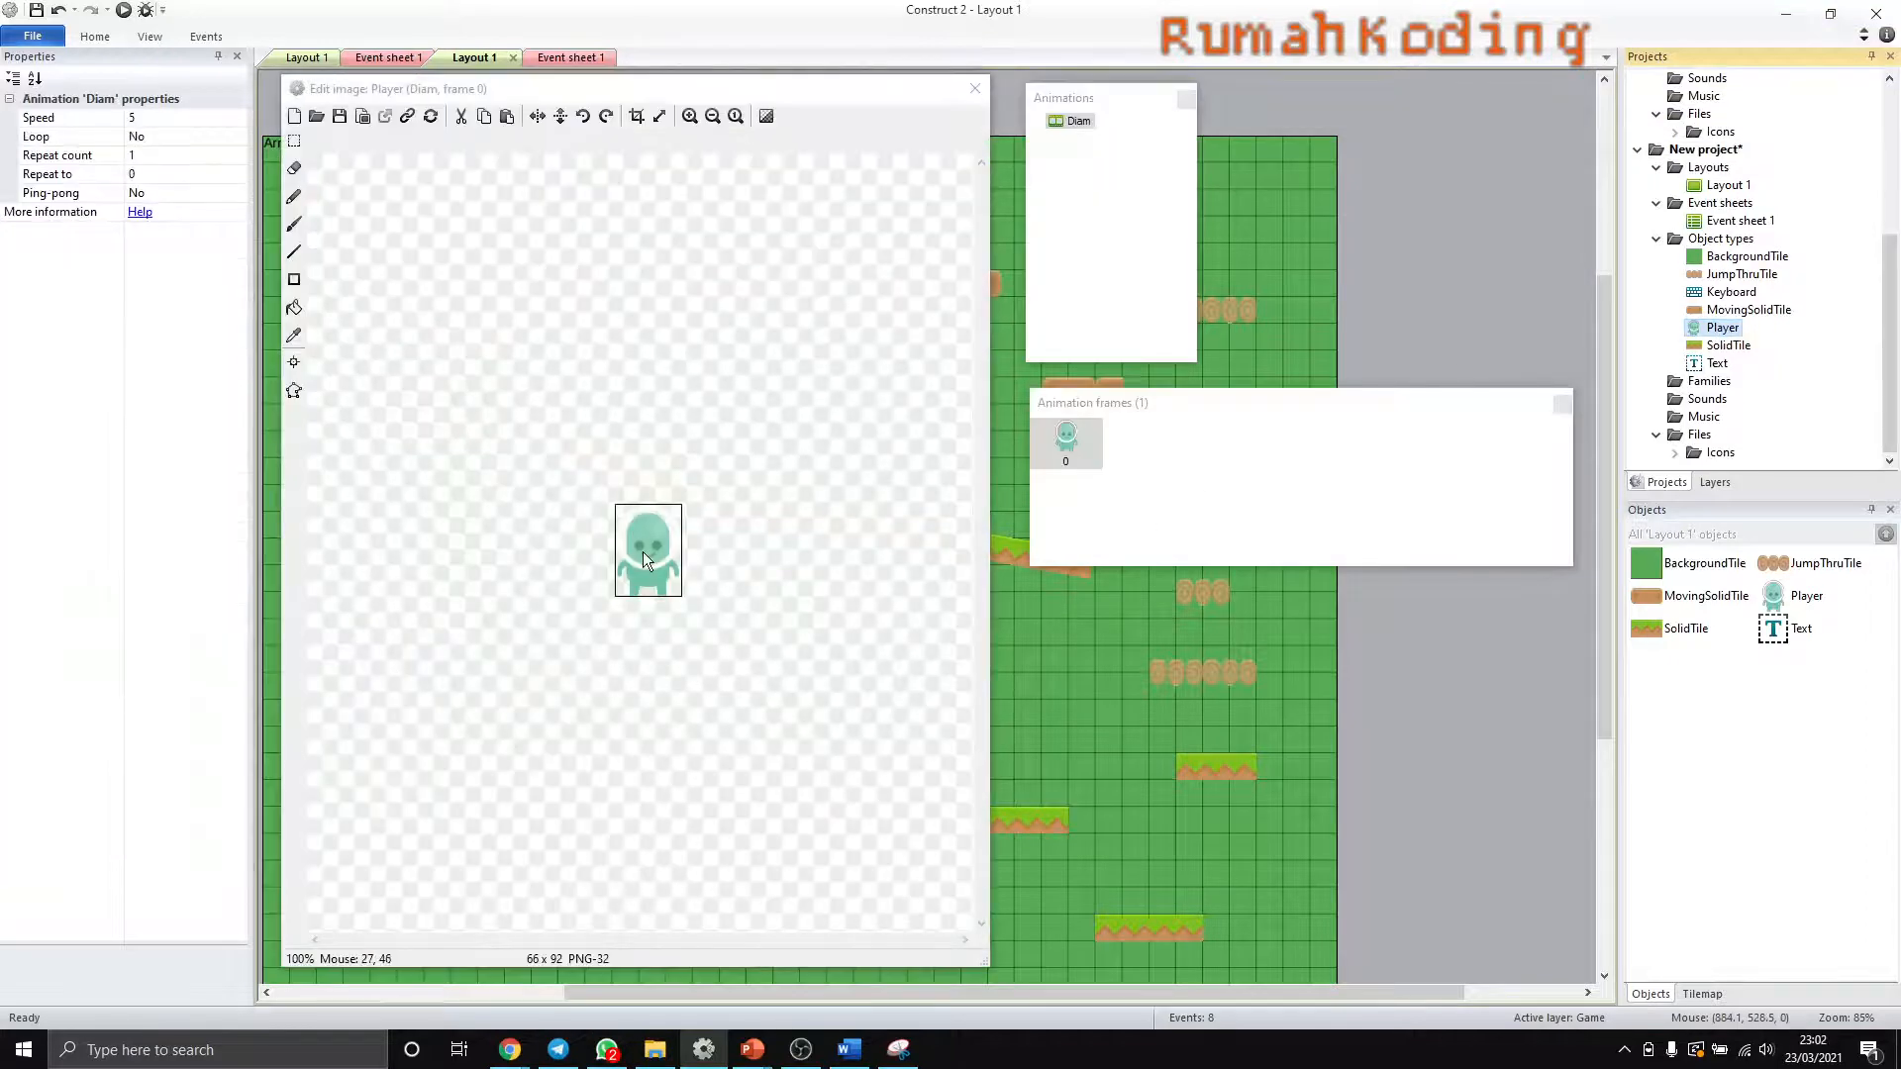
left_click(294, 364)
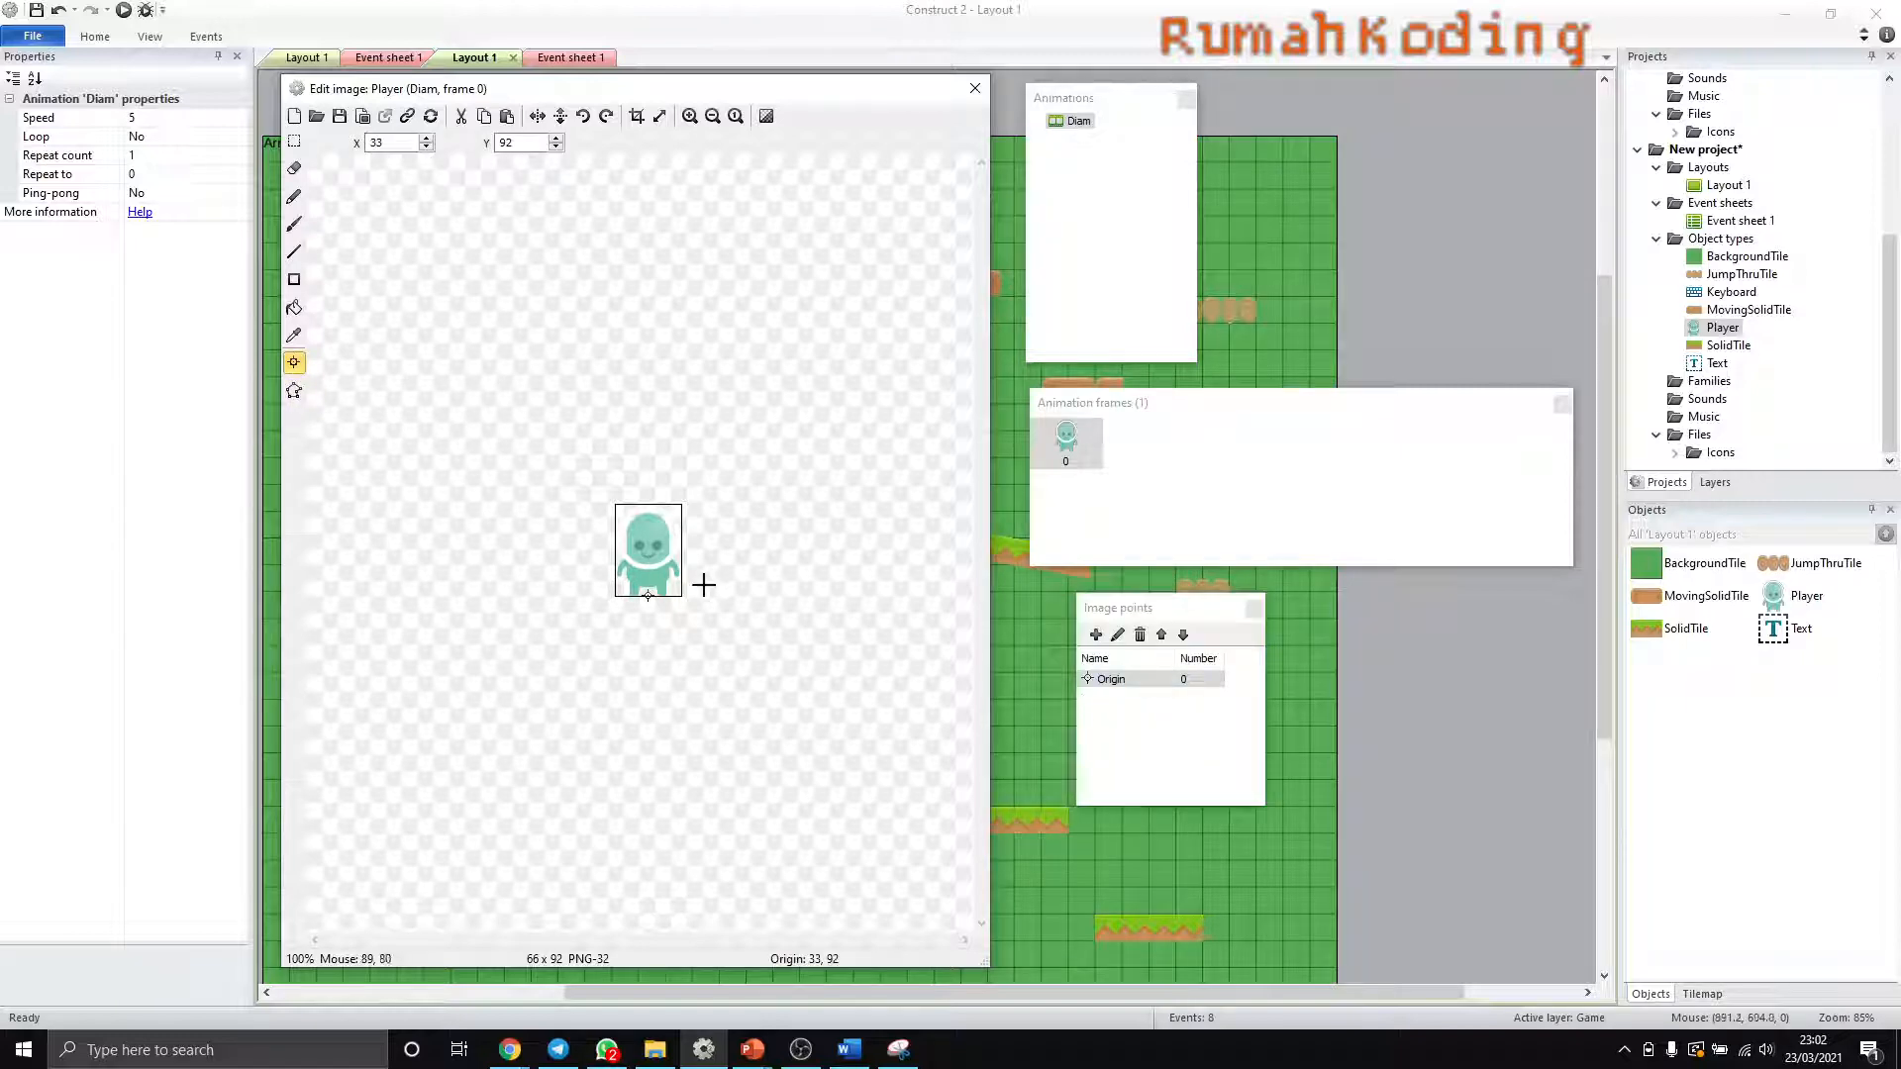
scroll(649, 598, "up", 3, "ctrl")
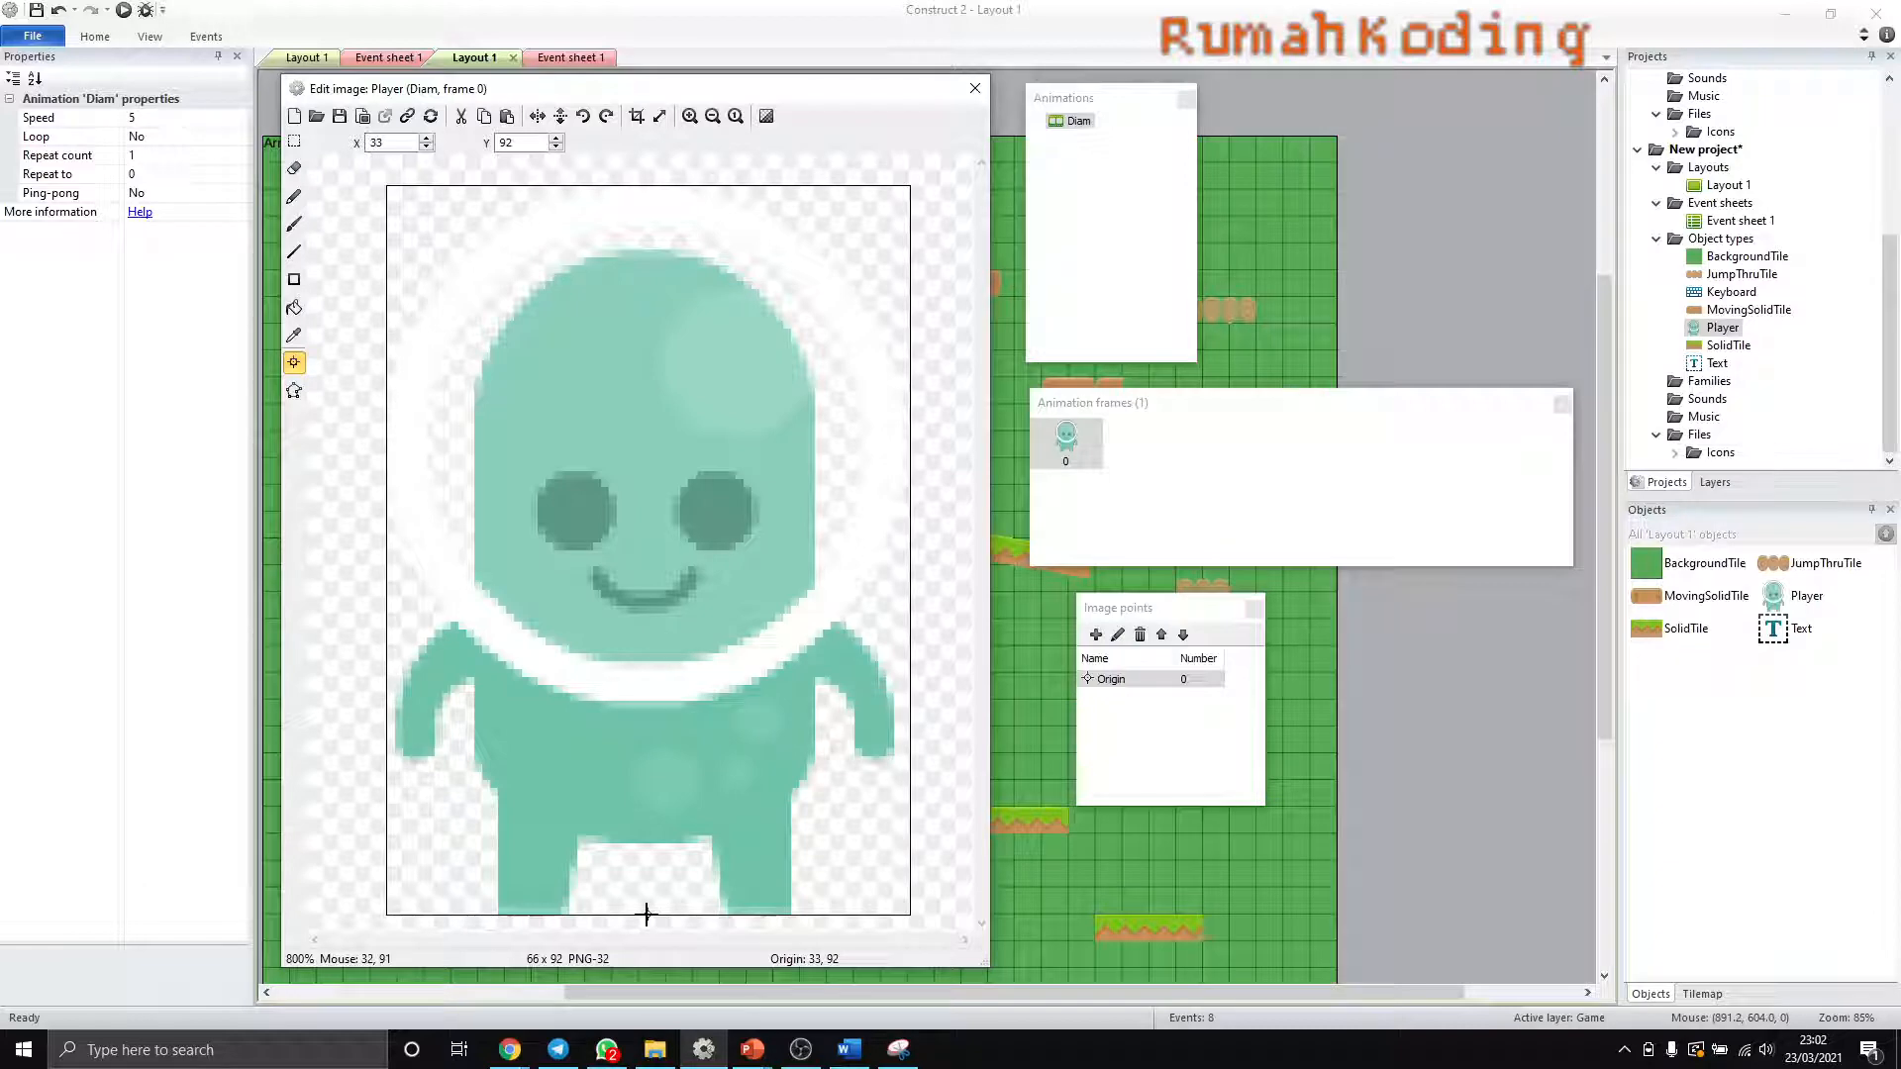
- Stretch the Player's collision polygon down to the feet at about (33, 92) and its lower corners out to both hands at about y 71
left_click(294, 392)
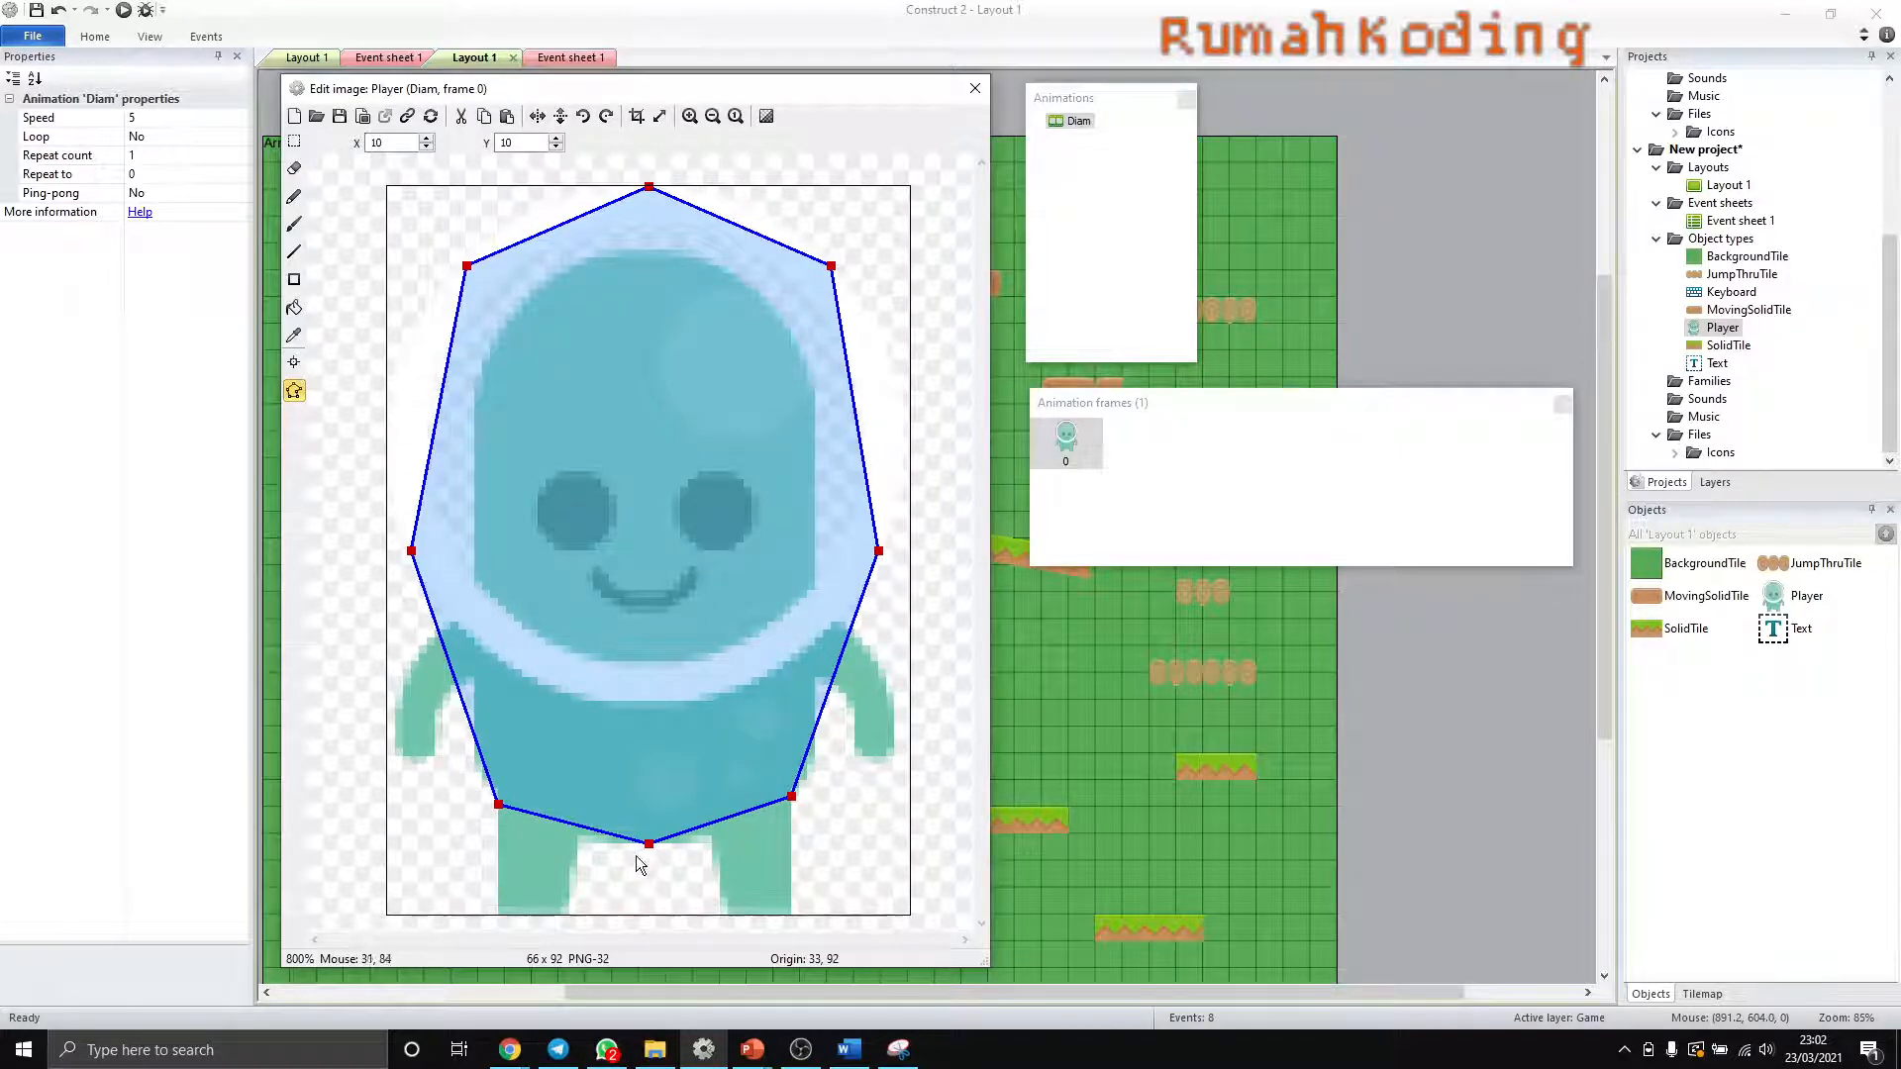
left_click_drag(649, 843, 648, 912)
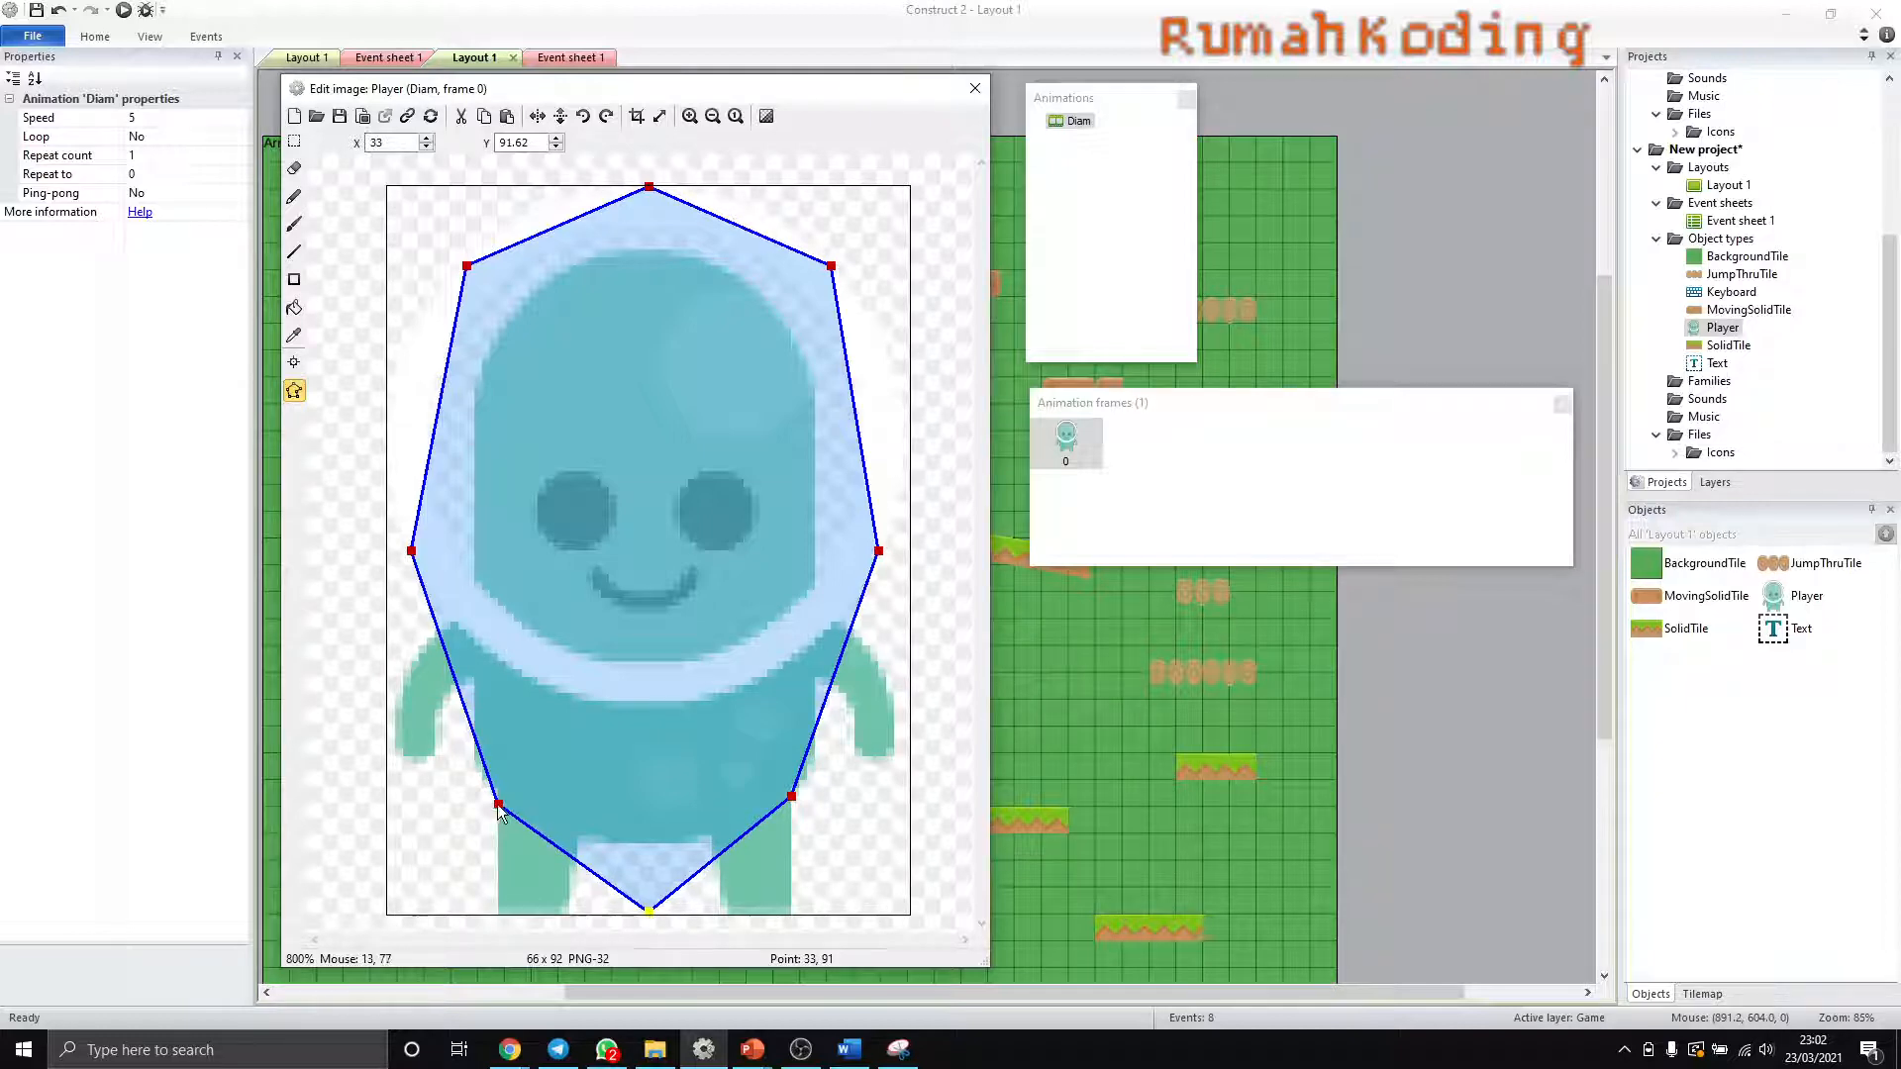
left_click_drag(498, 804, 498, 874)
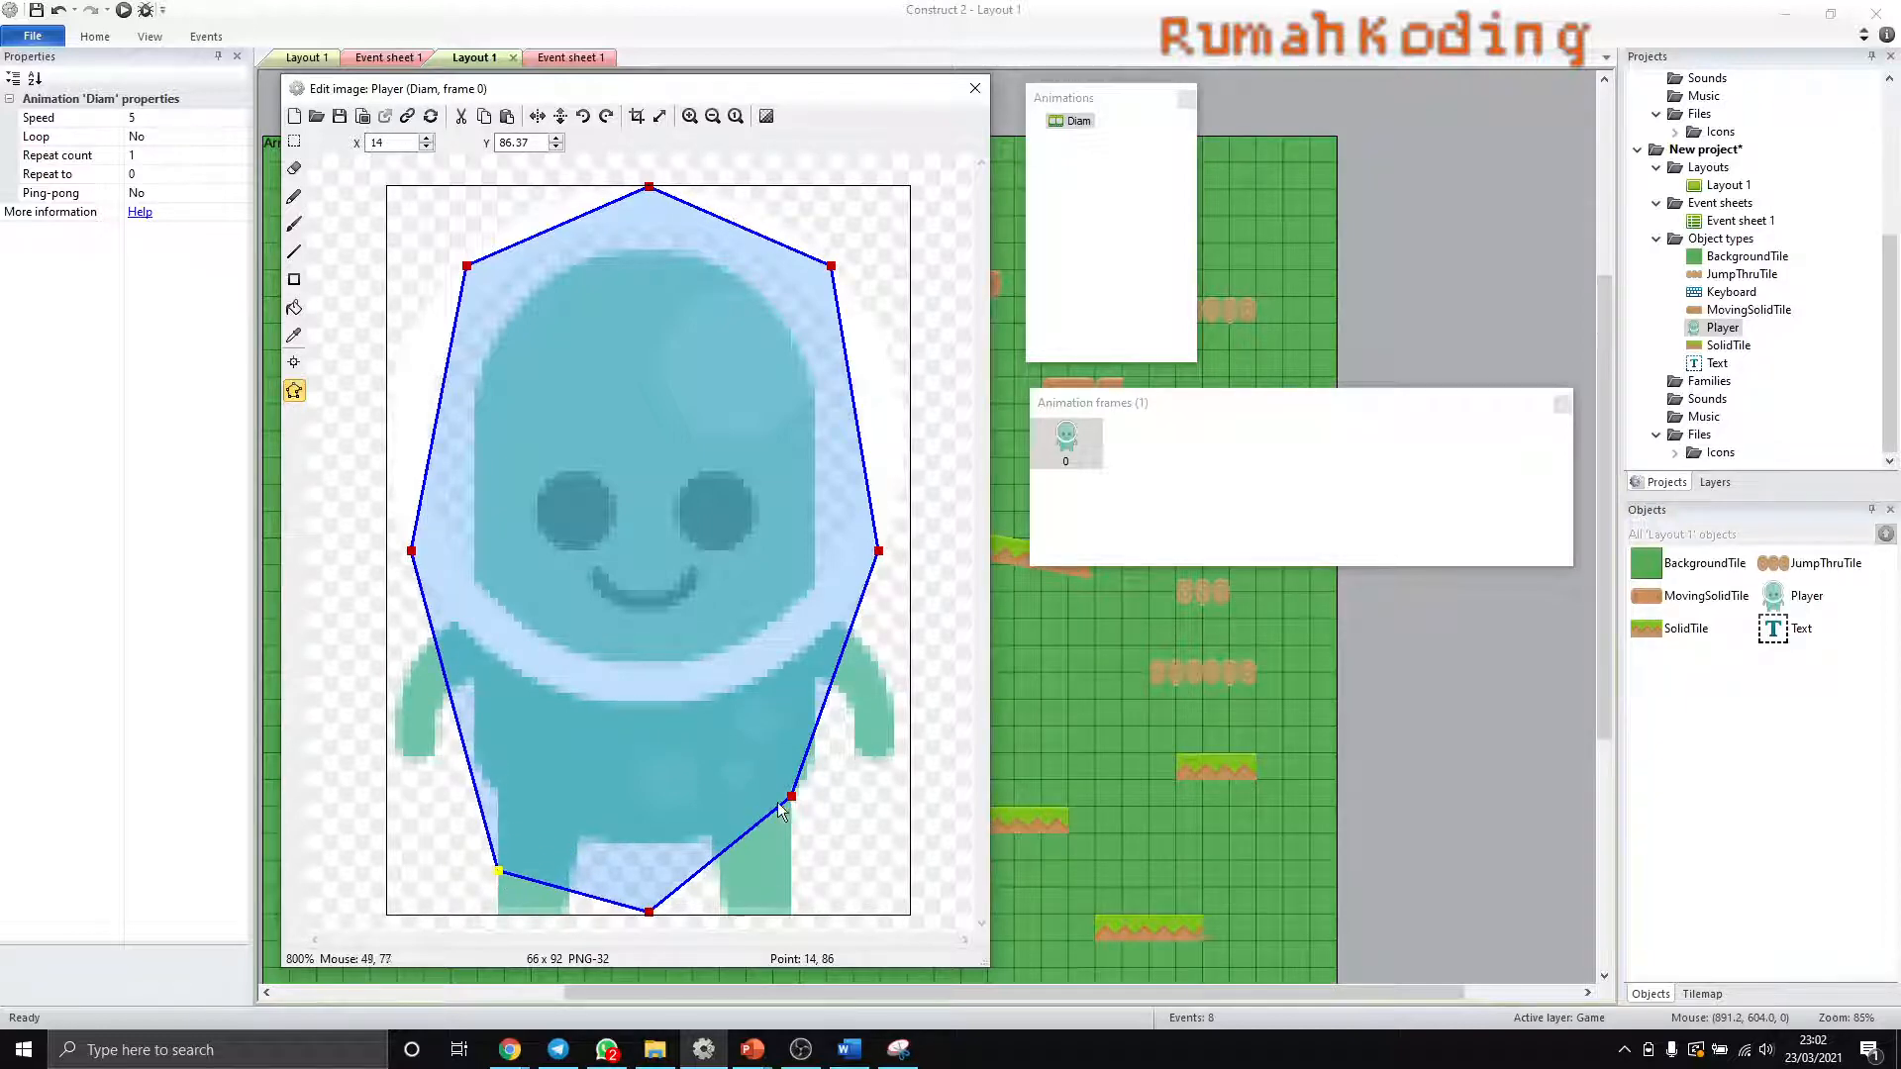
left_click_drag(793, 798, 890, 749)
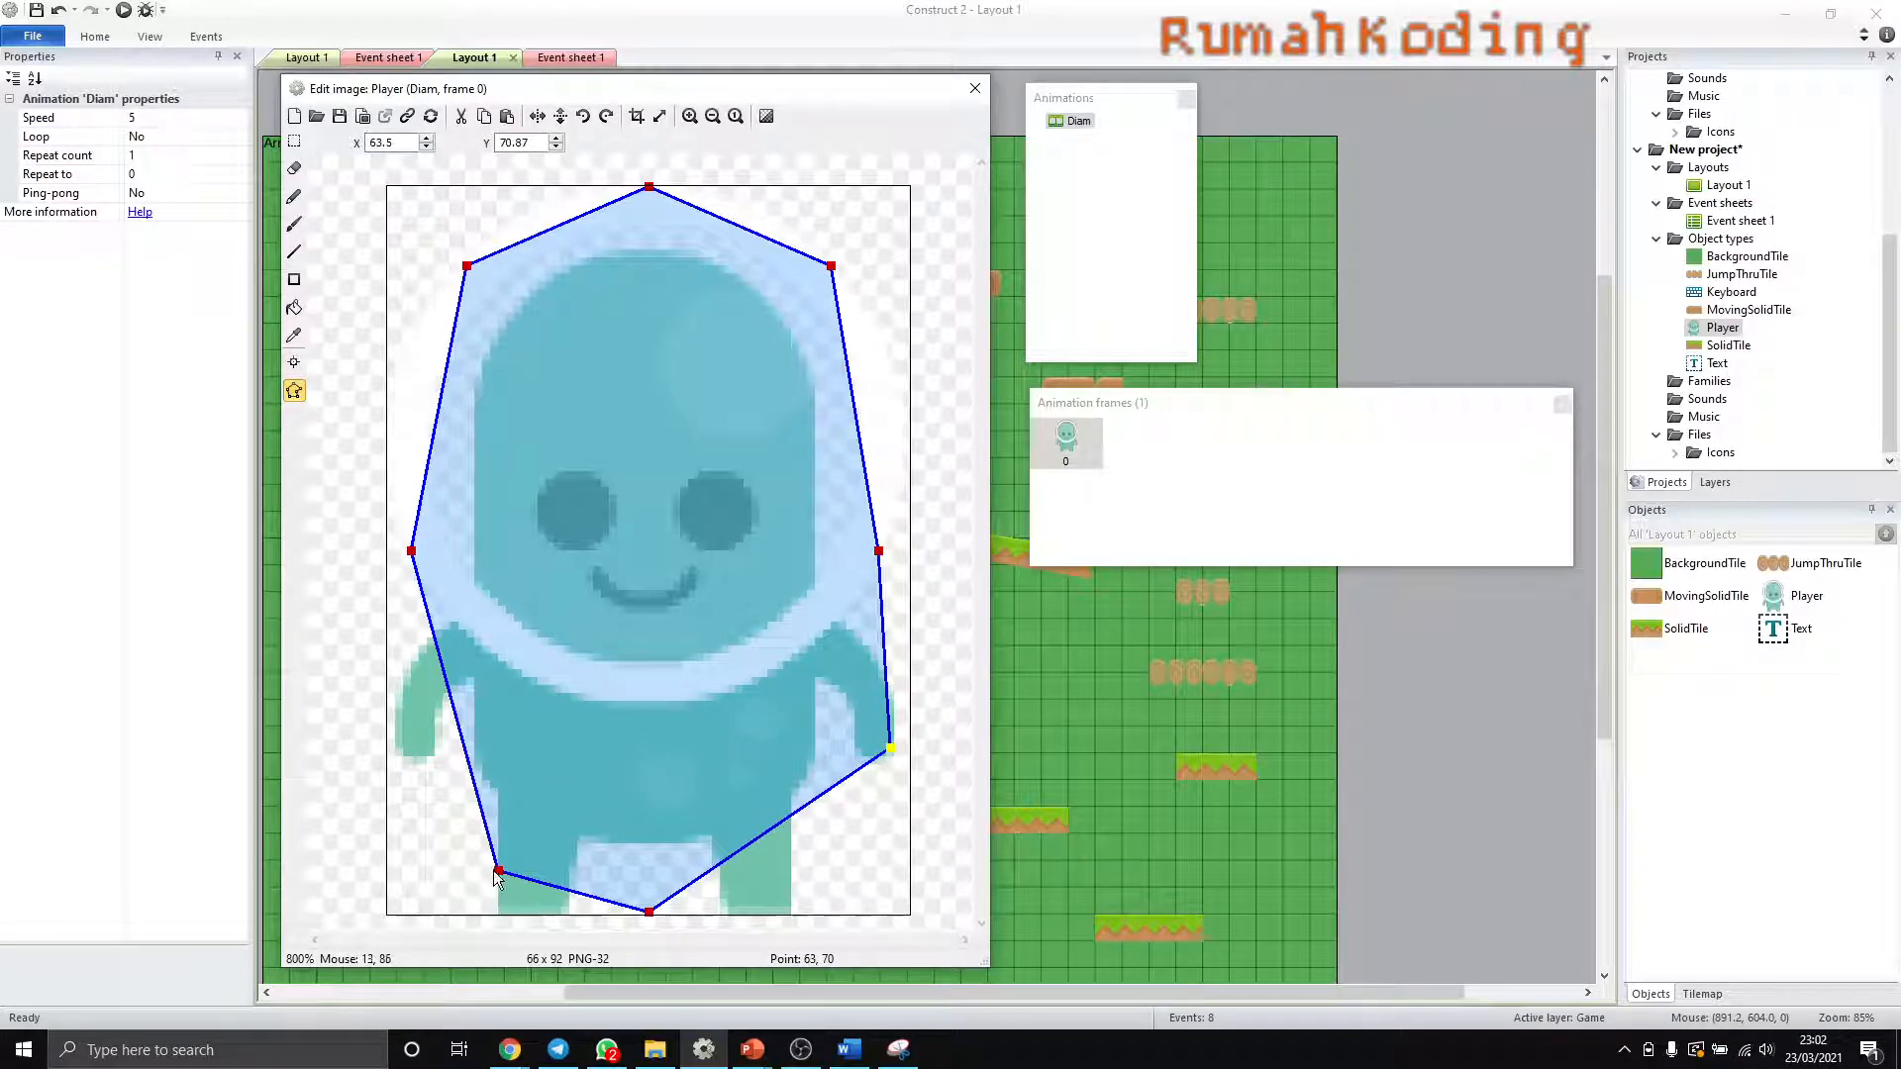
left_click_drag(499, 872, 397, 752)
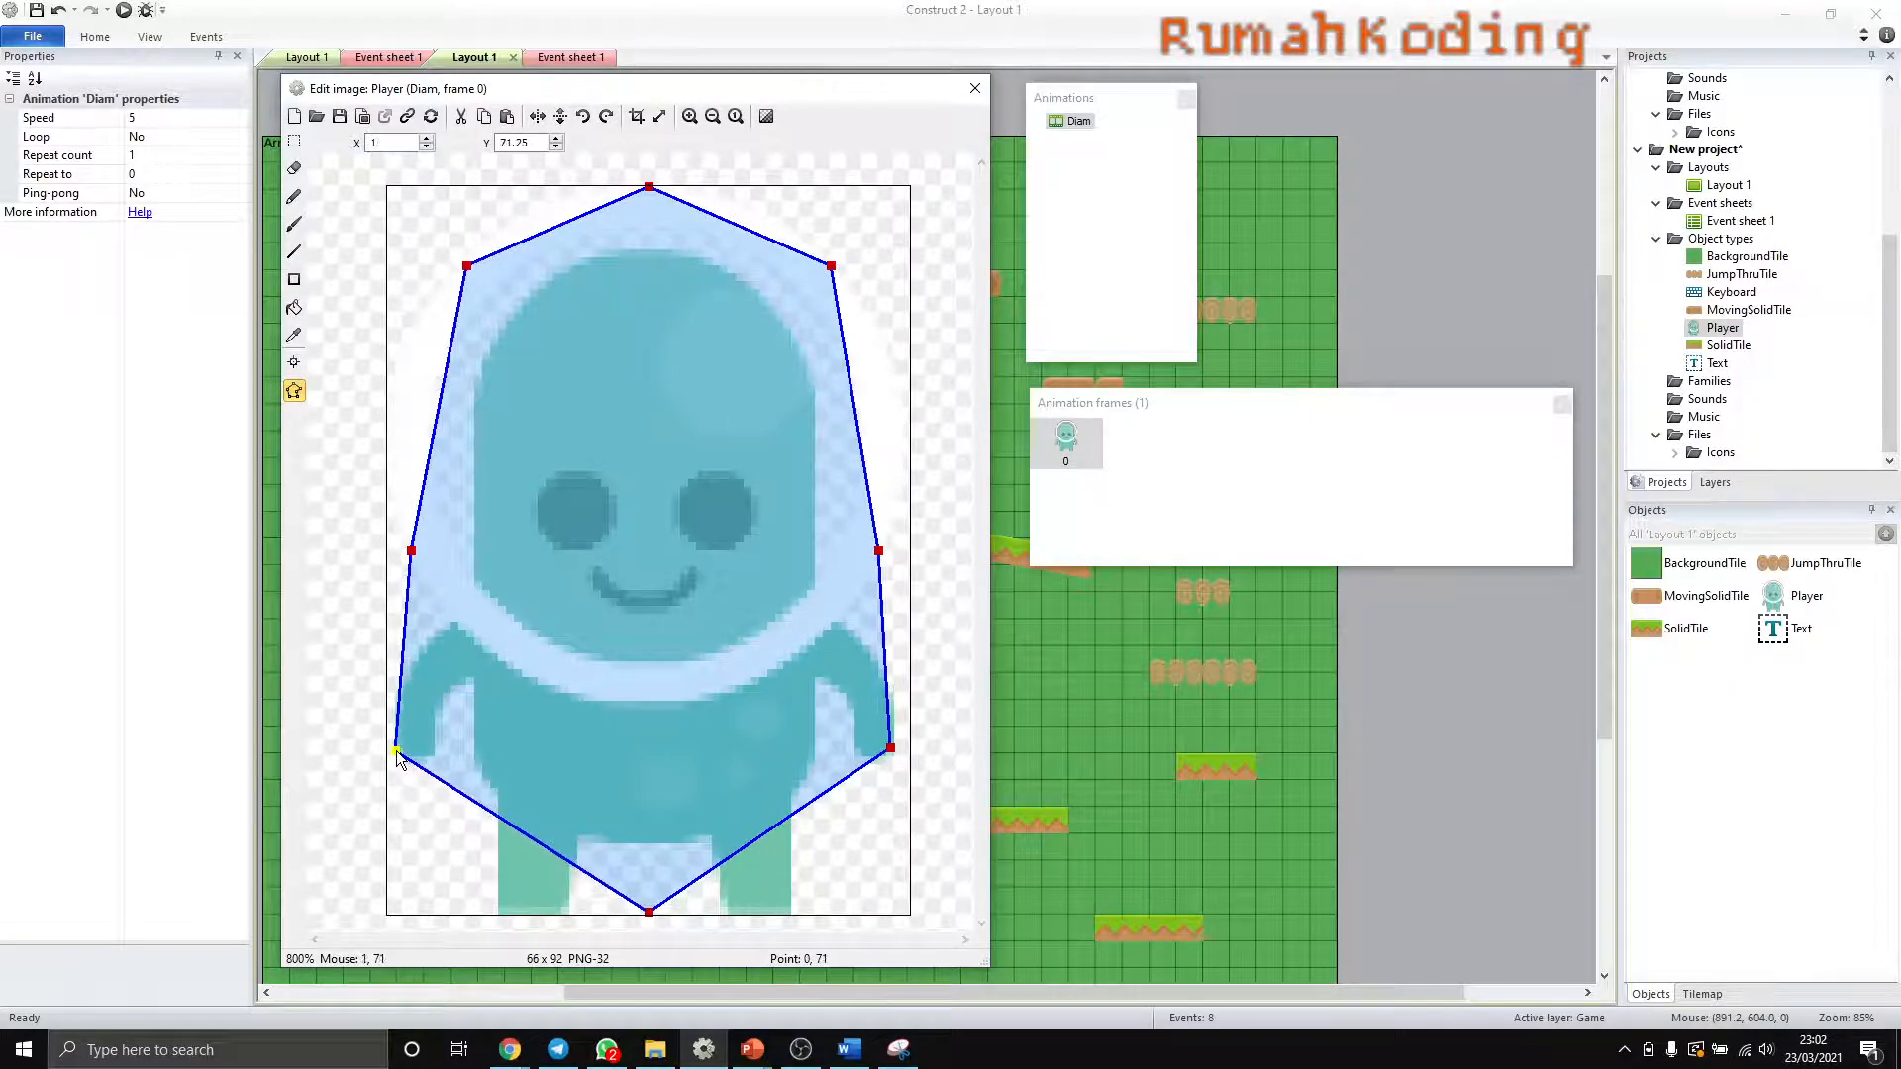
- Delete the collision polygon's two mid-side points, move the upper corners outward beside the helmet, and close the image editor
left_click(413, 552)
key("Delete")
left_click(879, 551)
key("Delete")
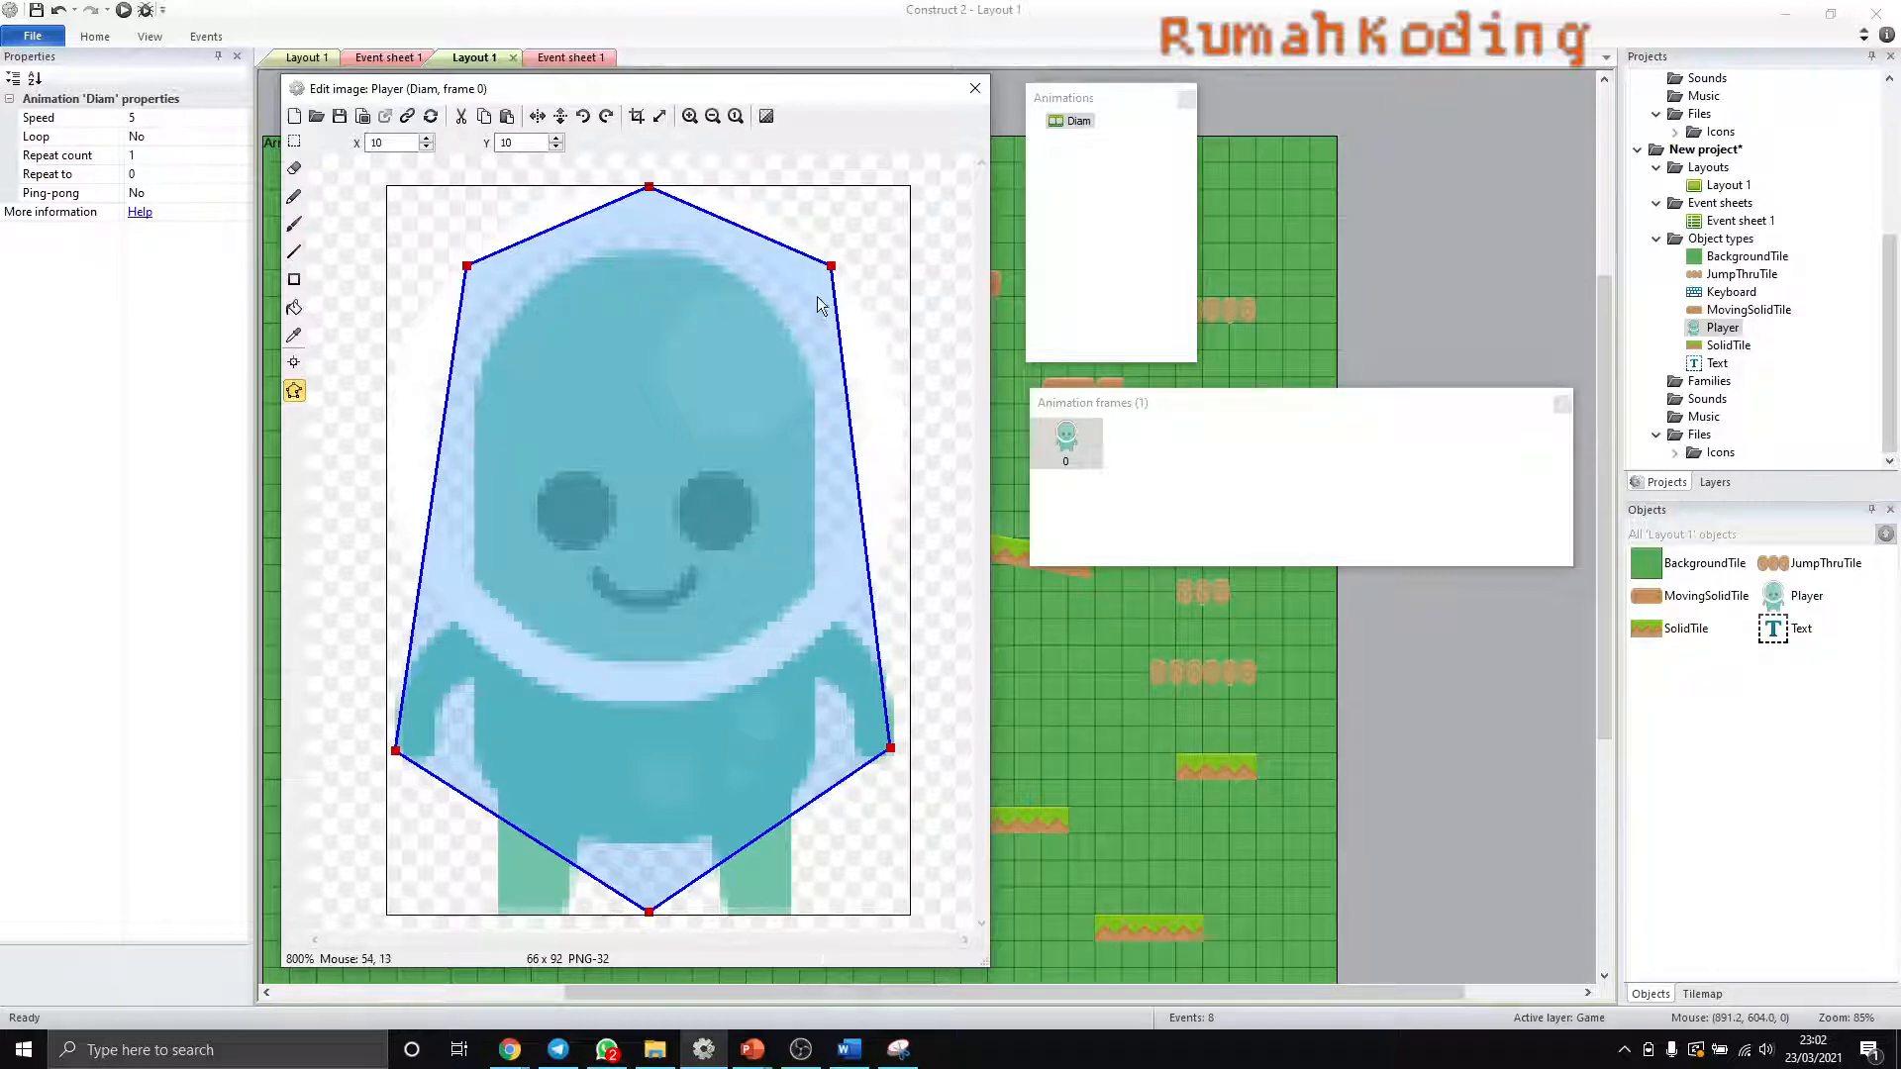
left_click_drag(832, 266, 875, 330)
left_click_drag(467, 266, 423, 346)
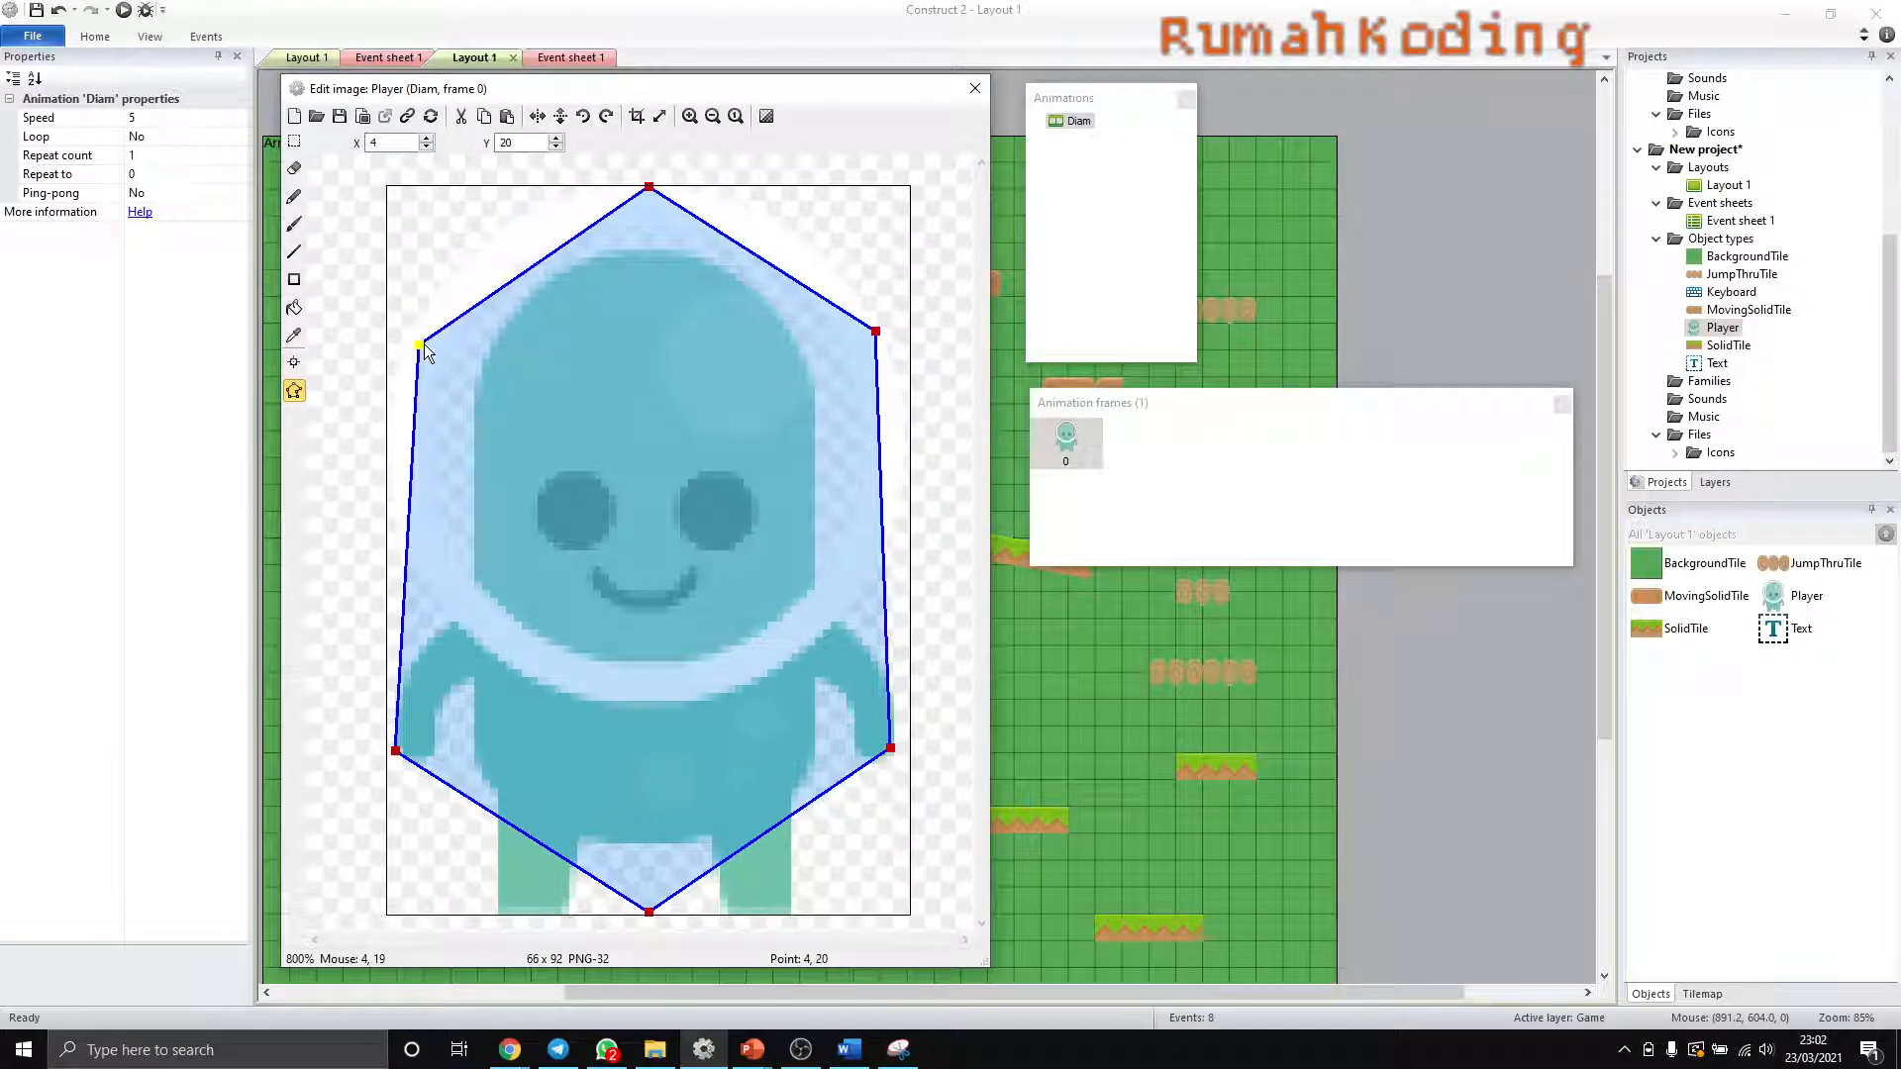
left_click(974, 89)
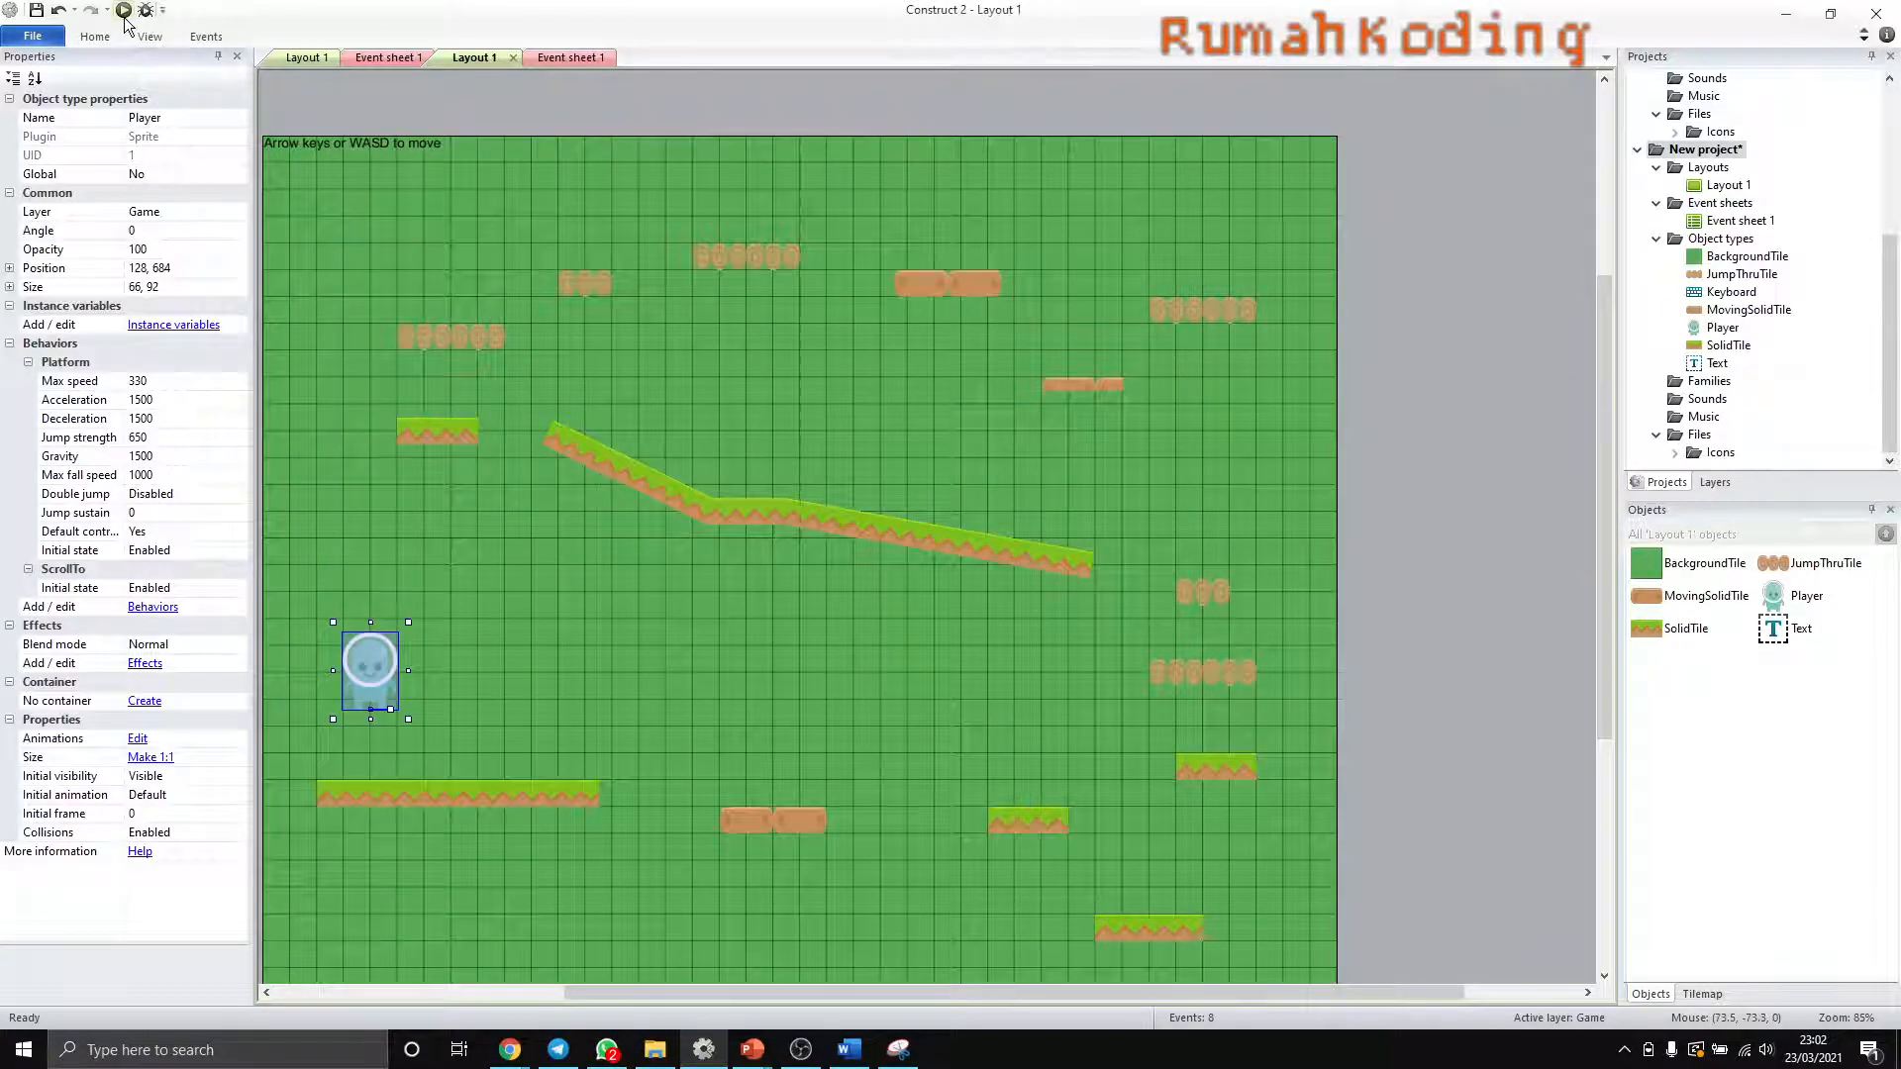
- Preview the layout in the browser to check how the Player stands on the grass platform, and return to Construct 2
left_click(124, 12)
key("Up")
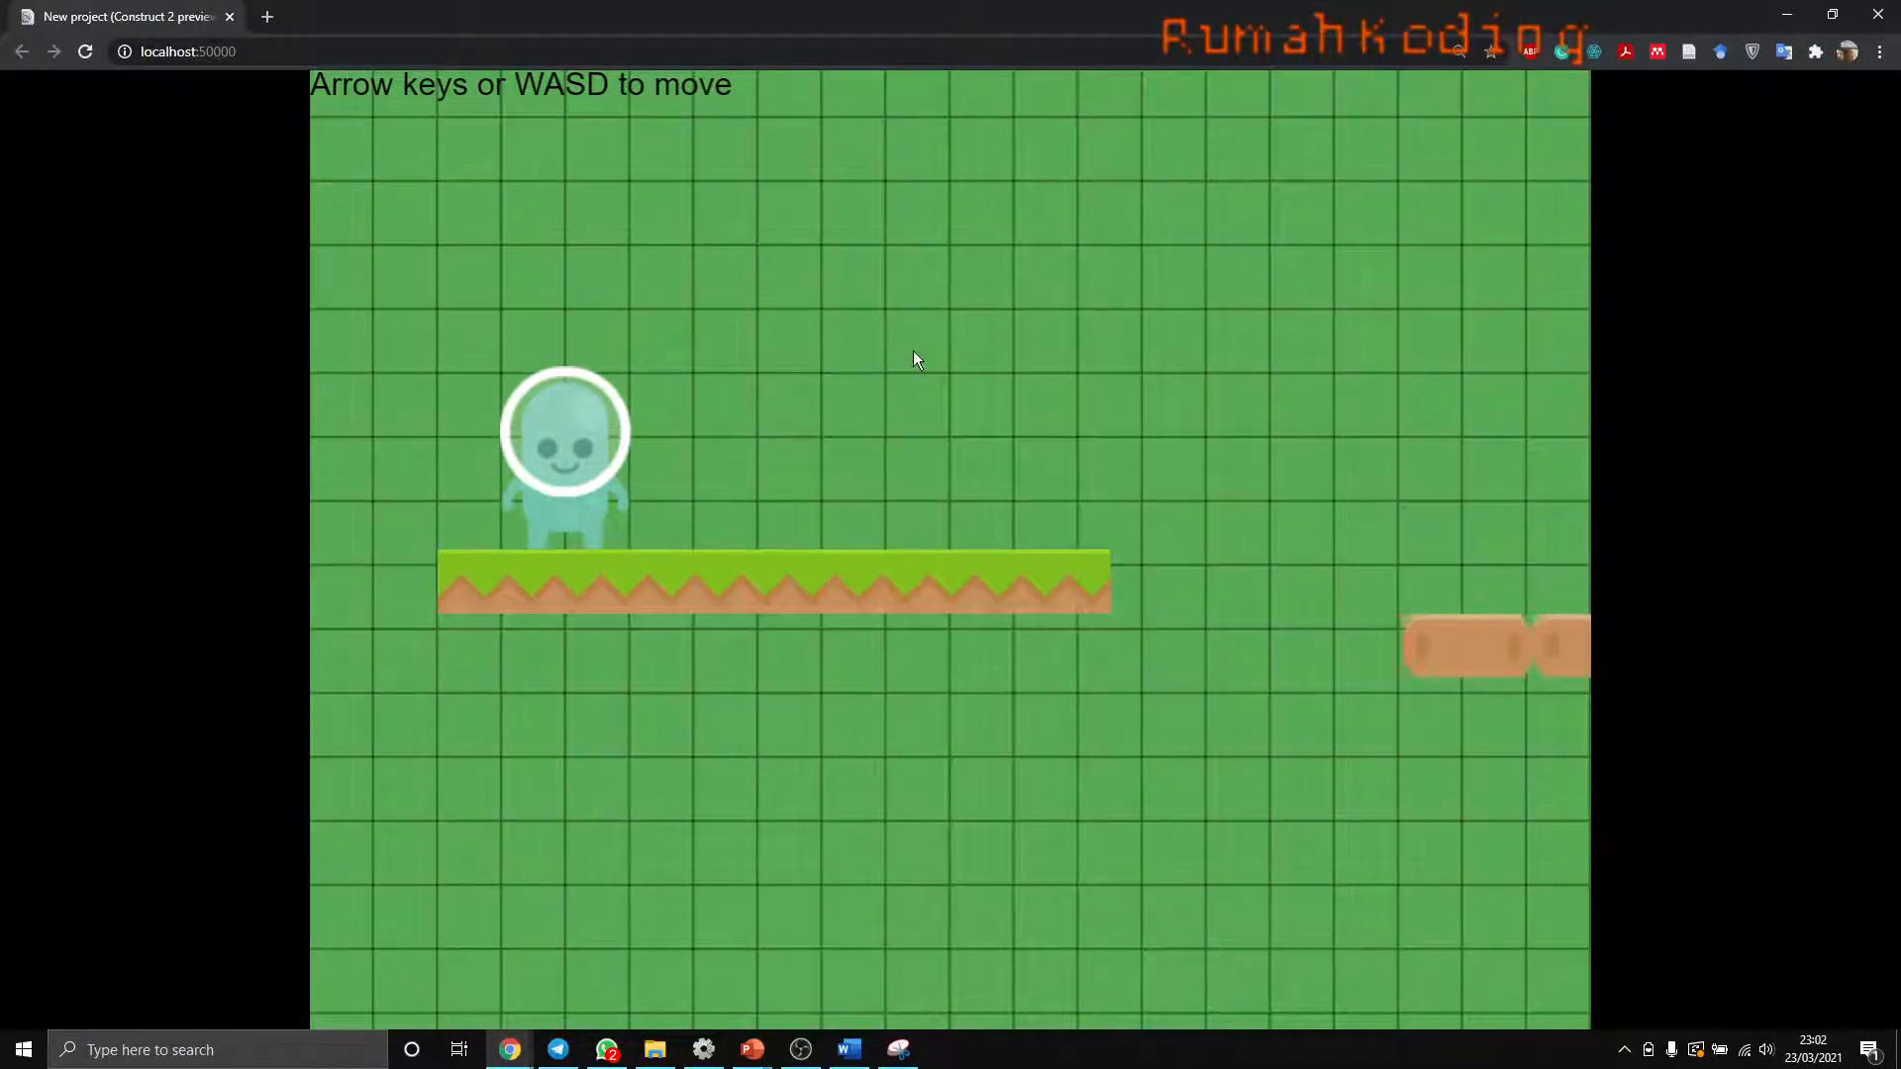
key("alt+Tab")
left_click(580, 434)
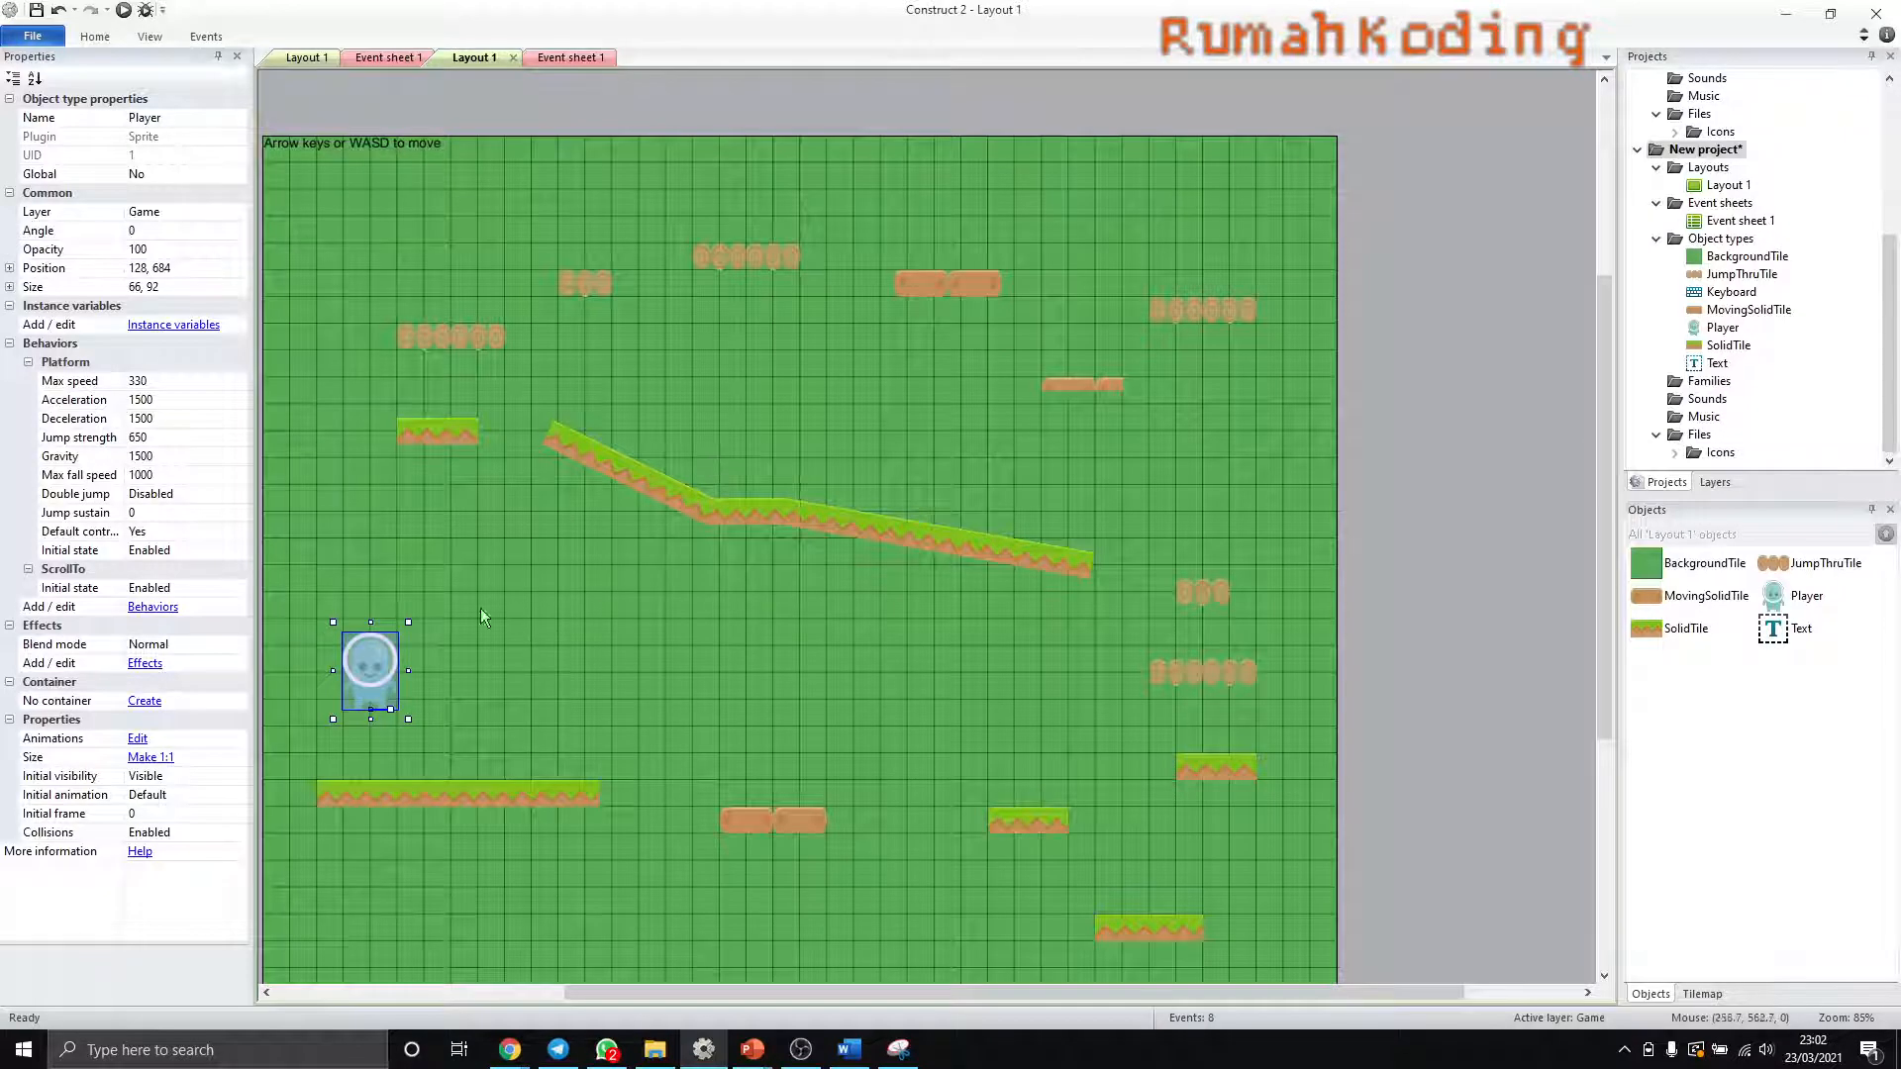
- Add a second animation named Jalan to the Player sprite and select it
double_click(1722, 328)
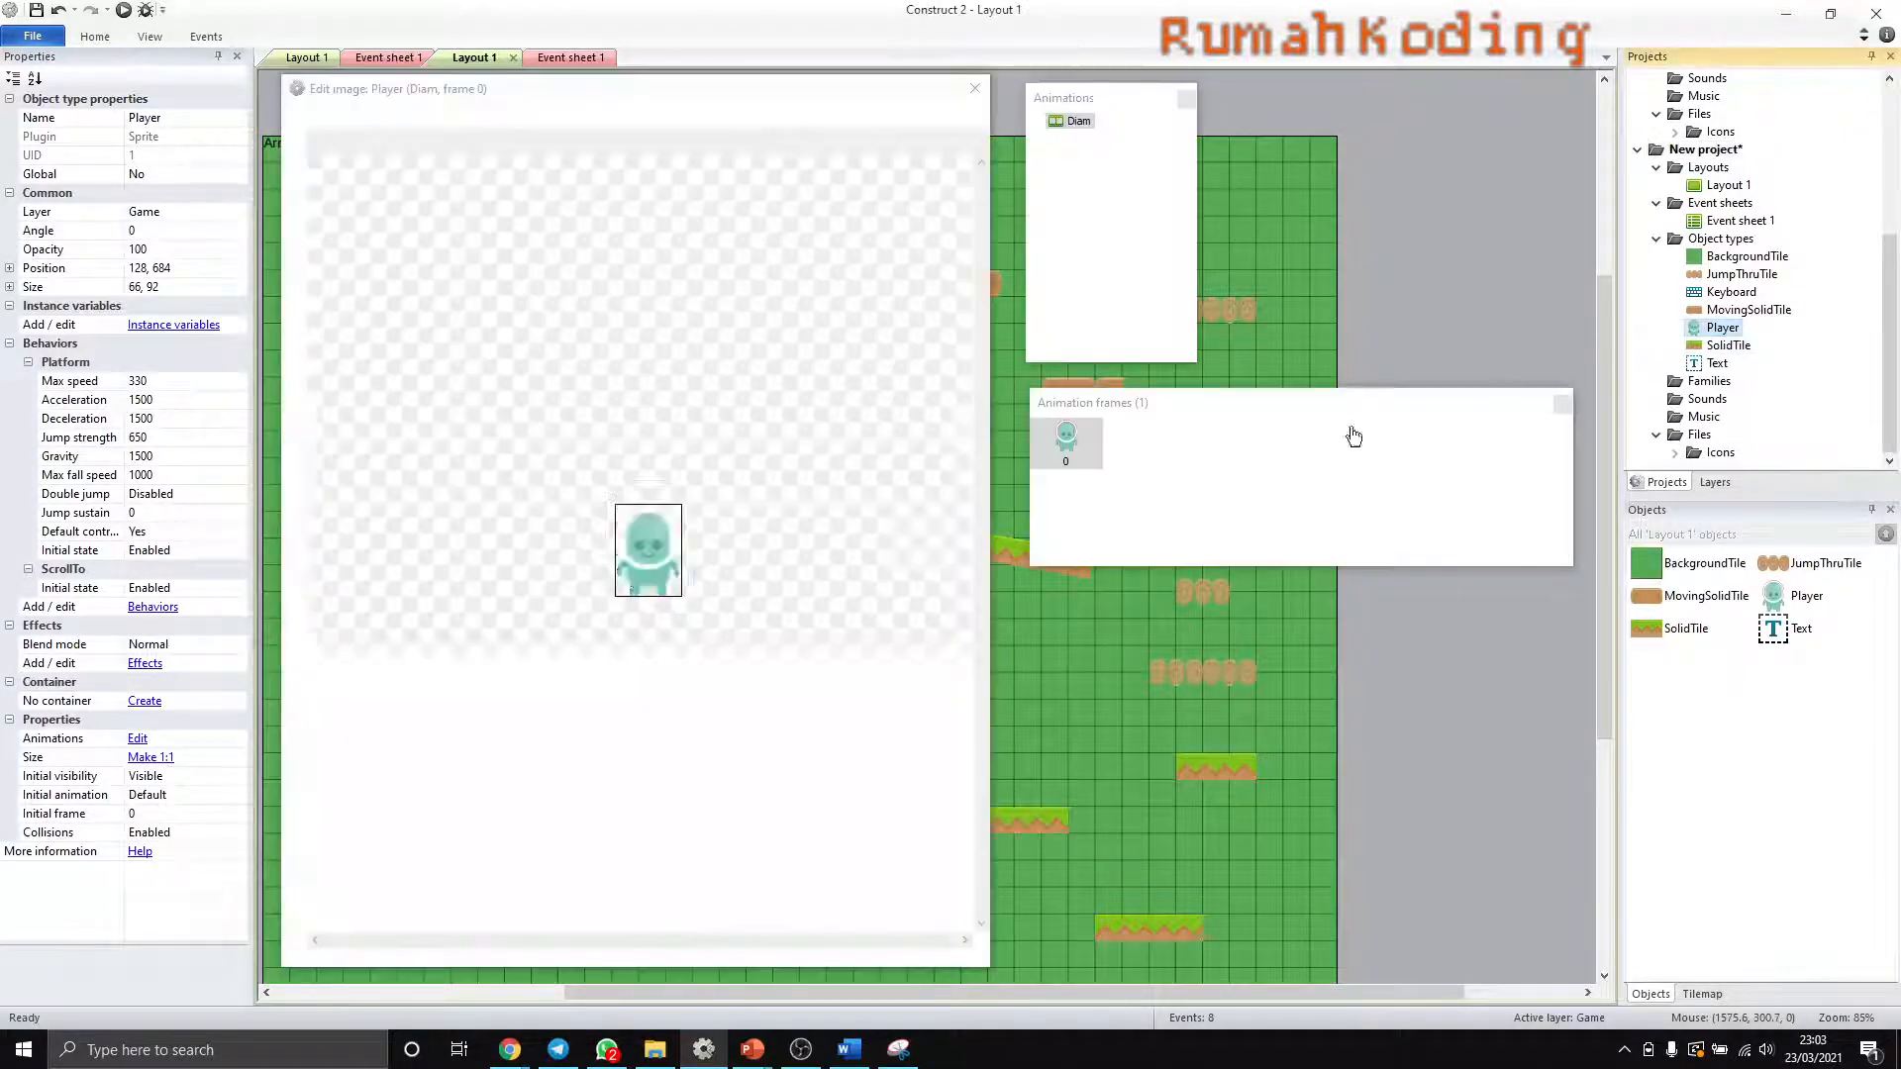
left_click(1089, 134)
right_click(1097, 168)
left_click(1149, 180)
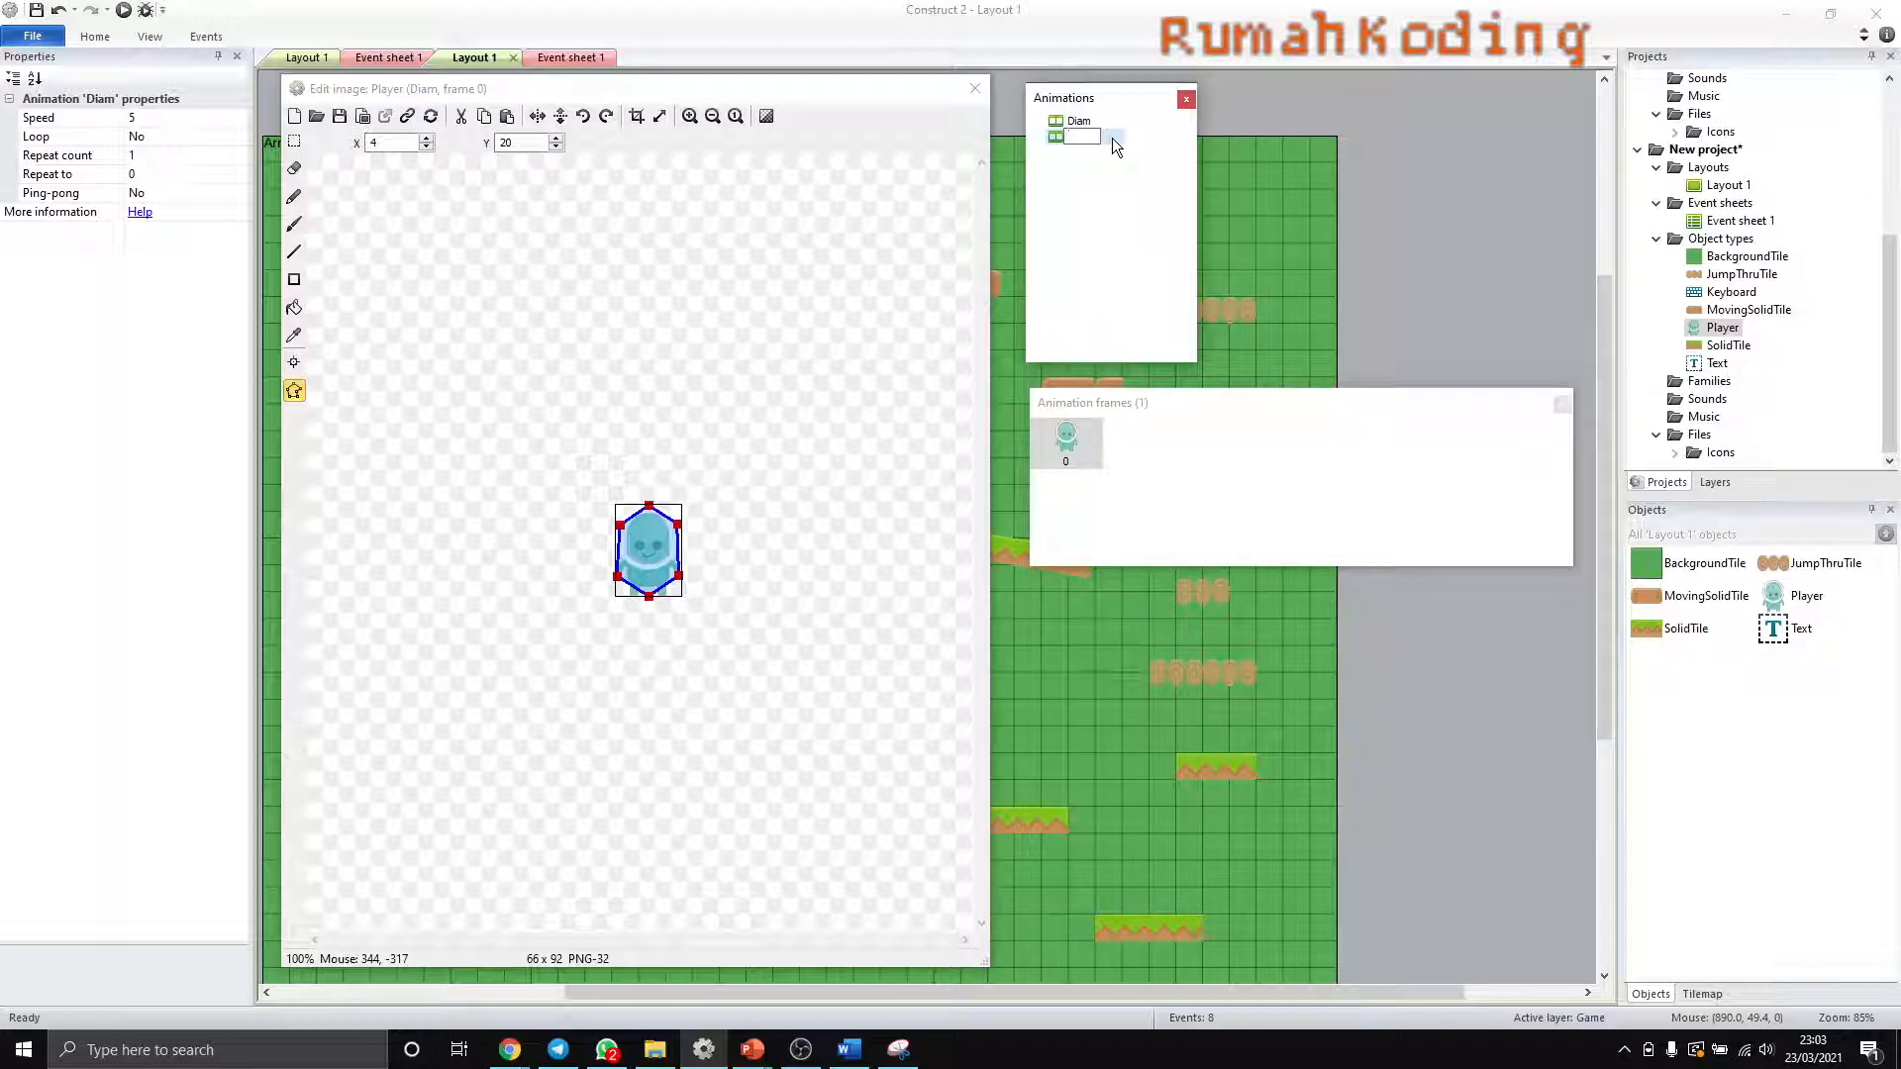
key("BackSpace")
key("BackSpace")
type("Jal")
left_click(1087, 138)
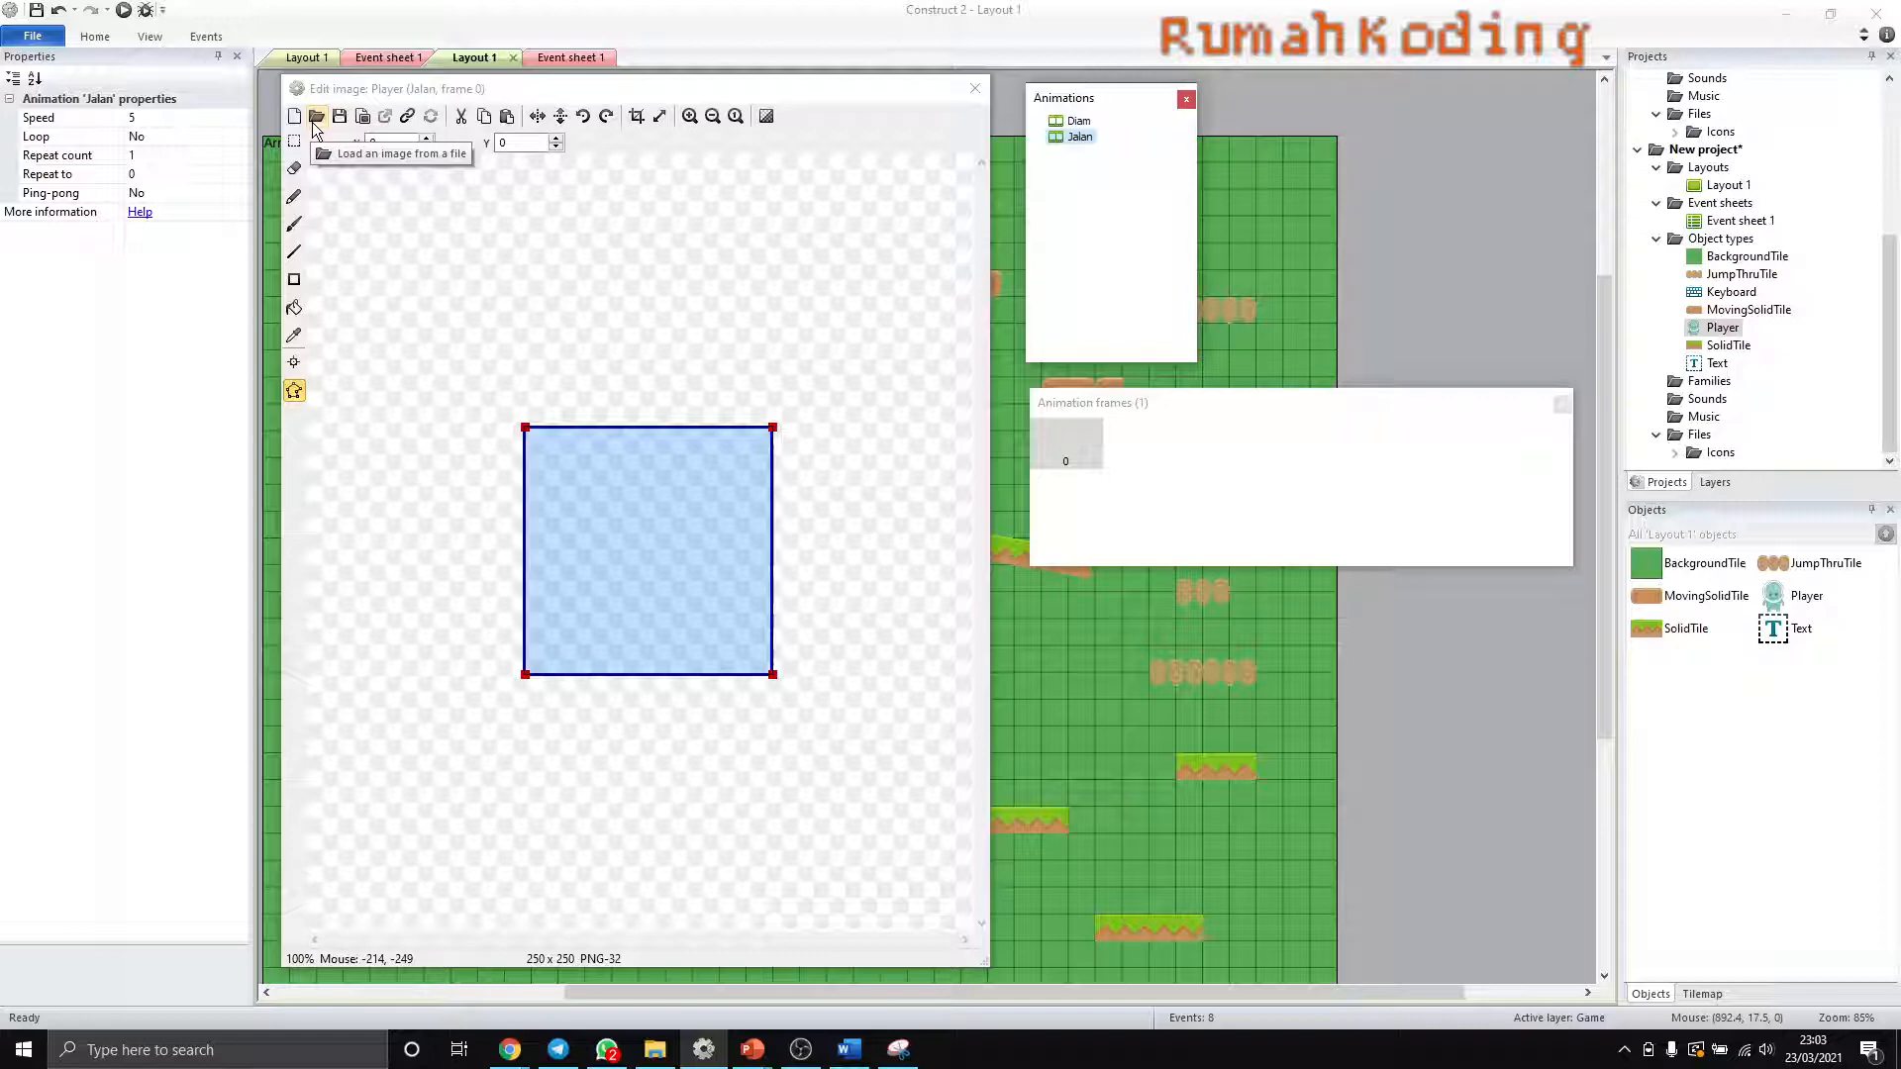
left_click(1065, 454)
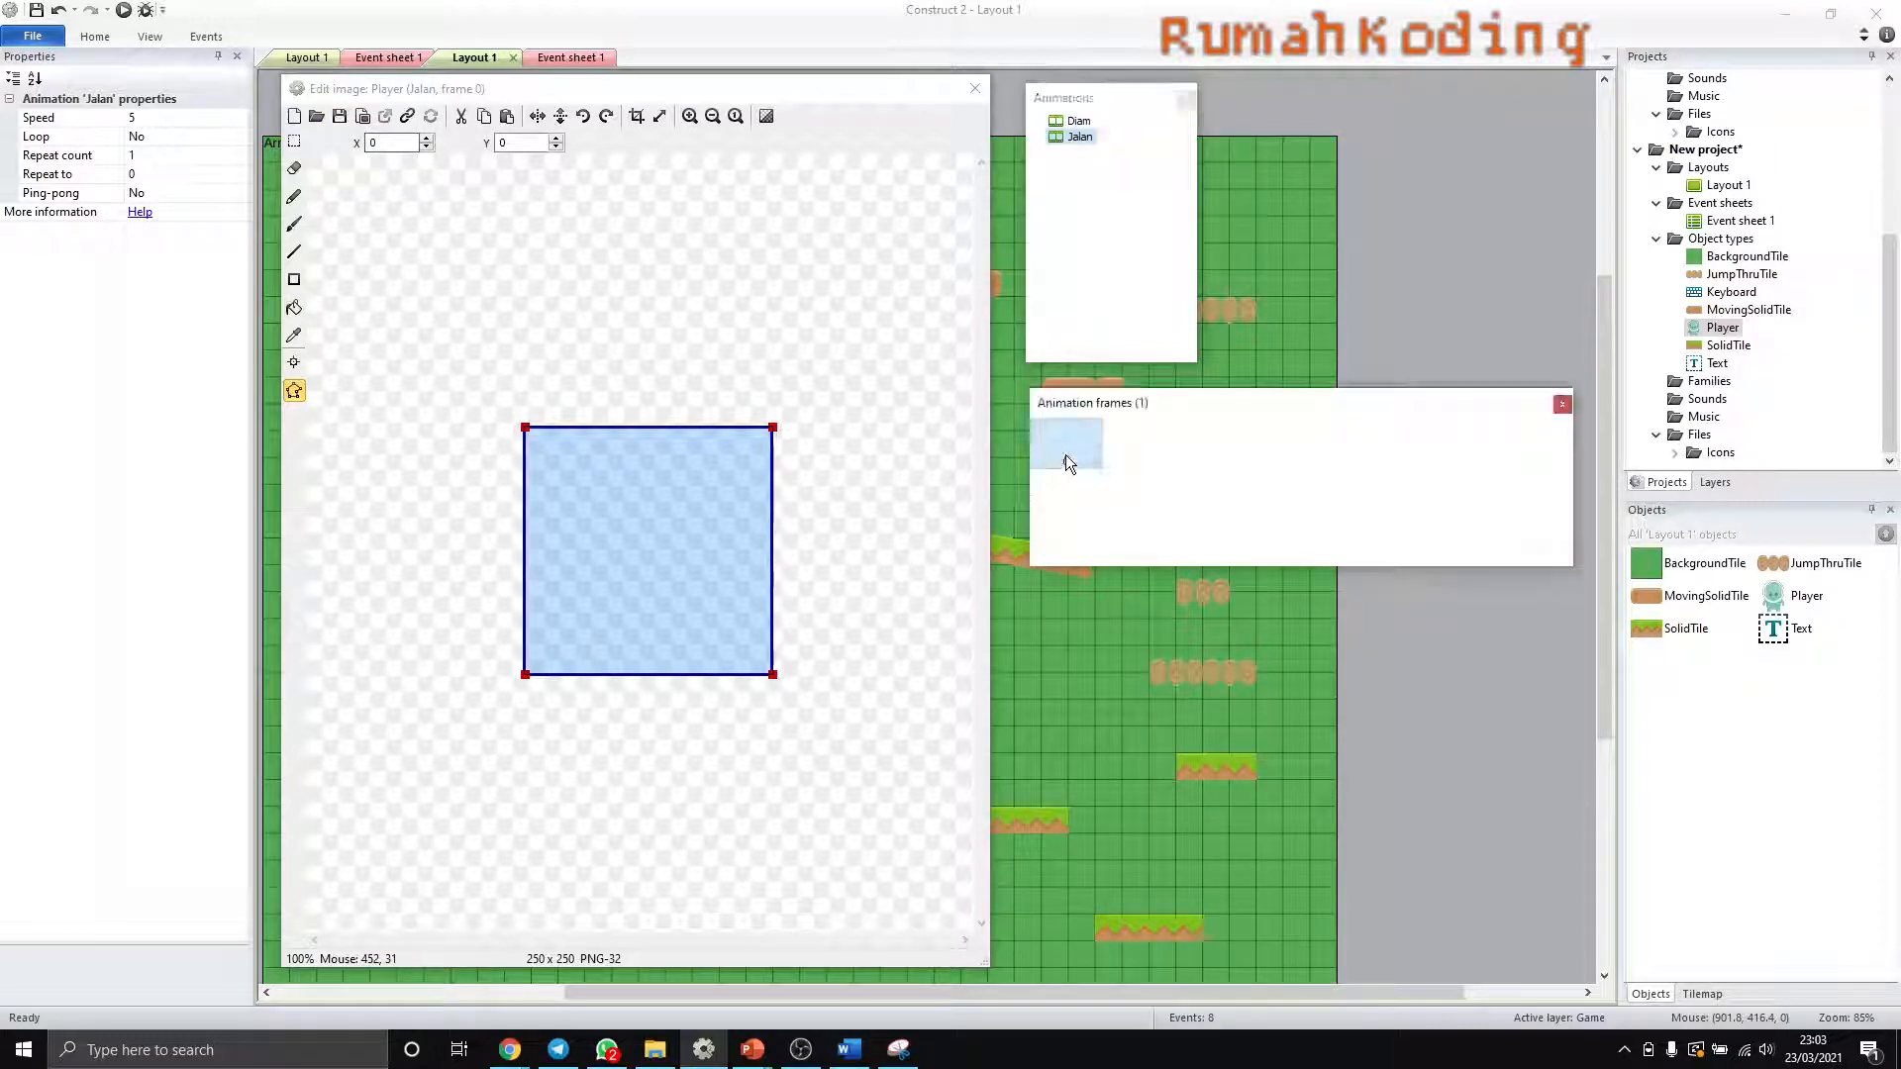
left_click(1079, 136)
left_click(1077, 430)
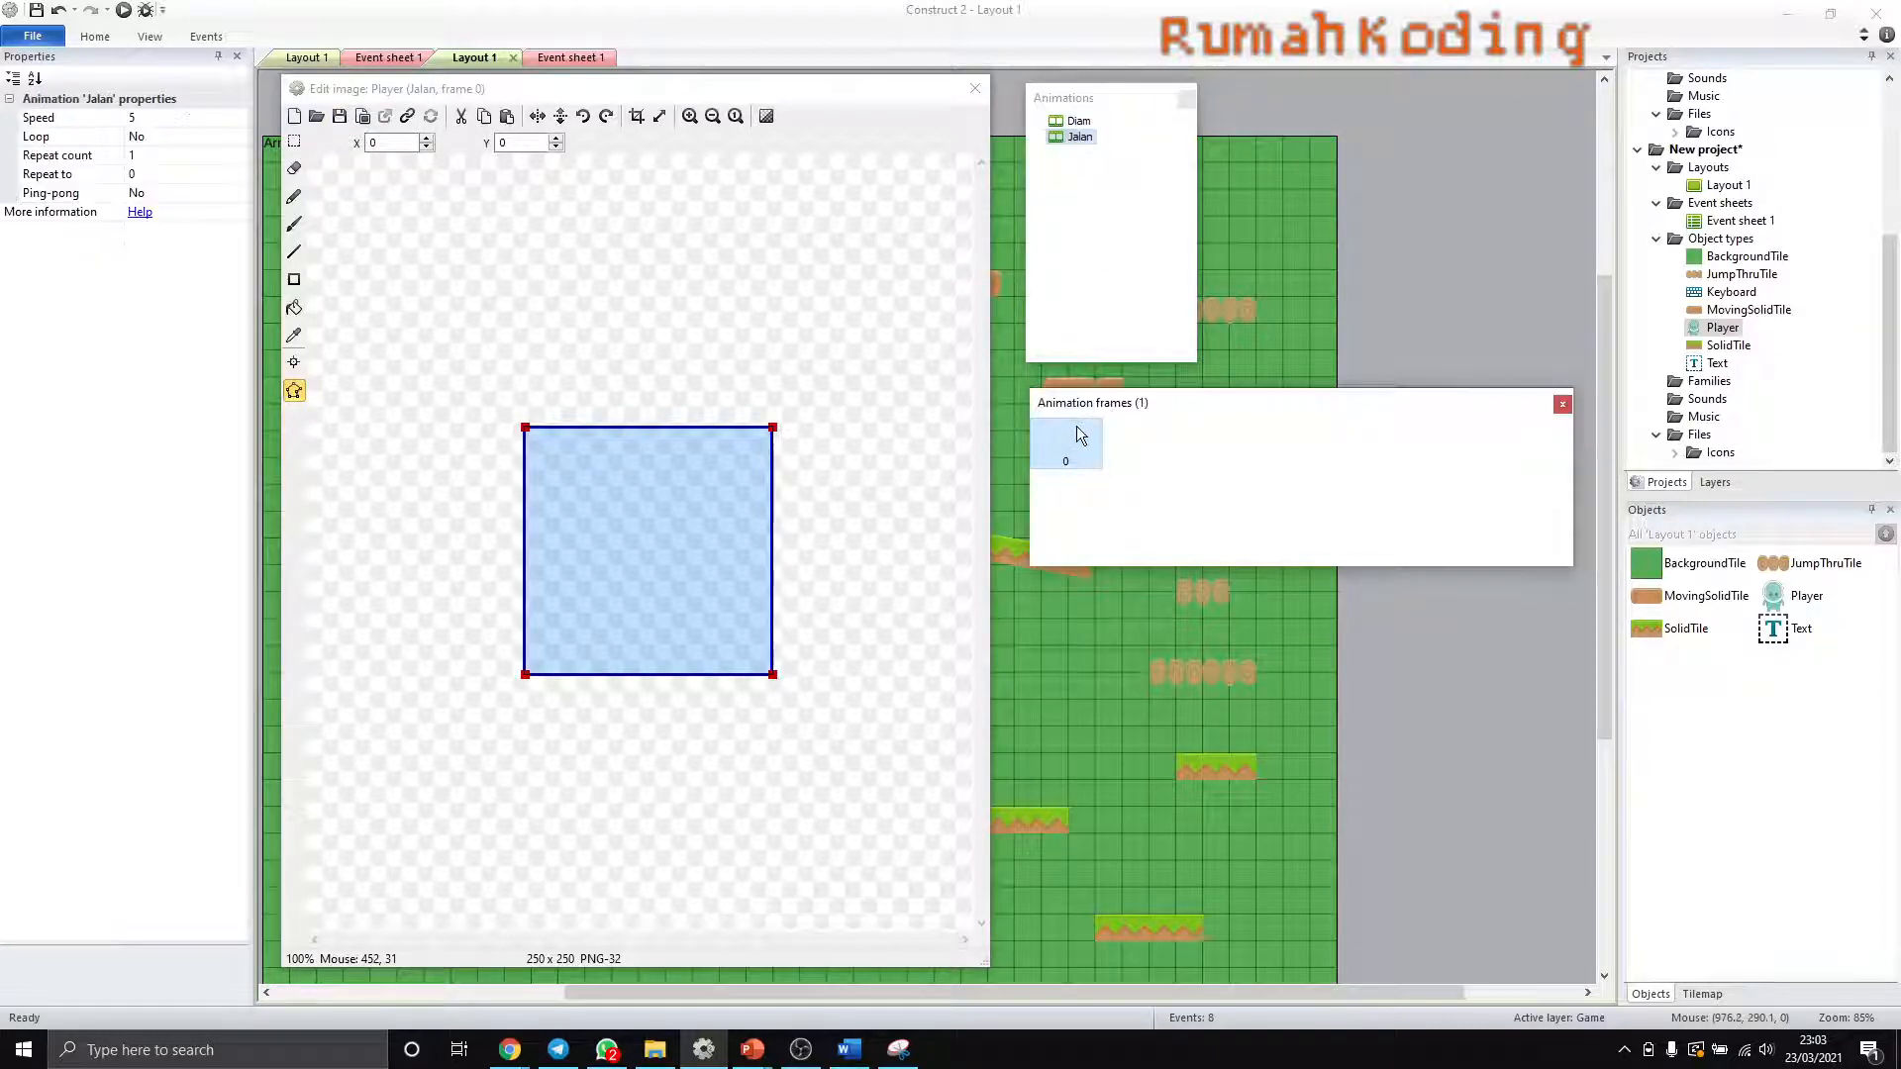
left_click(316, 115)
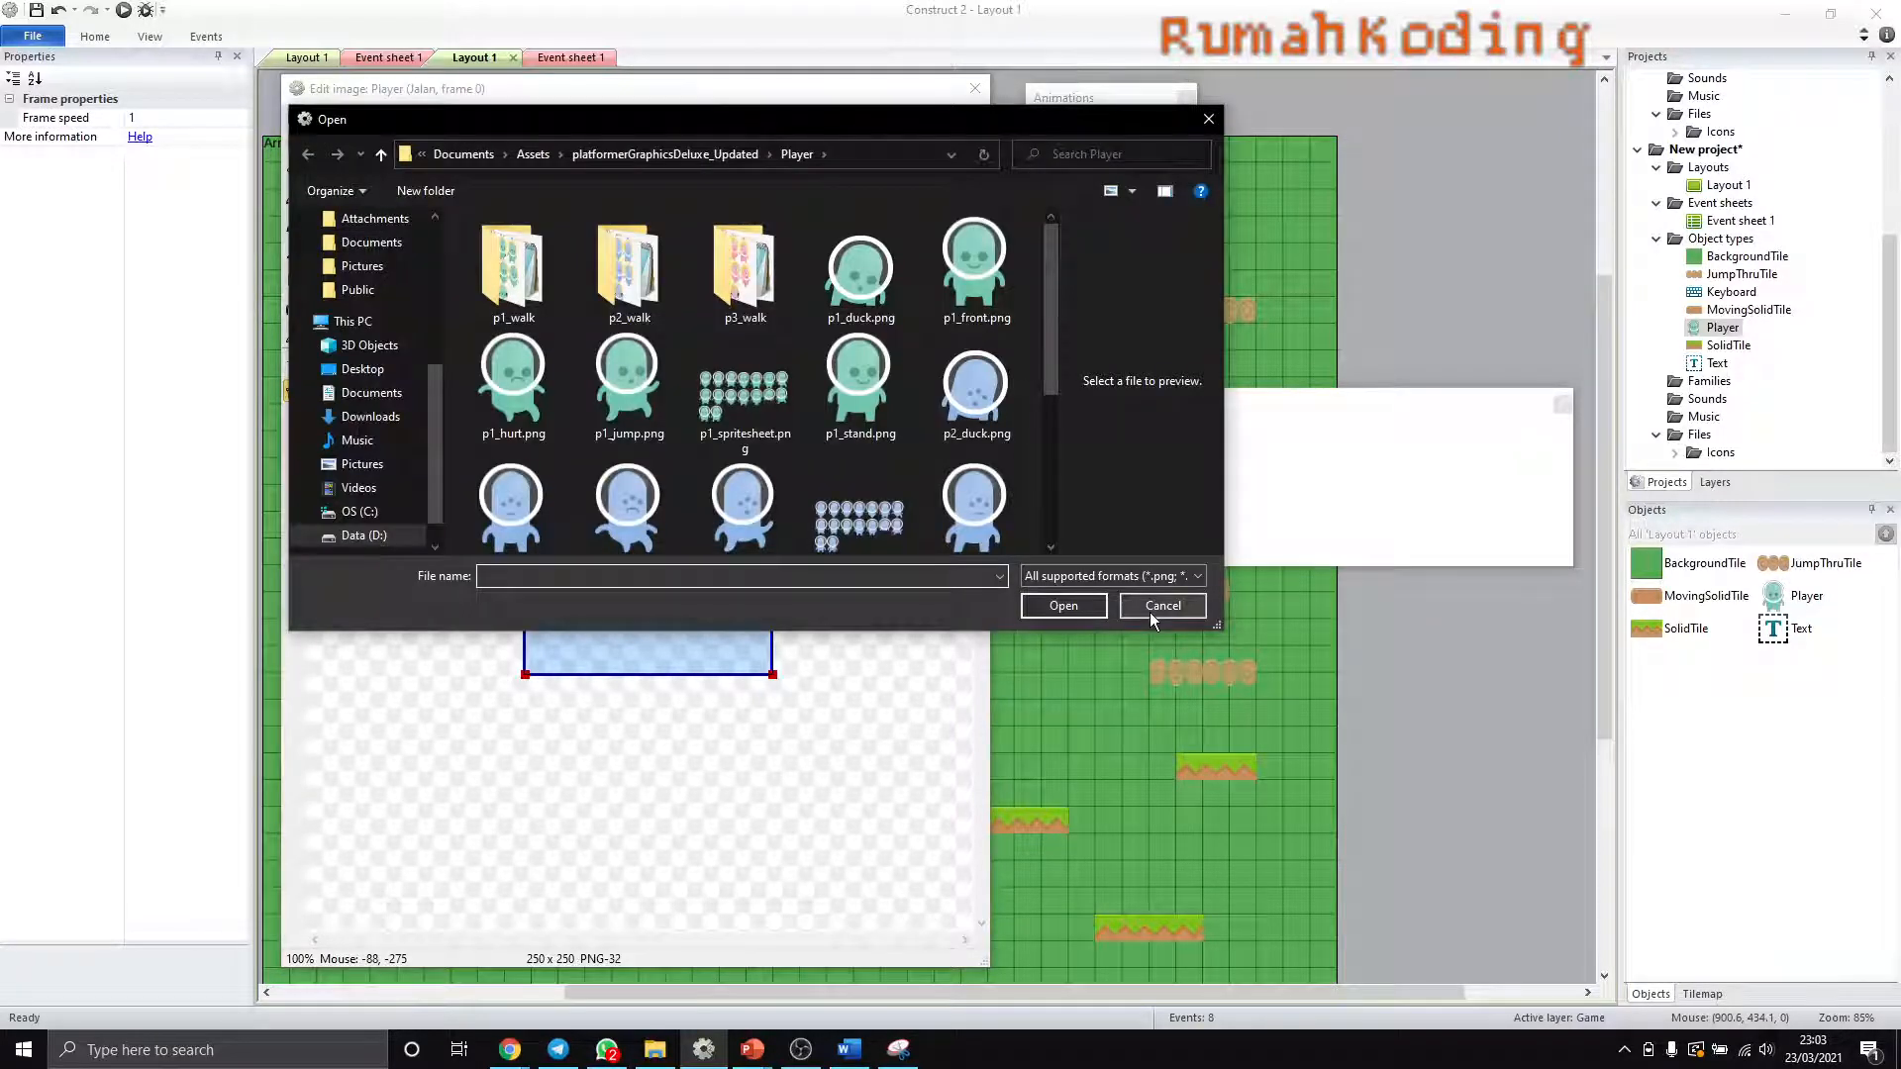
left_click(1149, 606)
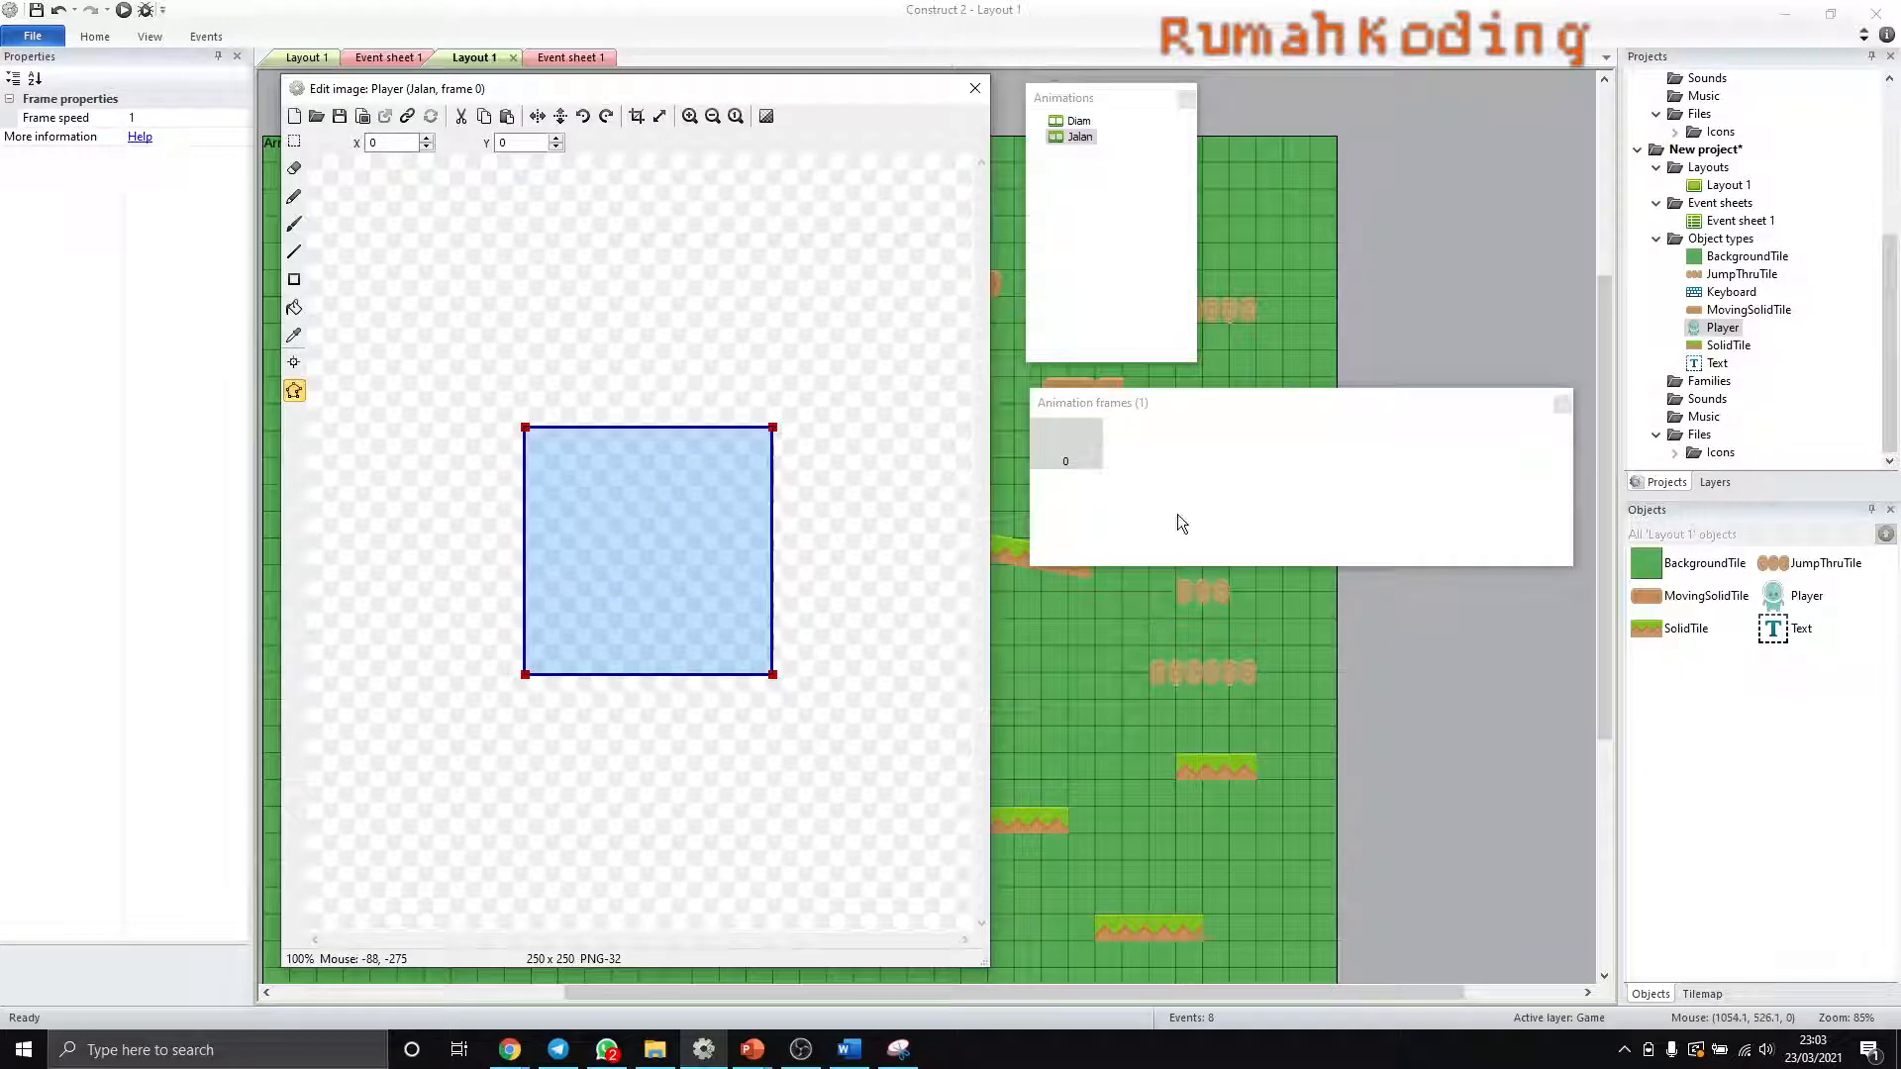
- Import p1_walk01.png through p1_walk11.png from the Player p1_walk PNG folder as frames of the Jalan animation
right_click(1151, 450)
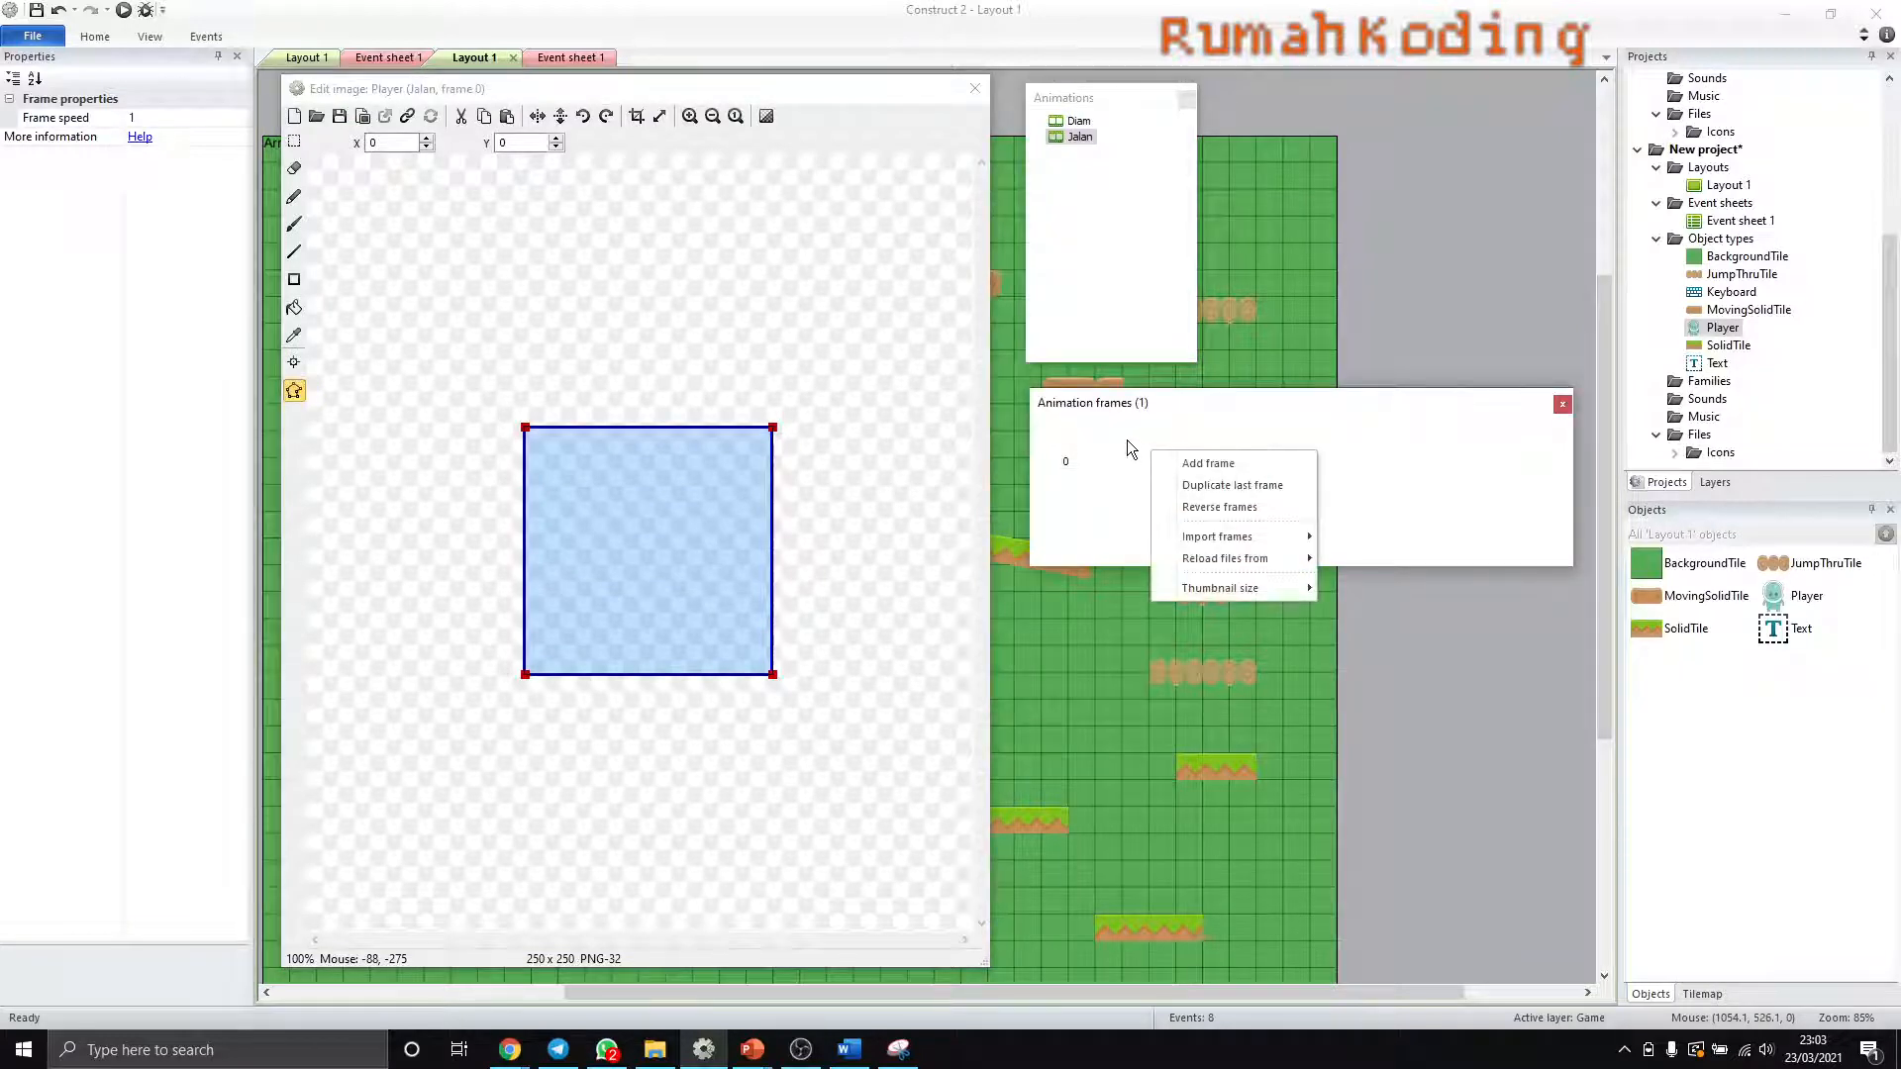
left_click(1125, 438)
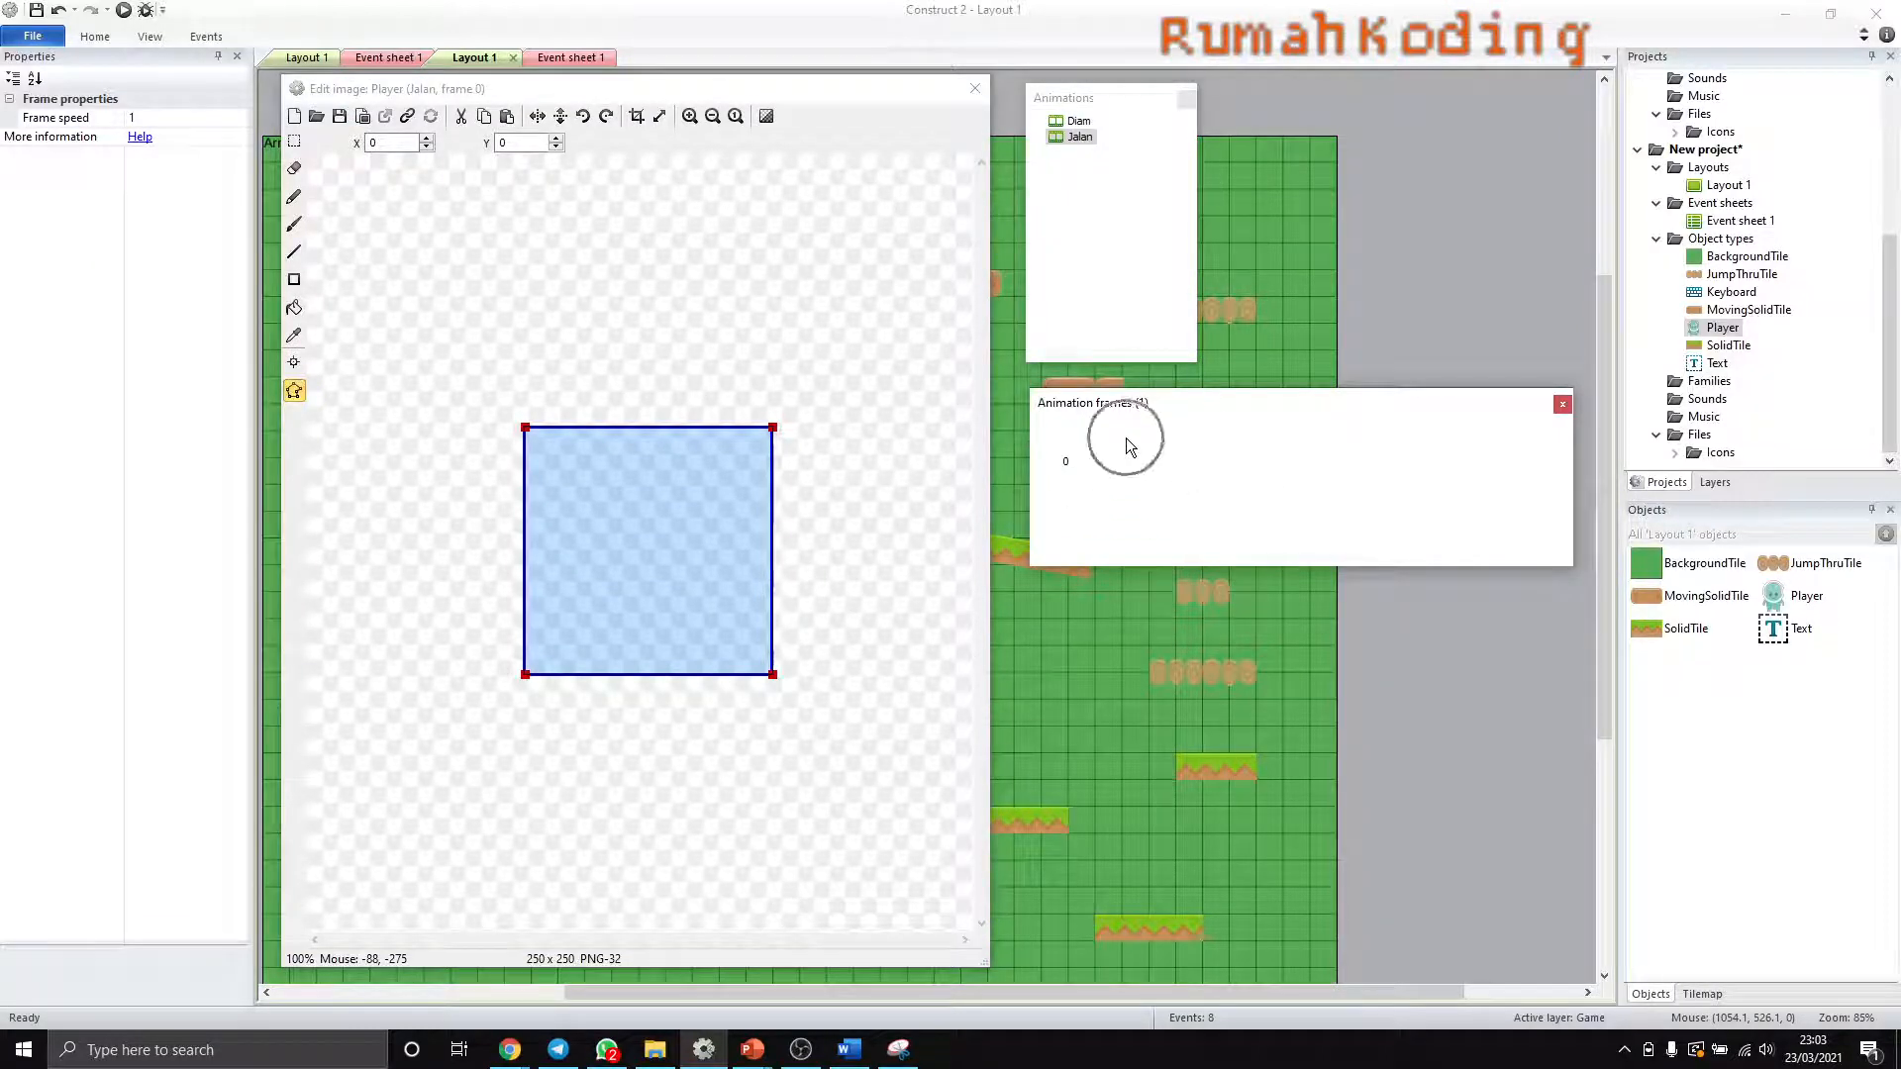
right_click(1126, 437)
right_click(1117, 437)
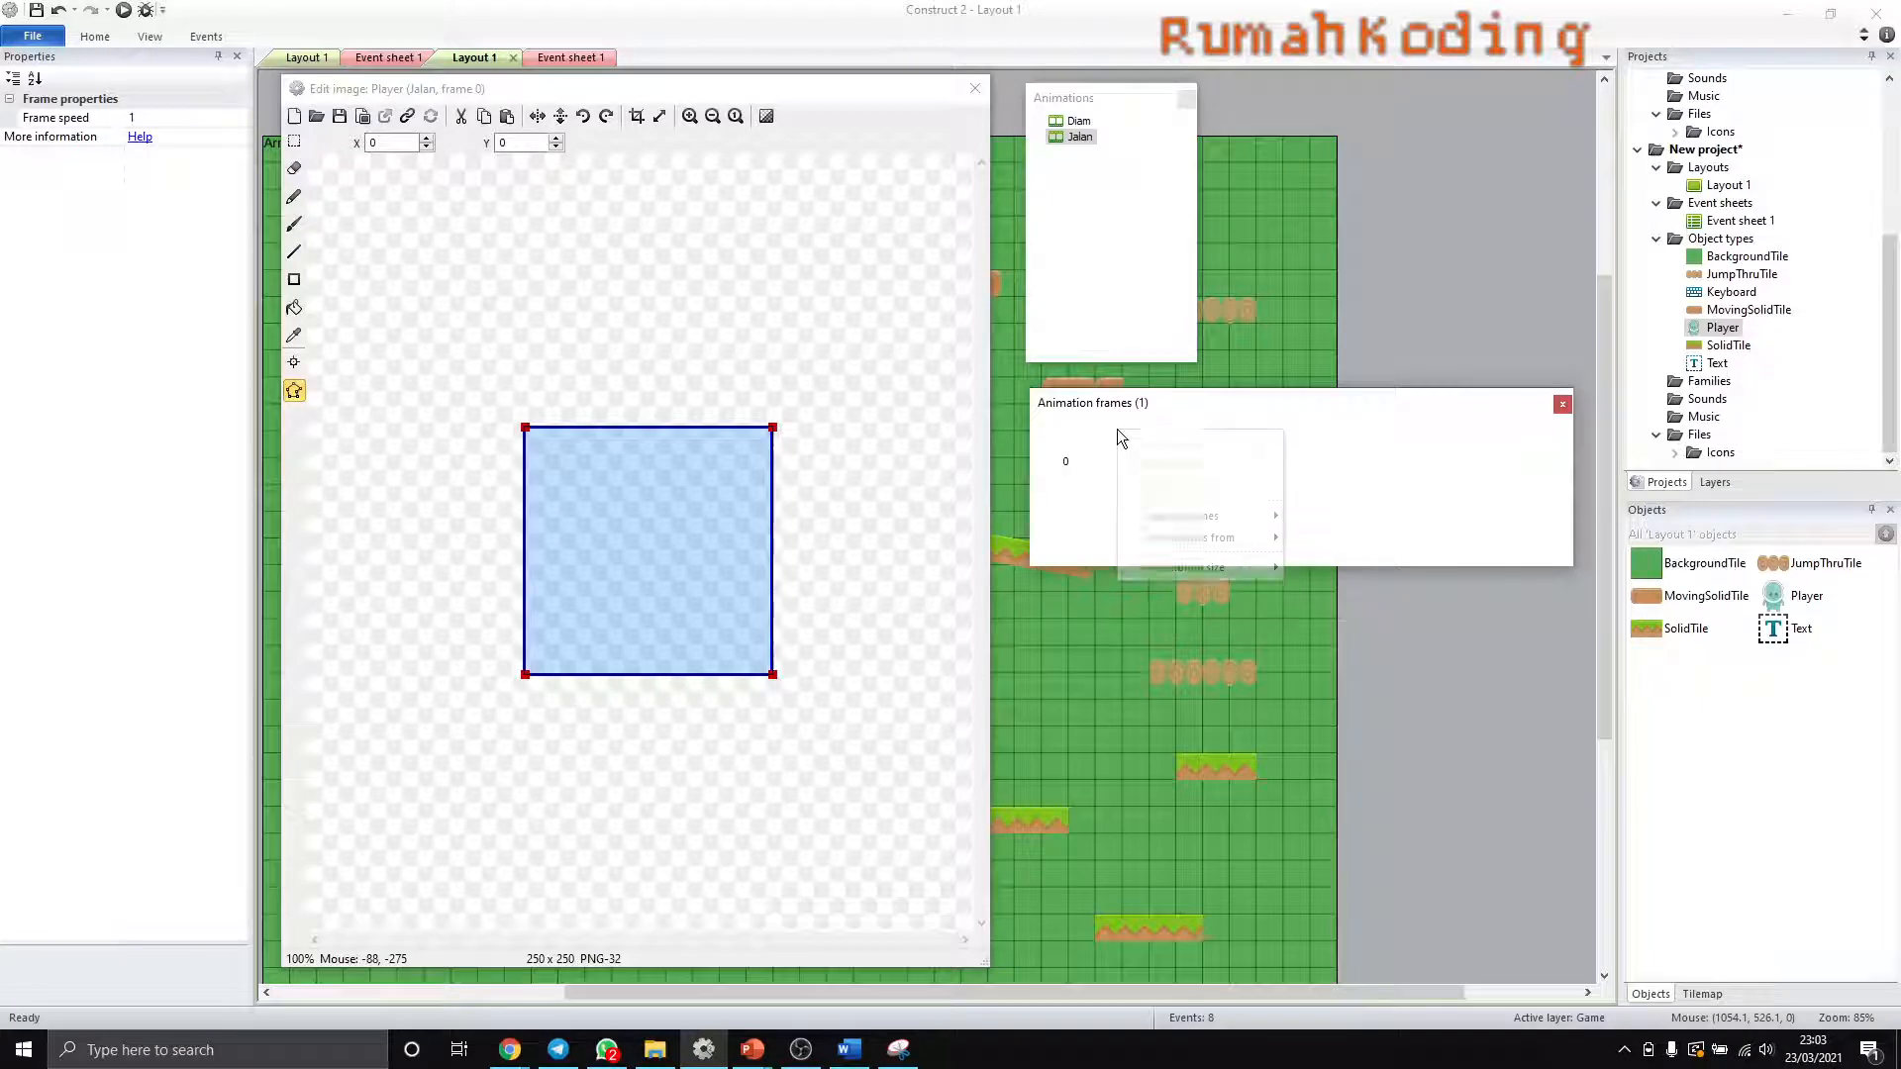
mouse_move(1226, 515)
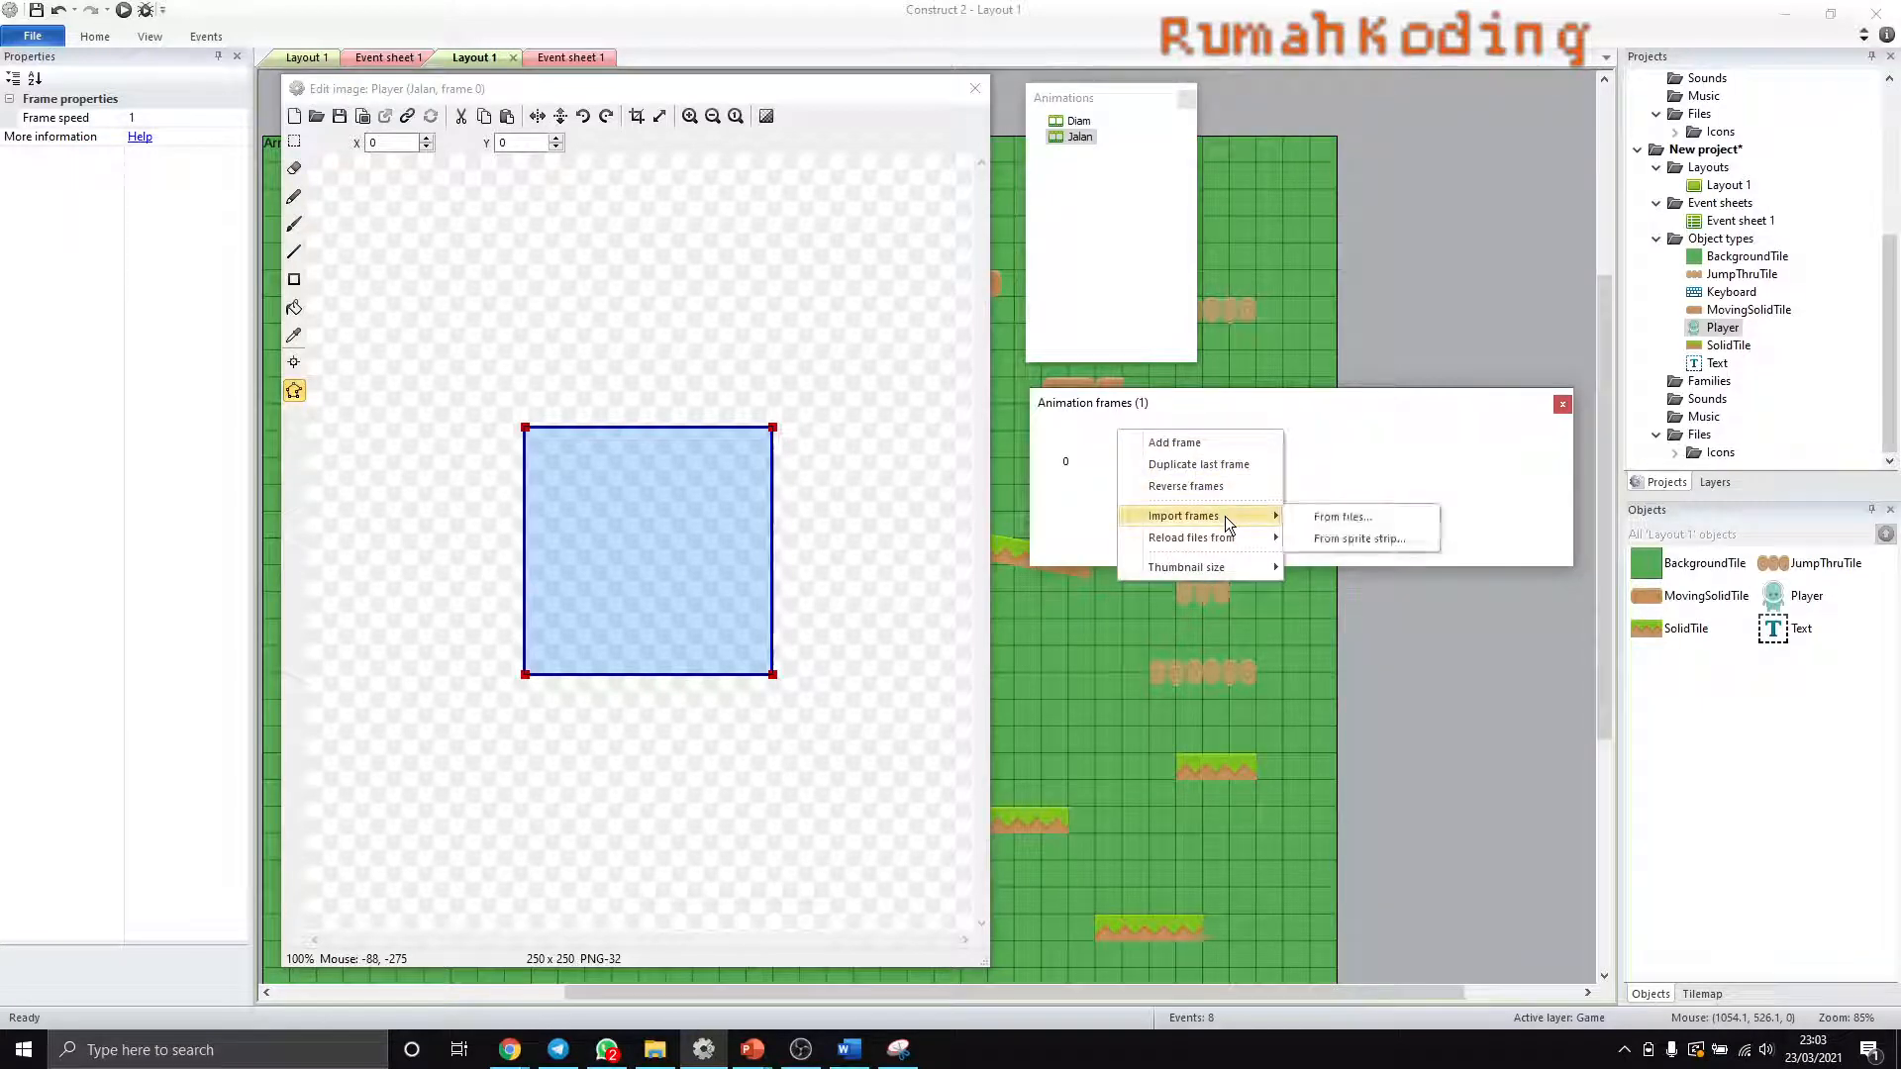
left_click(1366, 522)
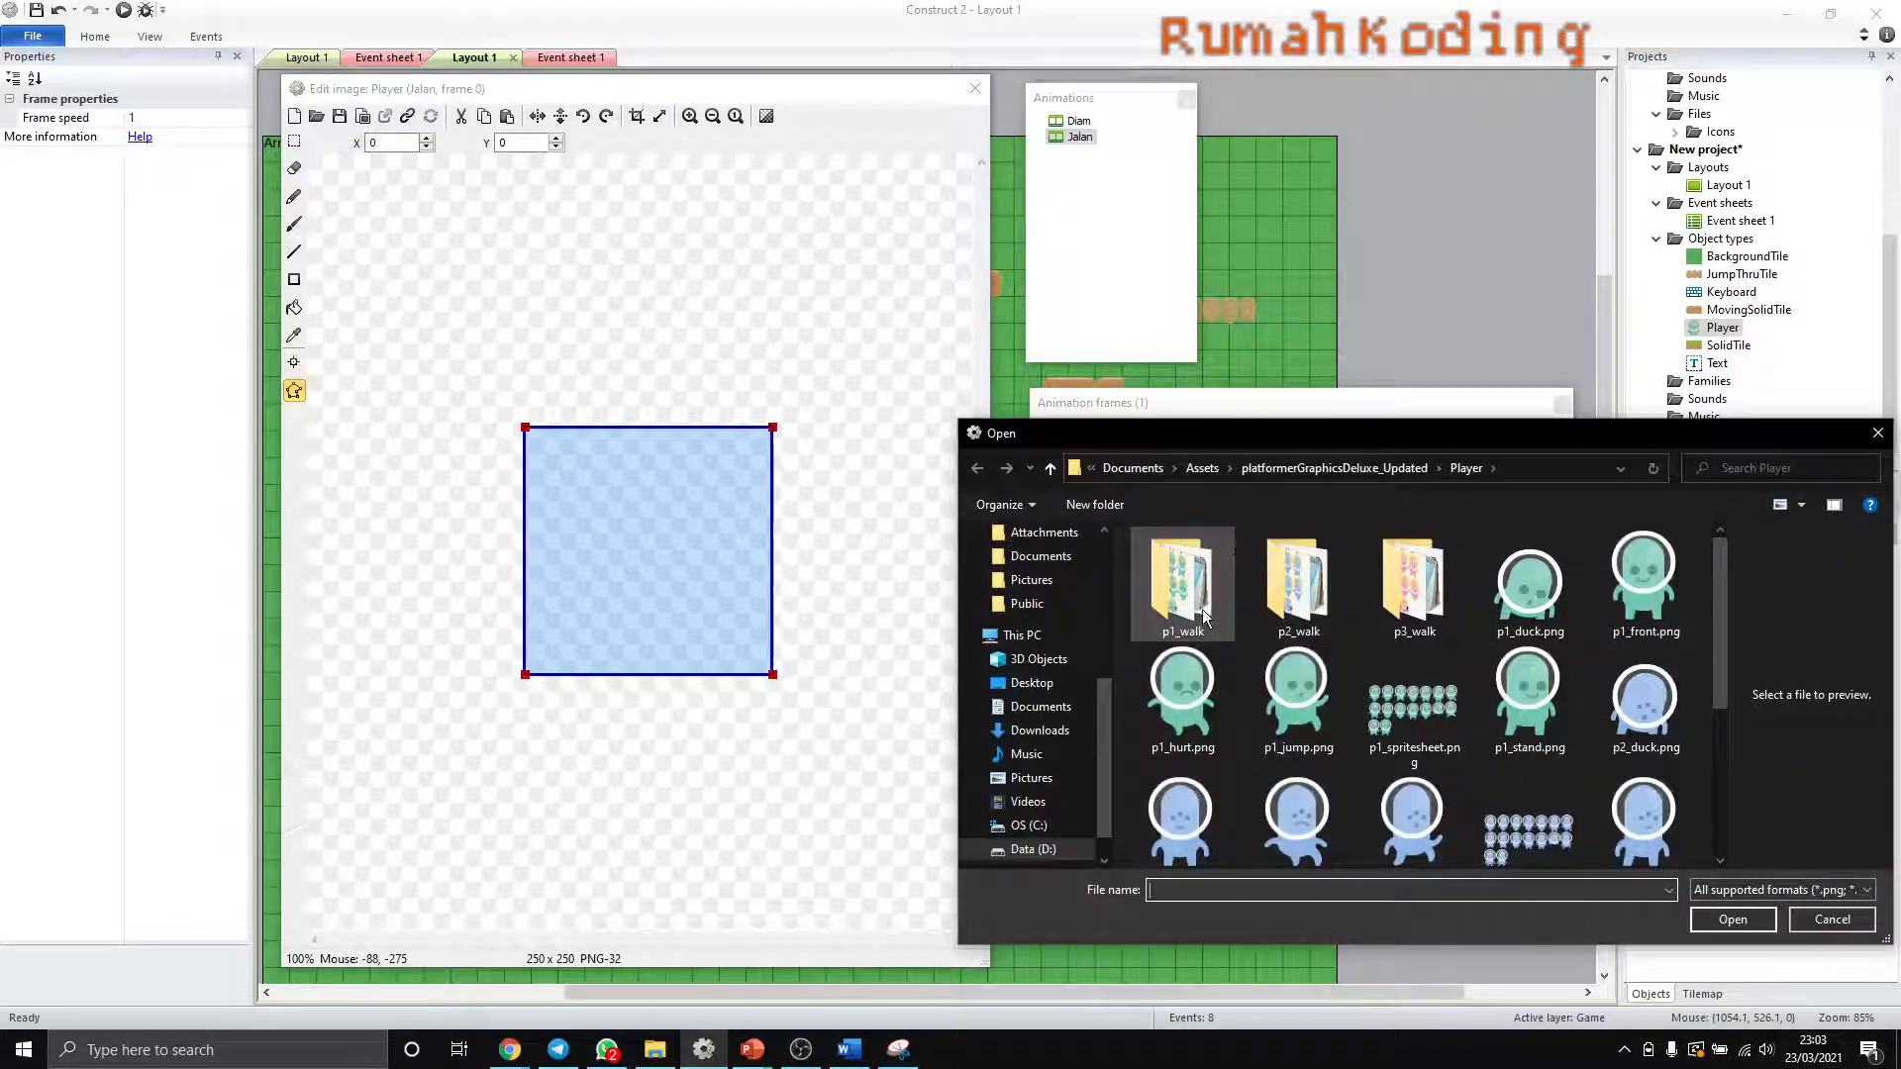
double_click(1183, 584)
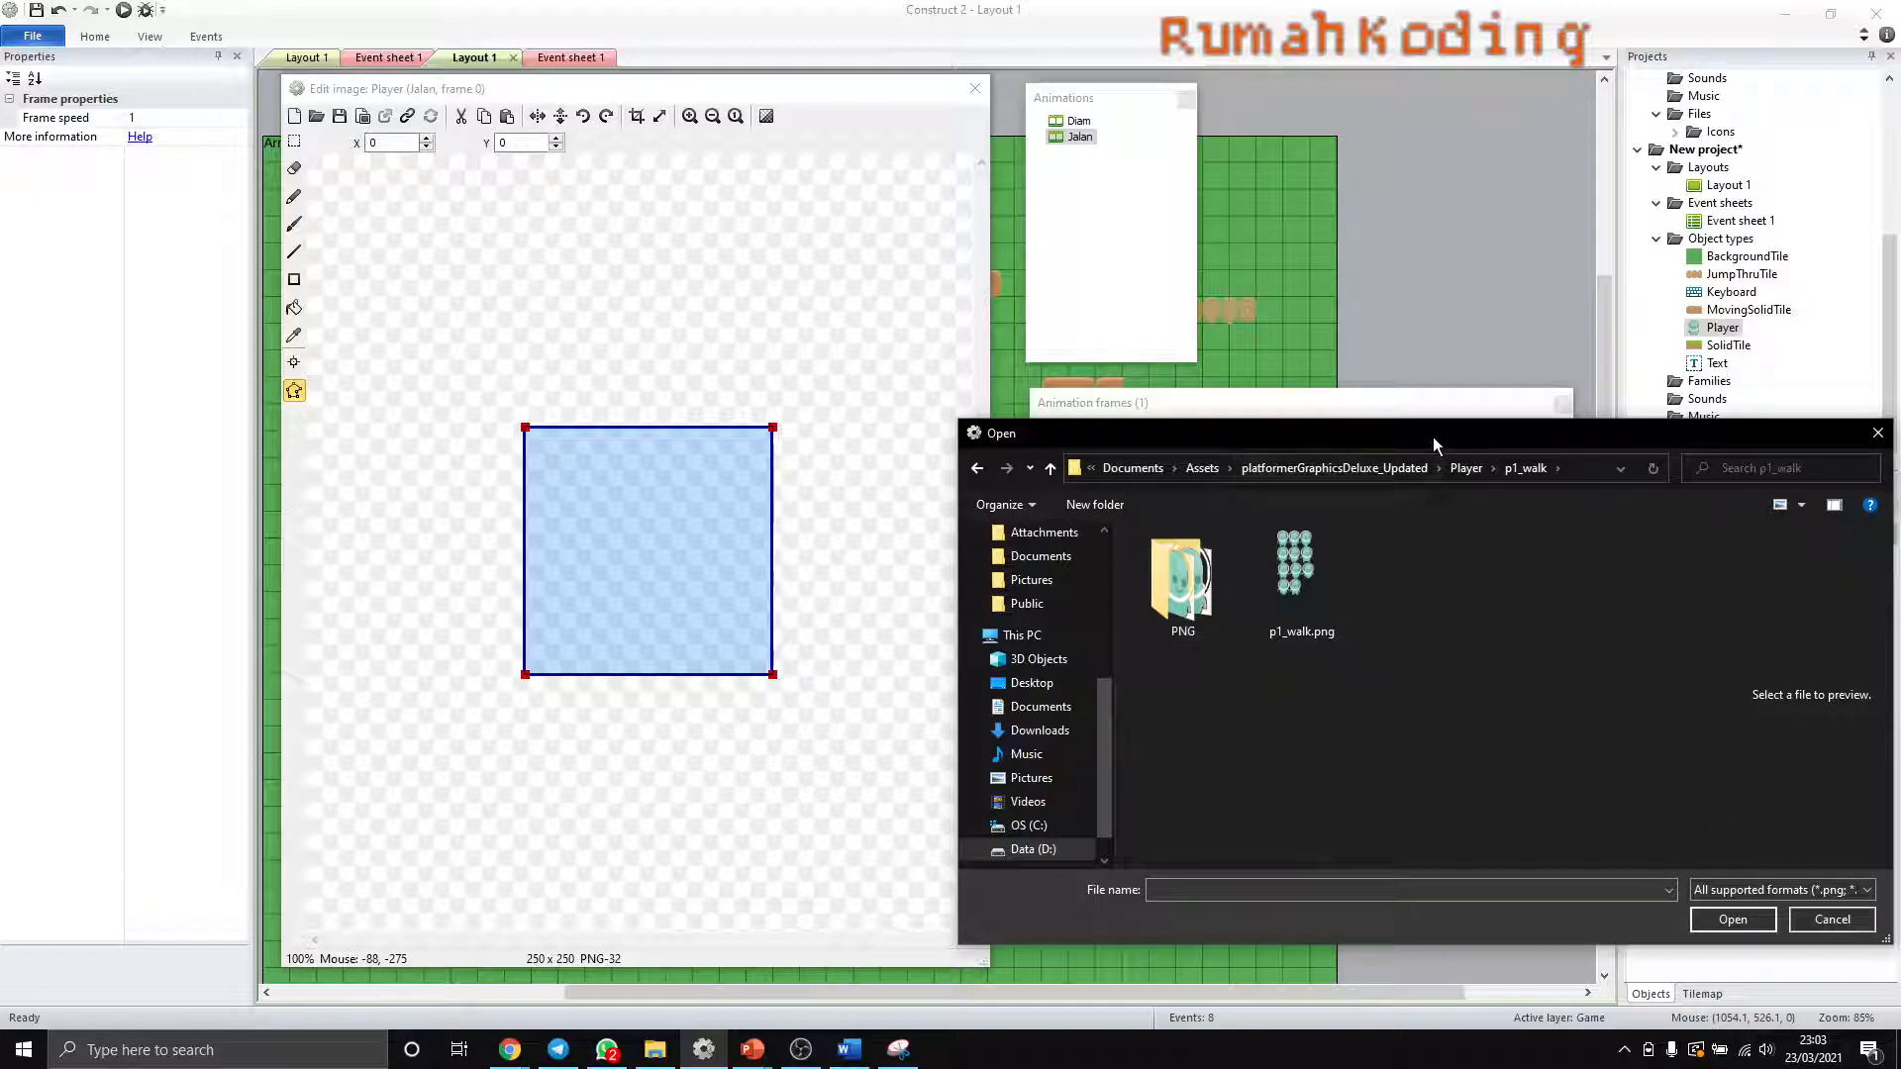
left_click_drag(1433, 437, 1245, 354)
double_click(1013, 517)
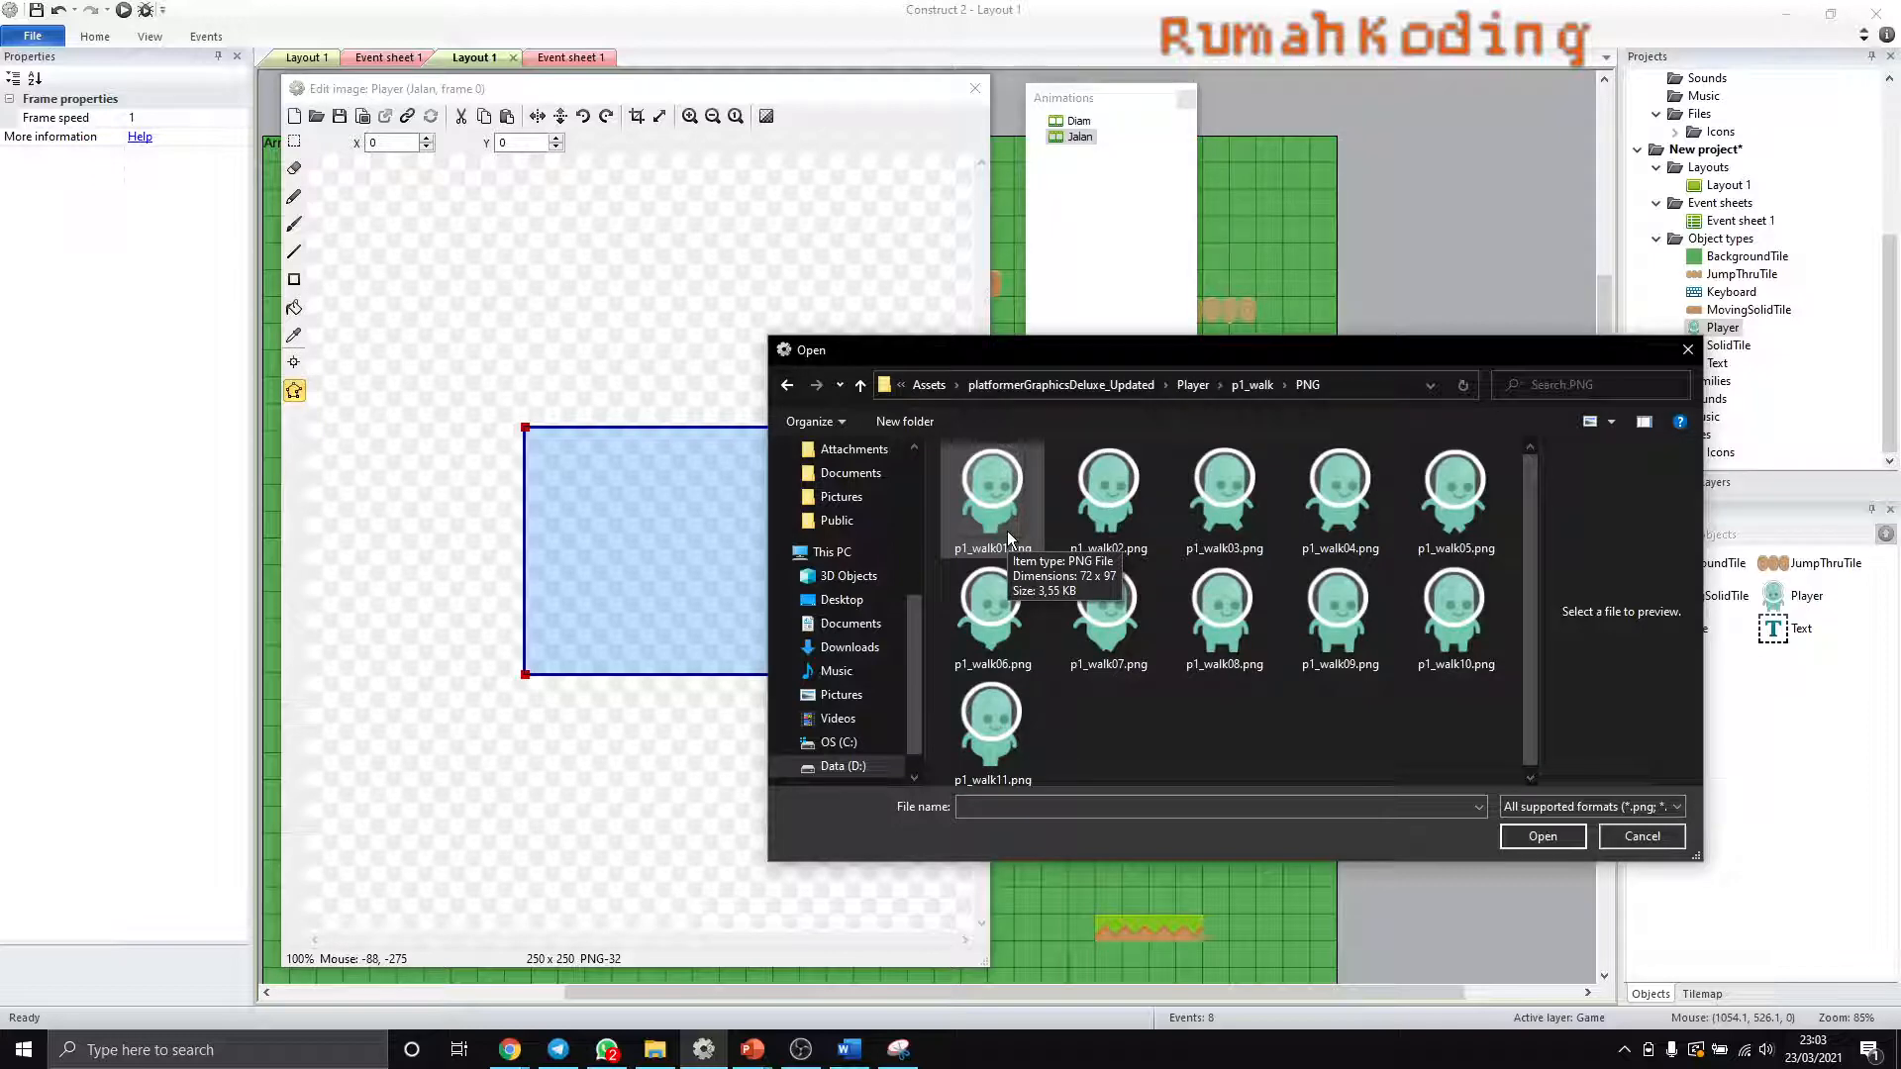
key("ctrl+a")
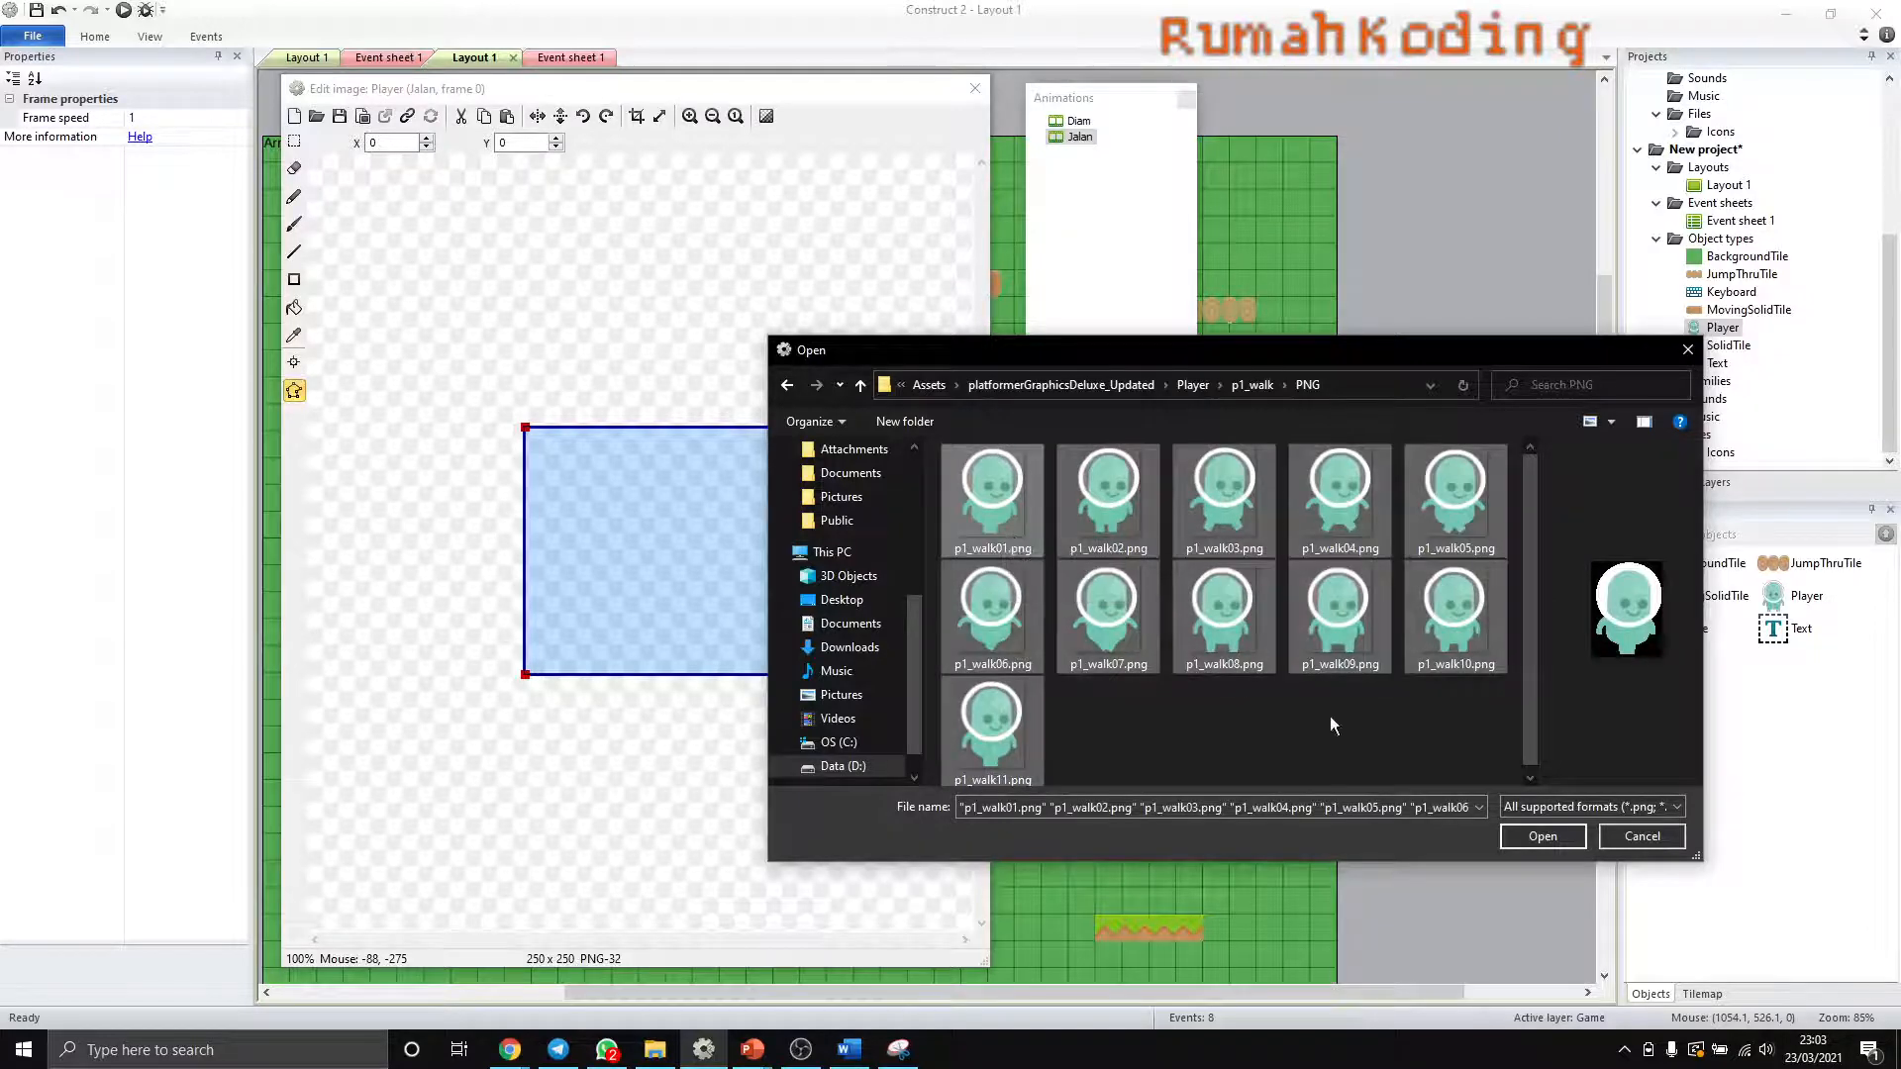
left_click(1543, 837)
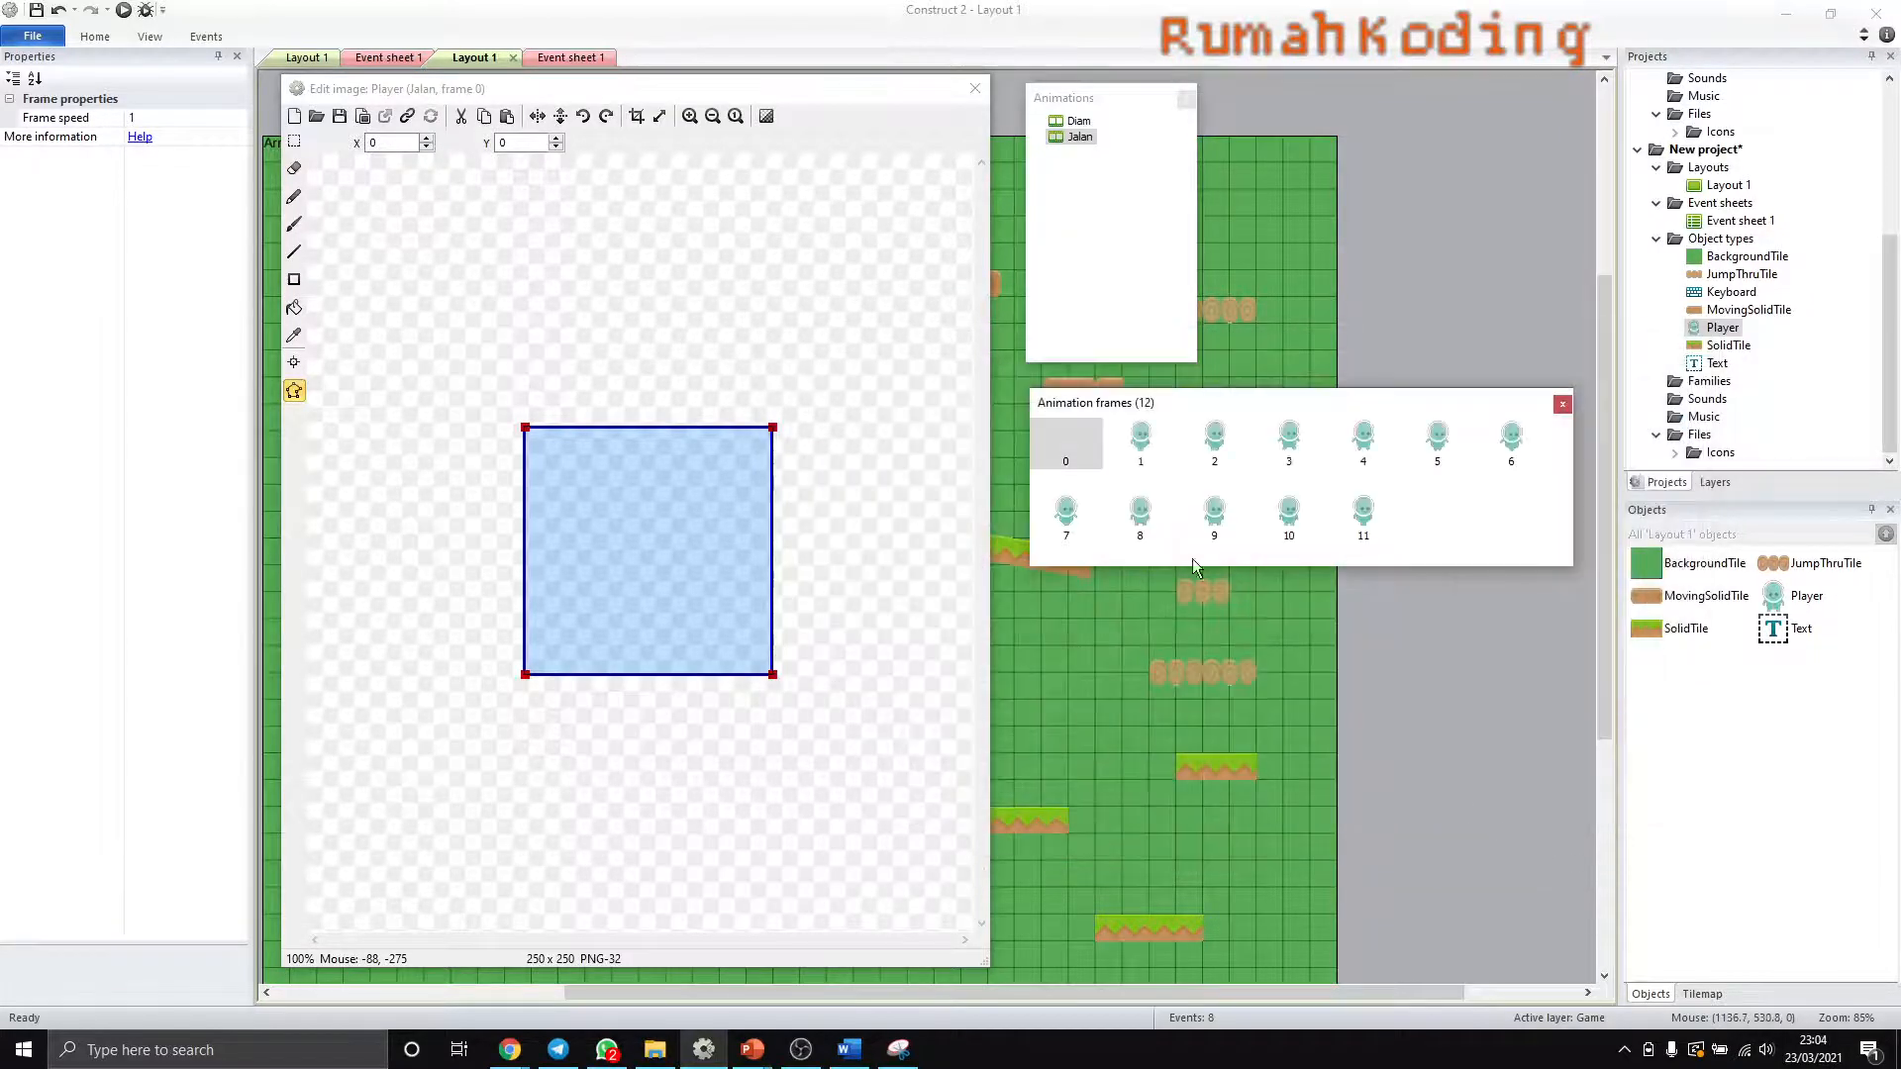
- Delete the blank frame 0 from the Jalan animation and inspect the first two walk frames with their collision polygons
key("Delete")
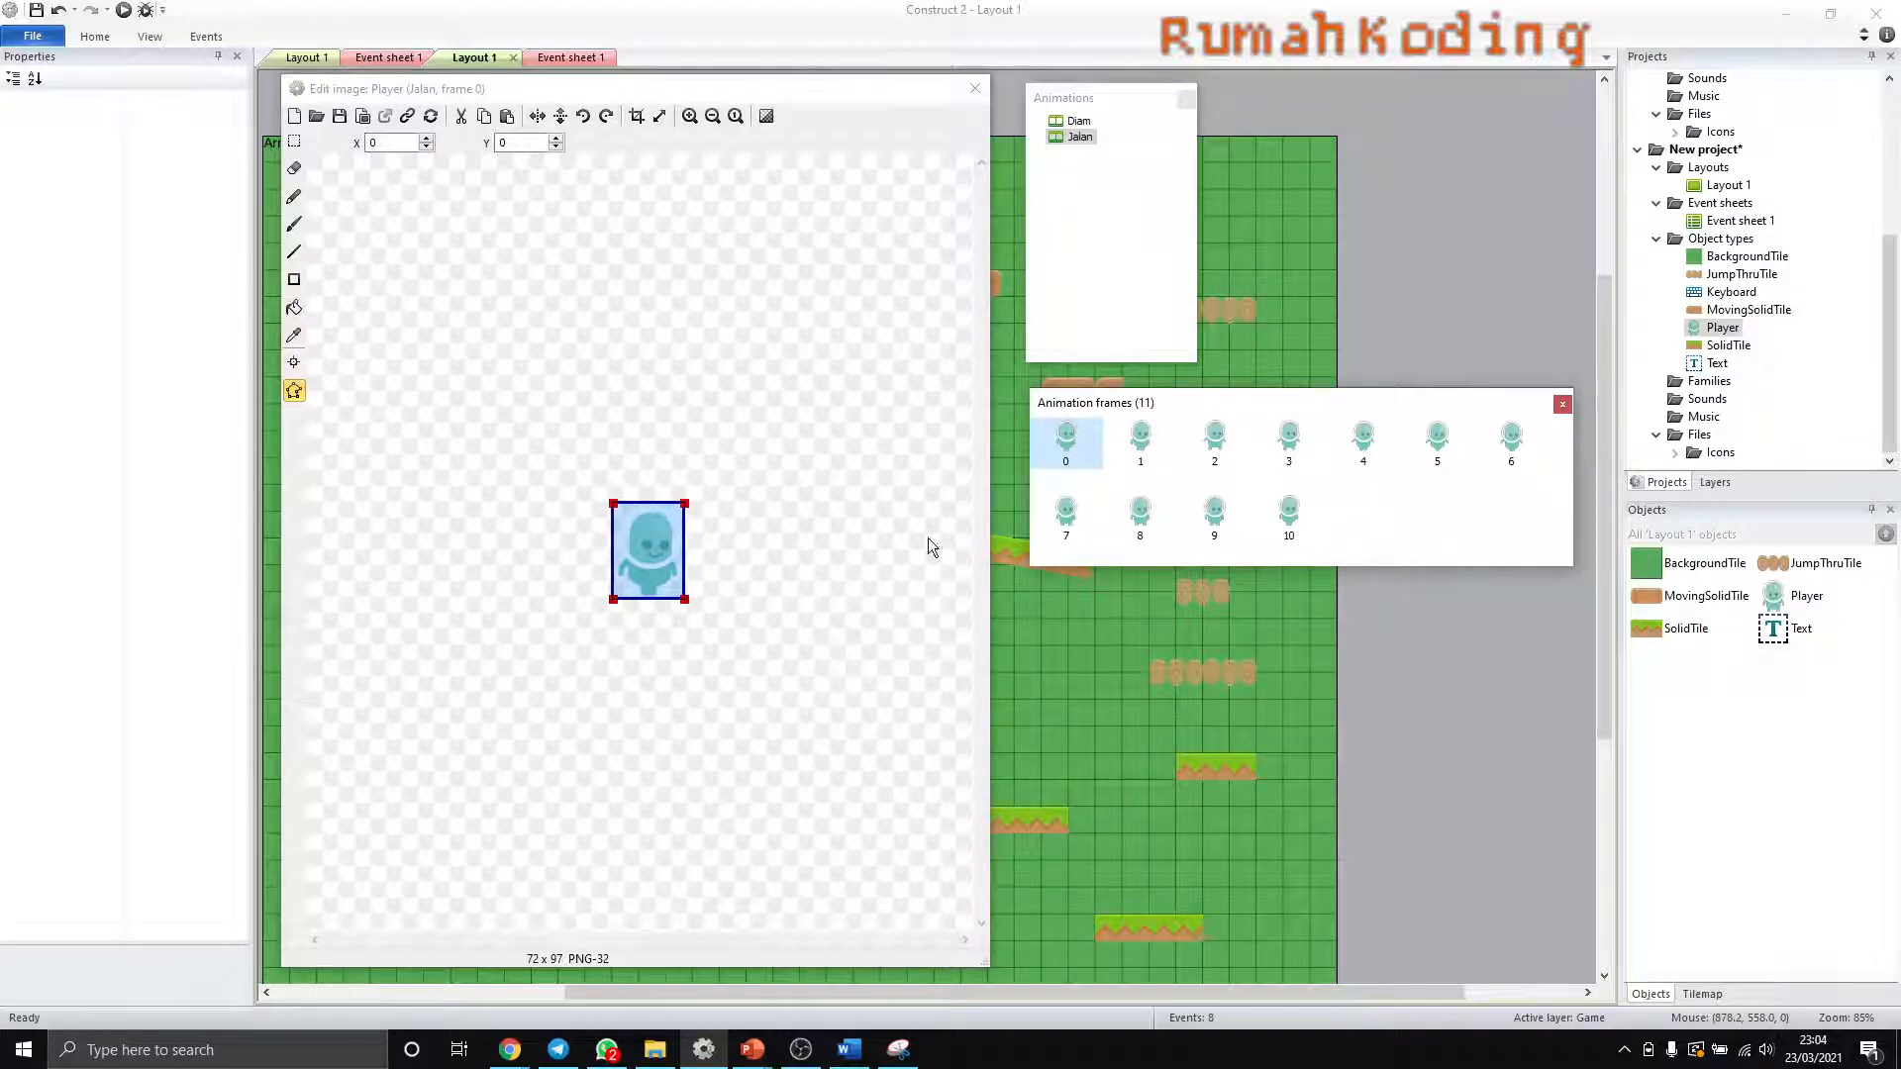
scroll(681, 606, "up", 2)
scroll(679, 603, "up", 1)
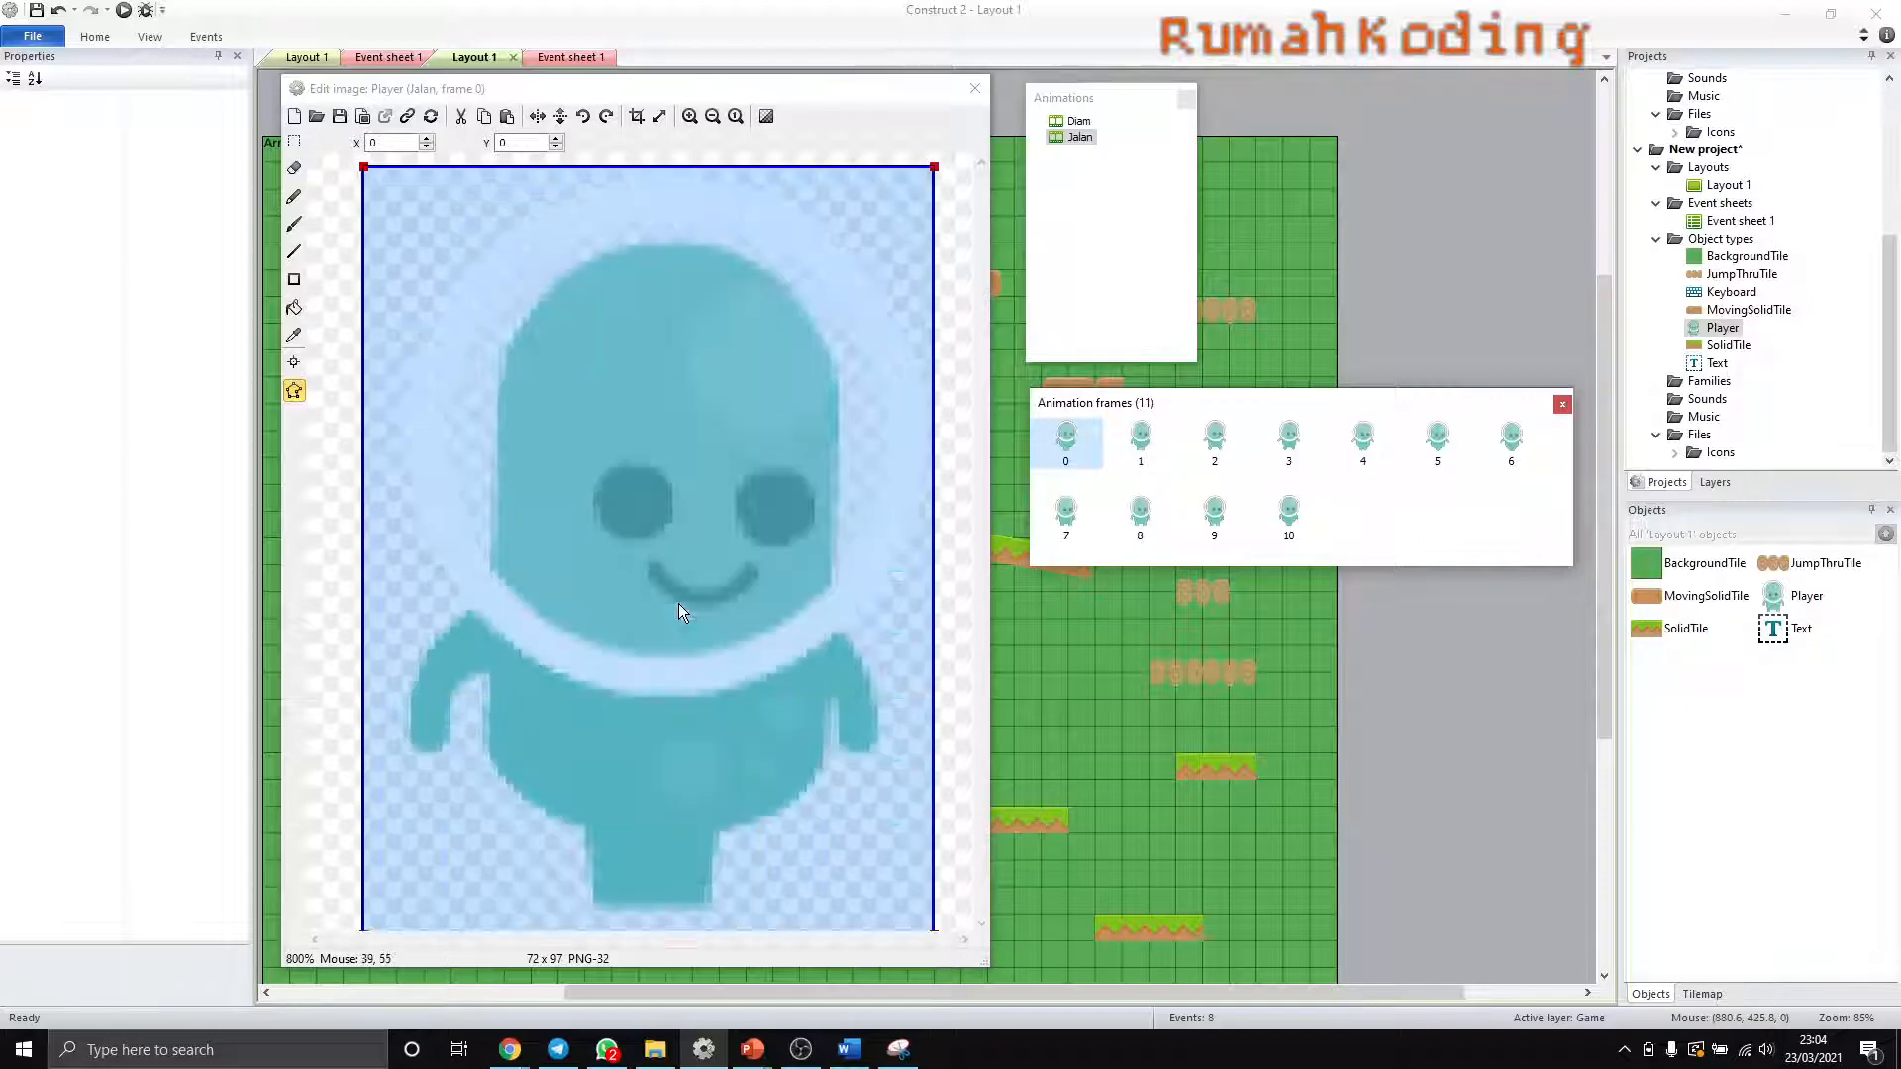
scroll(679, 603, "down", 1)
scroll(679, 604, "up", 1)
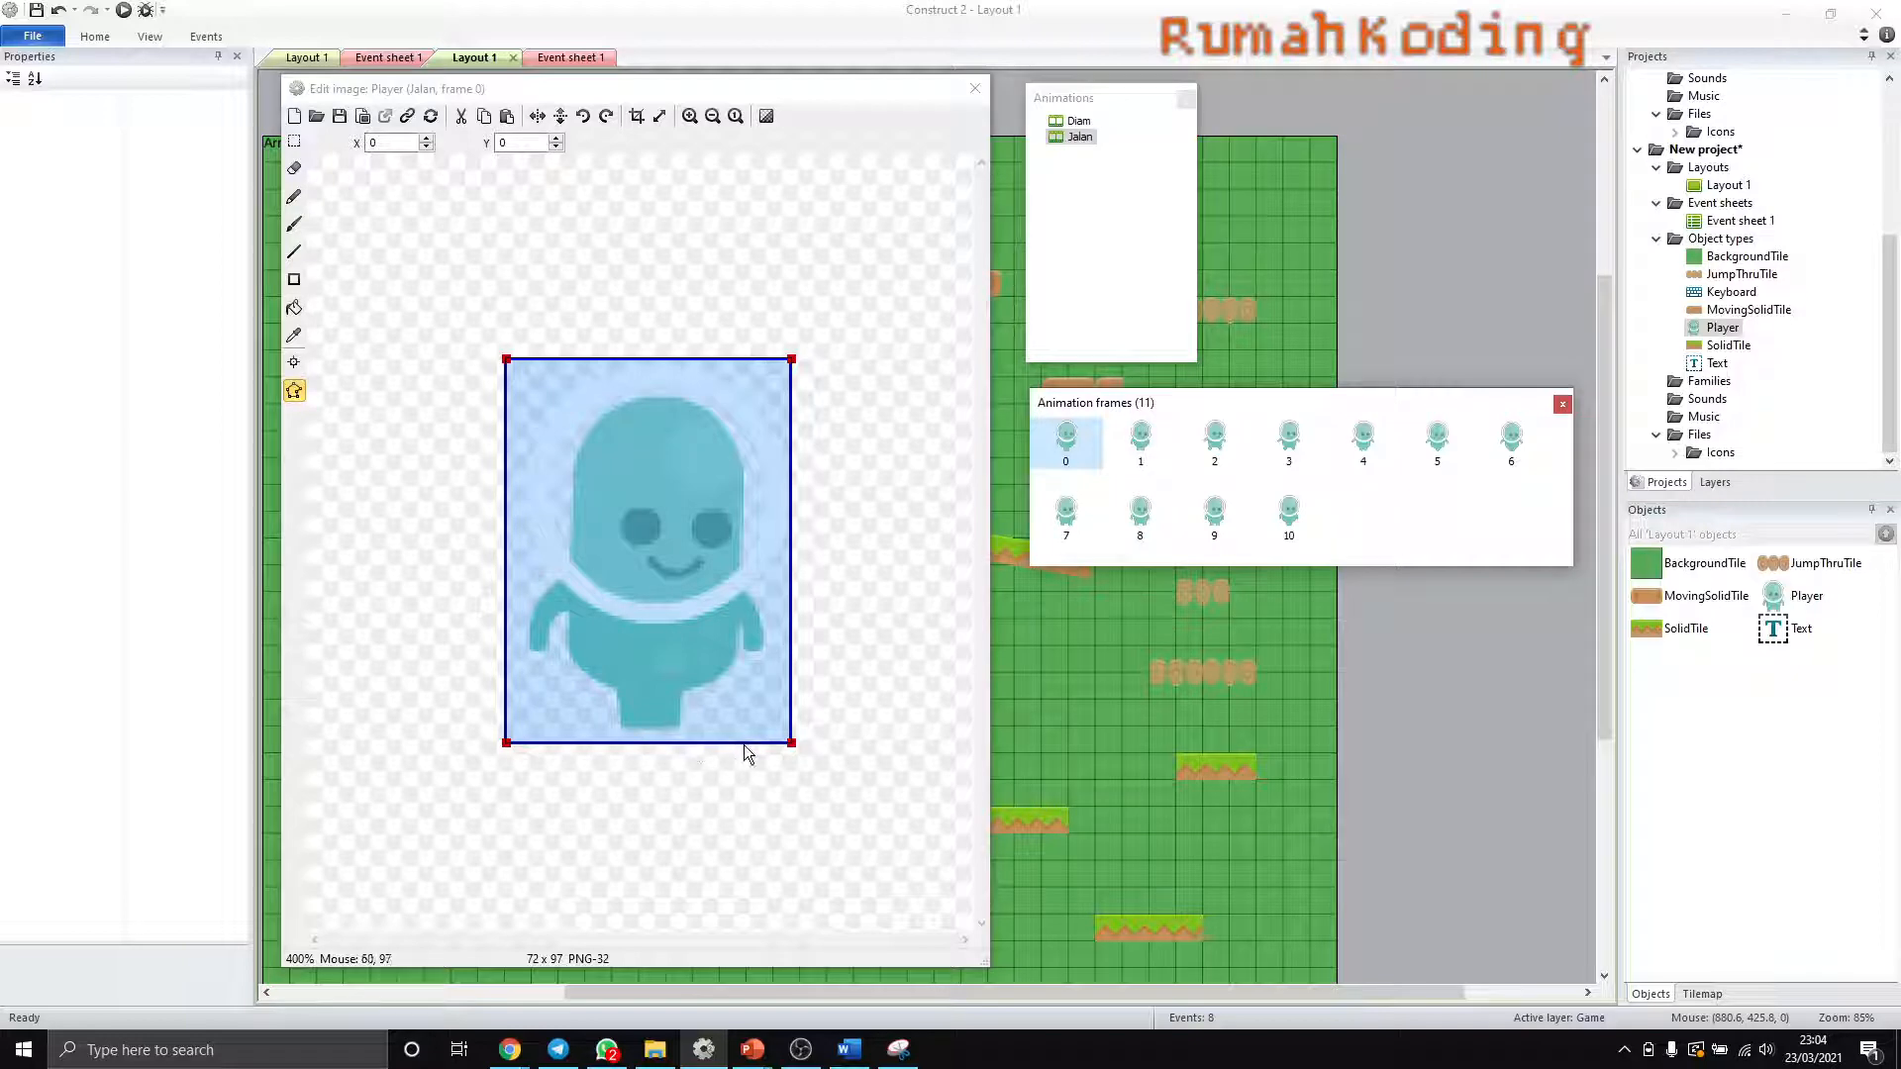
left_click(1130, 447)
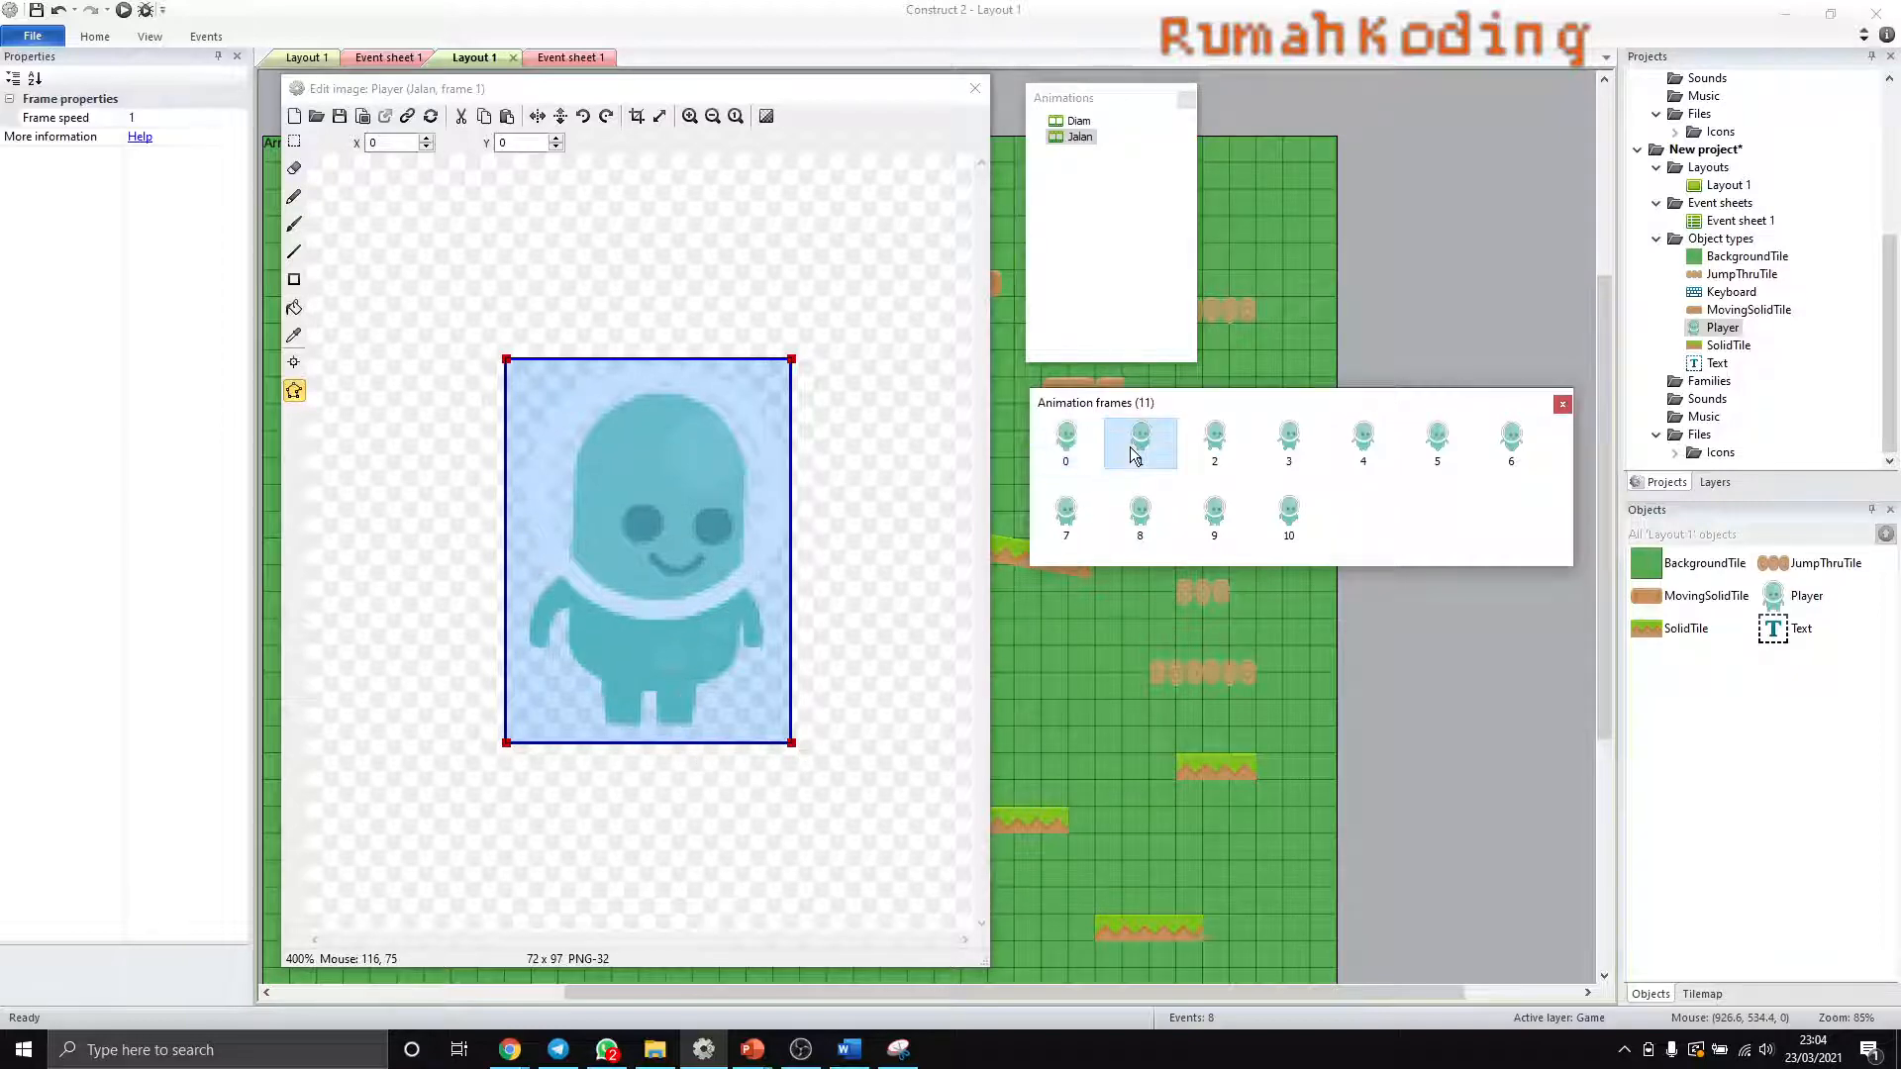
- Examine Jalan frames 2 through 7 and frame 0 to compare their poses and collision polygons
left_click(1226, 461)
left_click(1285, 456)
left_click(1363, 447)
left_click(1439, 454)
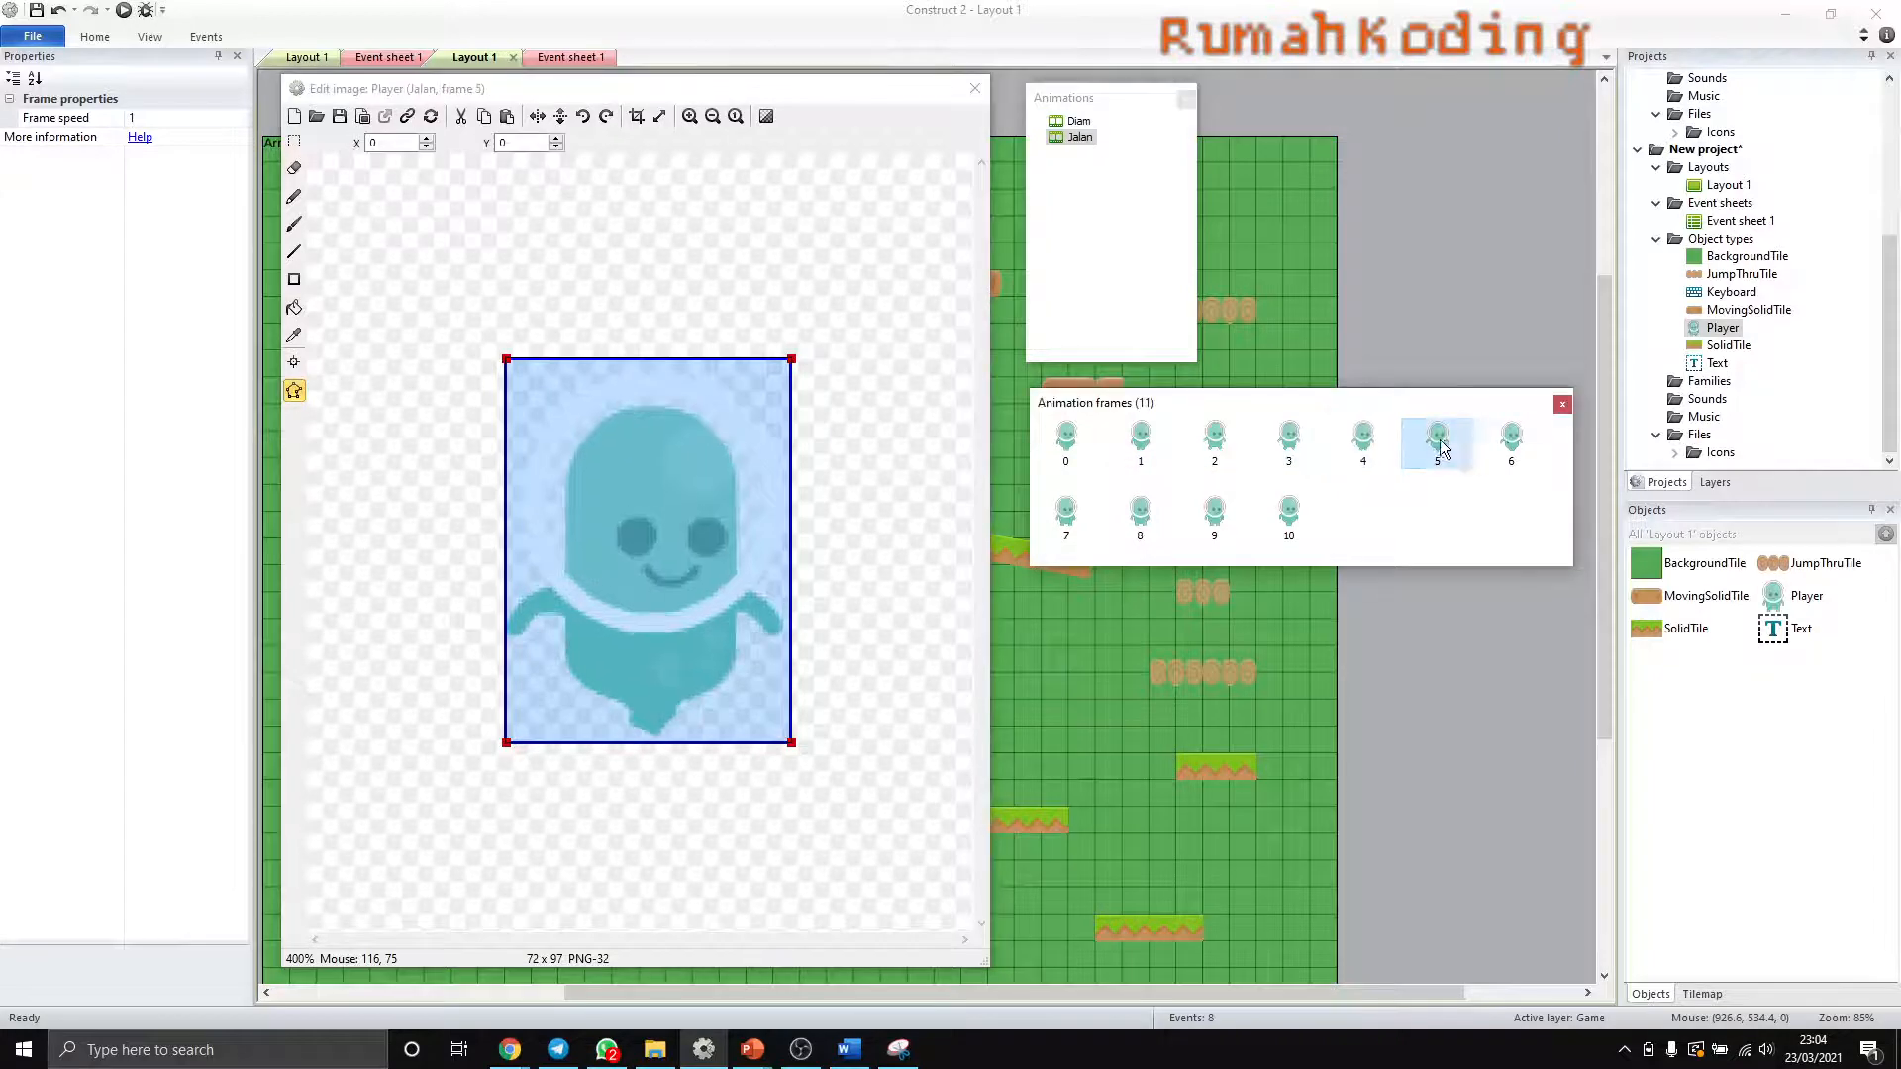
left_click(1507, 457)
left_click(1066, 441)
left_click(1067, 515)
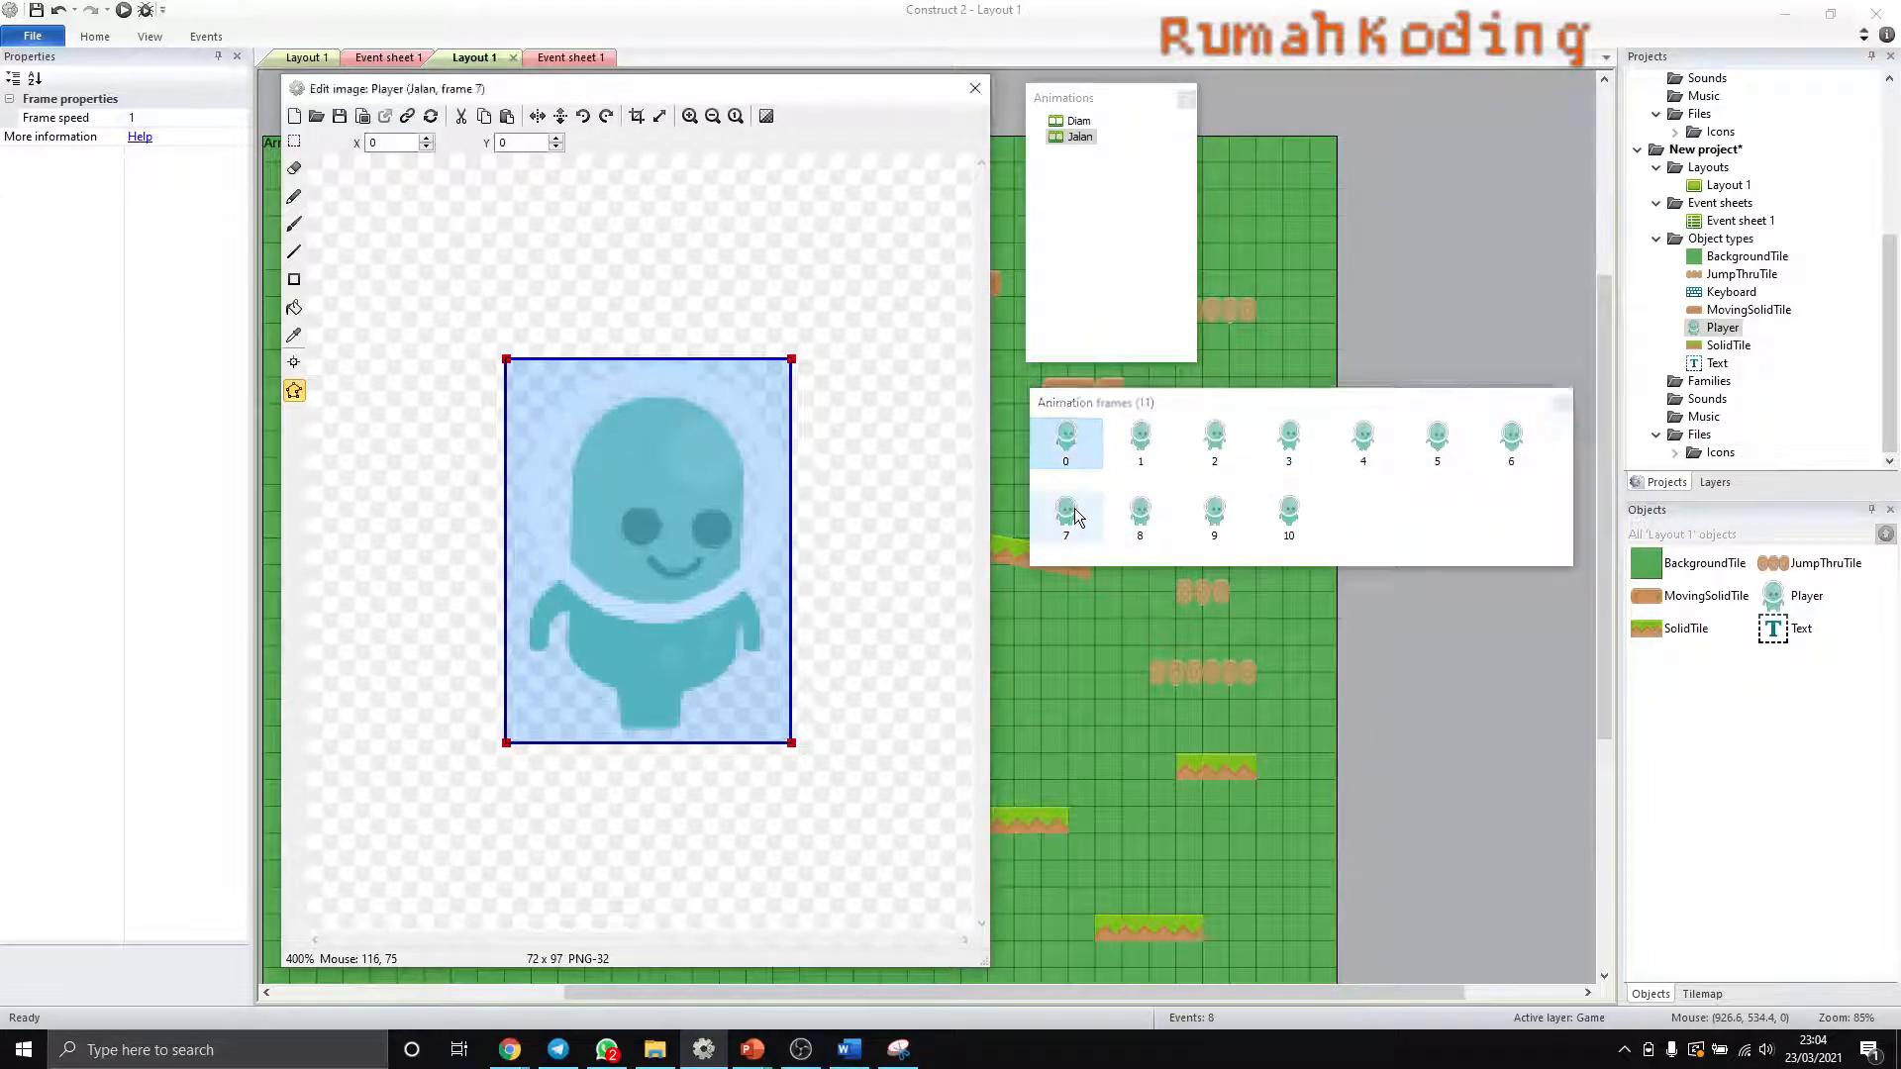
- Crop the transparent edges from Jalan frames 0, 1, 2 and 3
left_click(1066, 441)
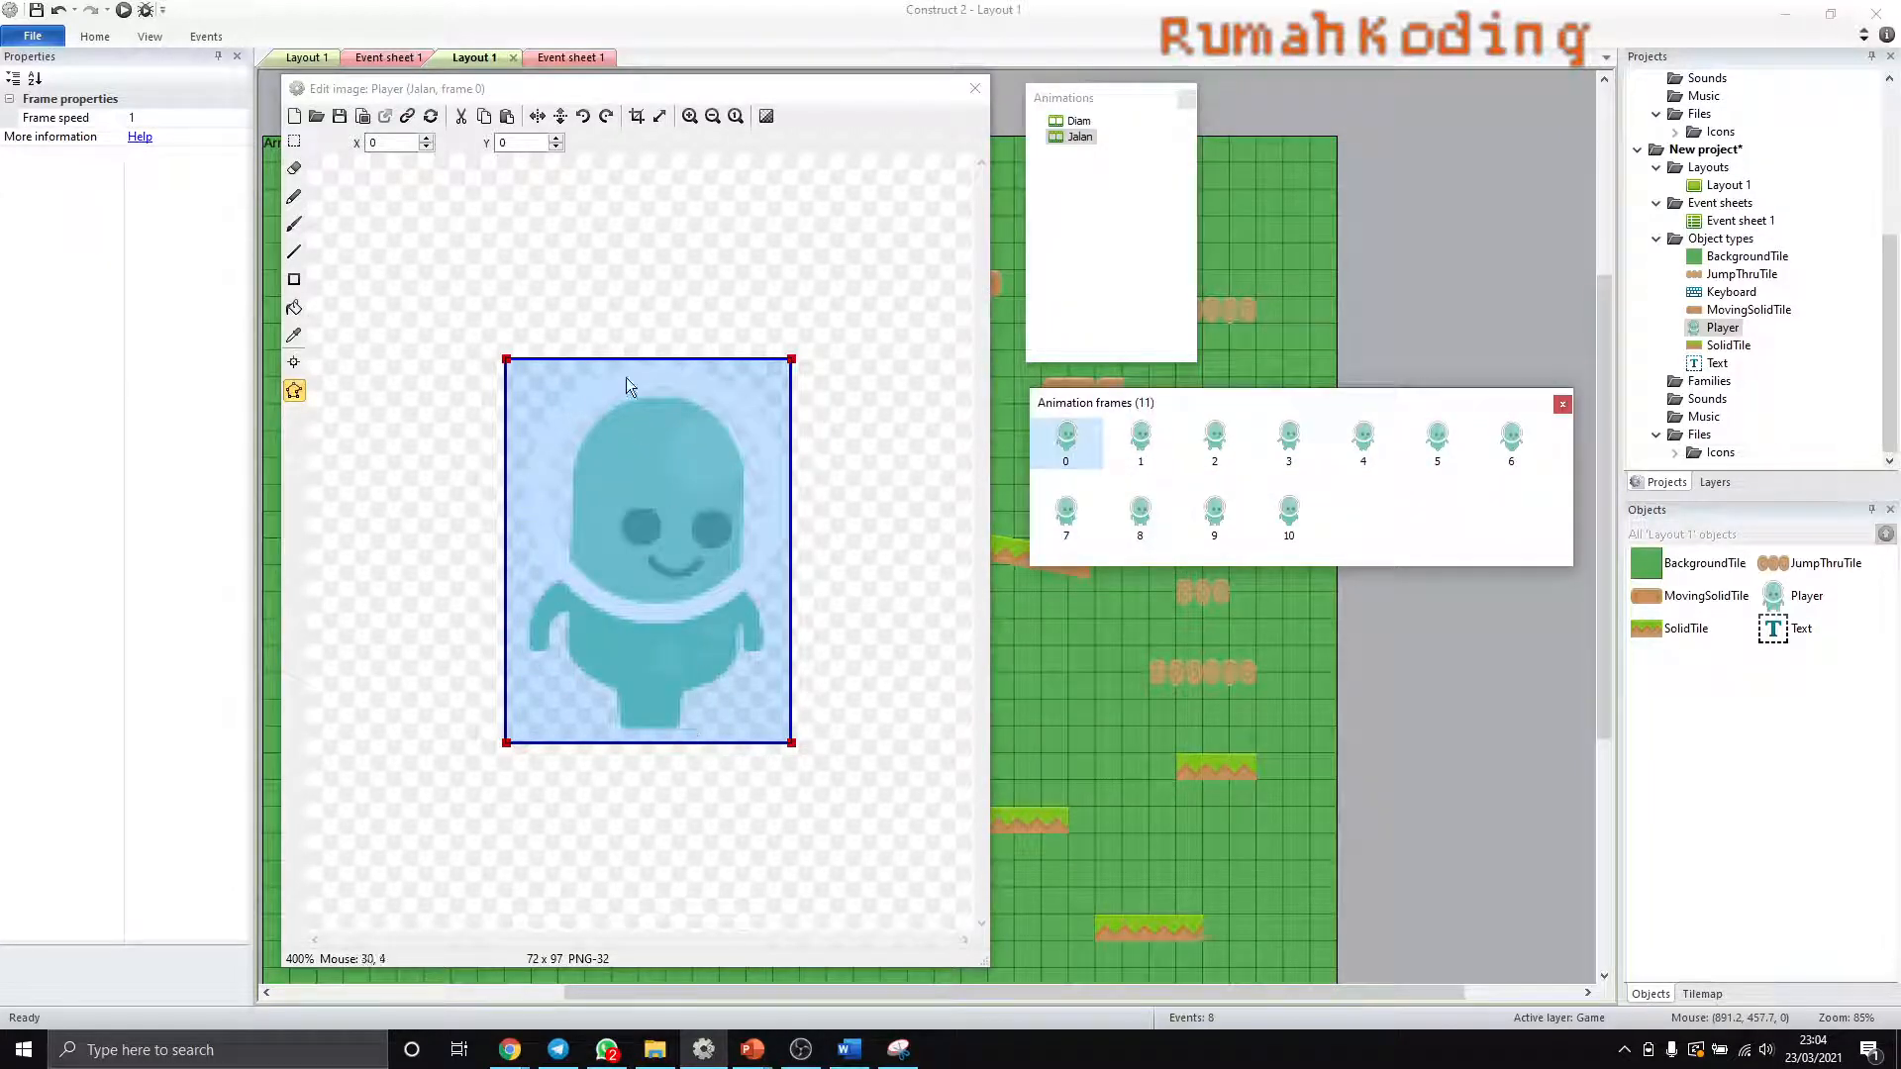
left_click(637, 118)
left_click(1141, 441)
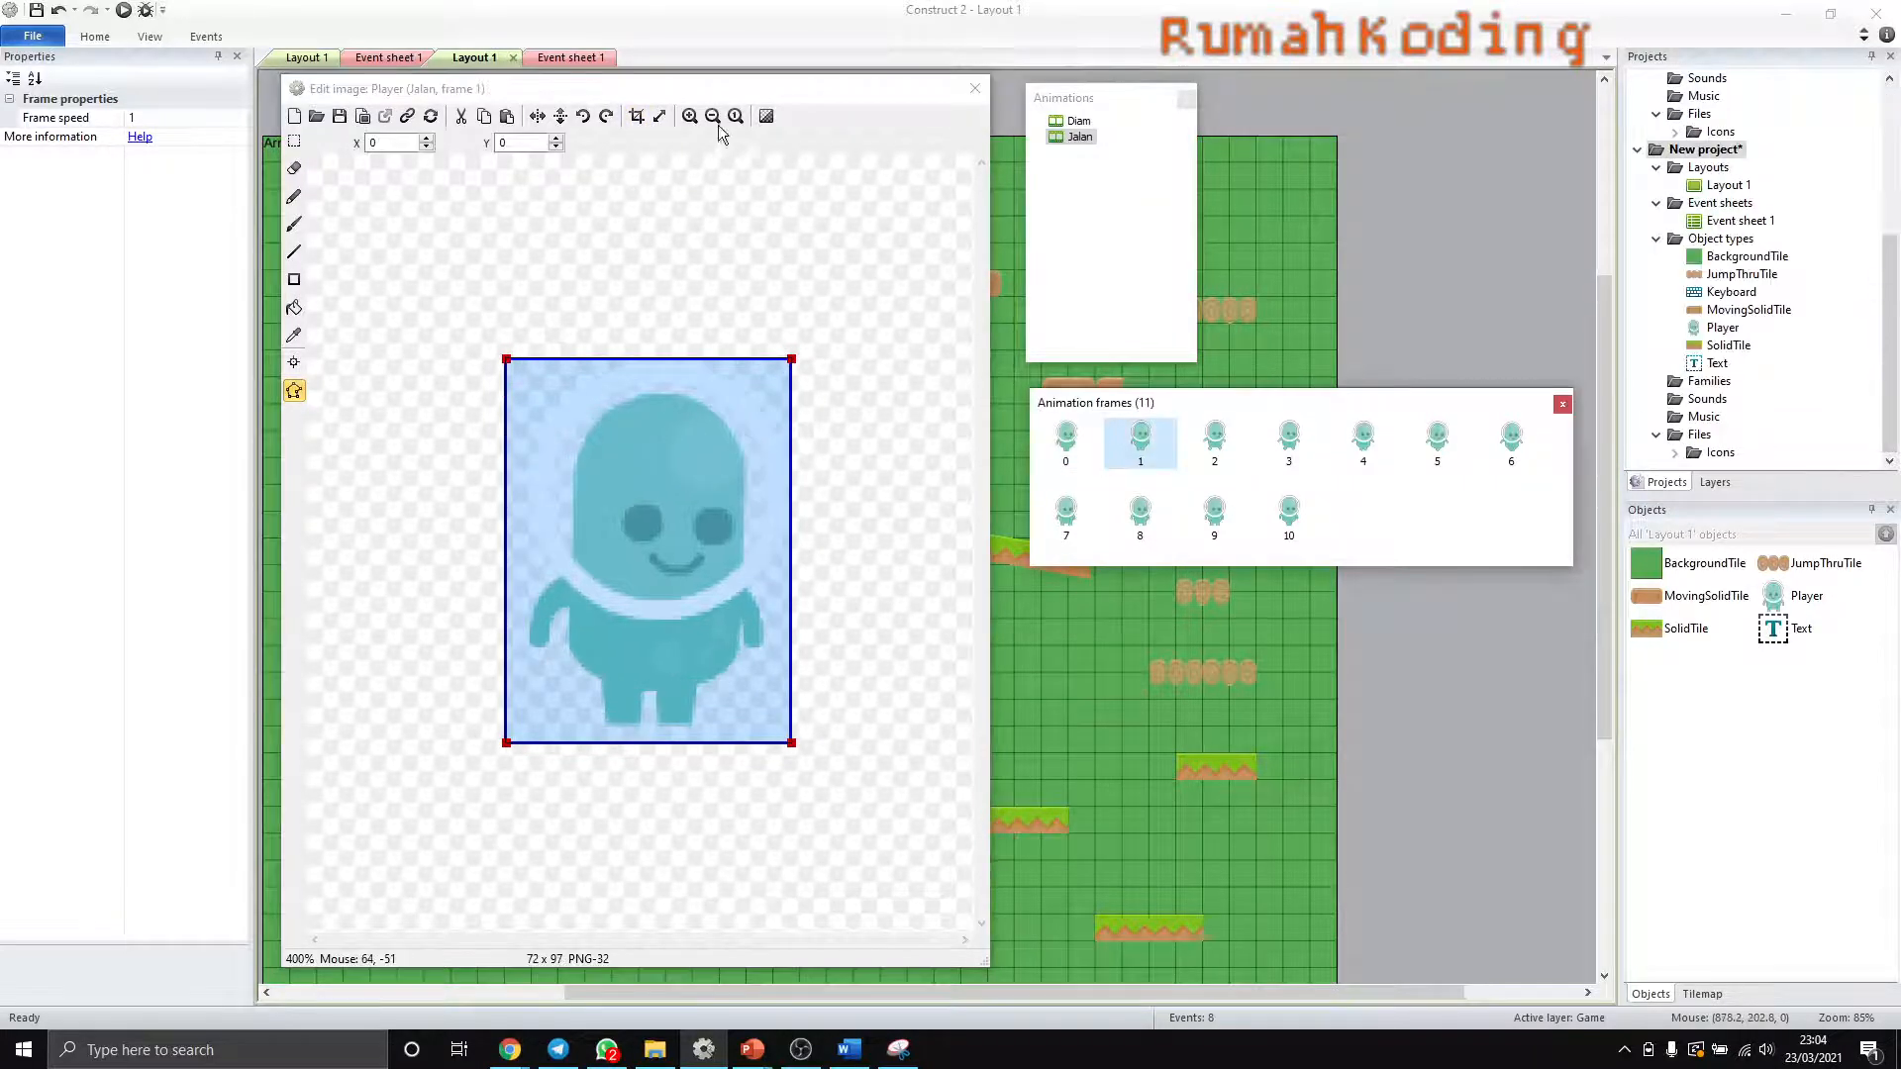
left_click(637, 118)
left_click(1215, 440)
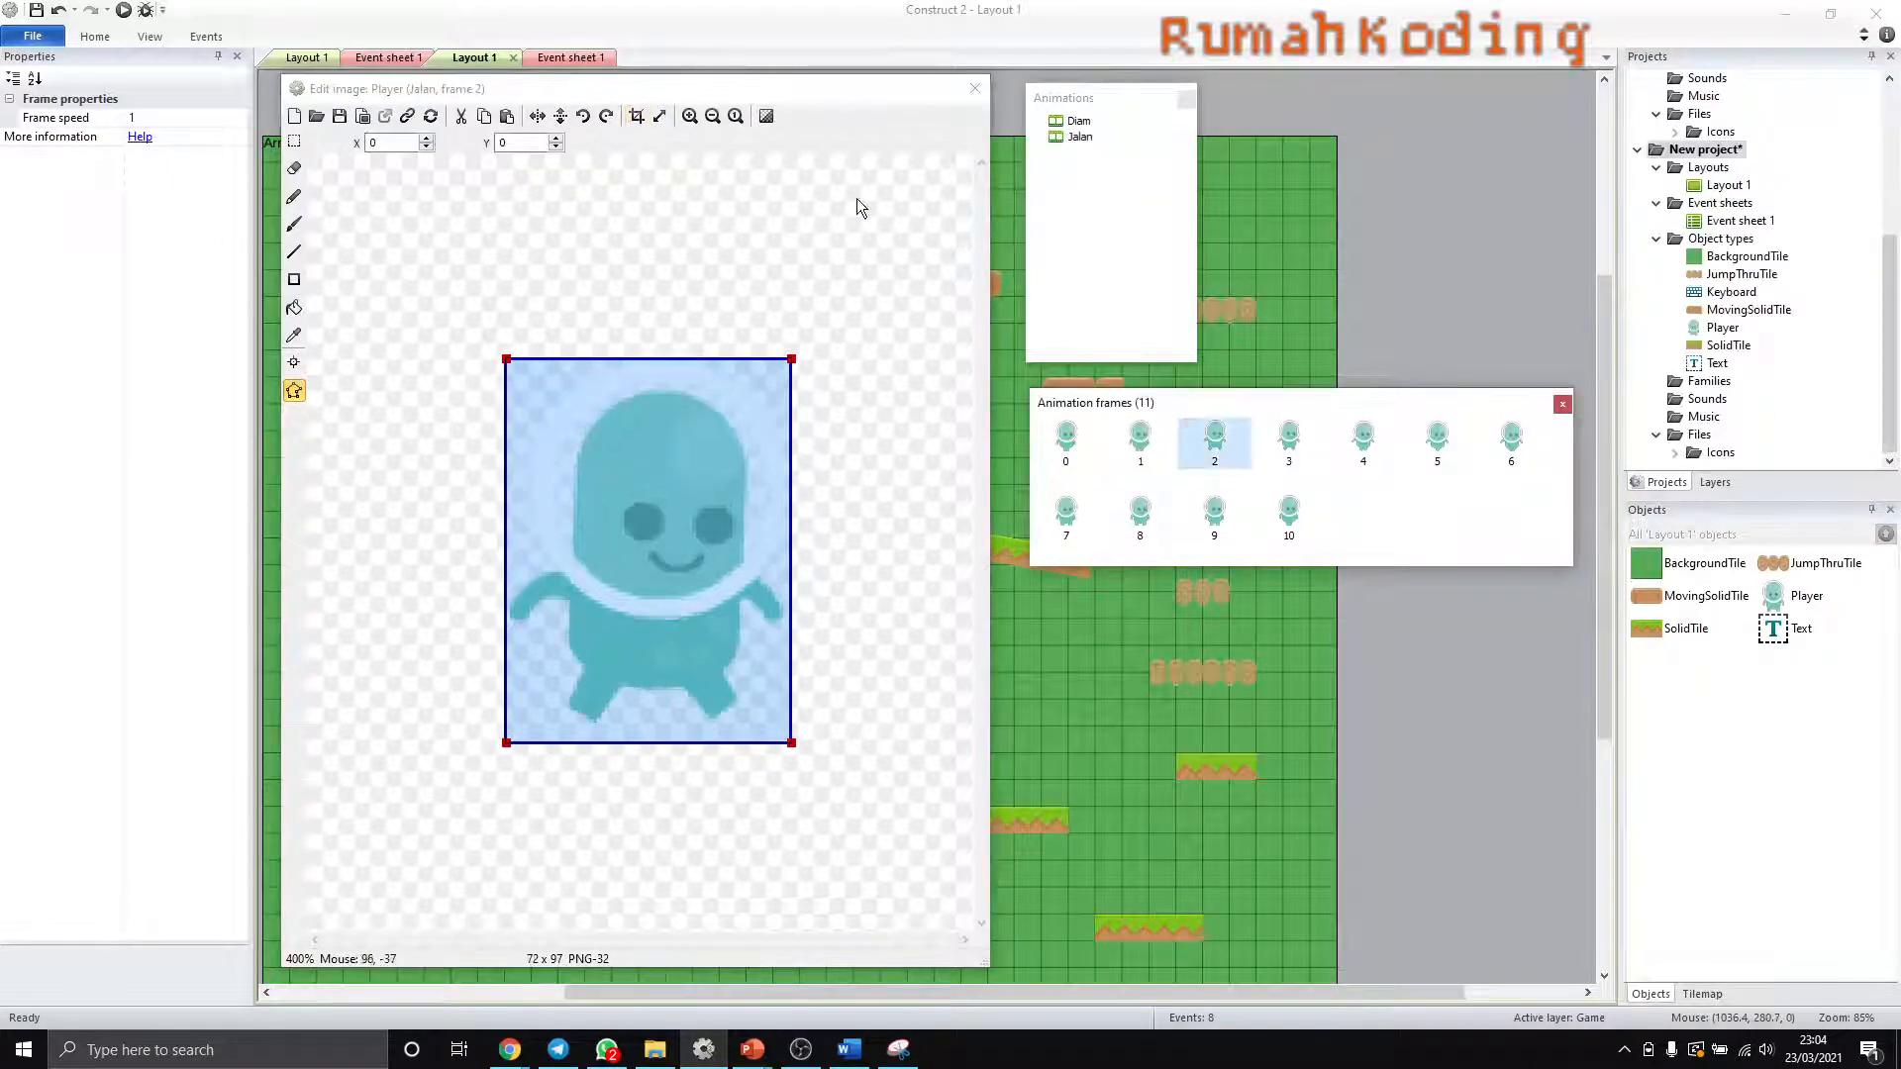
left_click(636, 118)
left_click(1289, 441)
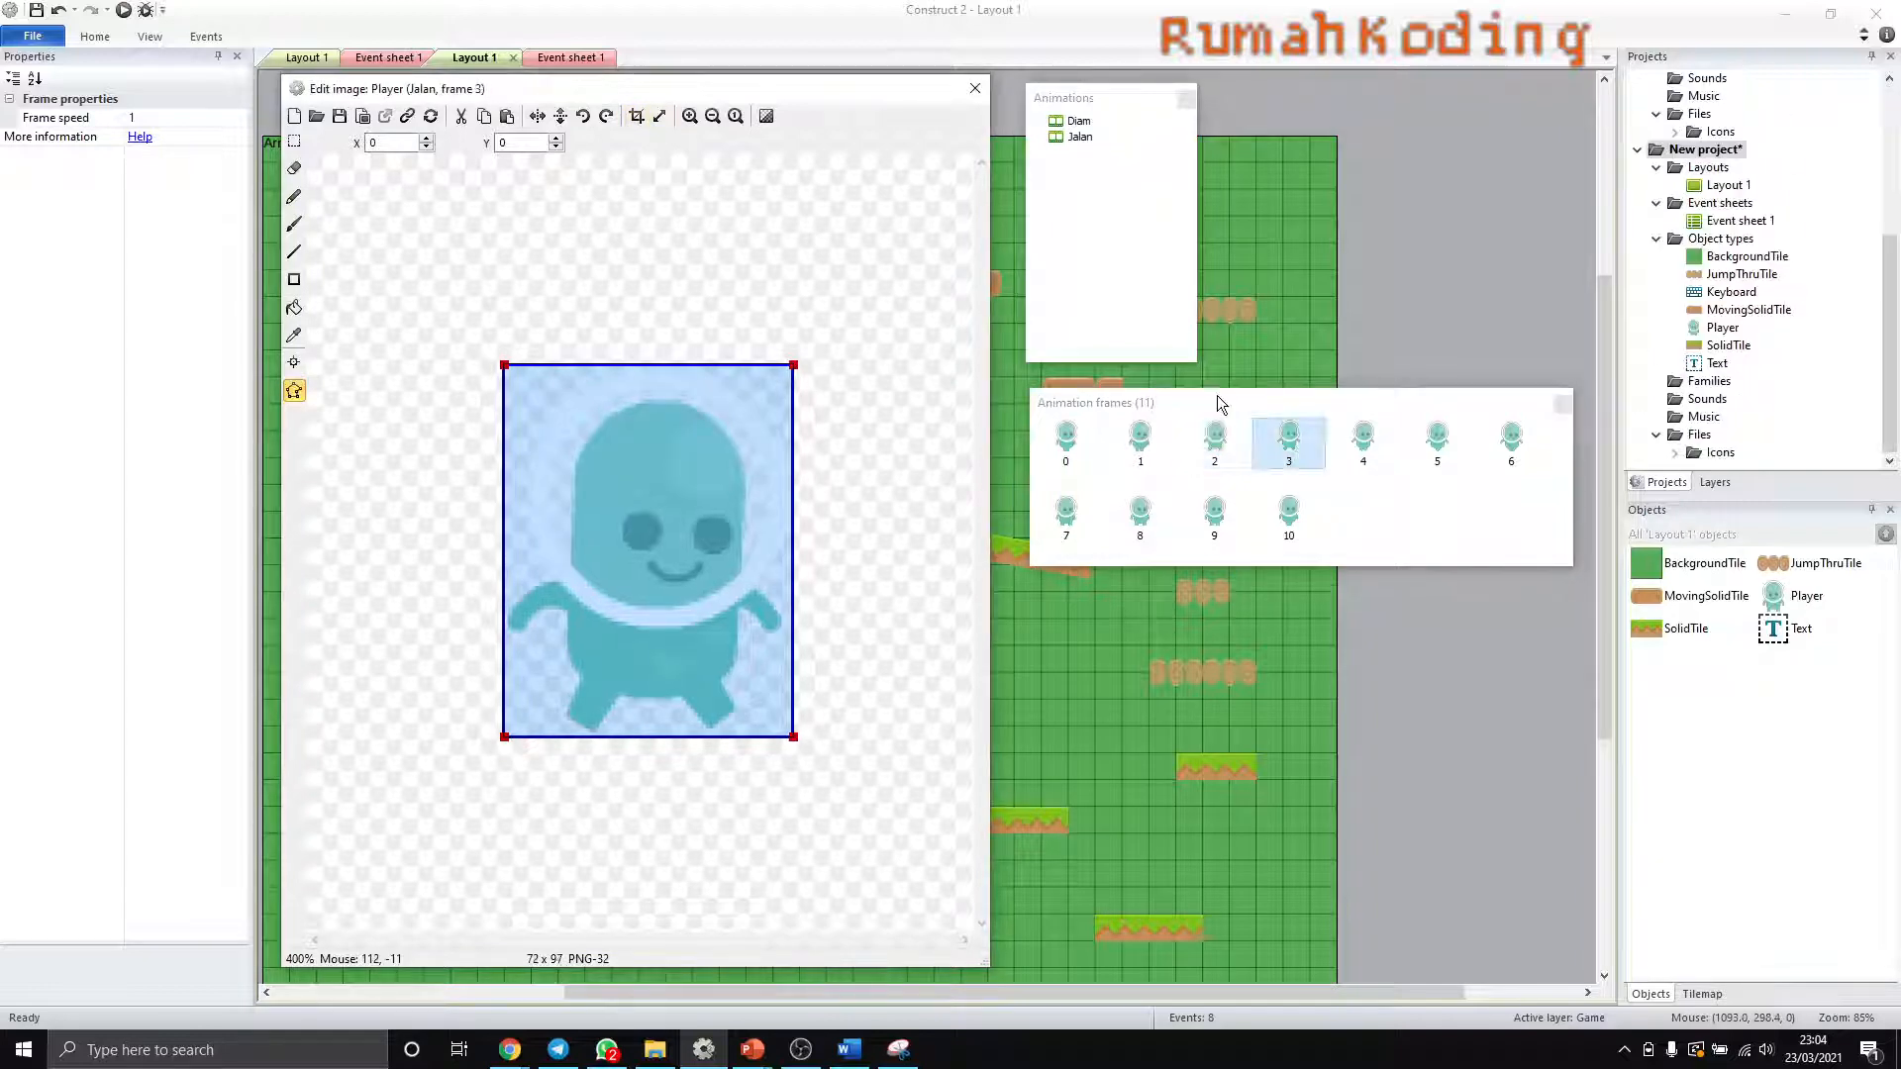
left_click(636, 118)
- Crop the transparent edges from Jalan frames 4, 5 and 6
left_click(1364, 441)
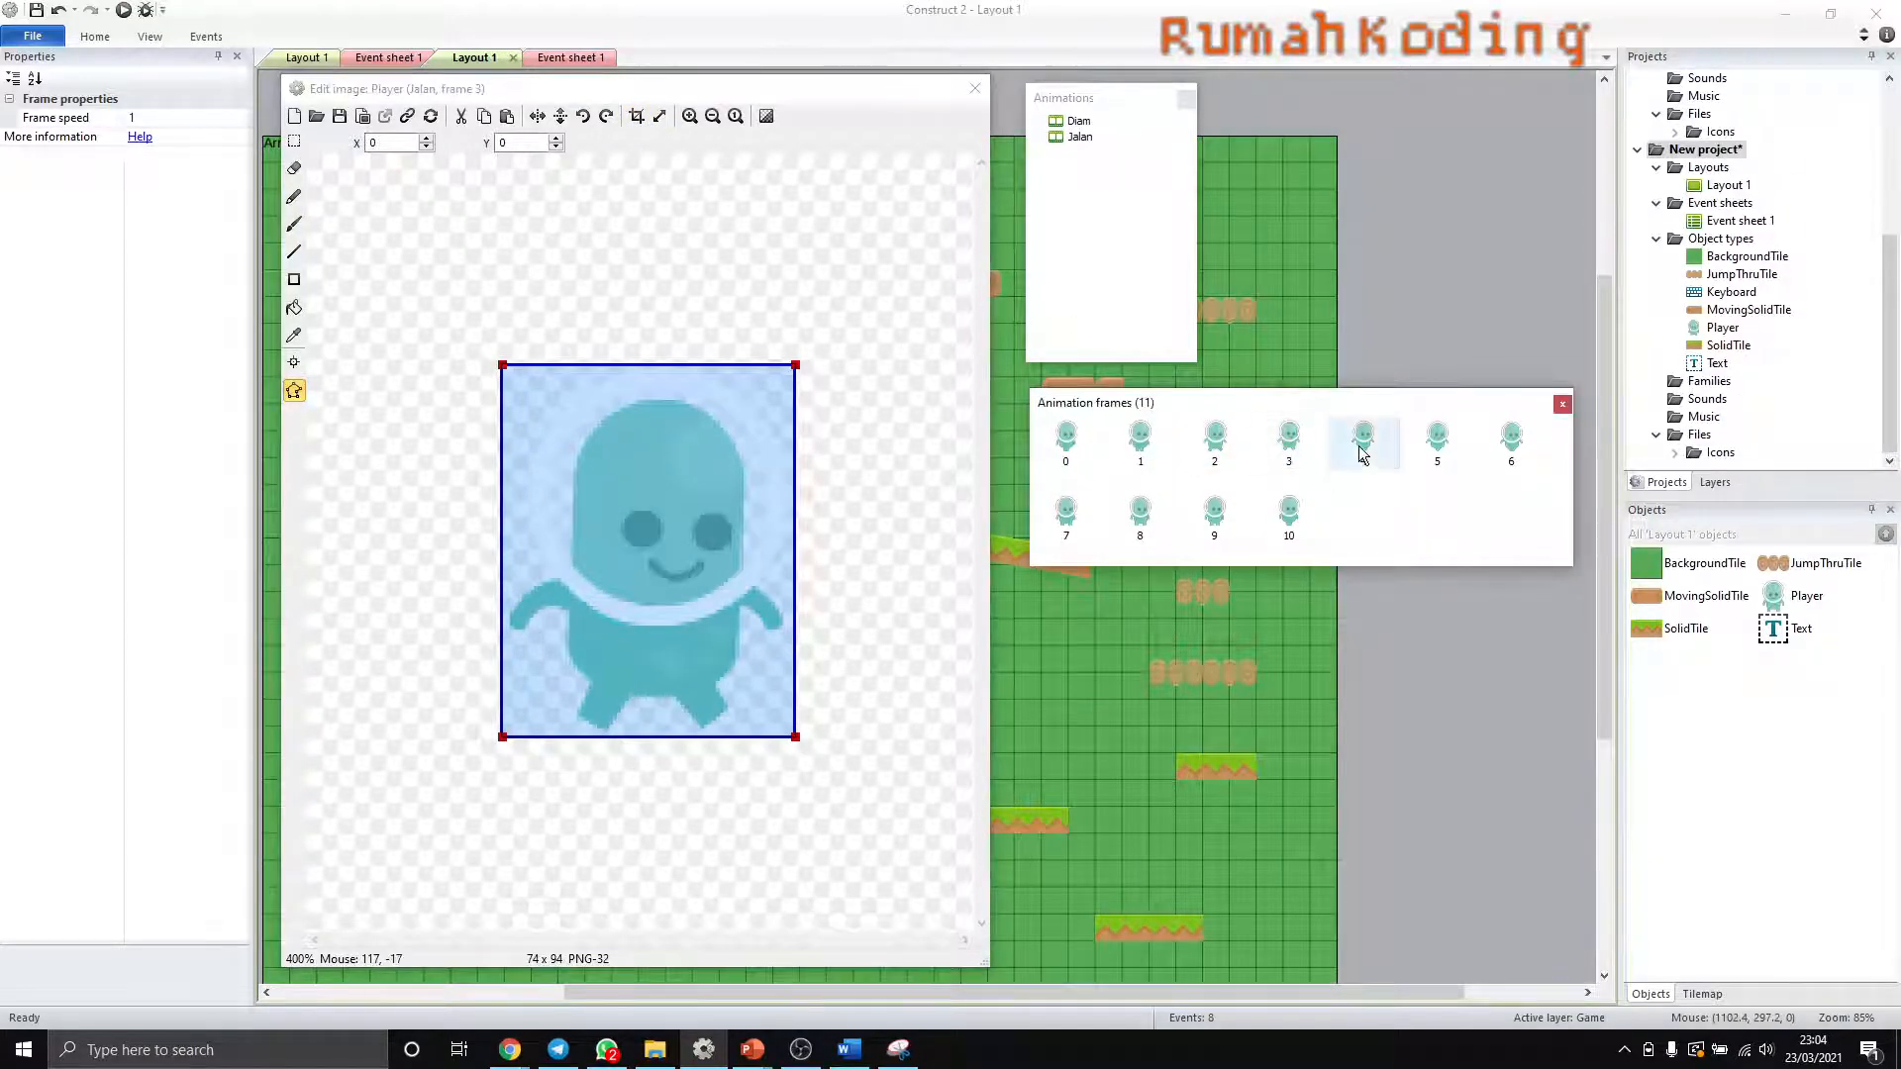
left_click(636, 117)
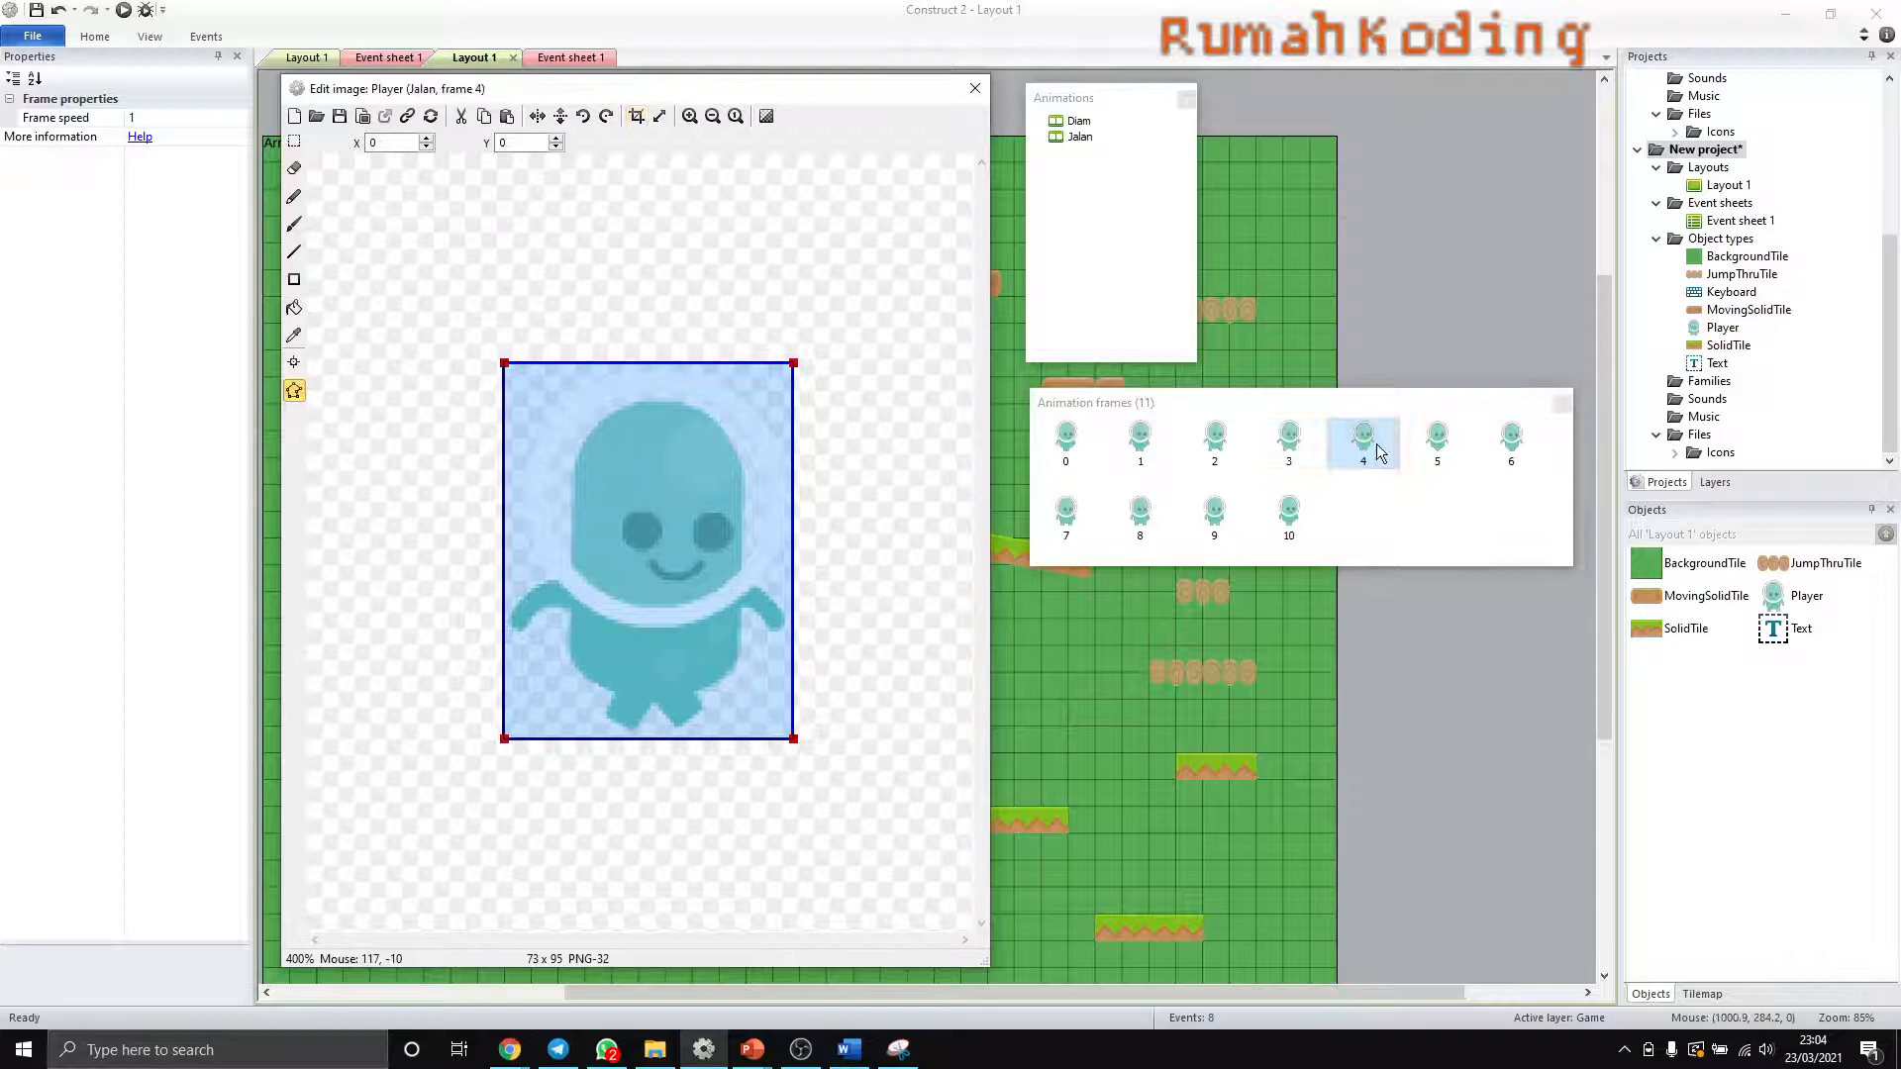
left_click(1438, 441)
left_click(638, 118)
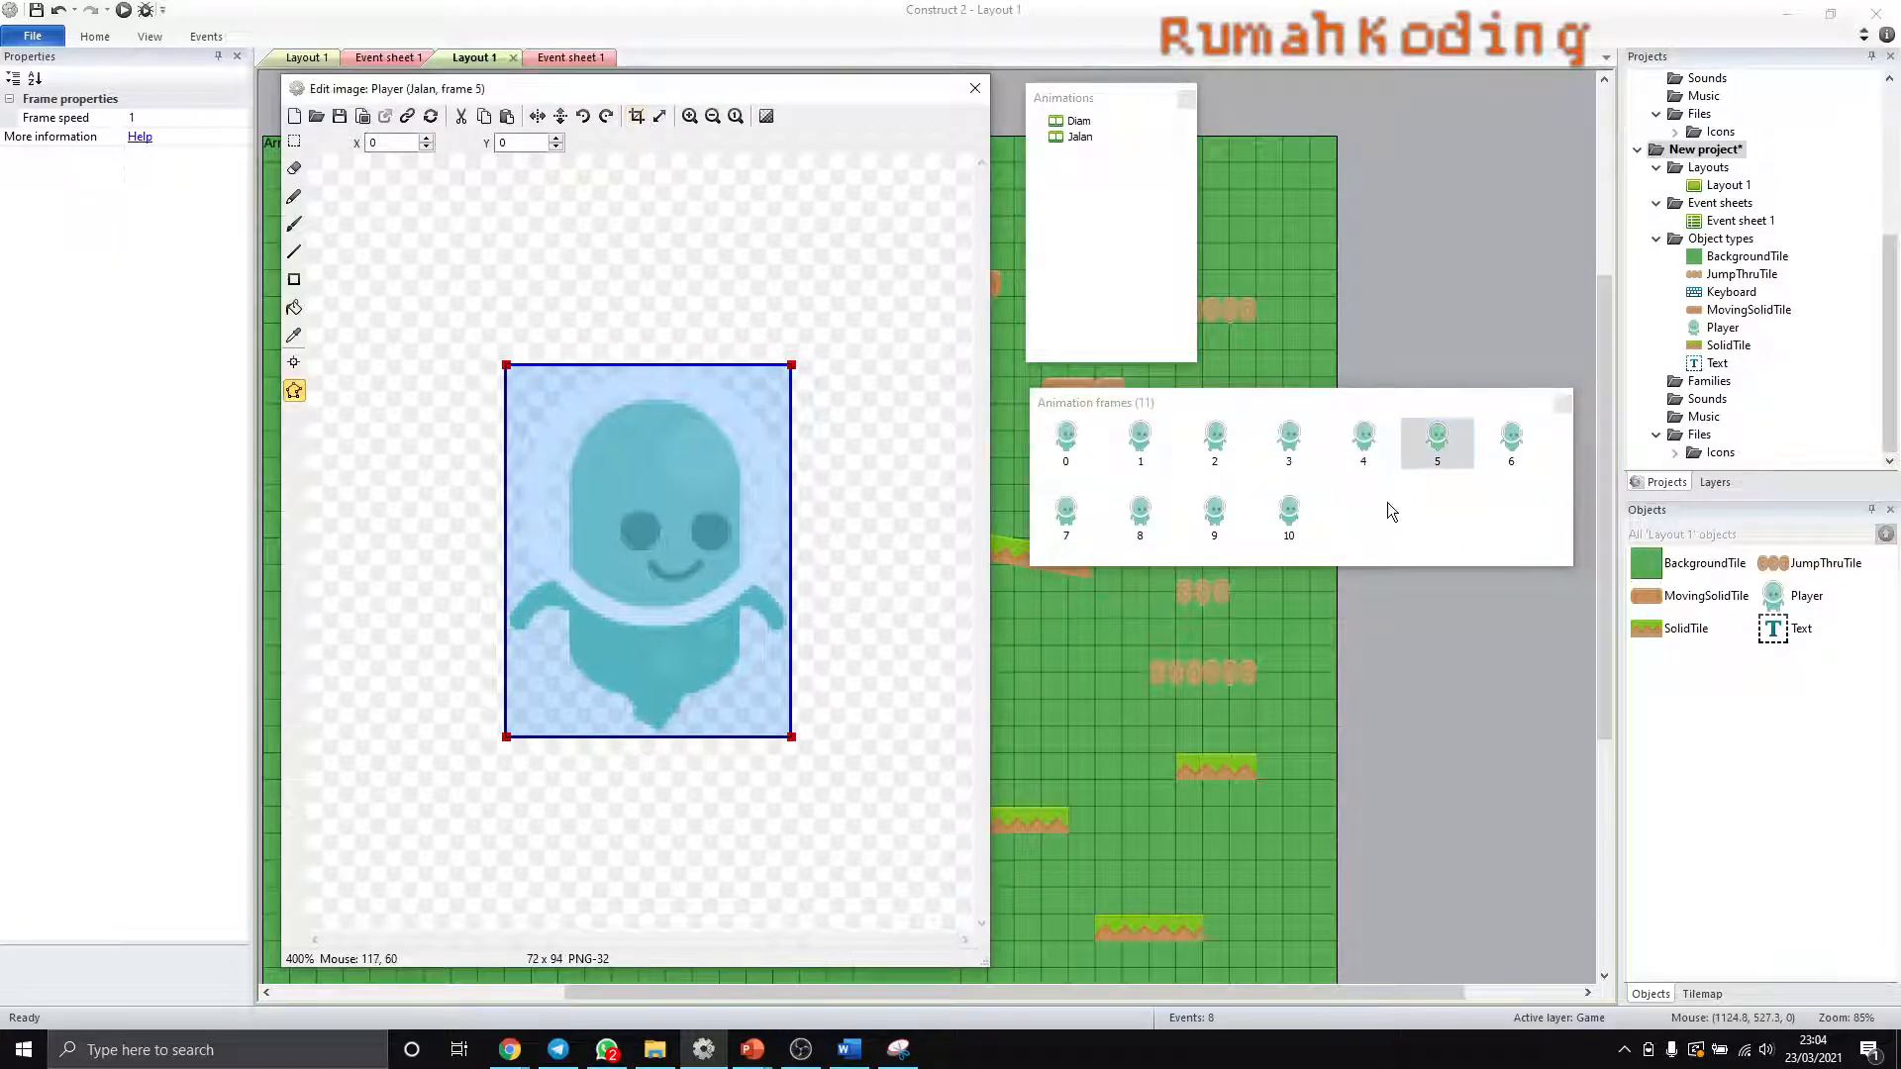
left_click(1512, 440)
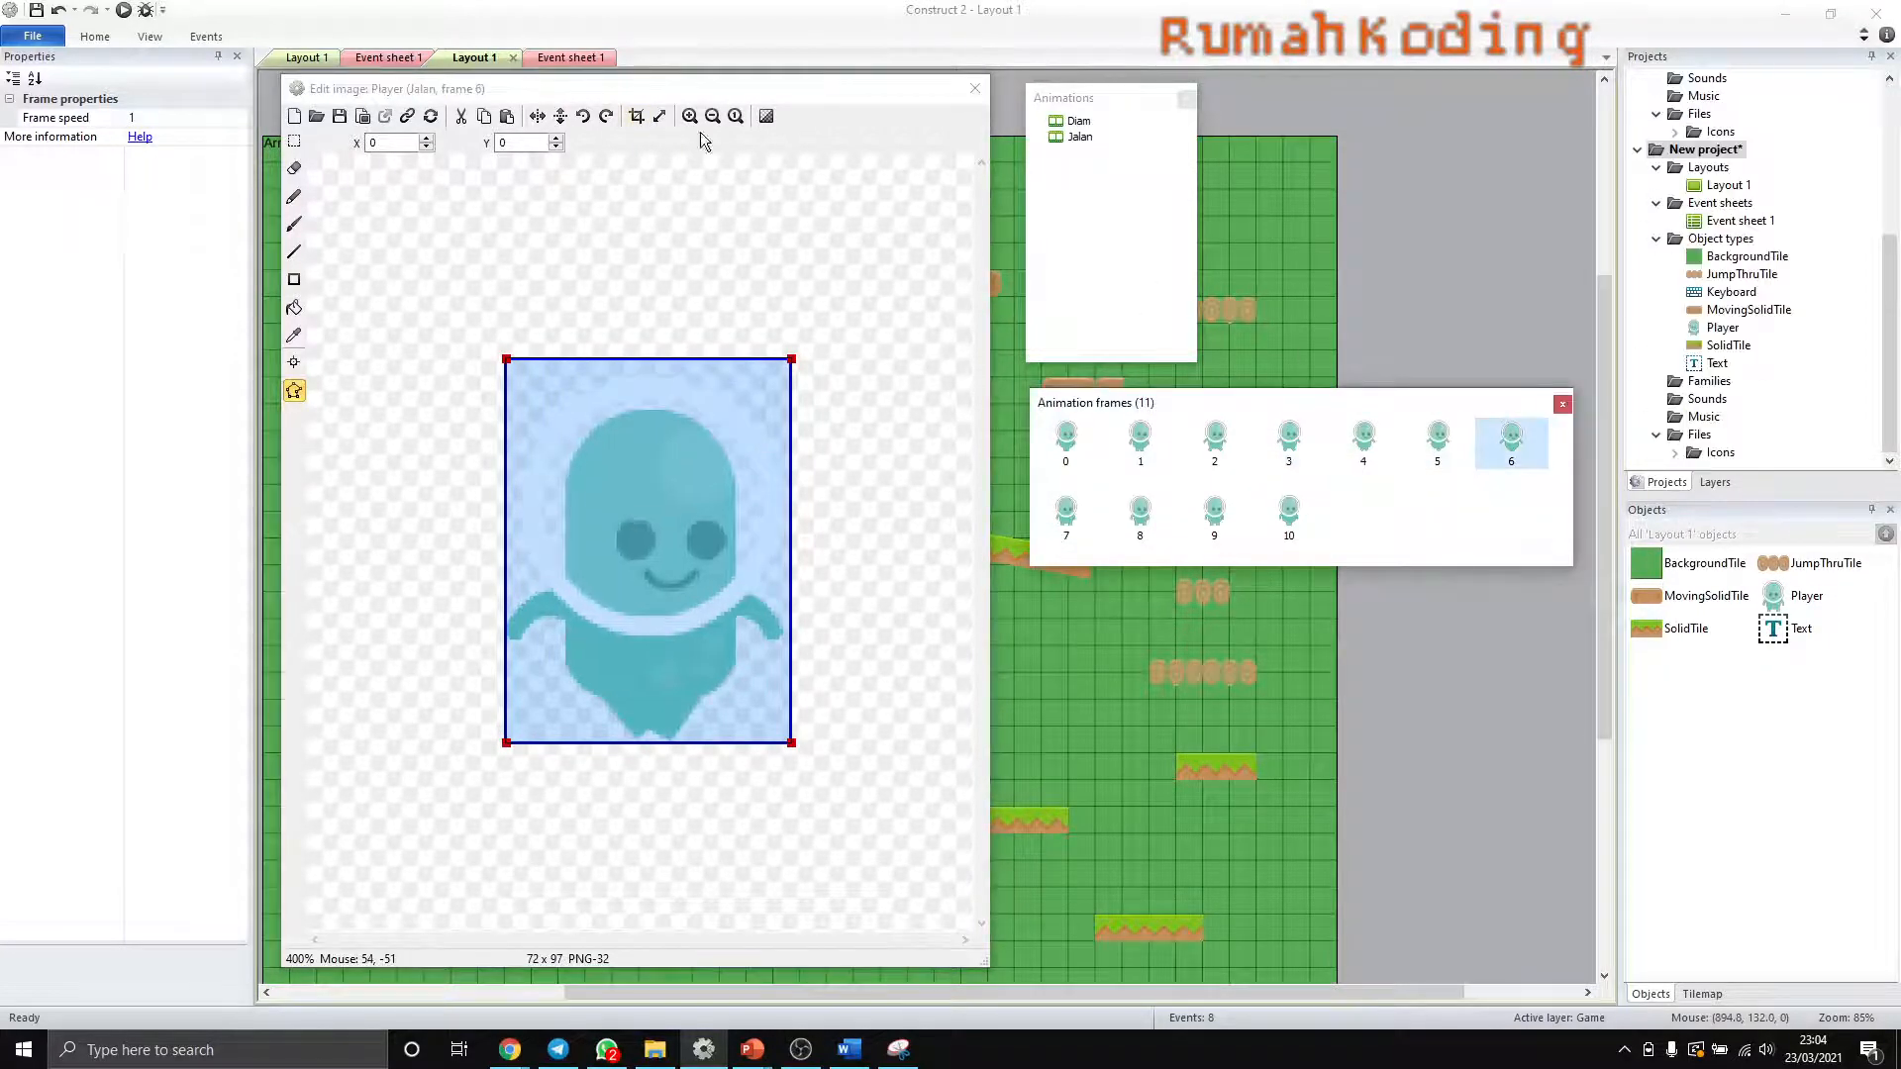
left_click(636, 115)
left_click(1077, 530)
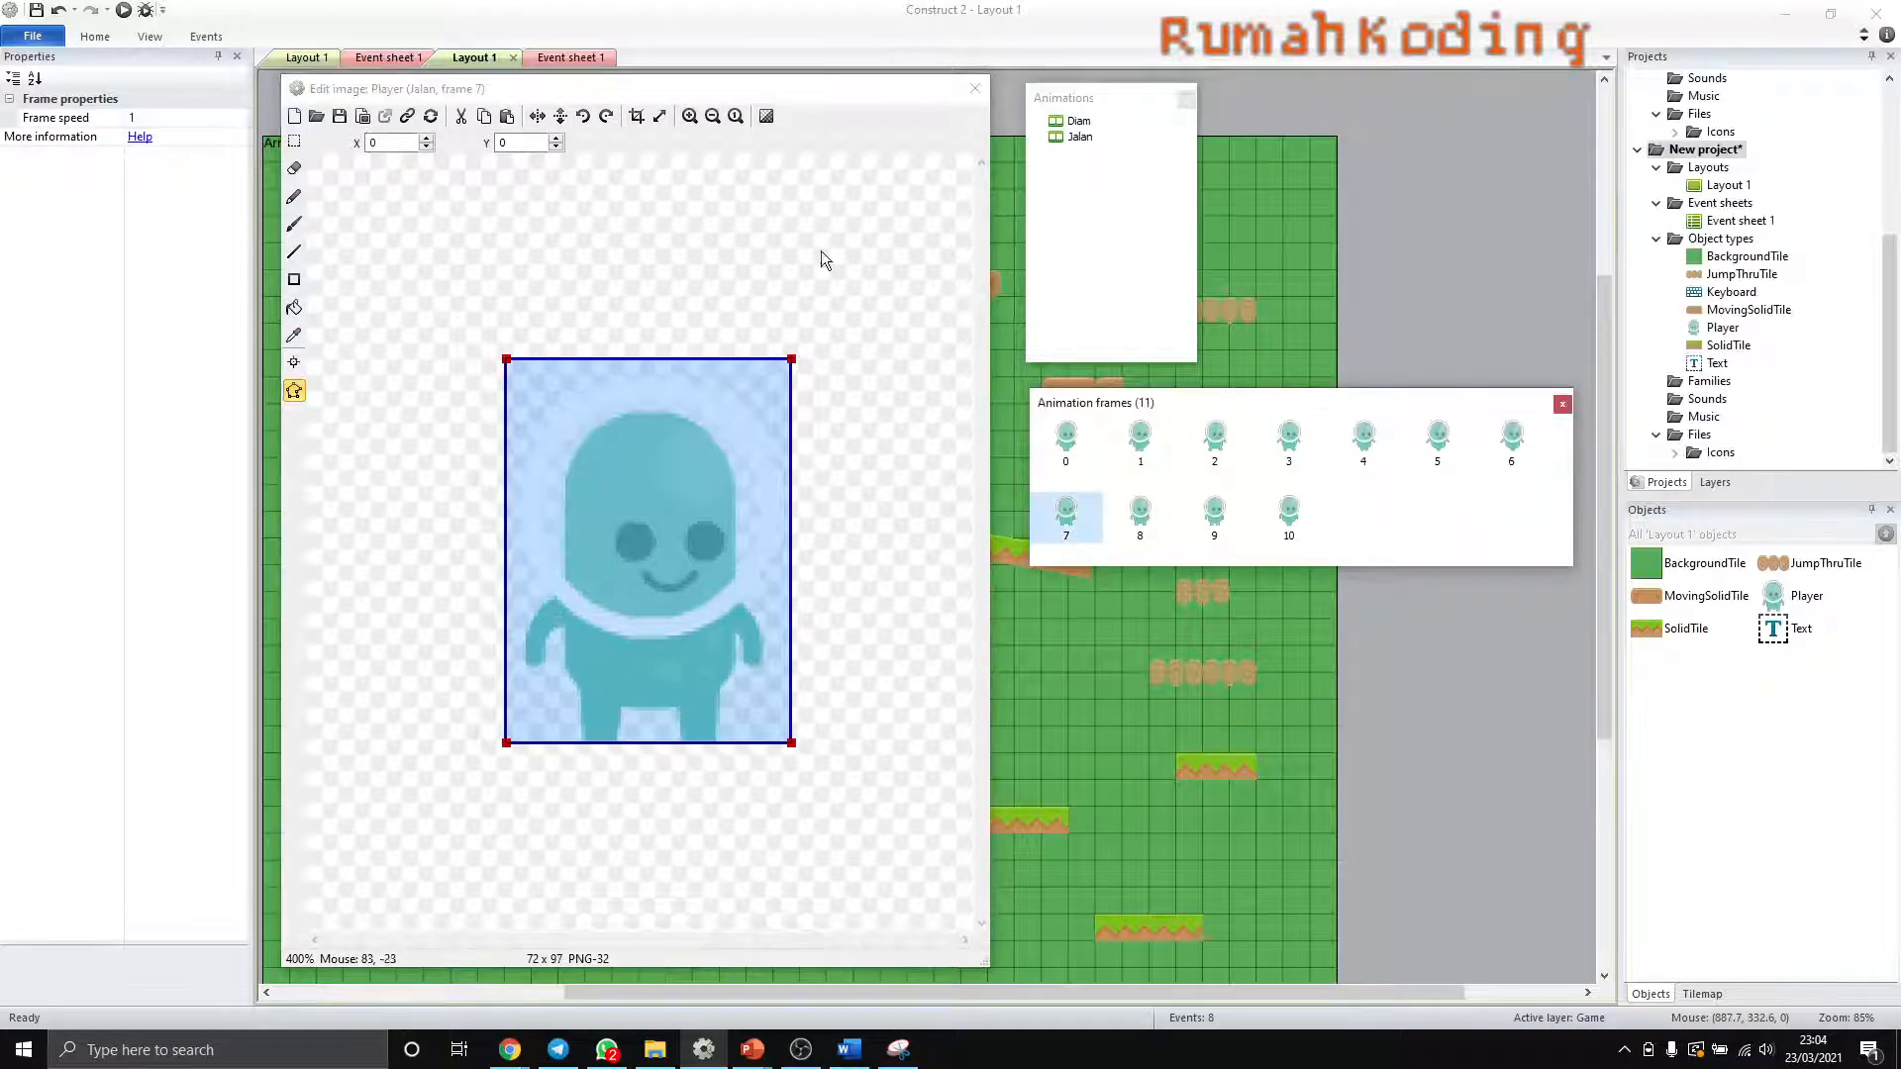
left_click(636, 116)
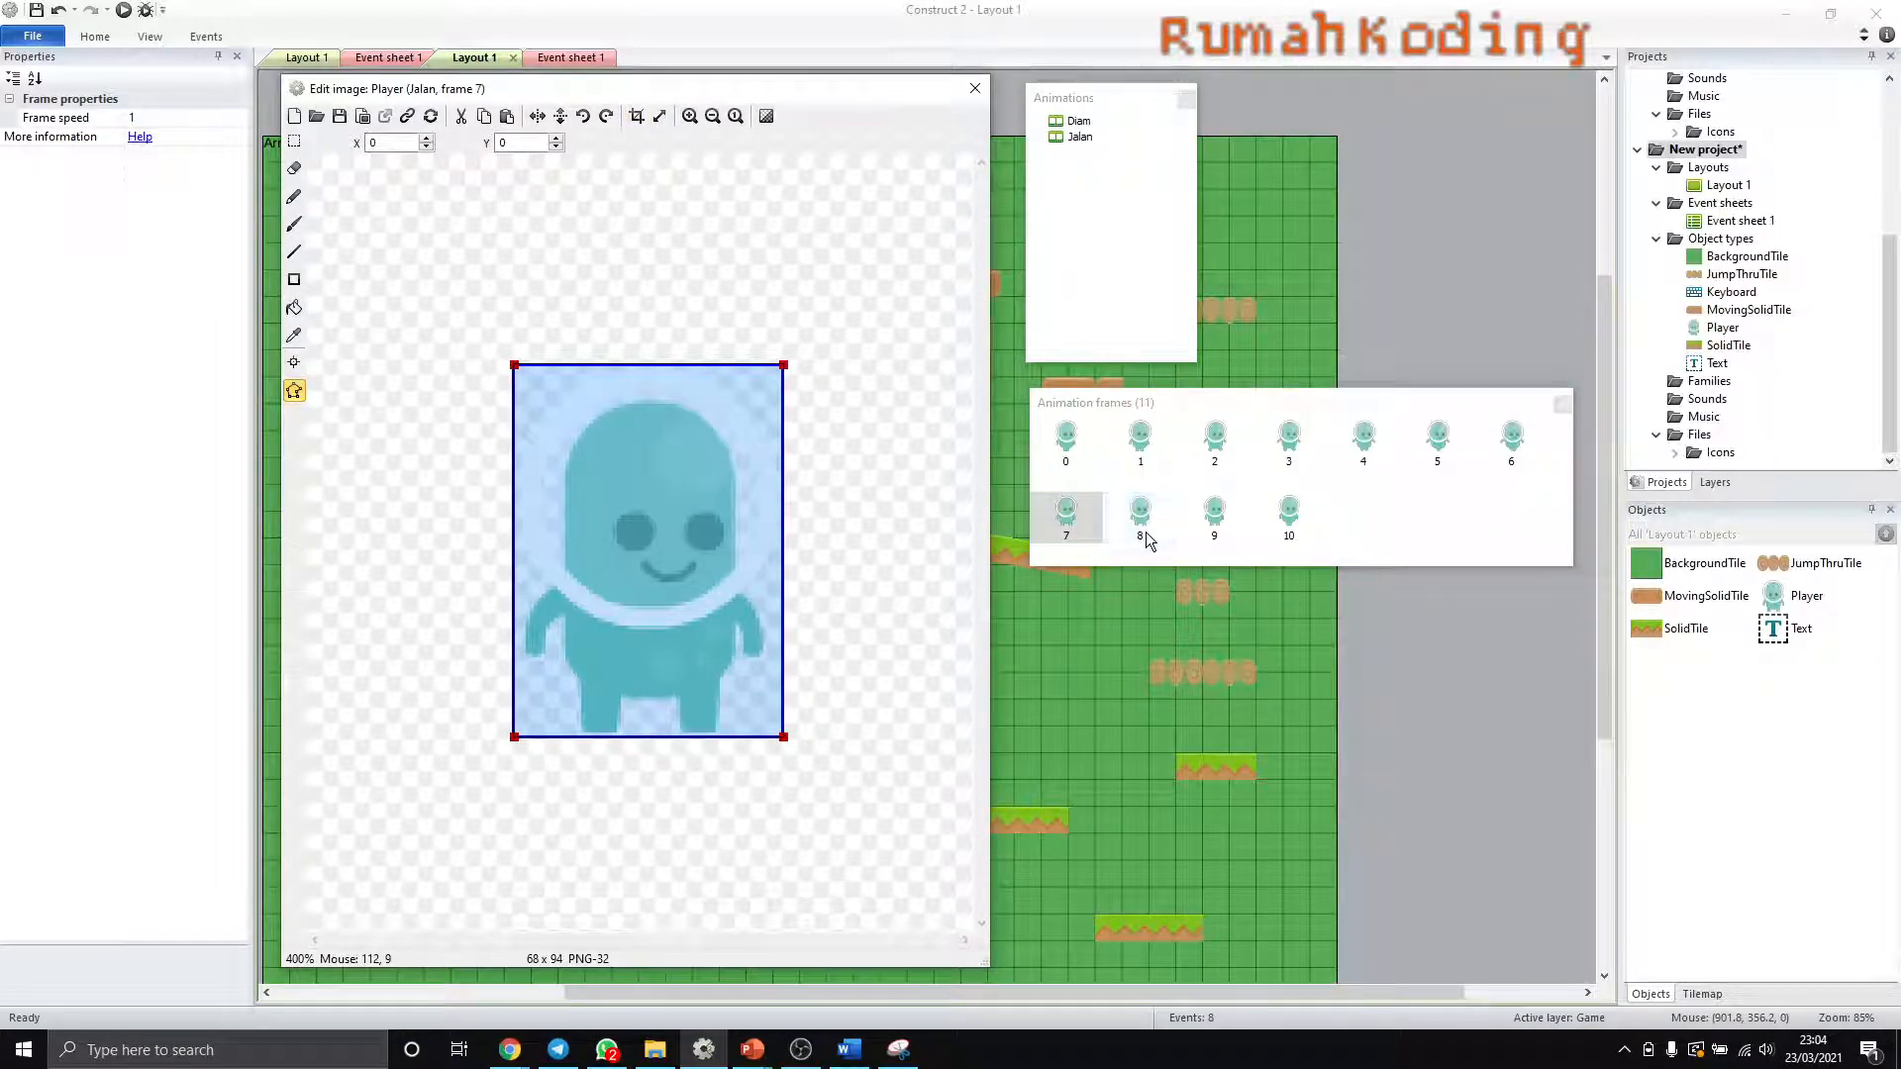
key("ctrl+z")
- Compare Jalan frames 6, 8, 9 and 10 with frame 0, and check the Diam animation's collision polygon
left_click(1512, 440)
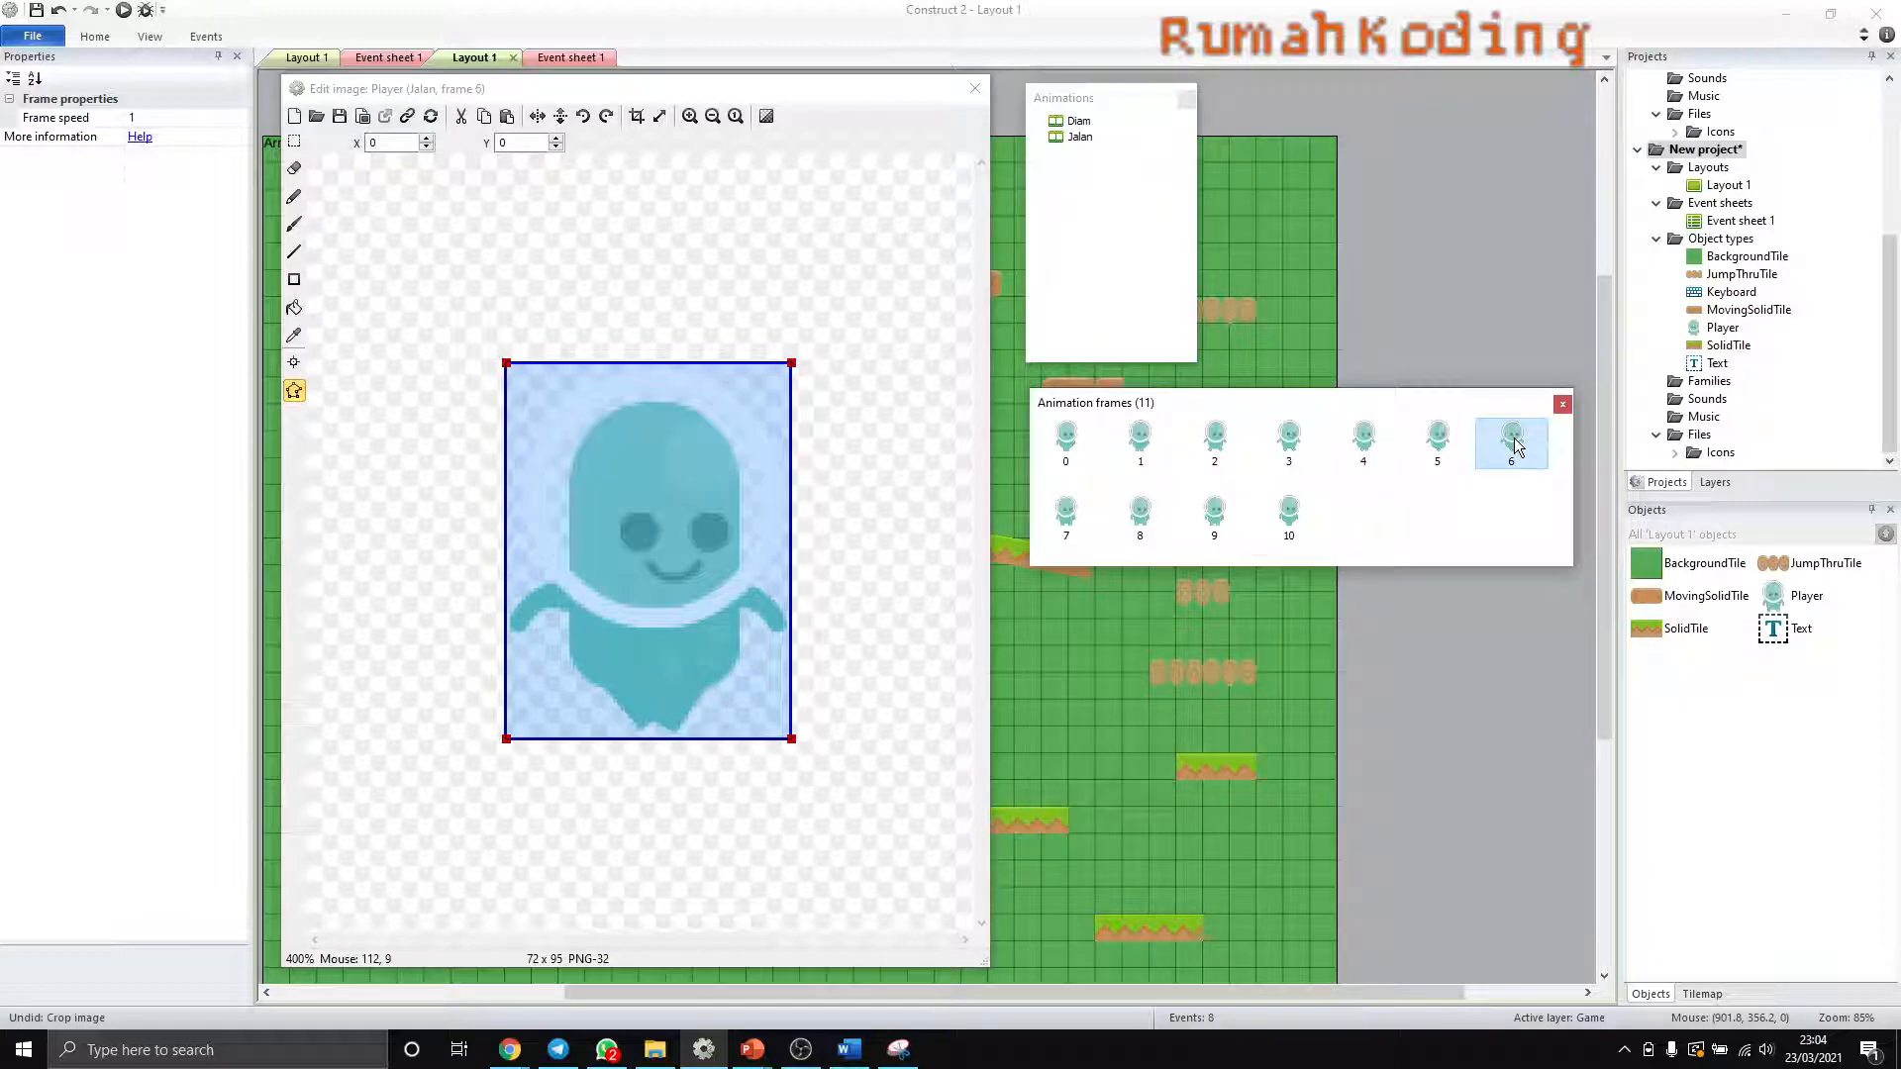
left_click(1149, 517)
left_click(1214, 530)
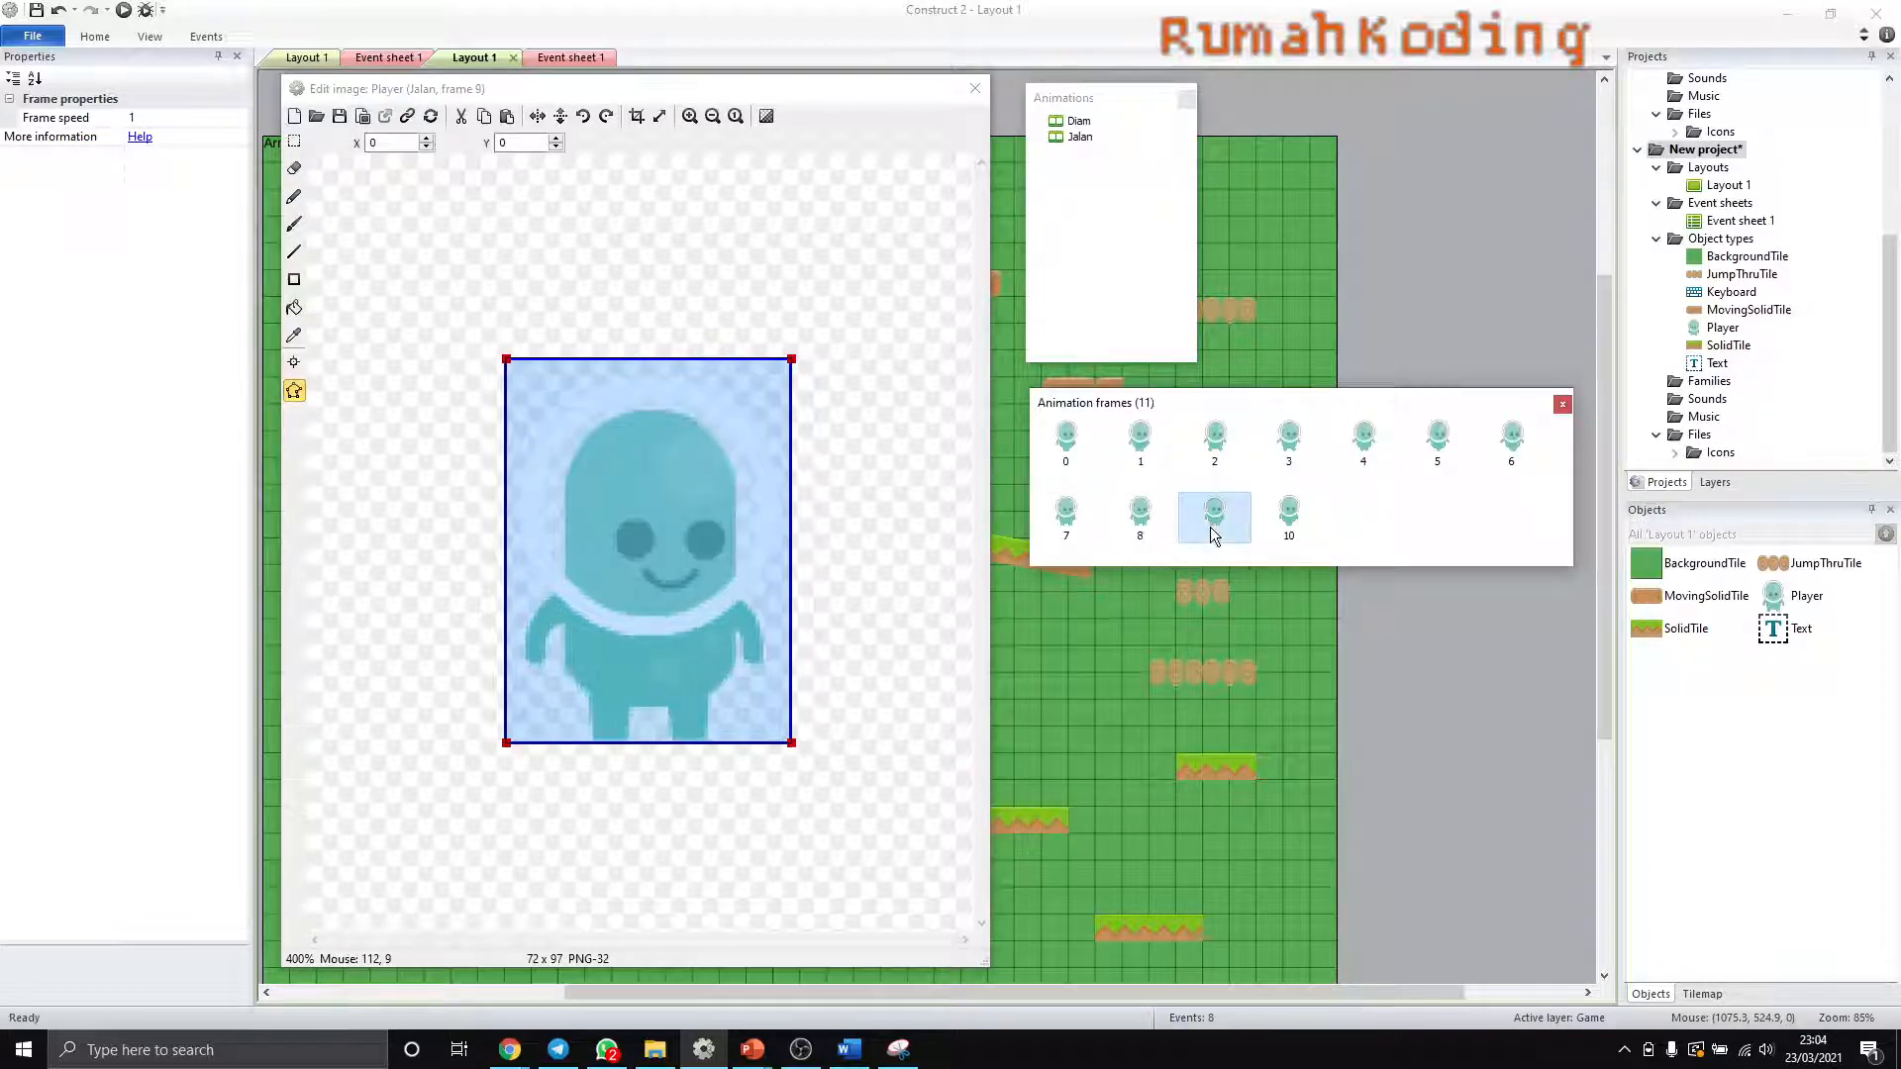
left_click(1299, 533)
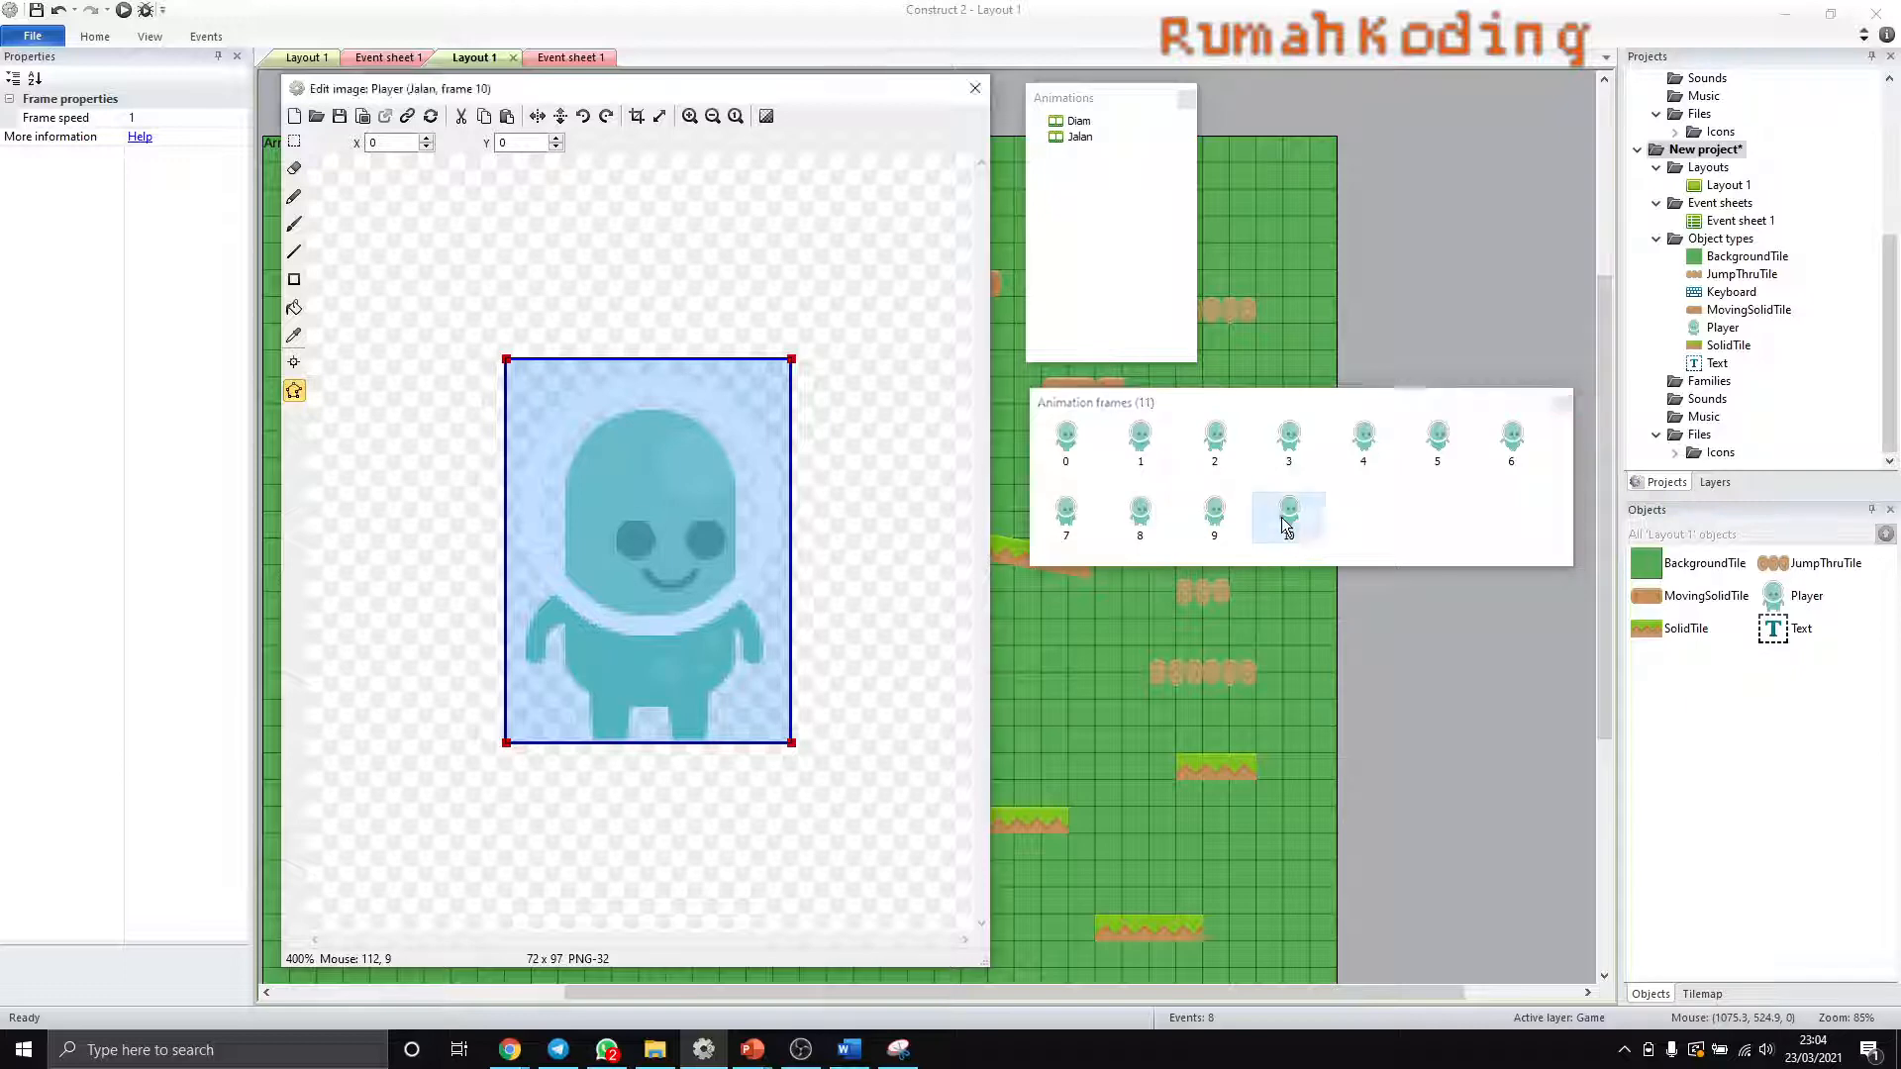
left_click(1062, 447)
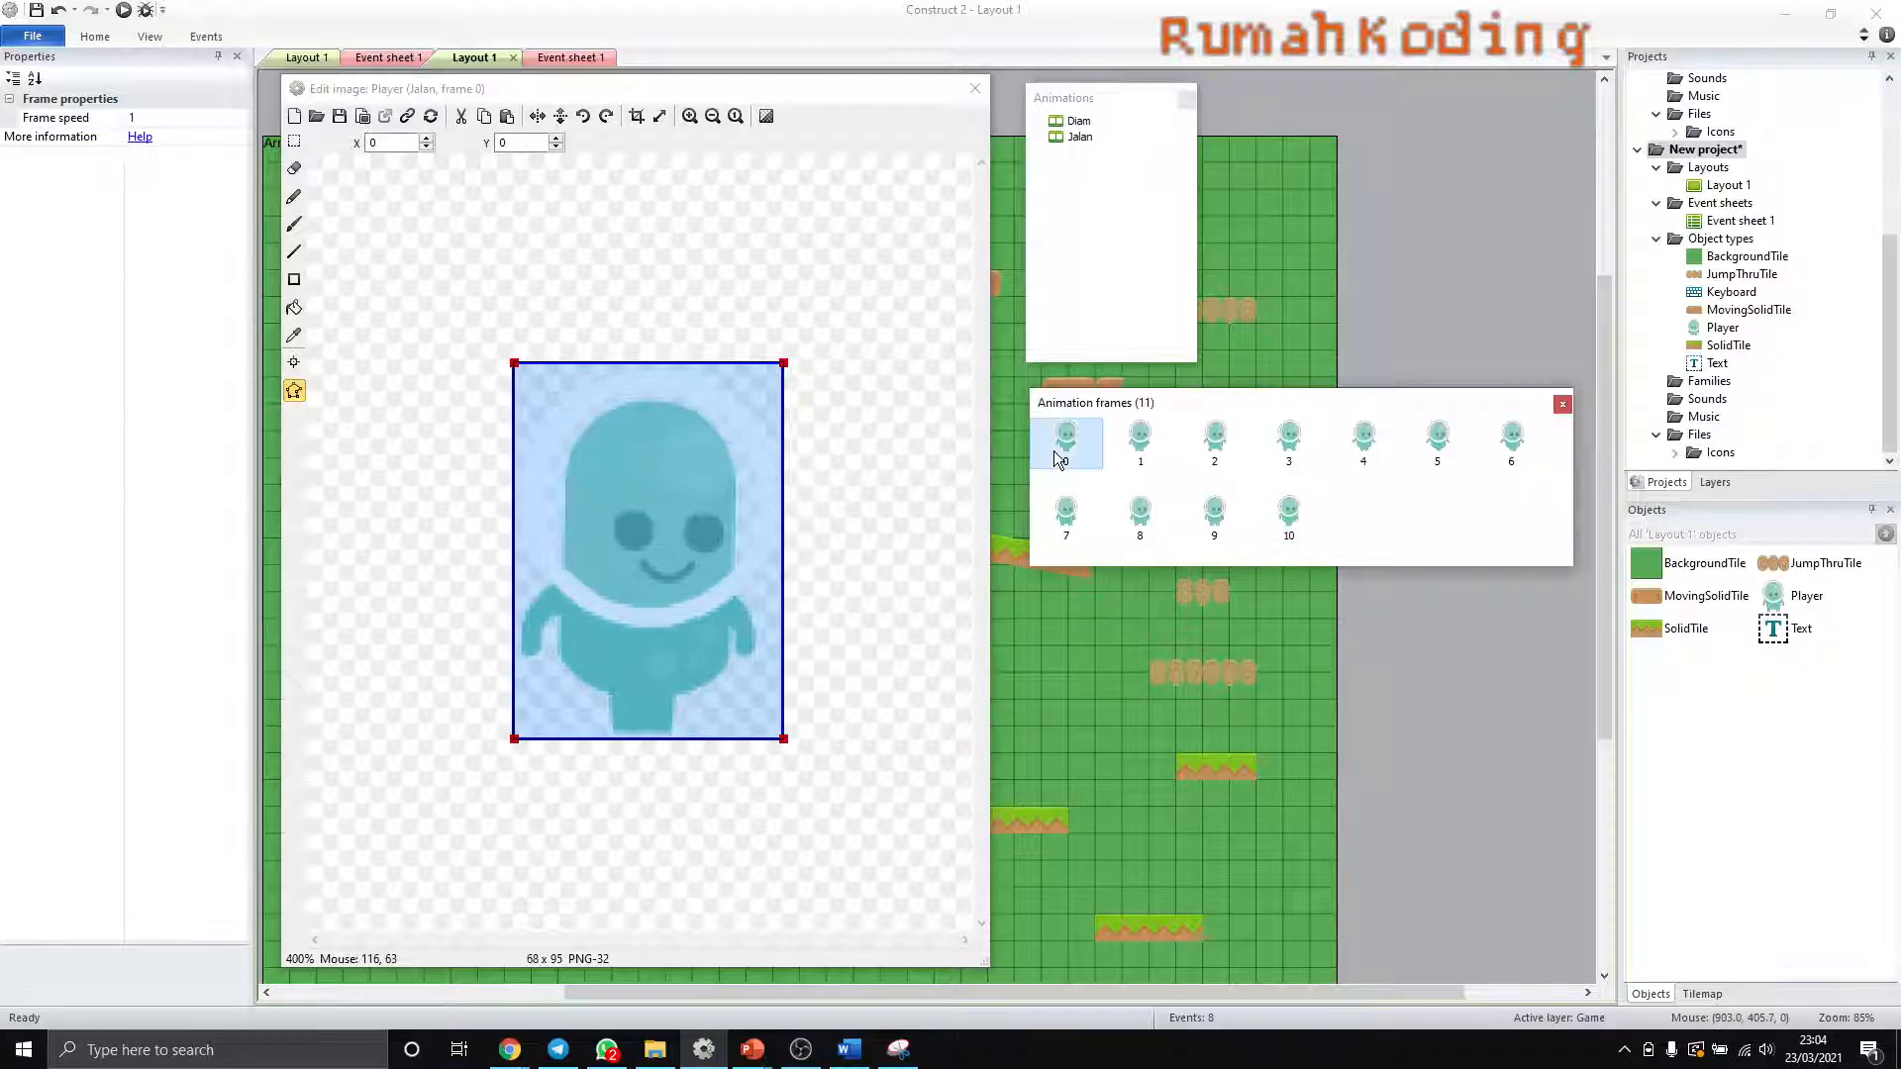
left_click(1292, 520)
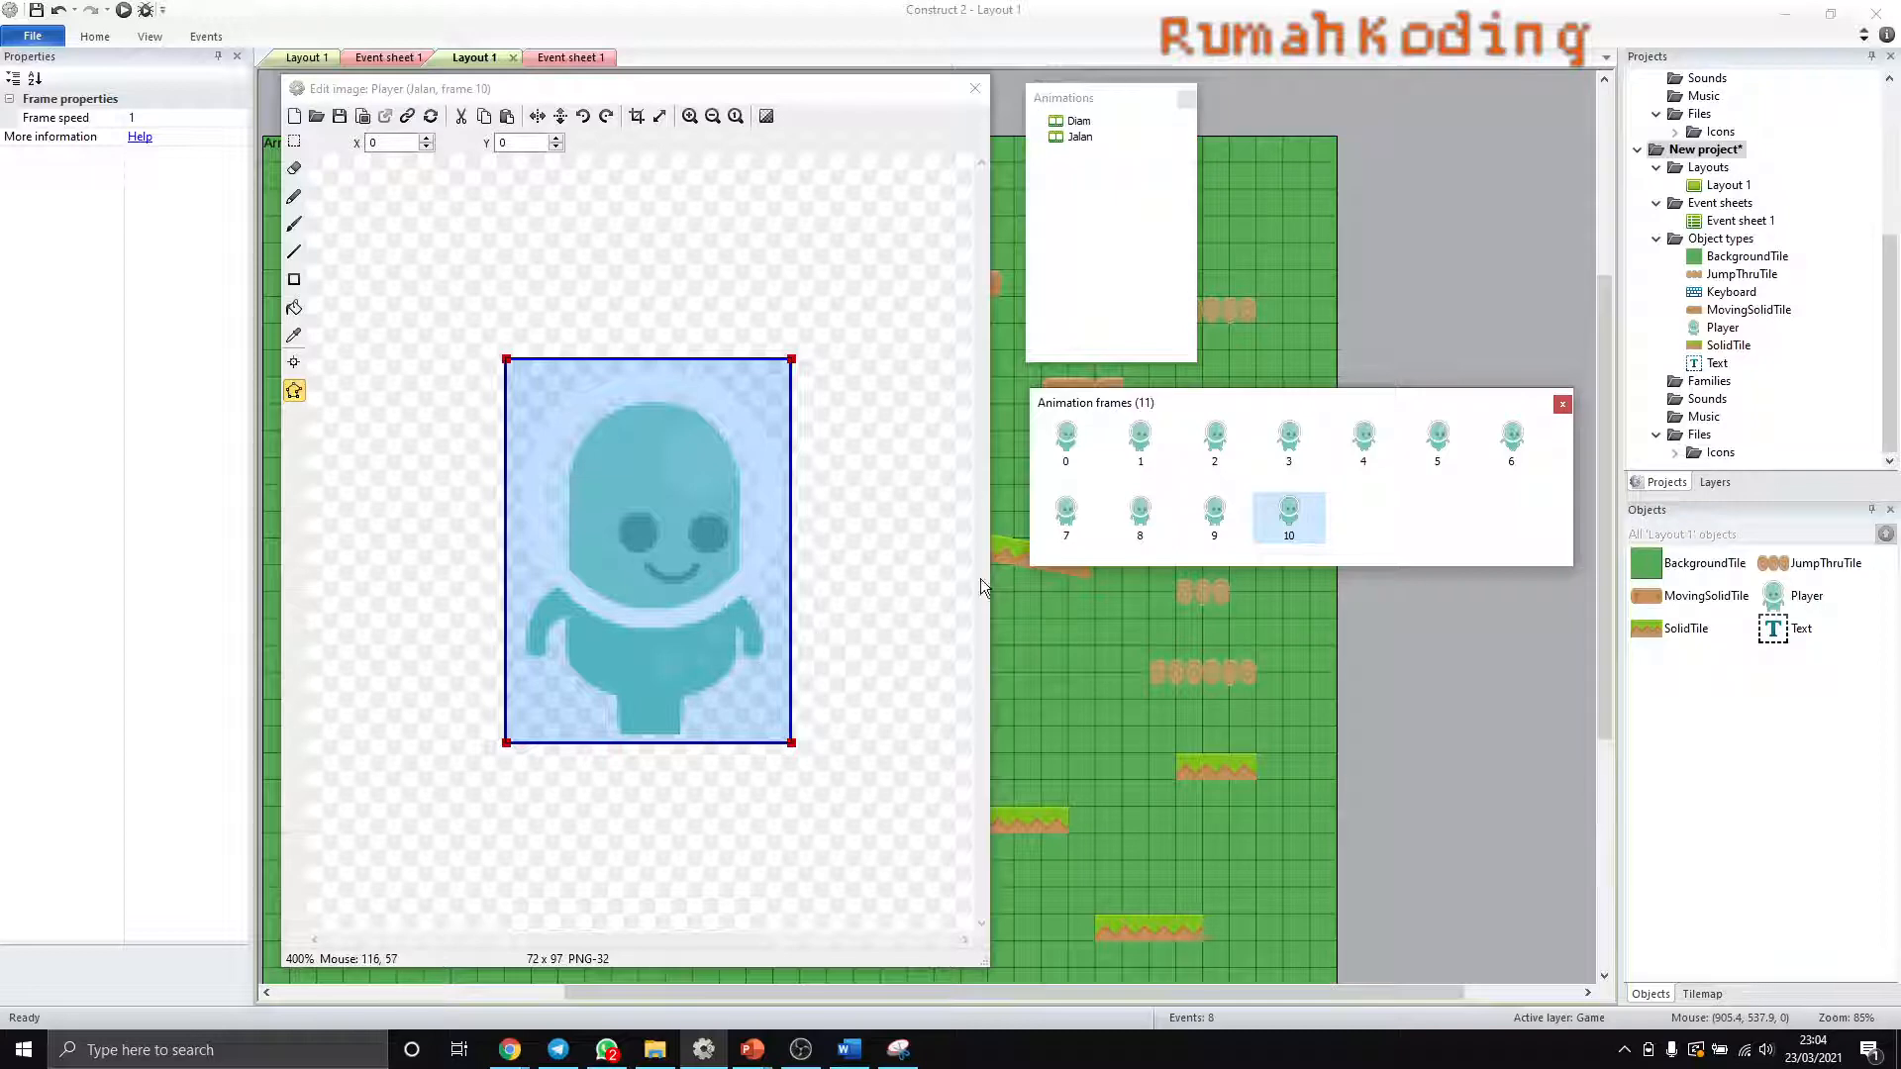
left_click(1065, 441)
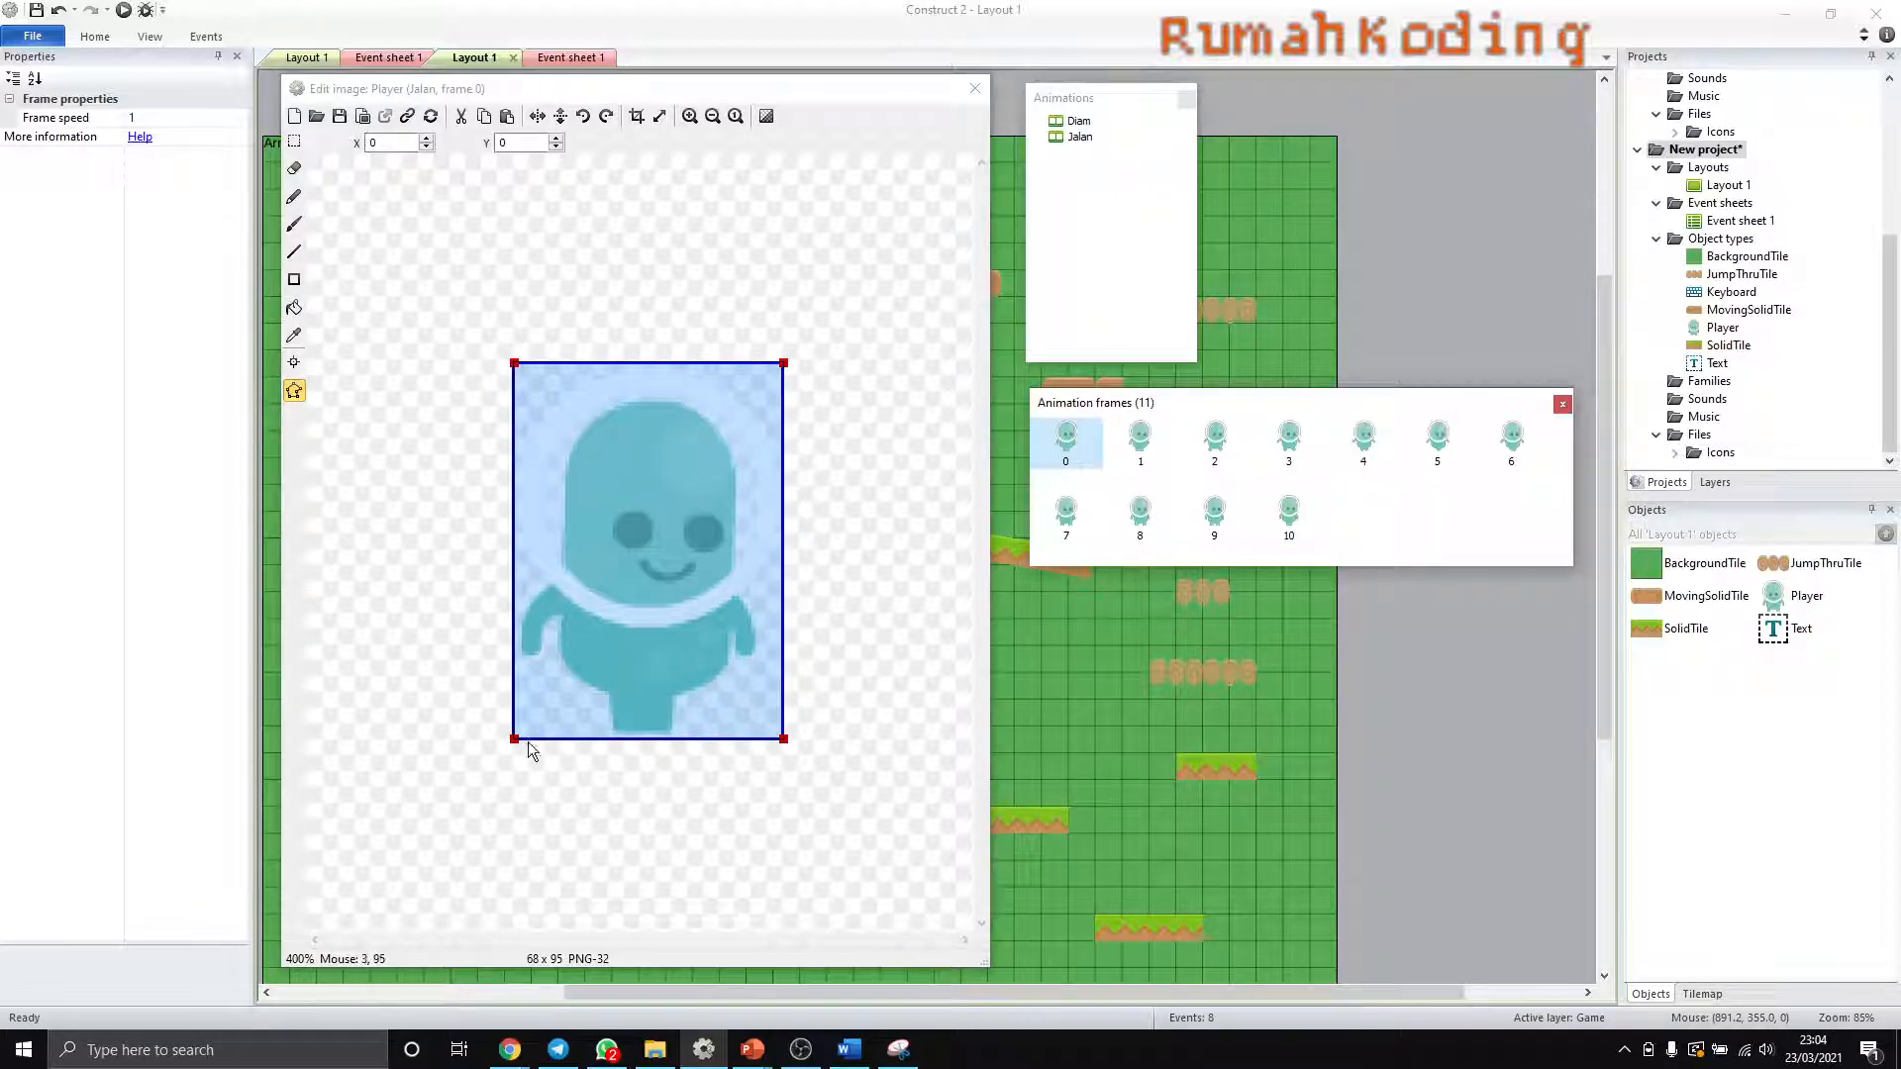
left_click(1078, 121)
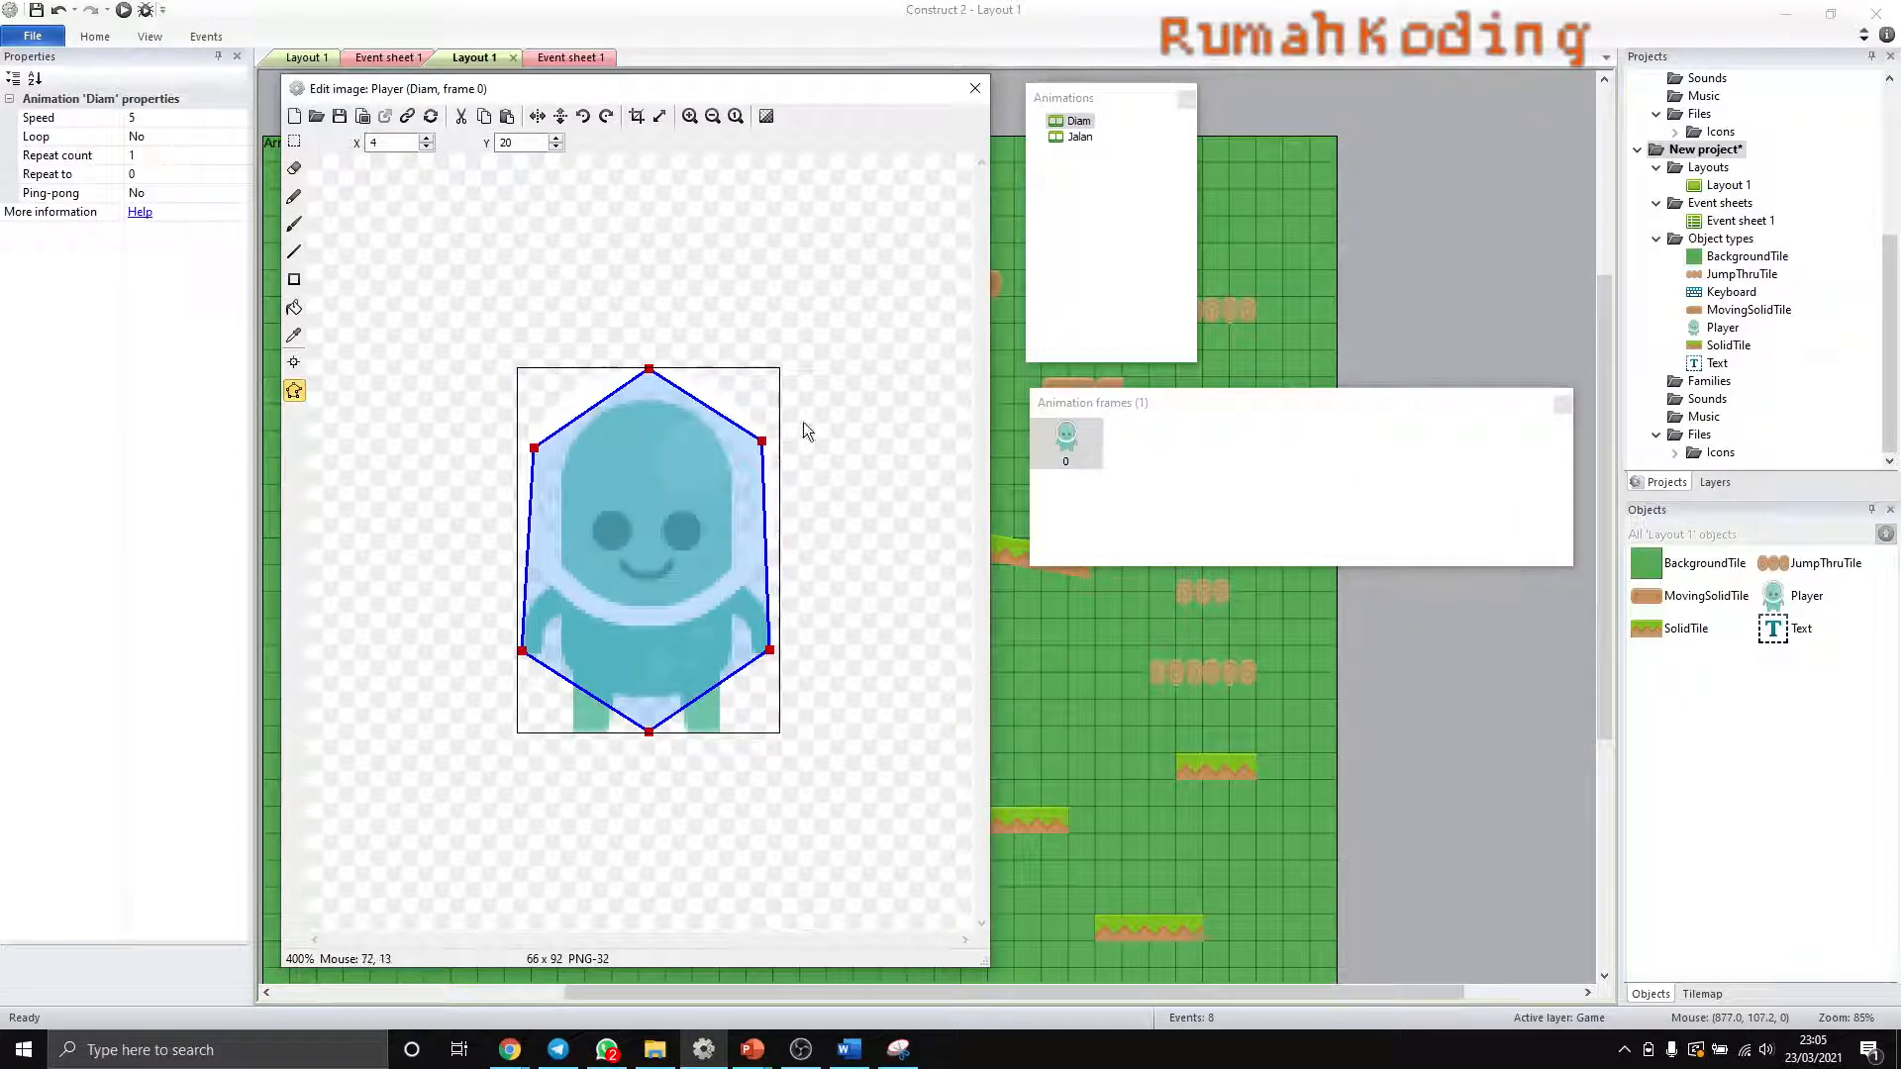
left_click(1079, 137)
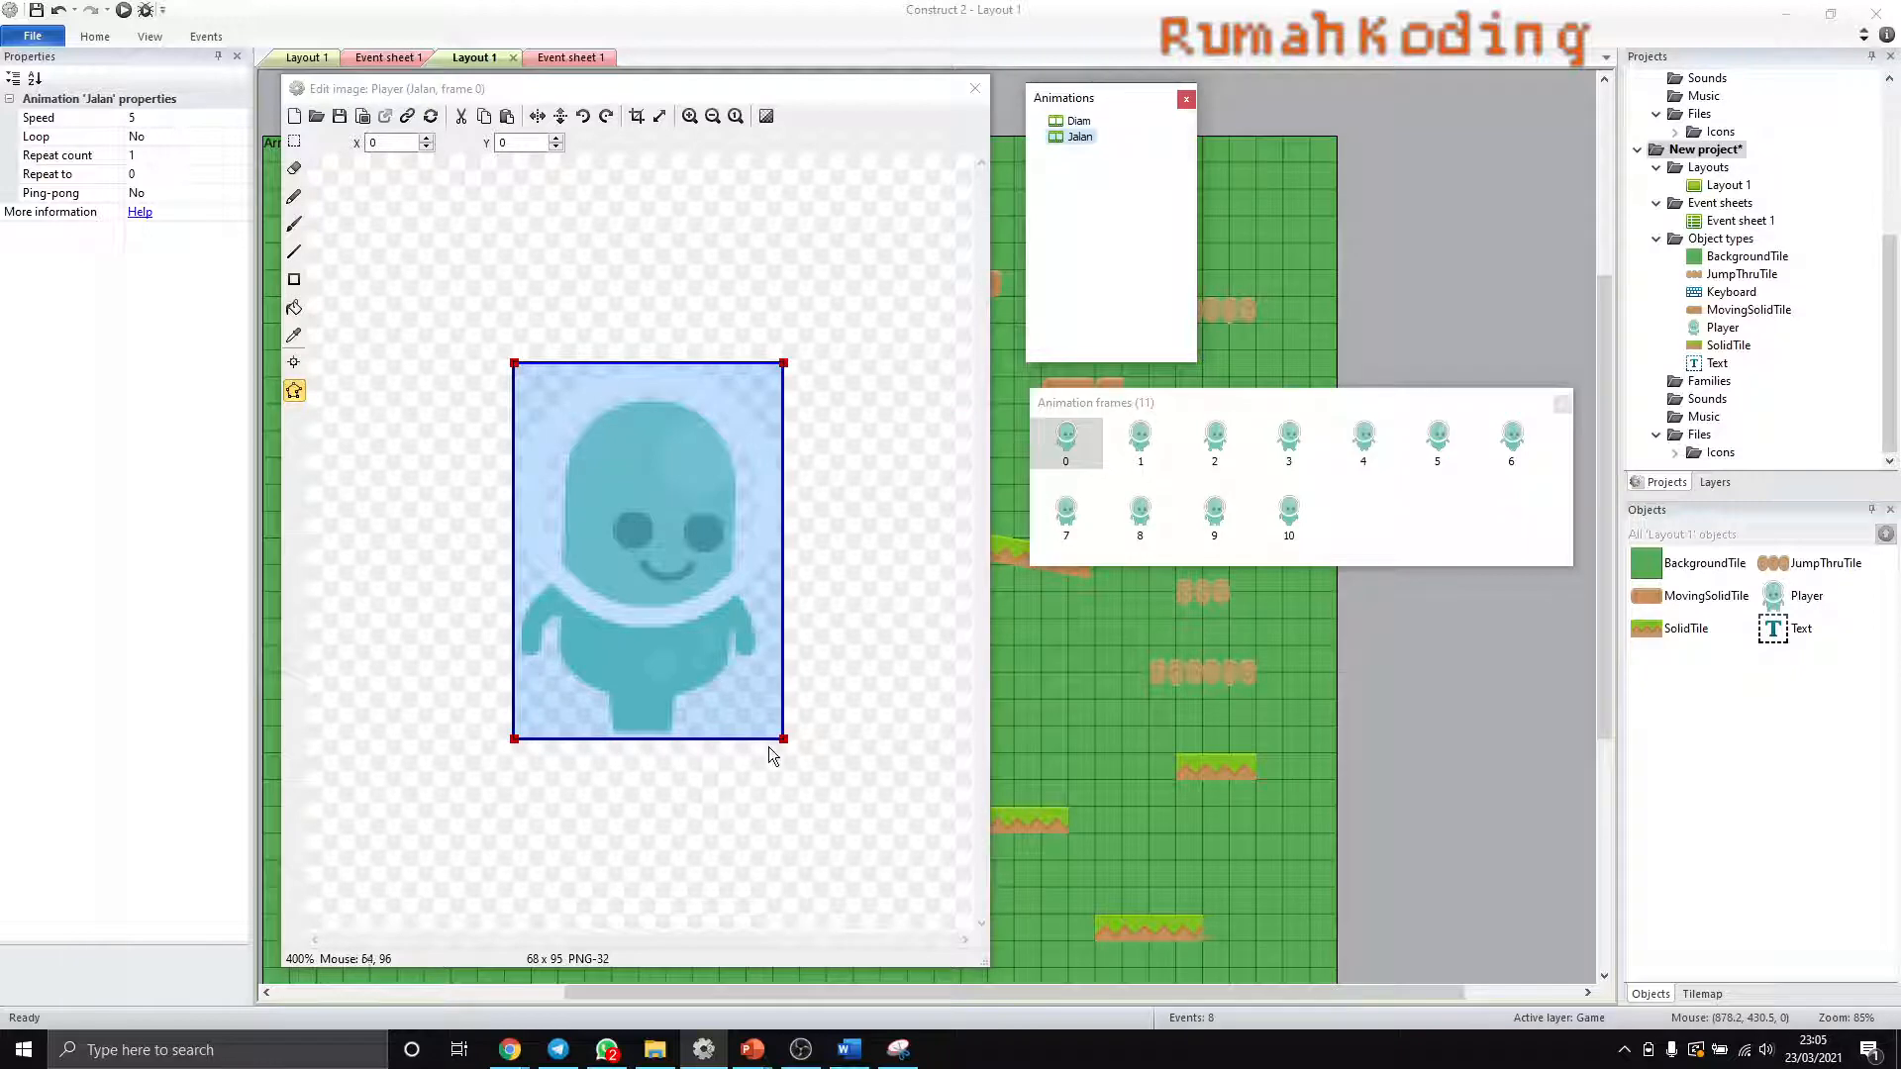
- Move the lower-right collision point of Jalan frame 0 to about Y 92.5, close the image editor, and reopen the same frame
left_click_drag(783, 738, 783, 730)
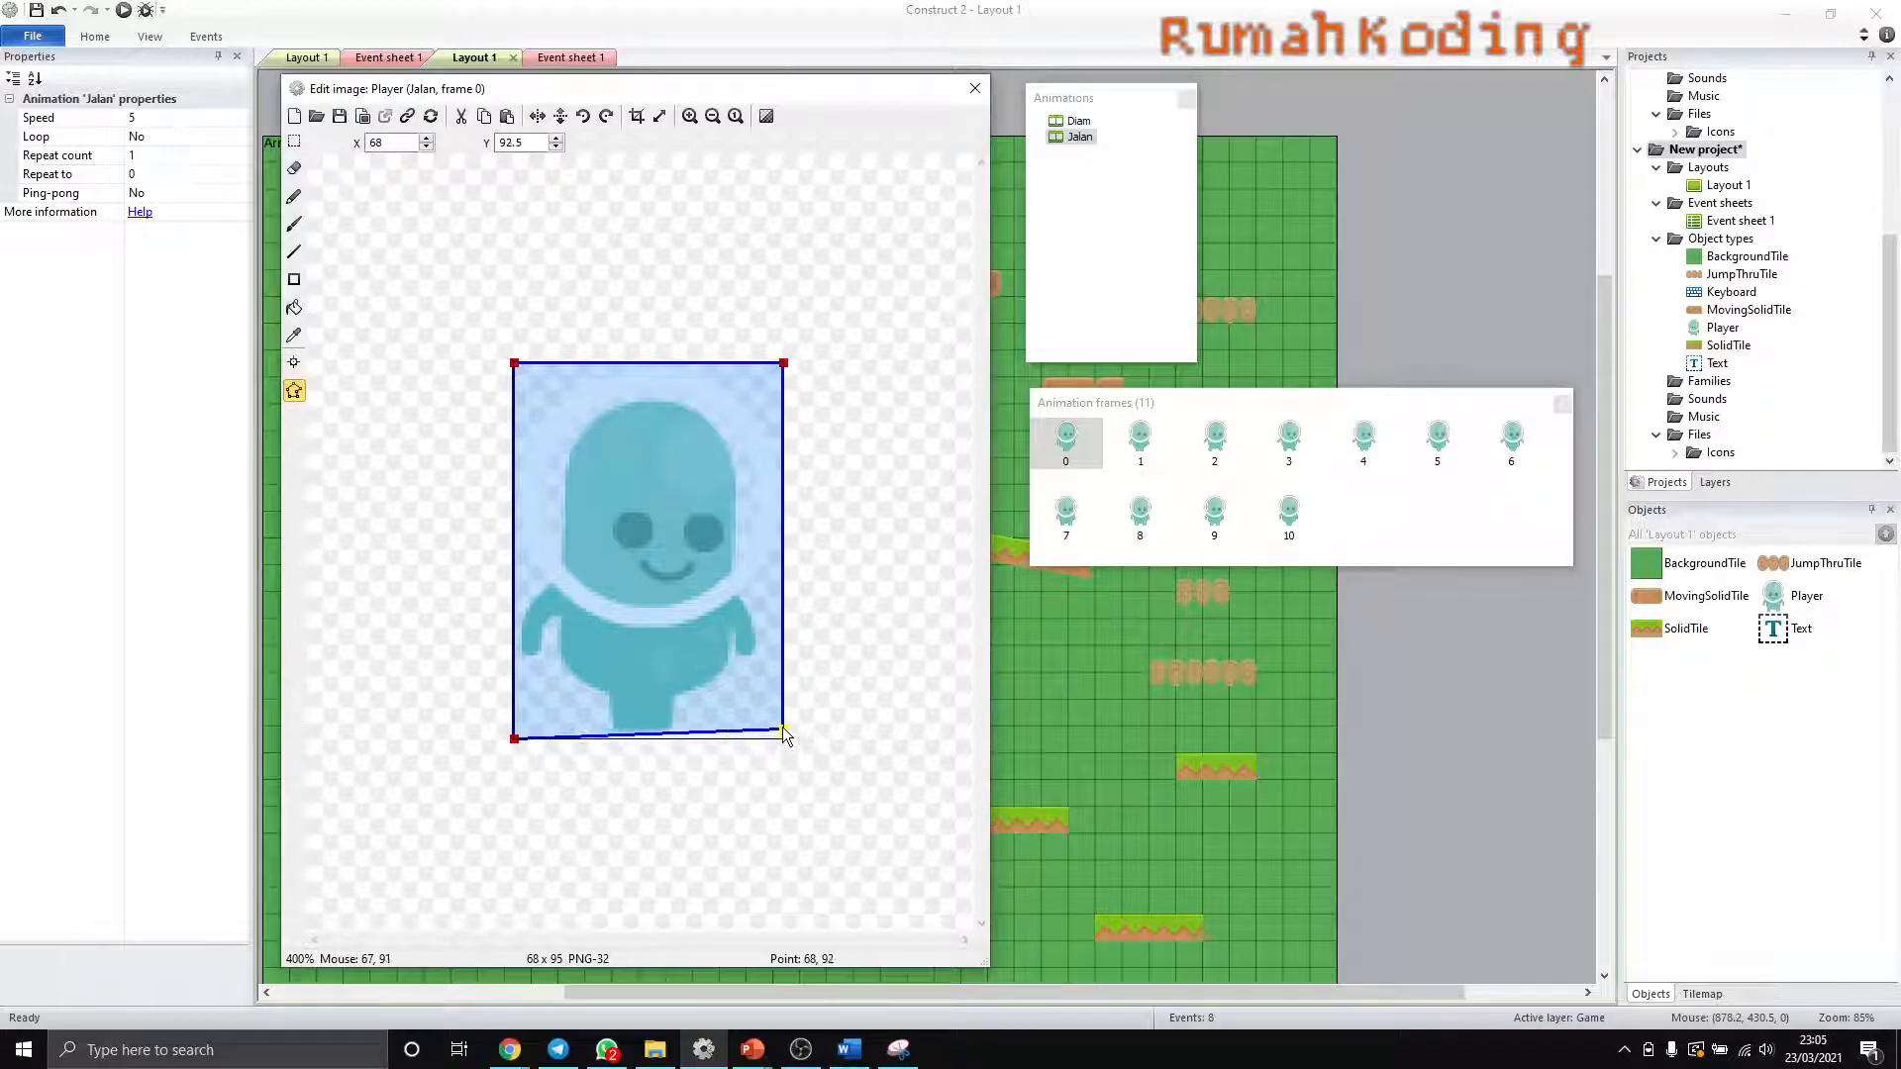
key("Escape")
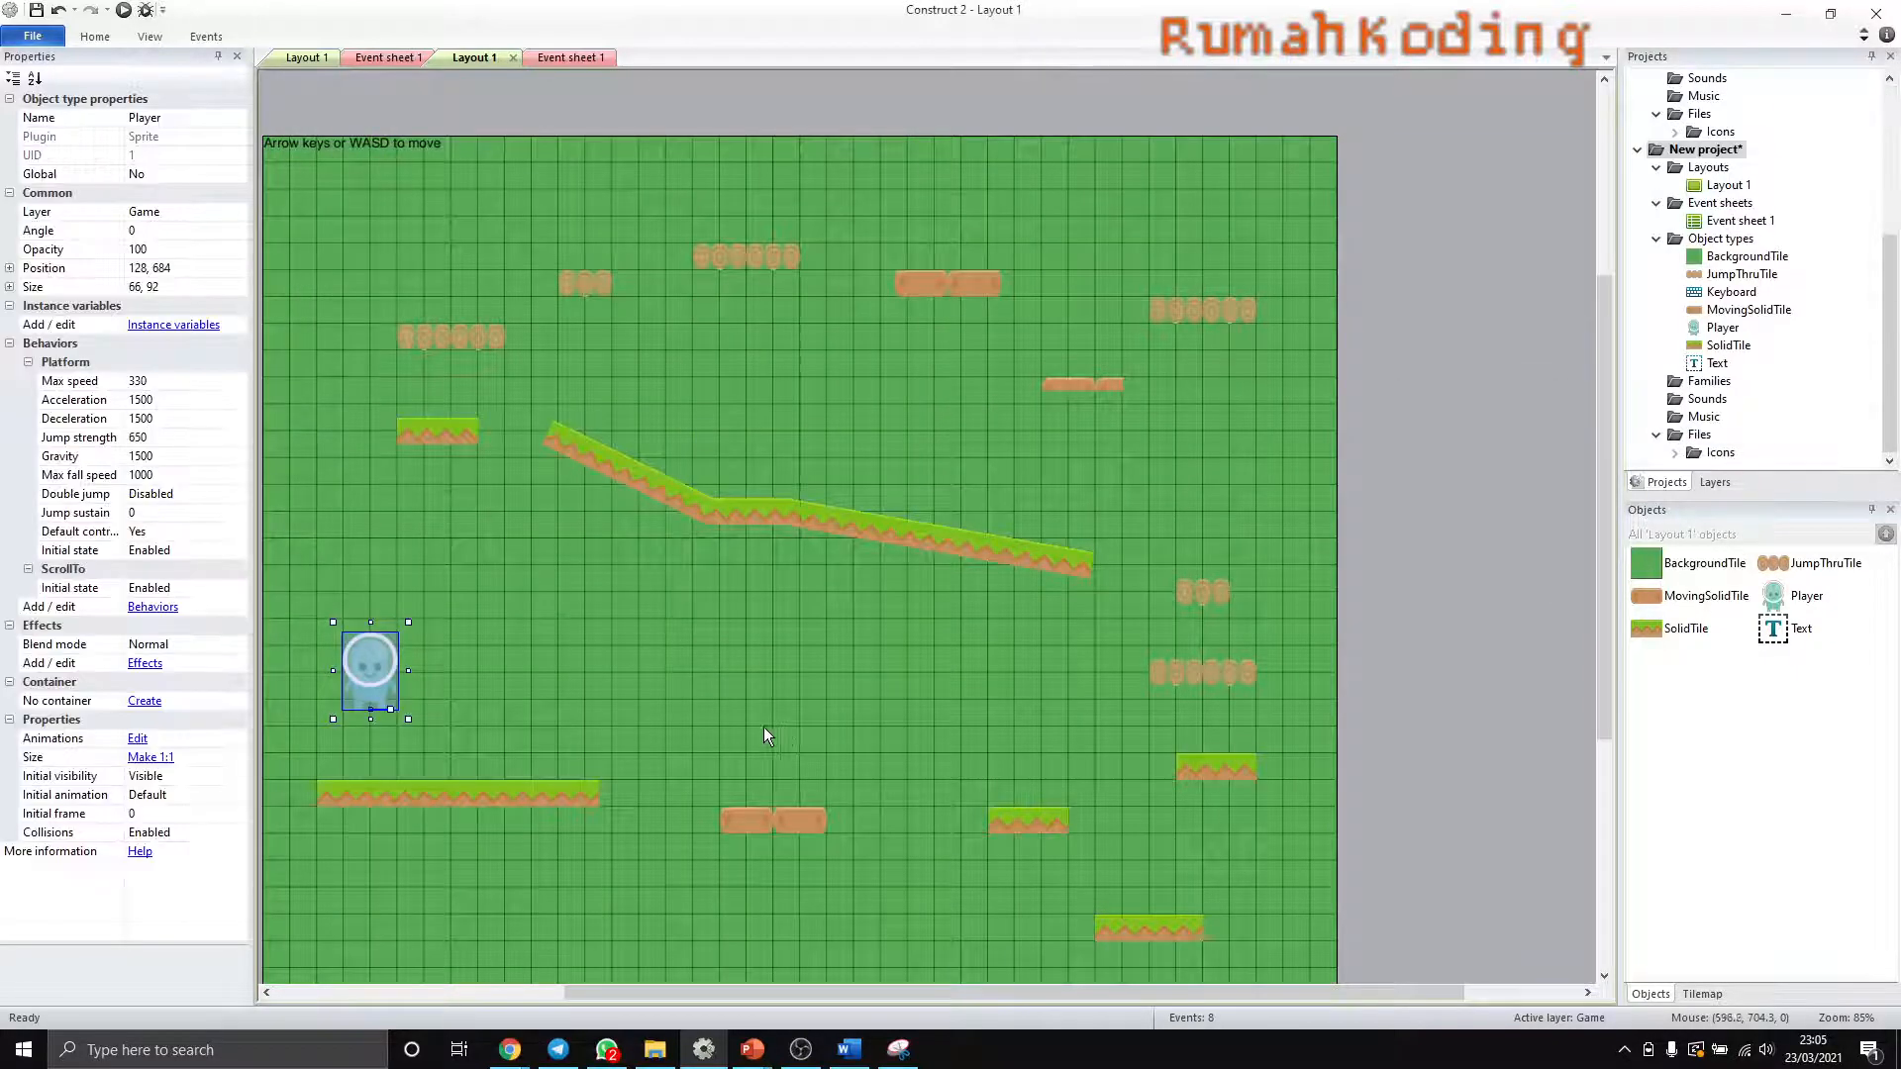
double_click(382, 695)
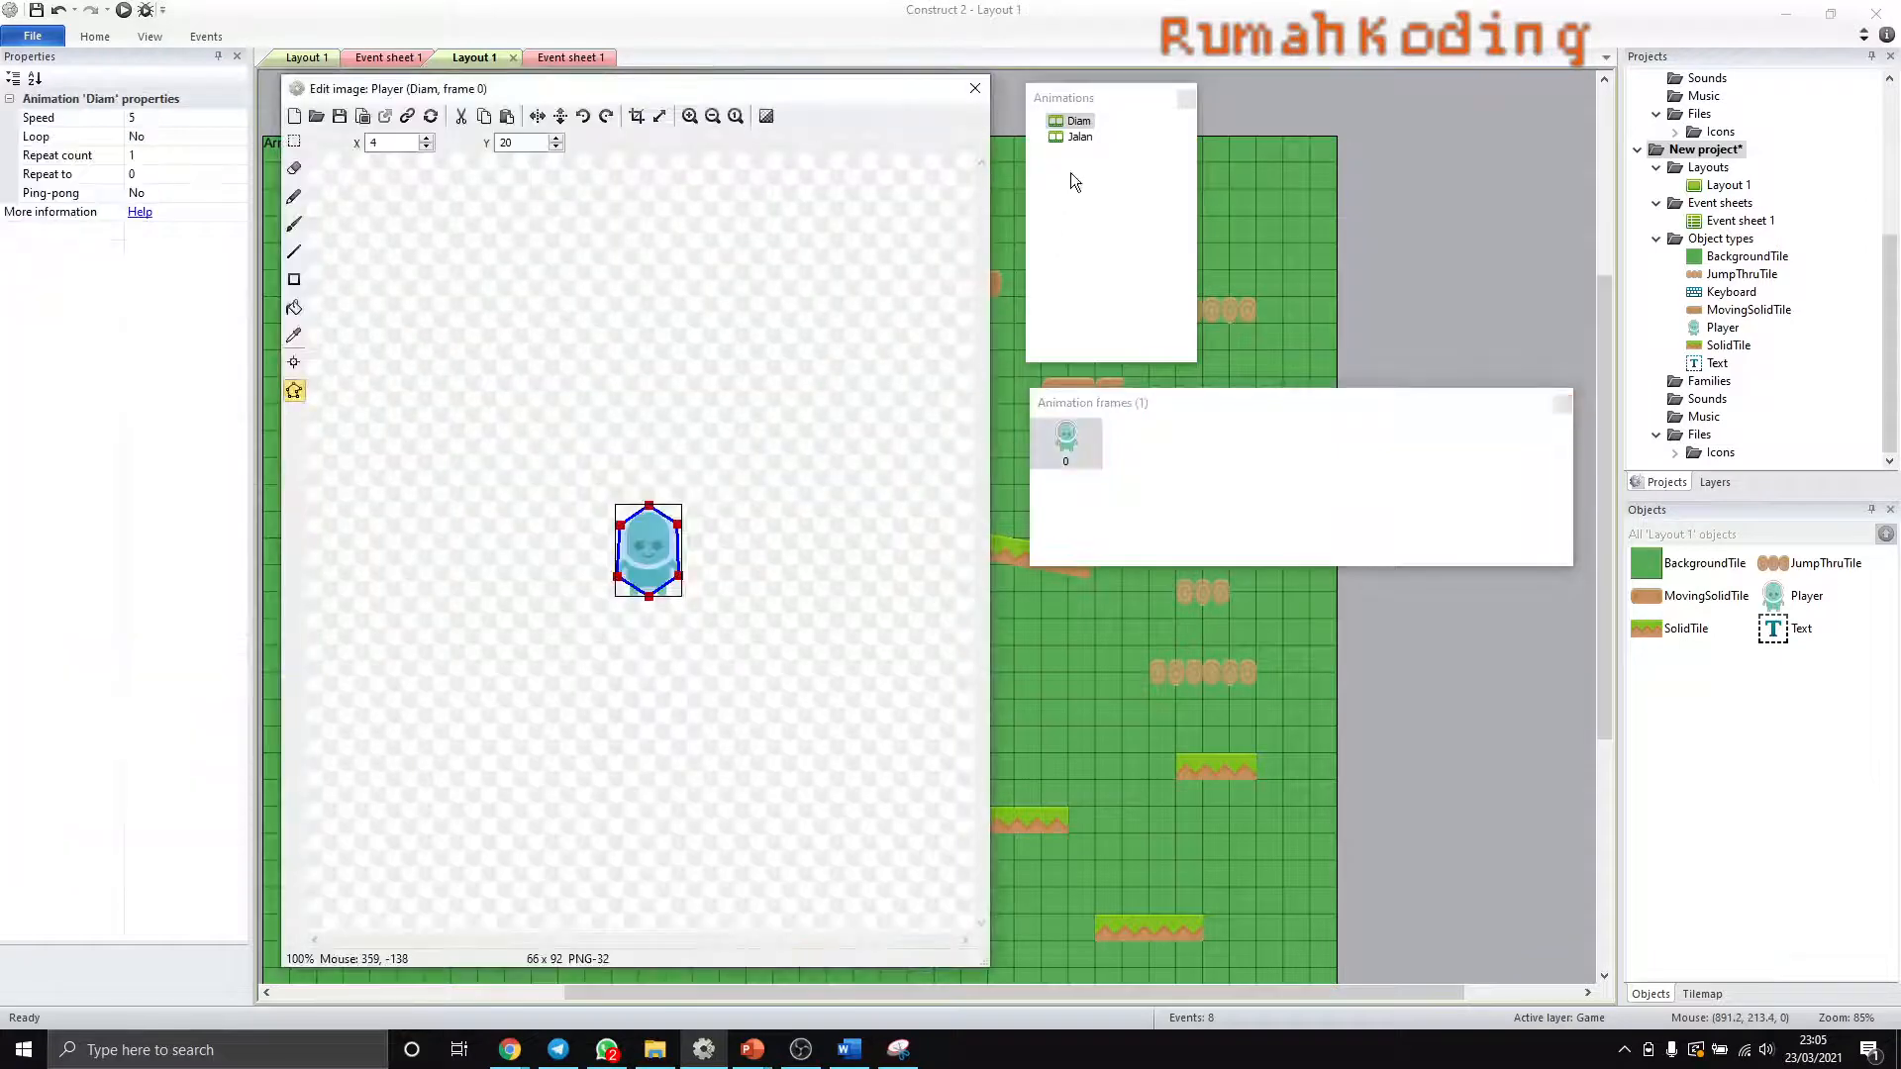
left_click(1078, 137)
left_click(1082, 444)
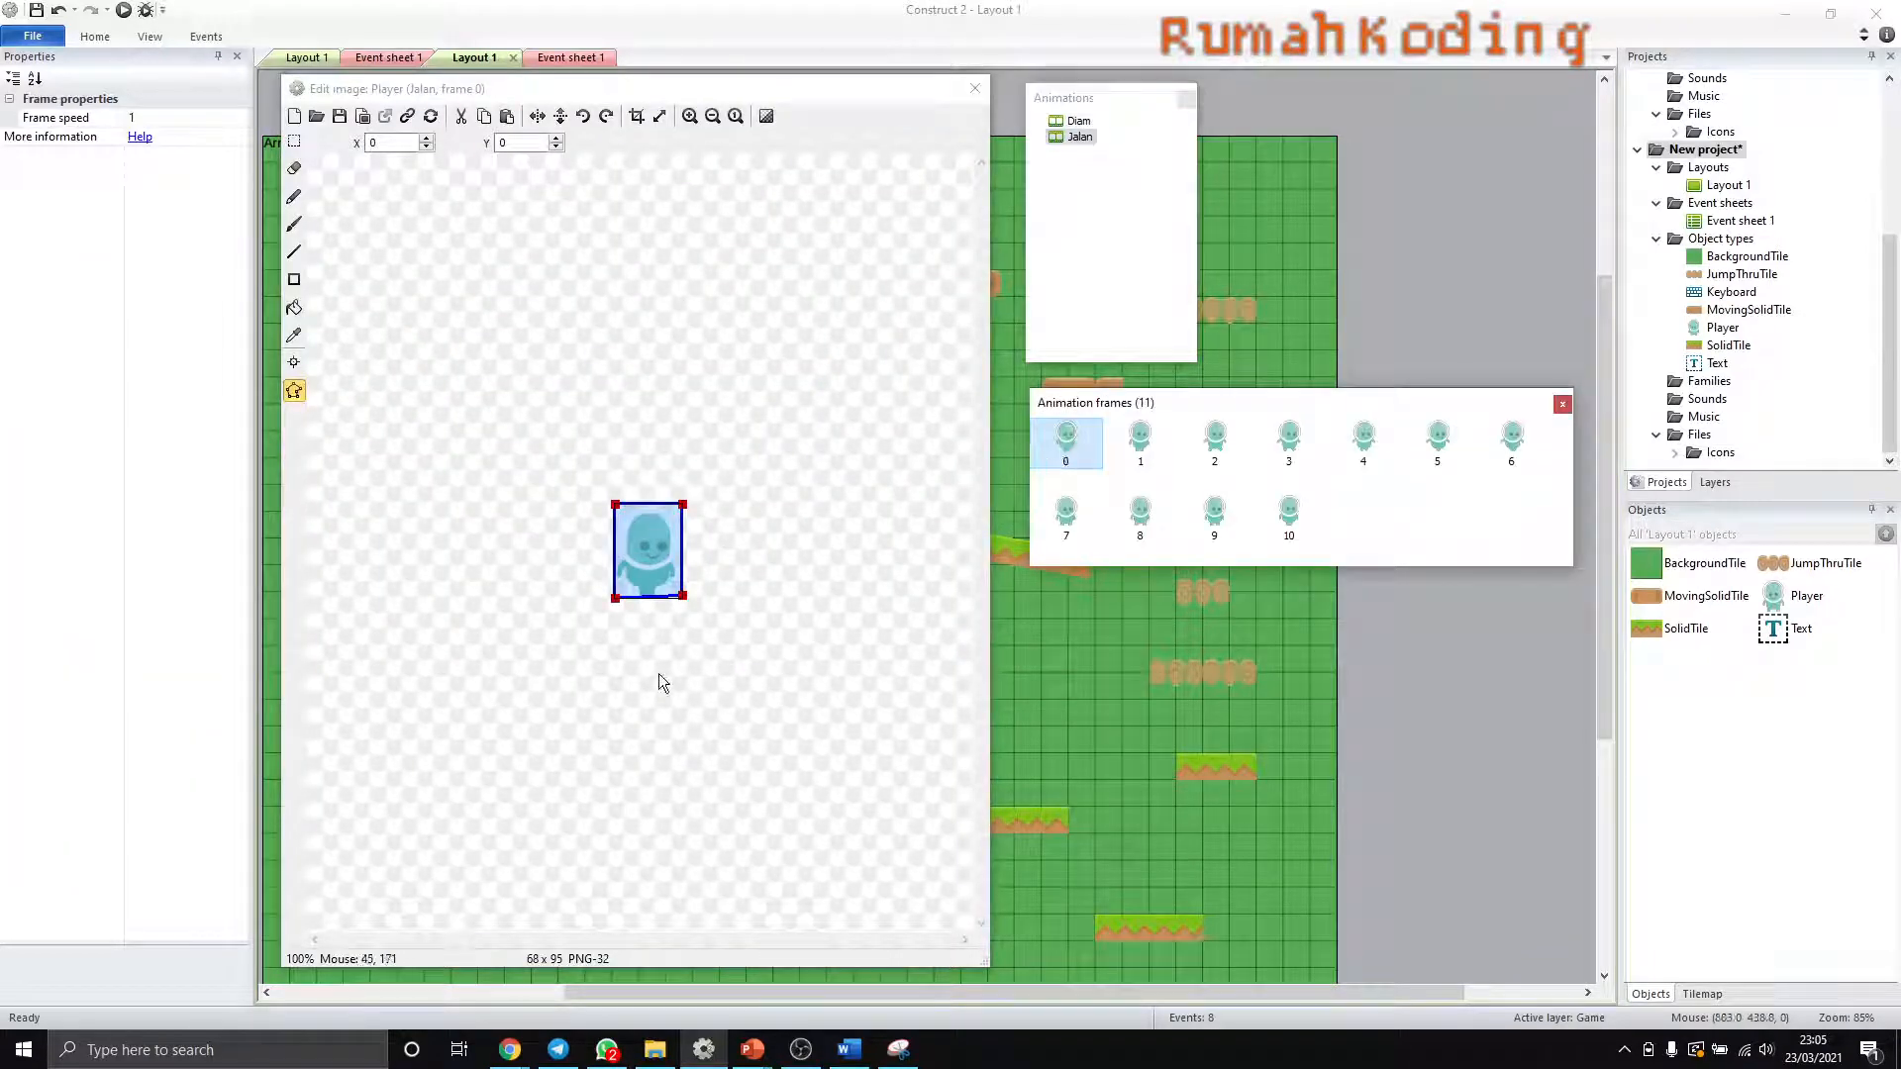
- Raise the bottom collision points of Jalan frame 0, setting the lower-right to about 68, 92.1 and the lower-left to about 0, 93.4
scroll(668, 584, "up", 2, "ctrl")
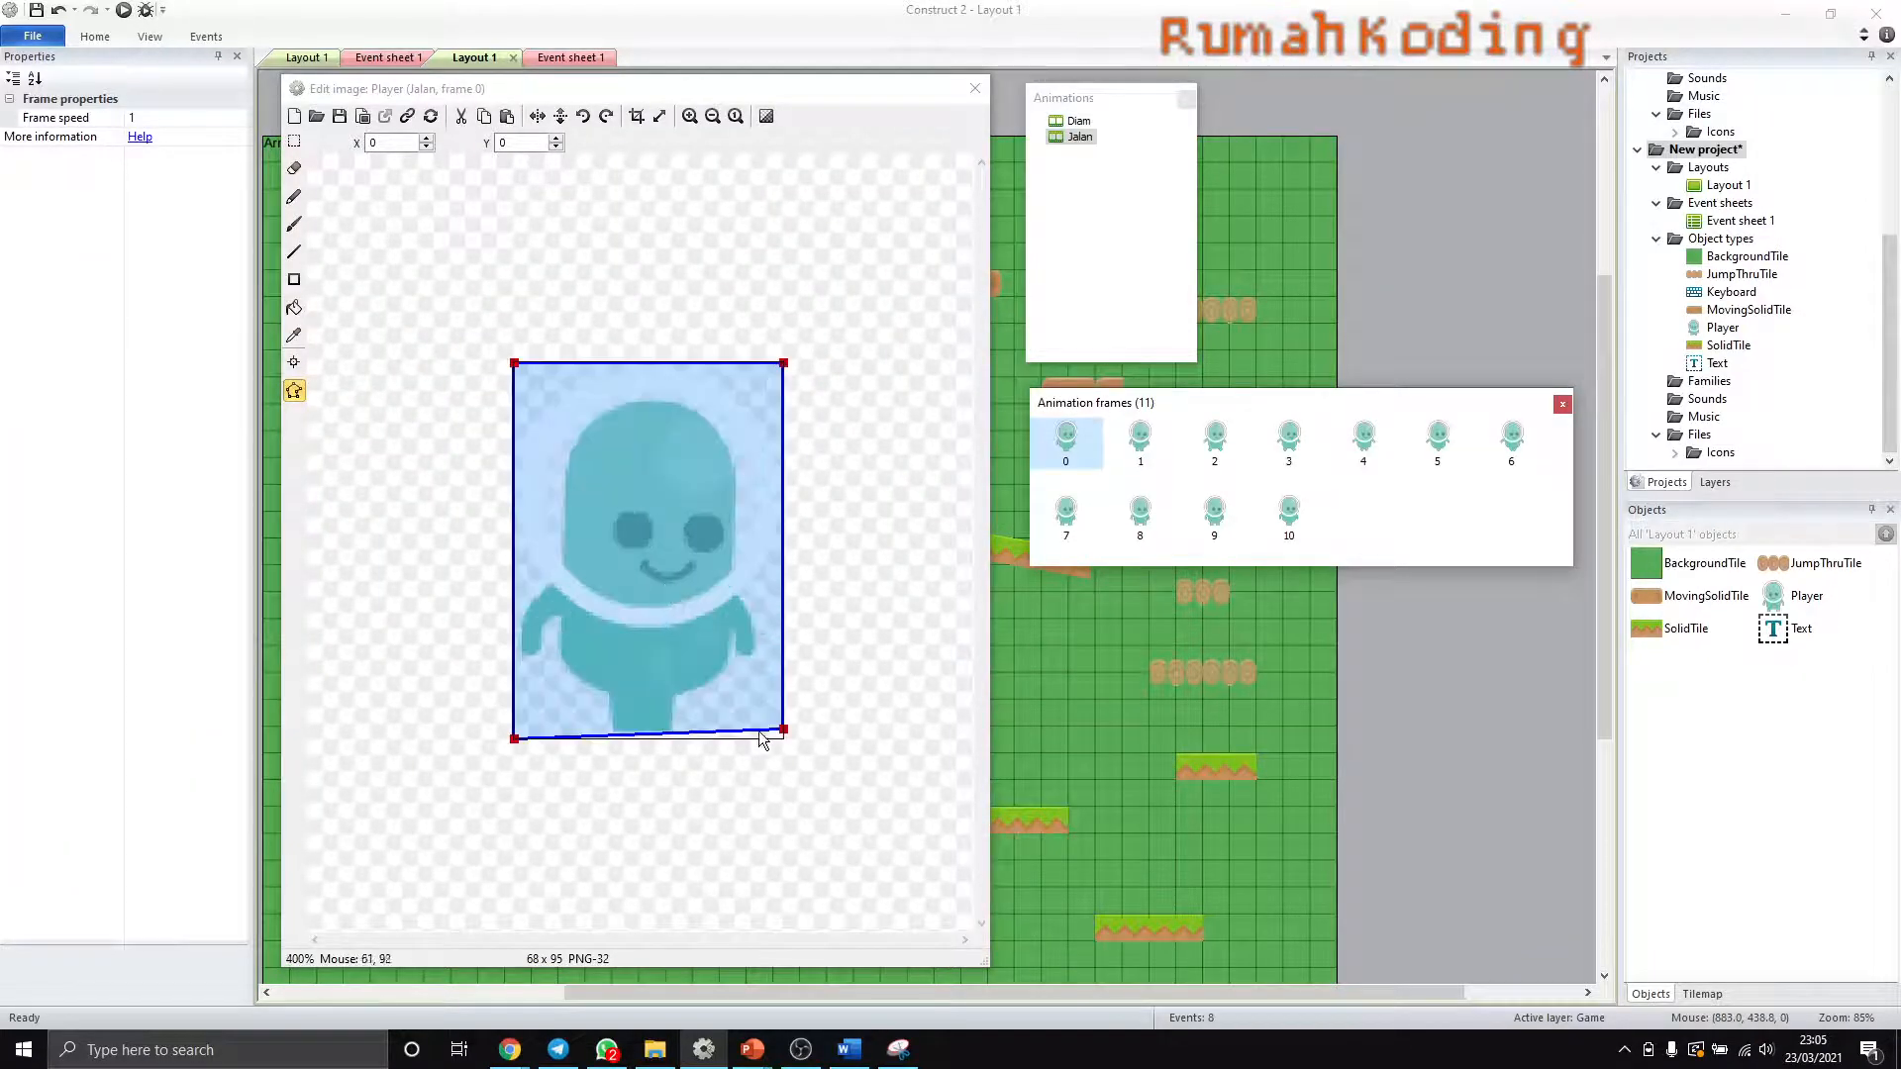
scroll(775, 737, "up", 1, "ctrl")
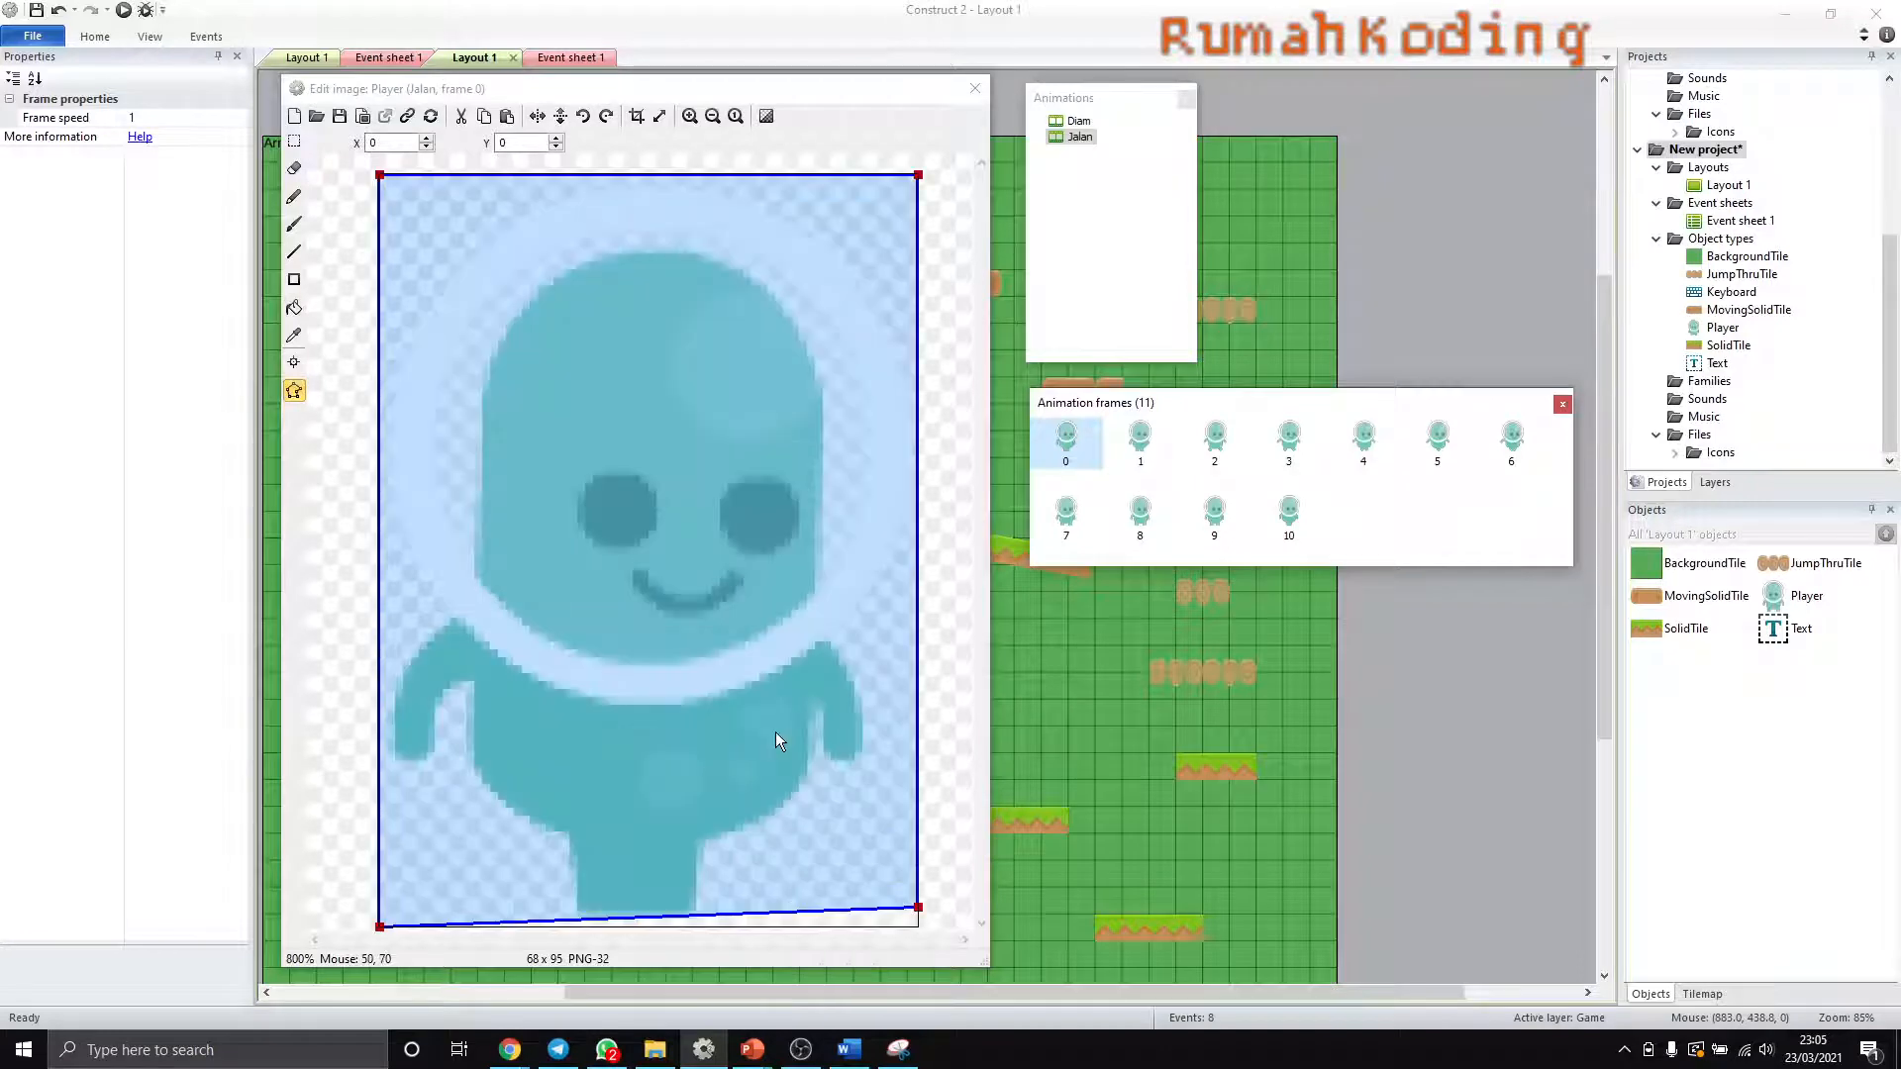
left_click(919, 911)
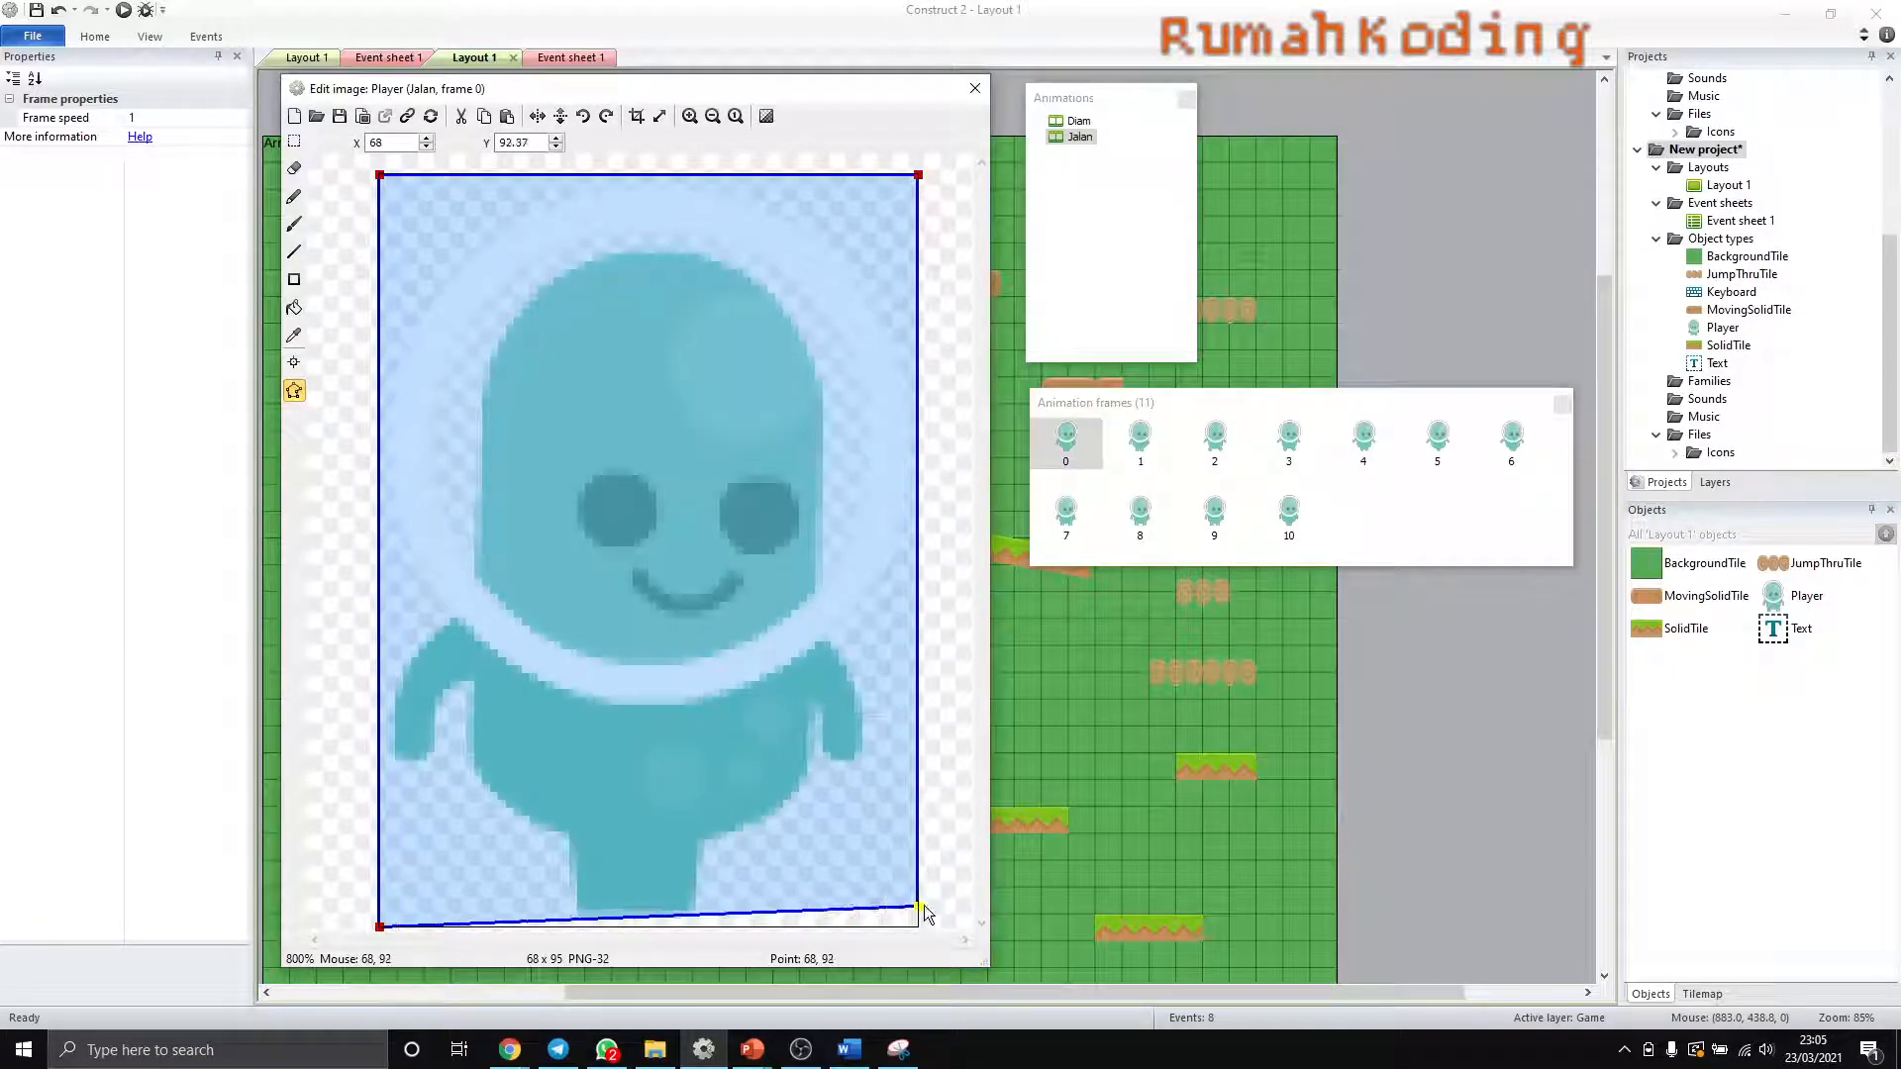
left_click(924, 905)
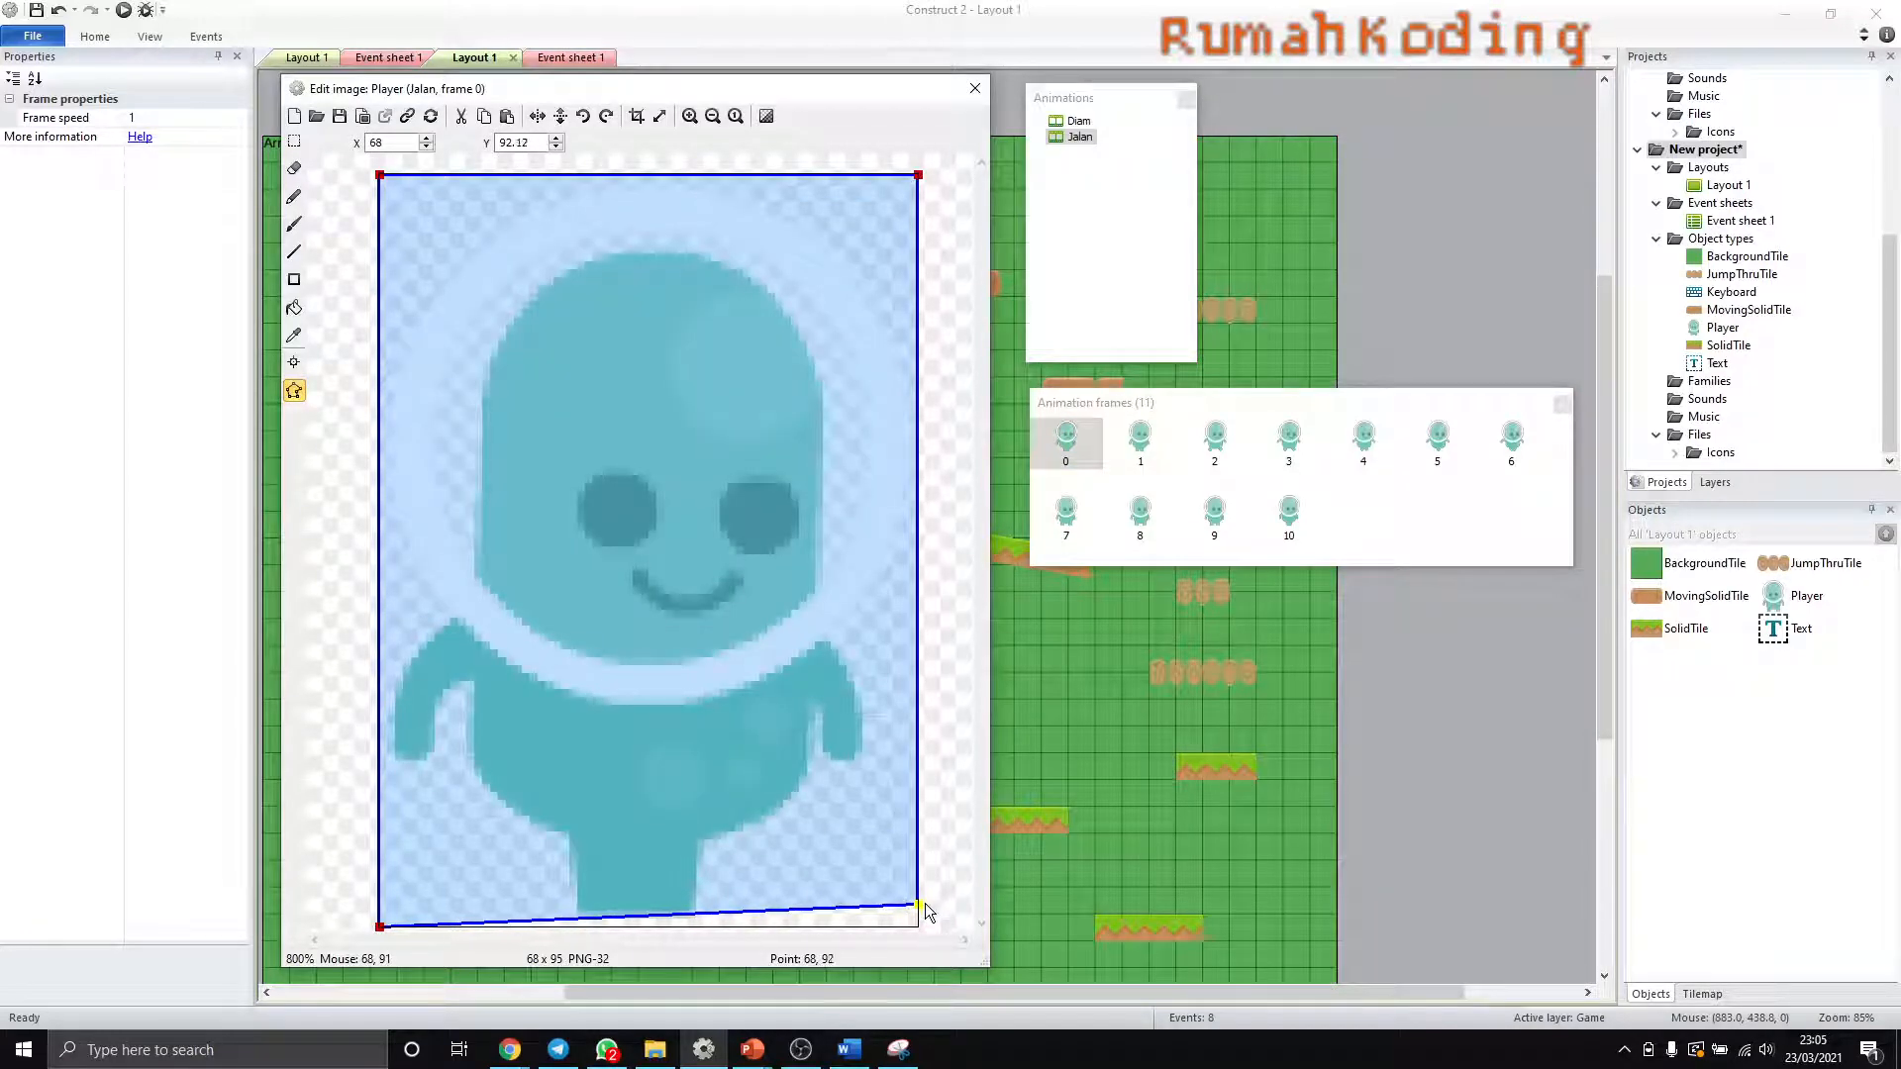
left_click(381, 908)
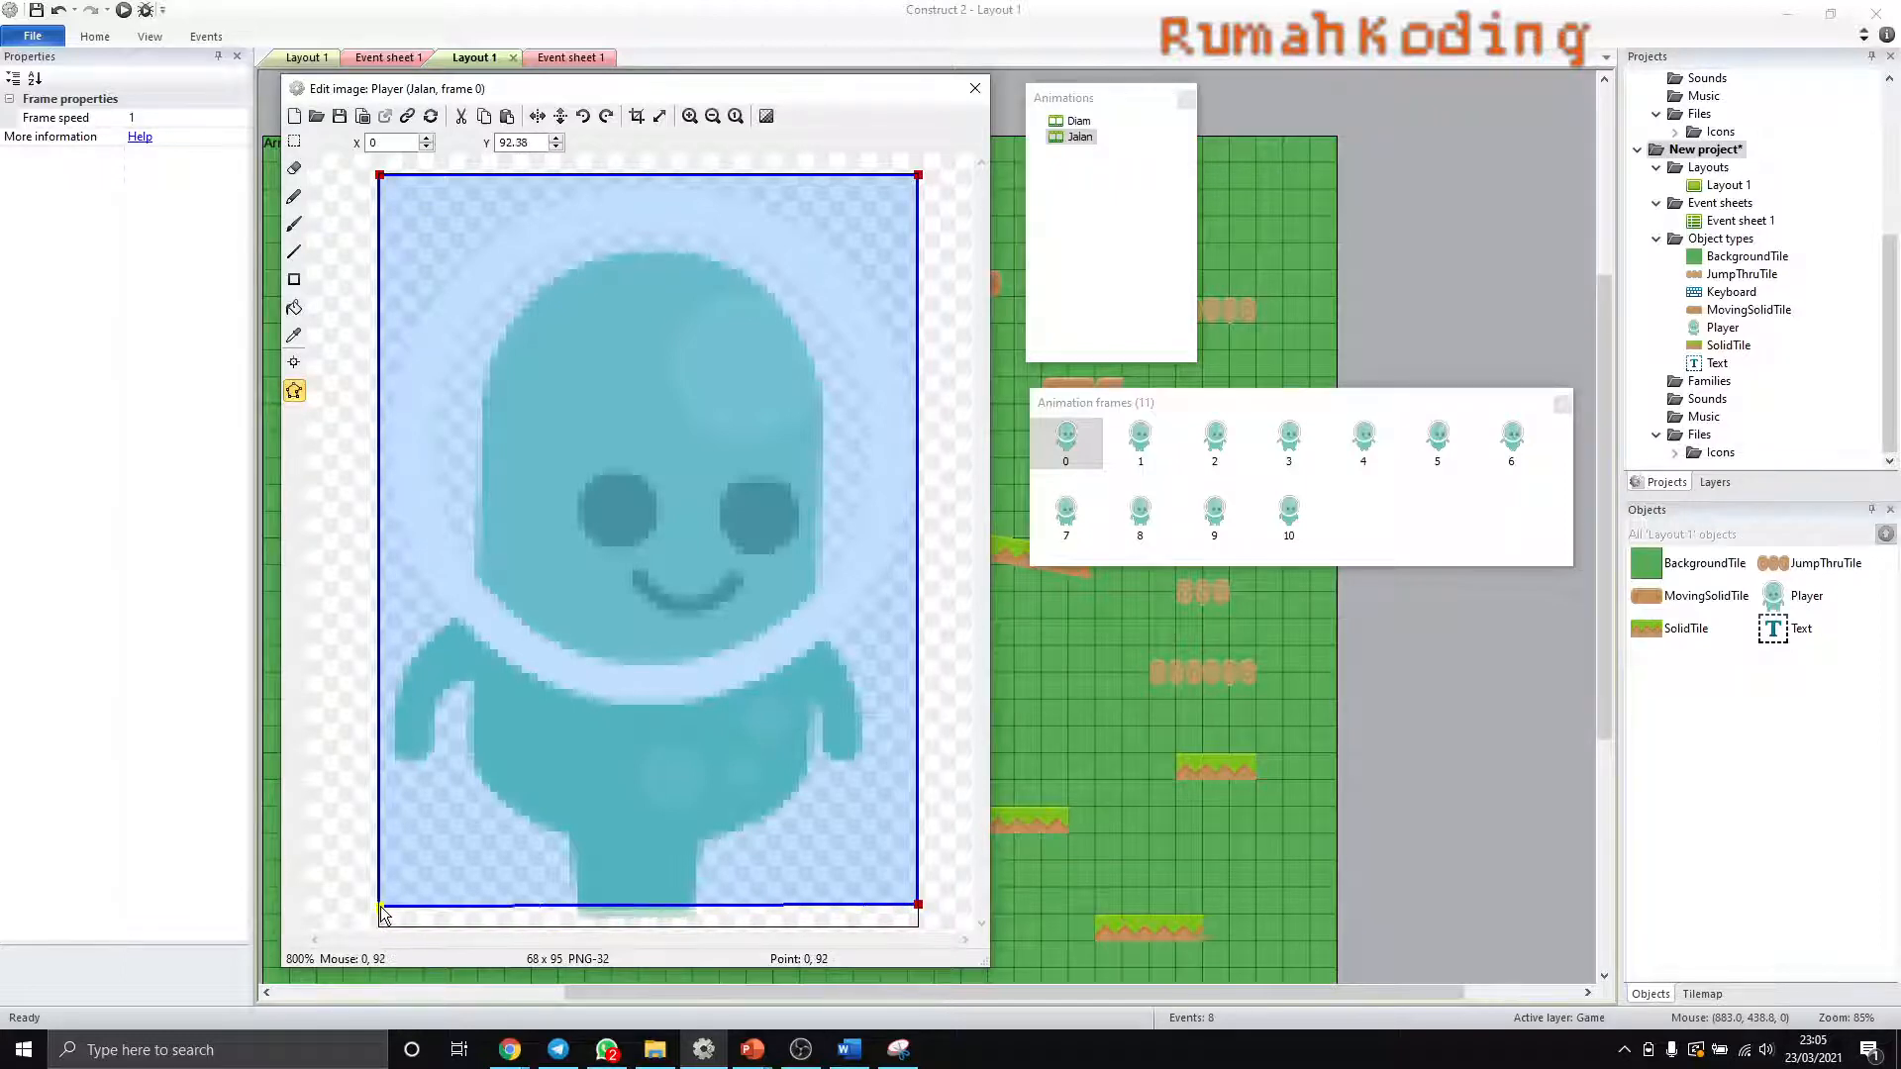
left_click(382, 915)
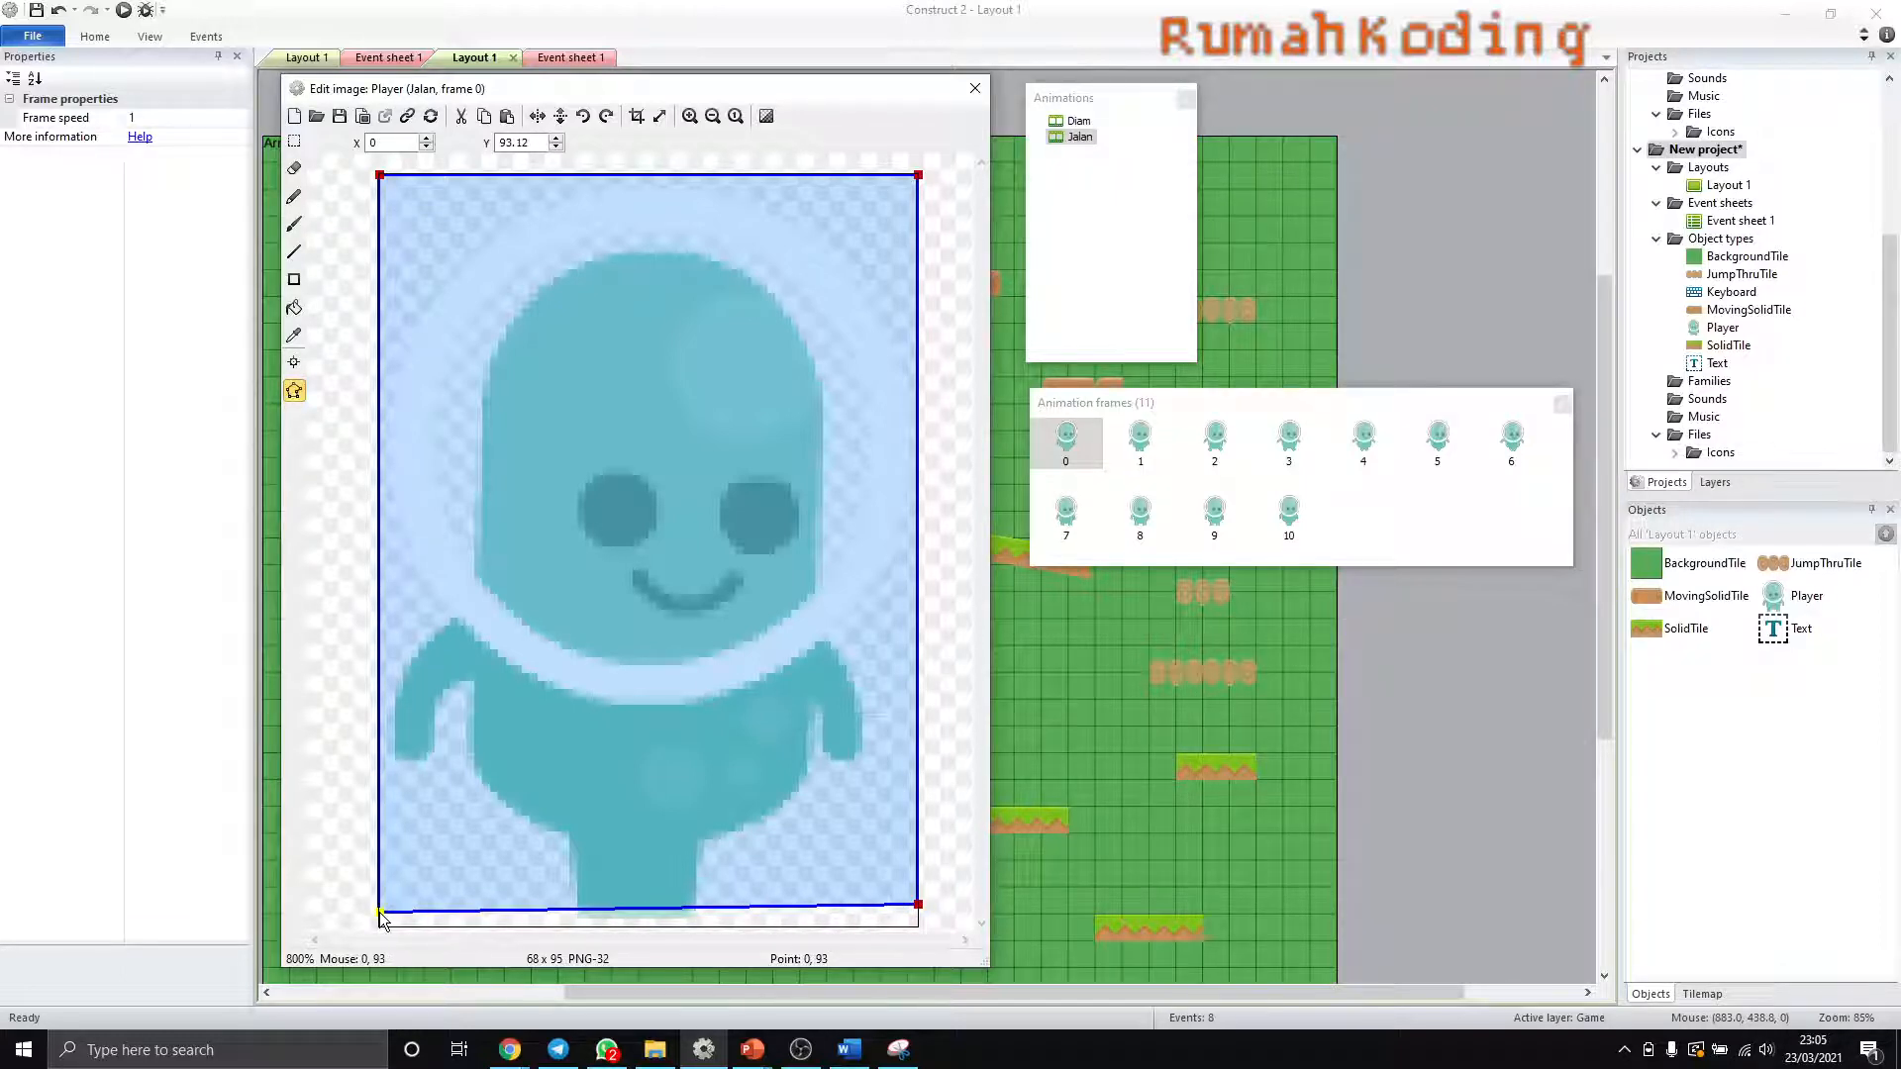
left_click(382, 916)
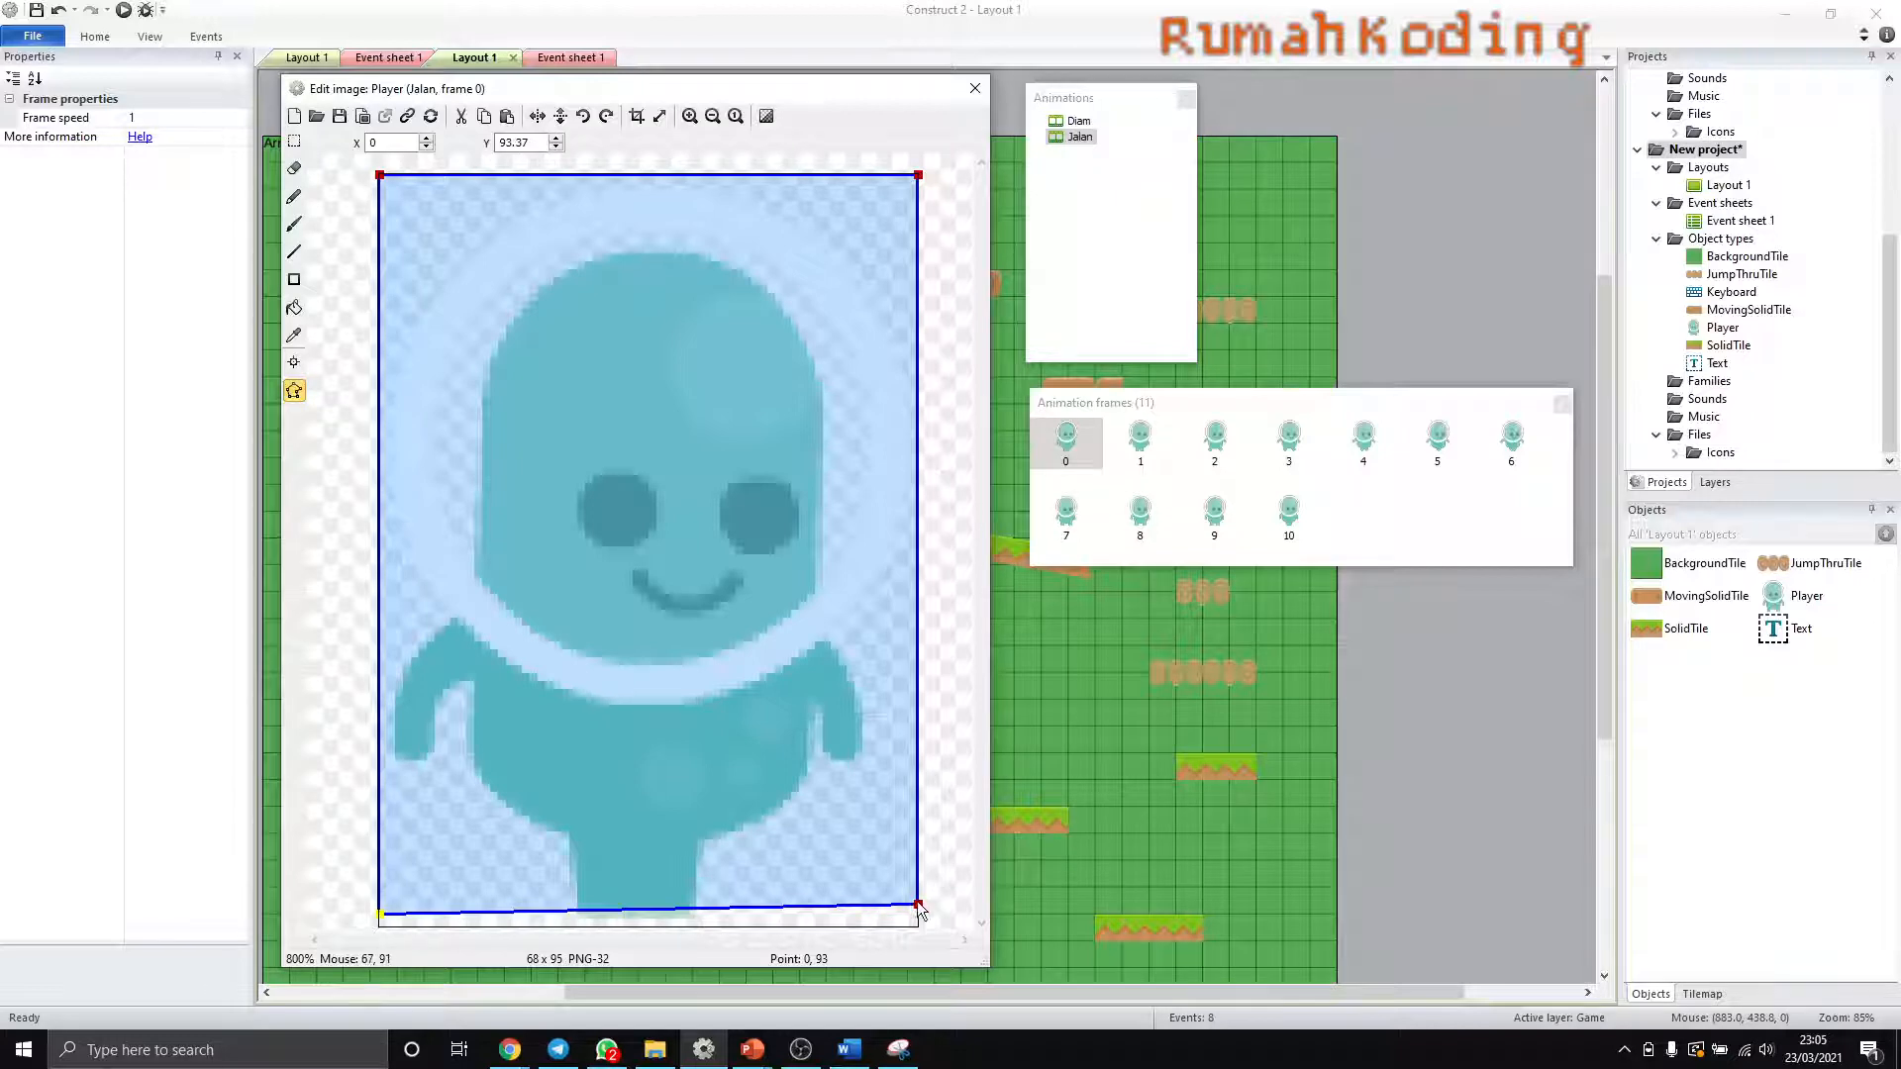
- Level the collision polygon's bottom edge at the feet by moving its lower-right point to about 68, 93.5
left_click_drag(919, 909, 917, 917)
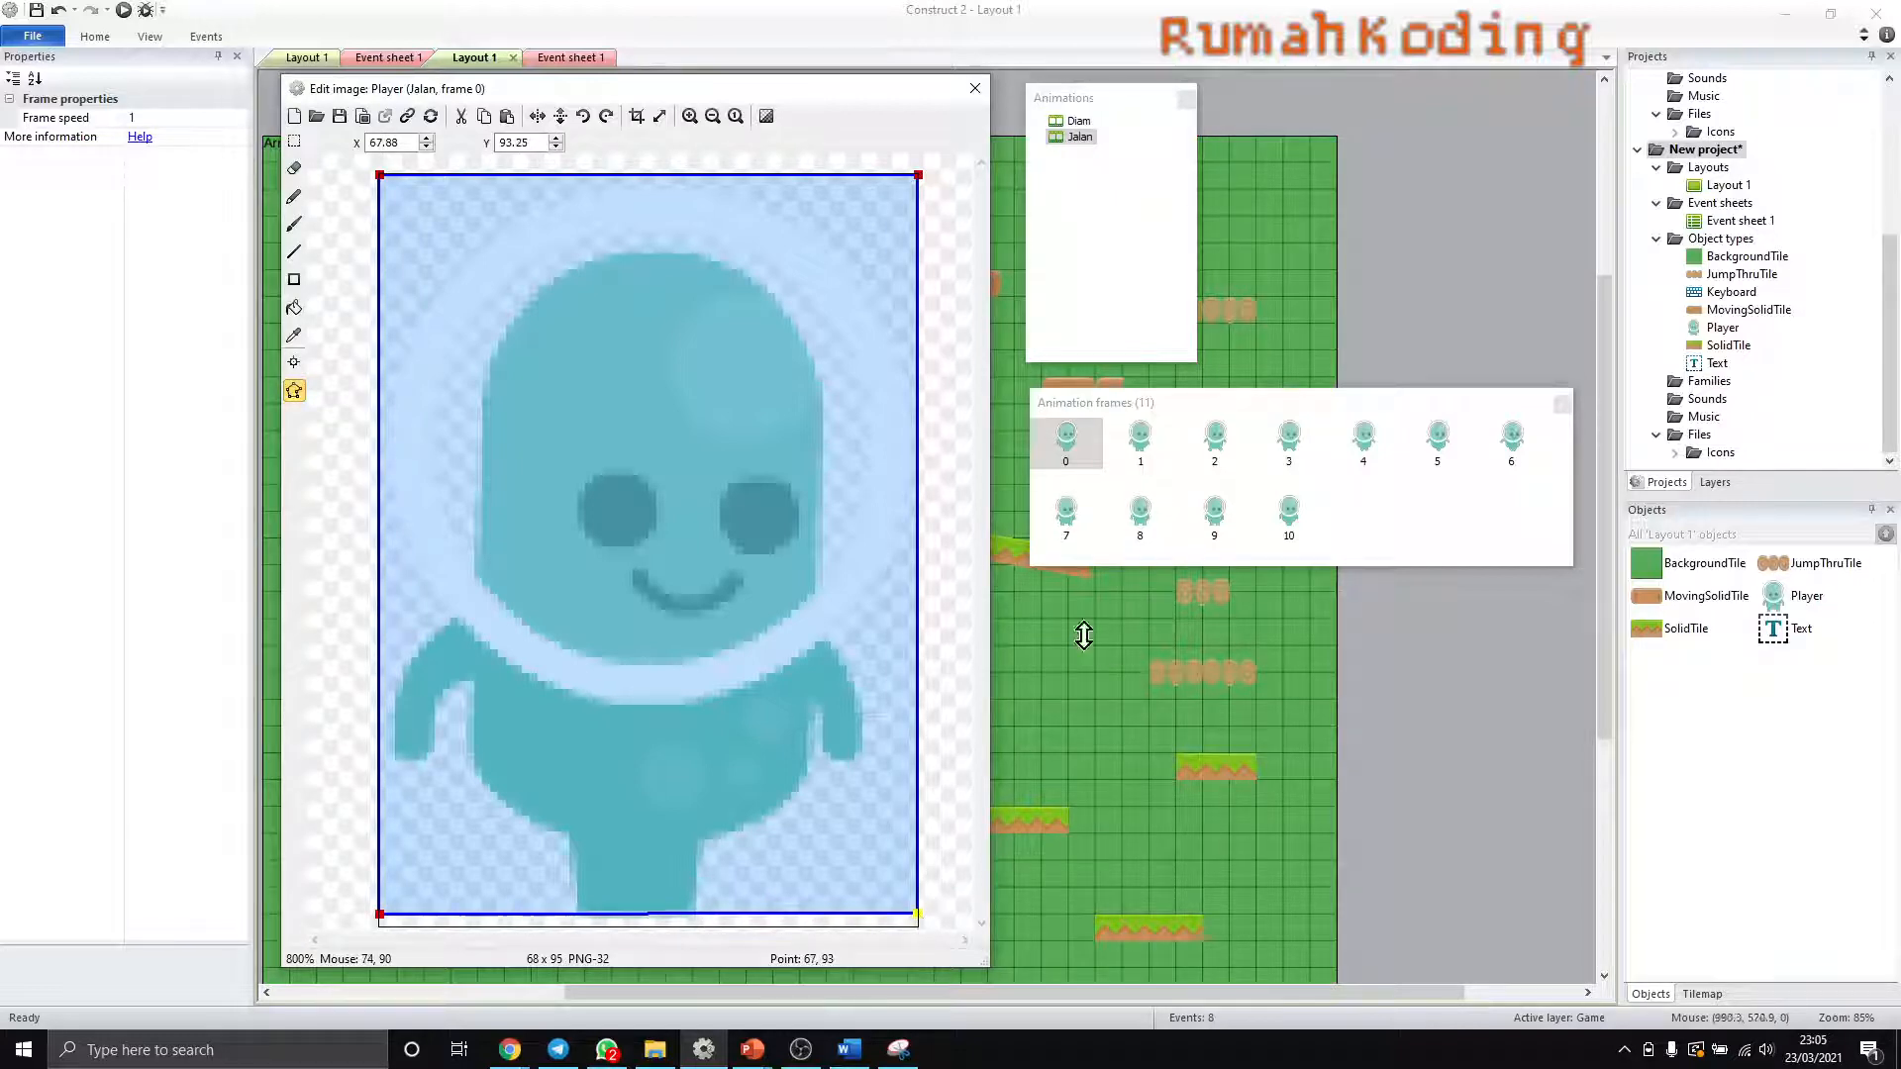
left_click(921, 919)
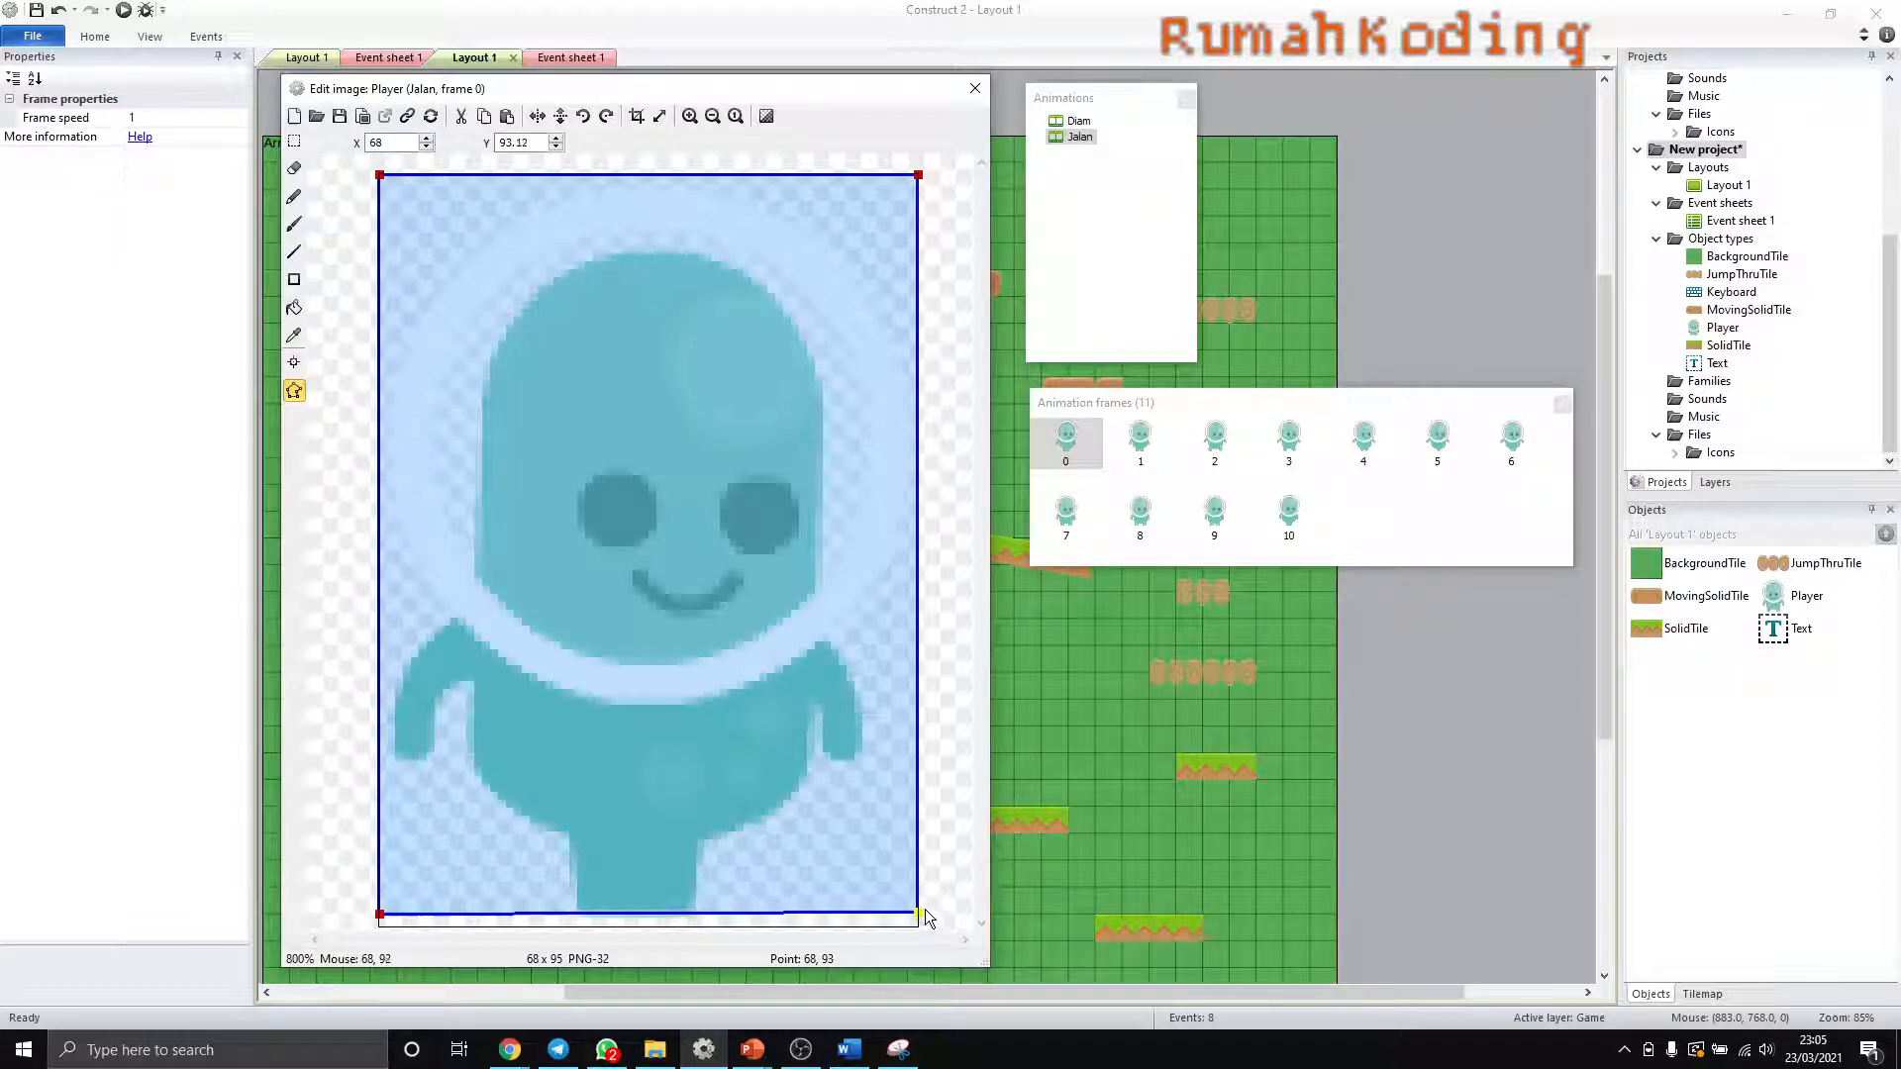
left_click_drag(928, 912, 925, 921)
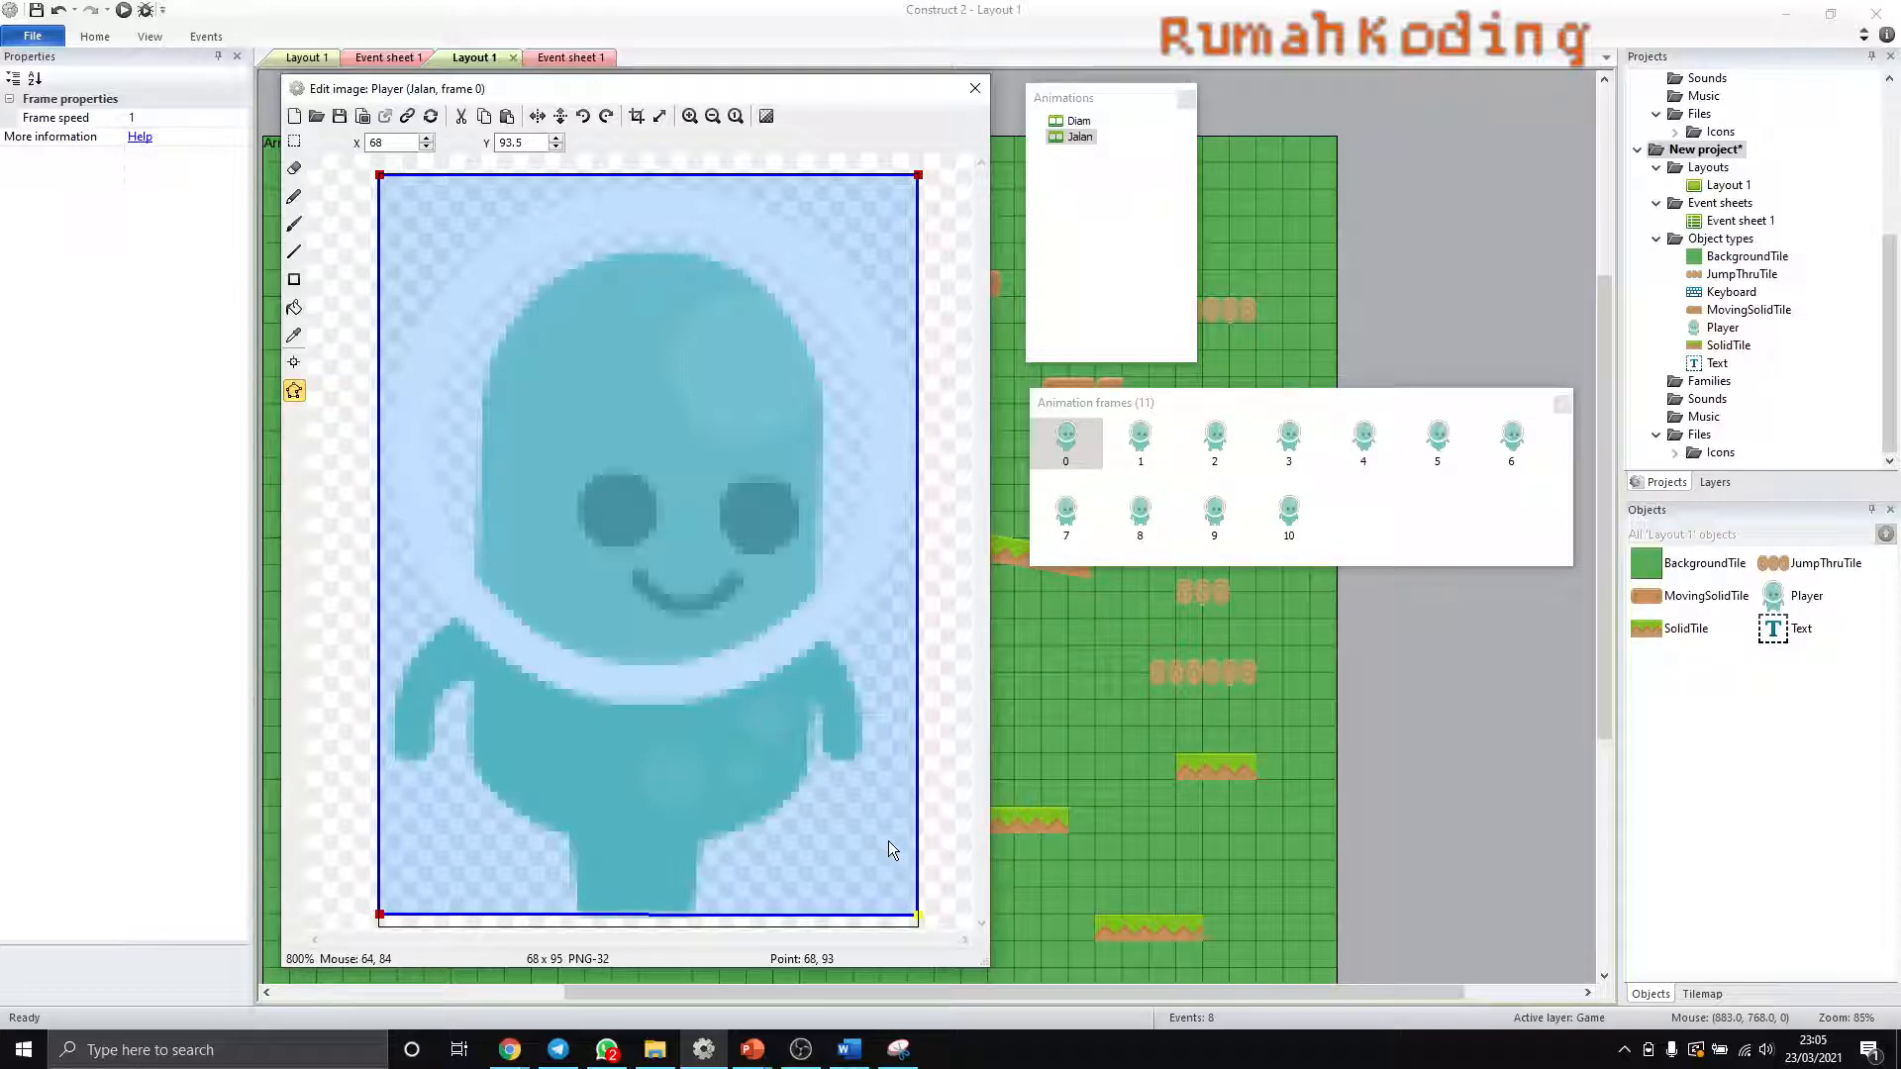
- Apply Jalan frame 0's collision polygon to the whole animation and check its fit on the other frames
right_click(921, 918)
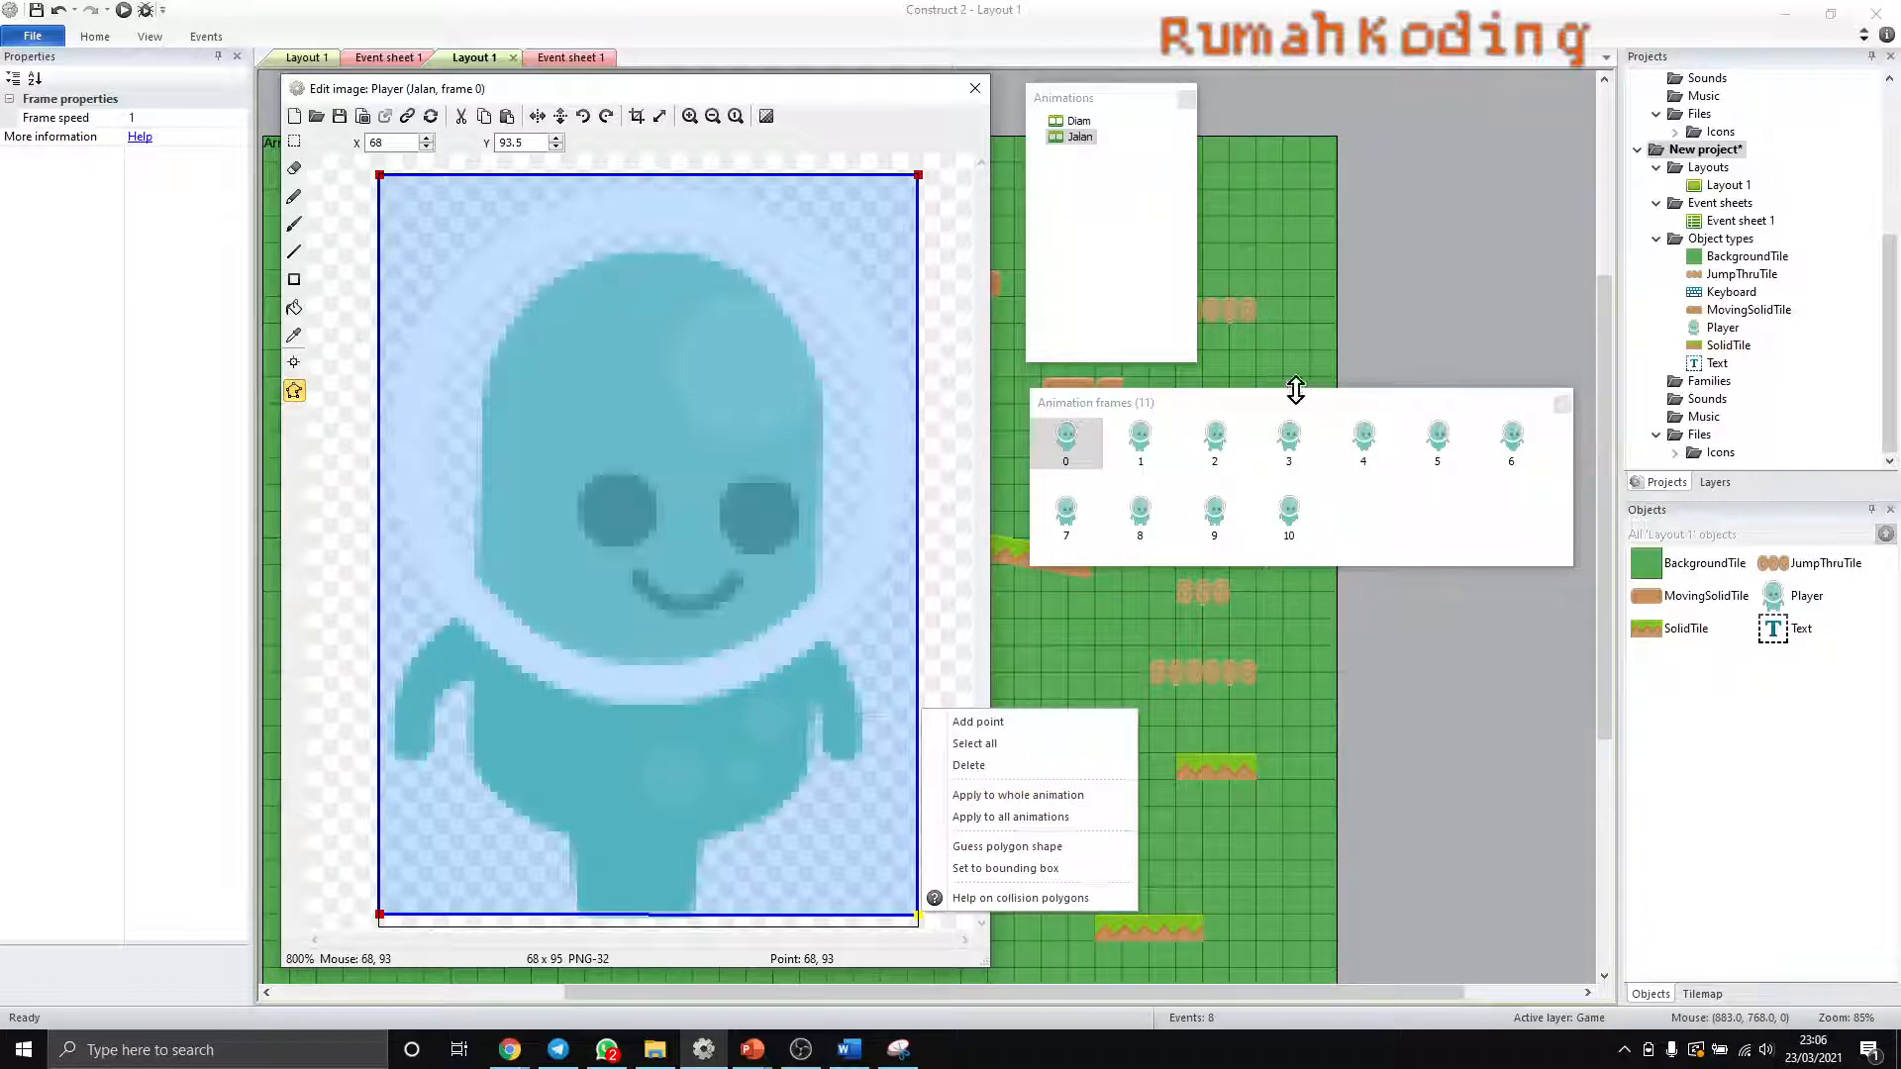
left_click(1006, 798)
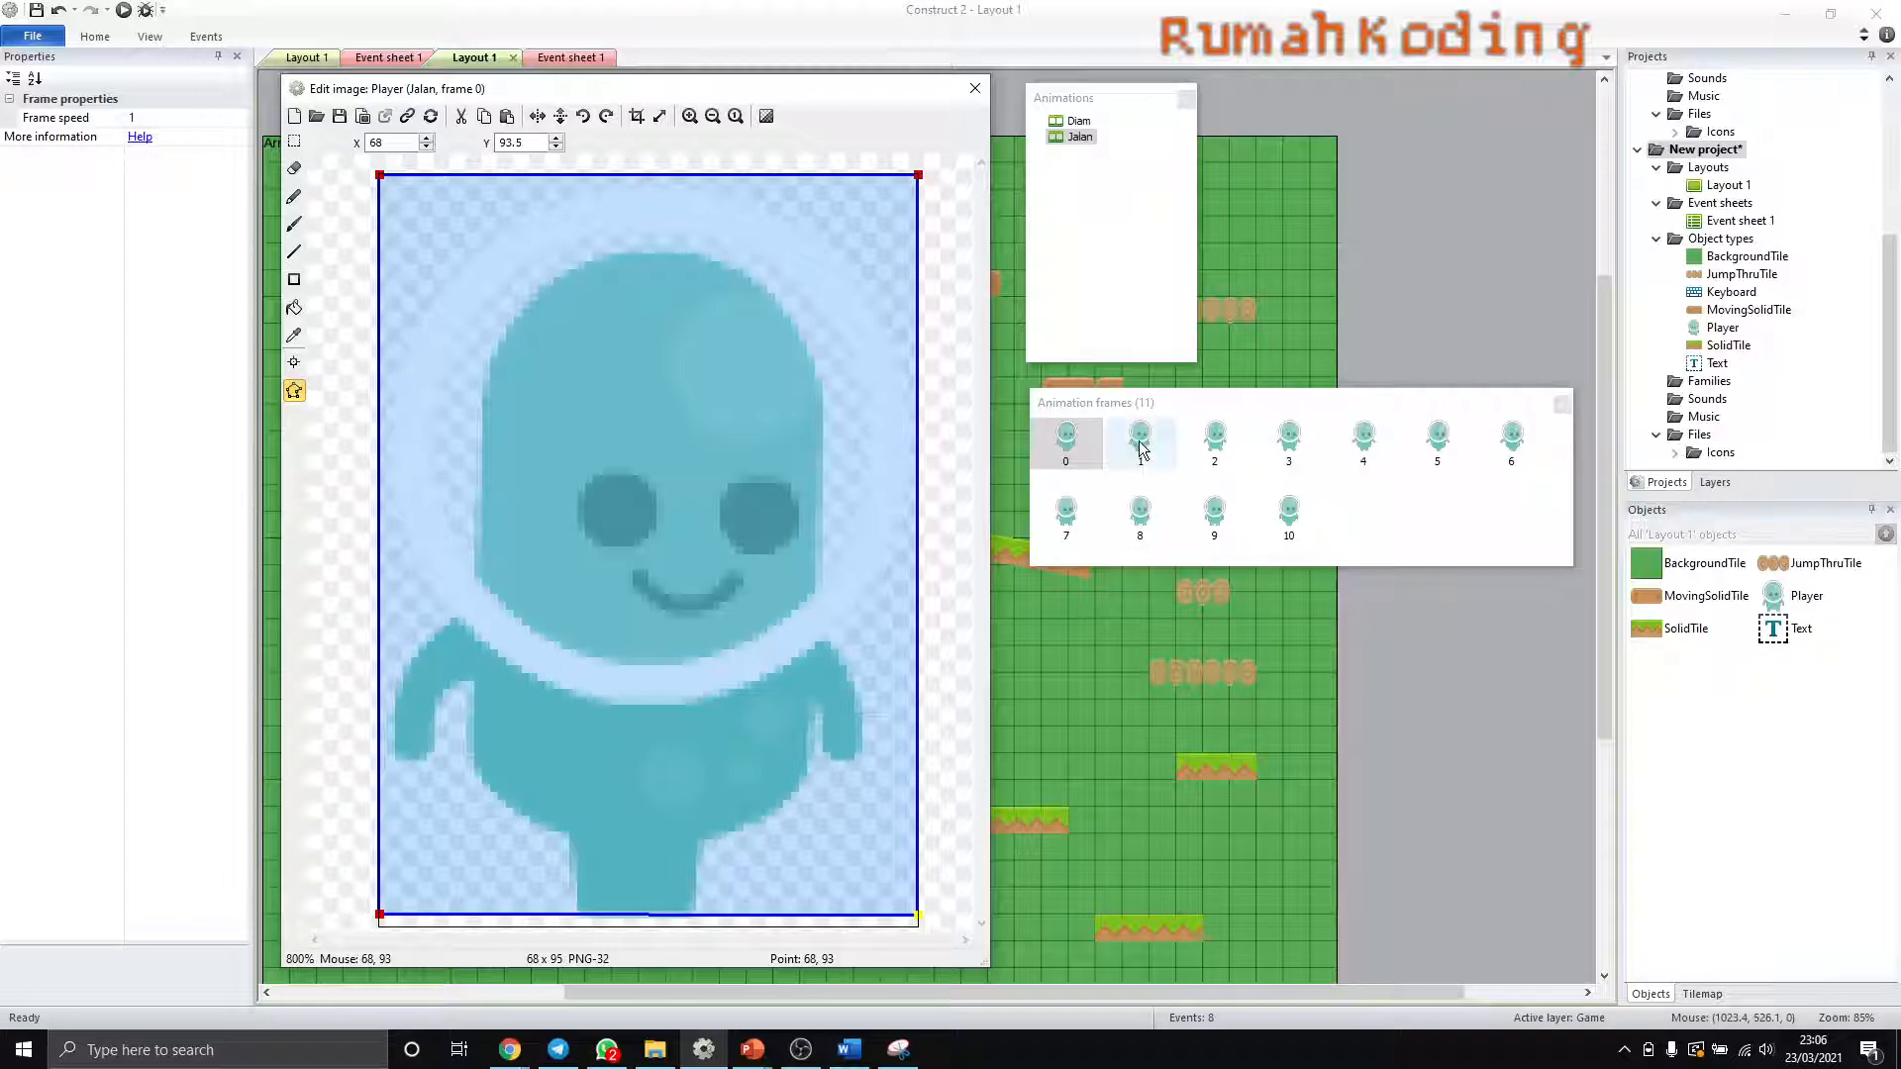
left_click(1141, 448)
left_click(1233, 442)
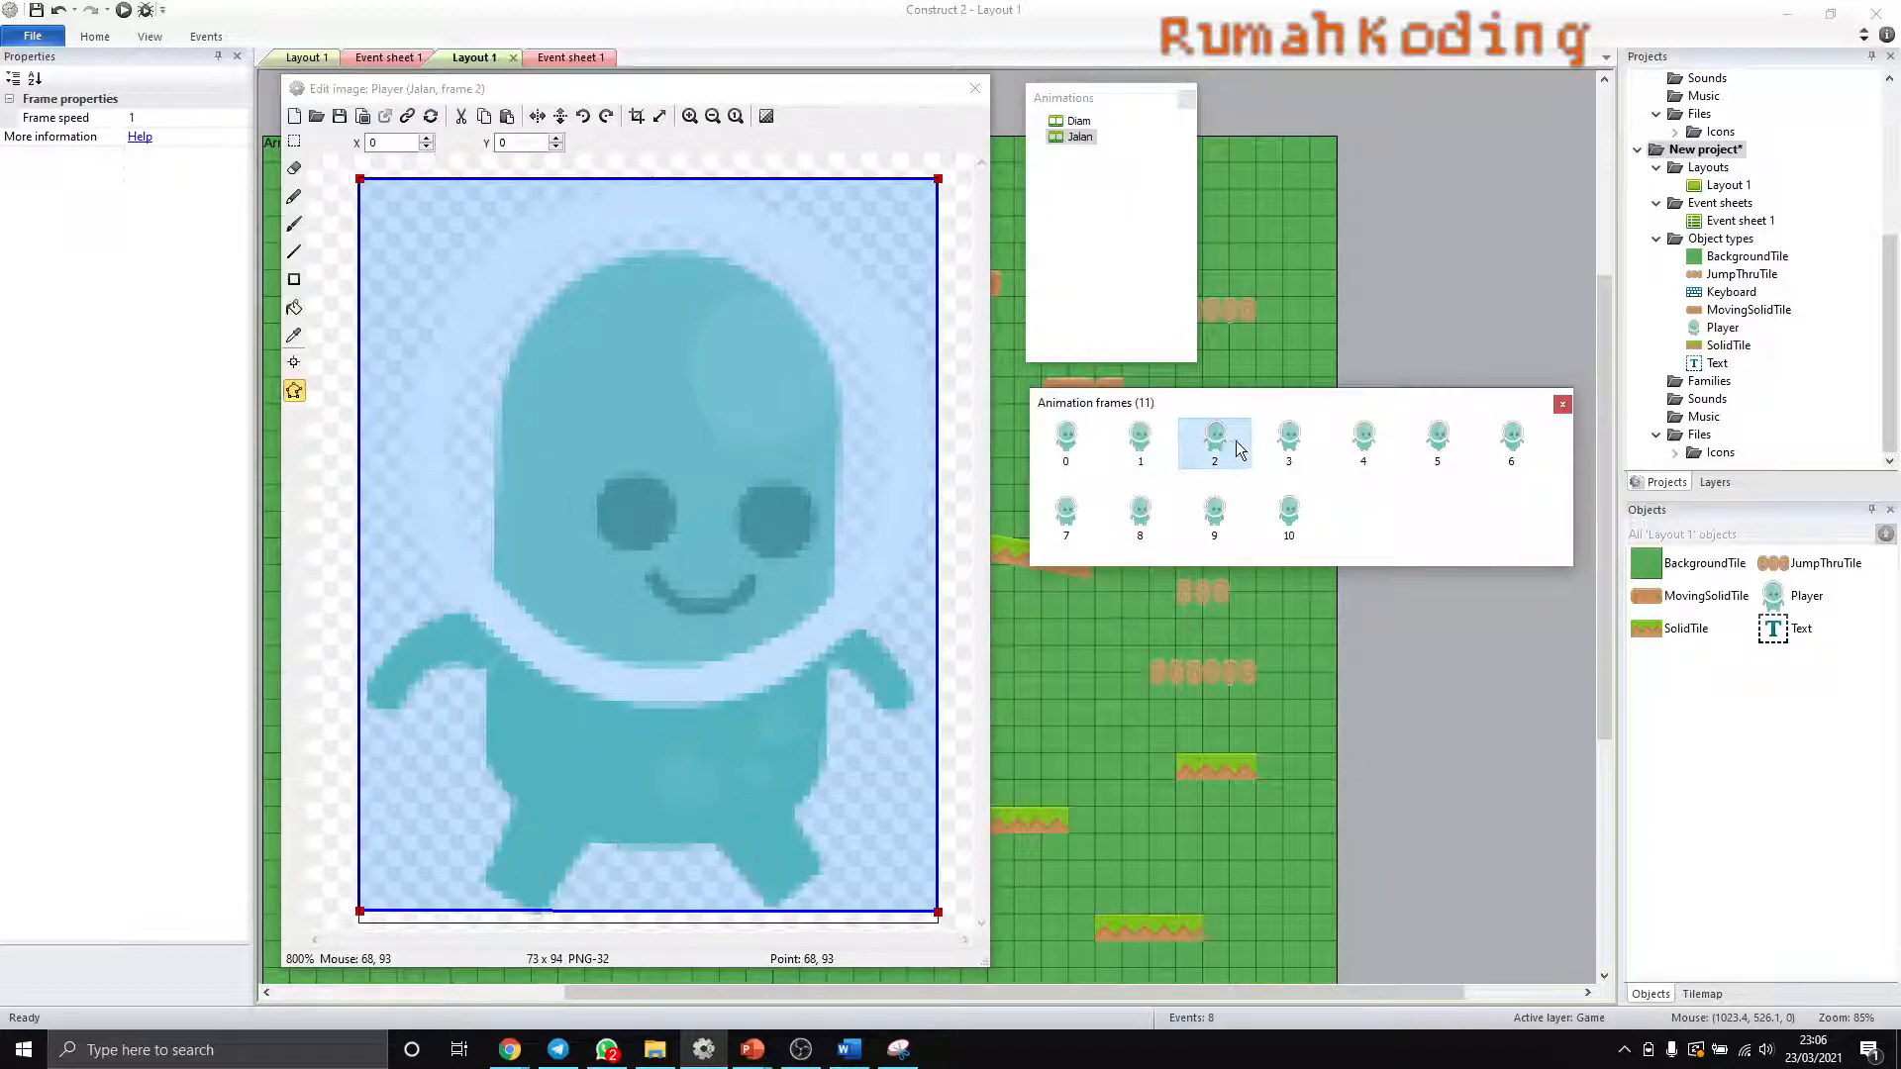
left_click(1291, 443)
left_click(1364, 448)
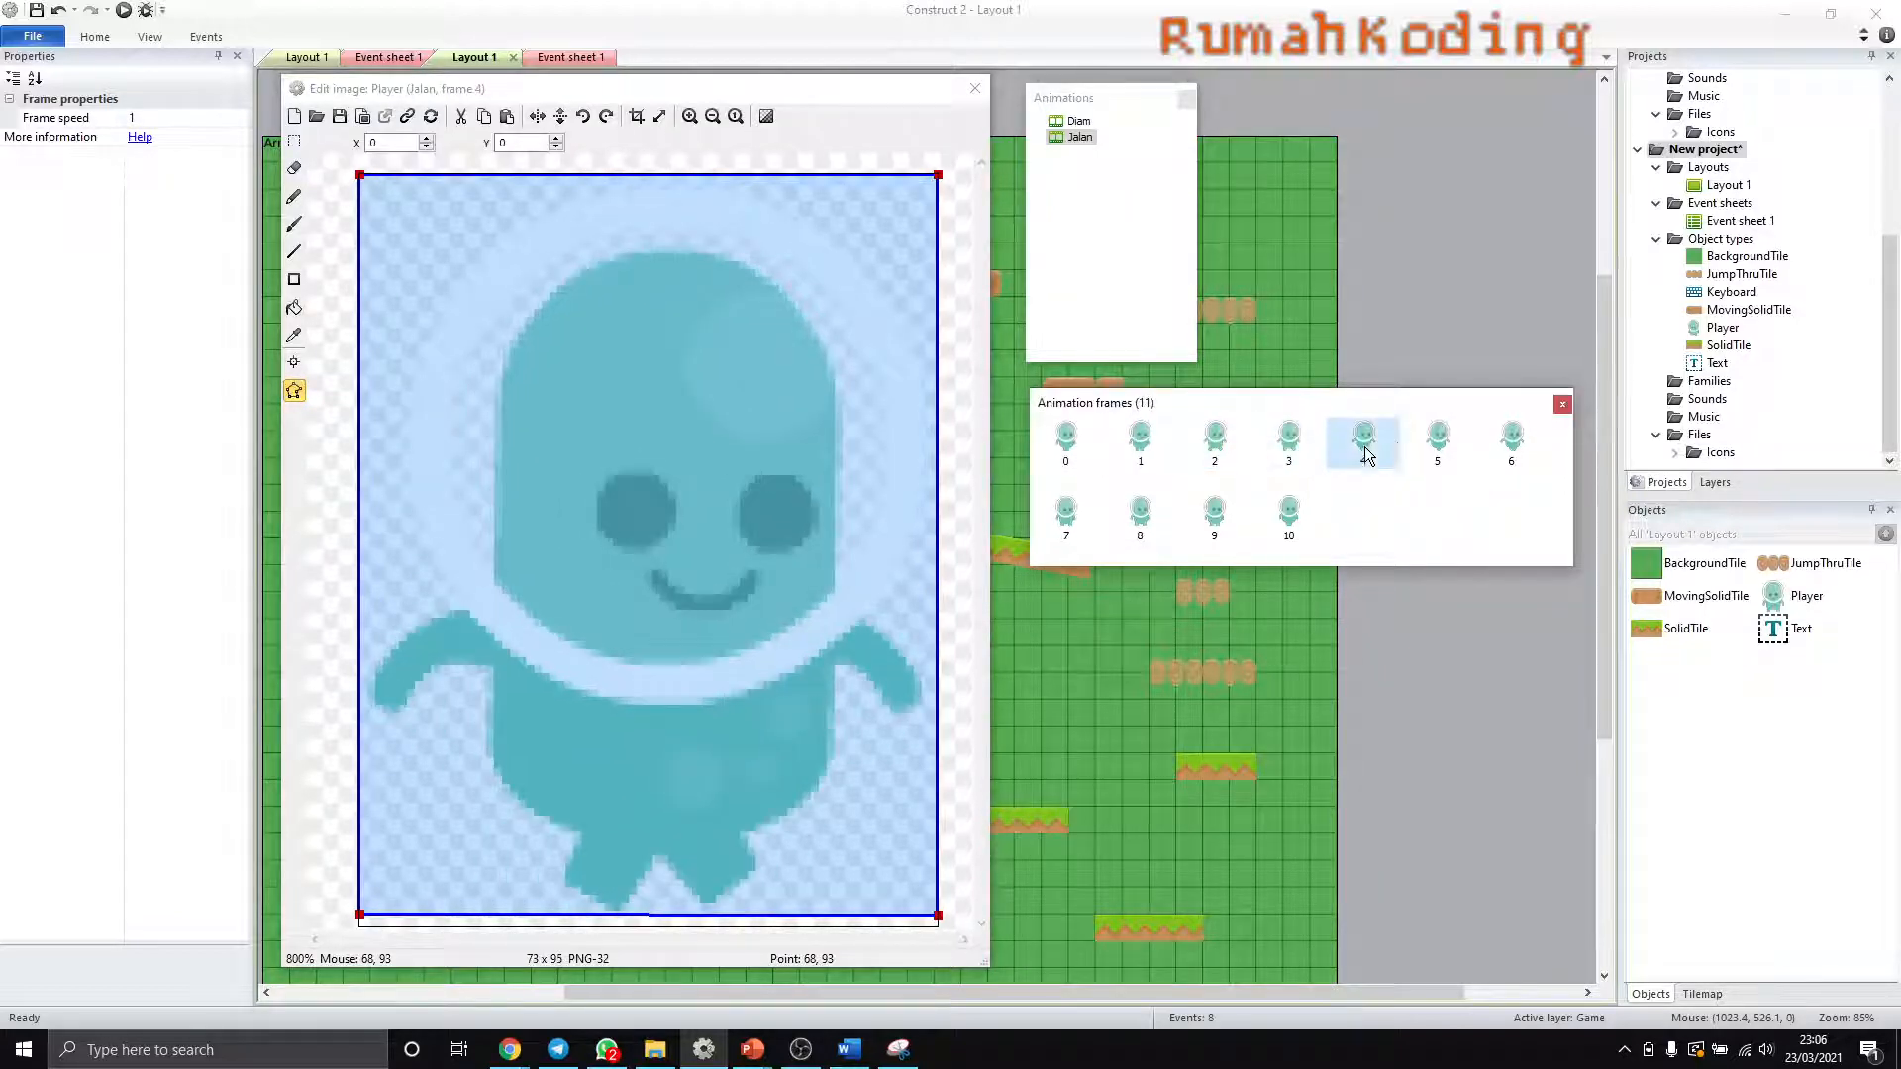
left_click(1441, 442)
left_click(1512, 442)
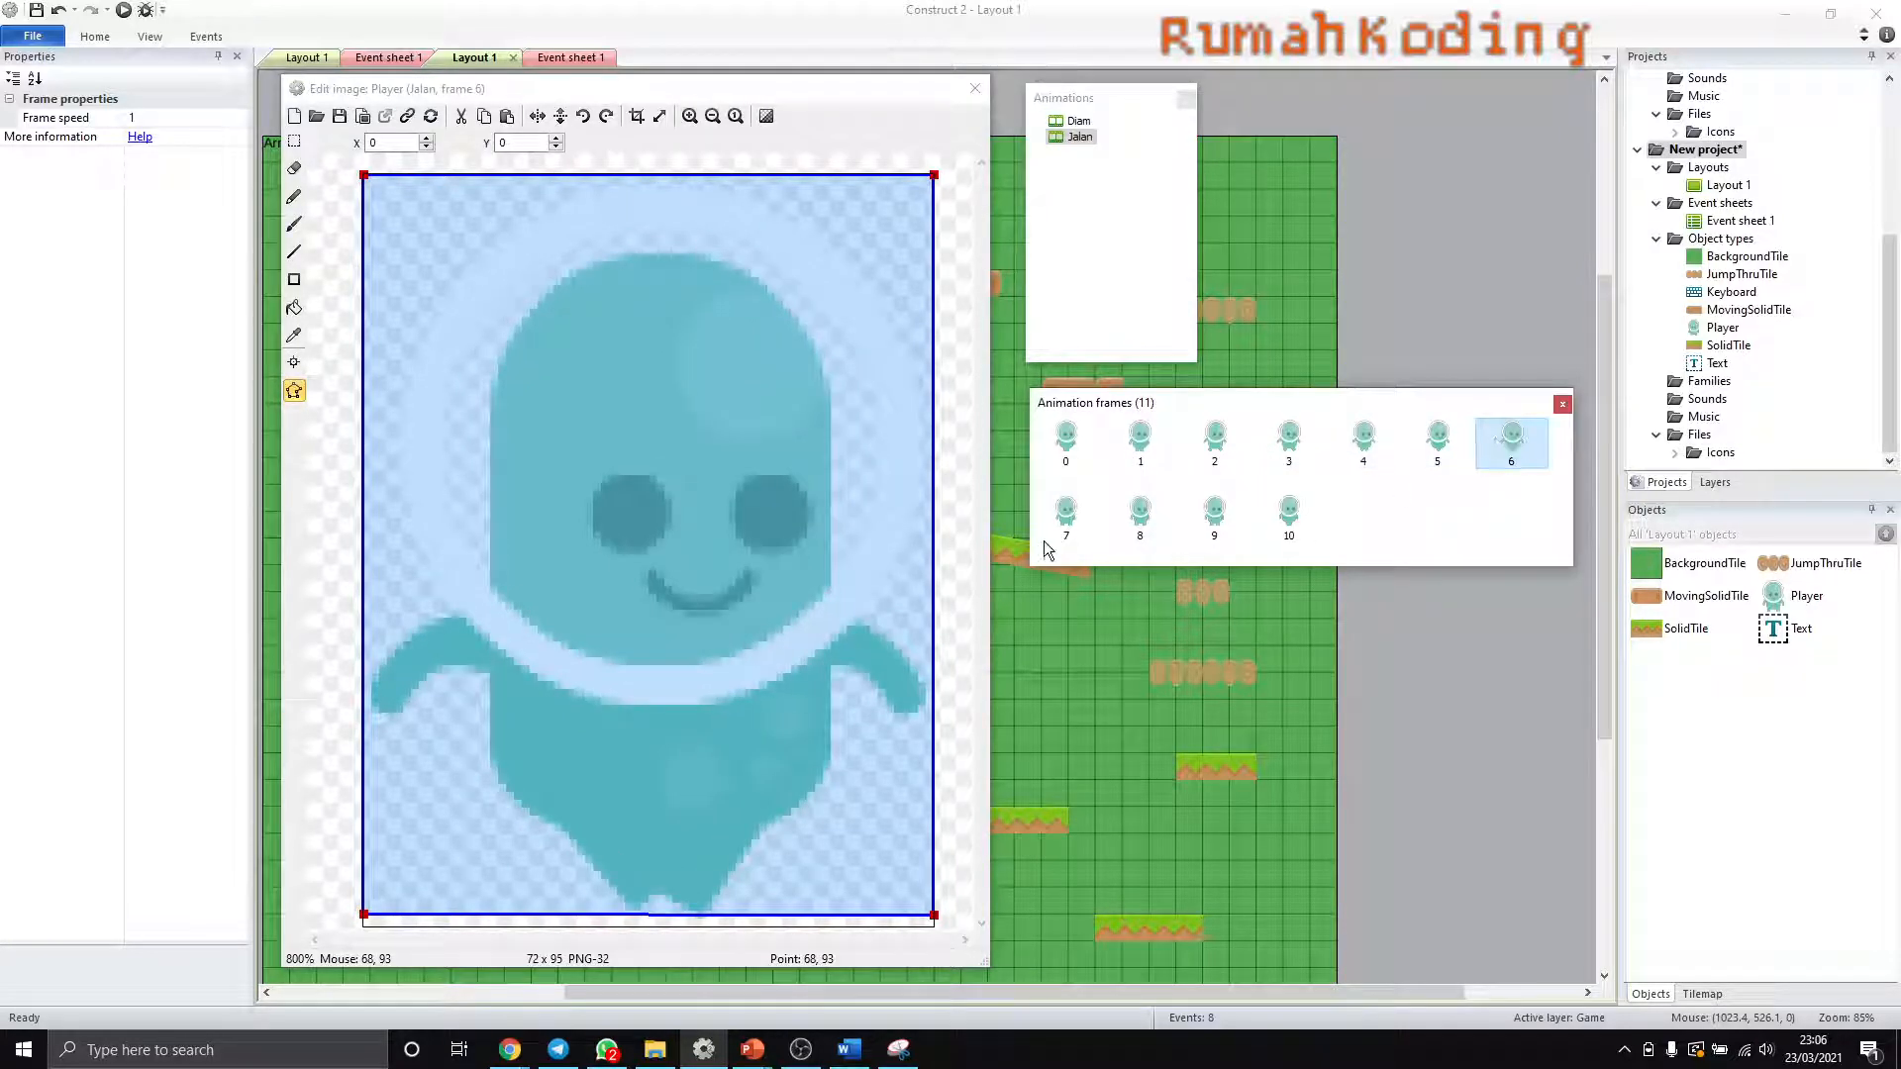
left_click(1065, 519)
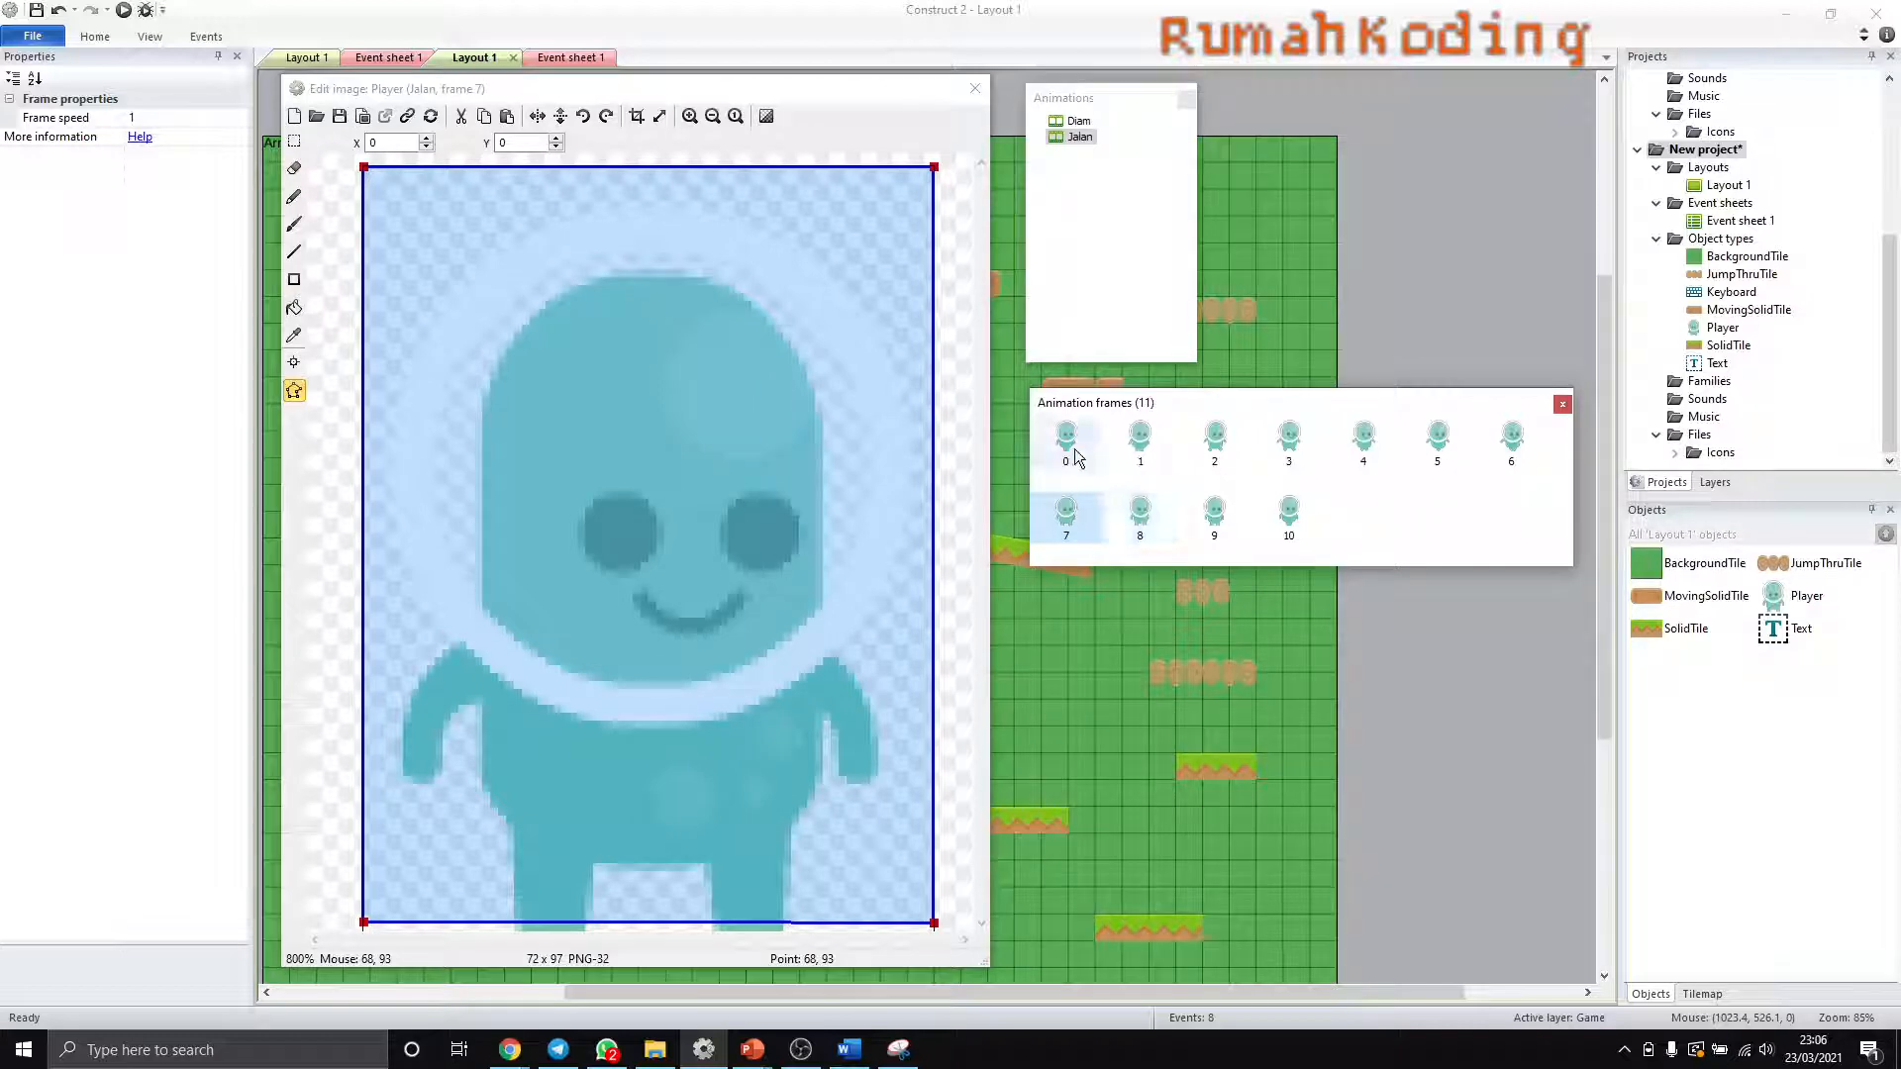
left_click(1141, 515)
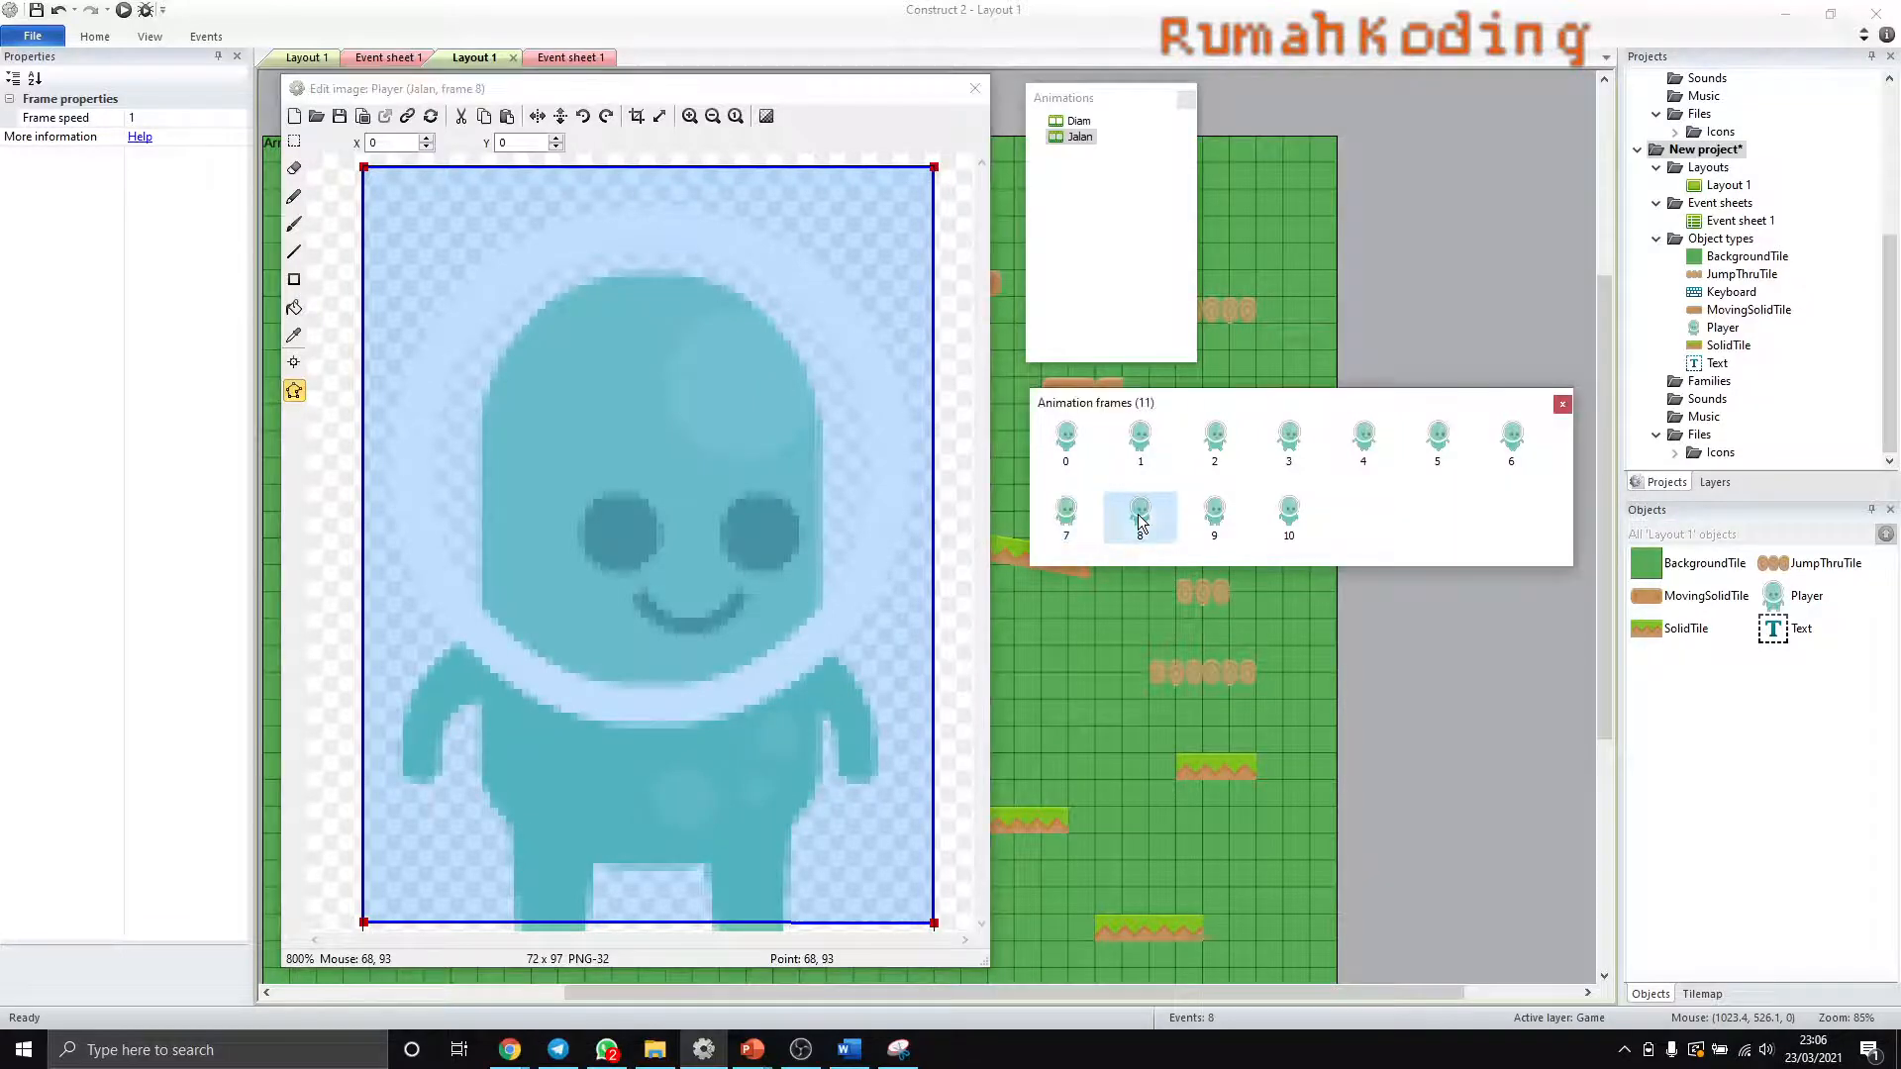
left_click(1282, 516)
- Try cropping Jalan frame 7 and undo the crop
left_click(1060, 525)
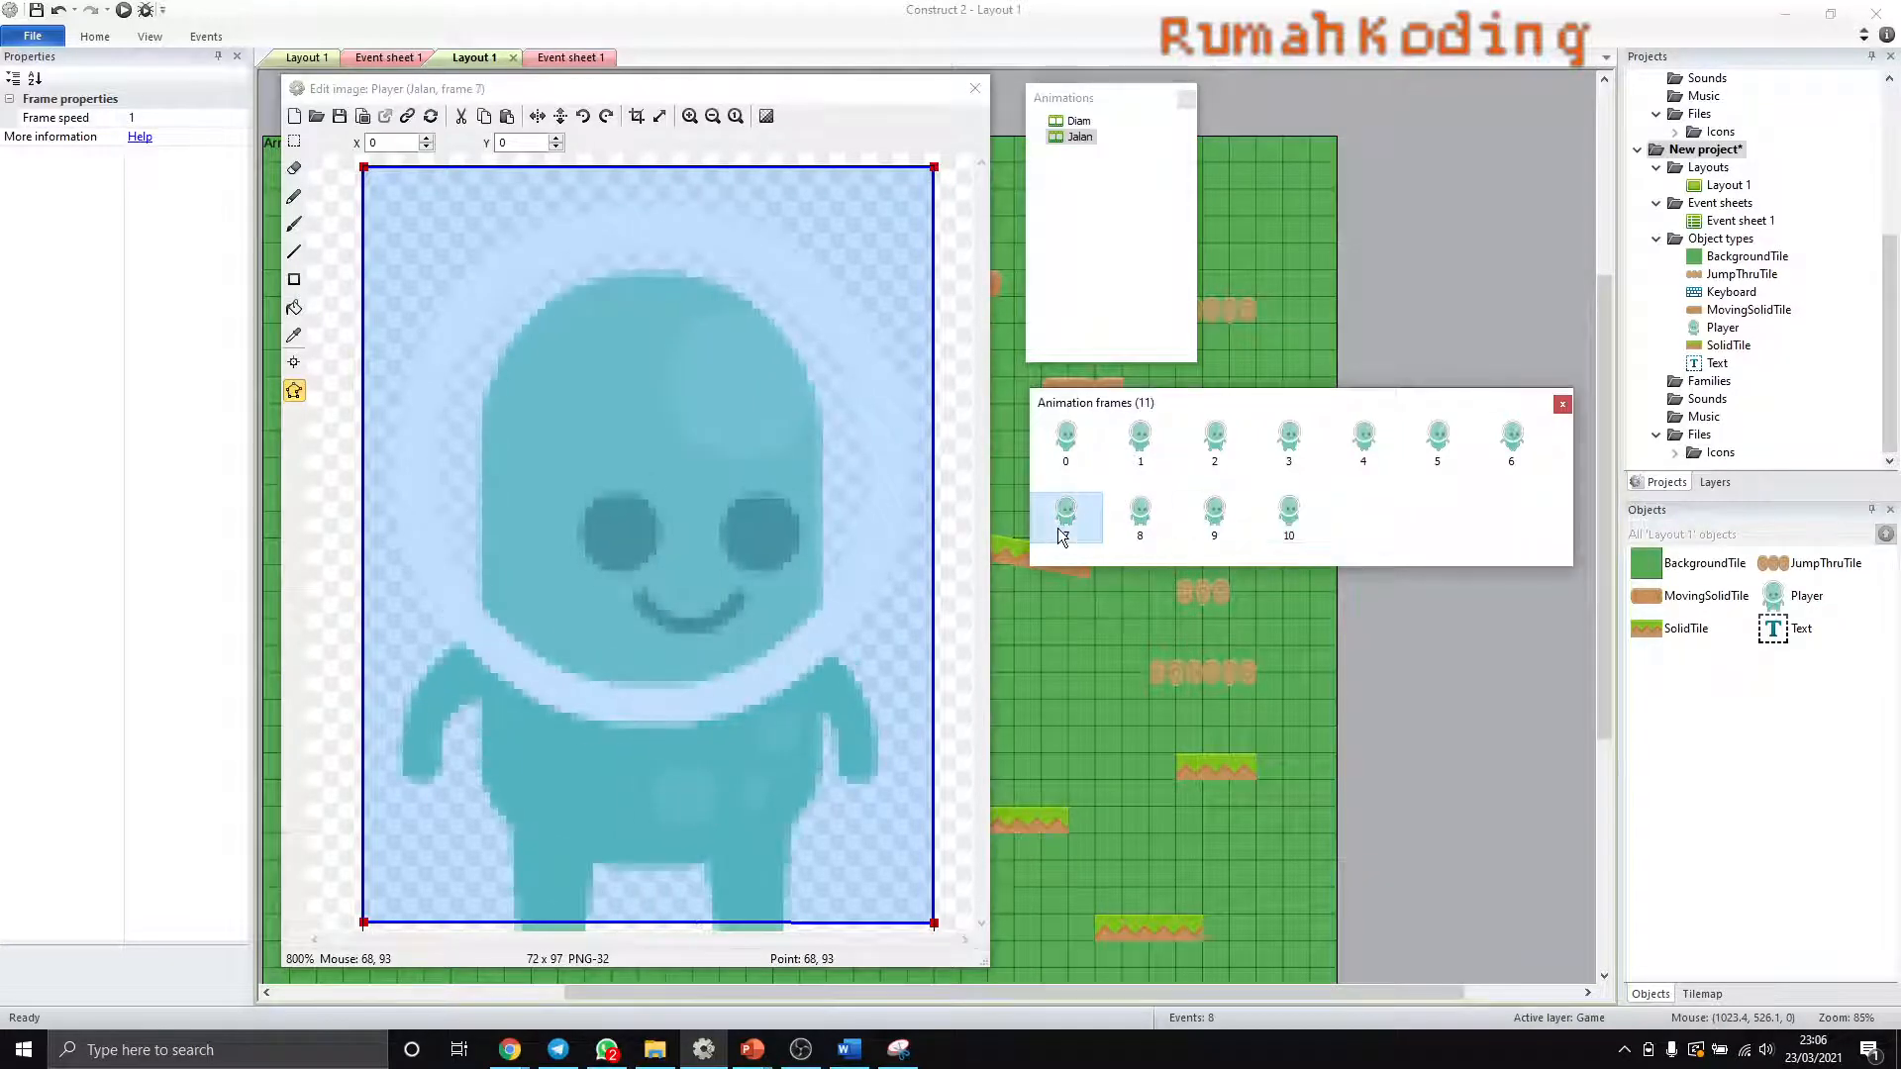
left_click(639, 117)
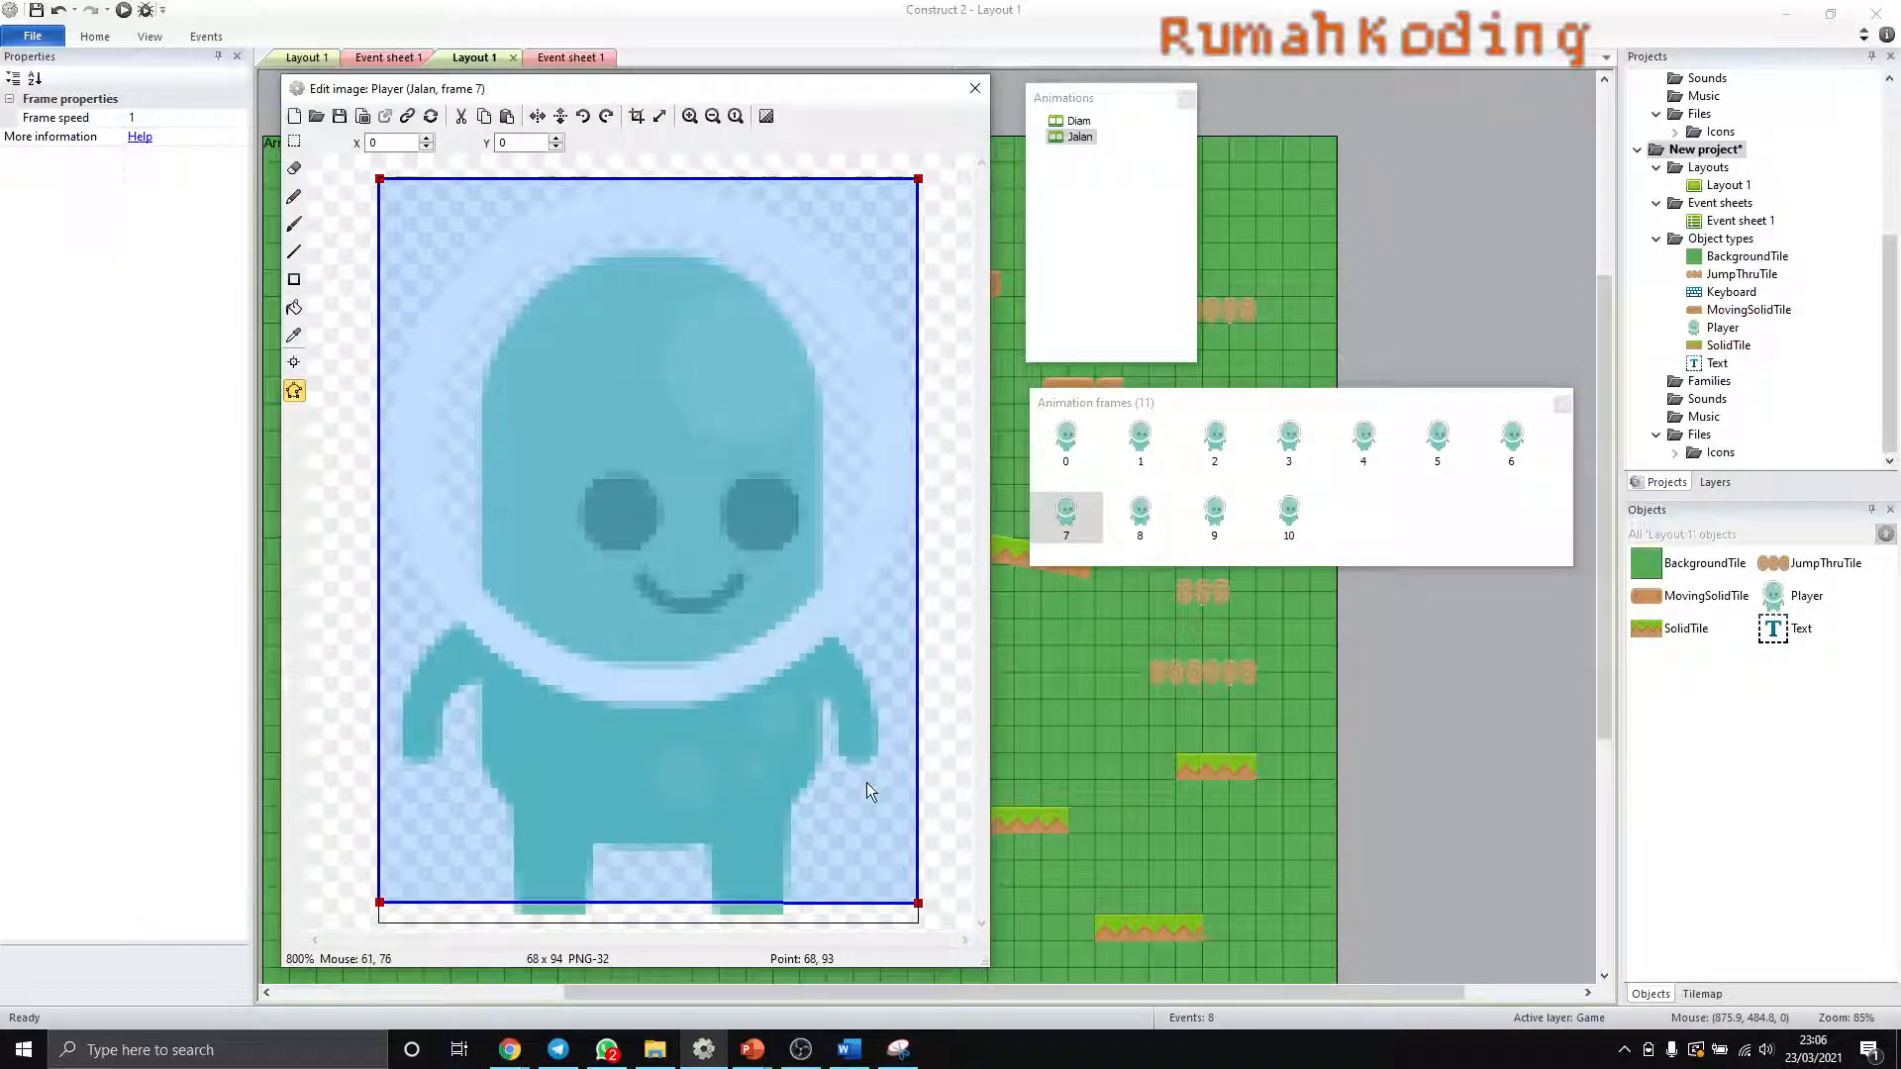
key("ctrl+z")
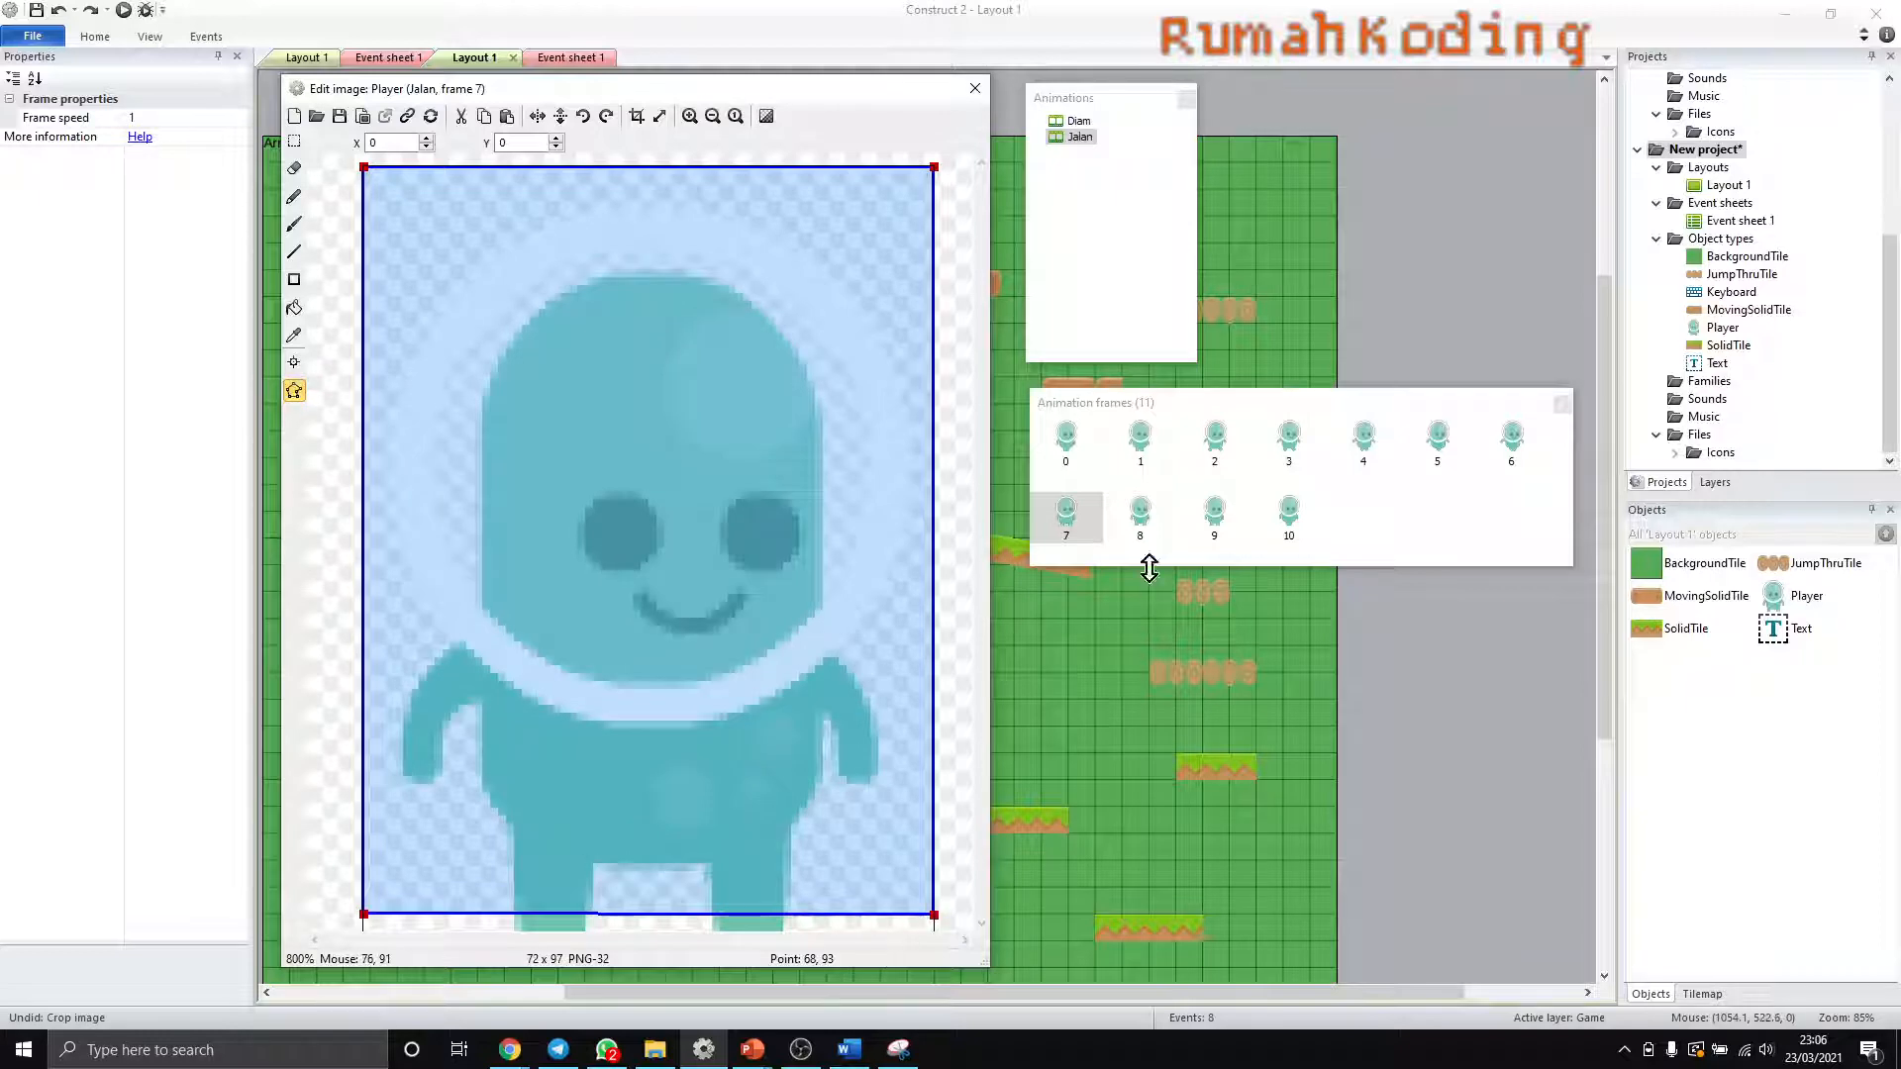
- Check the collision polygon on Jalan frames 8 and 9, and close the image editor
left_click(1140, 513)
left_click(1215, 513)
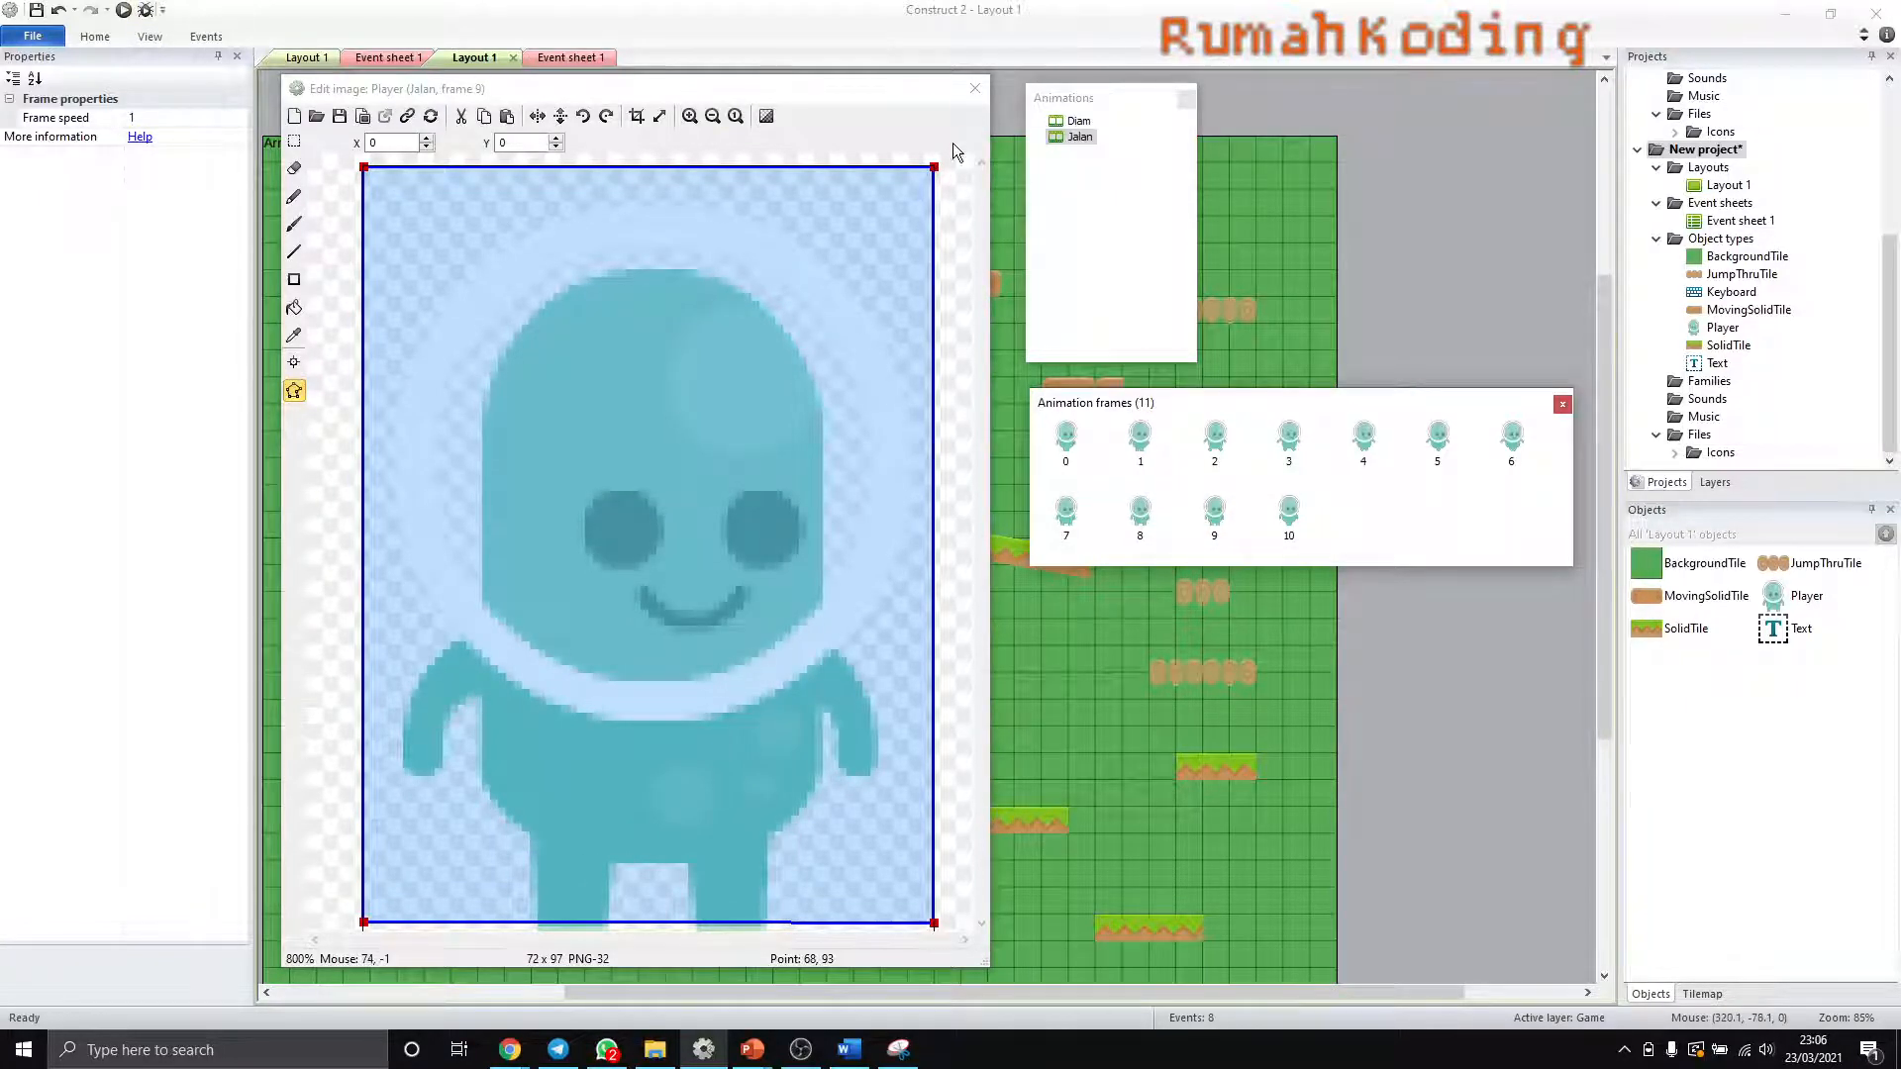
left_click(974, 91)
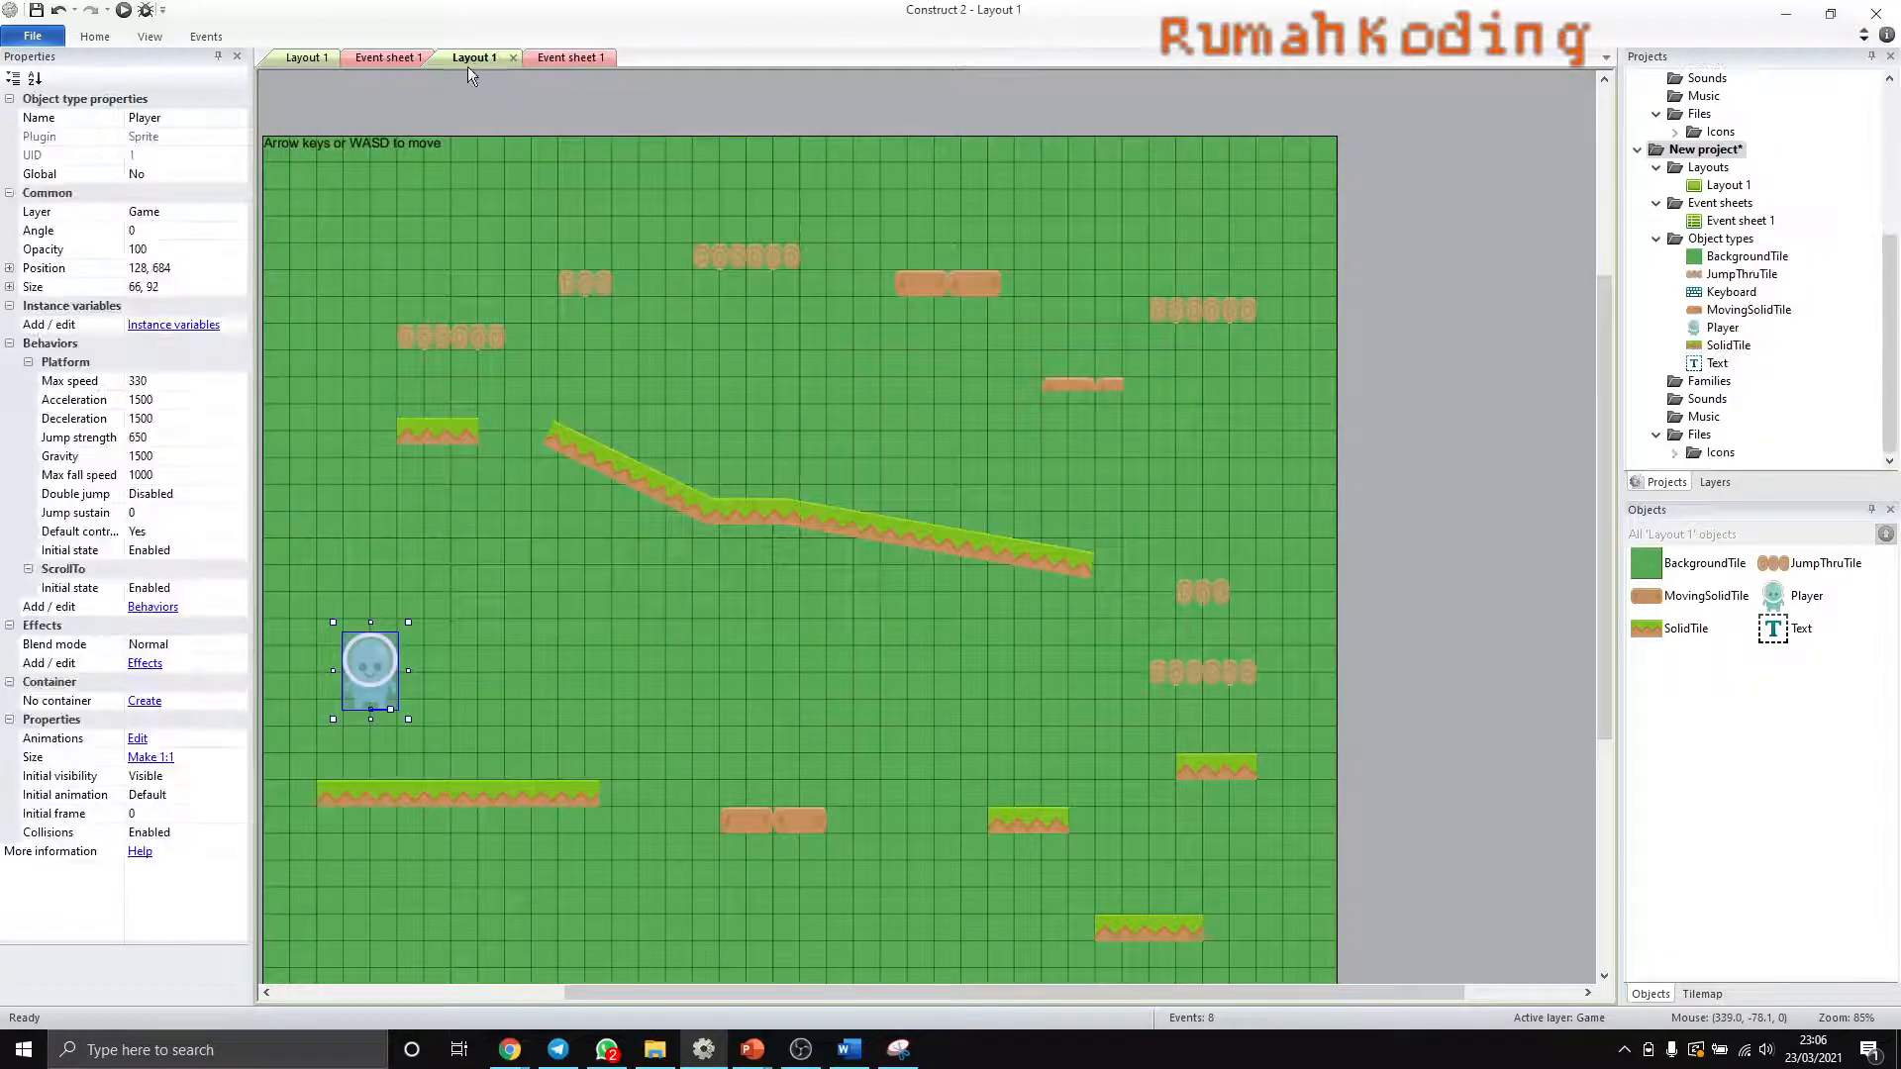
- In the event sheet, add a Player action to the Left arrow or A event that sets the animation to "Jalan" from the beginning
left_click(550, 56)
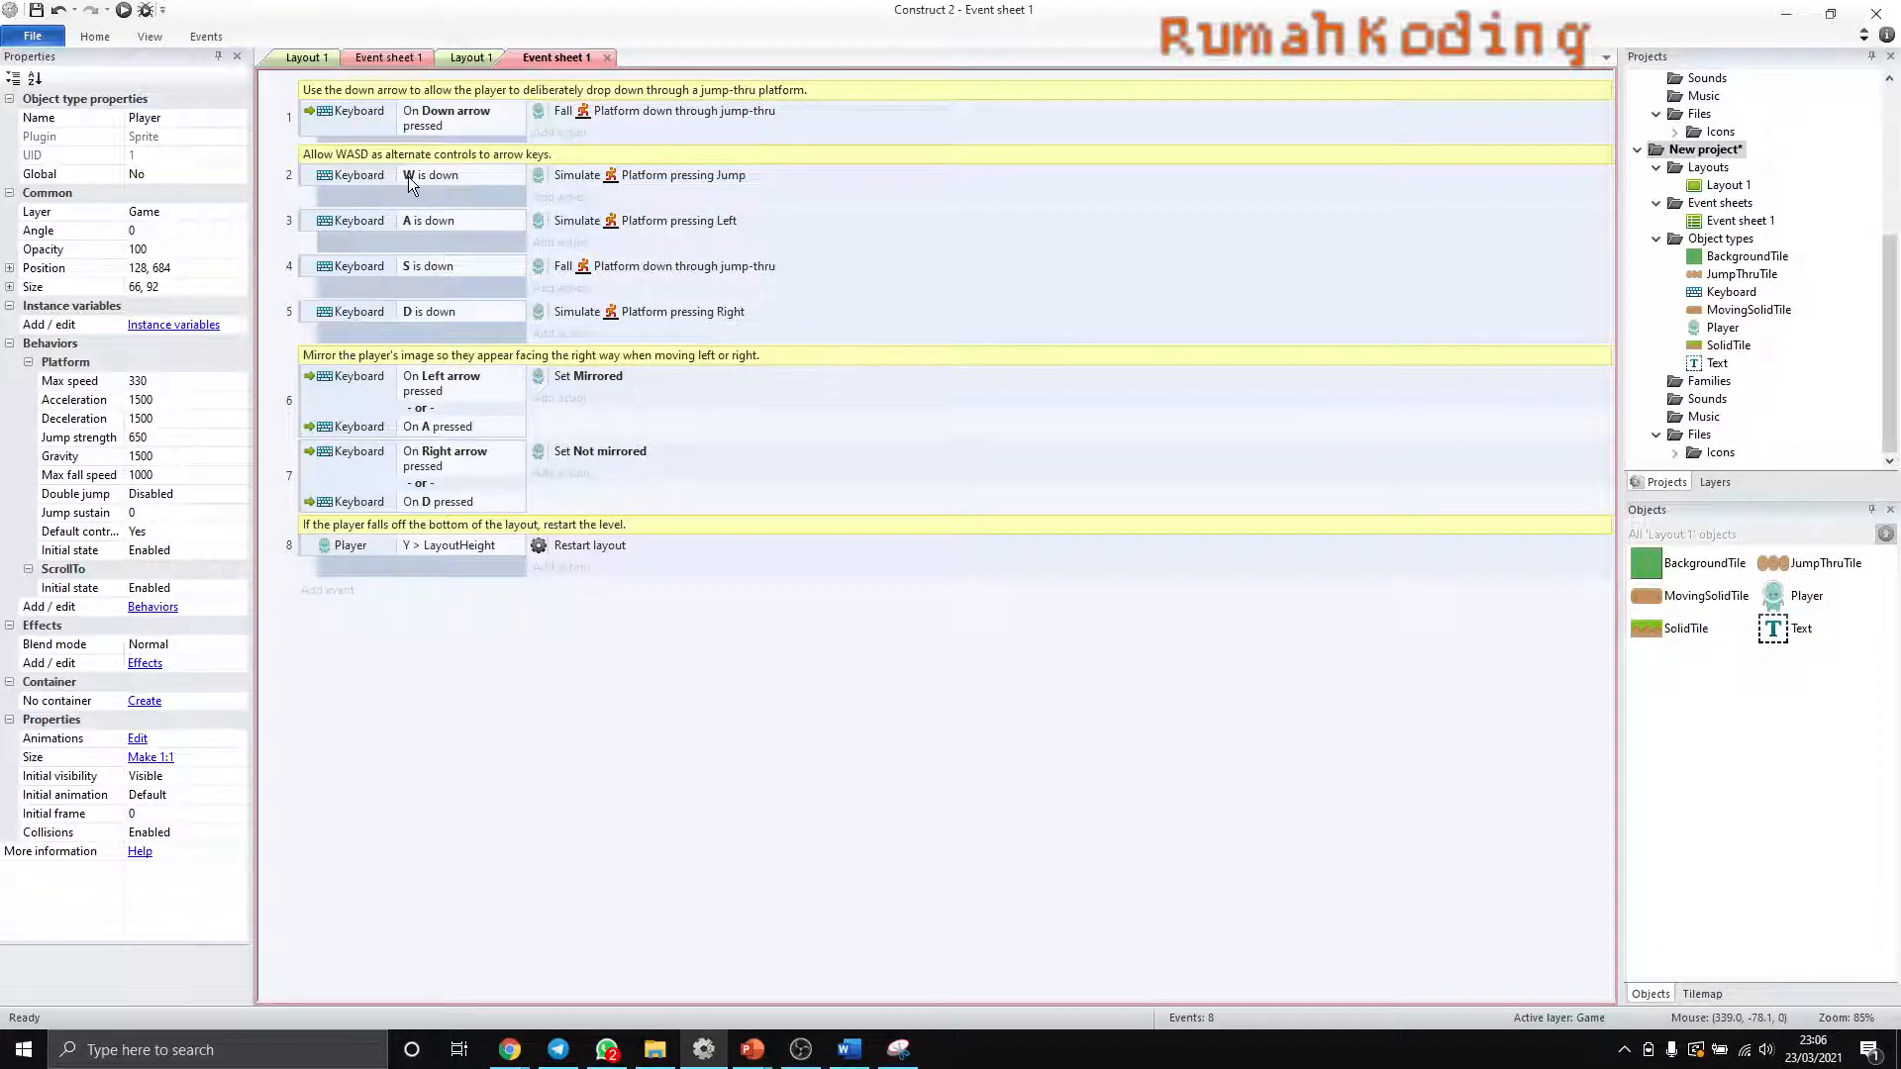
left_click(408, 220)
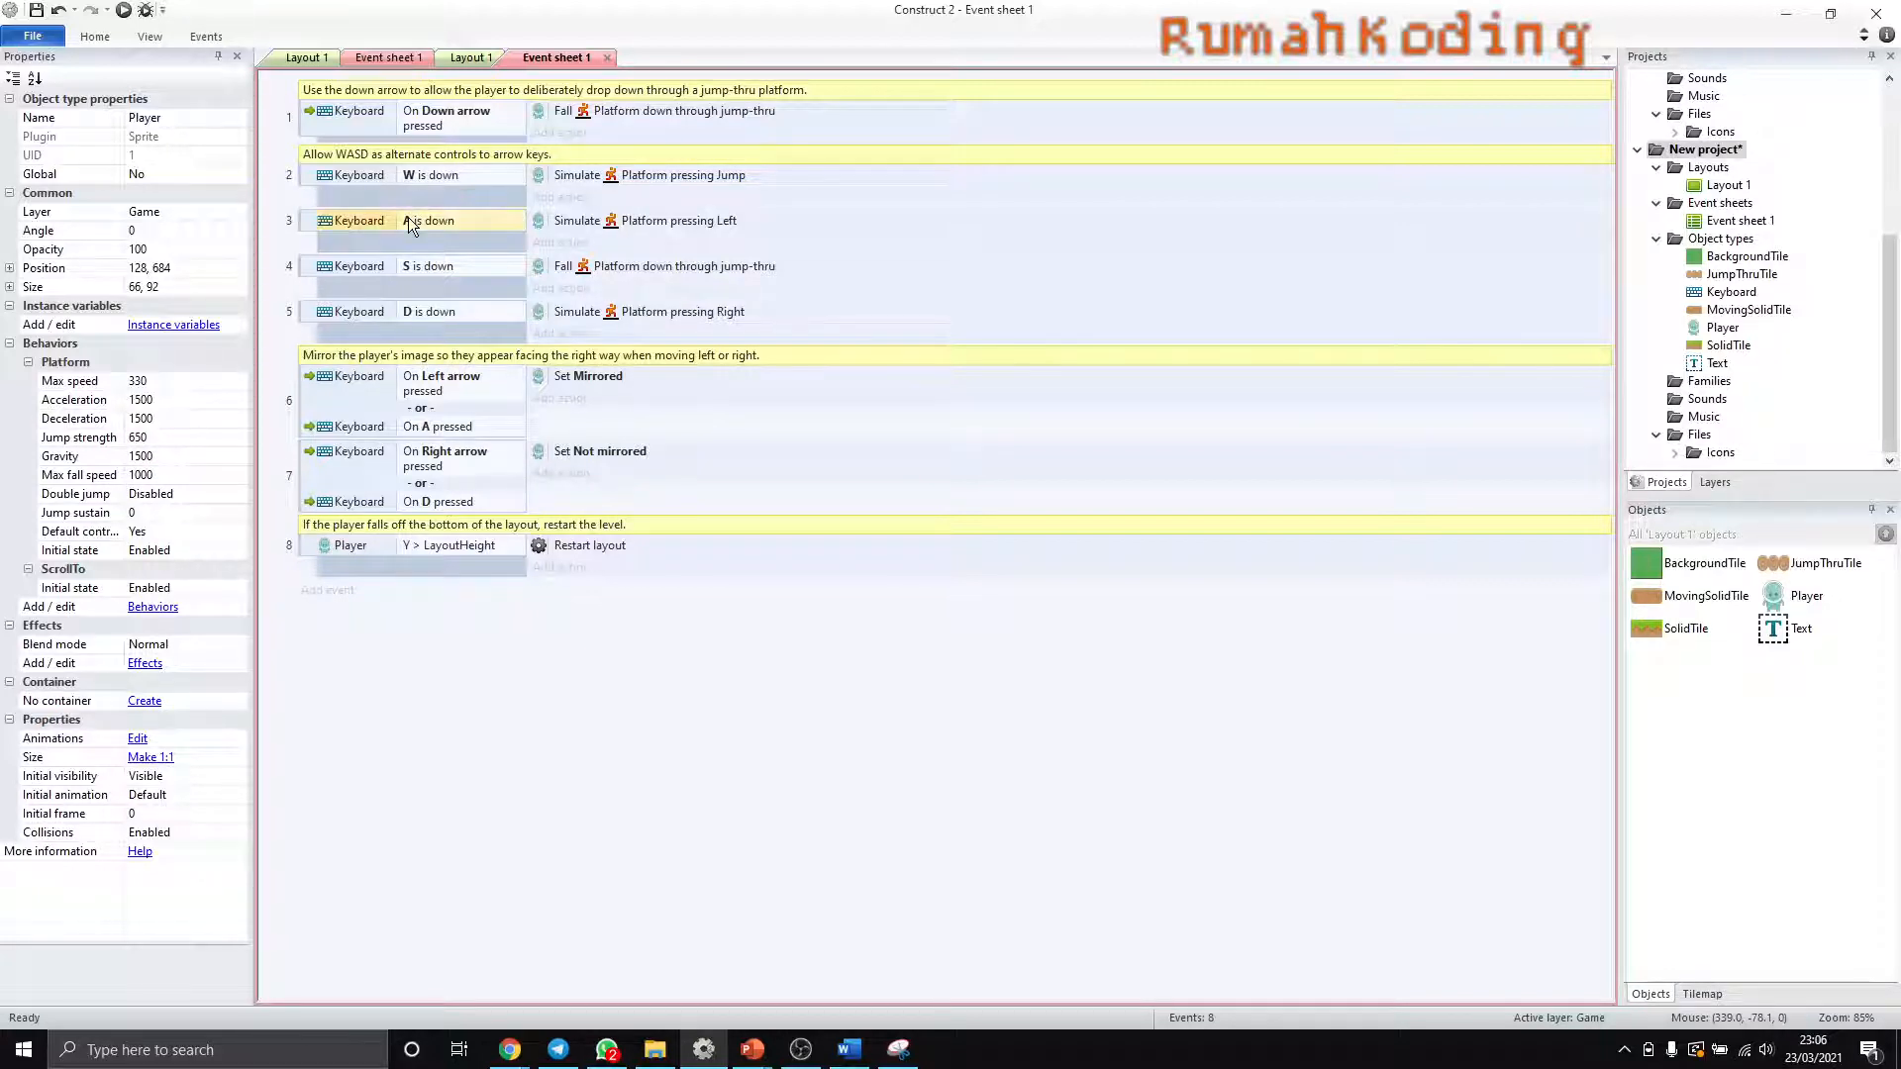
left_click(414, 314)
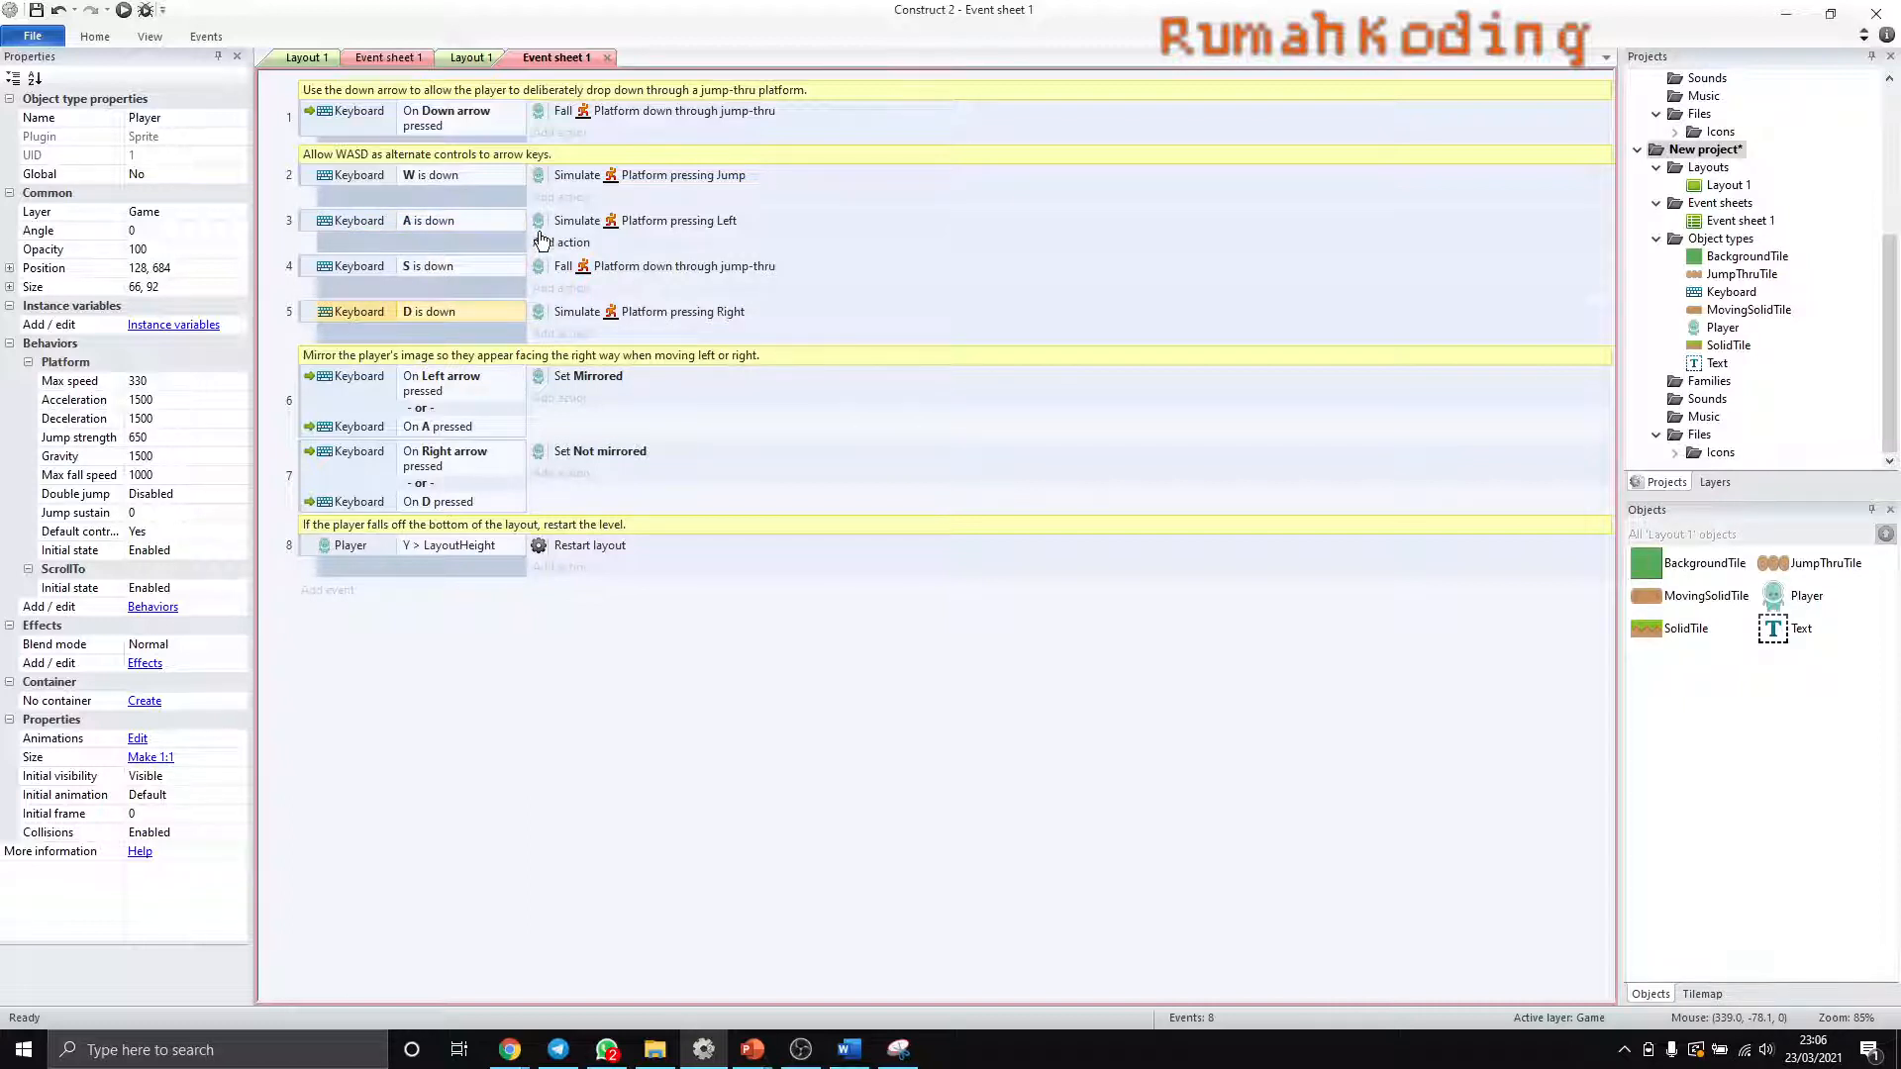
left_click(556, 399)
left_click(1081, 394)
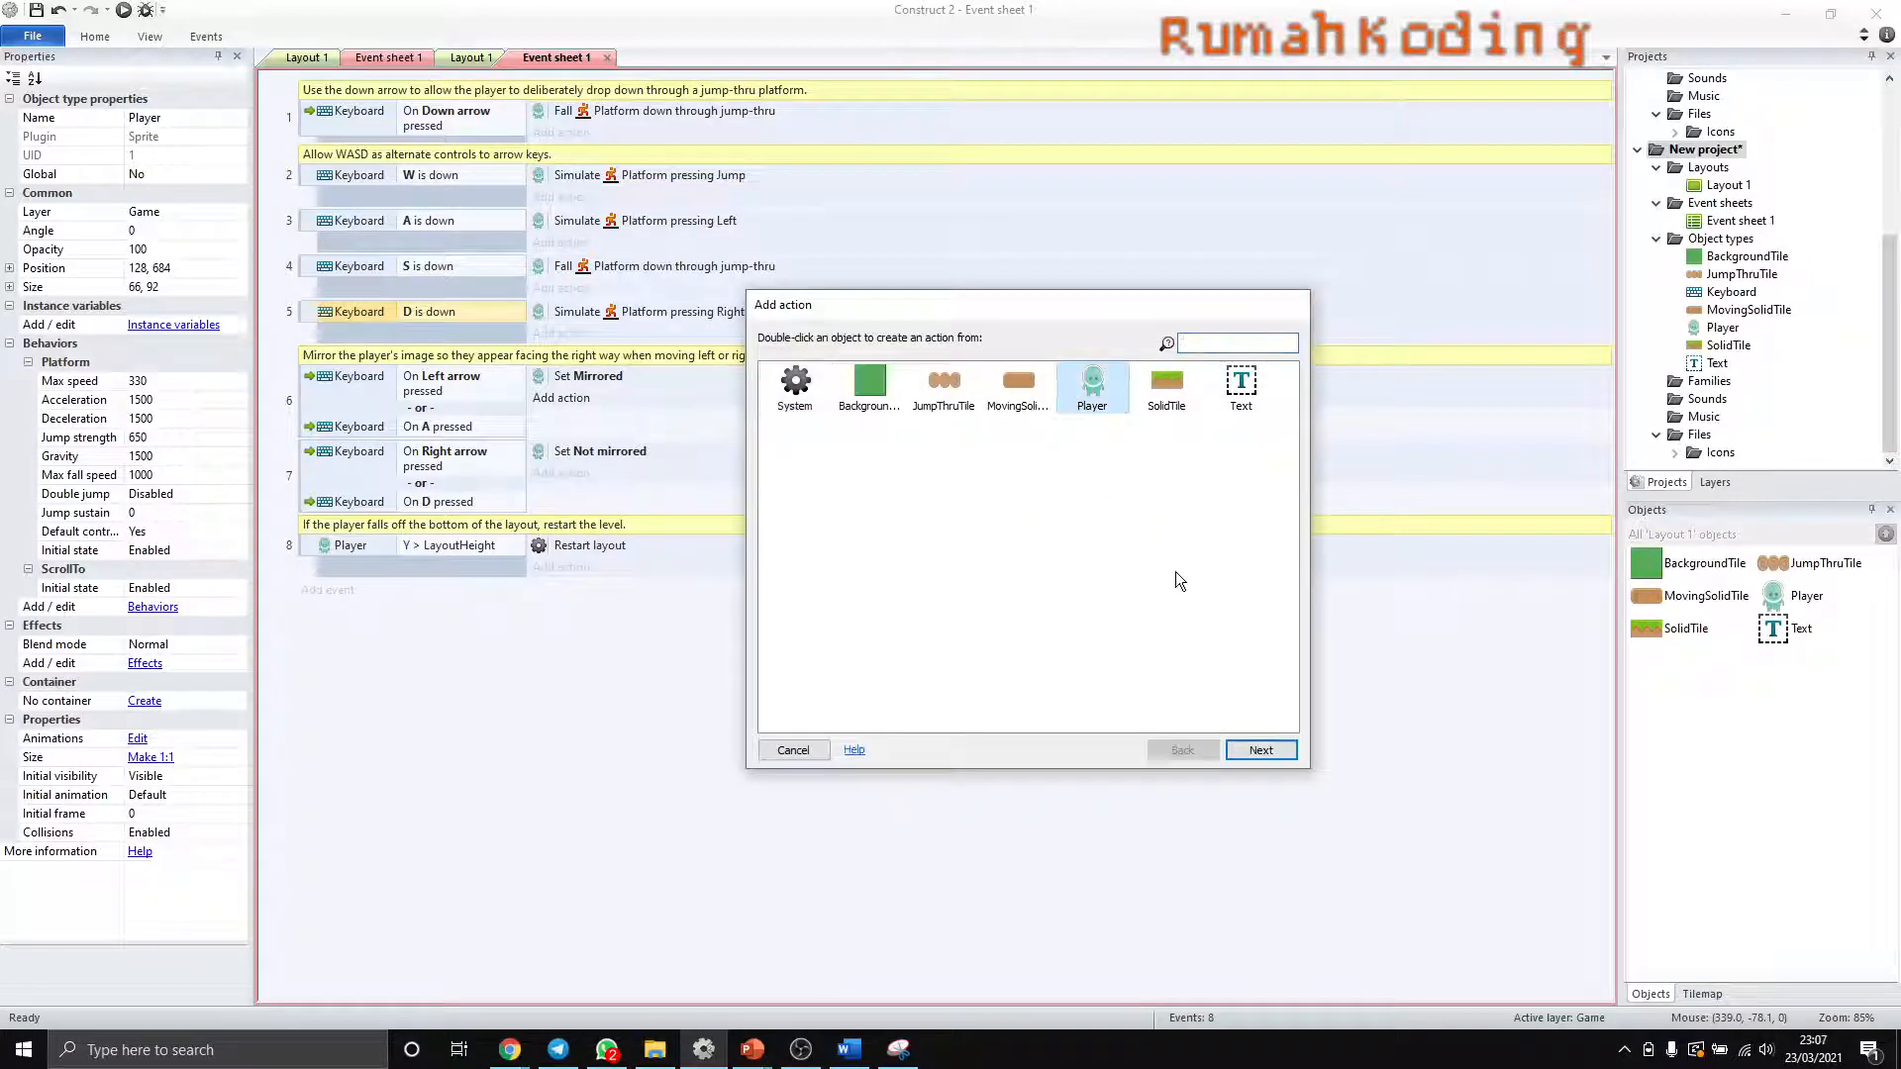
left_click(1260, 749)
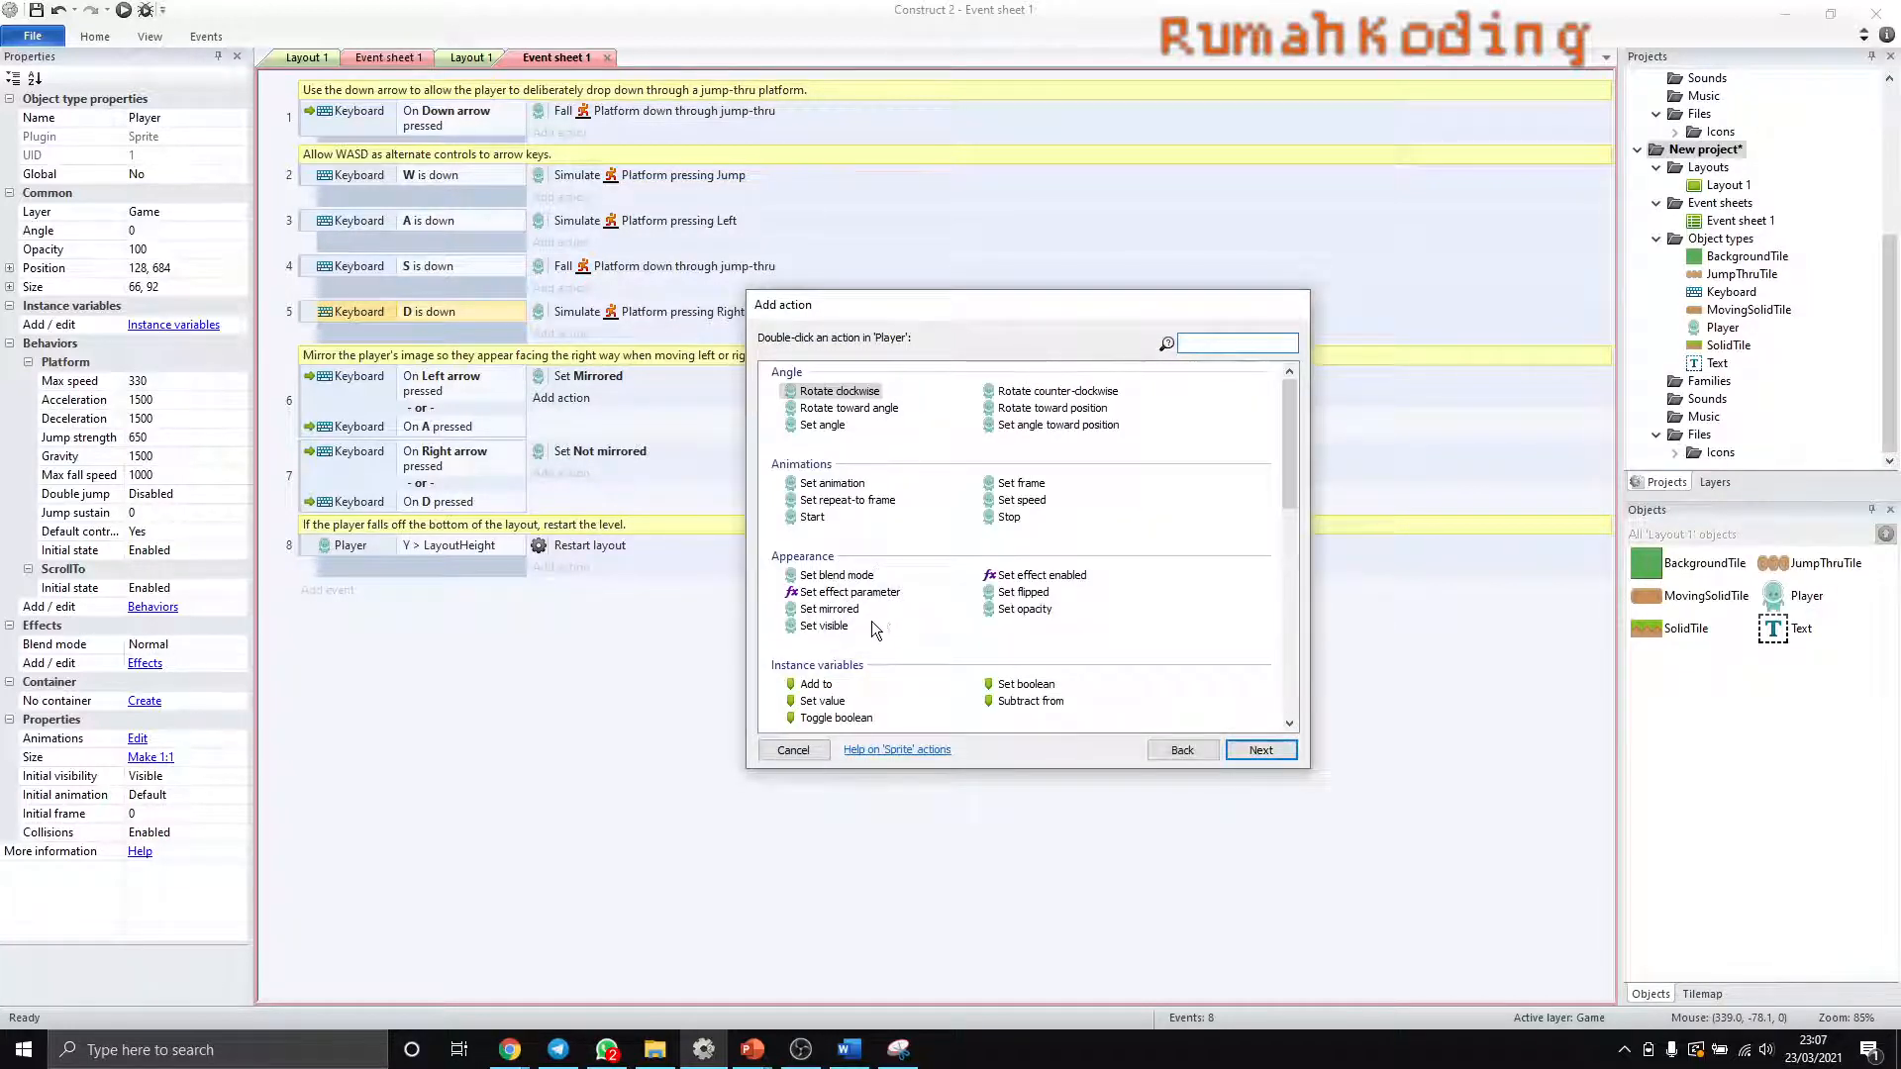
scroll(875, 631, "down", 5)
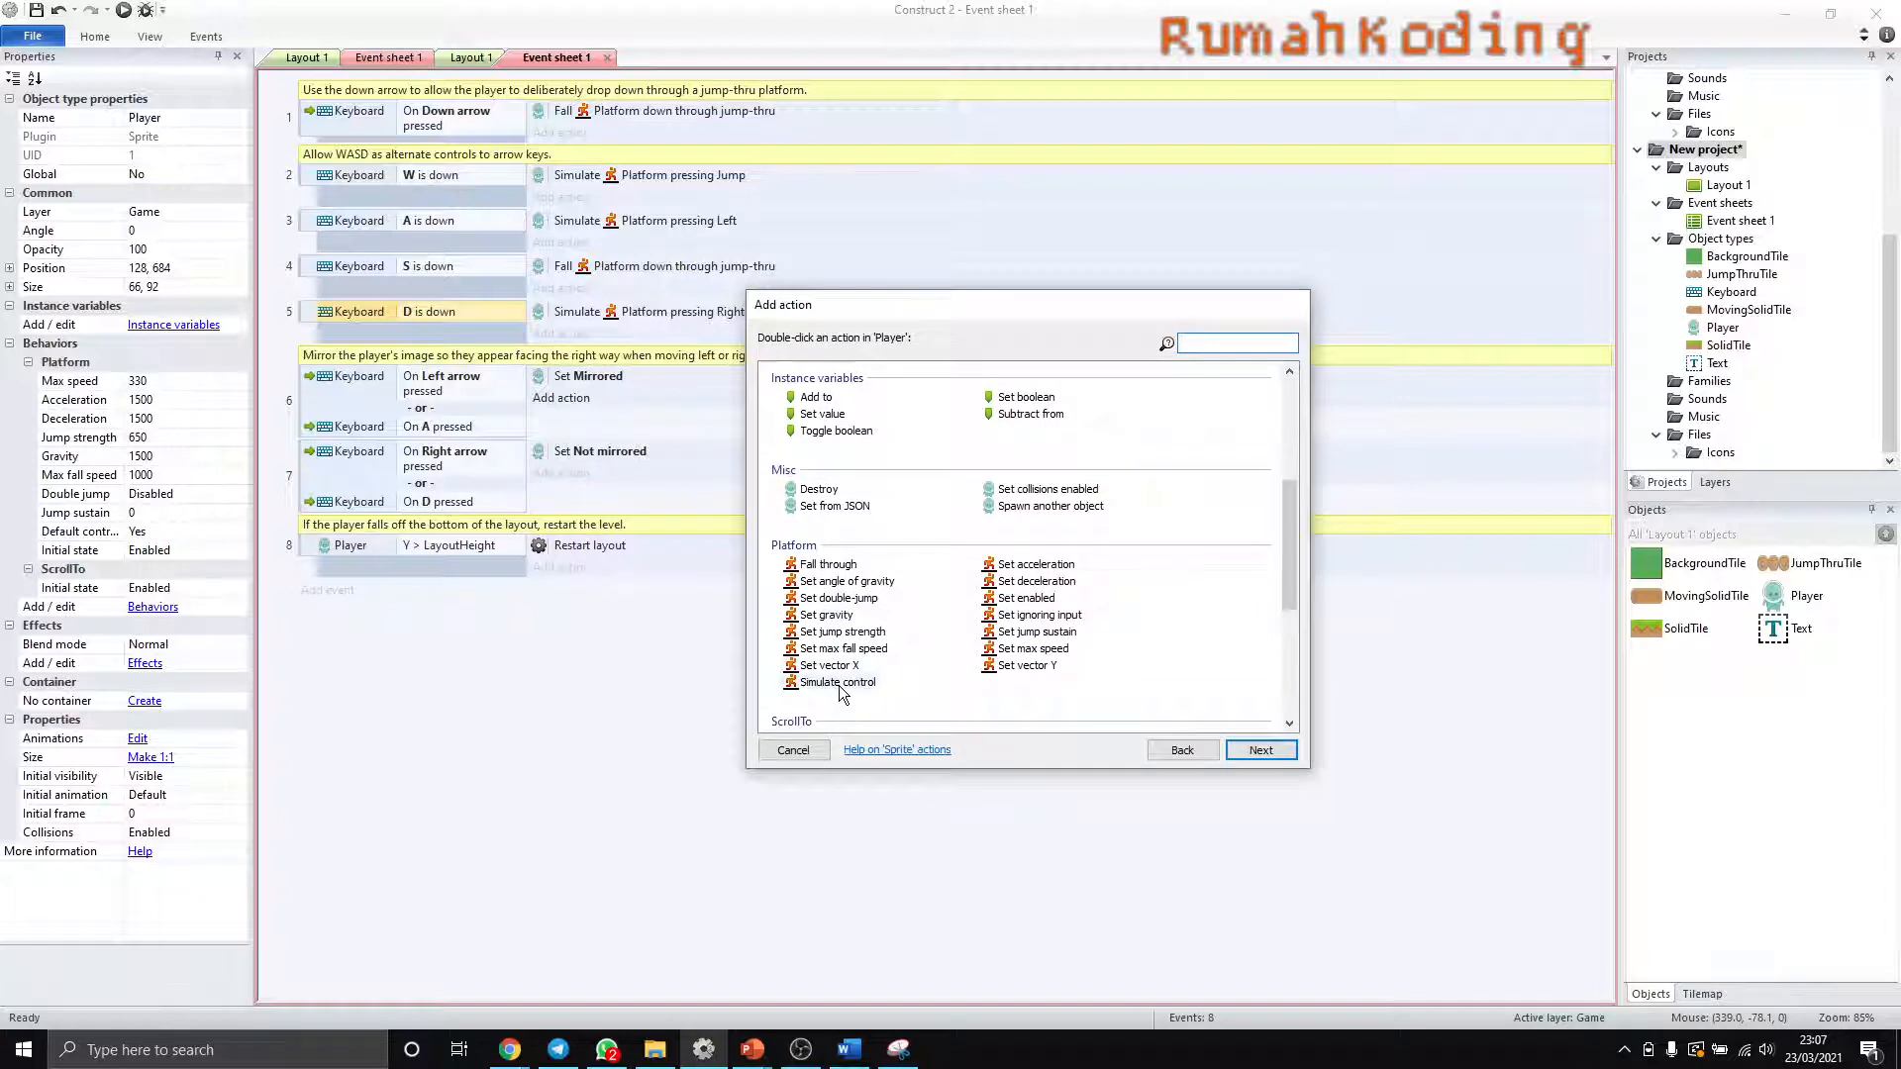
scroll(839, 693, "up", 4)
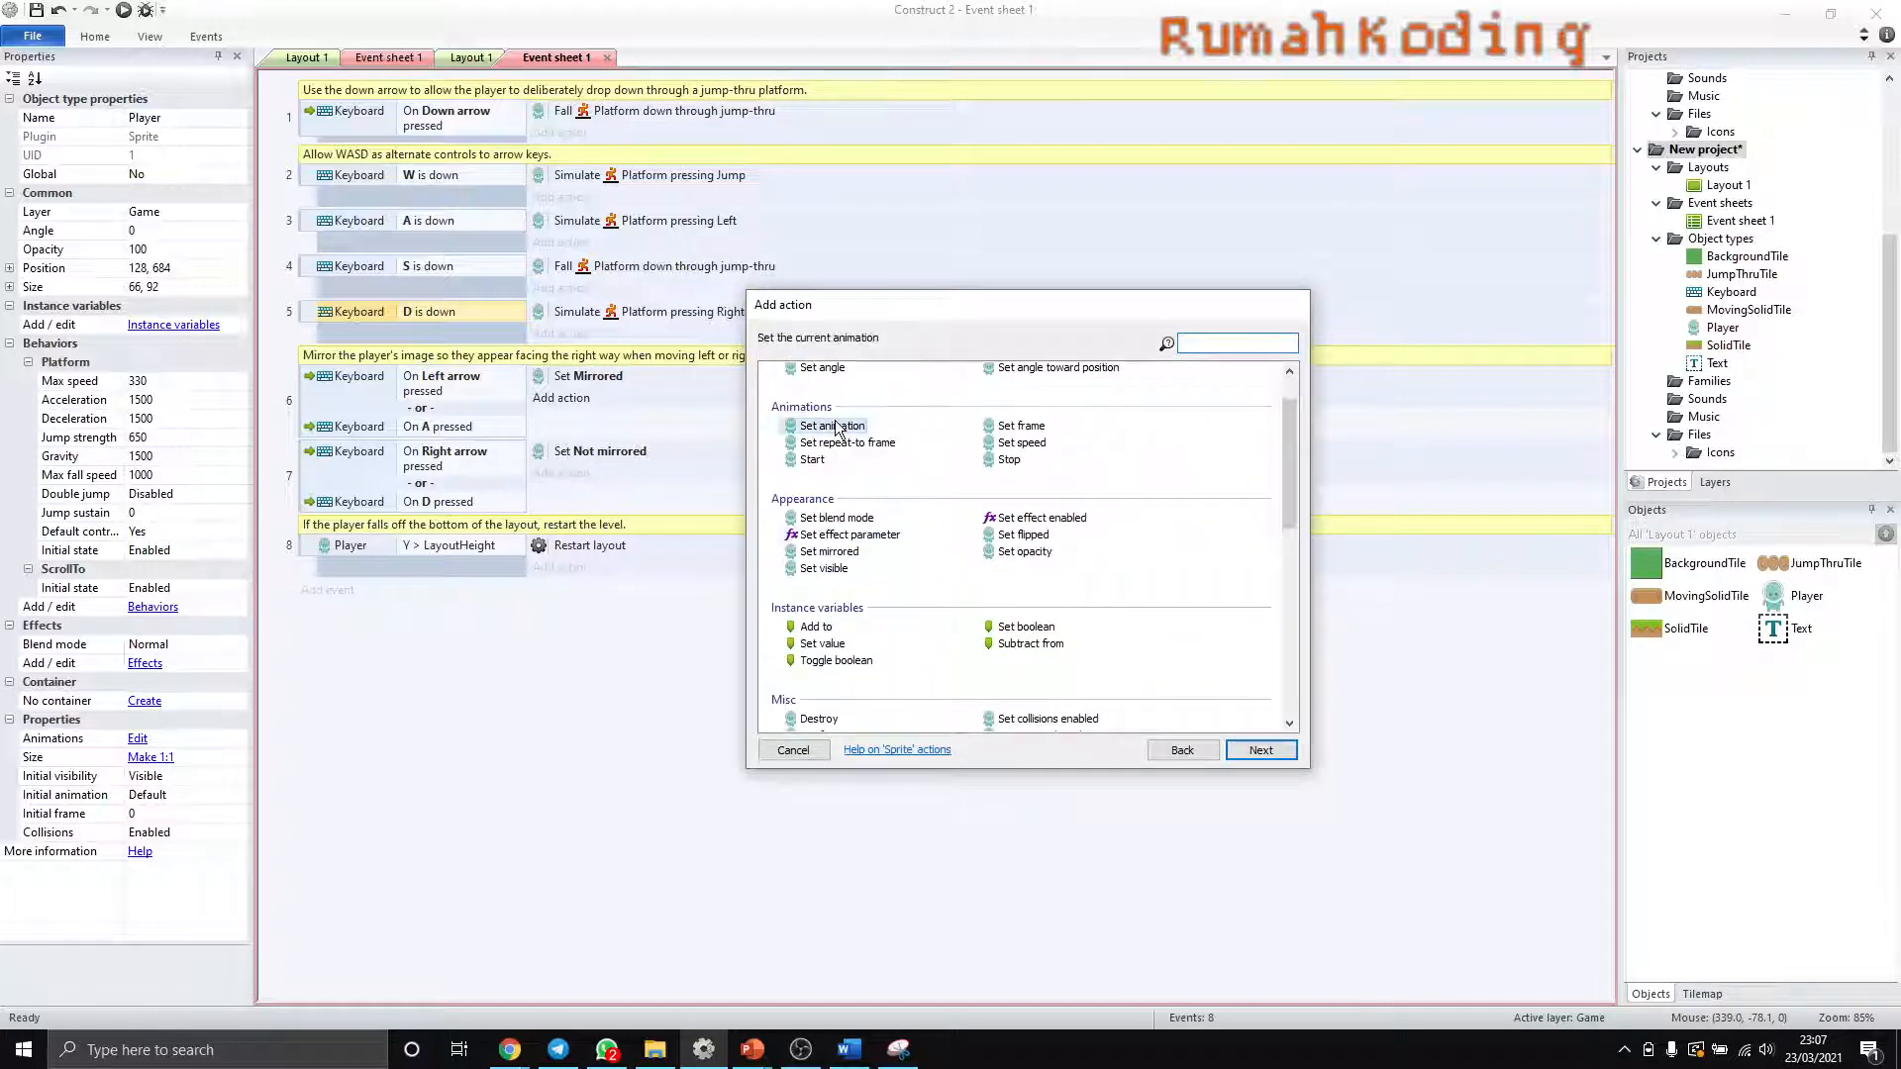
double_click(834, 426)
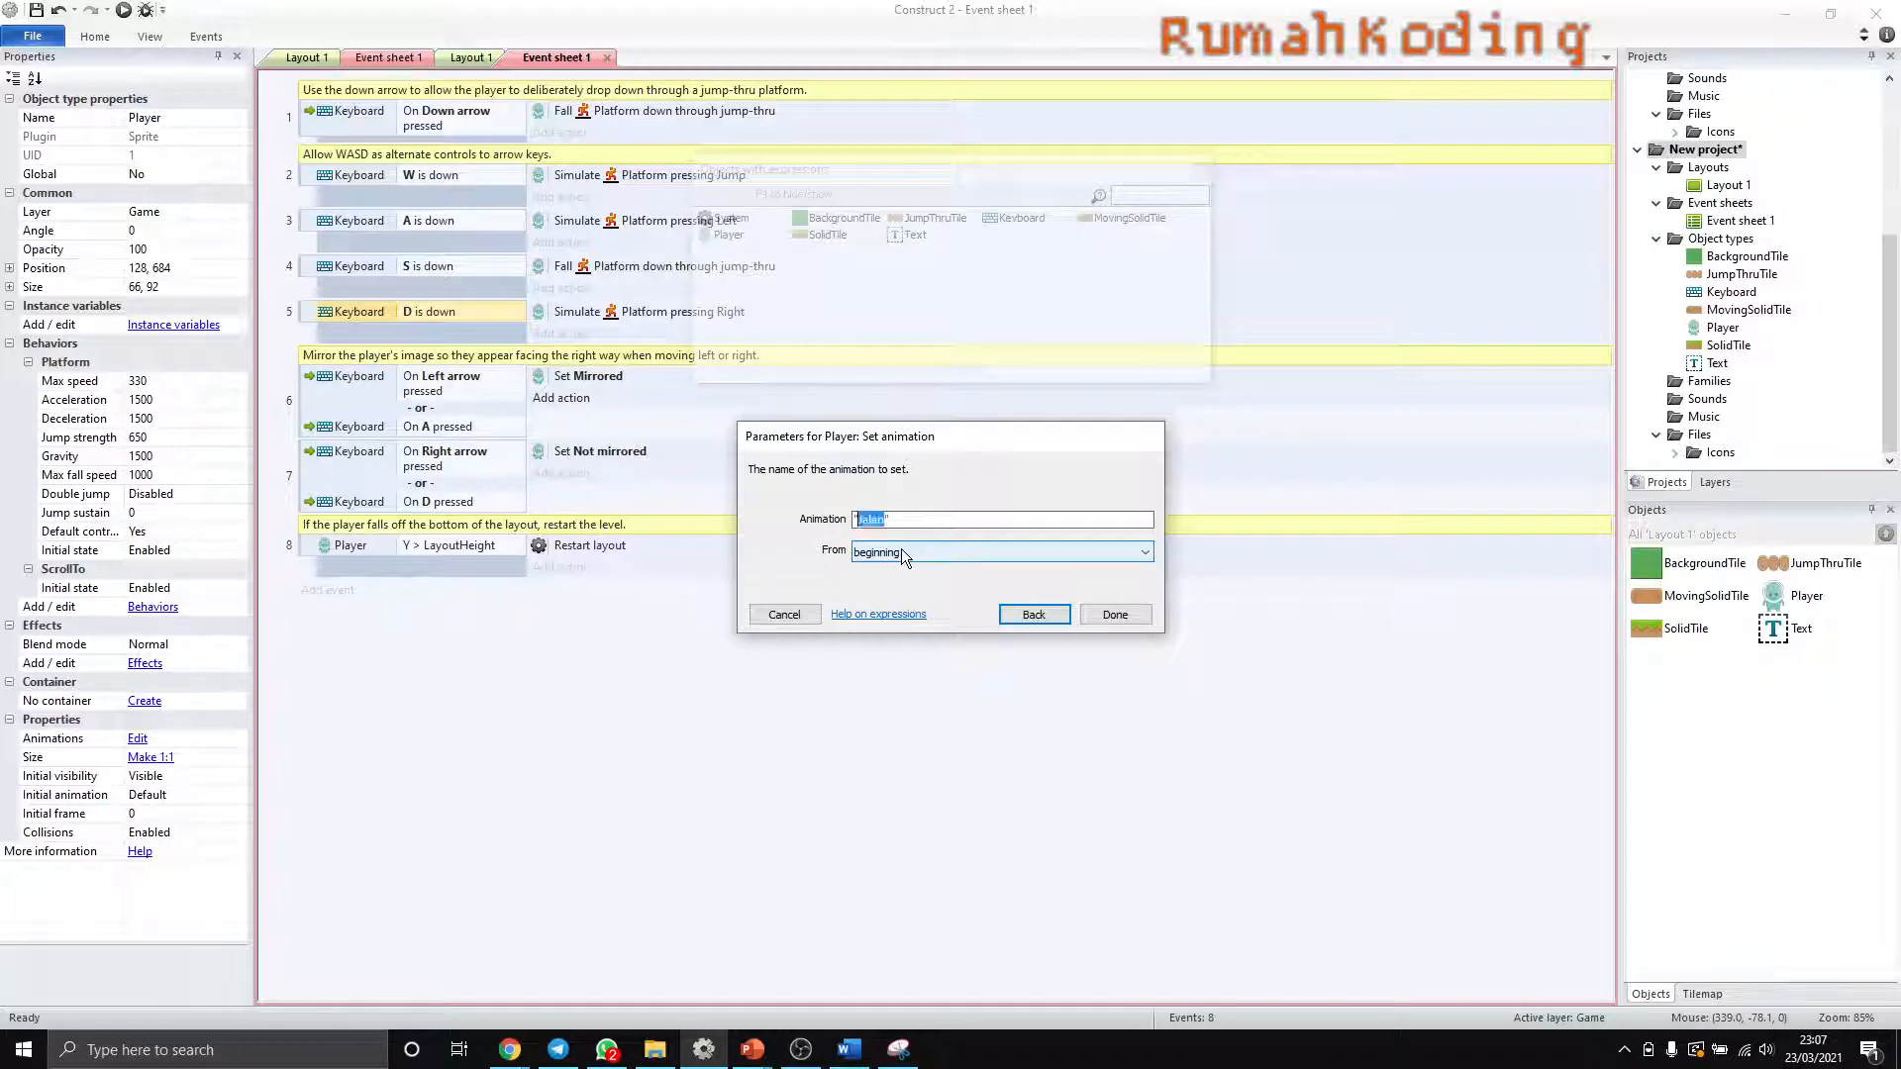
key("Return")
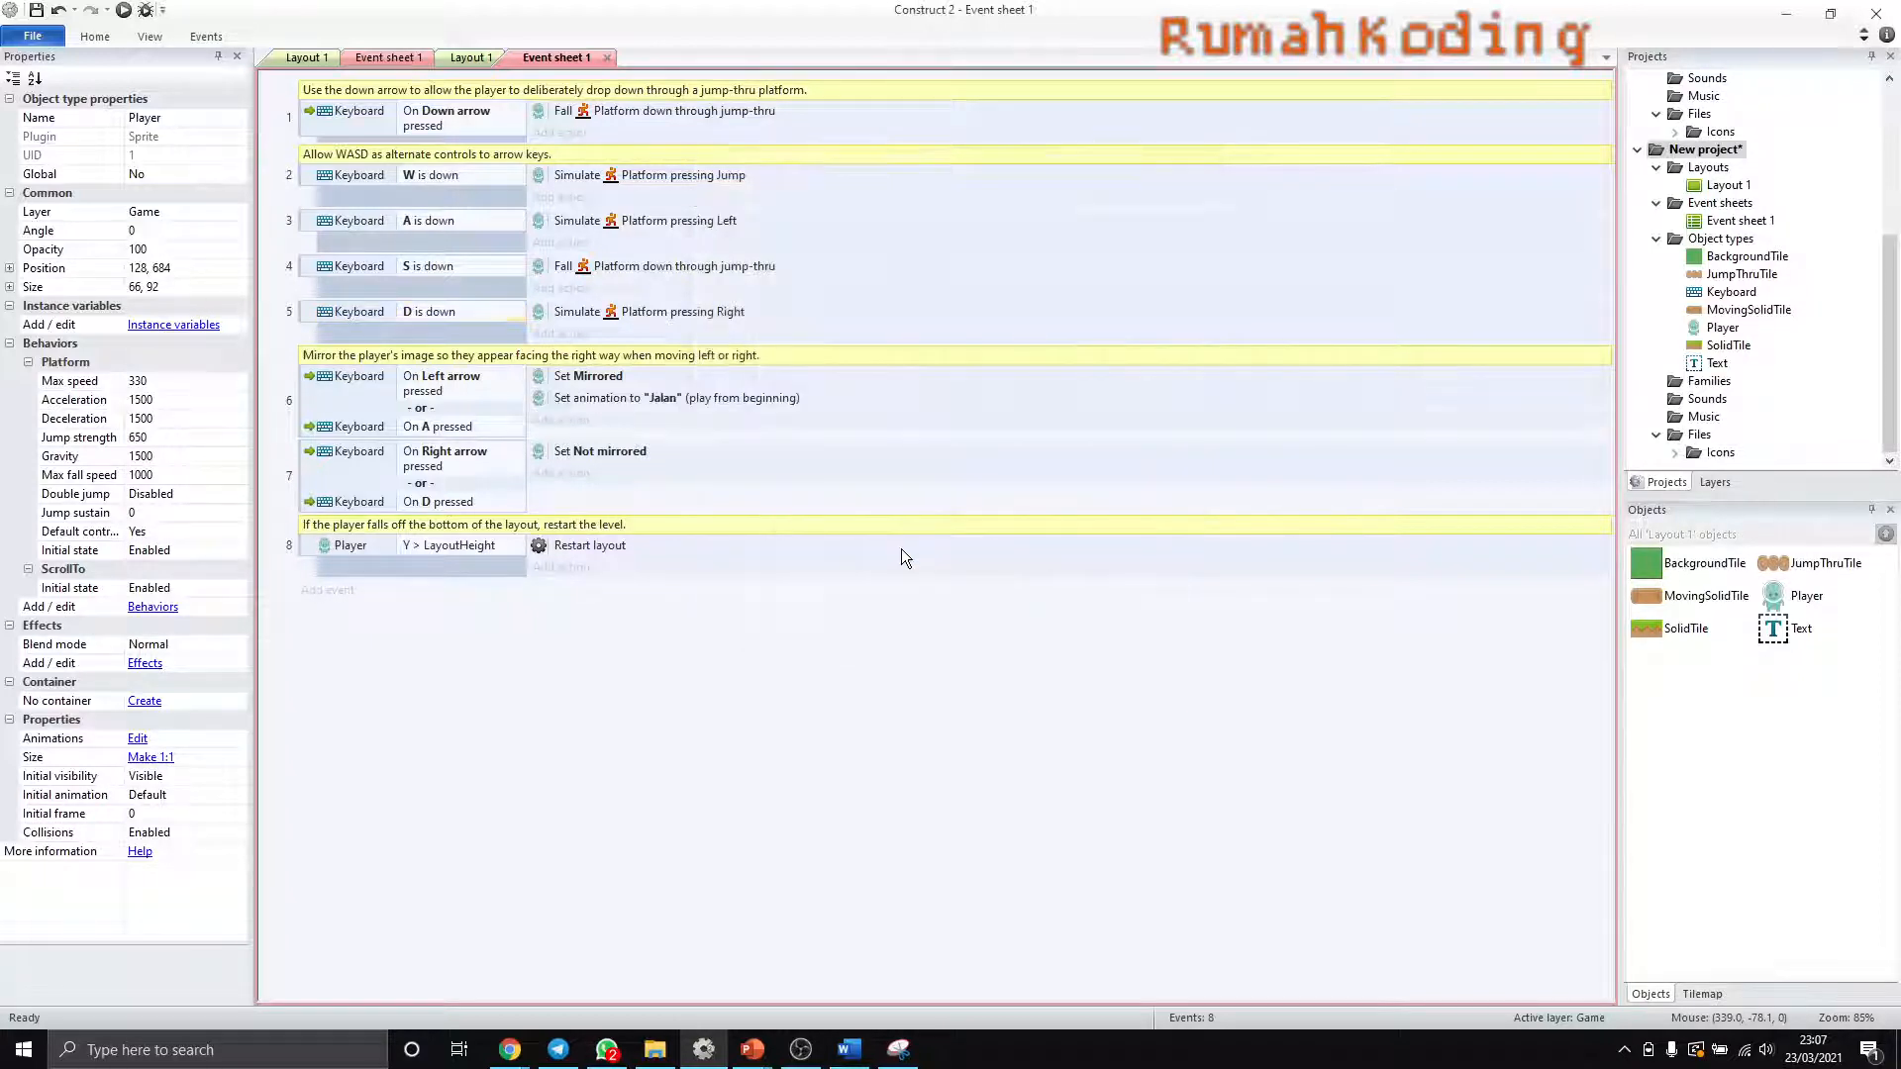
- Copy the Set animation to "Jalan" action into the Right arrow or D event, below Set Not mirrored
left_click(564, 398)
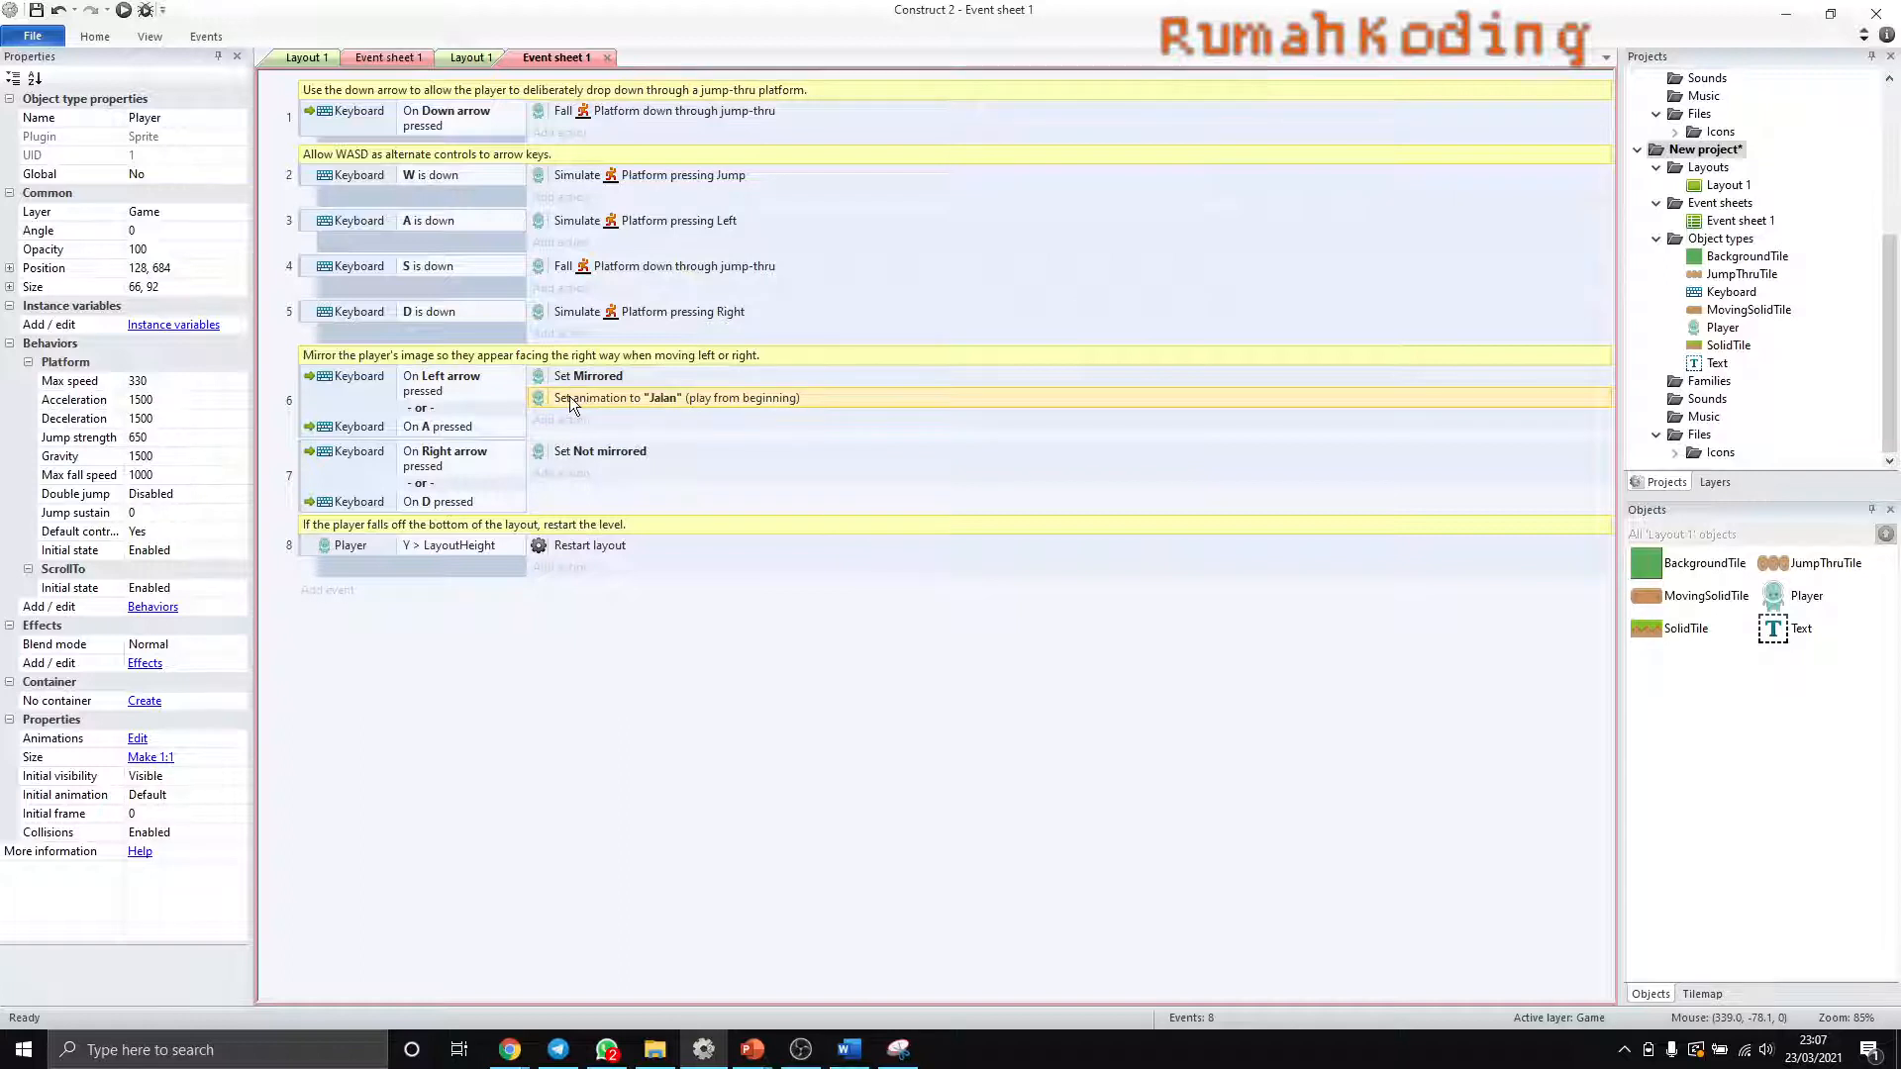
left_click(562, 456)
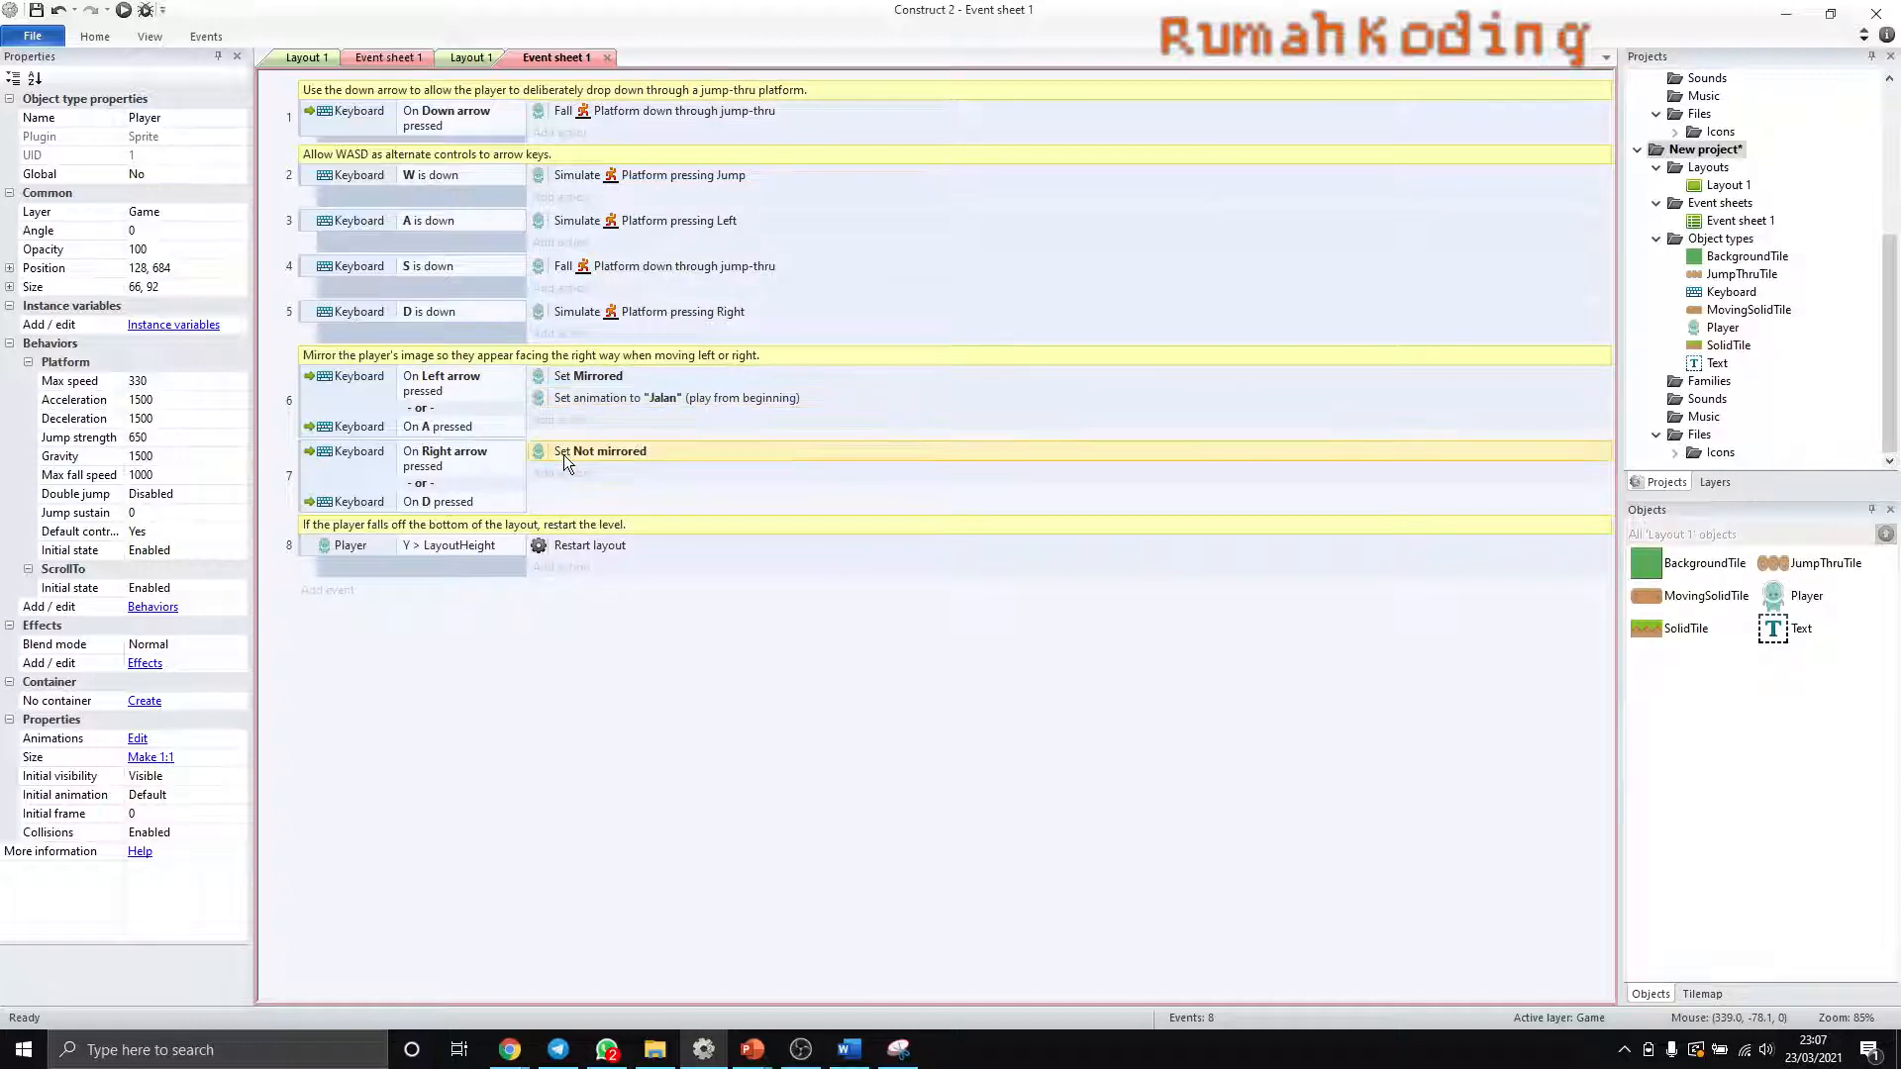
key("ctrl+v")
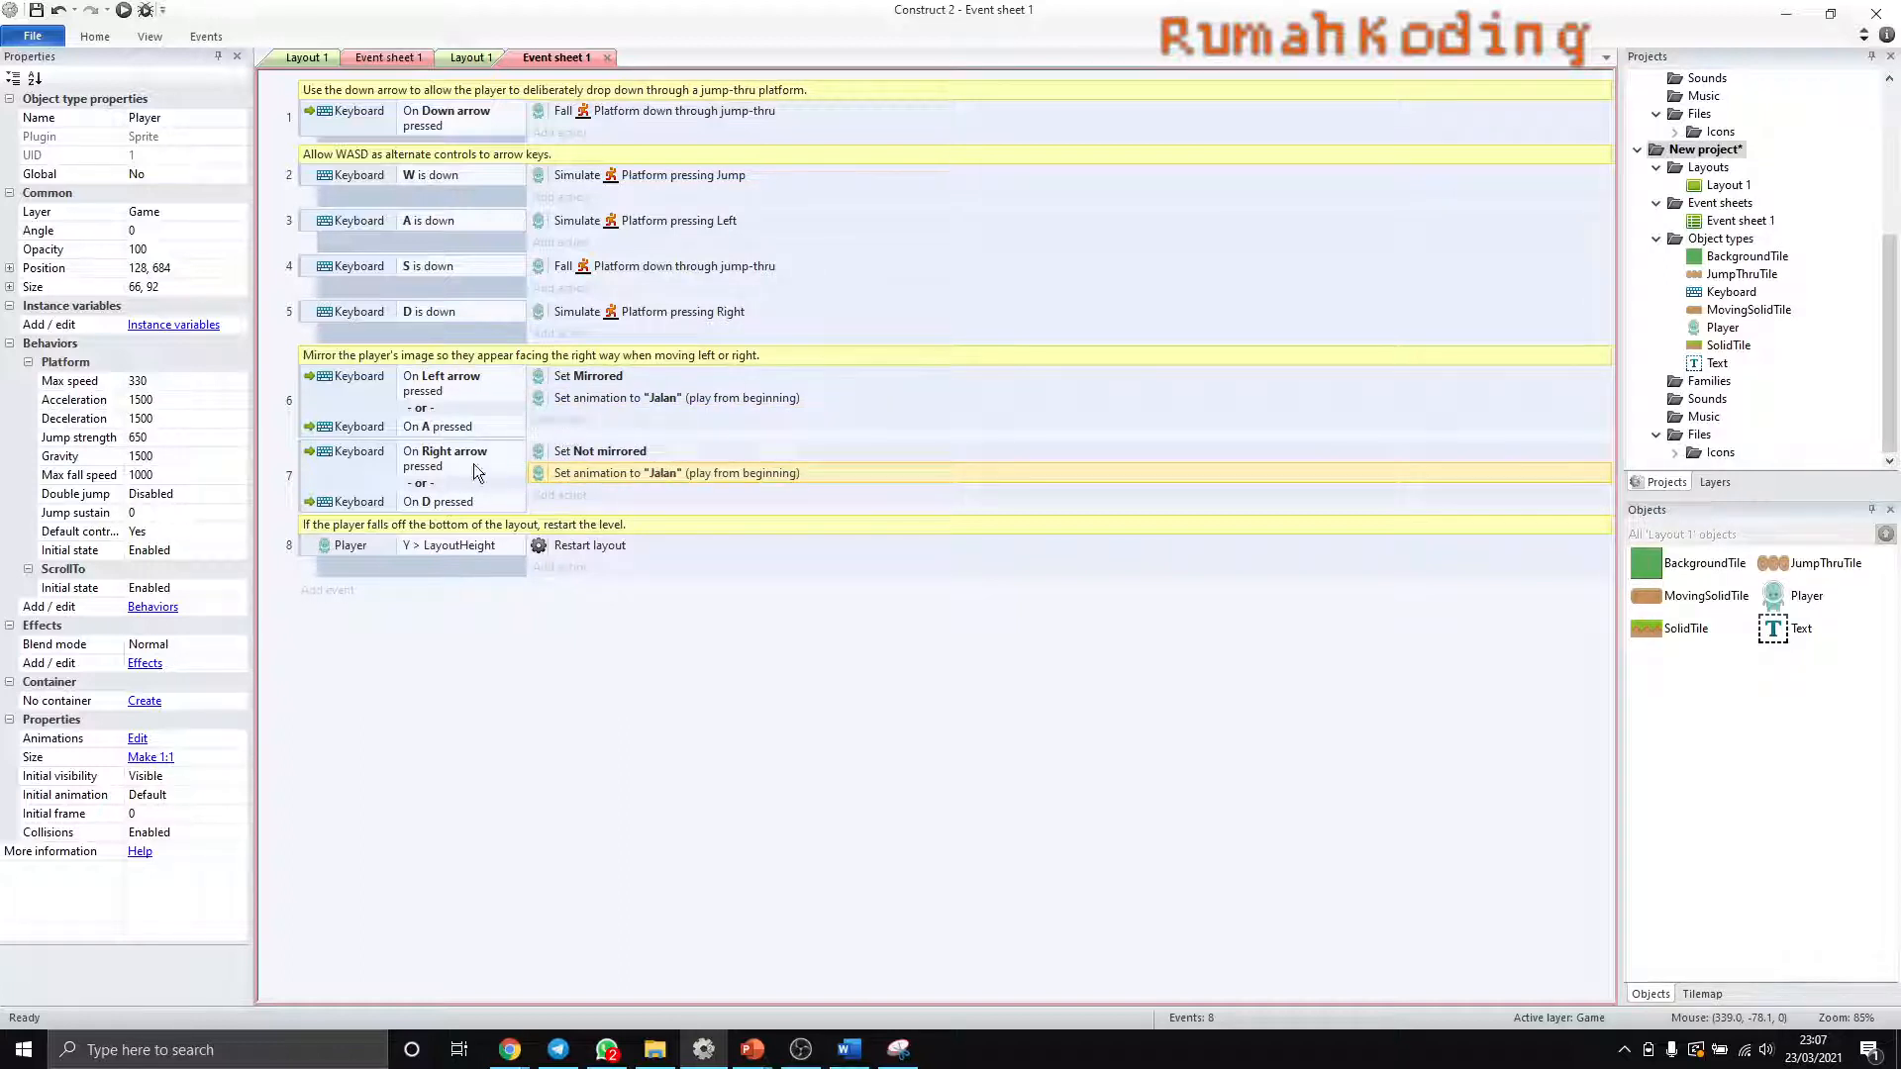
- Run the game preview, test the Player walking right and left on the starting platform, and close the preview
left_click(36, 10)
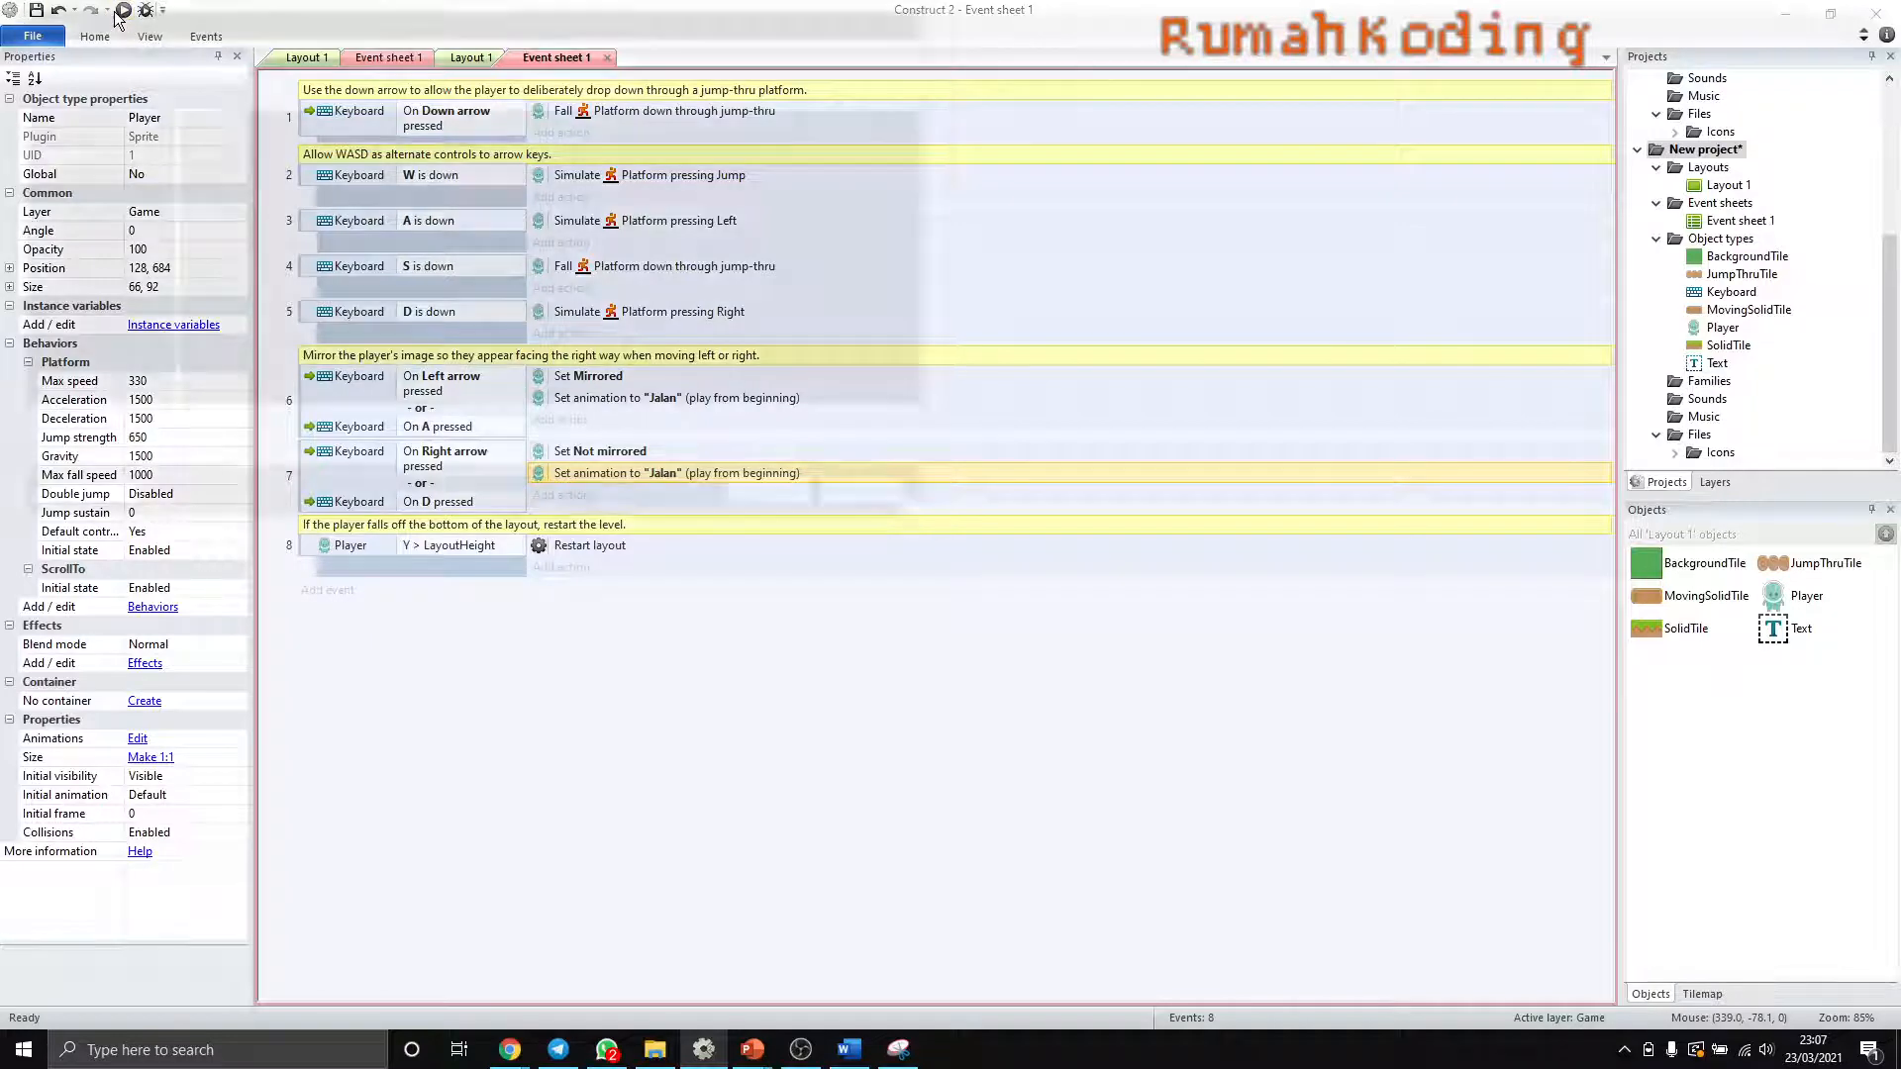
left_click(881, 502)
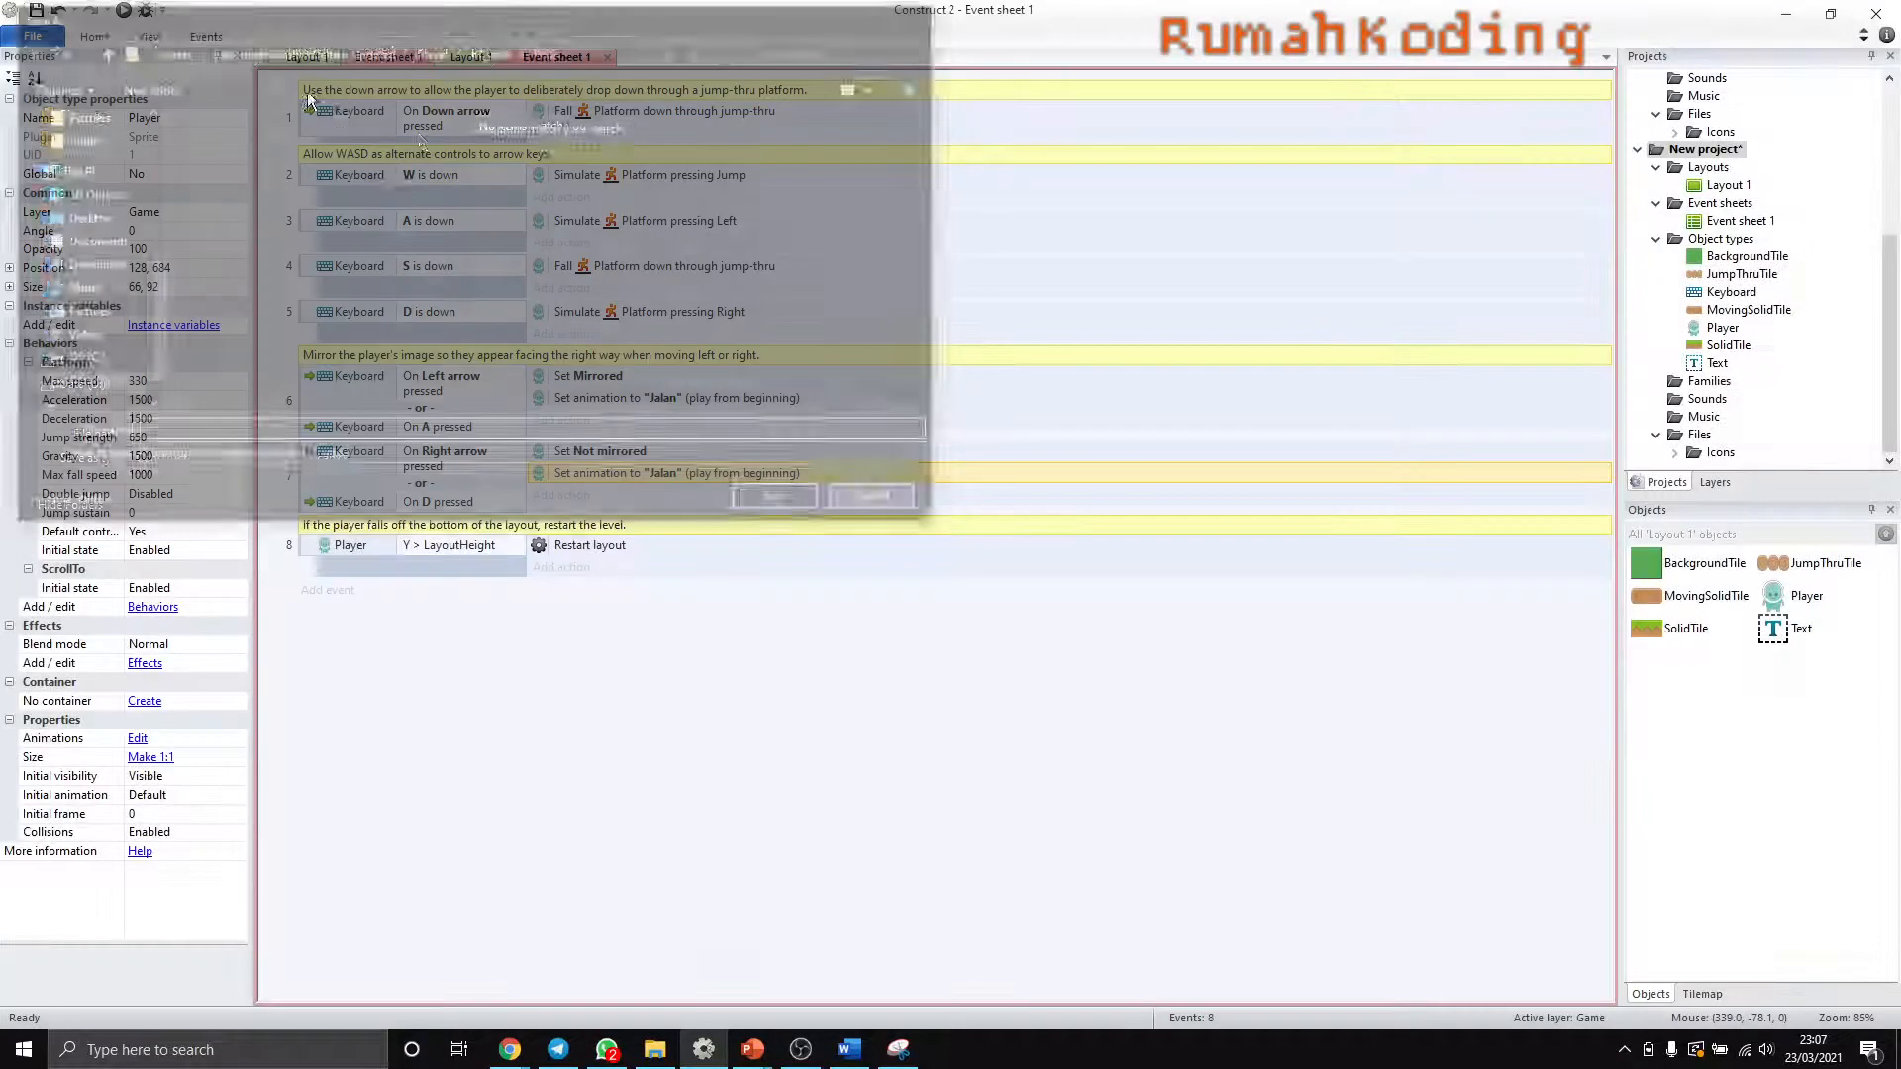
key("F5")
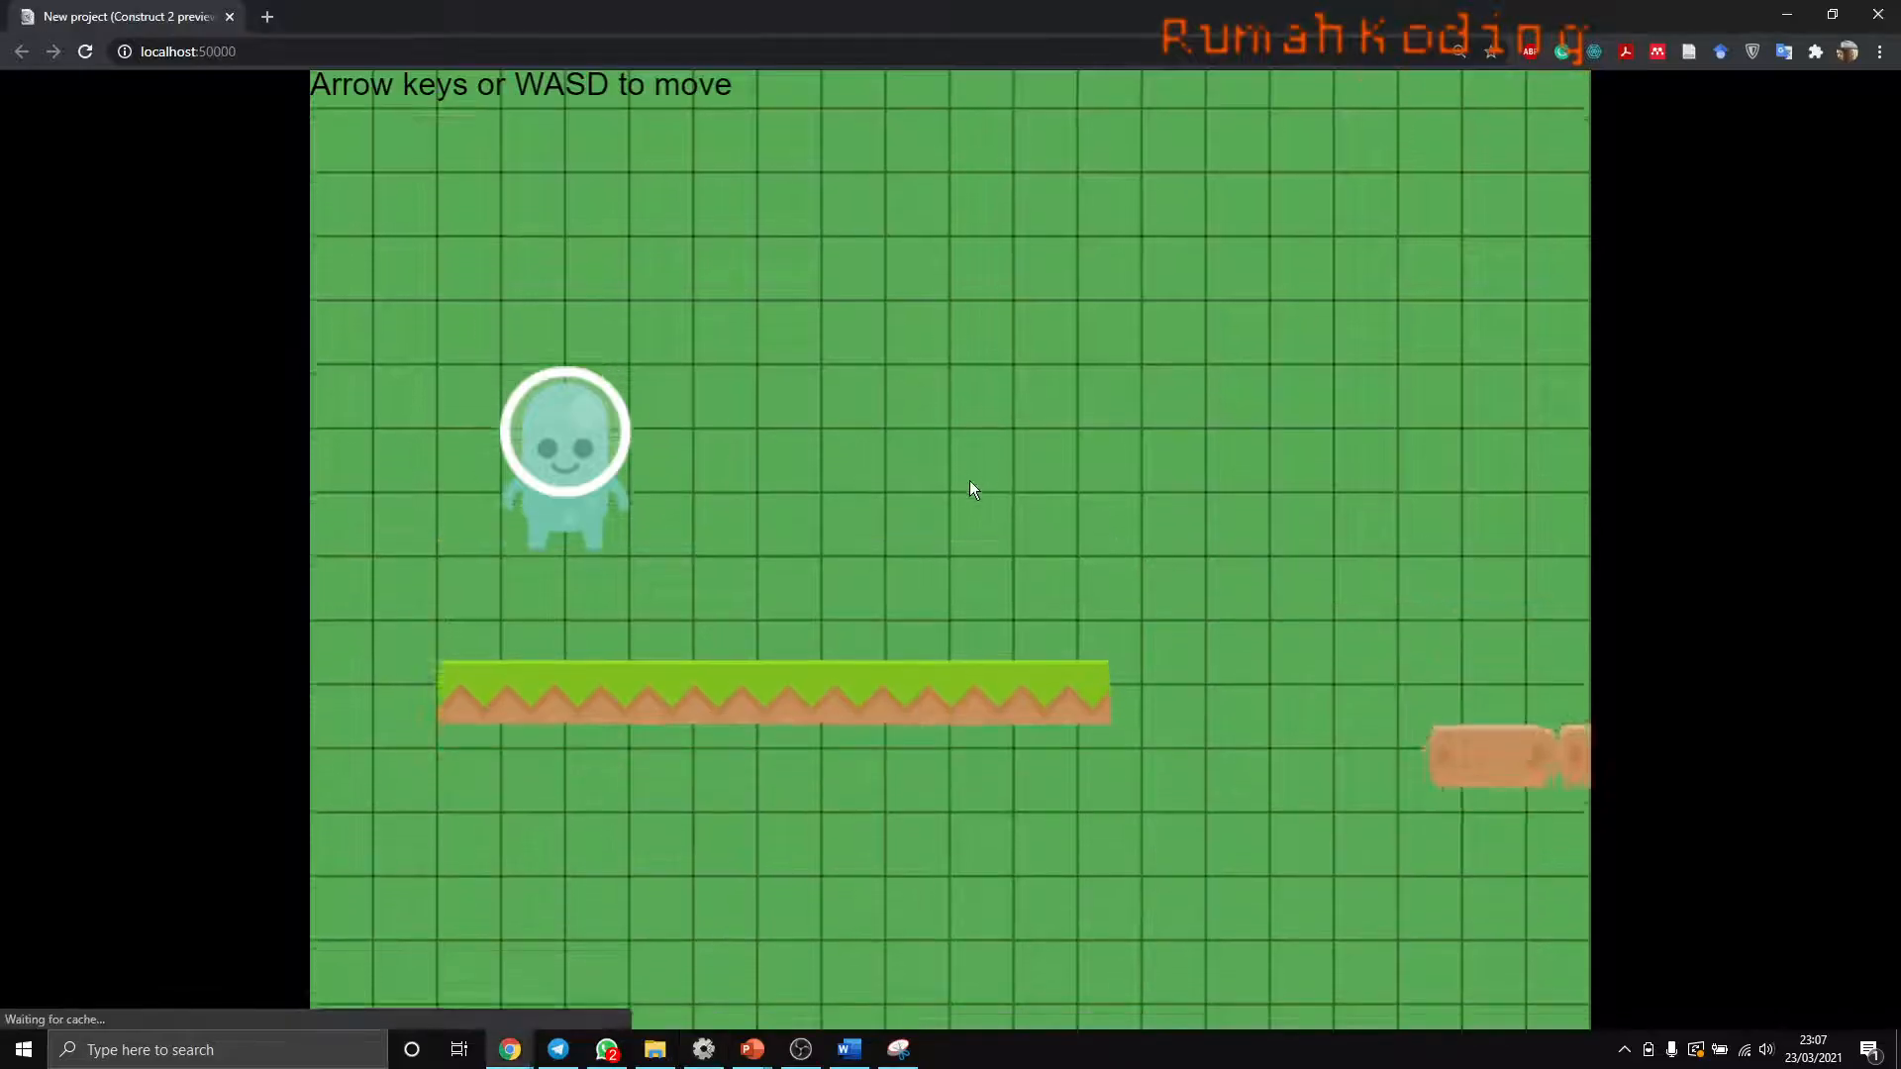
key("Right")
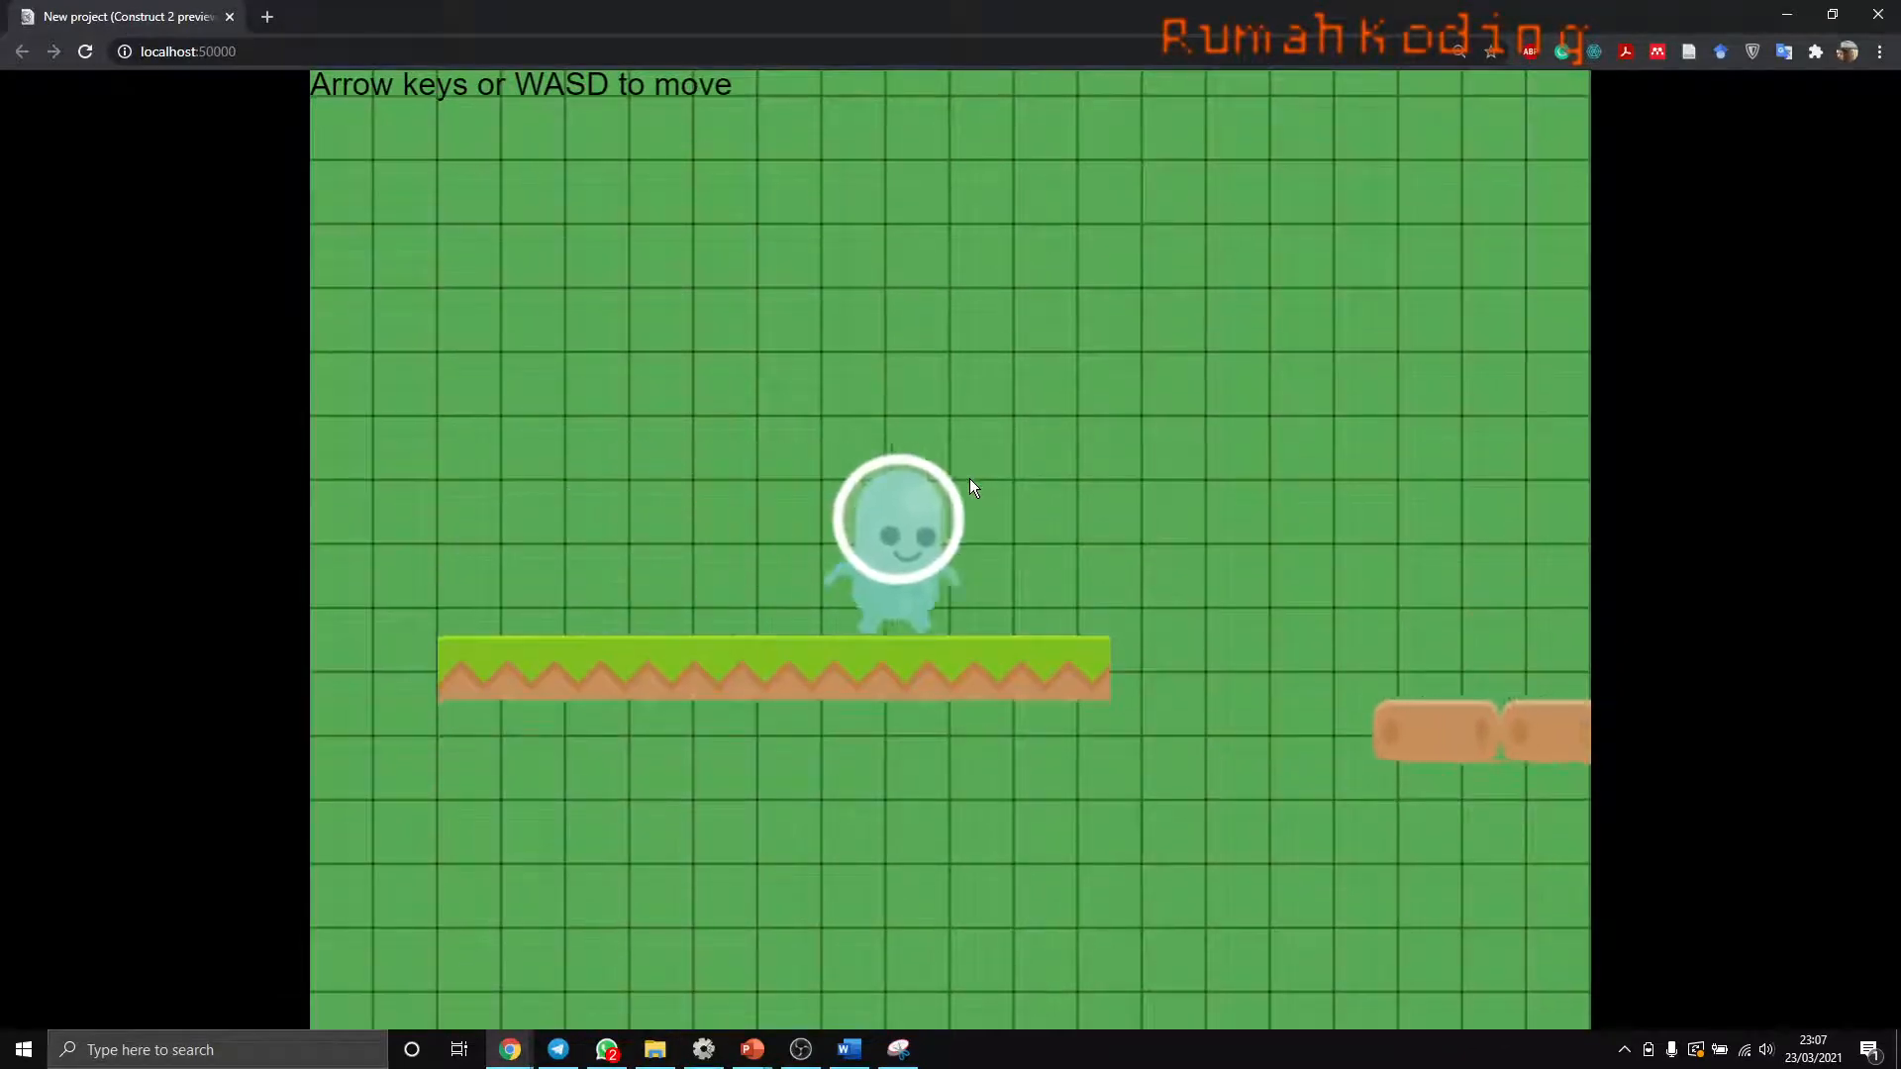
key("Left")
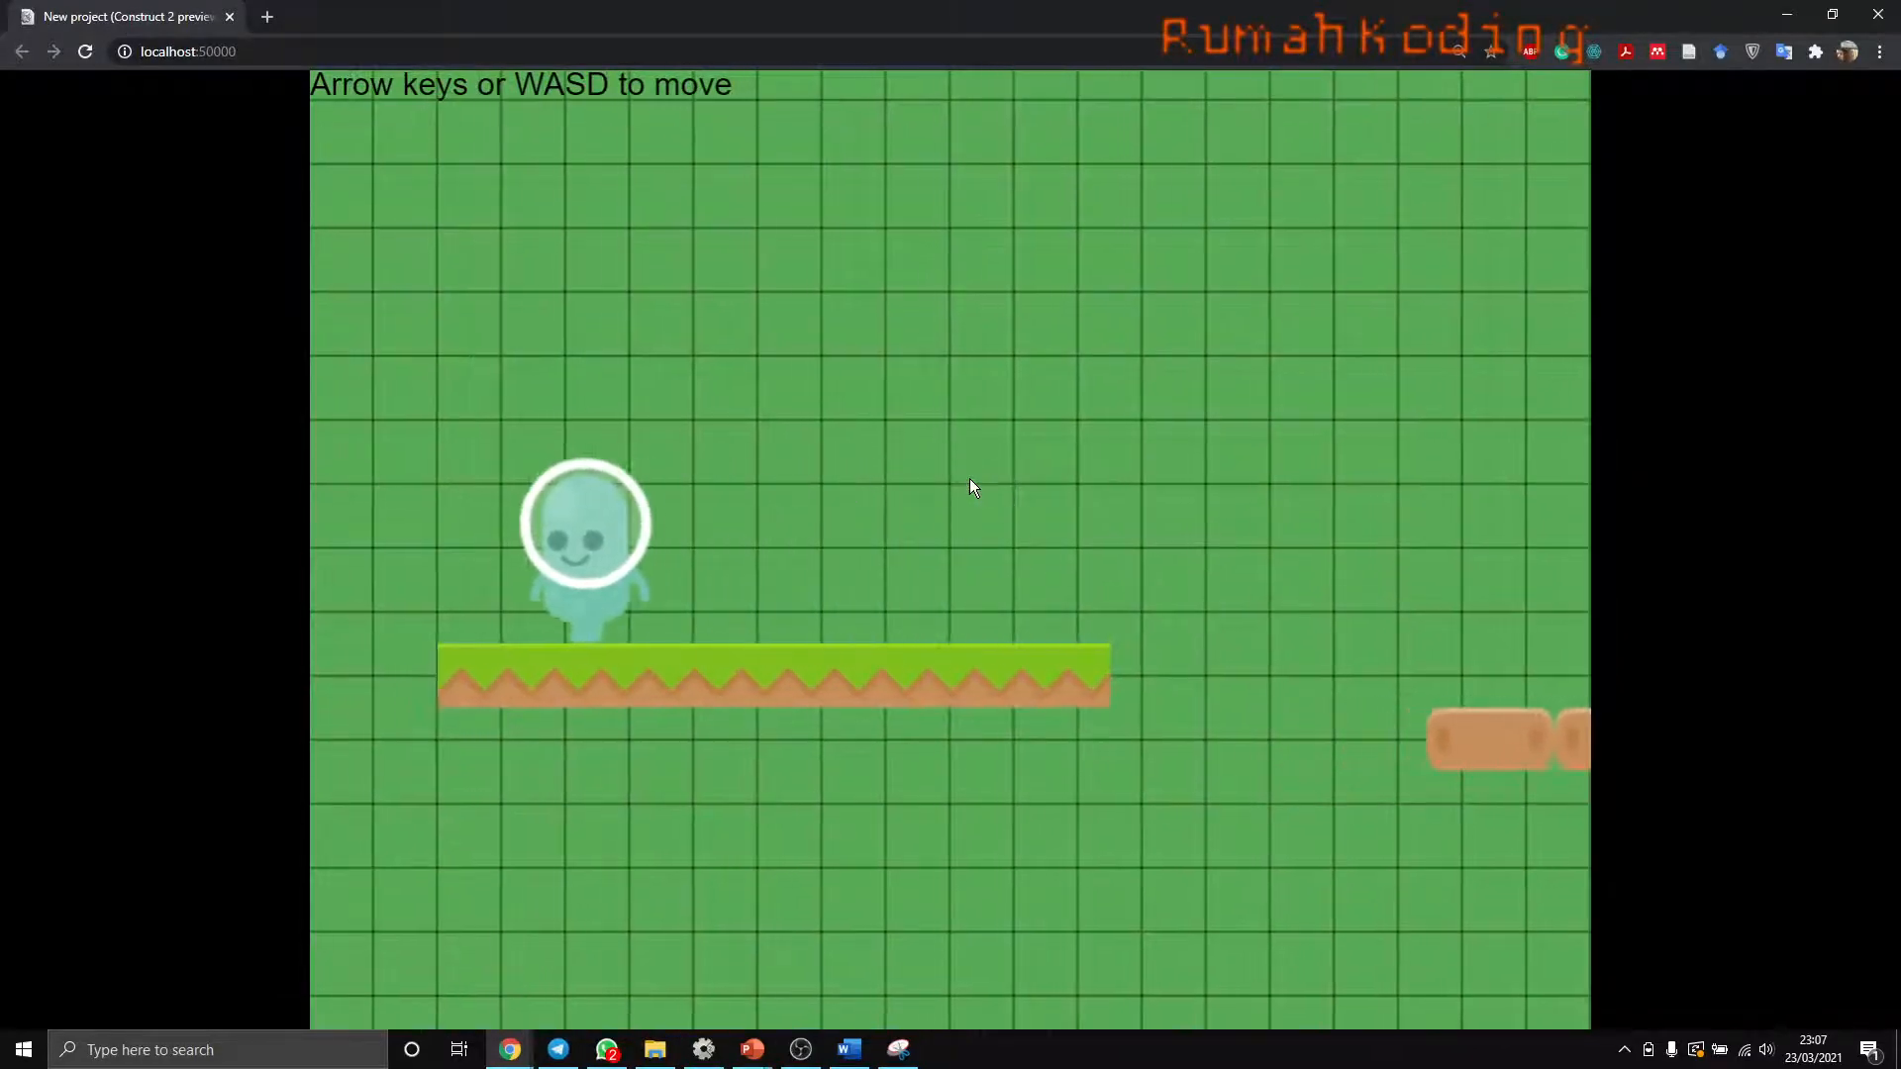
key("Right")
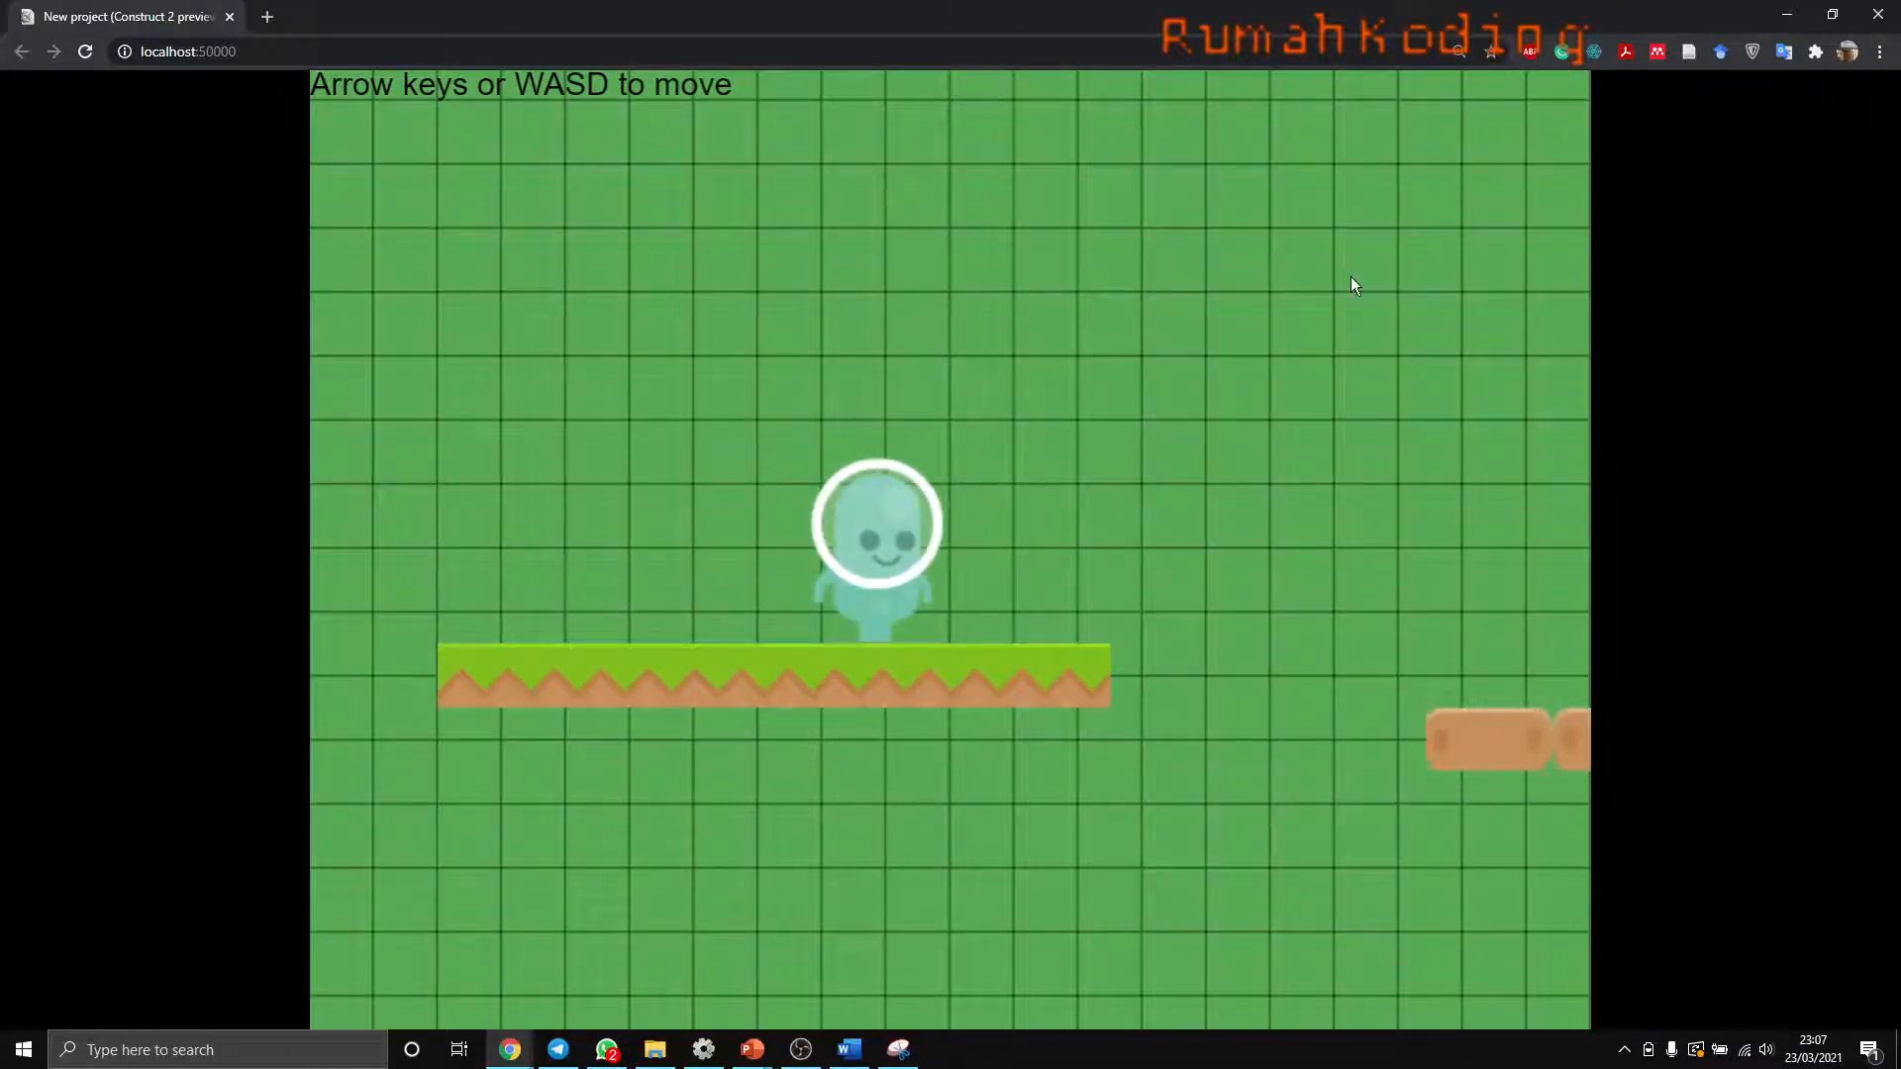
left_click(1877, 13)
- Reopen the Player's animations from the layout and set the Jalan animation's speed to 8
left_click(461, 57)
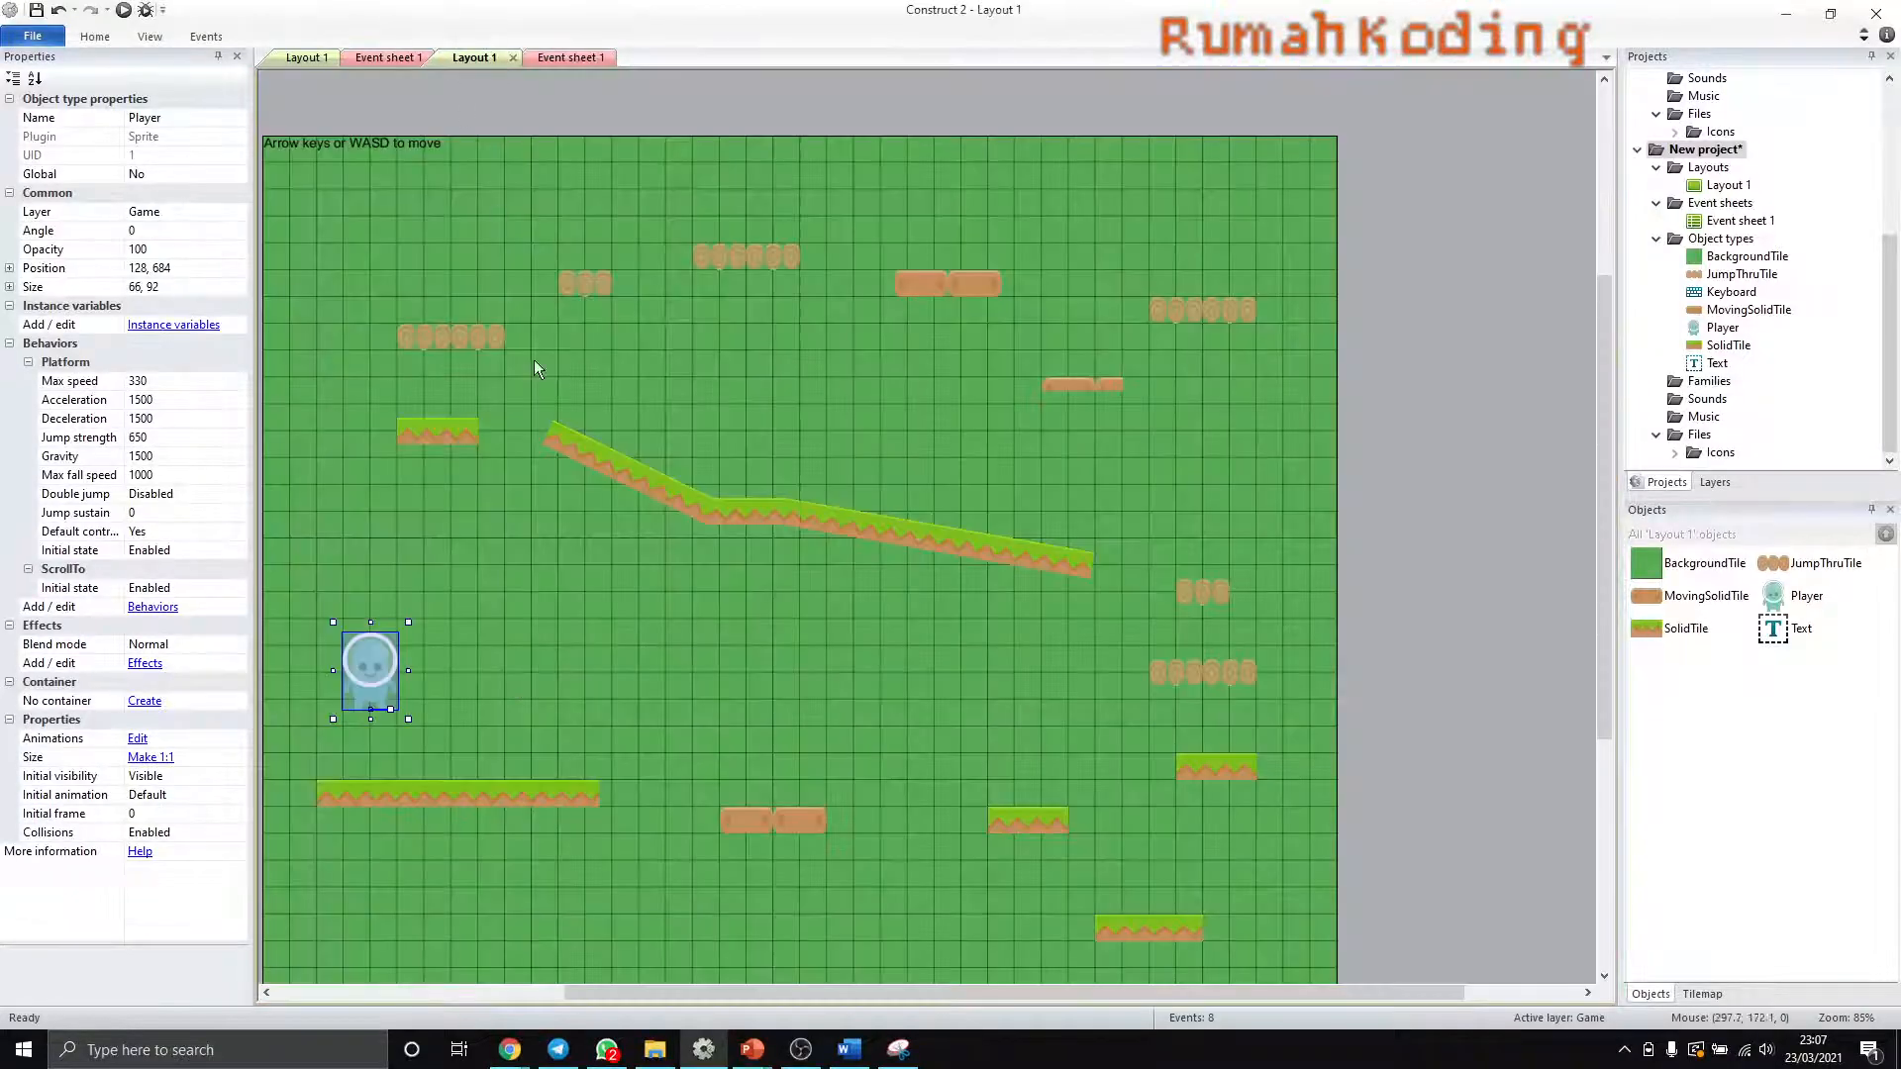
double_click(358, 671)
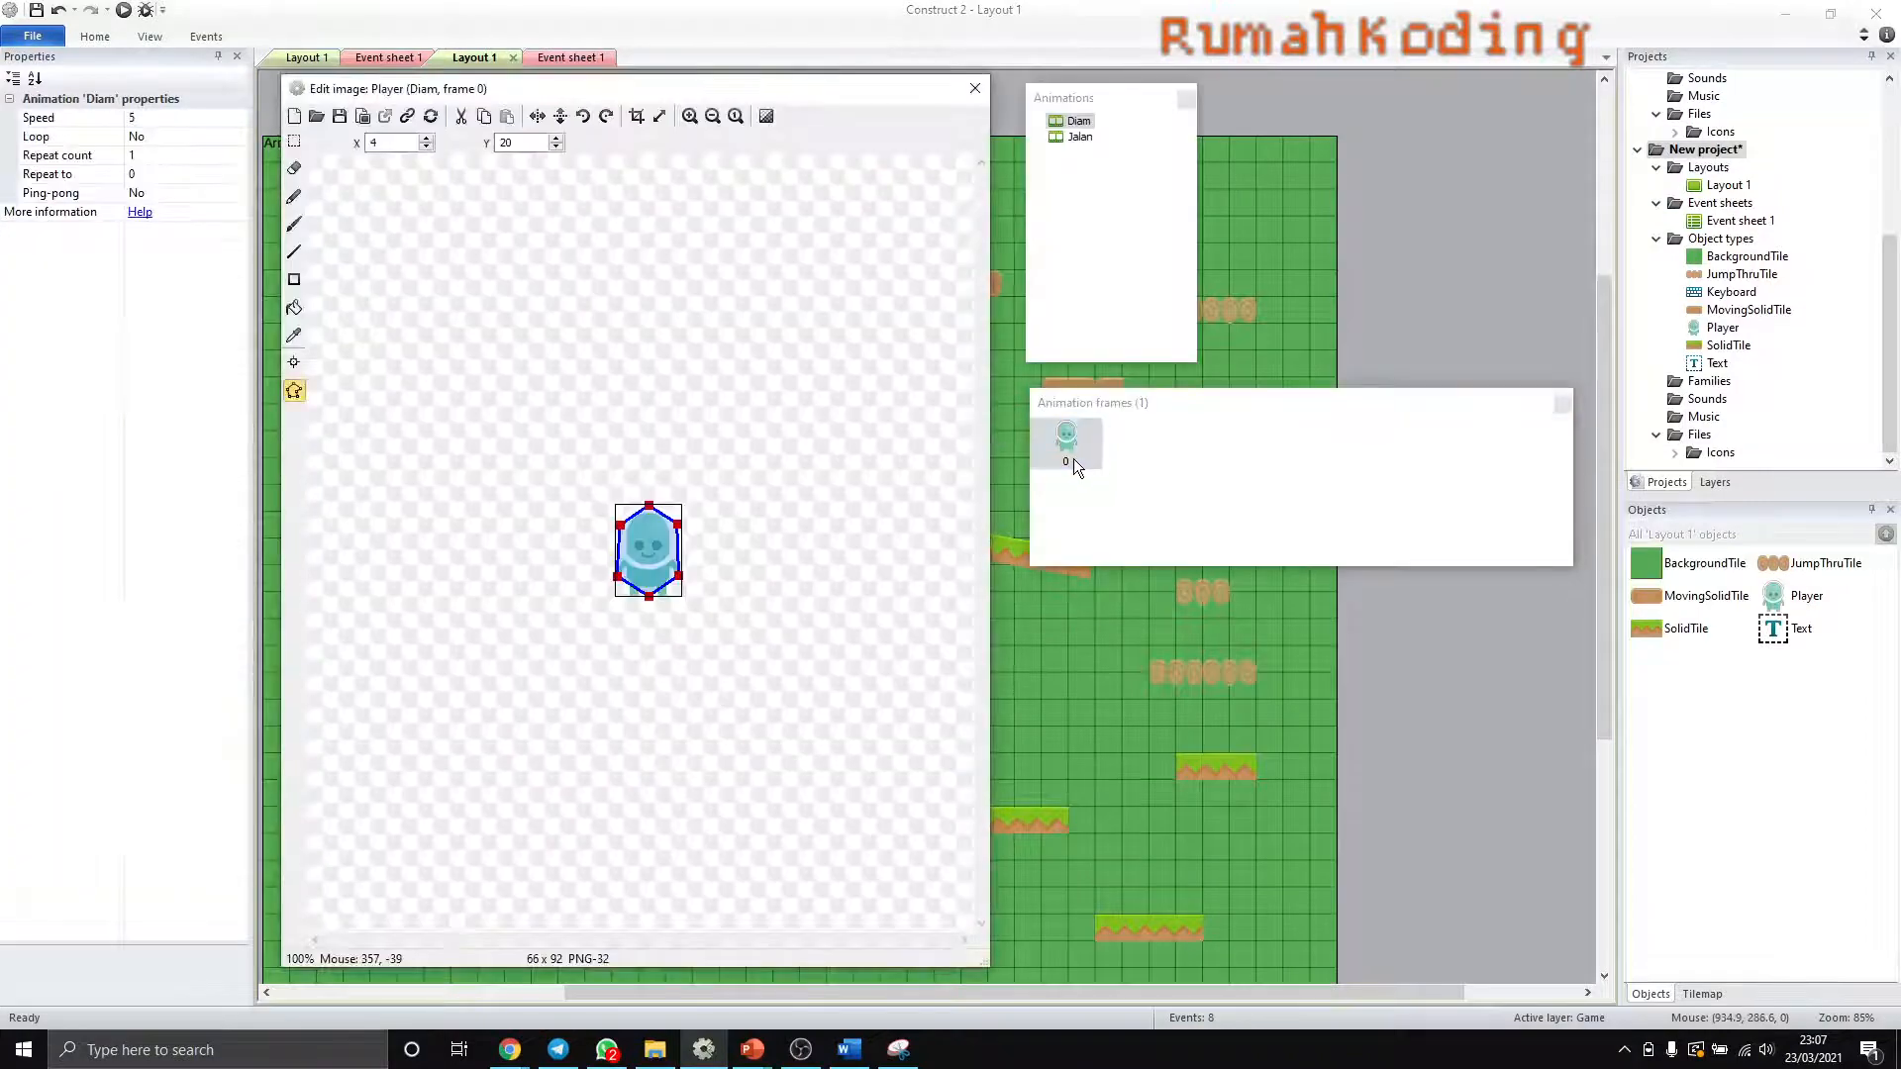
left_click(974, 89)
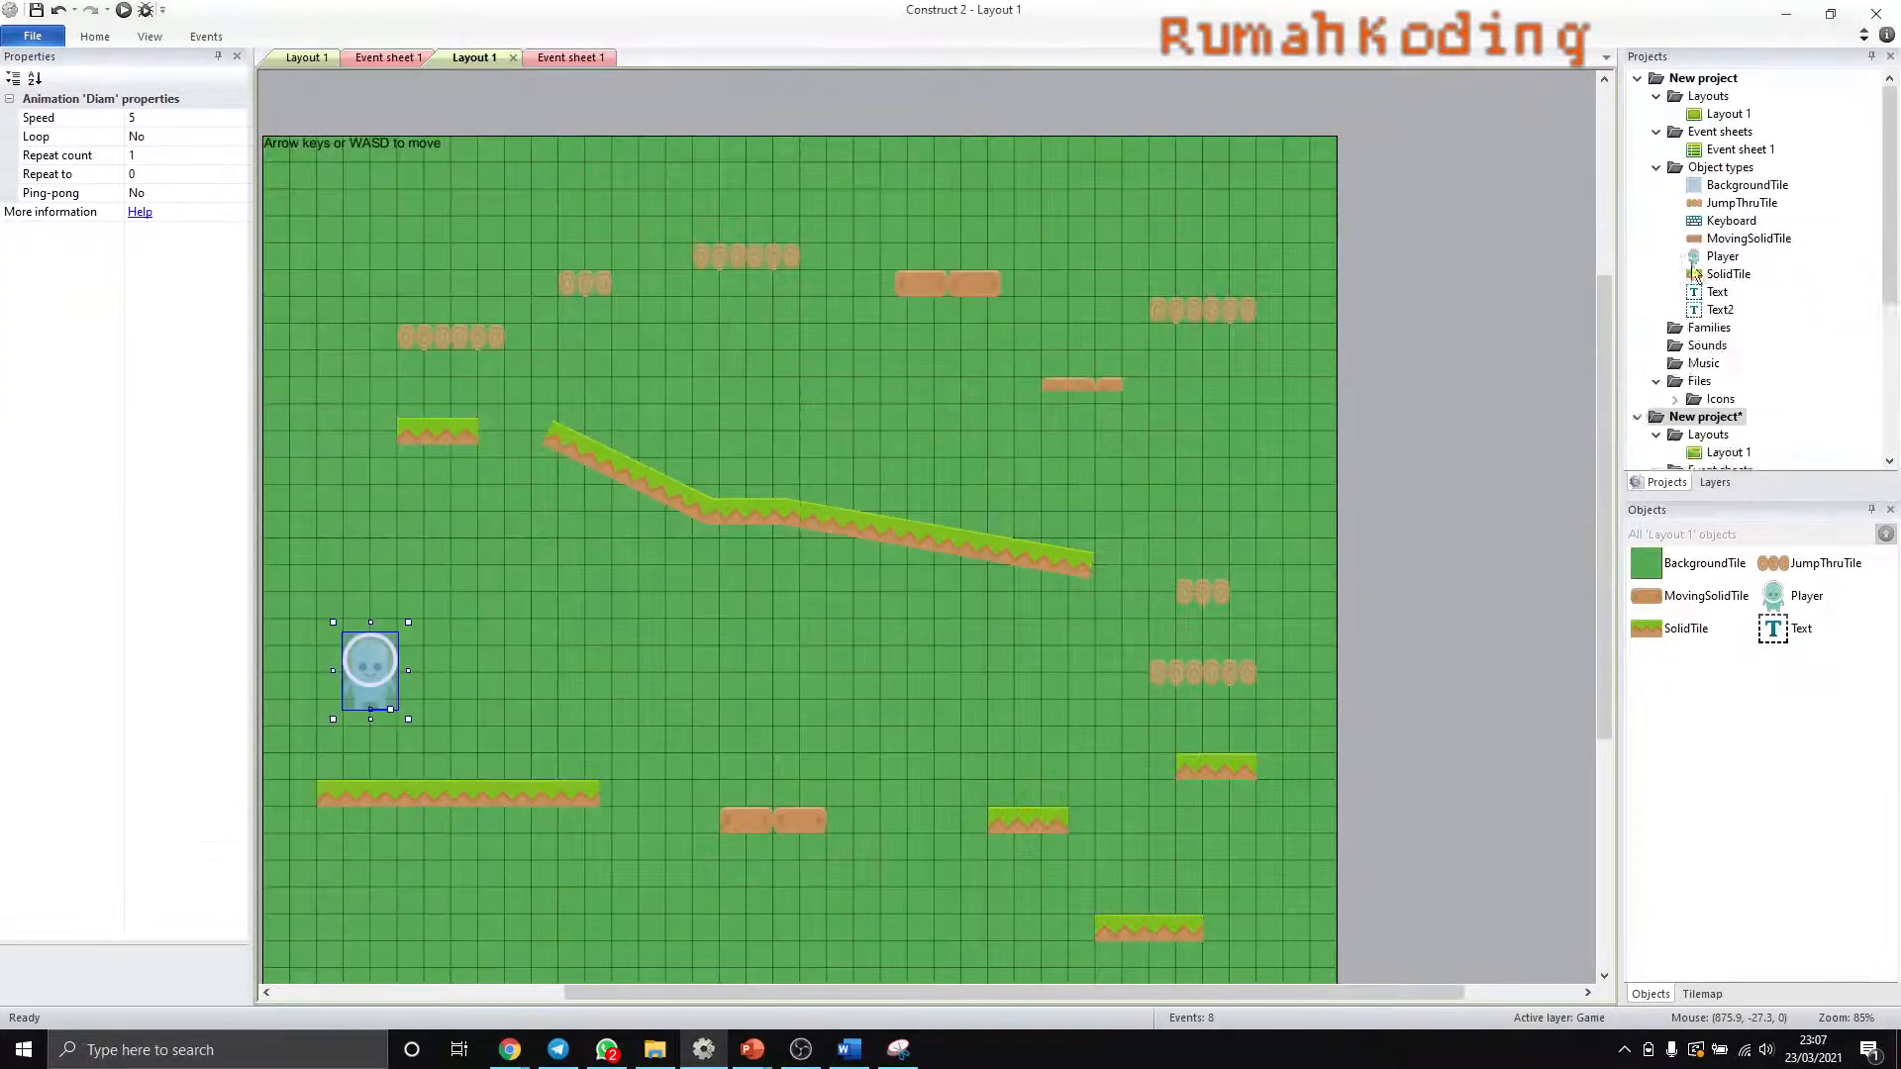
double_click(1722, 328)
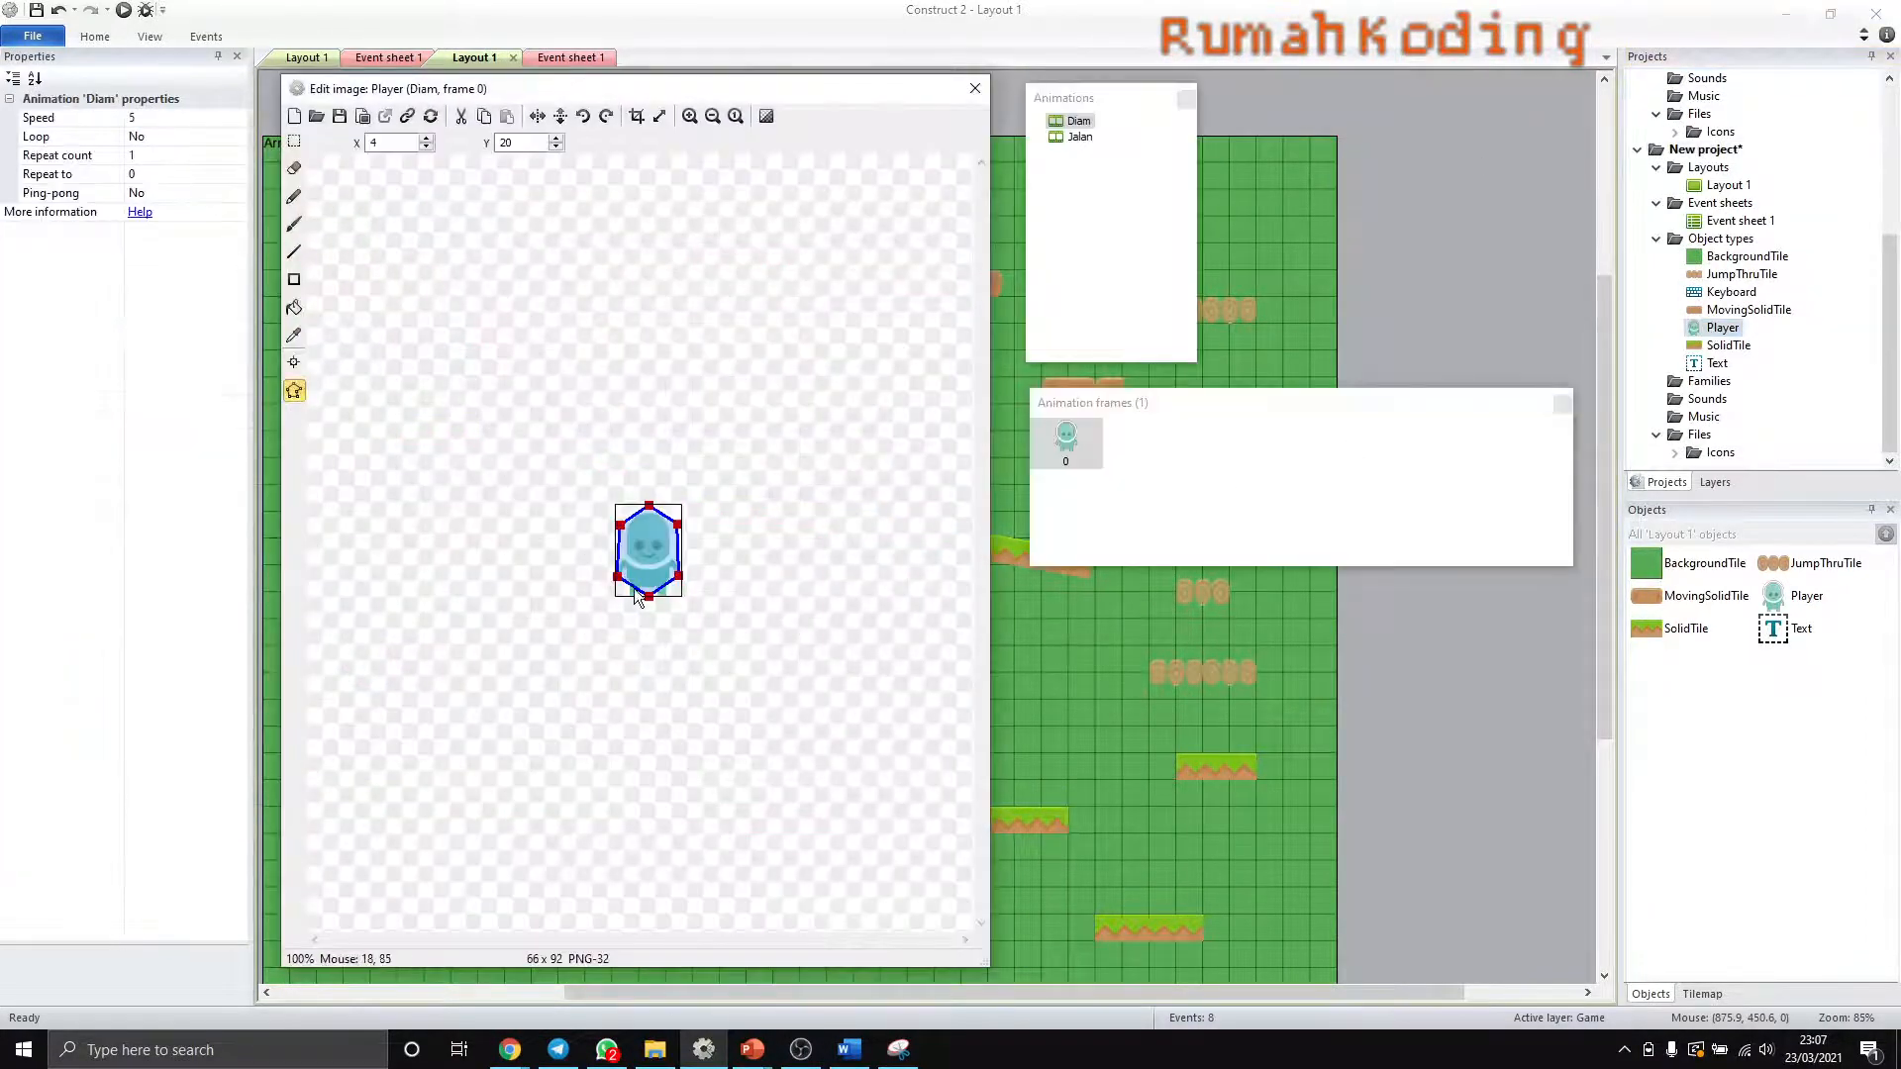
left_click(1078, 137)
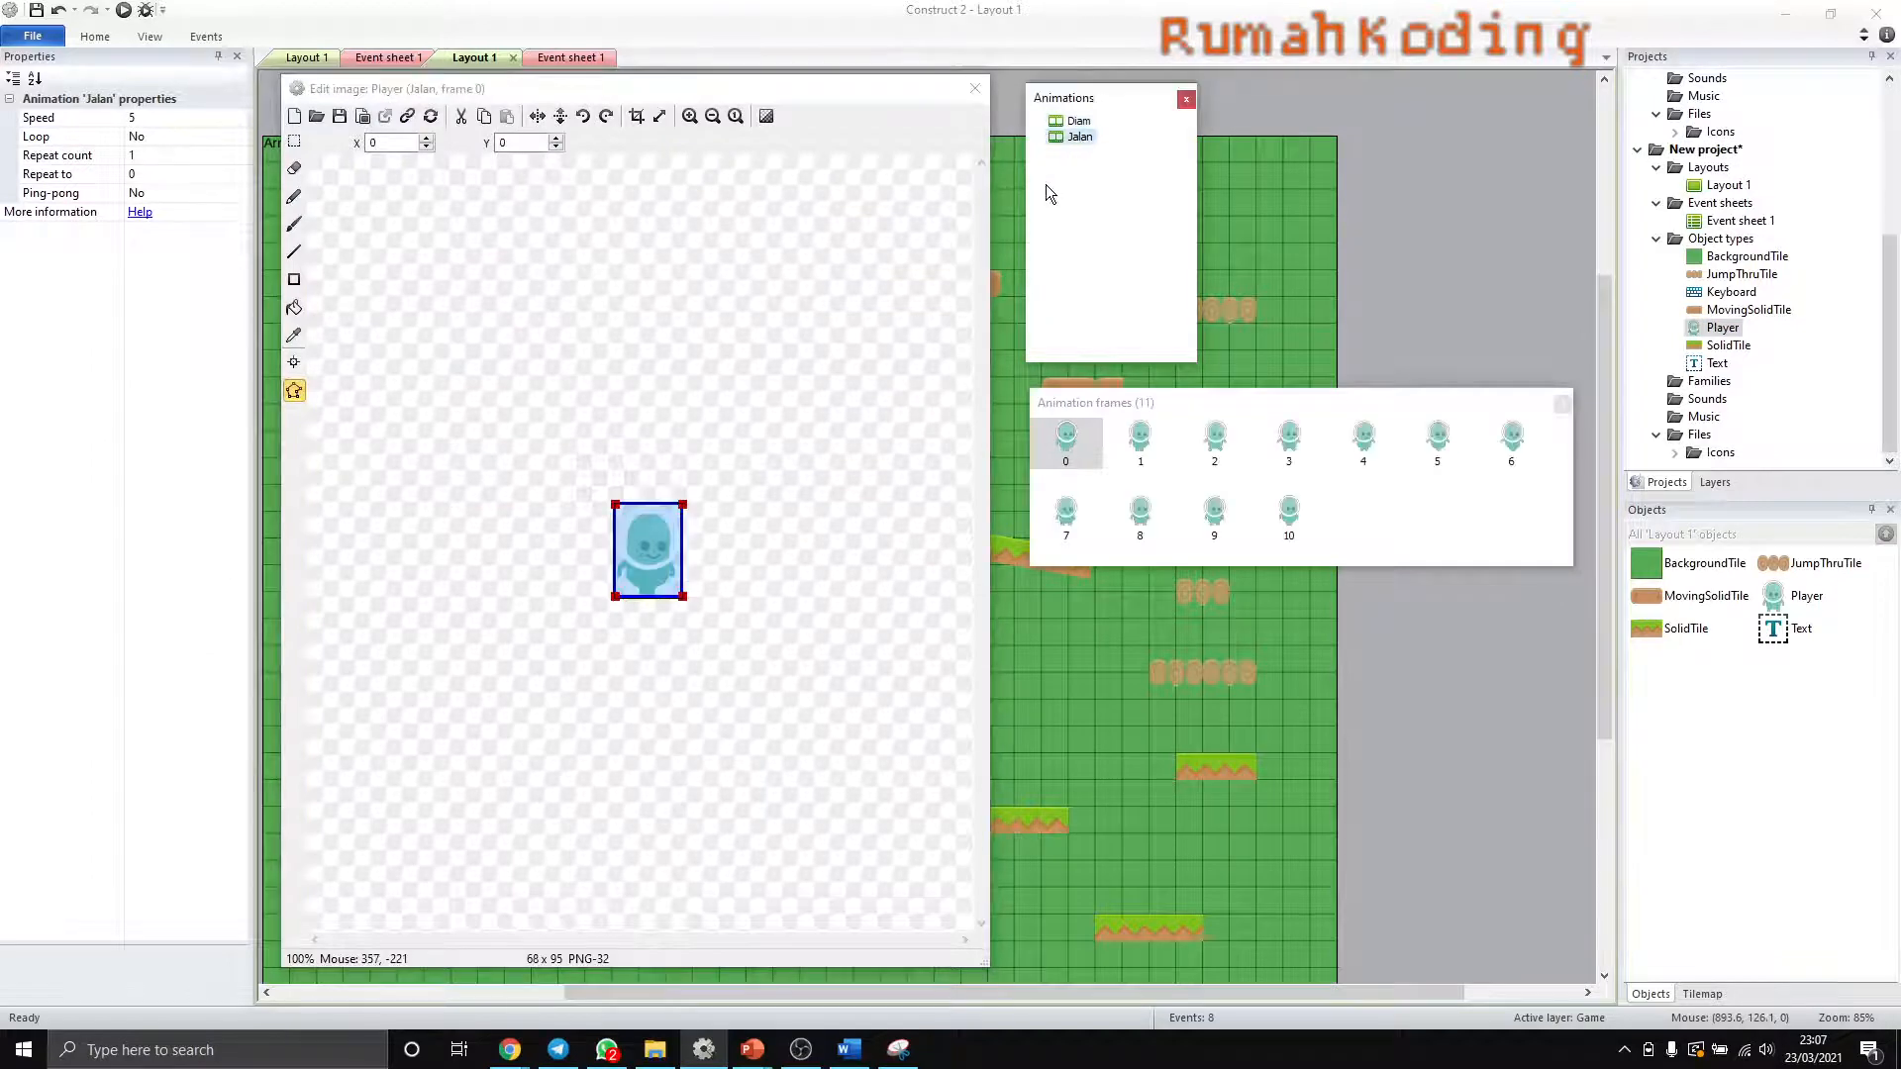
left_click(1077, 137)
left_click(146, 119)
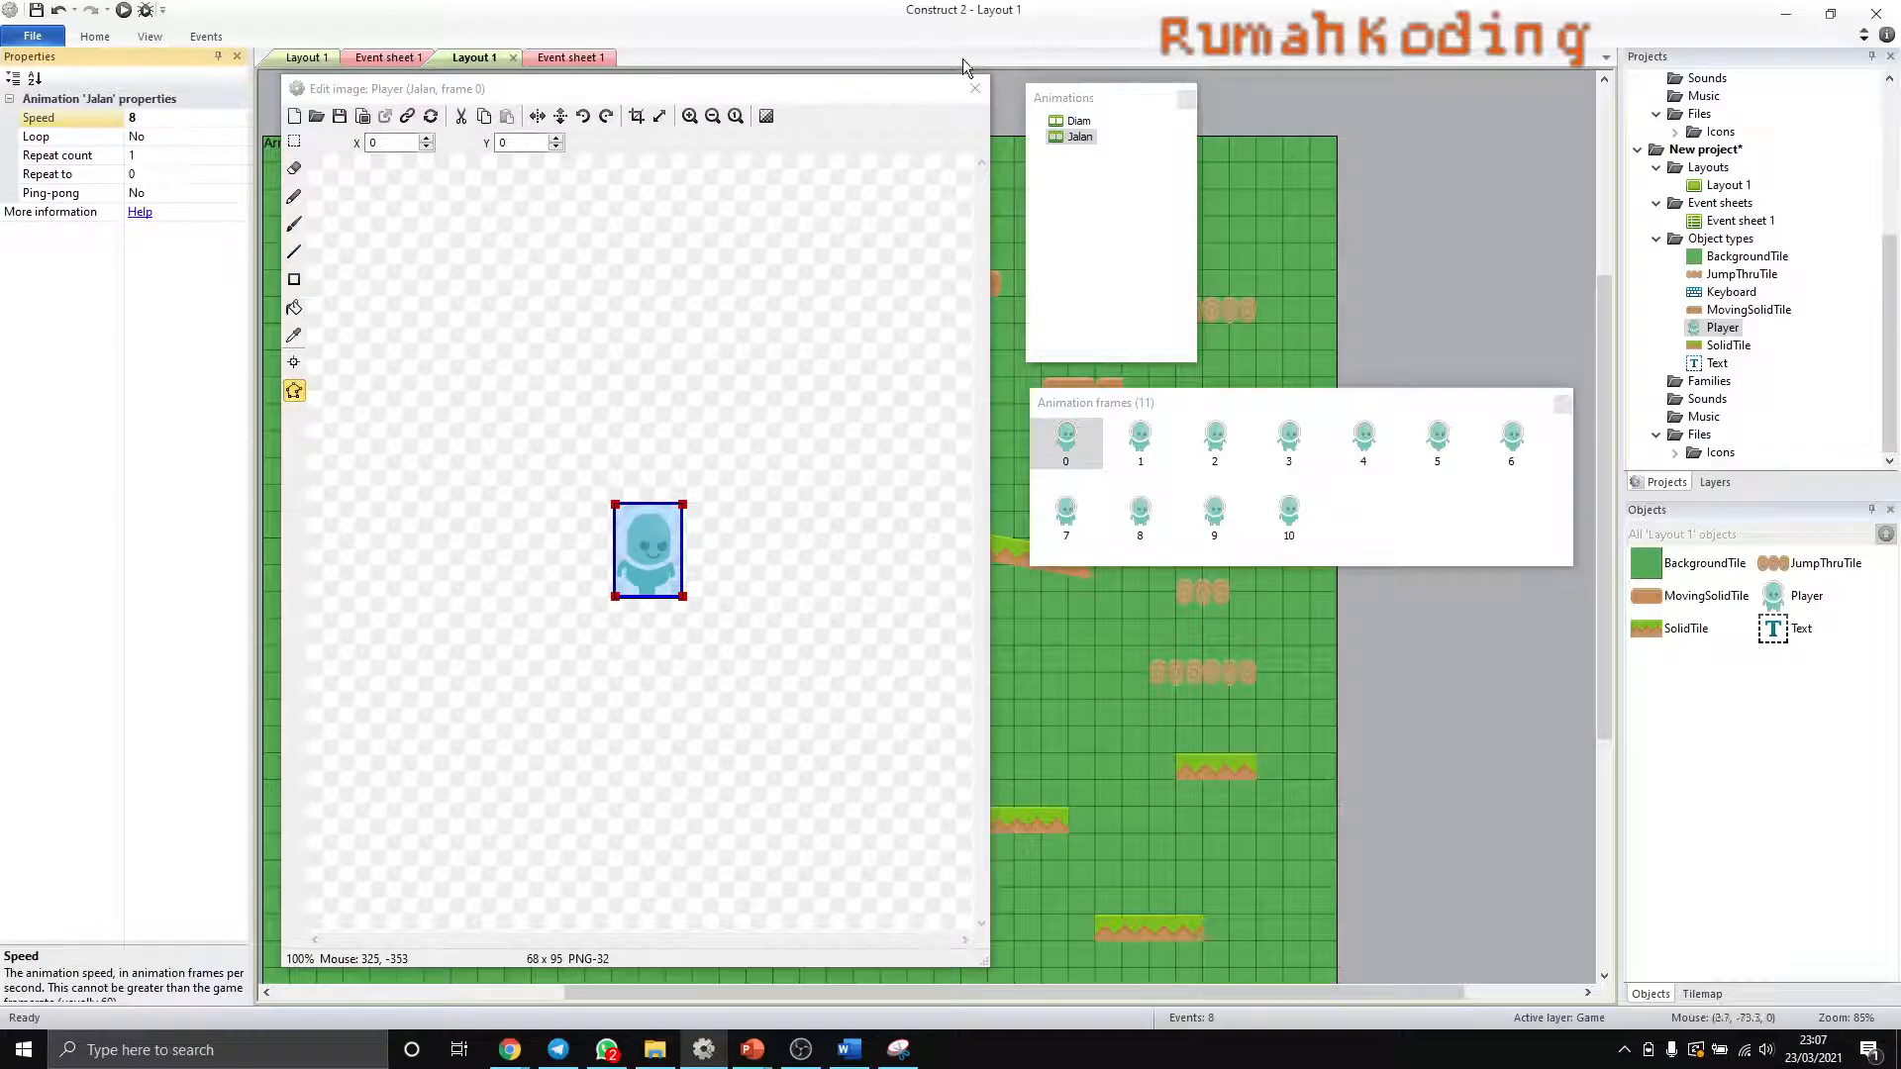
- Run the game preview to check the Player's walk right and left, and return to the layout
left_click(974, 89)
left_click(124, 11)
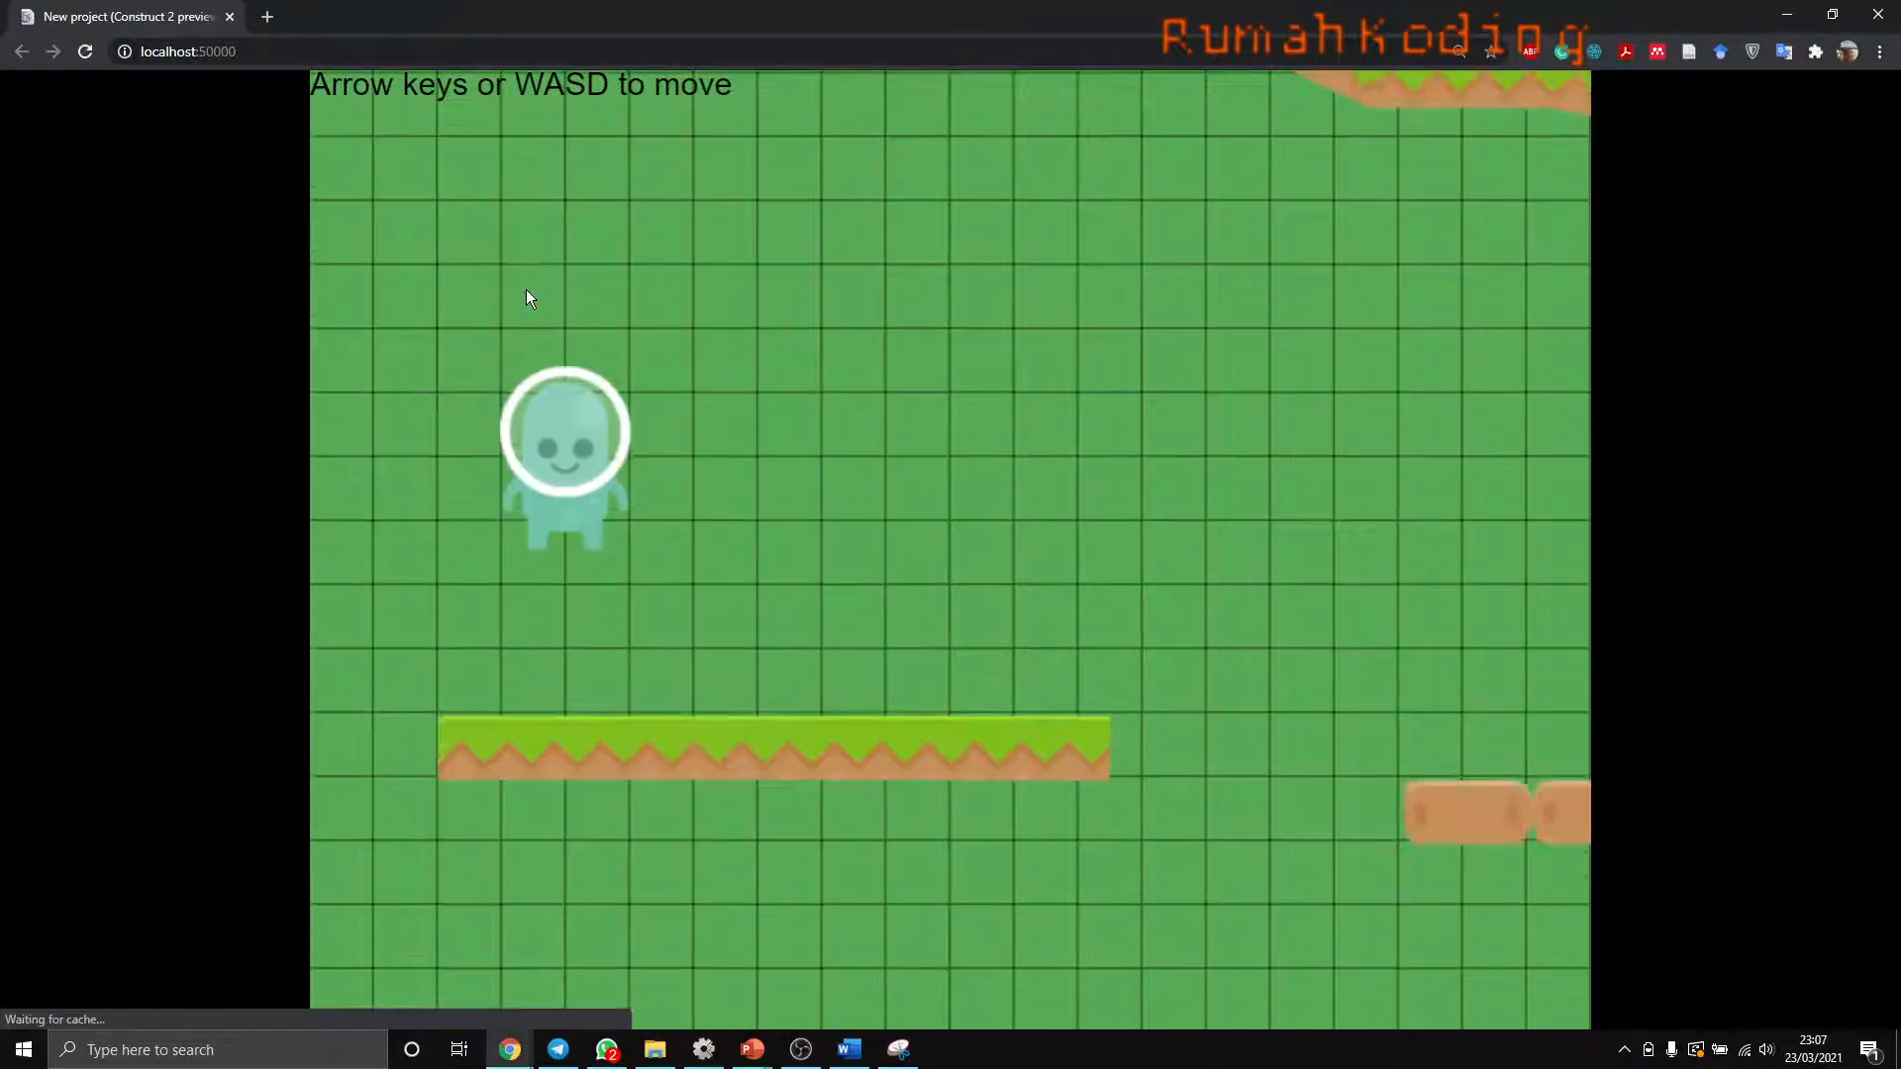
key("Right")
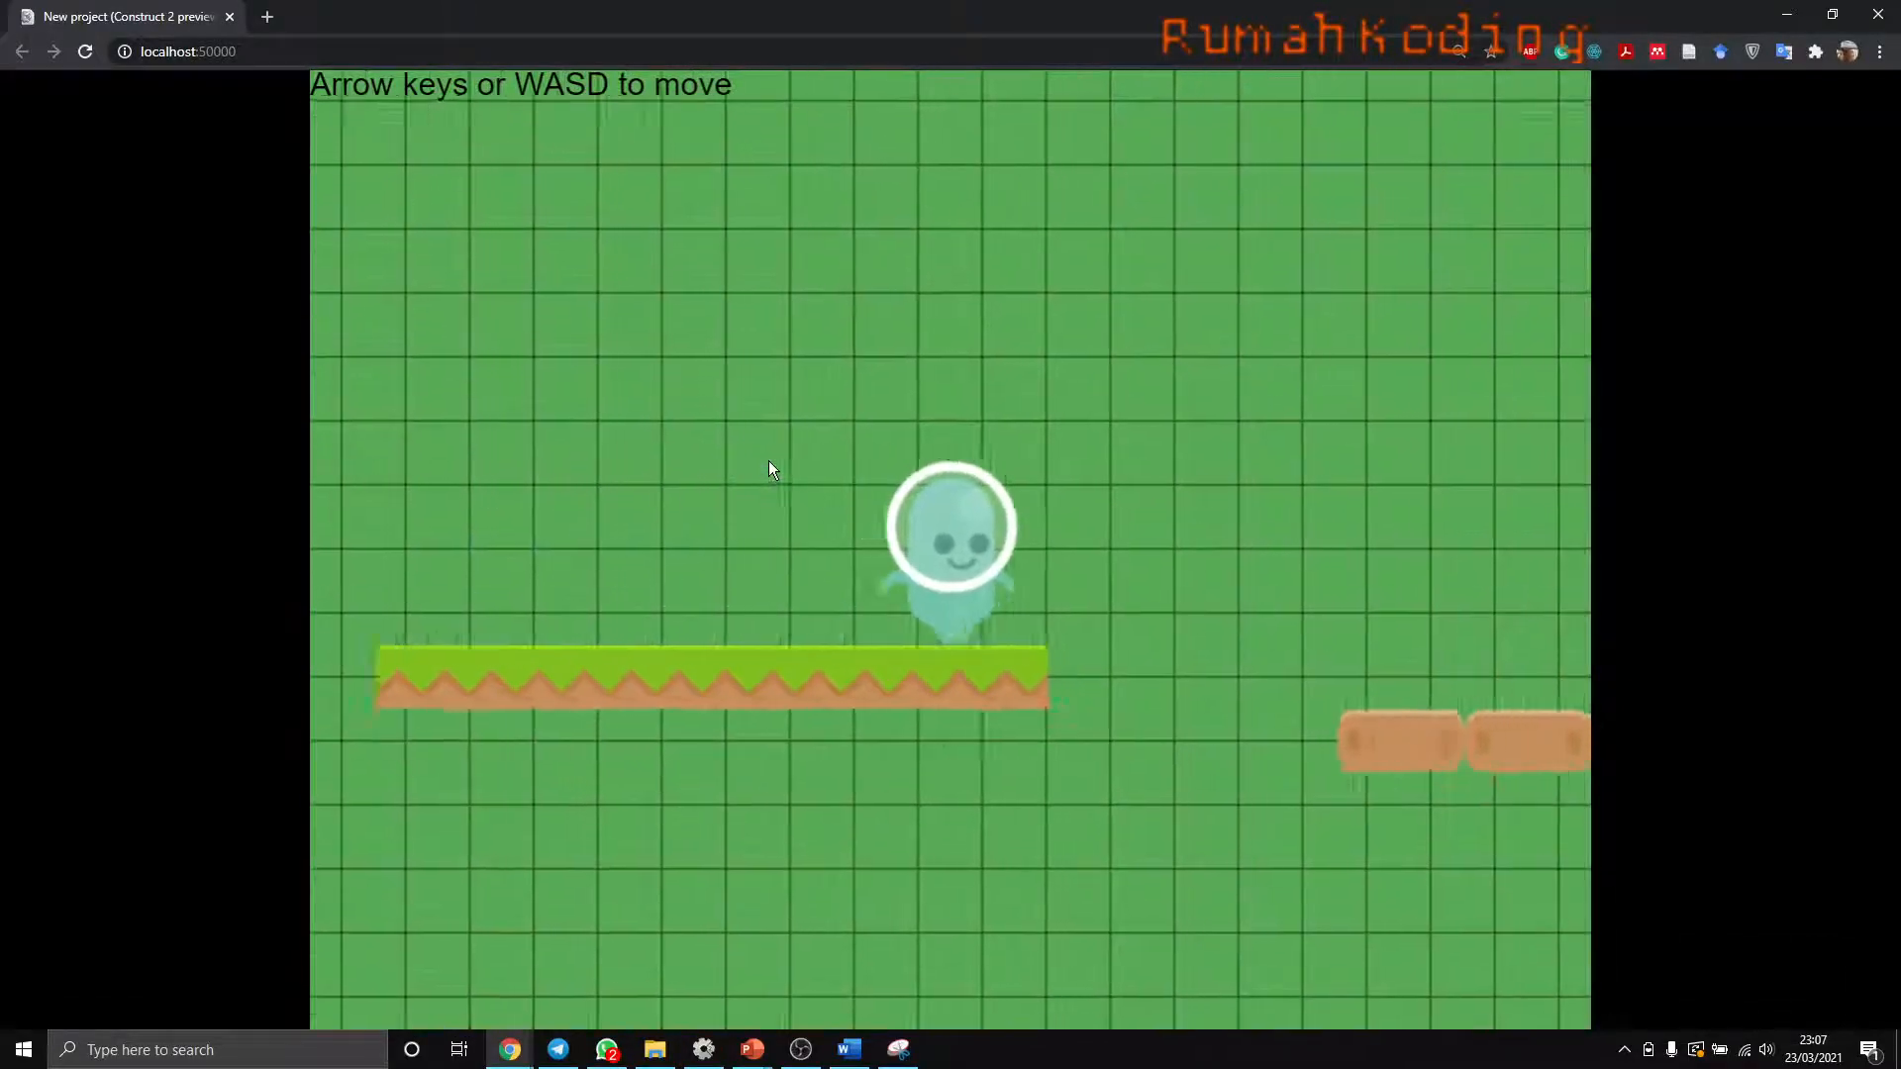
key("Left")
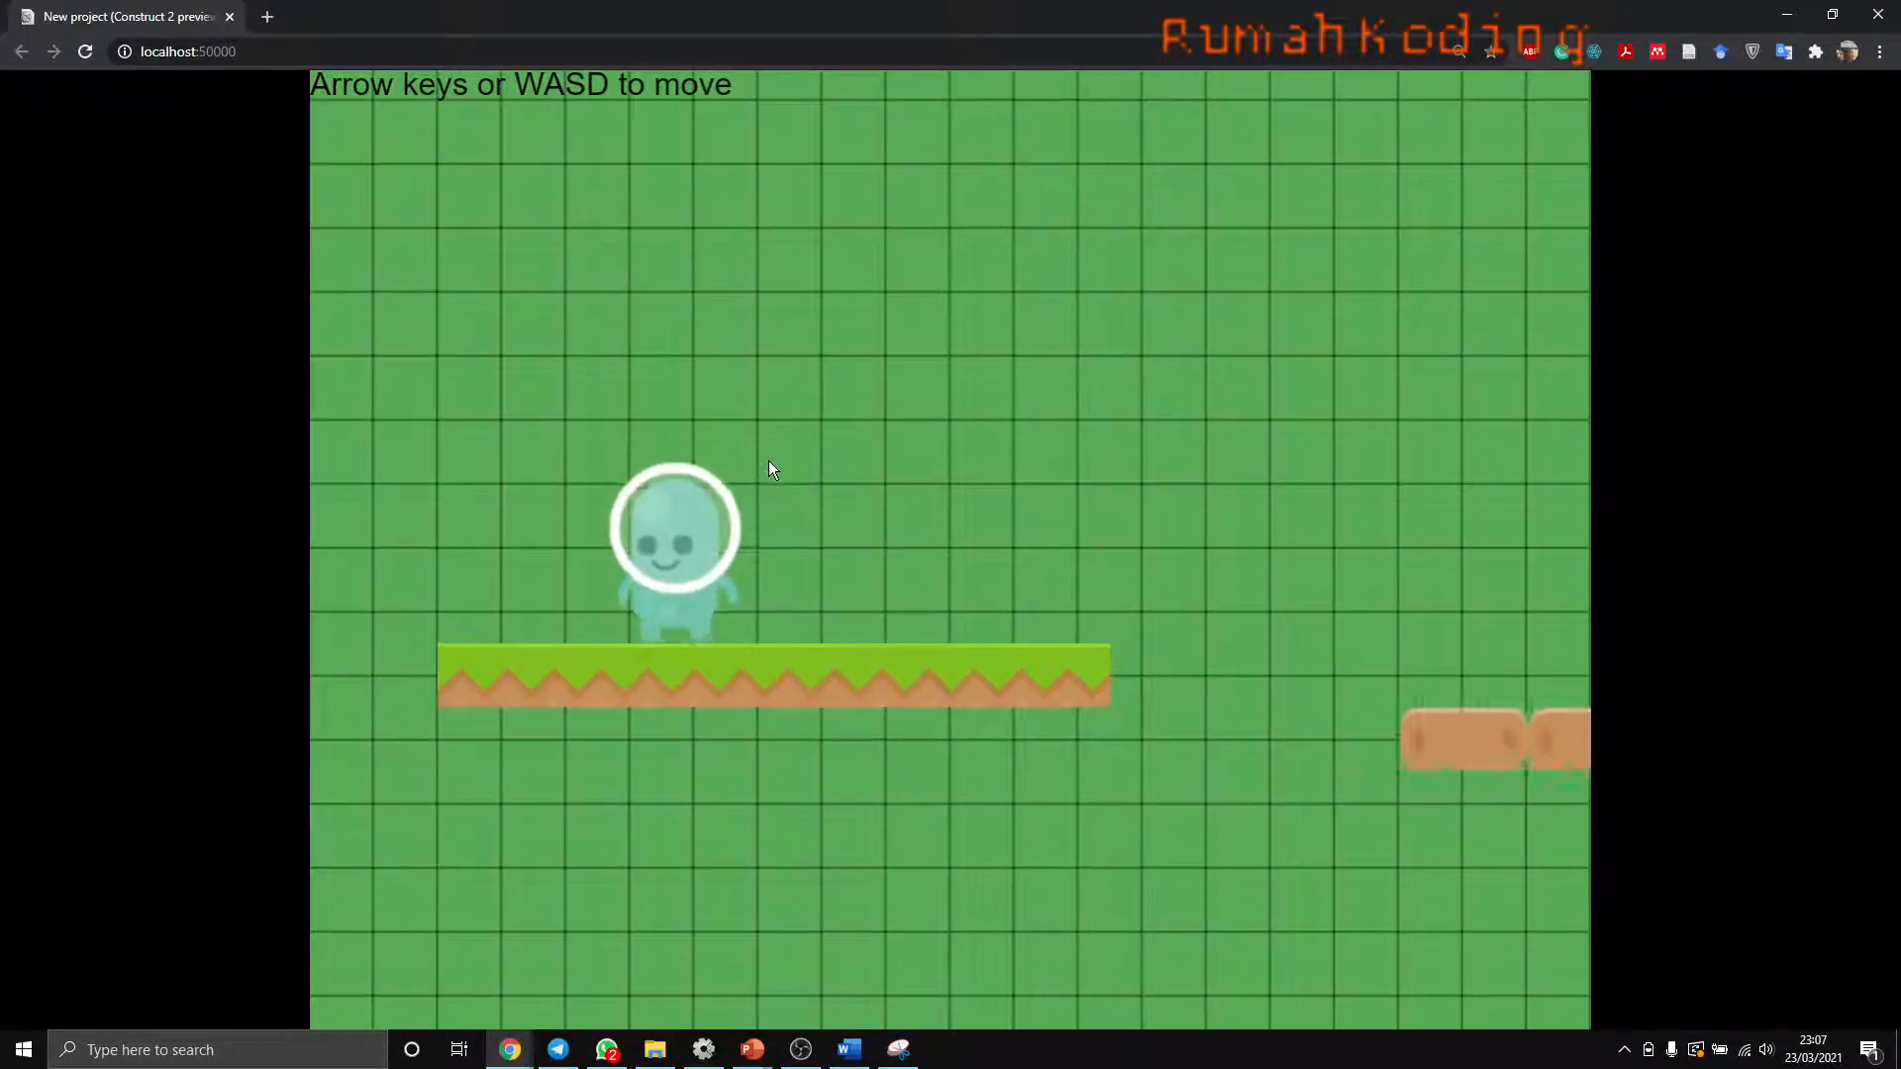
left_click(1771, 16)
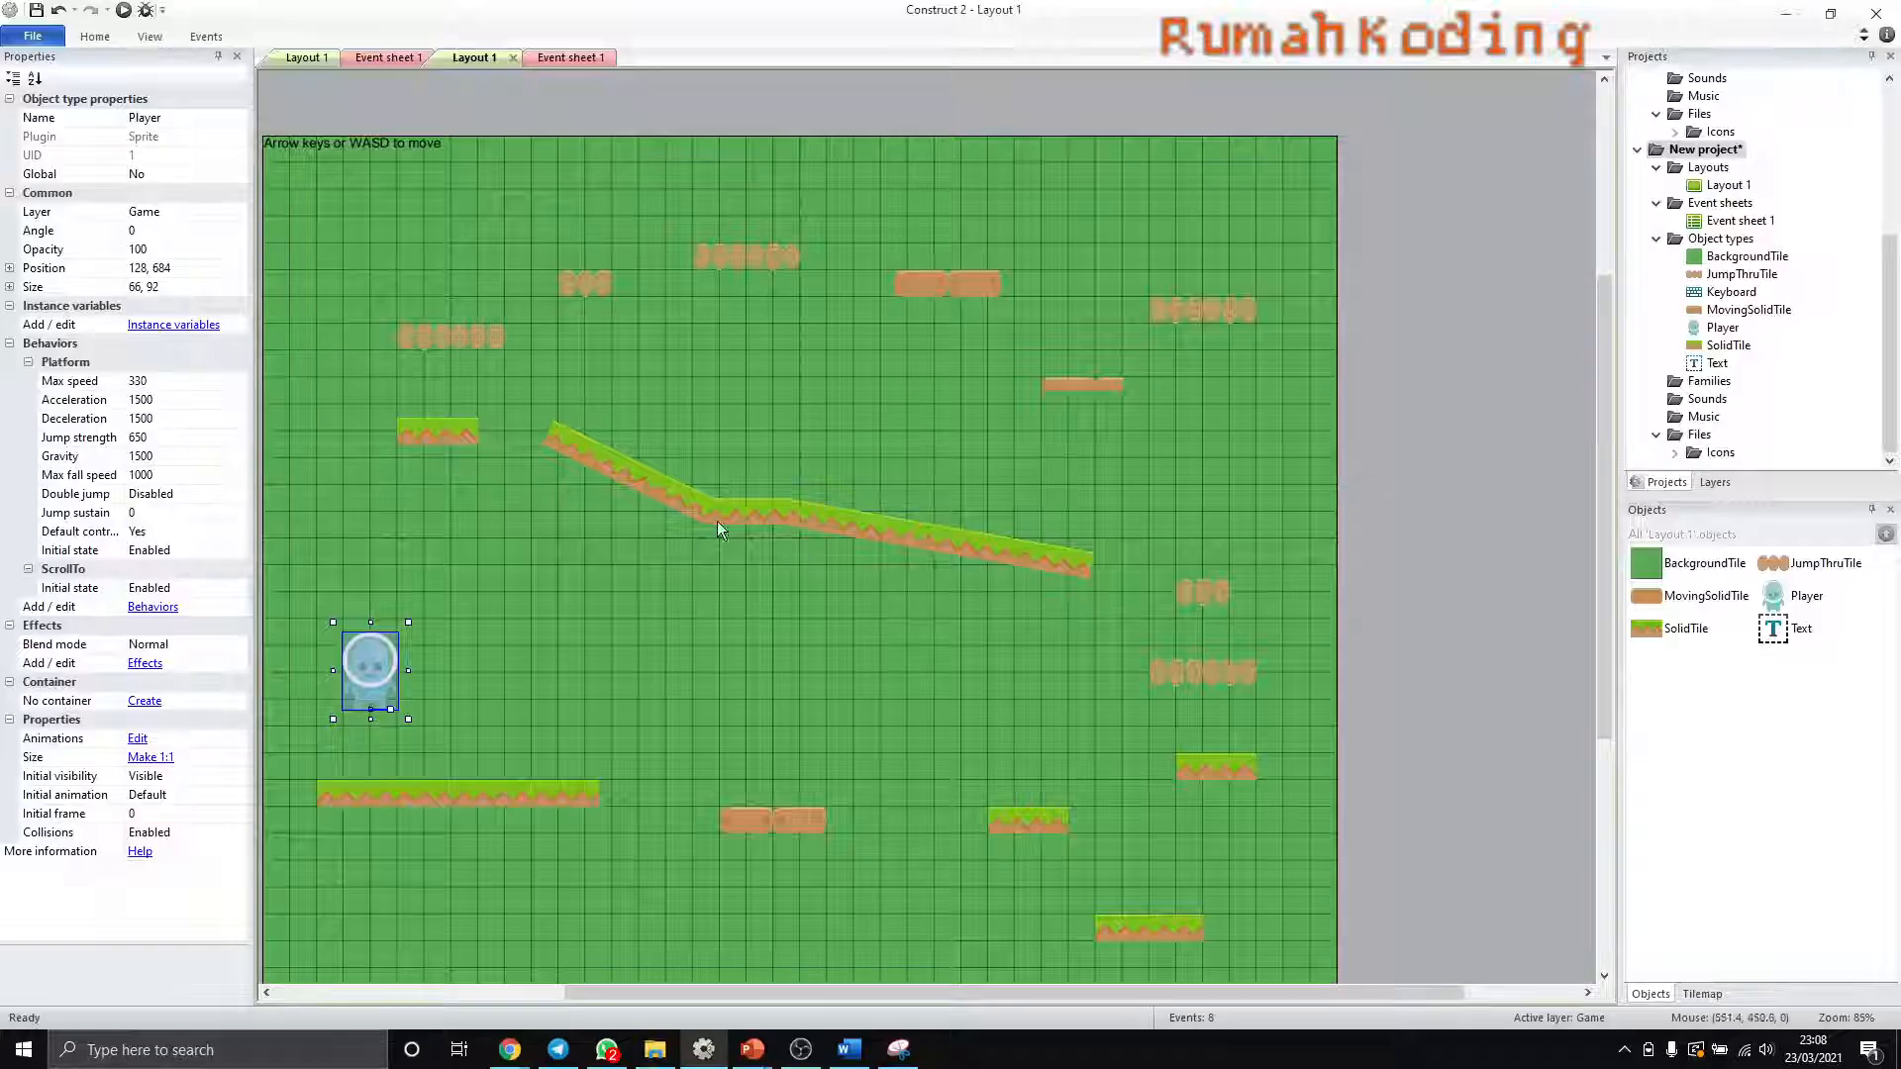
- Open the Player's Jalan animation and examine the size and collision polygon of frames 0 to 6
double_click(1723, 328)
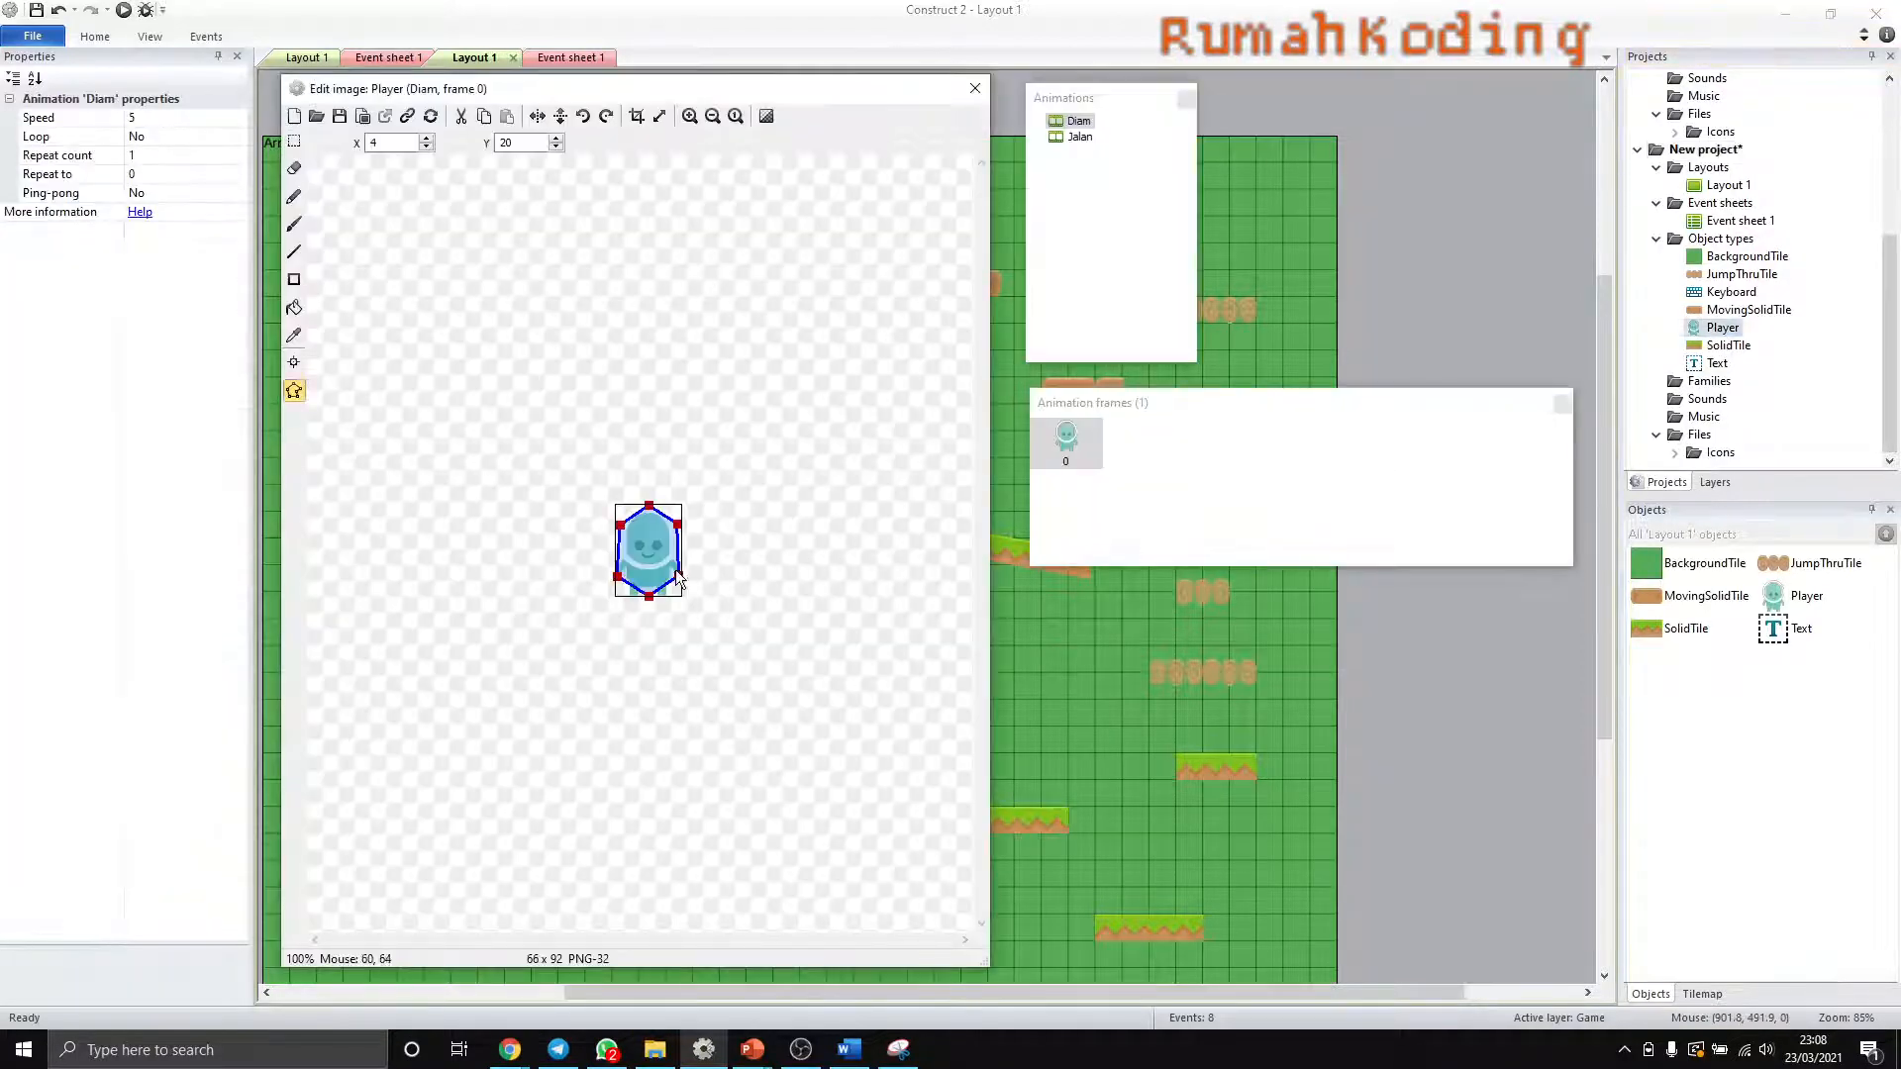
left_click(1079, 136)
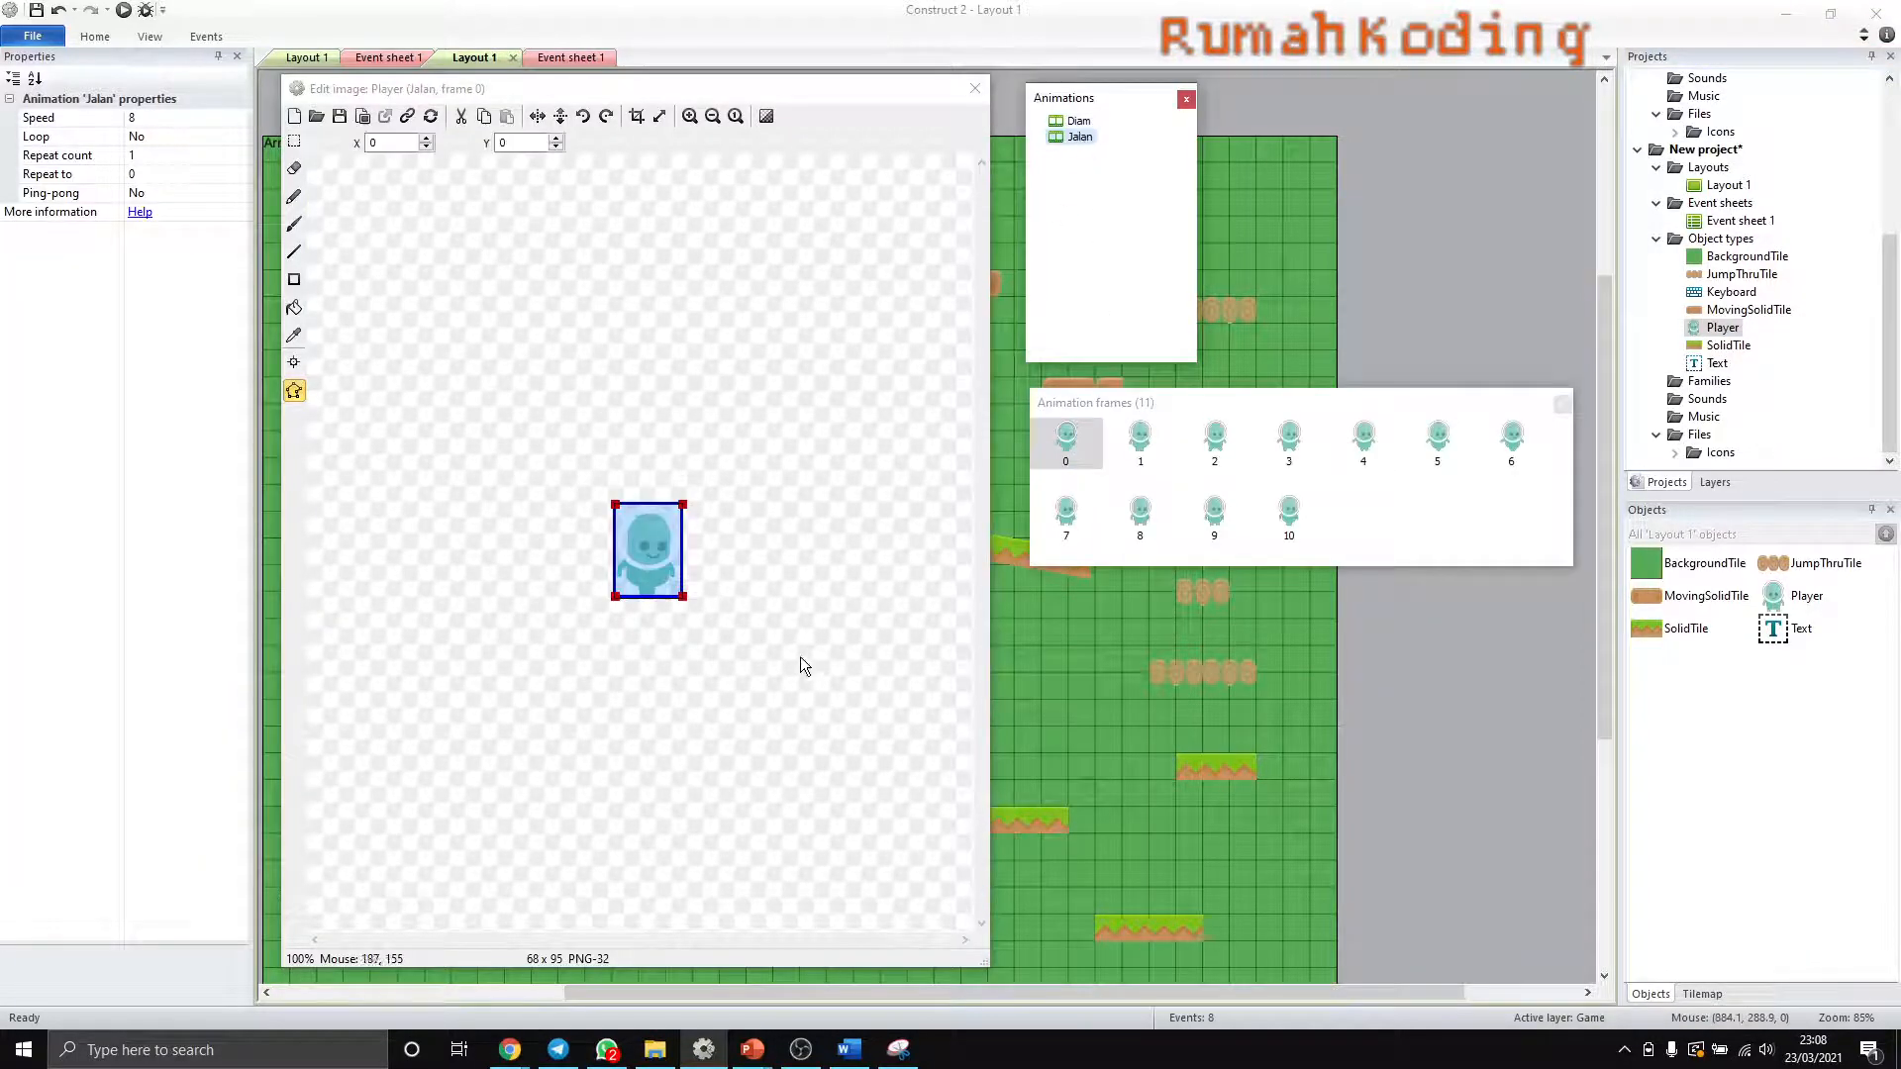
scroll(683, 616, "up", 3, "ctrl")
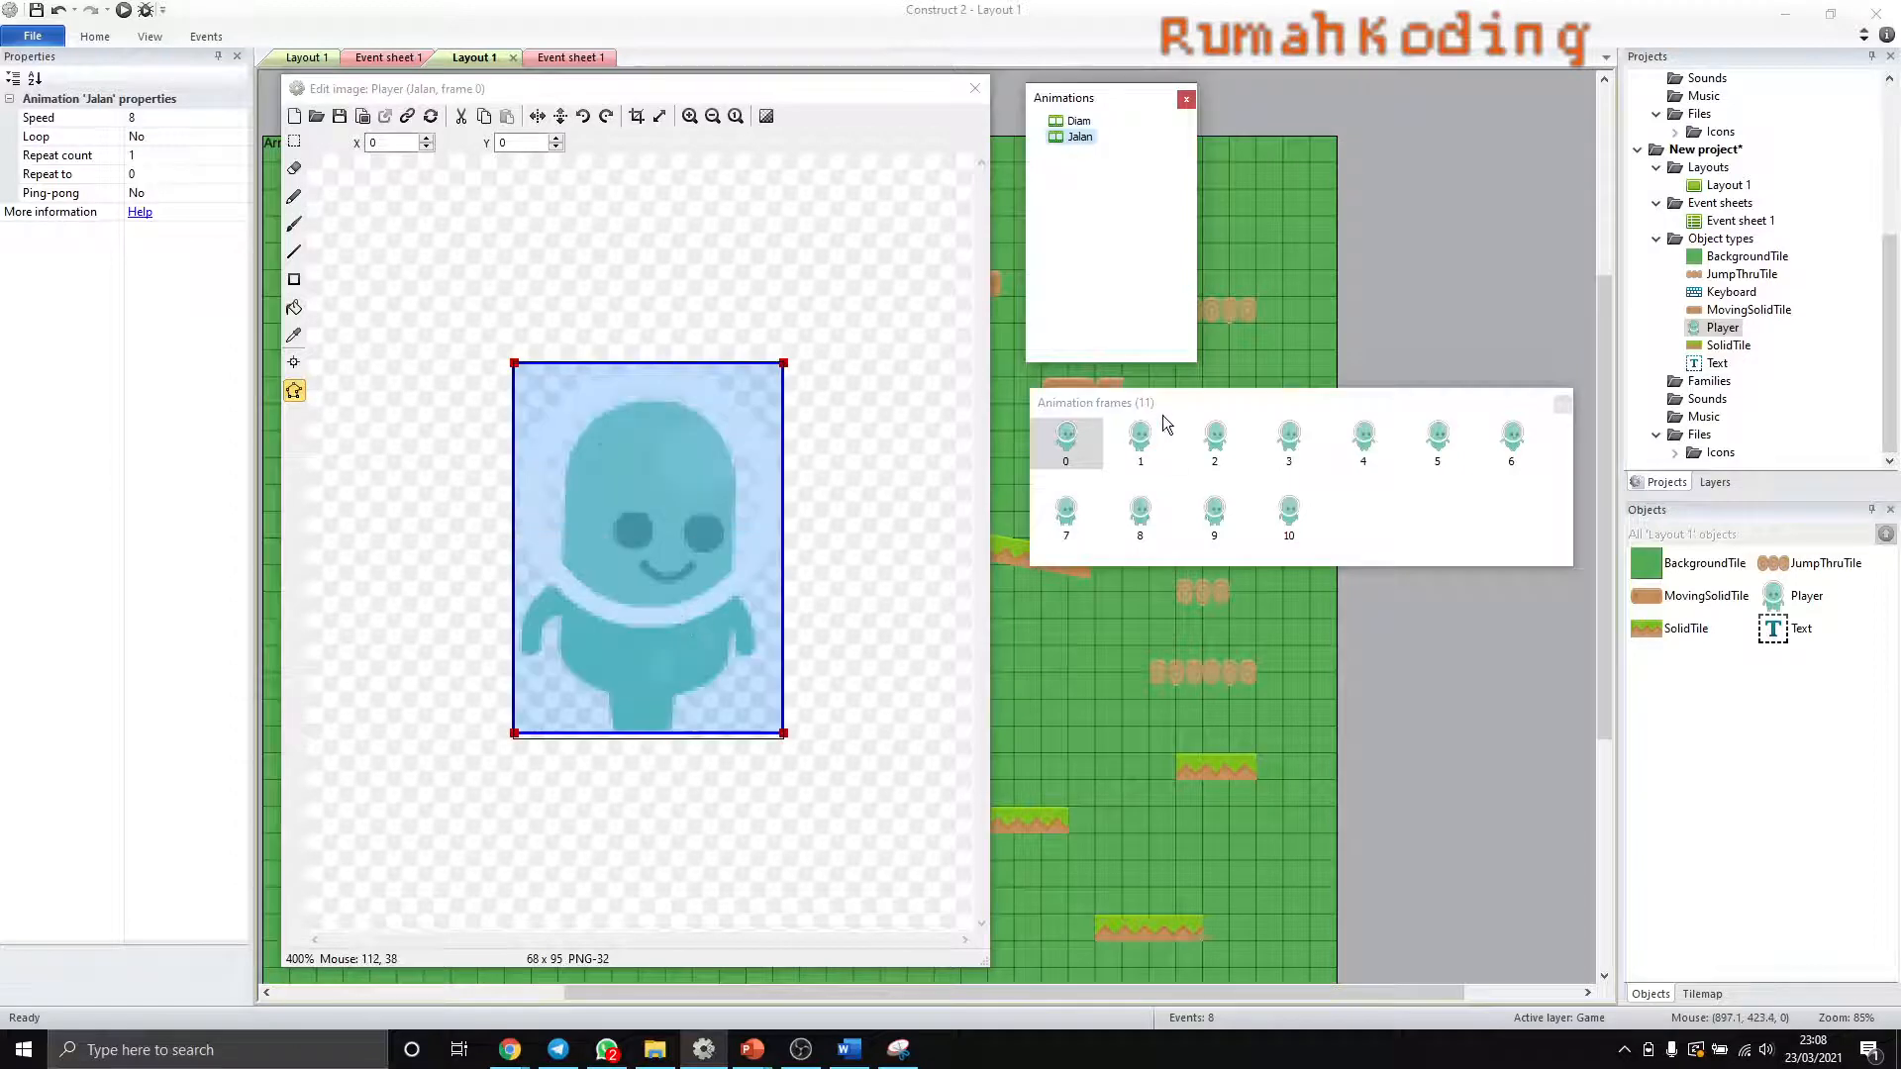
left_click(1139, 438)
left_click(1216, 440)
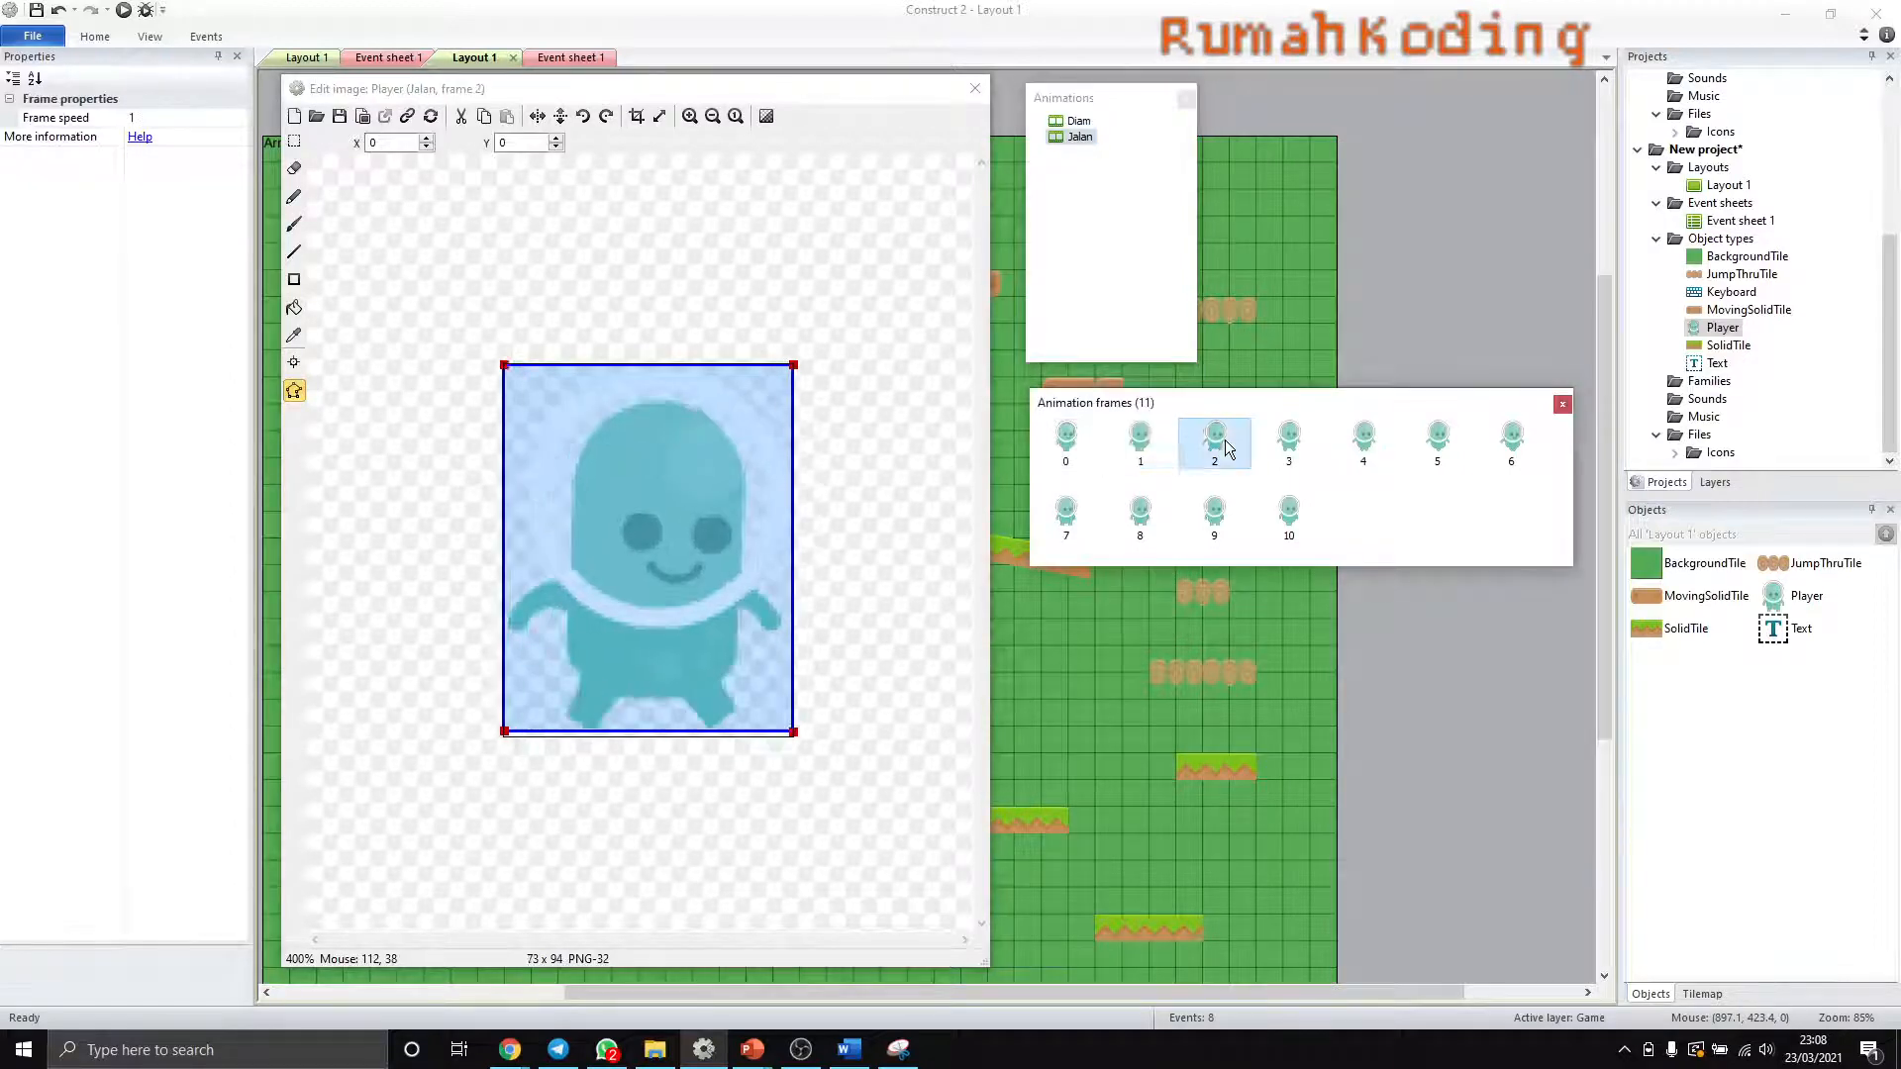
left_click(1288, 441)
left_click(1376, 448)
left_click(1430, 444)
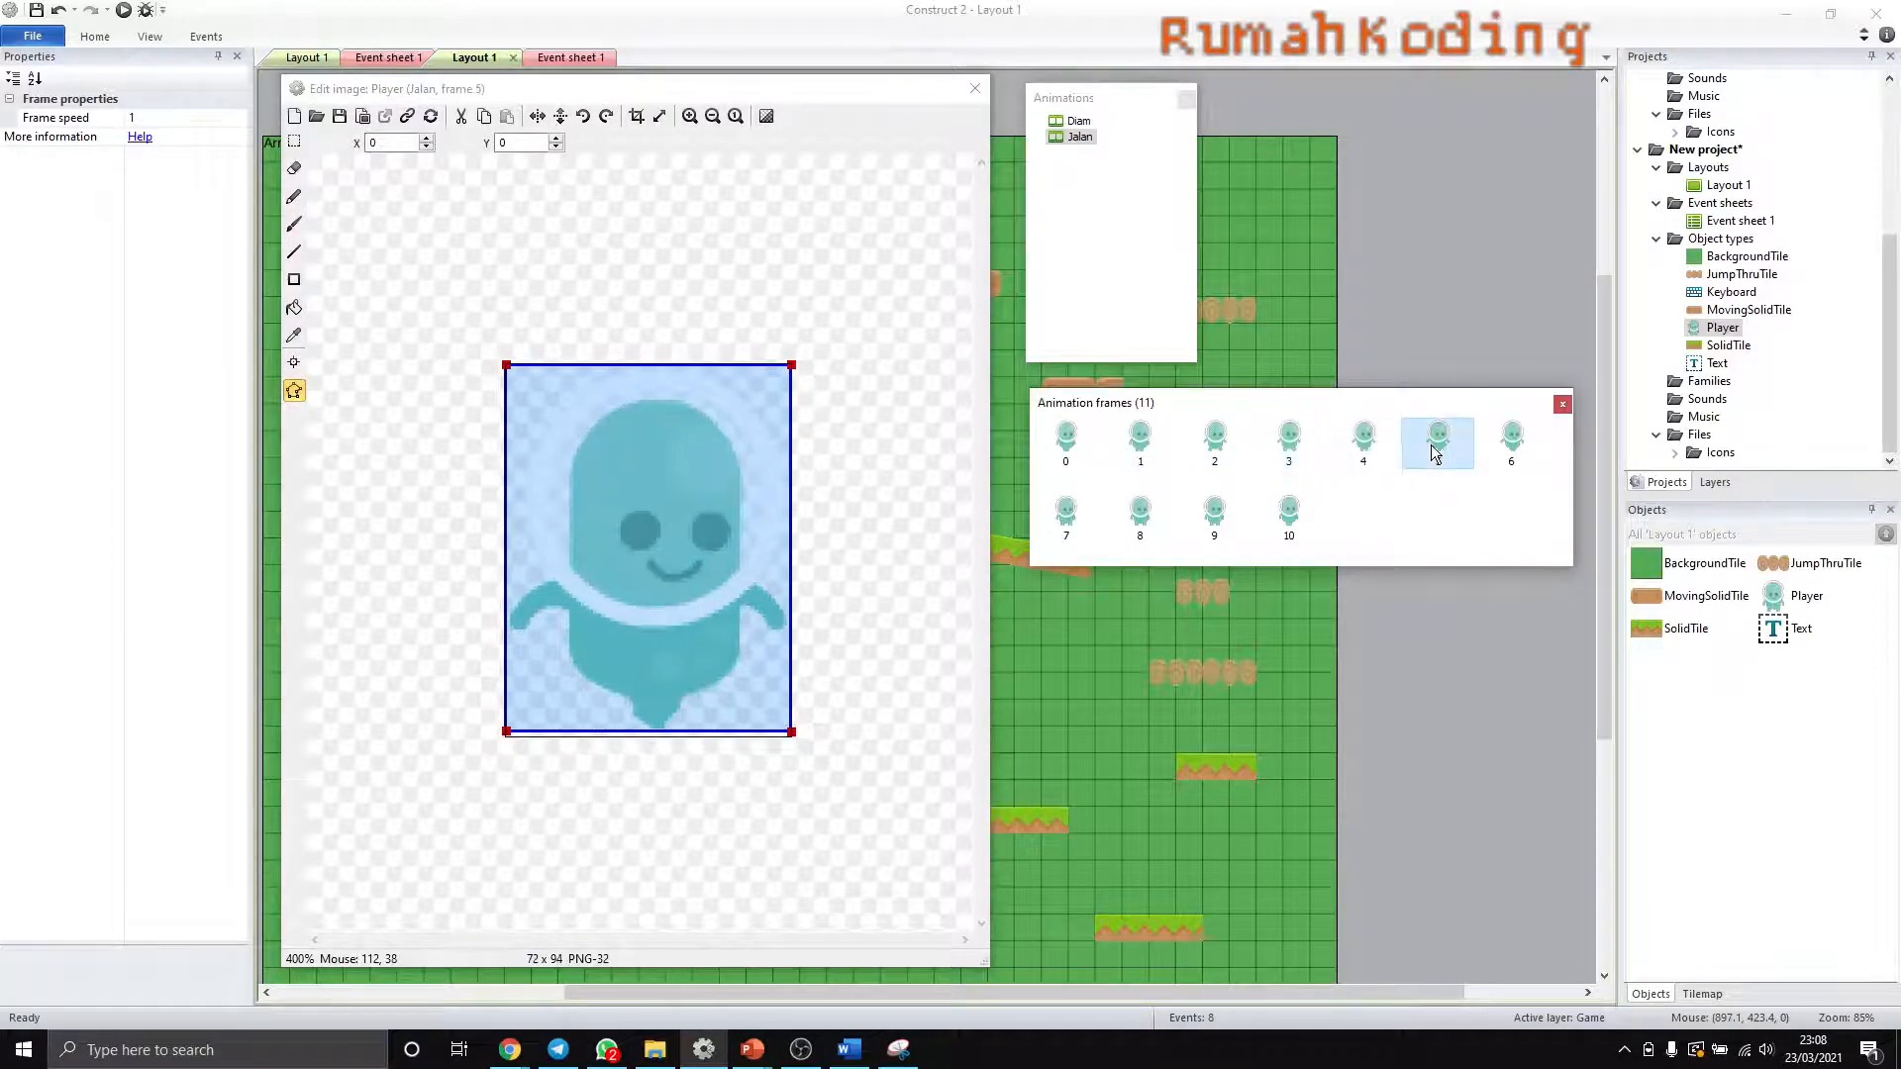
left_click(1512, 440)
- Crop the transparent edges of the Jalan animation's frames 7, 8, 9 and 10
left_click(1066, 515)
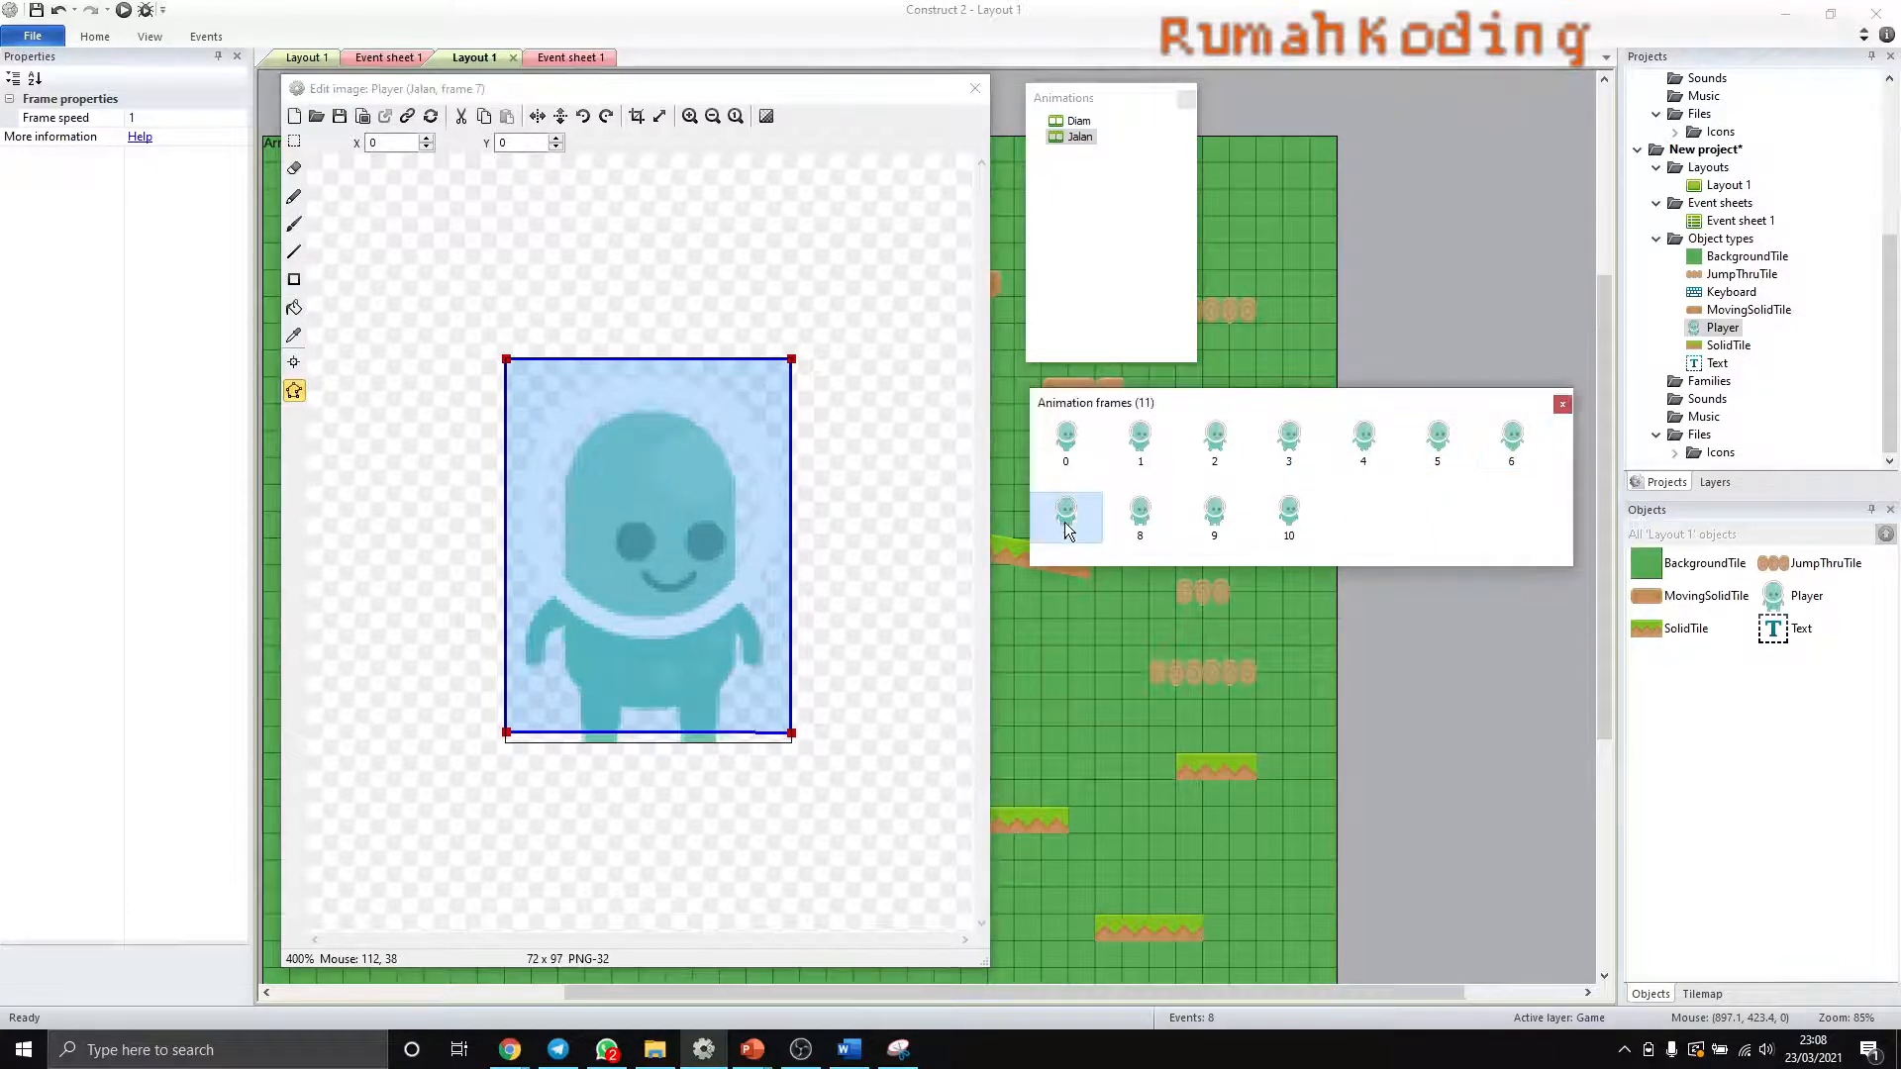
left_click(637, 116)
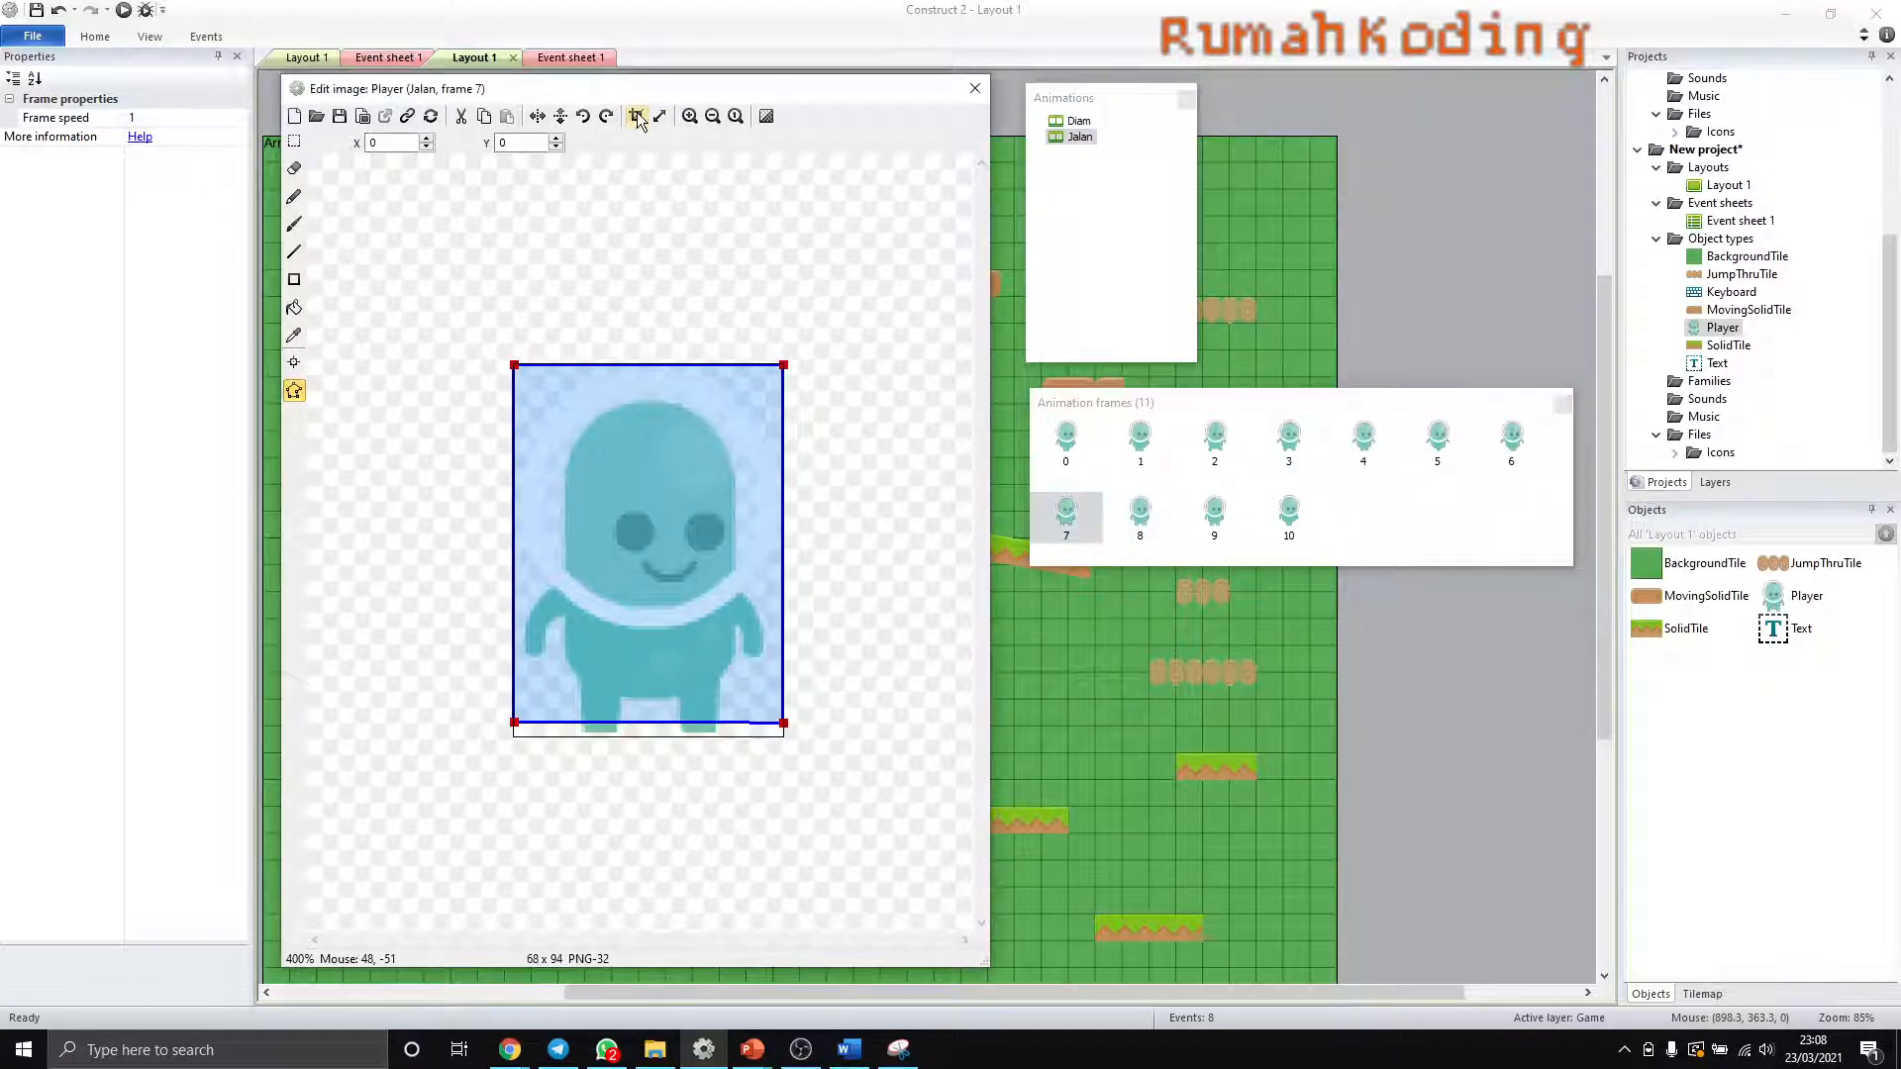
left_click(1141, 515)
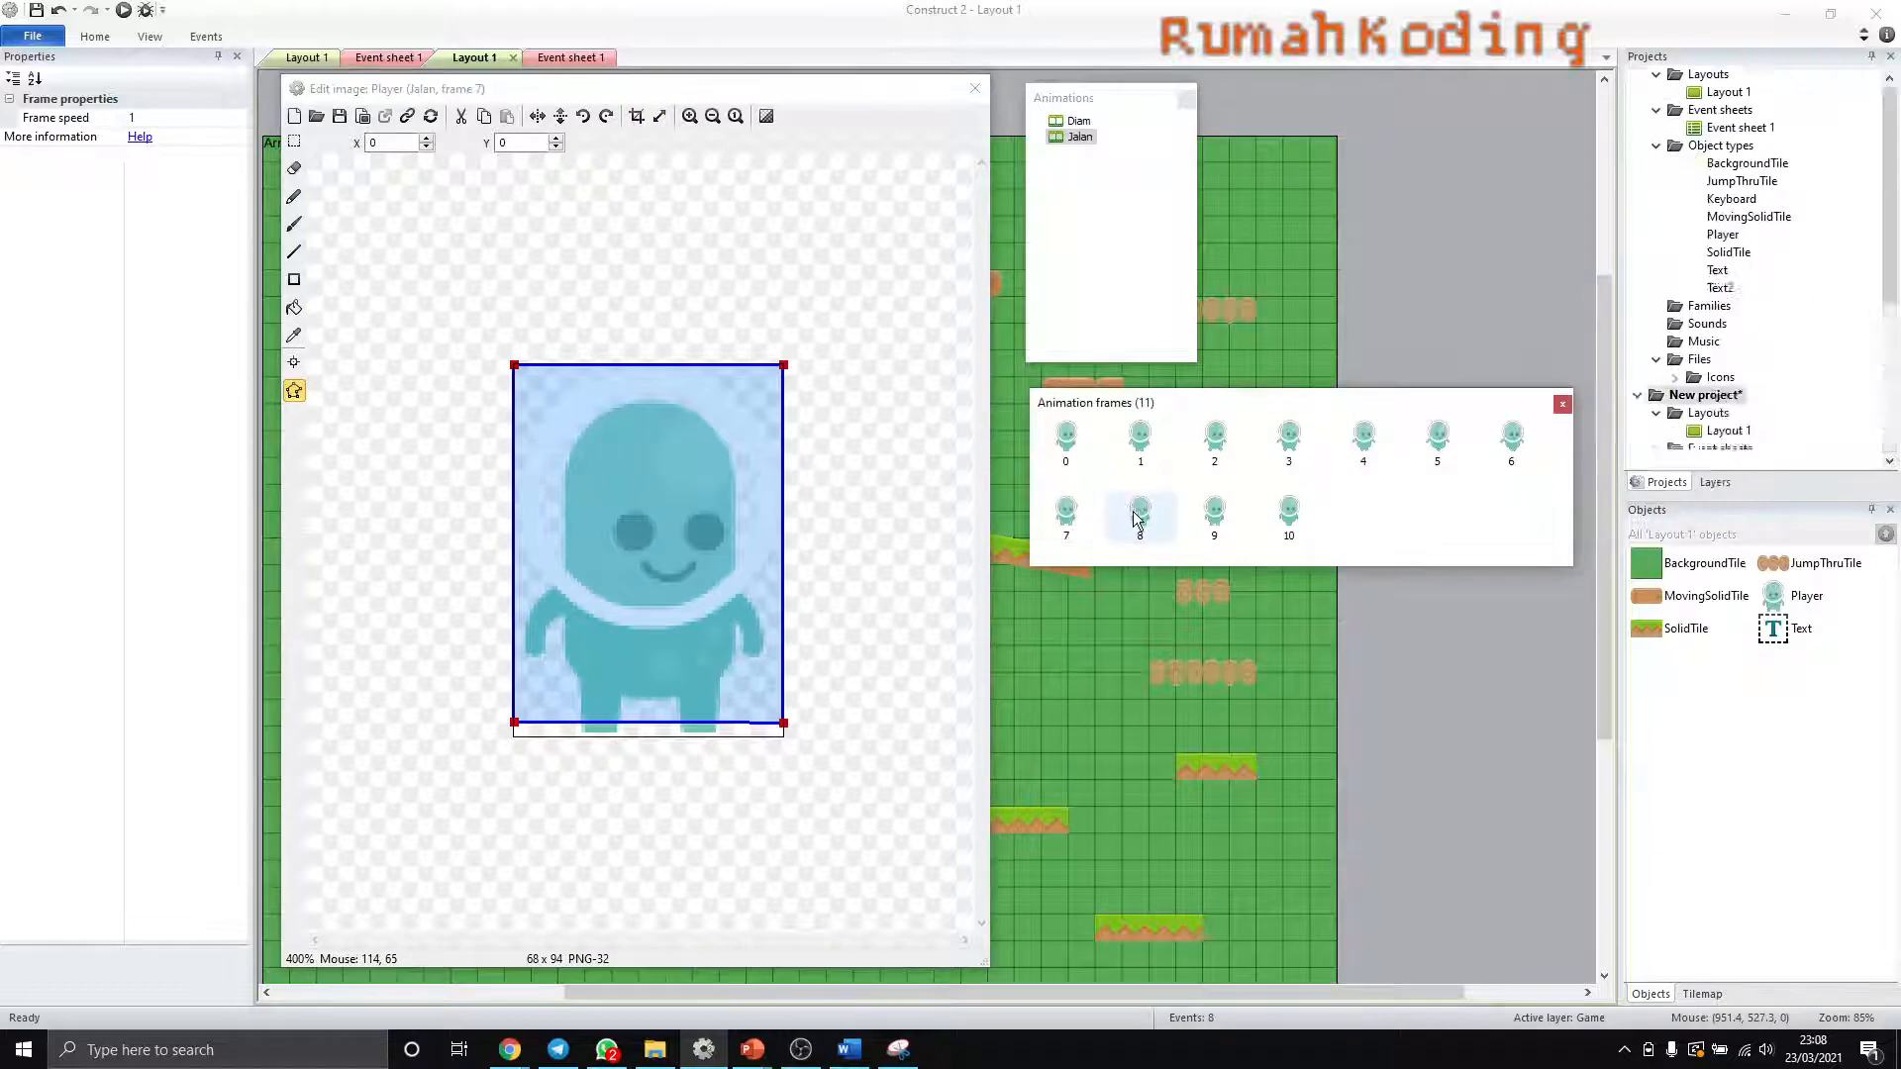
left_click(637, 116)
left_click(1215, 515)
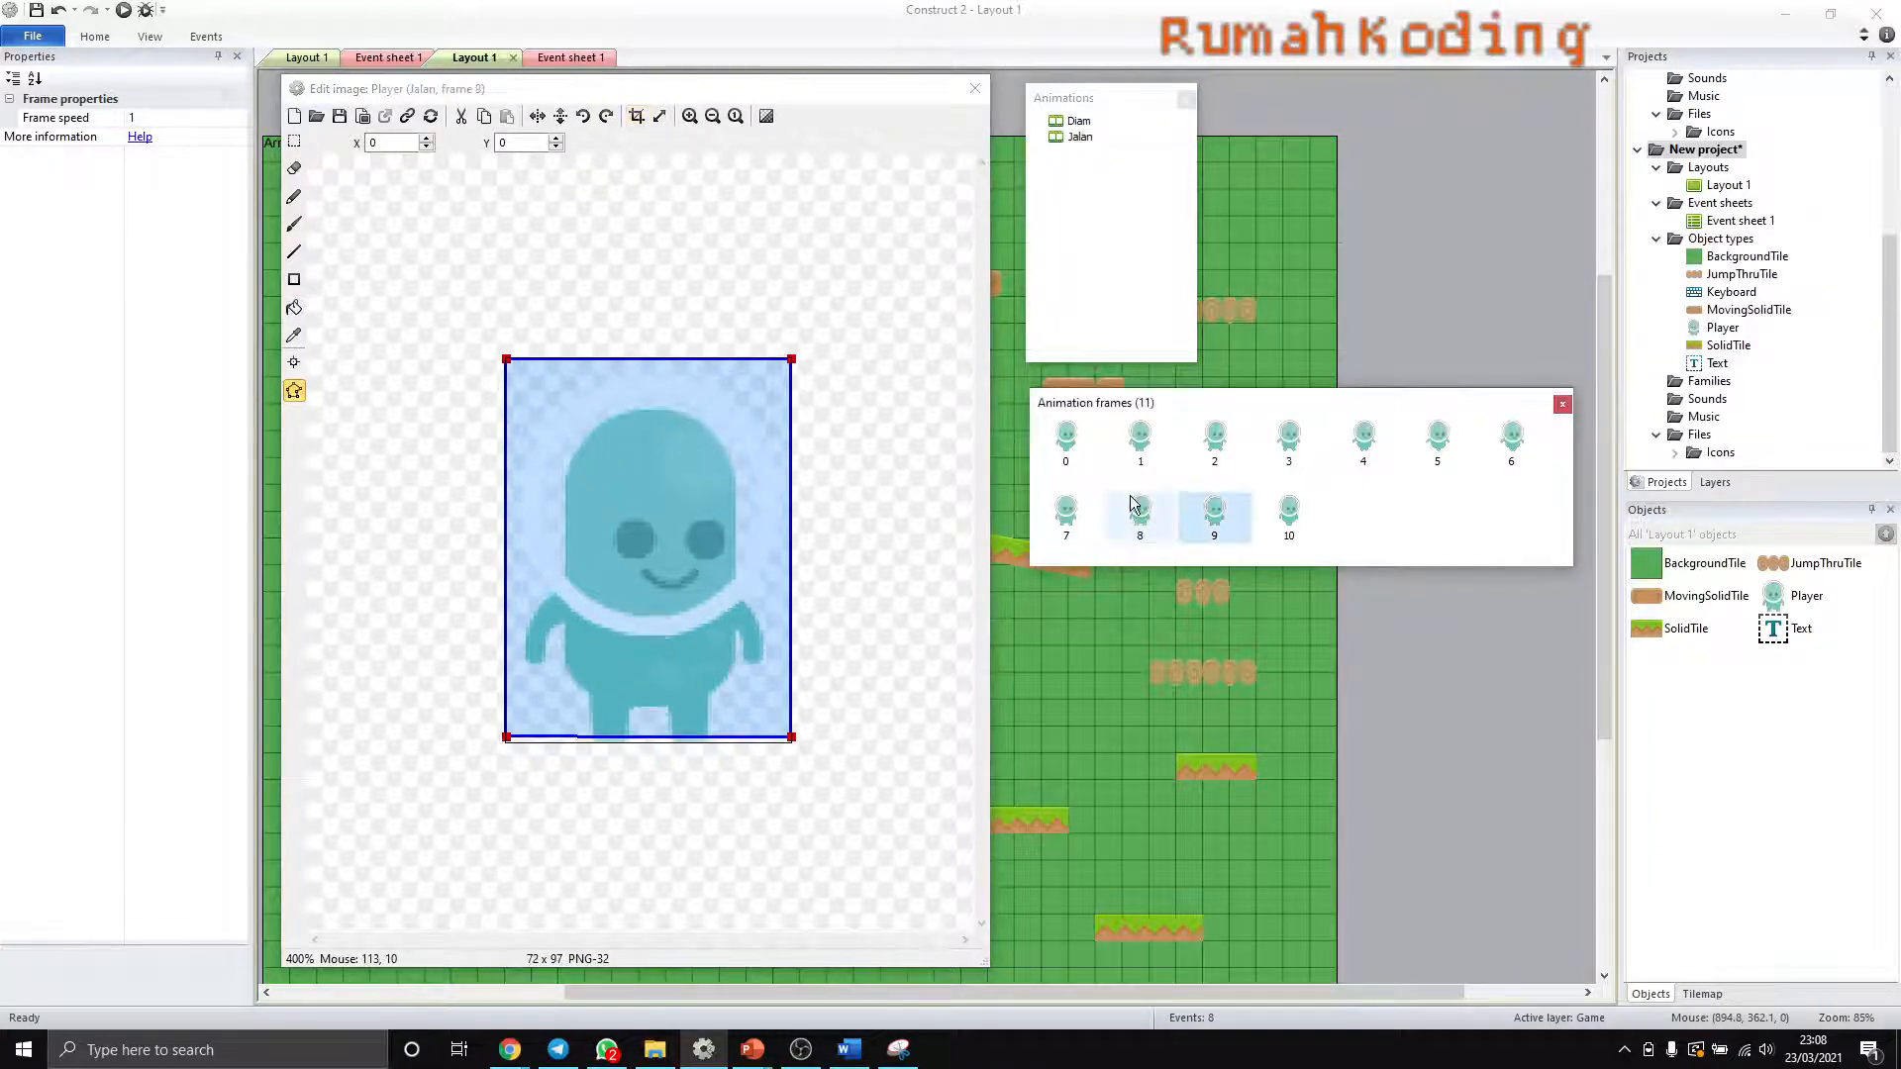
left_click(636, 116)
left_click(1289, 515)
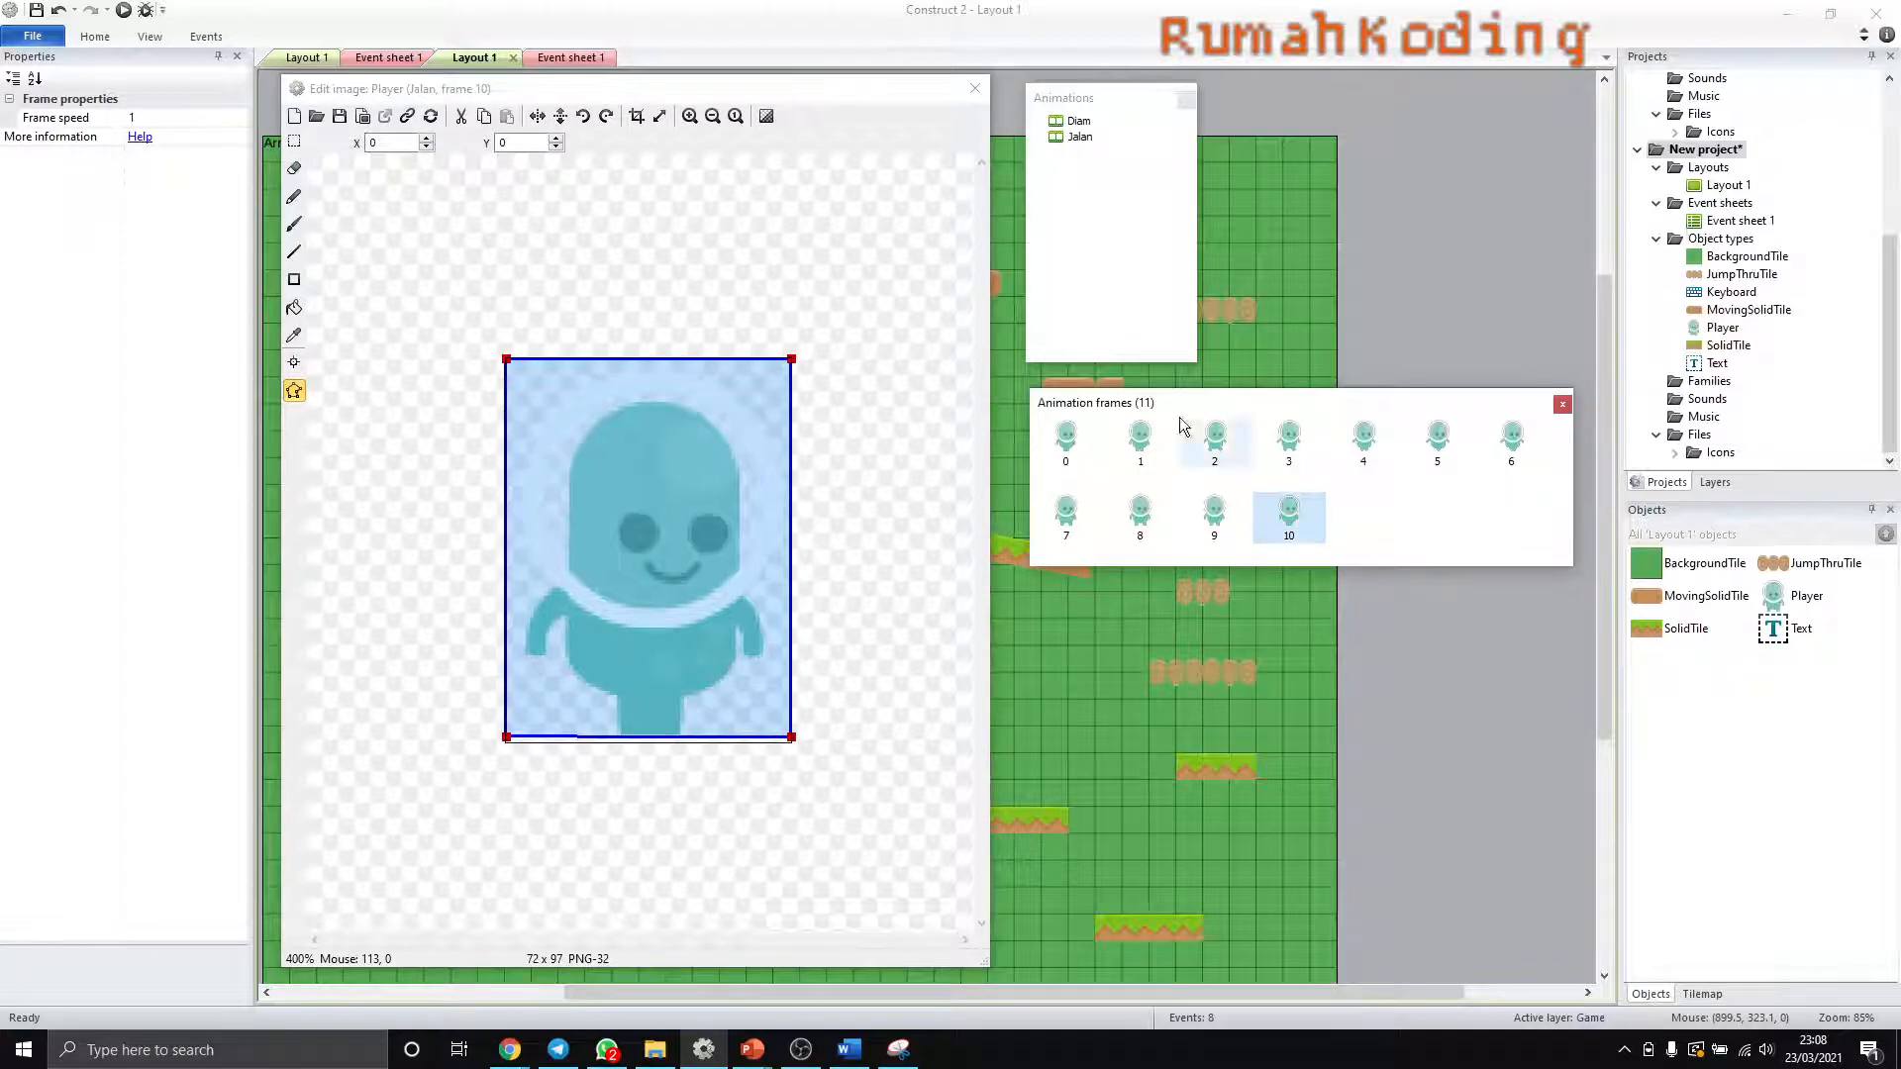
left_click(637, 116)
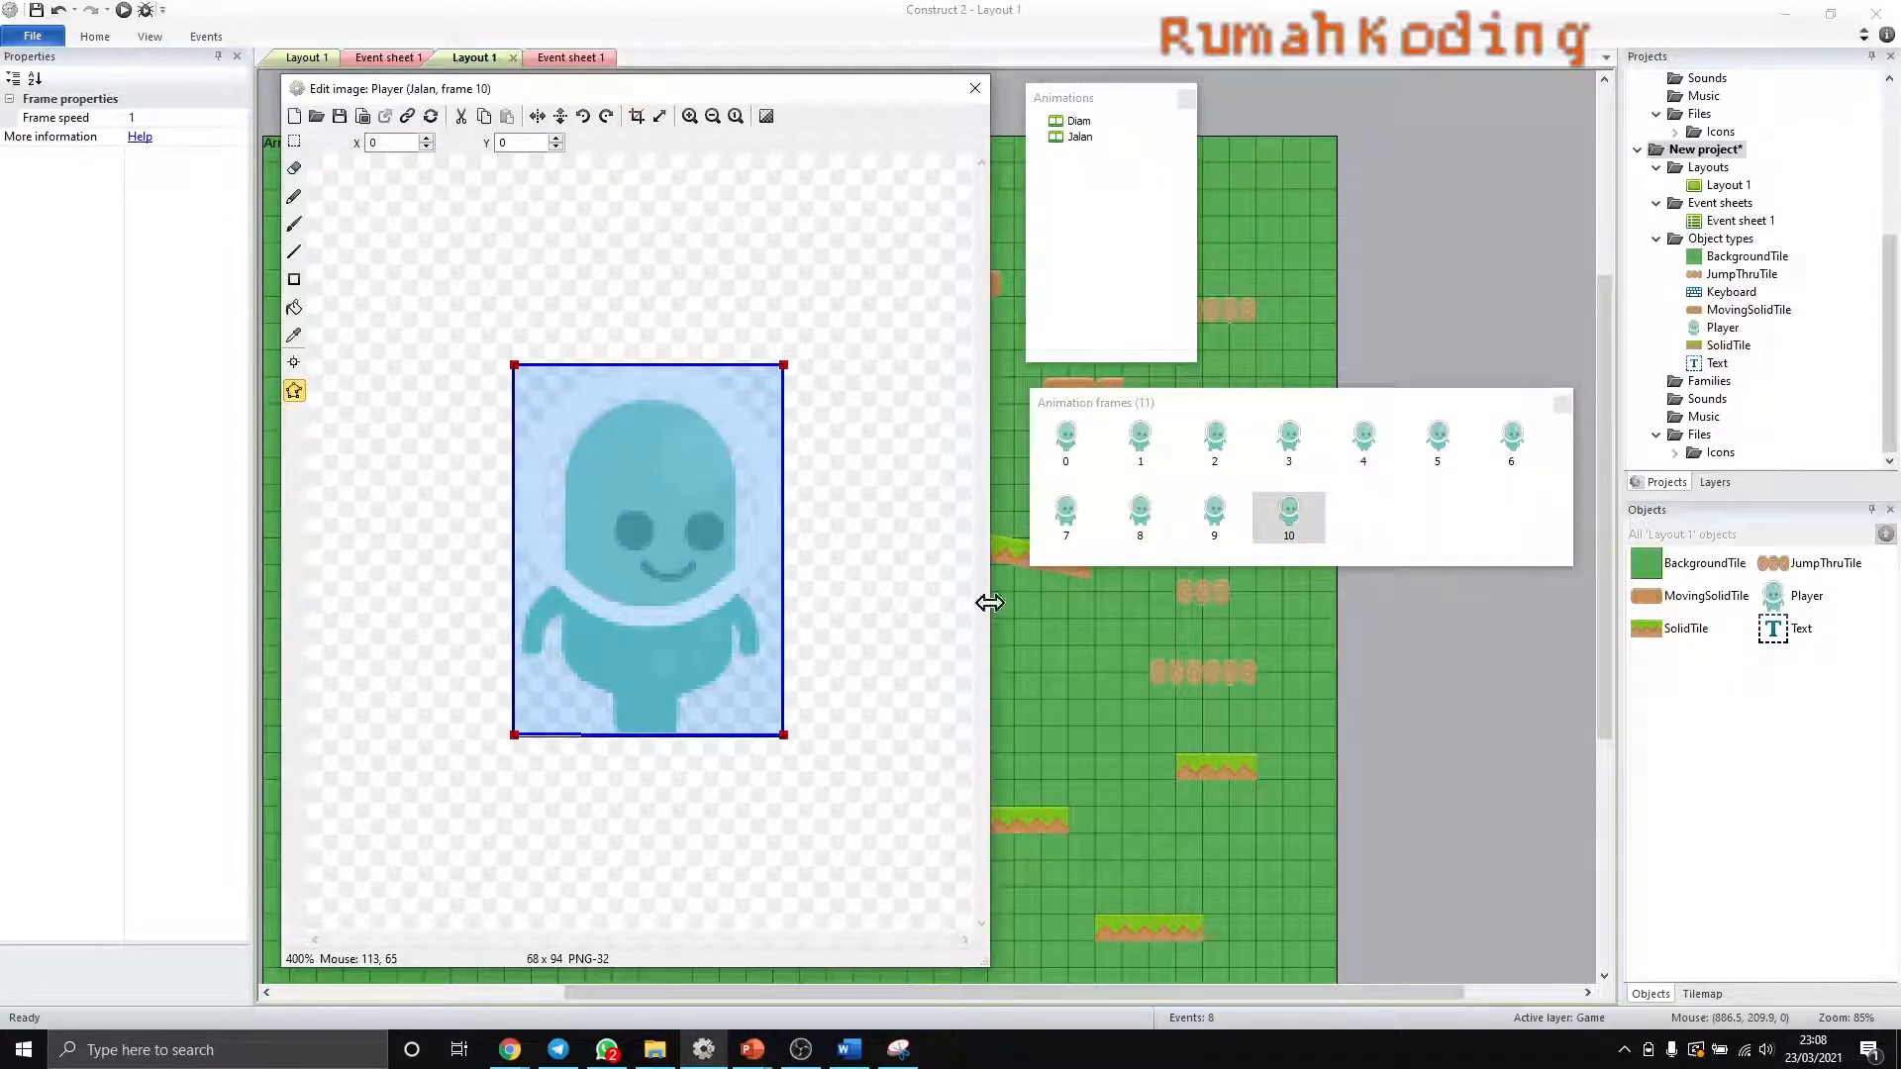
- Apply the collision polygon of Jalan frame 0 to the whole animation, check frames 7 to 10, and close the image editor
left_click(1062, 444)
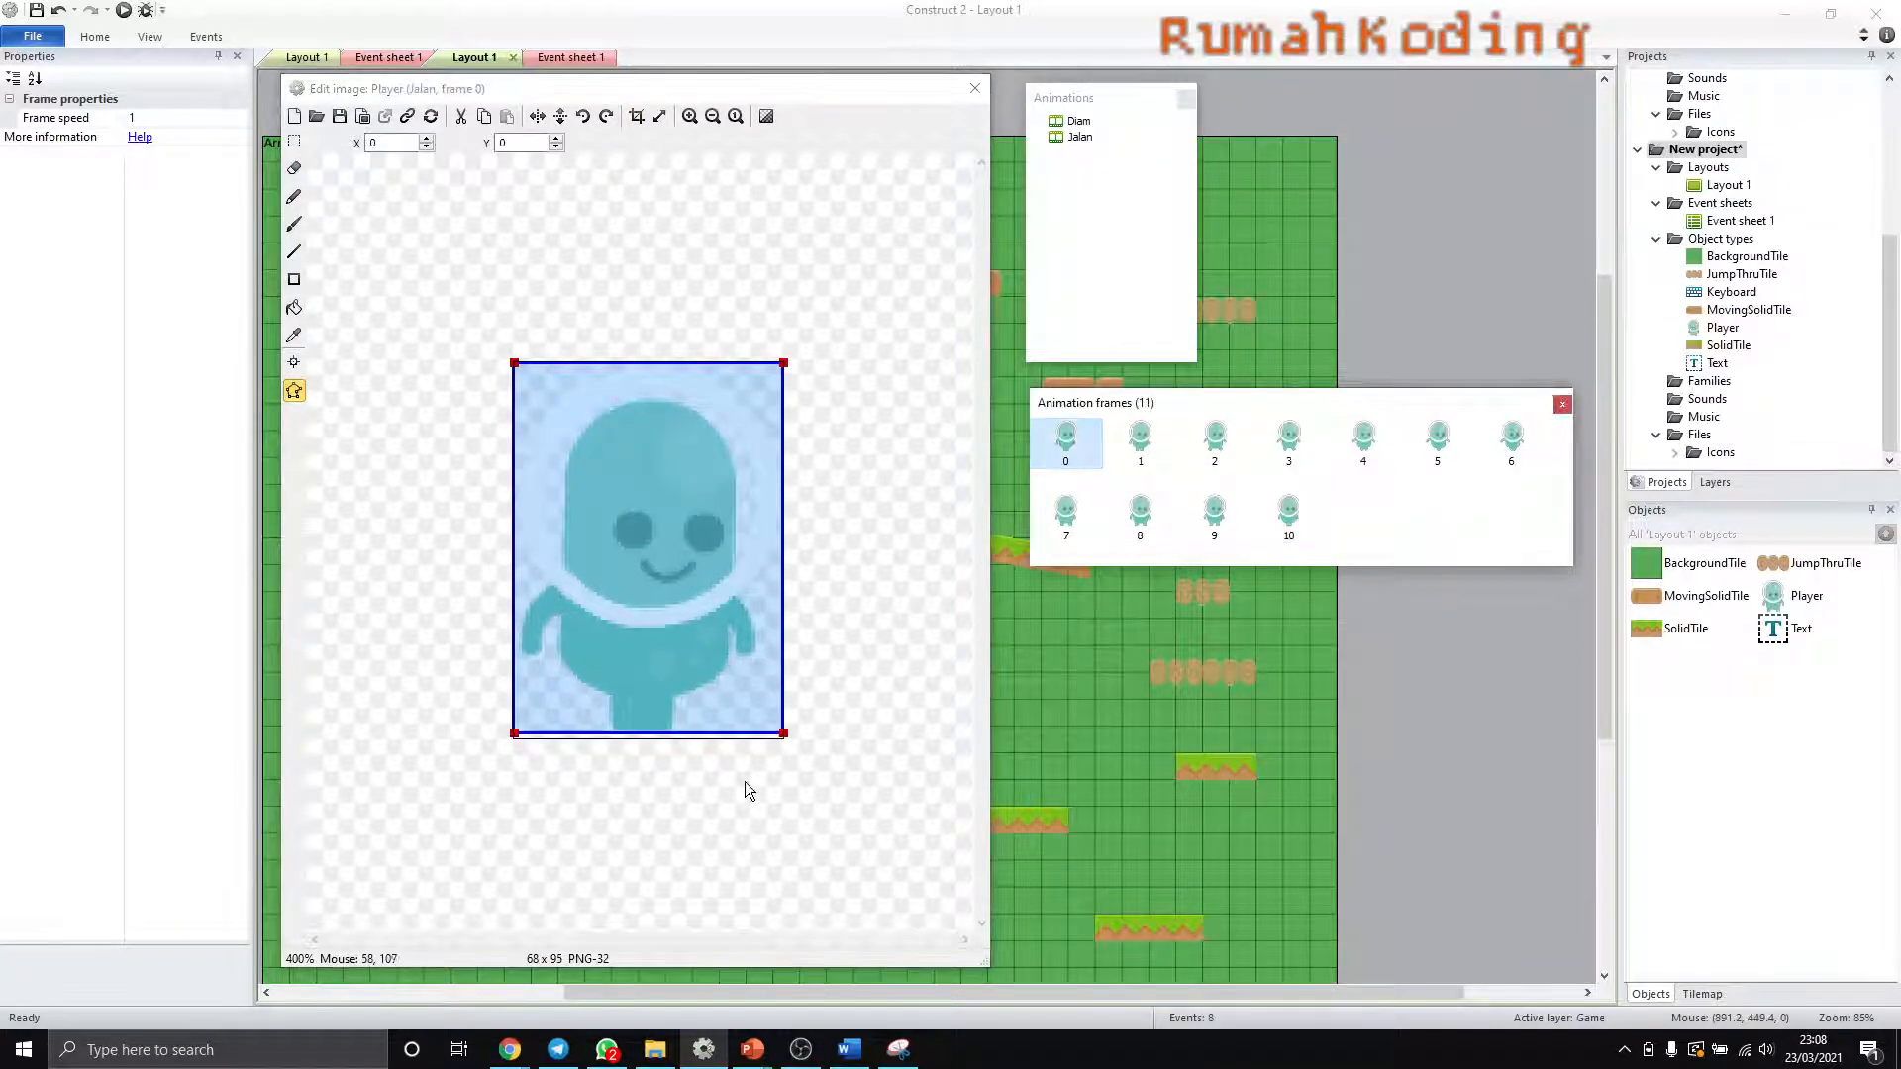
left_click(784, 734)
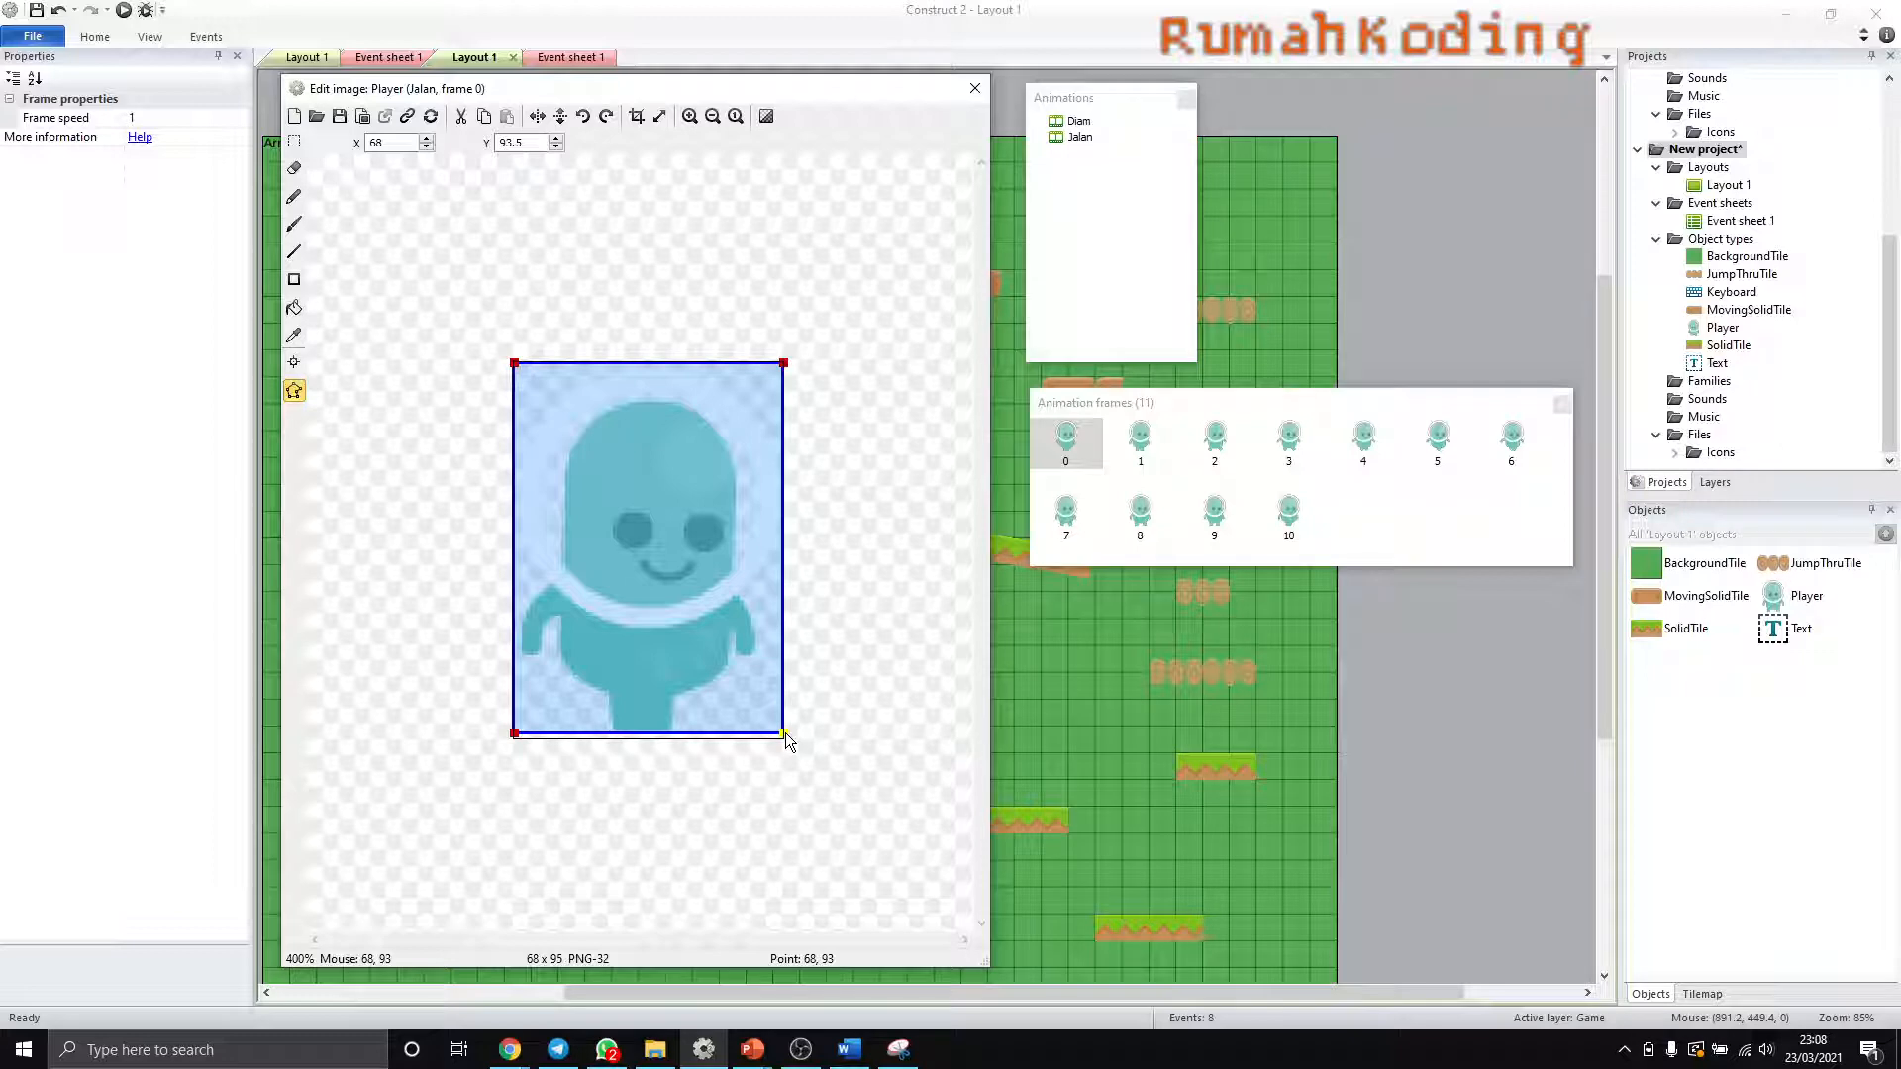
right_click(785, 733)
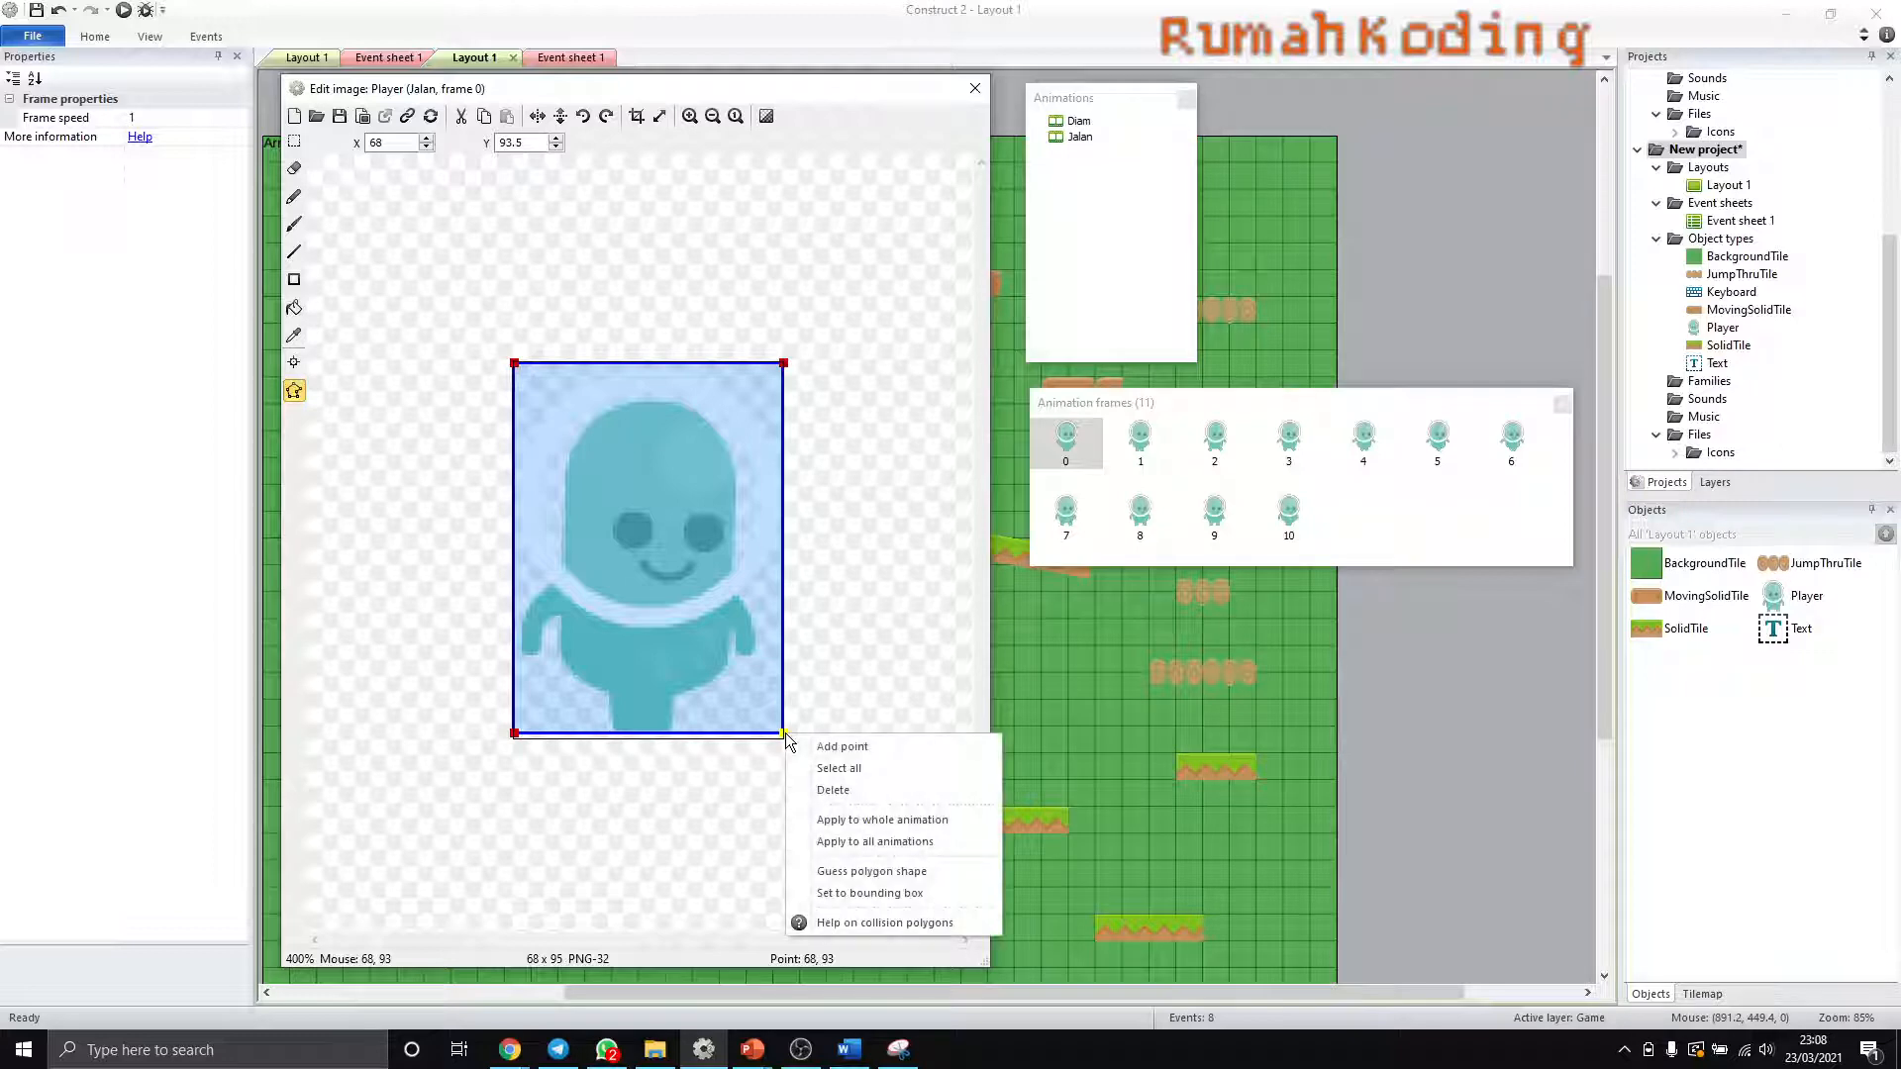
left_click(893, 824)
left_click(1072, 509)
left_click(1135, 519)
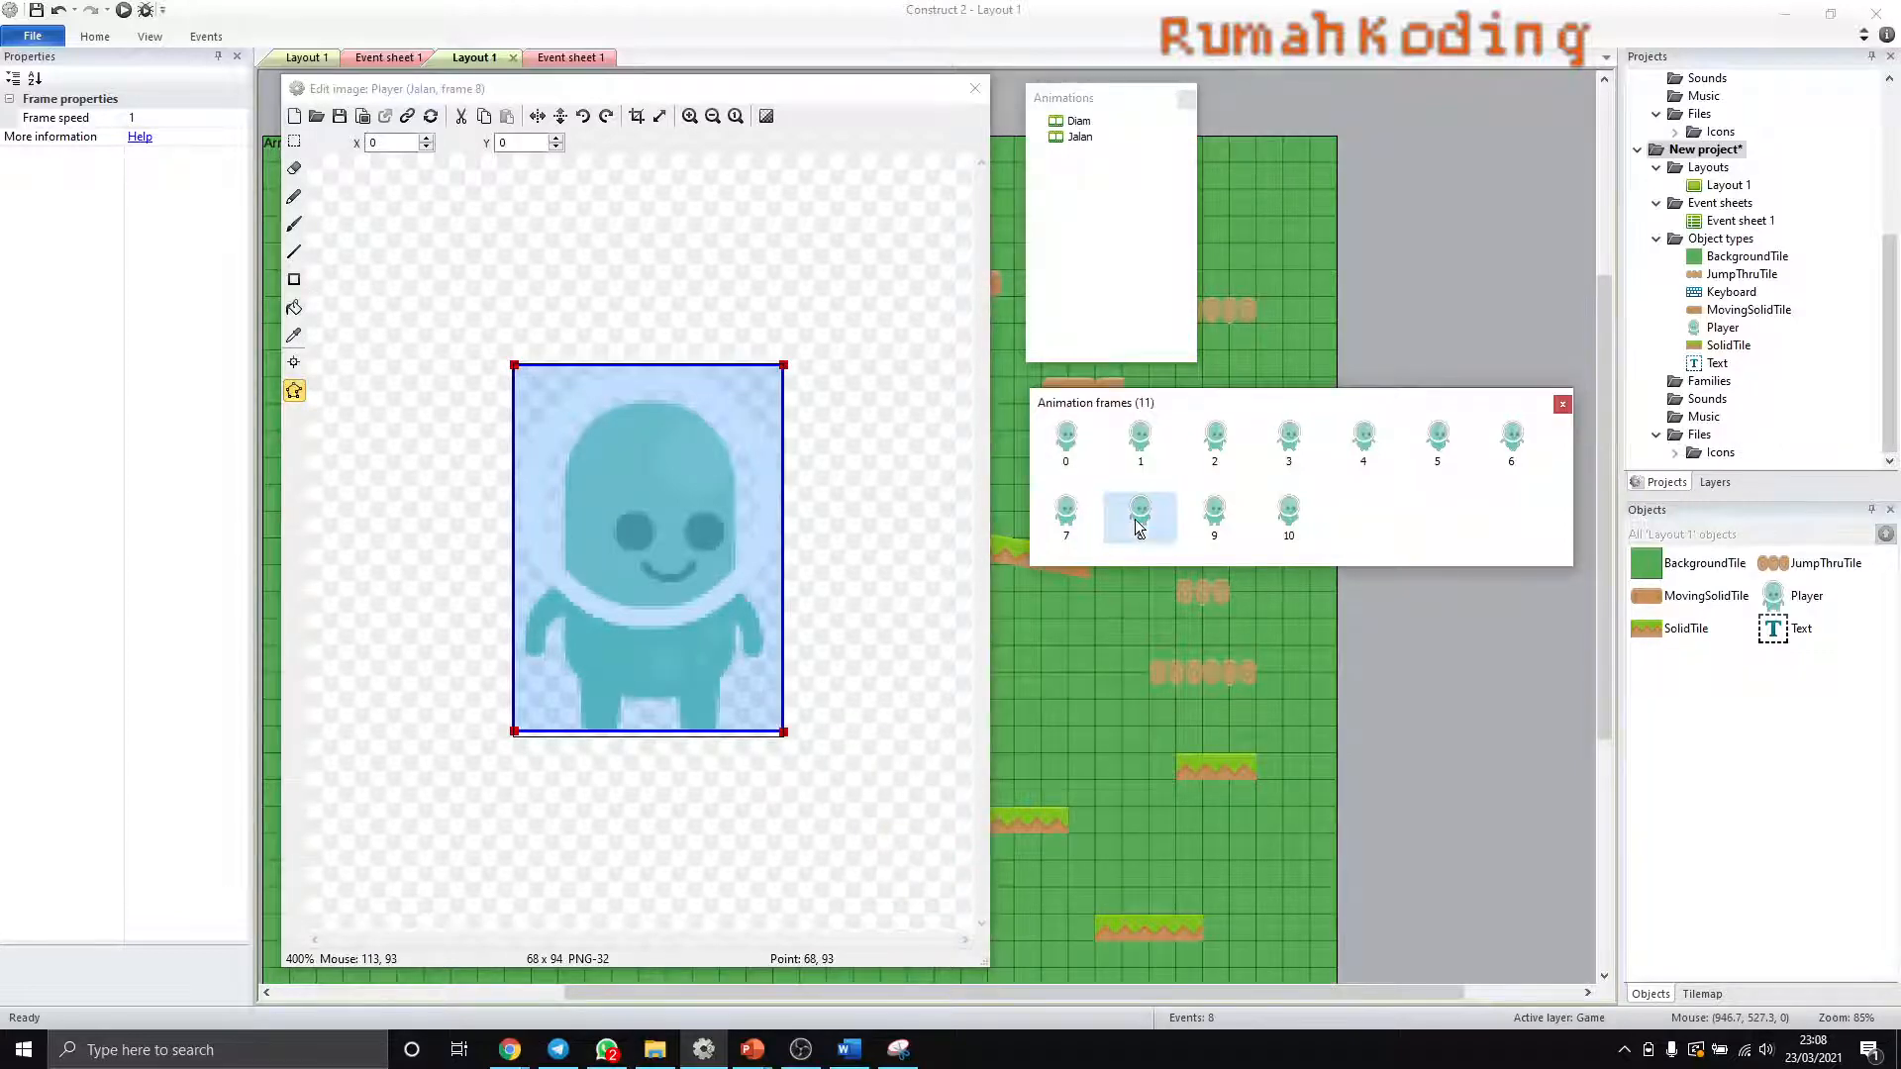
left_click(1218, 523)
left_click(1292, 519)
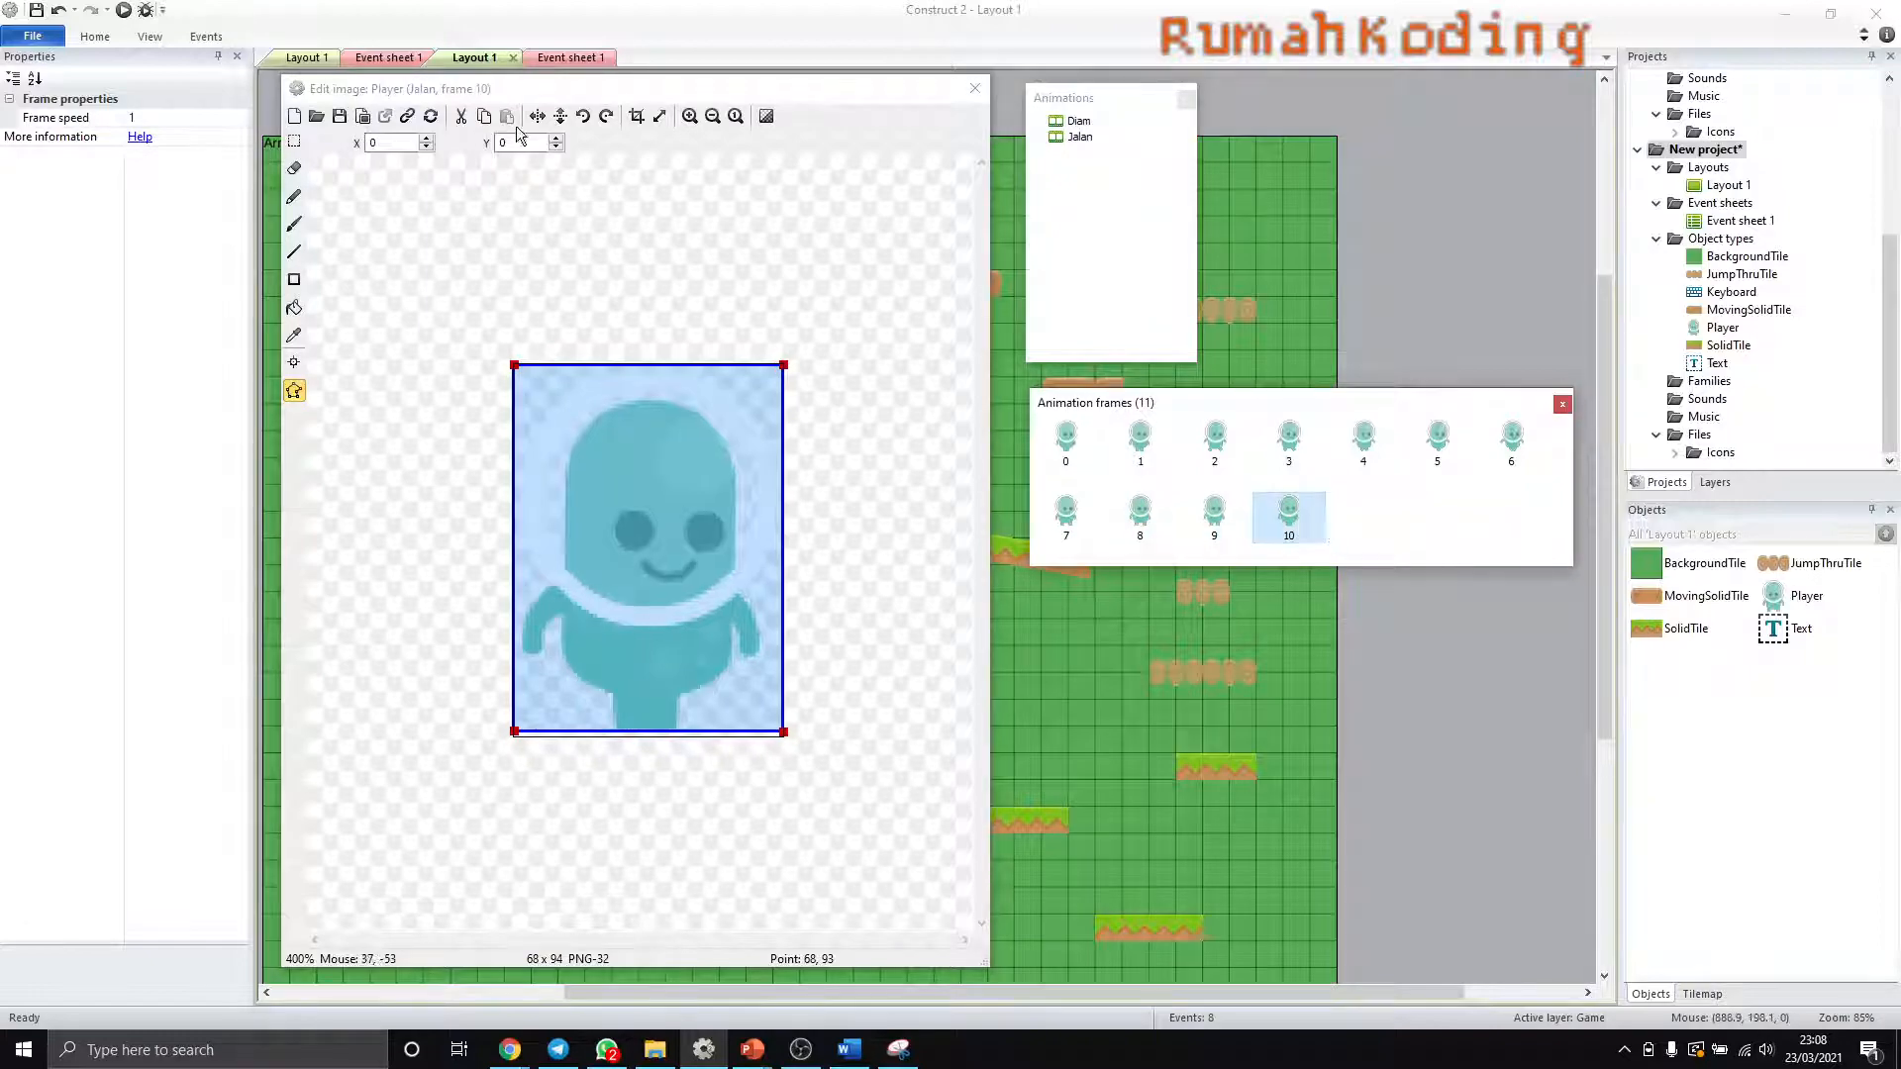
left_click(972, 89)
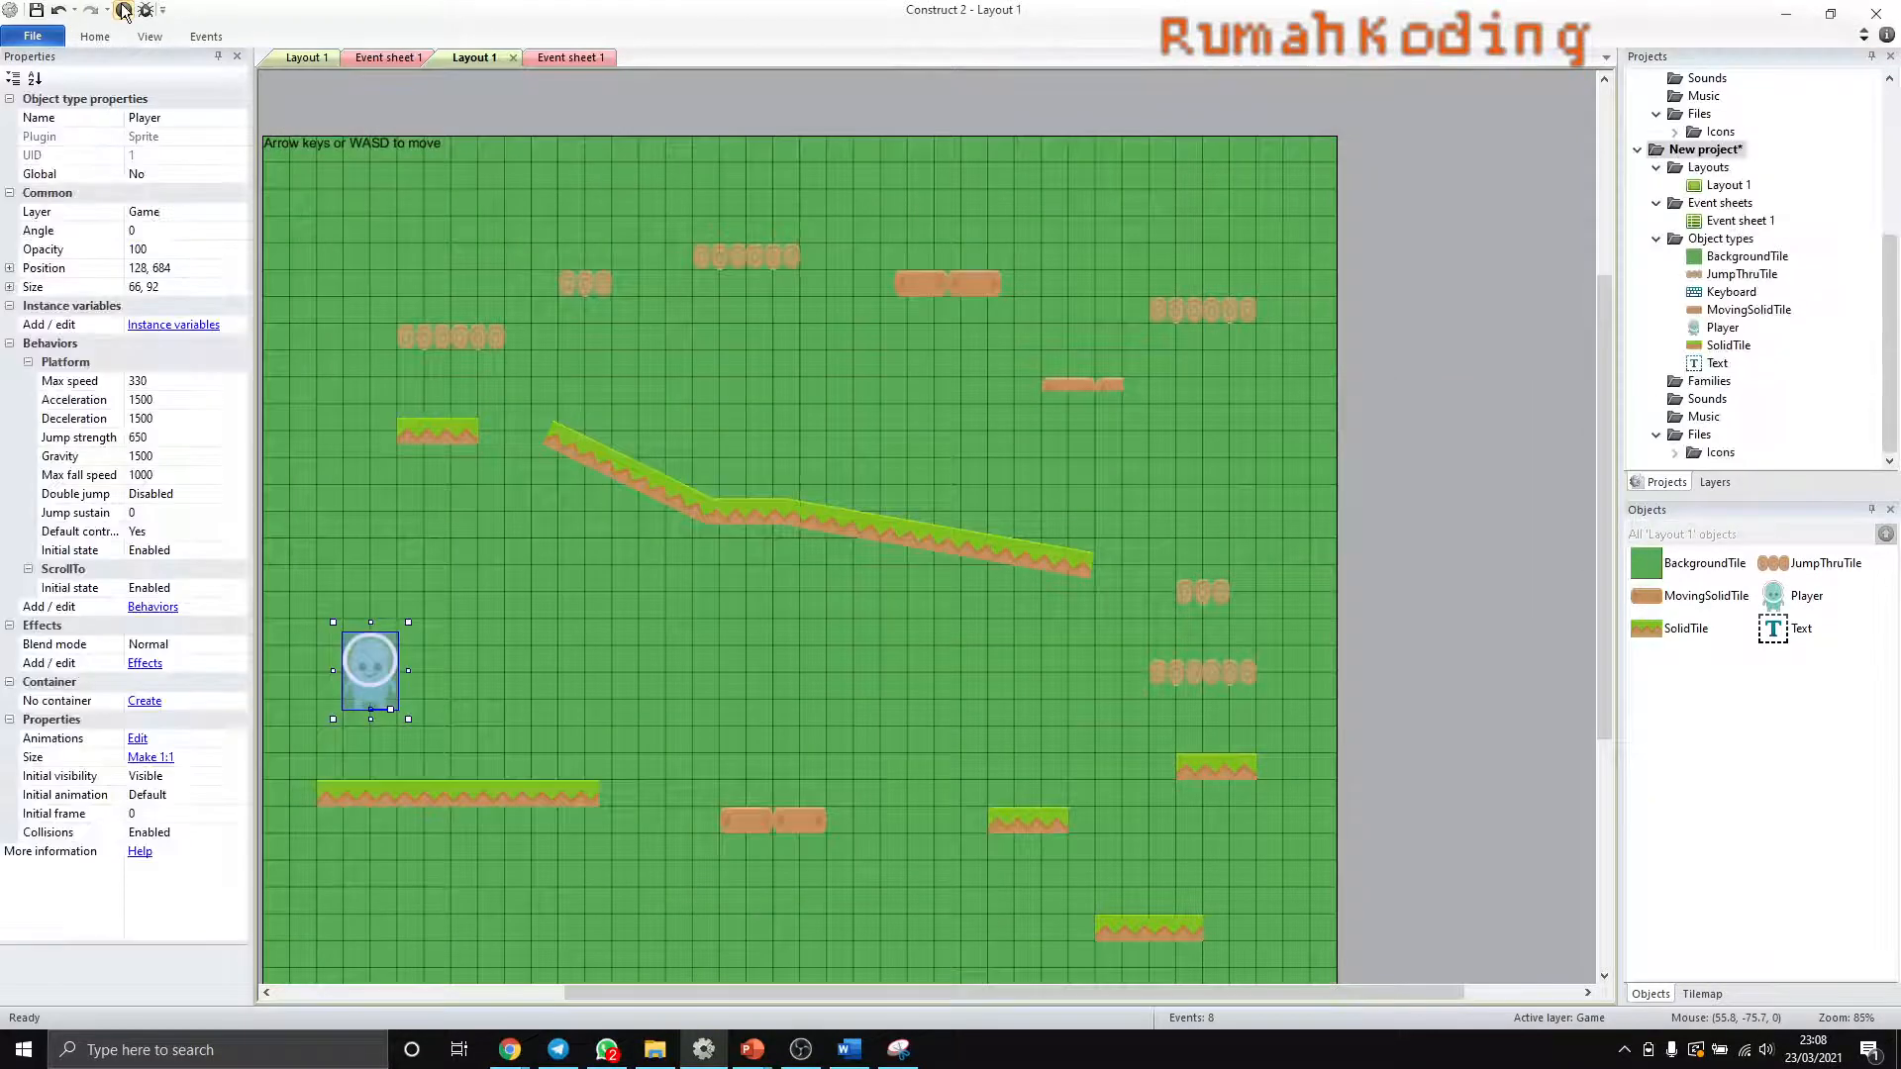
- Preview the game again, test the Player walking back and forth on the starting platform, and return to Construct 2
left_click(123, 10)
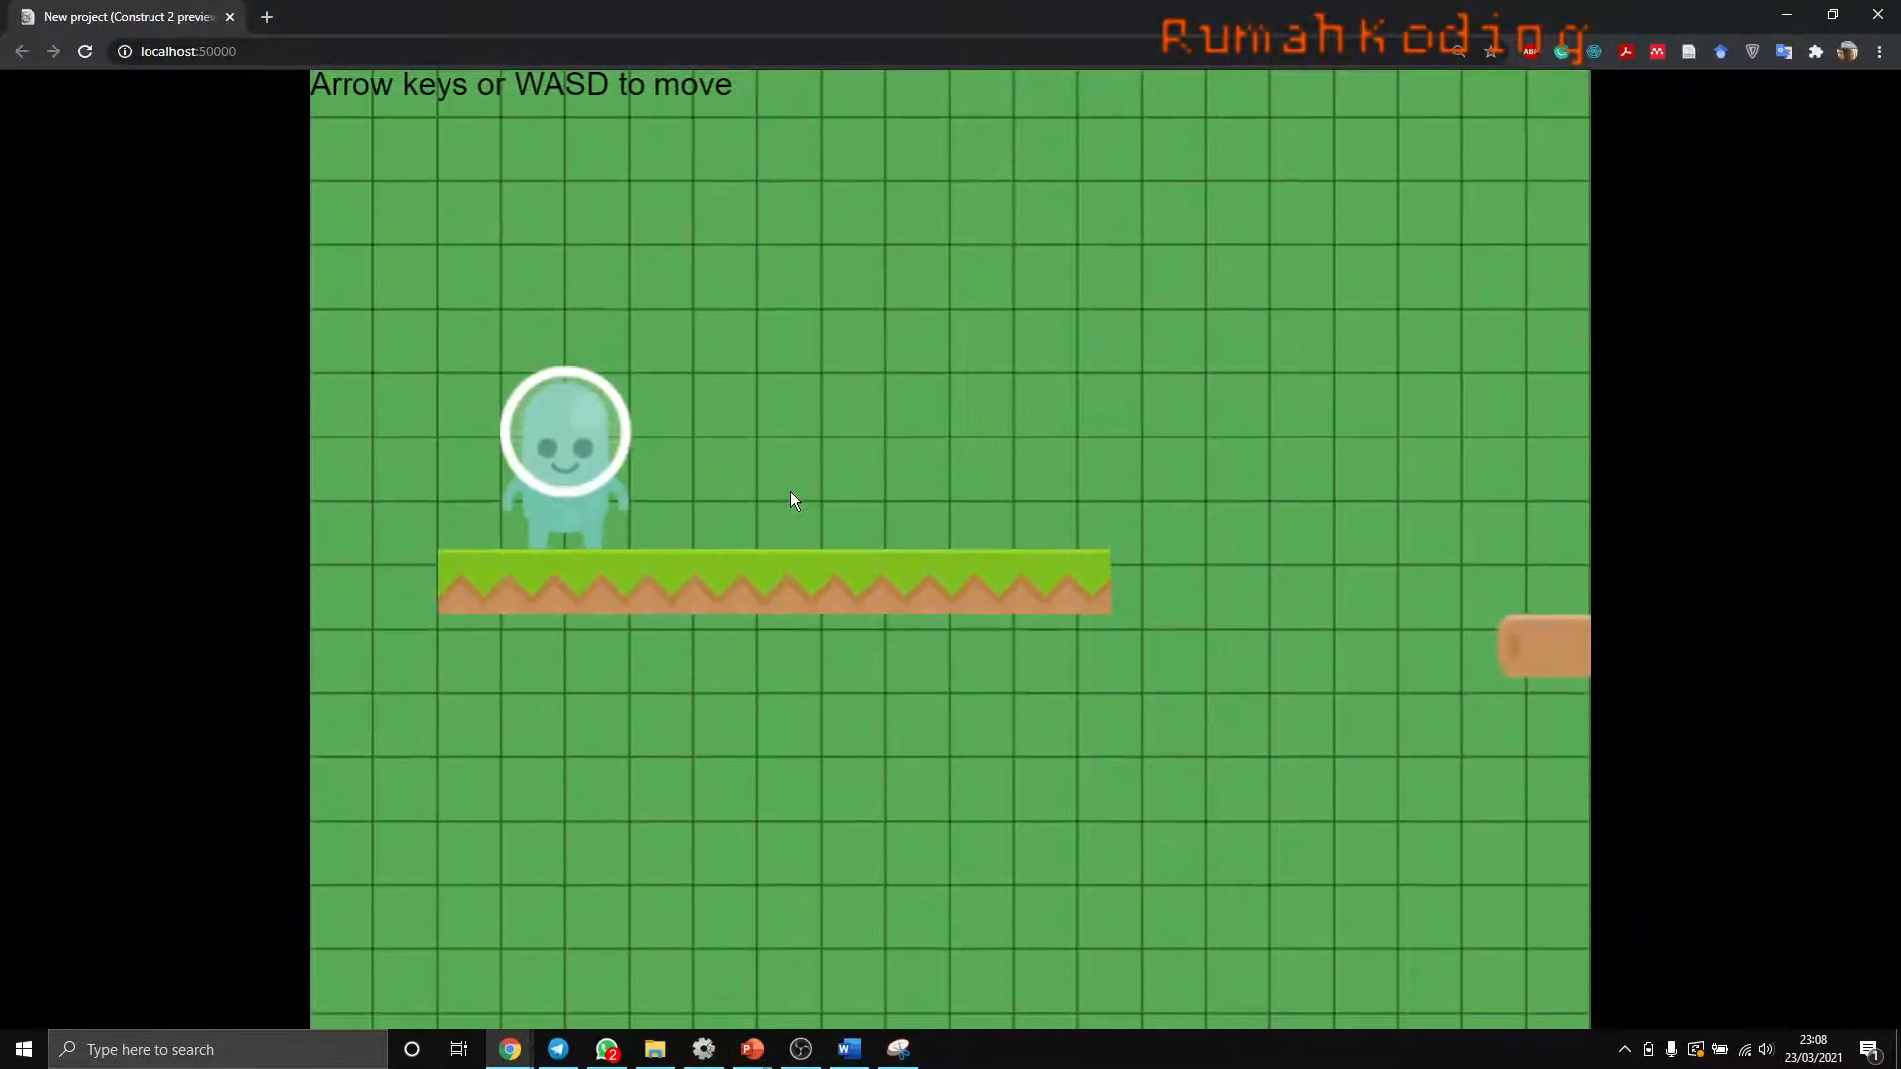
key("Right")
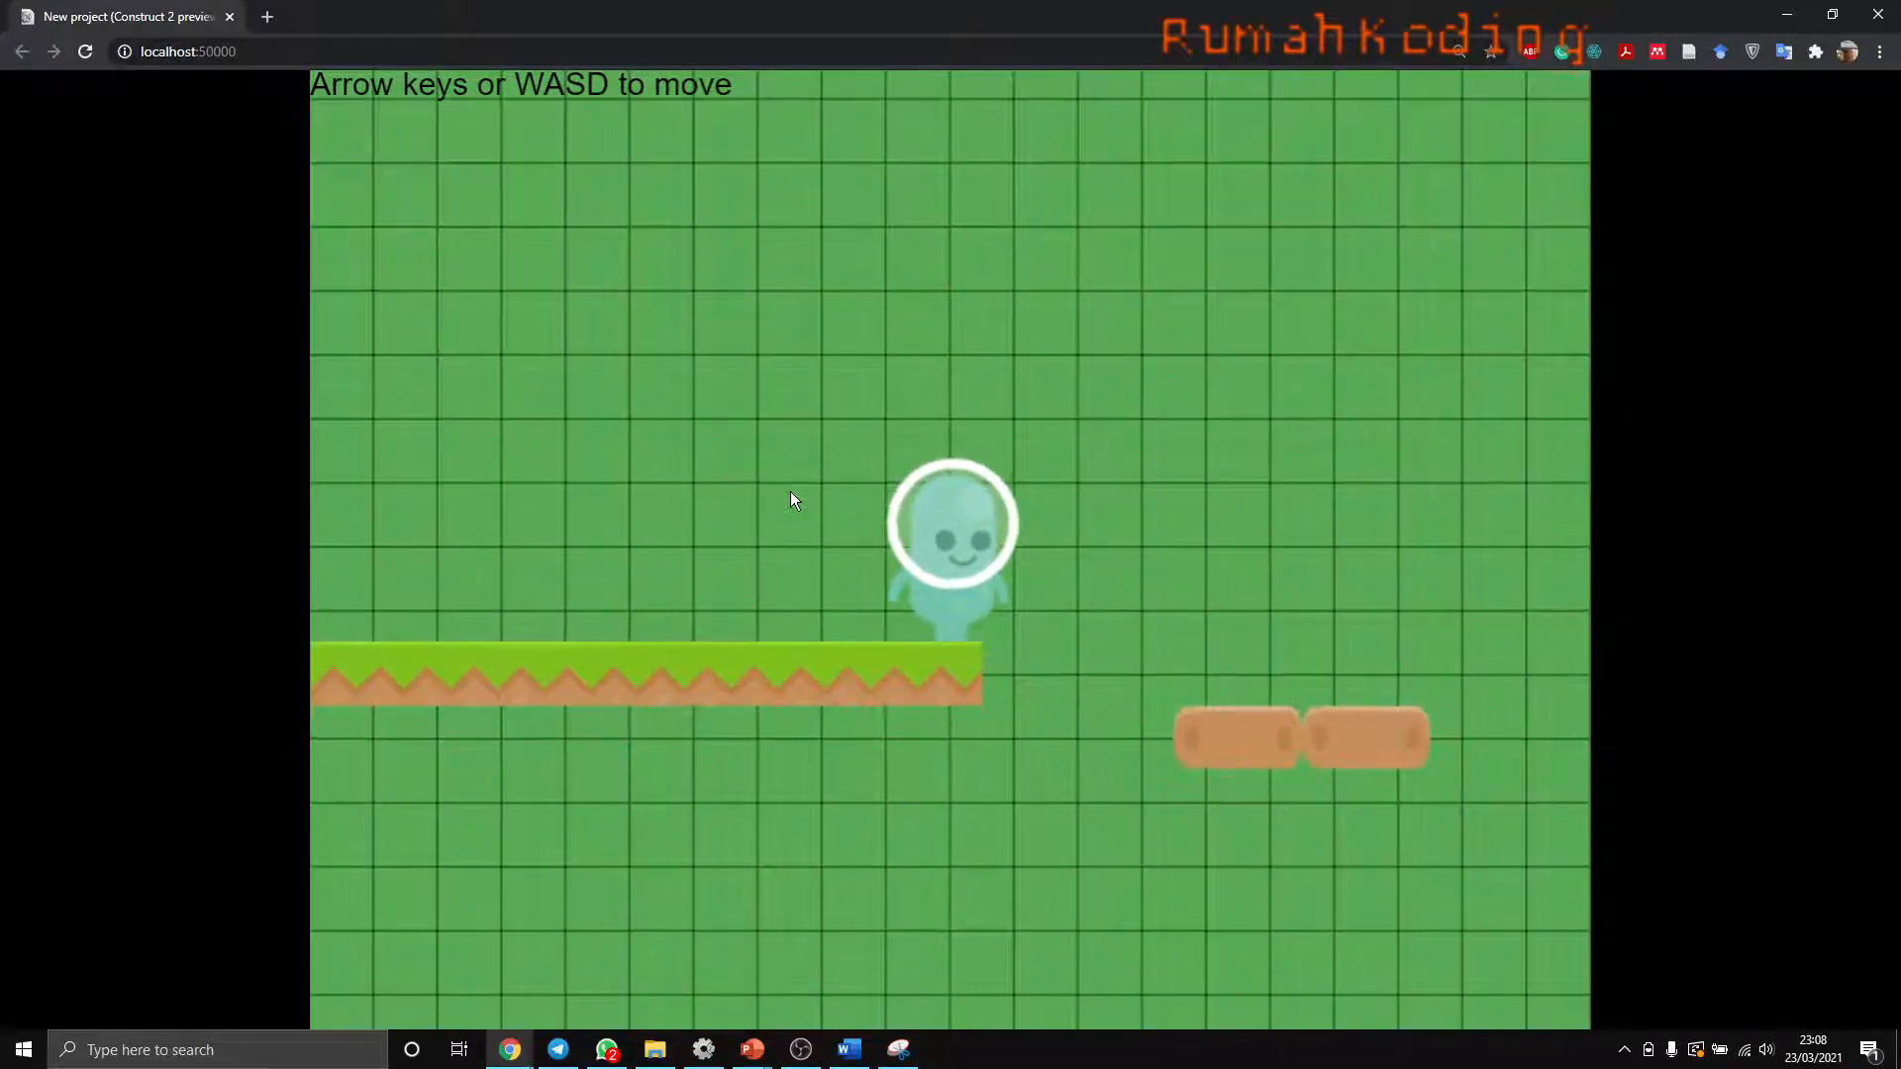
key("Left")
key("Left")
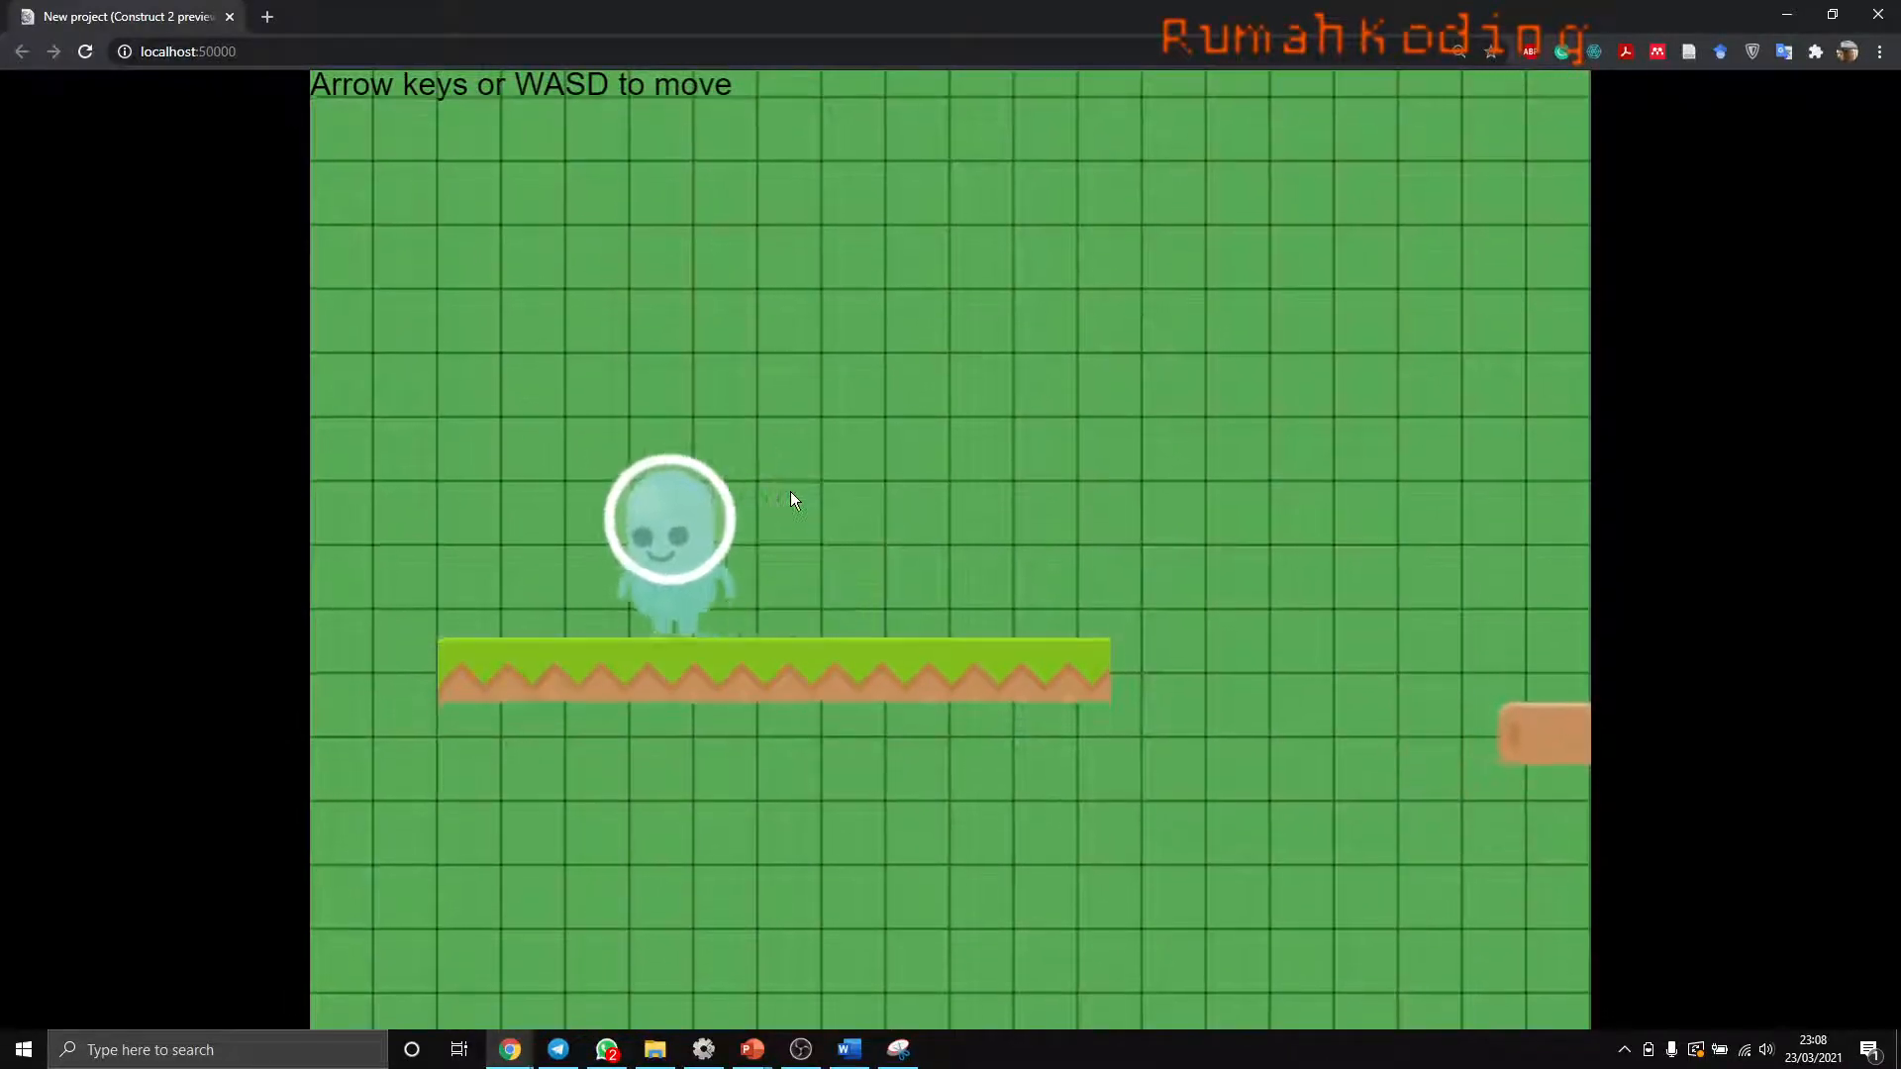
key("Right")
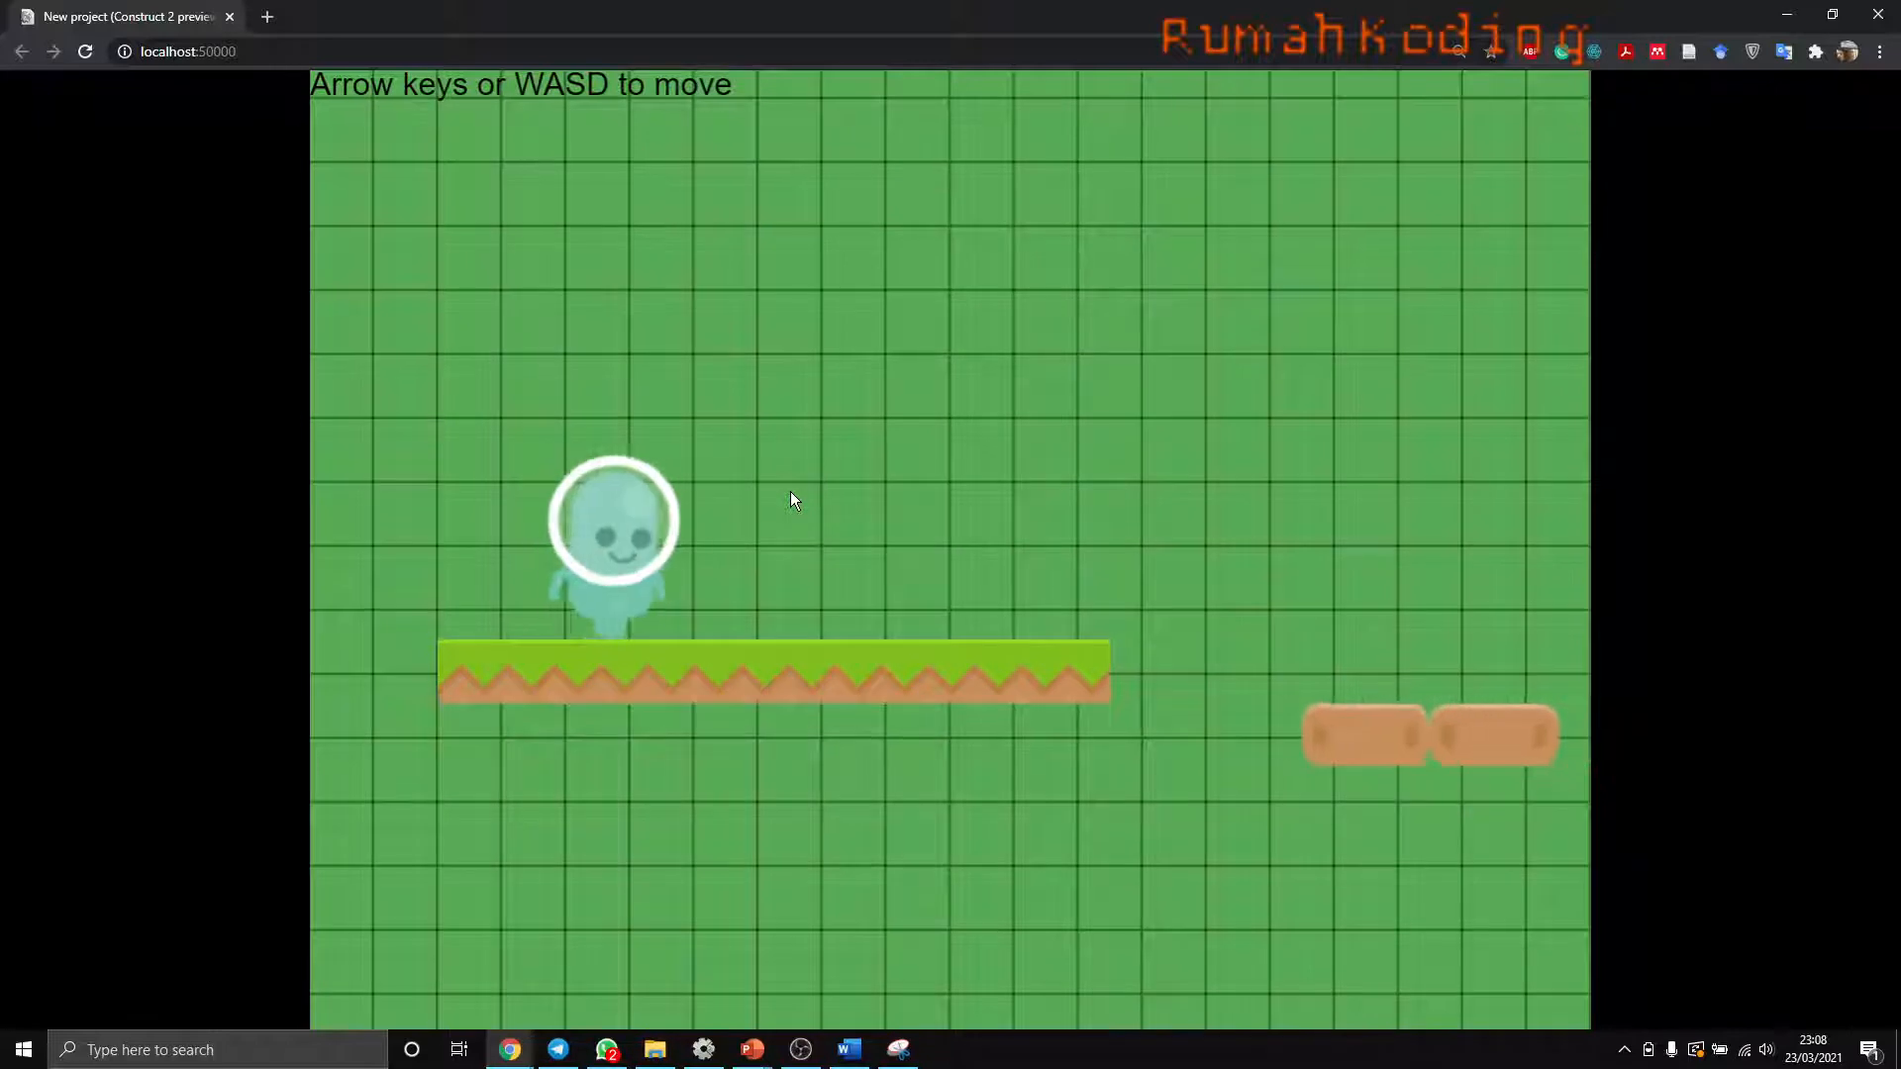
key("Right")
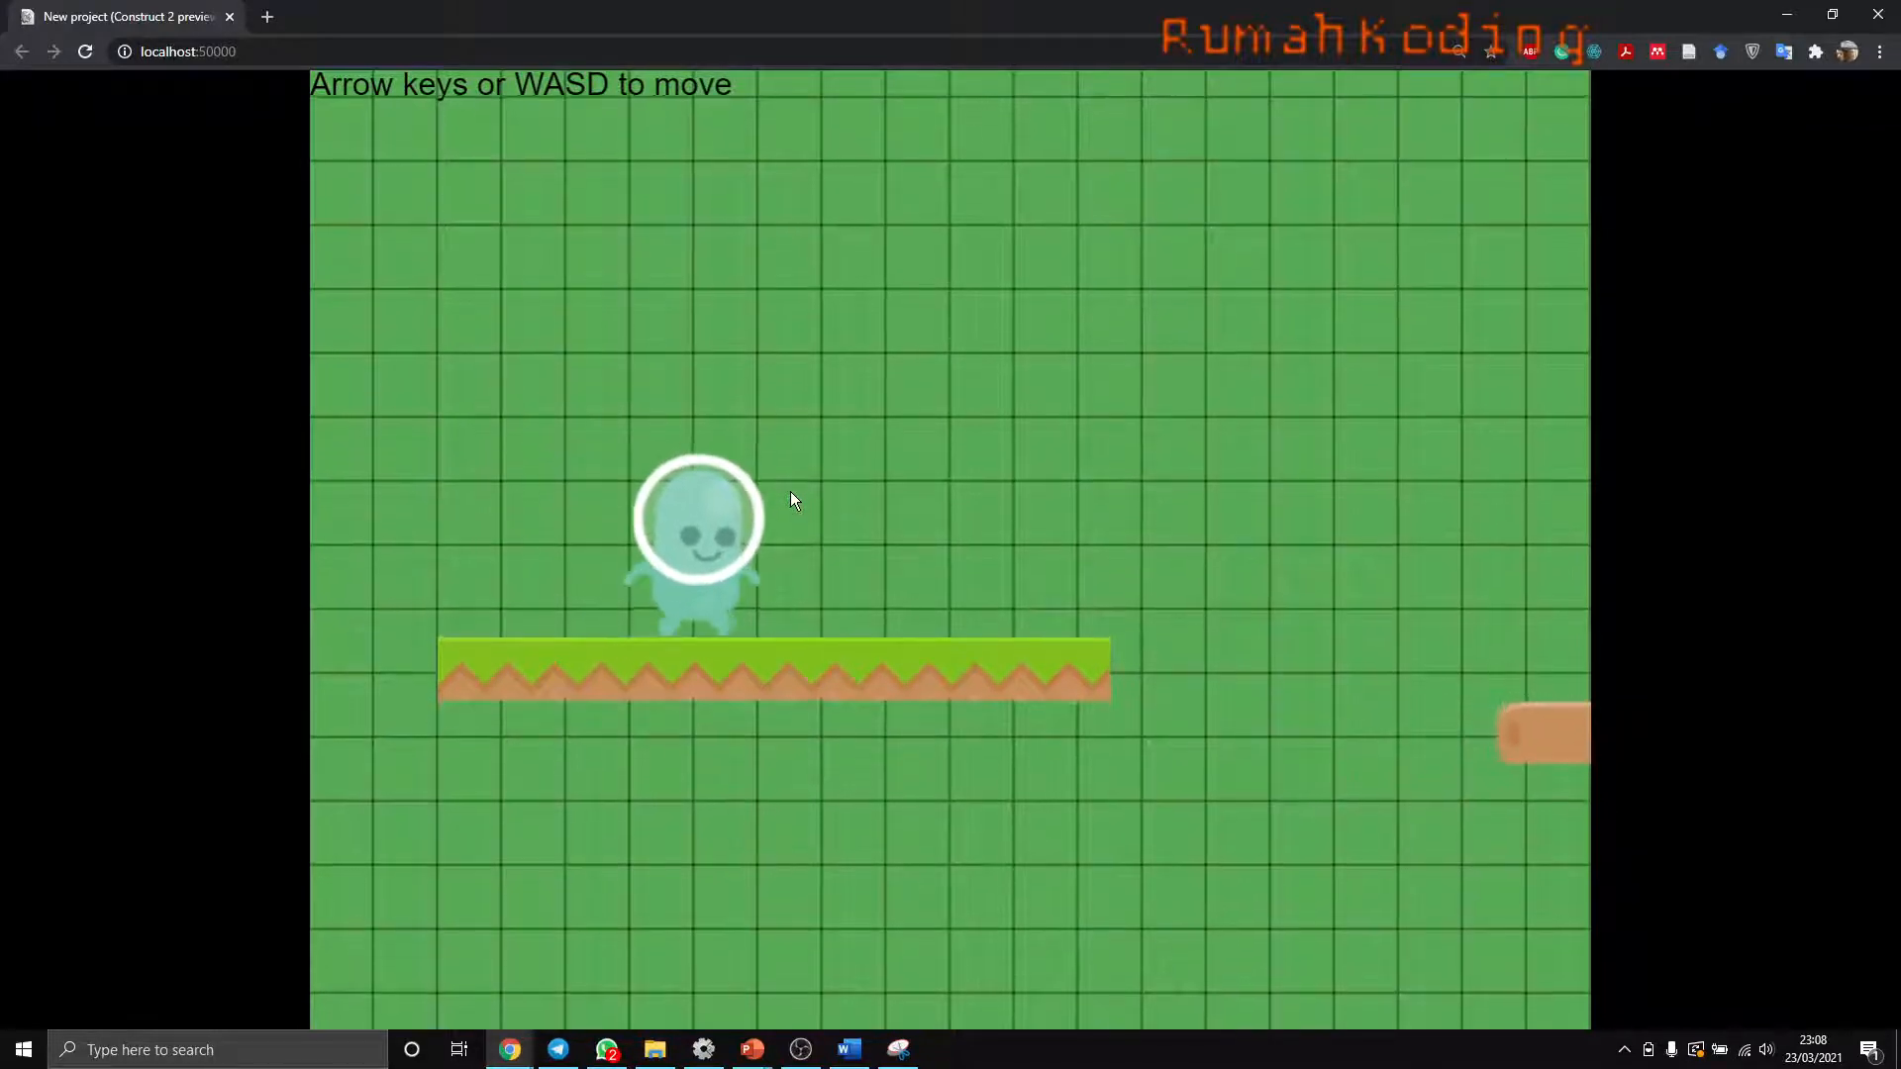
key("alt+Tab")
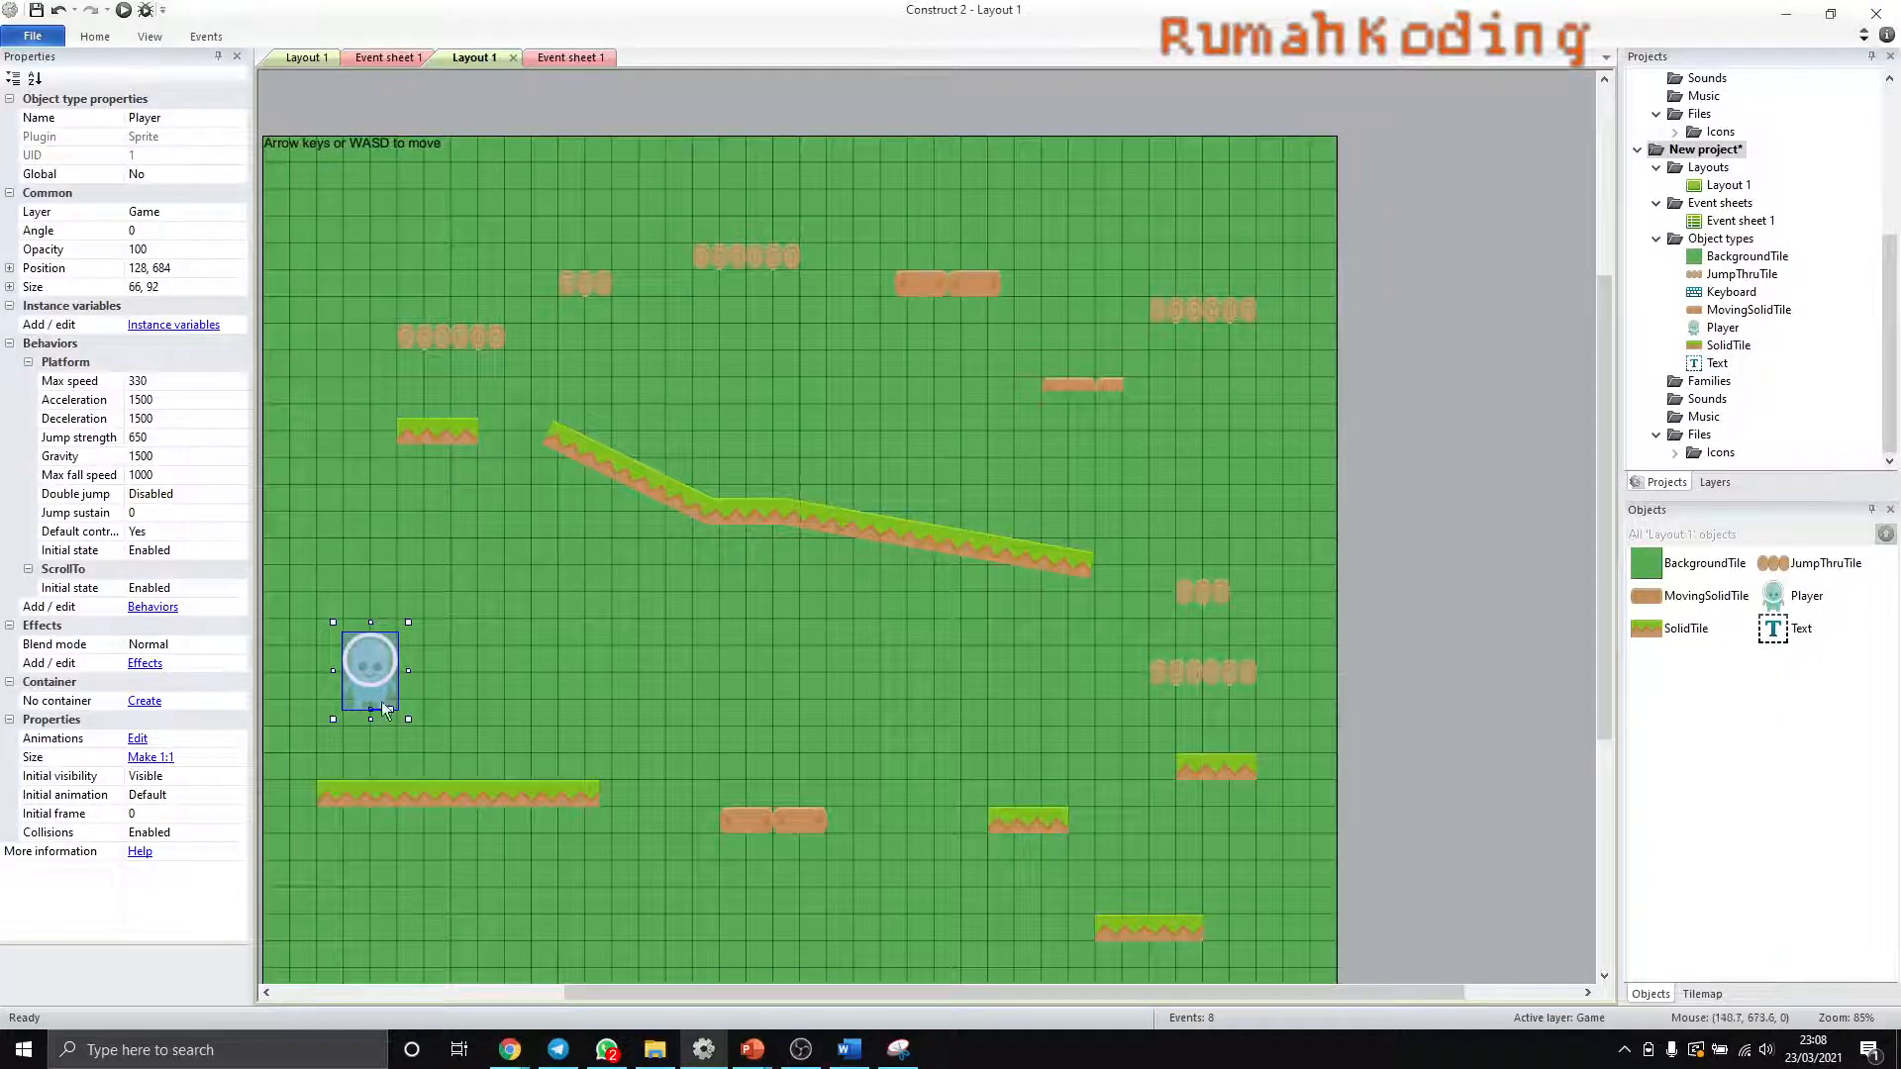
- Reopen the Player's Jalan animation, inspect its Loop property, and close the image editor
double_click(365, 697)
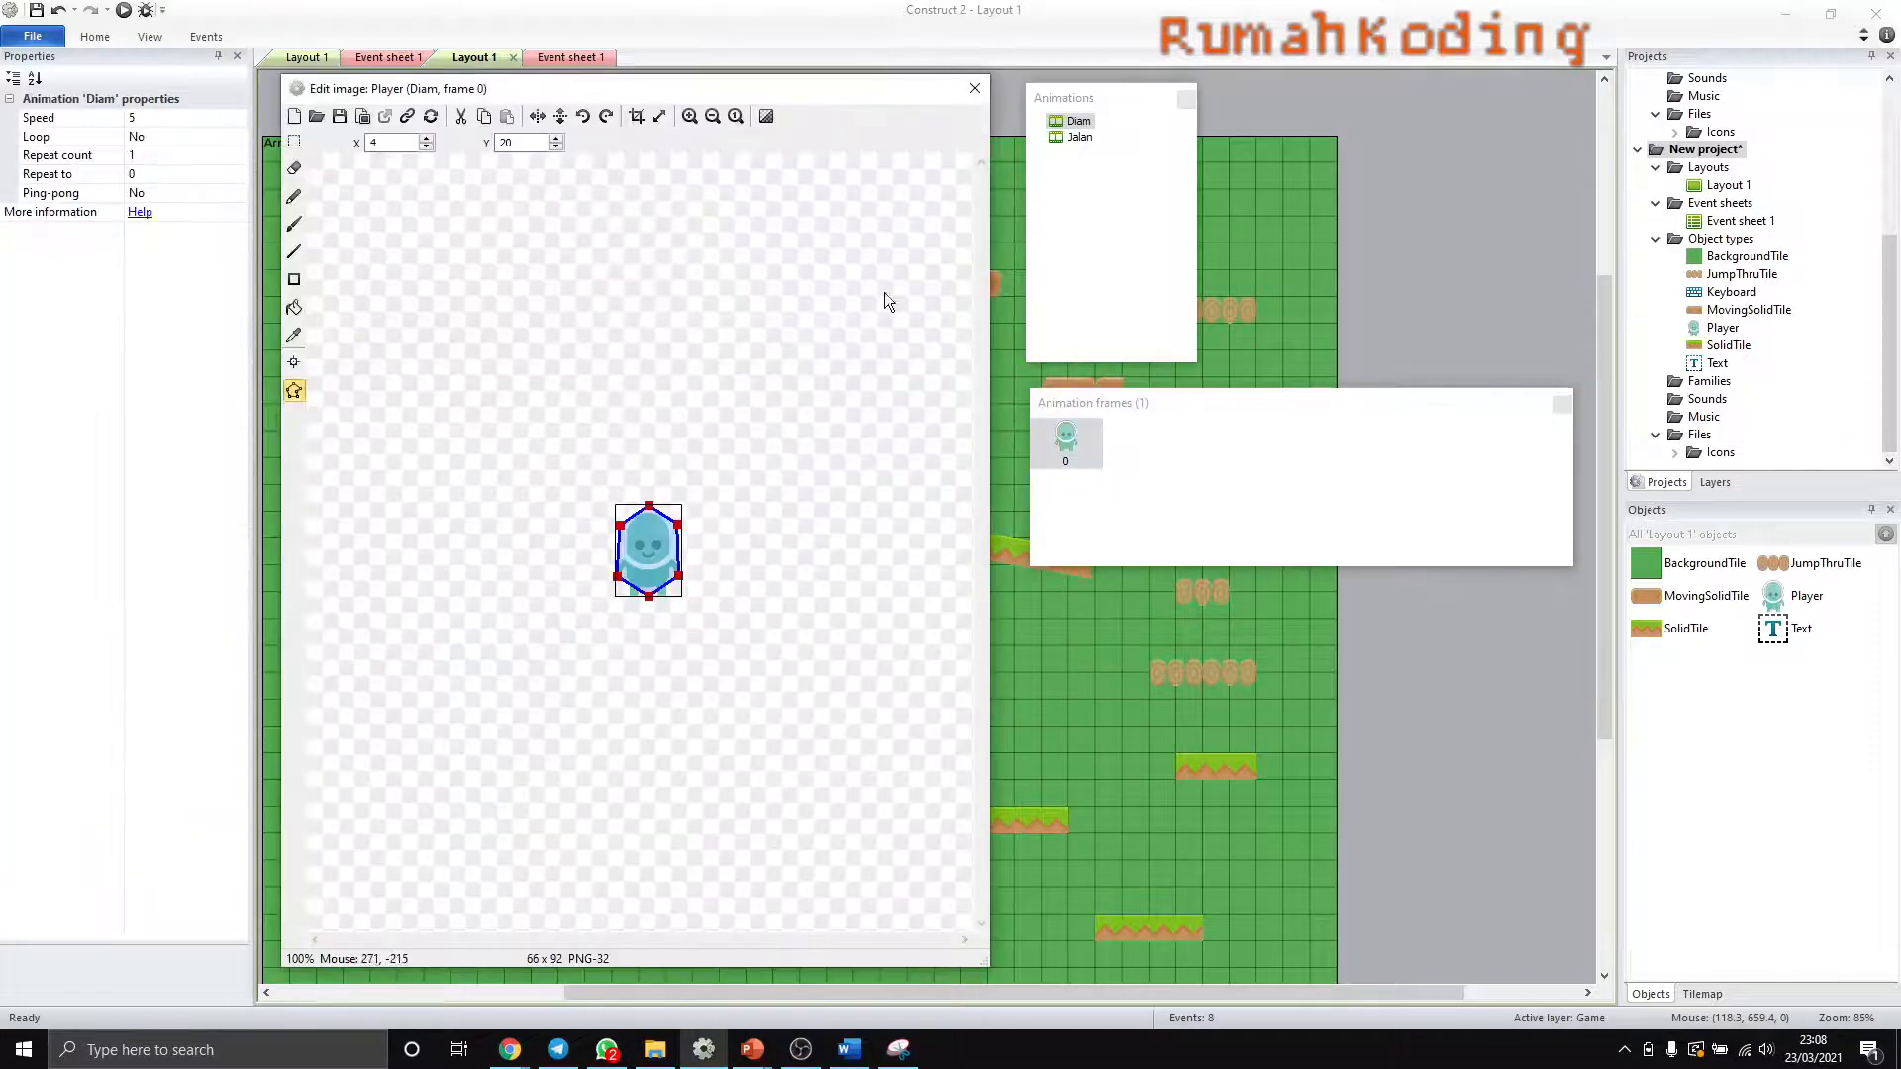
left_click(1078, 136)
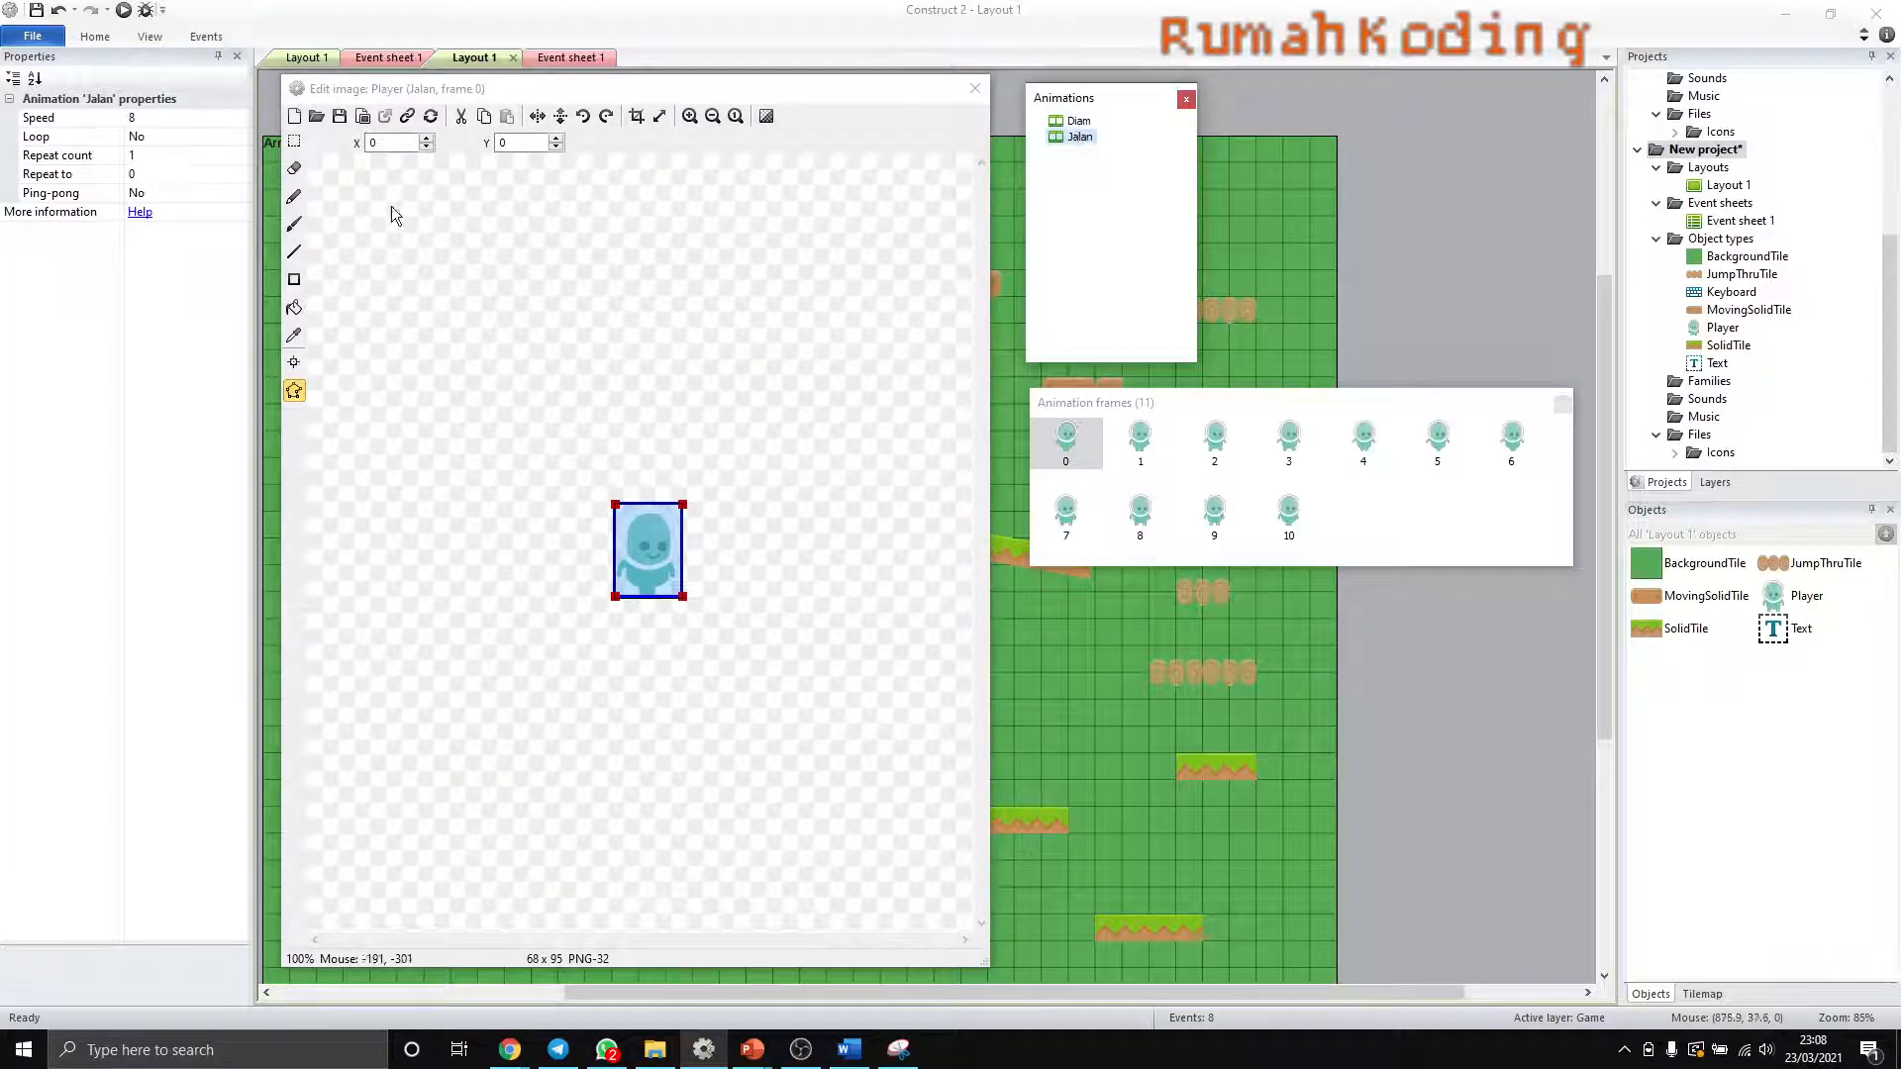
left_click(156, 142)
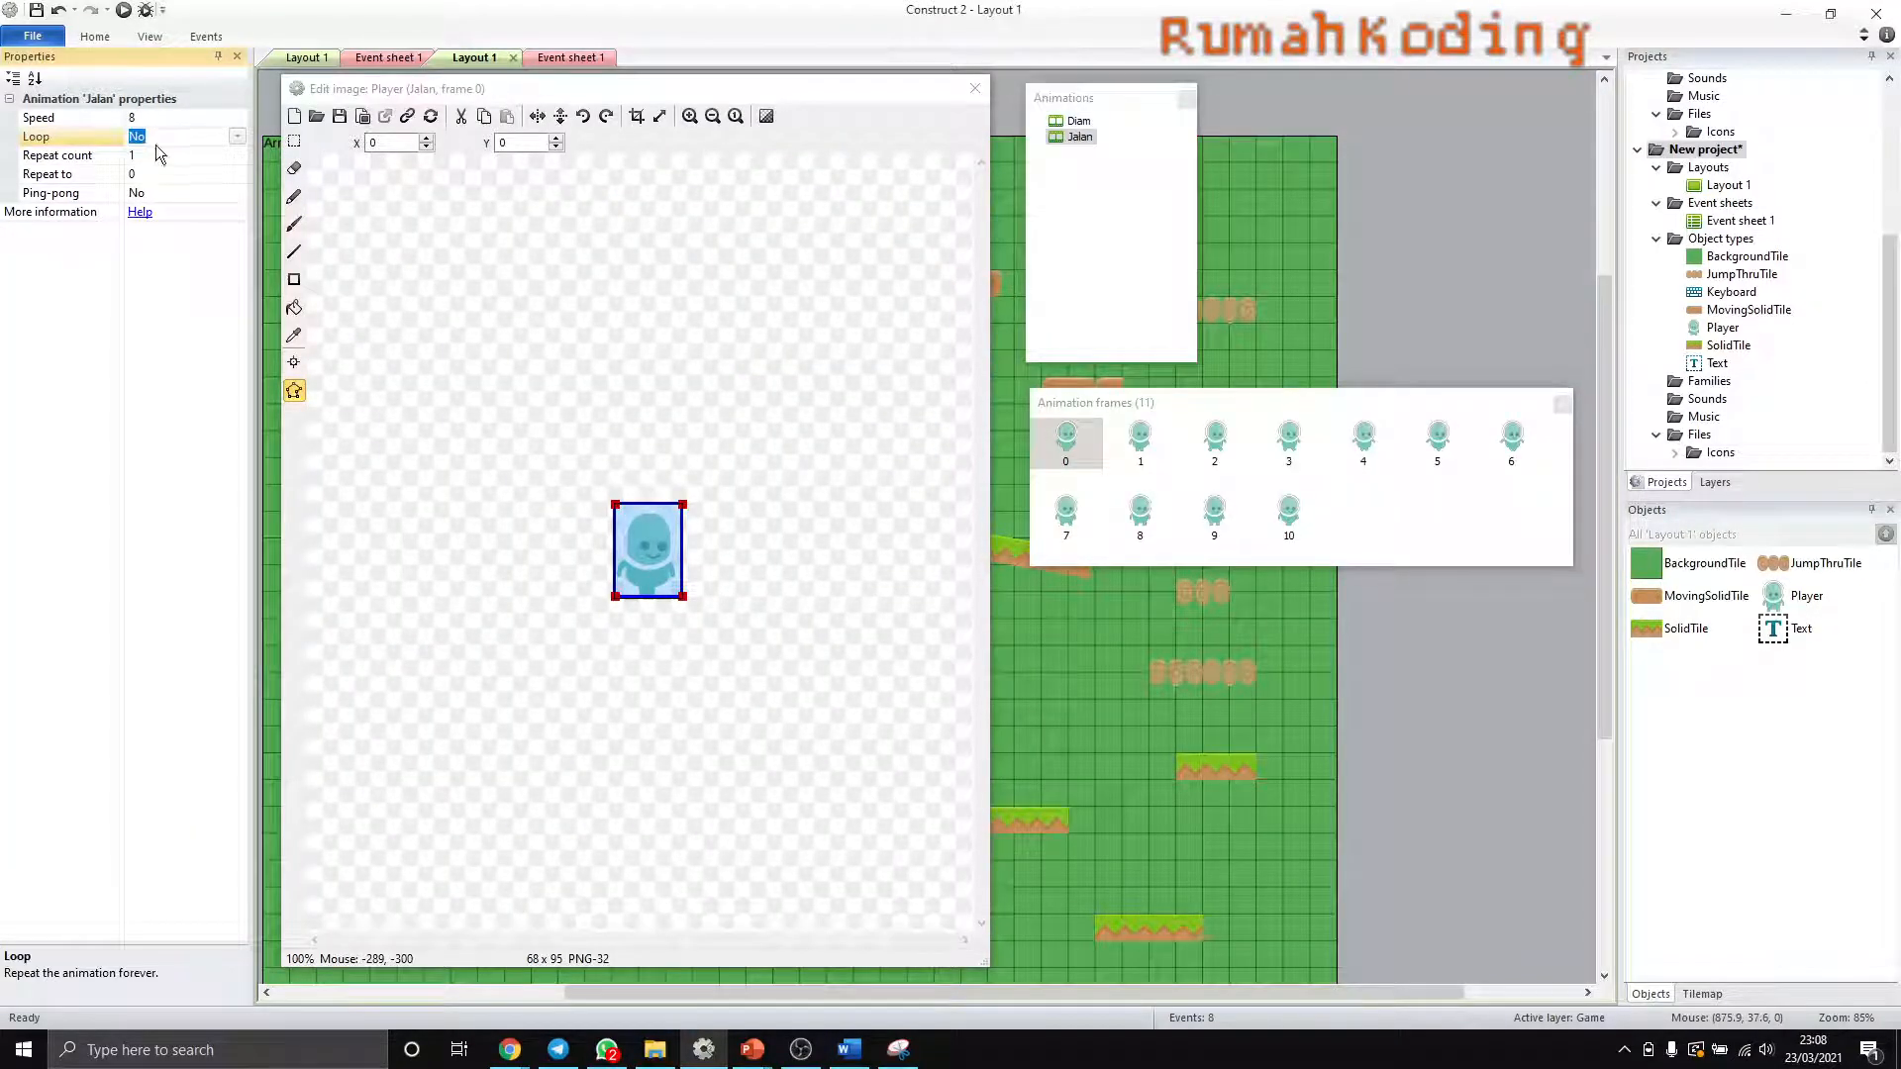
left_click(975, 90)
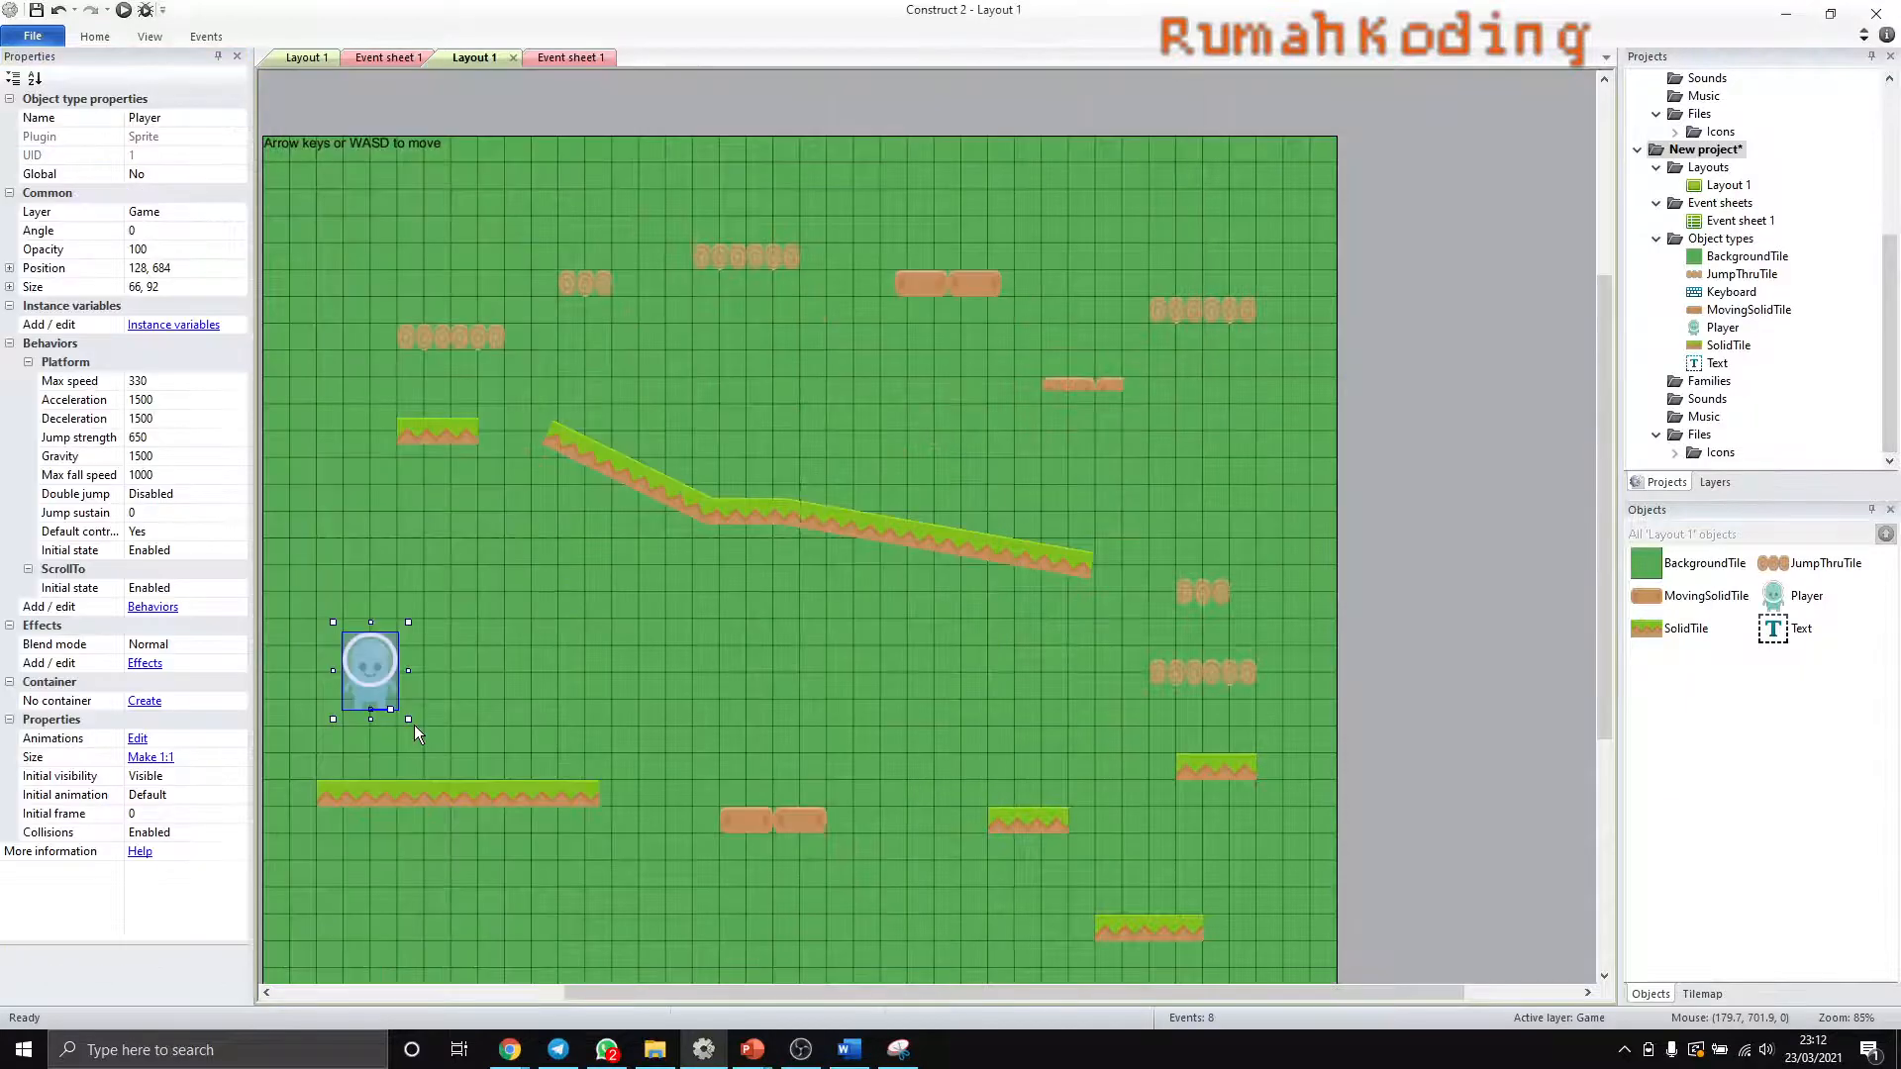
- Reopen the Player's image editor and add a new animation named Lompat
double_click(371, 696)
left_click(1079, 137)
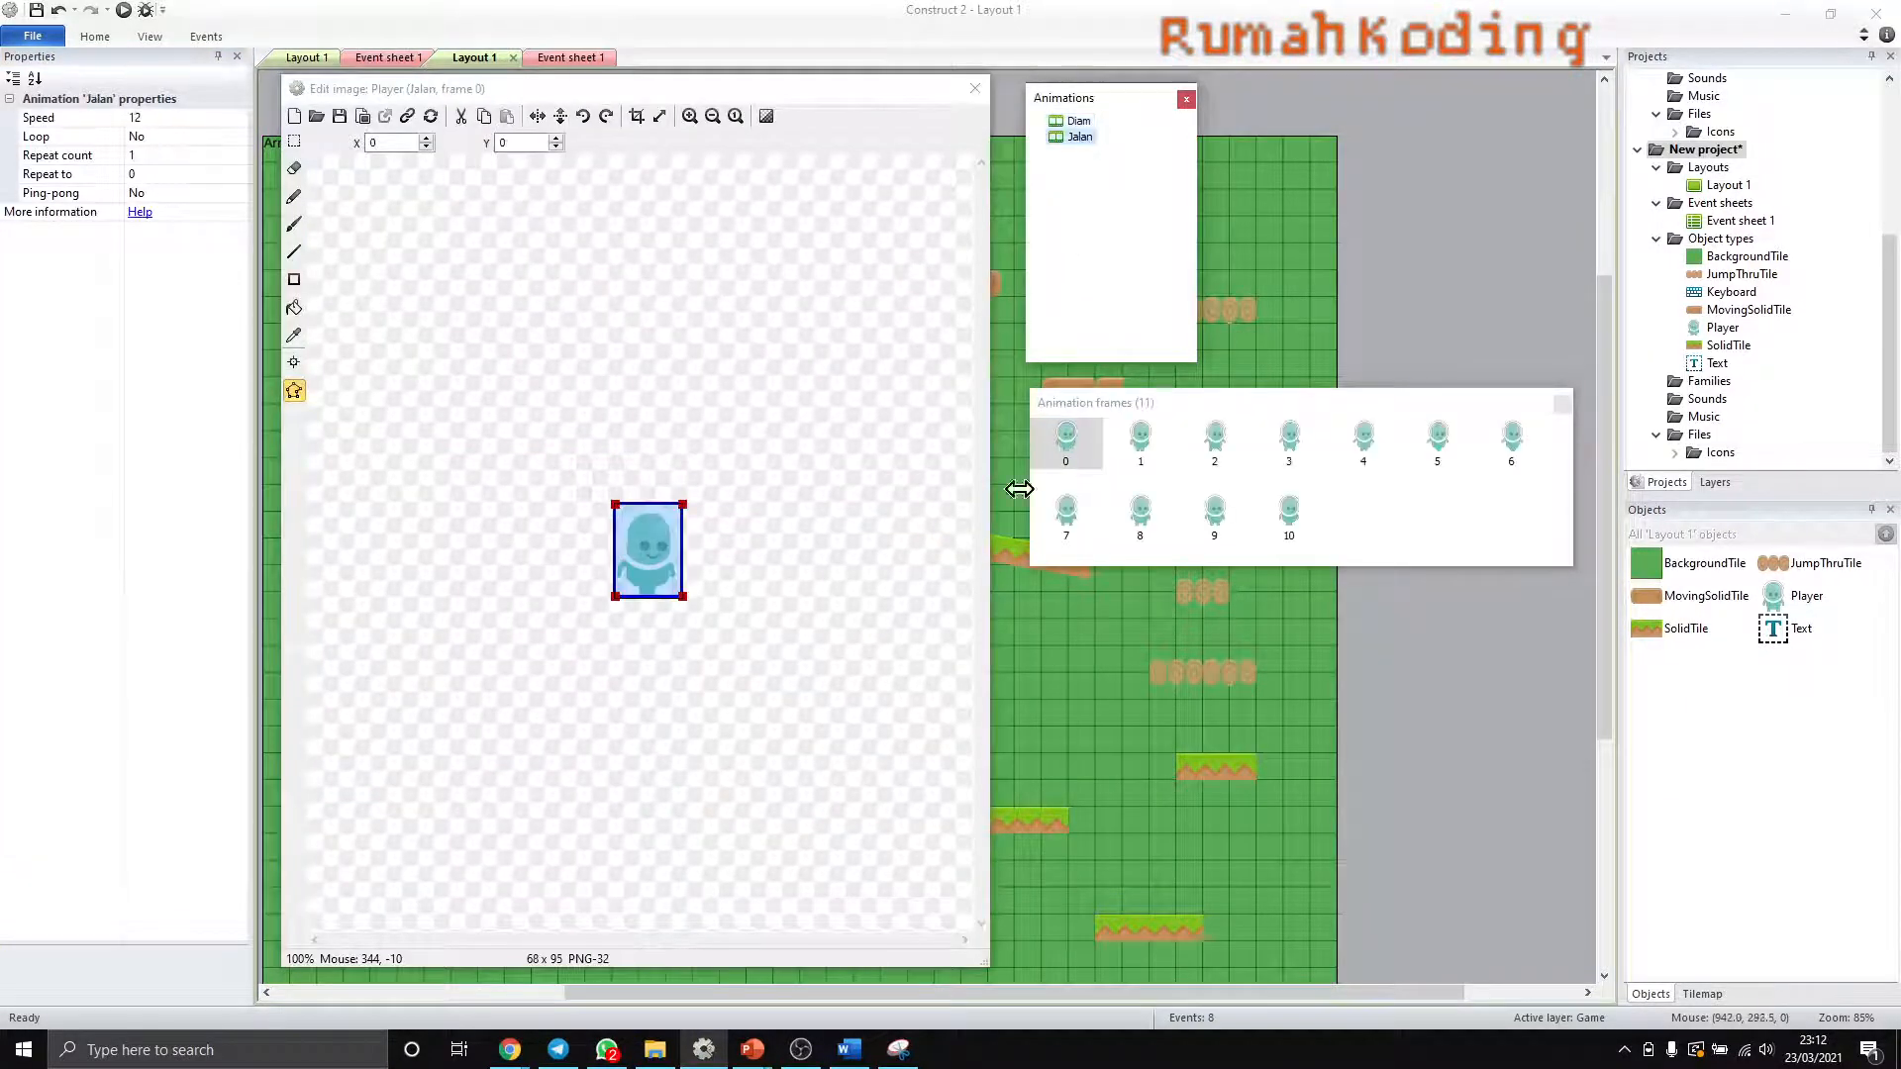
left_click(1066, 443)
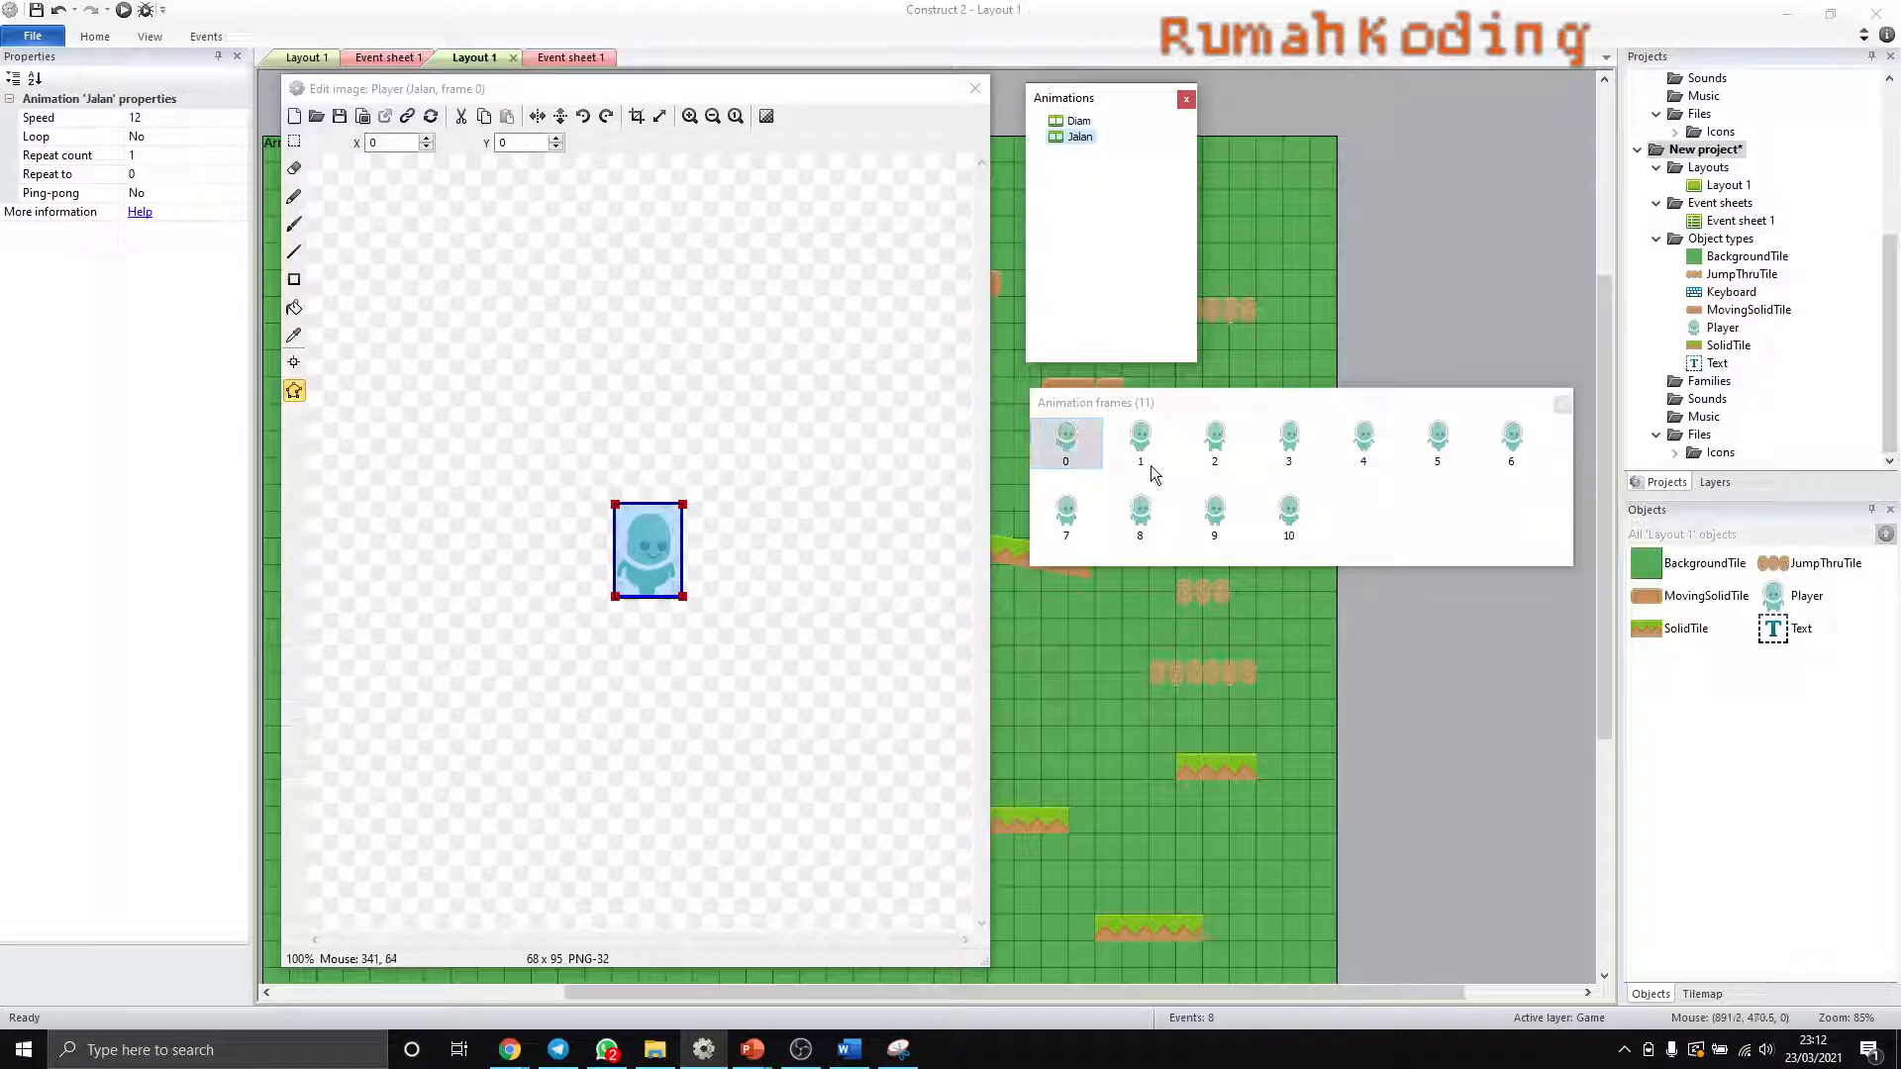
right_click(1084, 166)
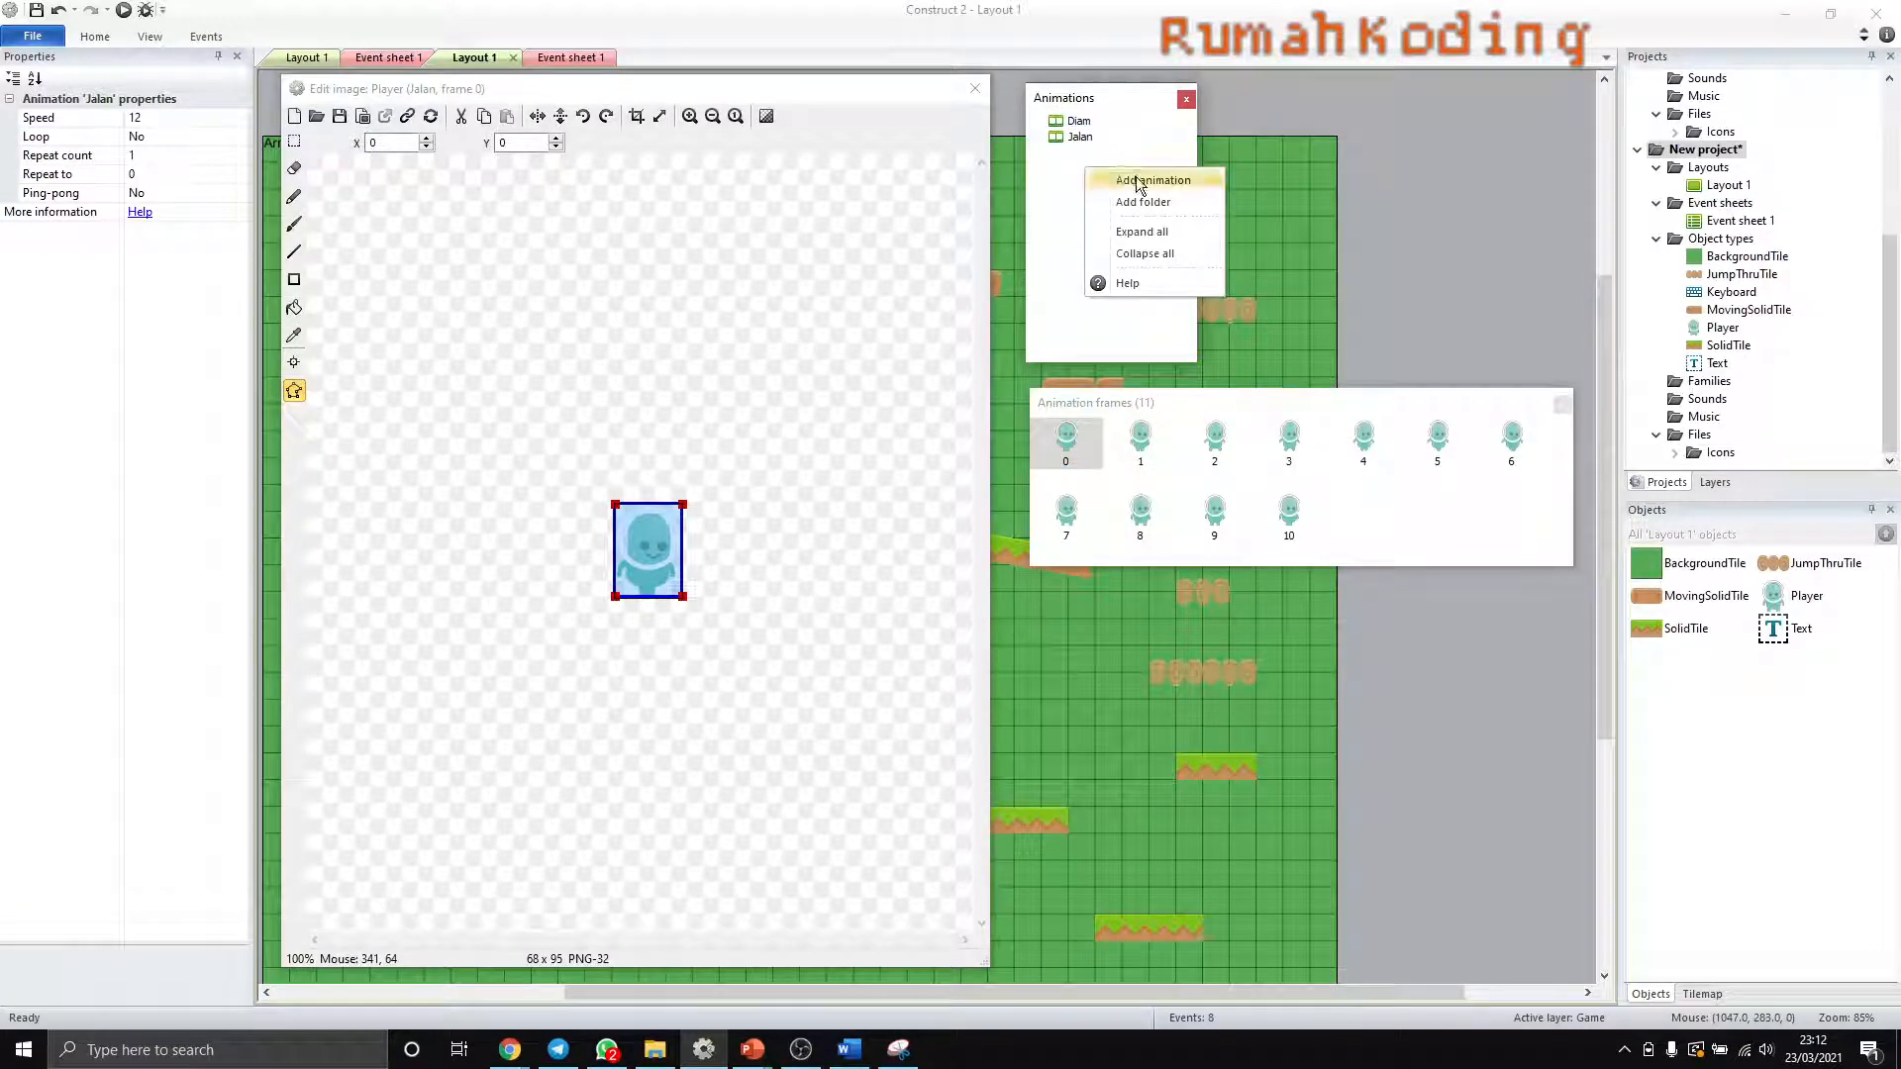
left_click(1138, 180)
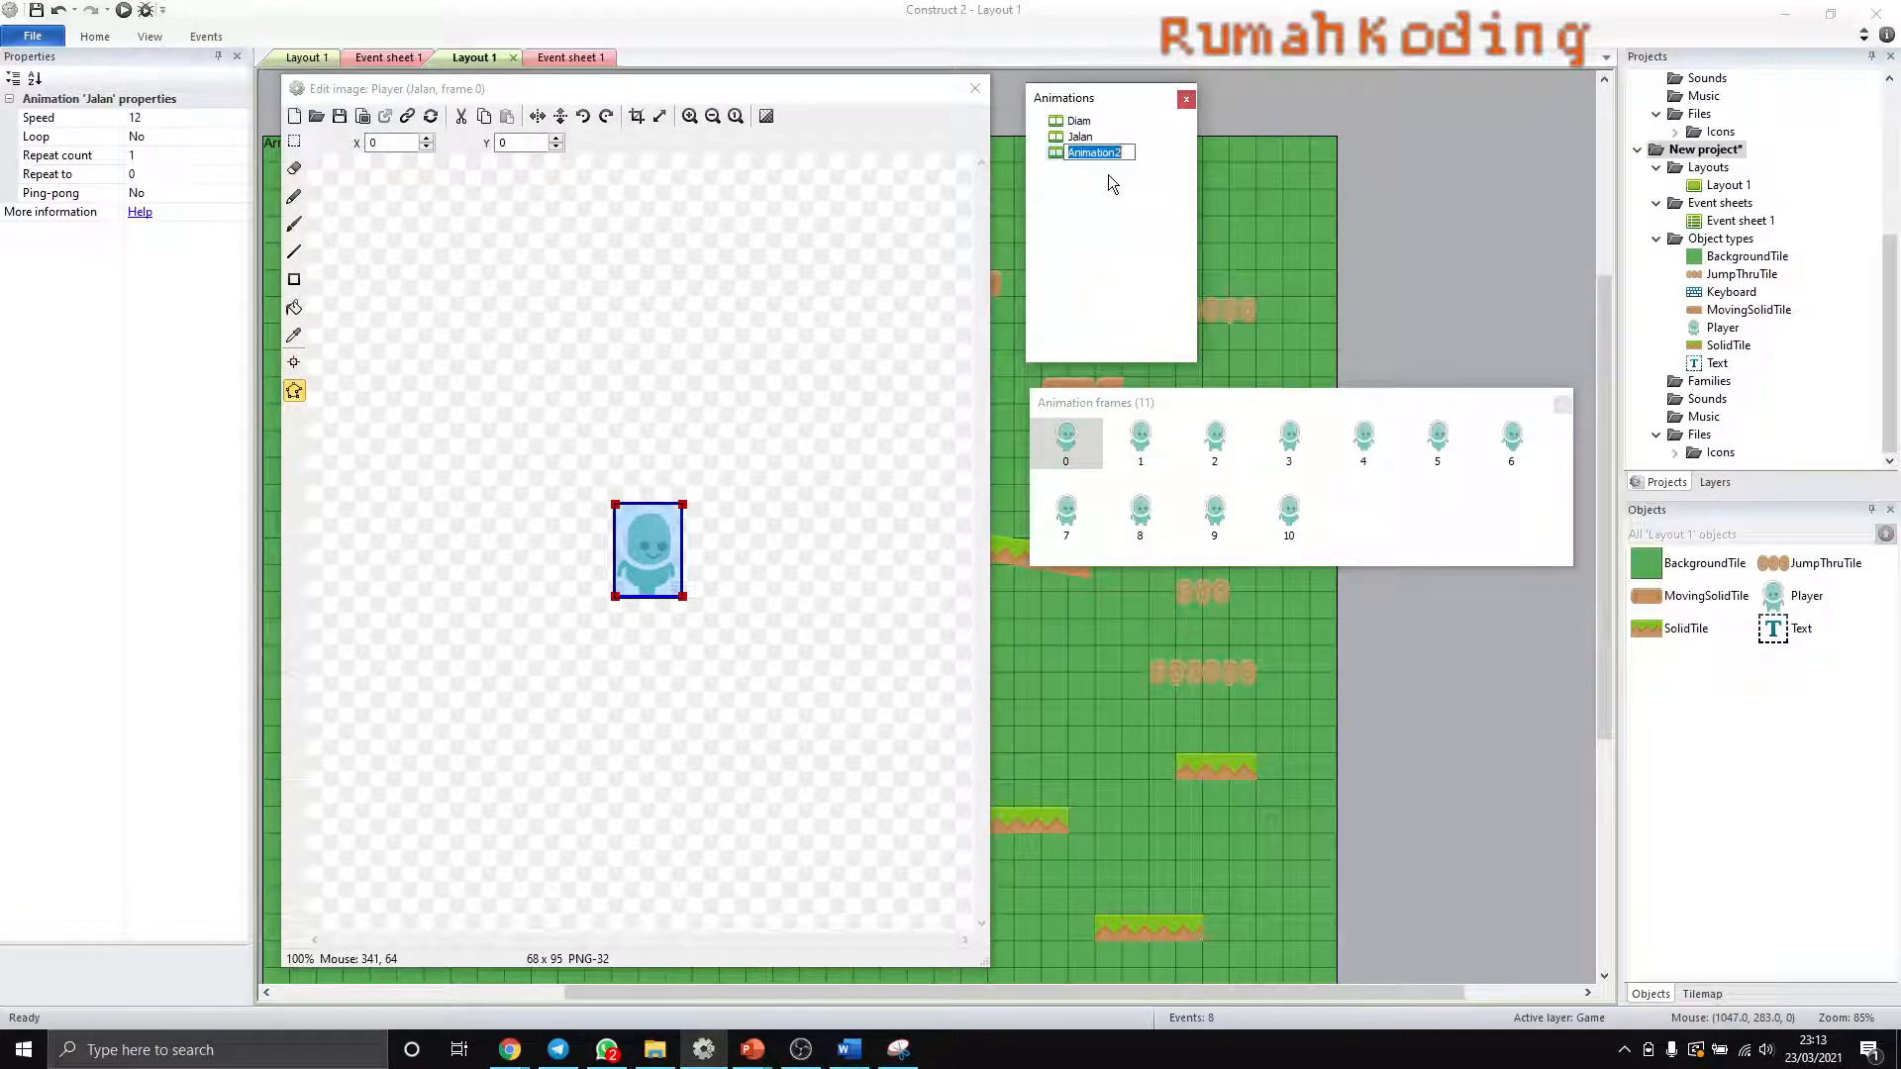
type("Lompat")
key("Return")
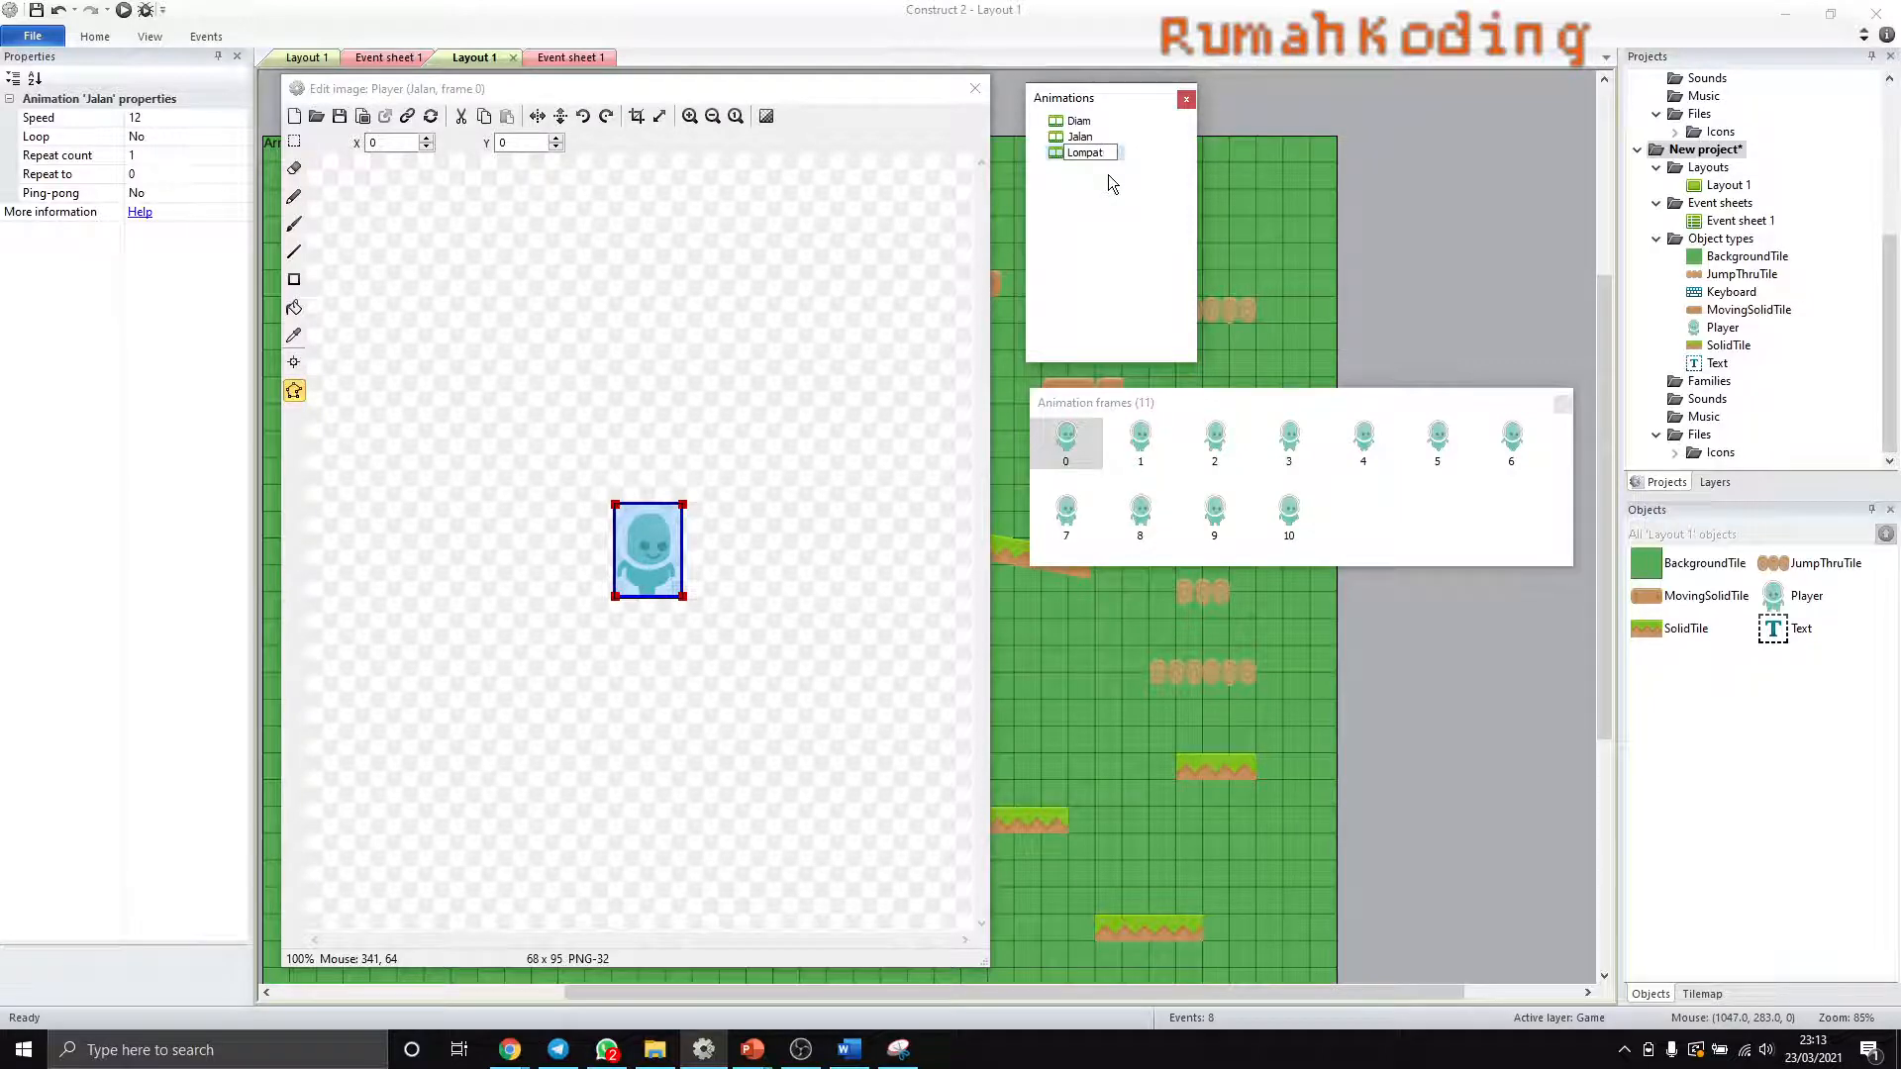
- Load p1_jump.png from the Player folder of platformerGraphicsDeluxe_Updated into frame 0 of the Lompat animation
left_click(1093, 153)
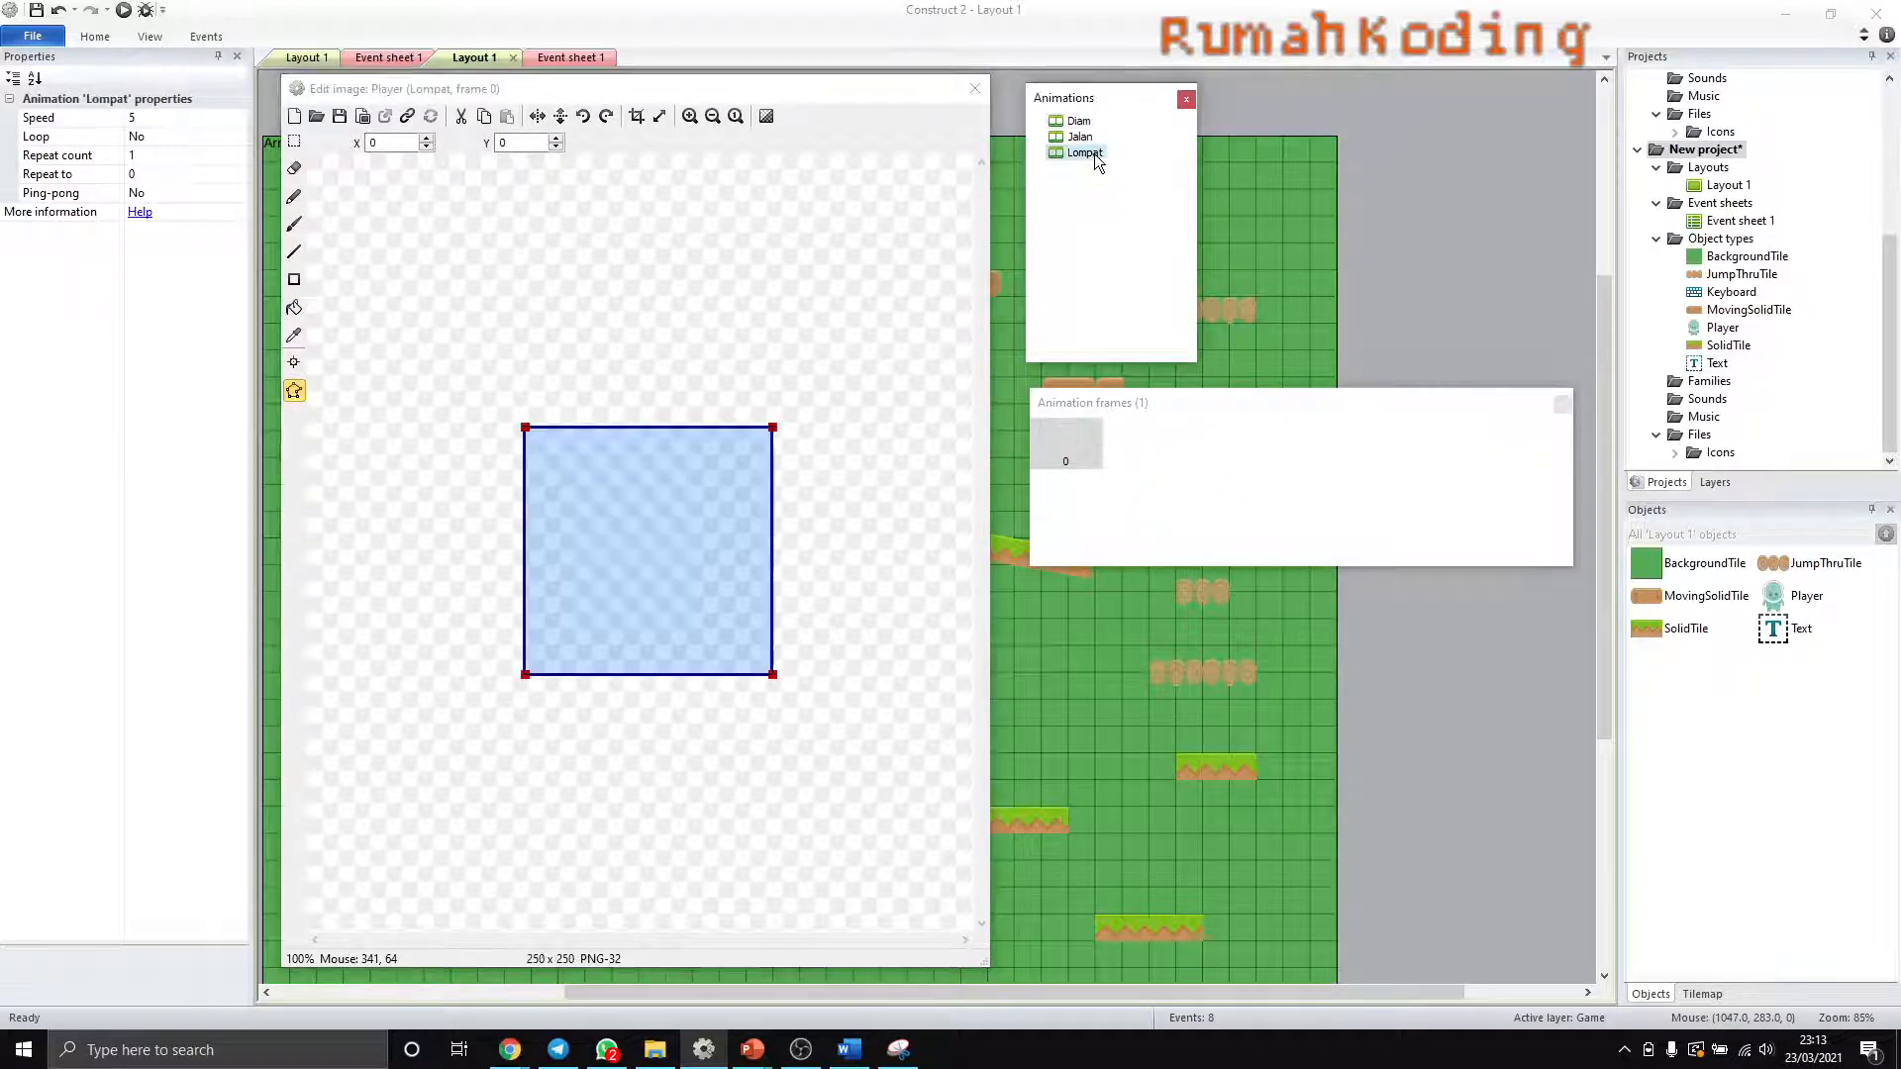
left_click(316, 117)
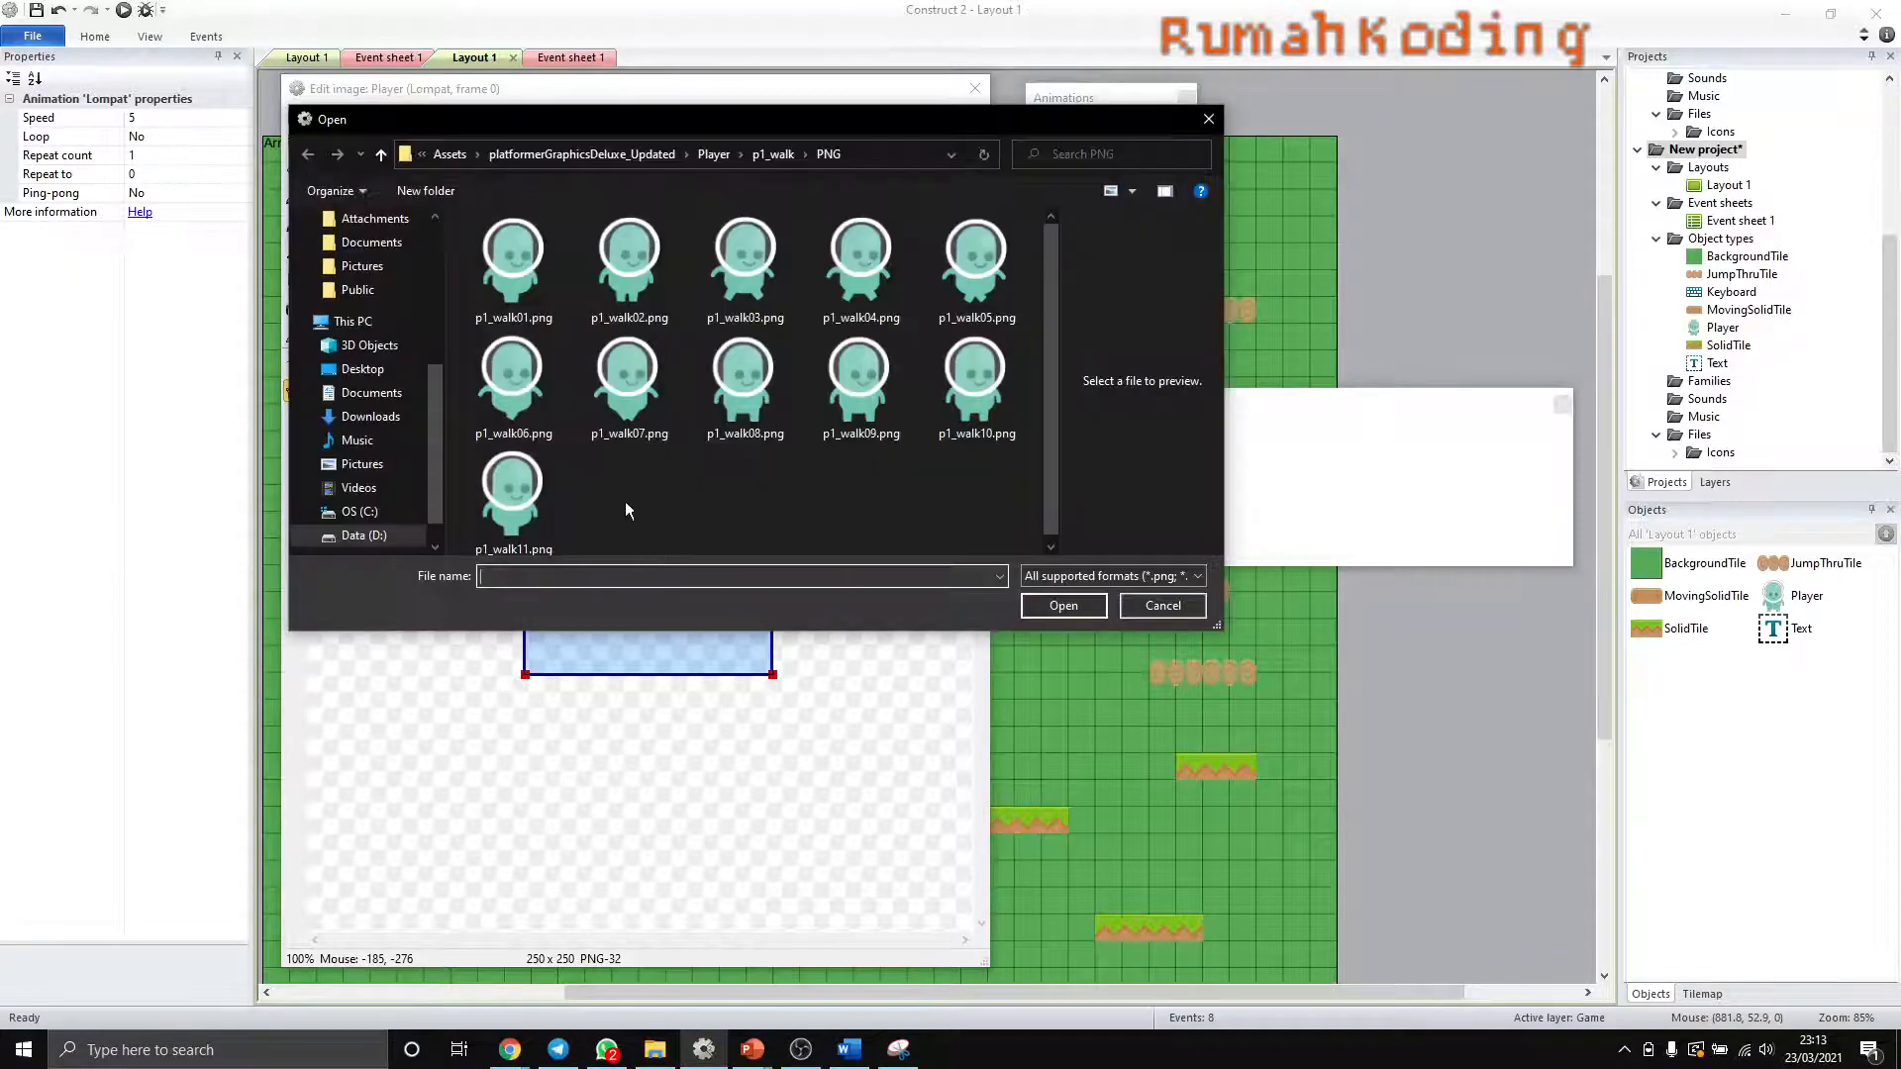
left_click(784, 158)
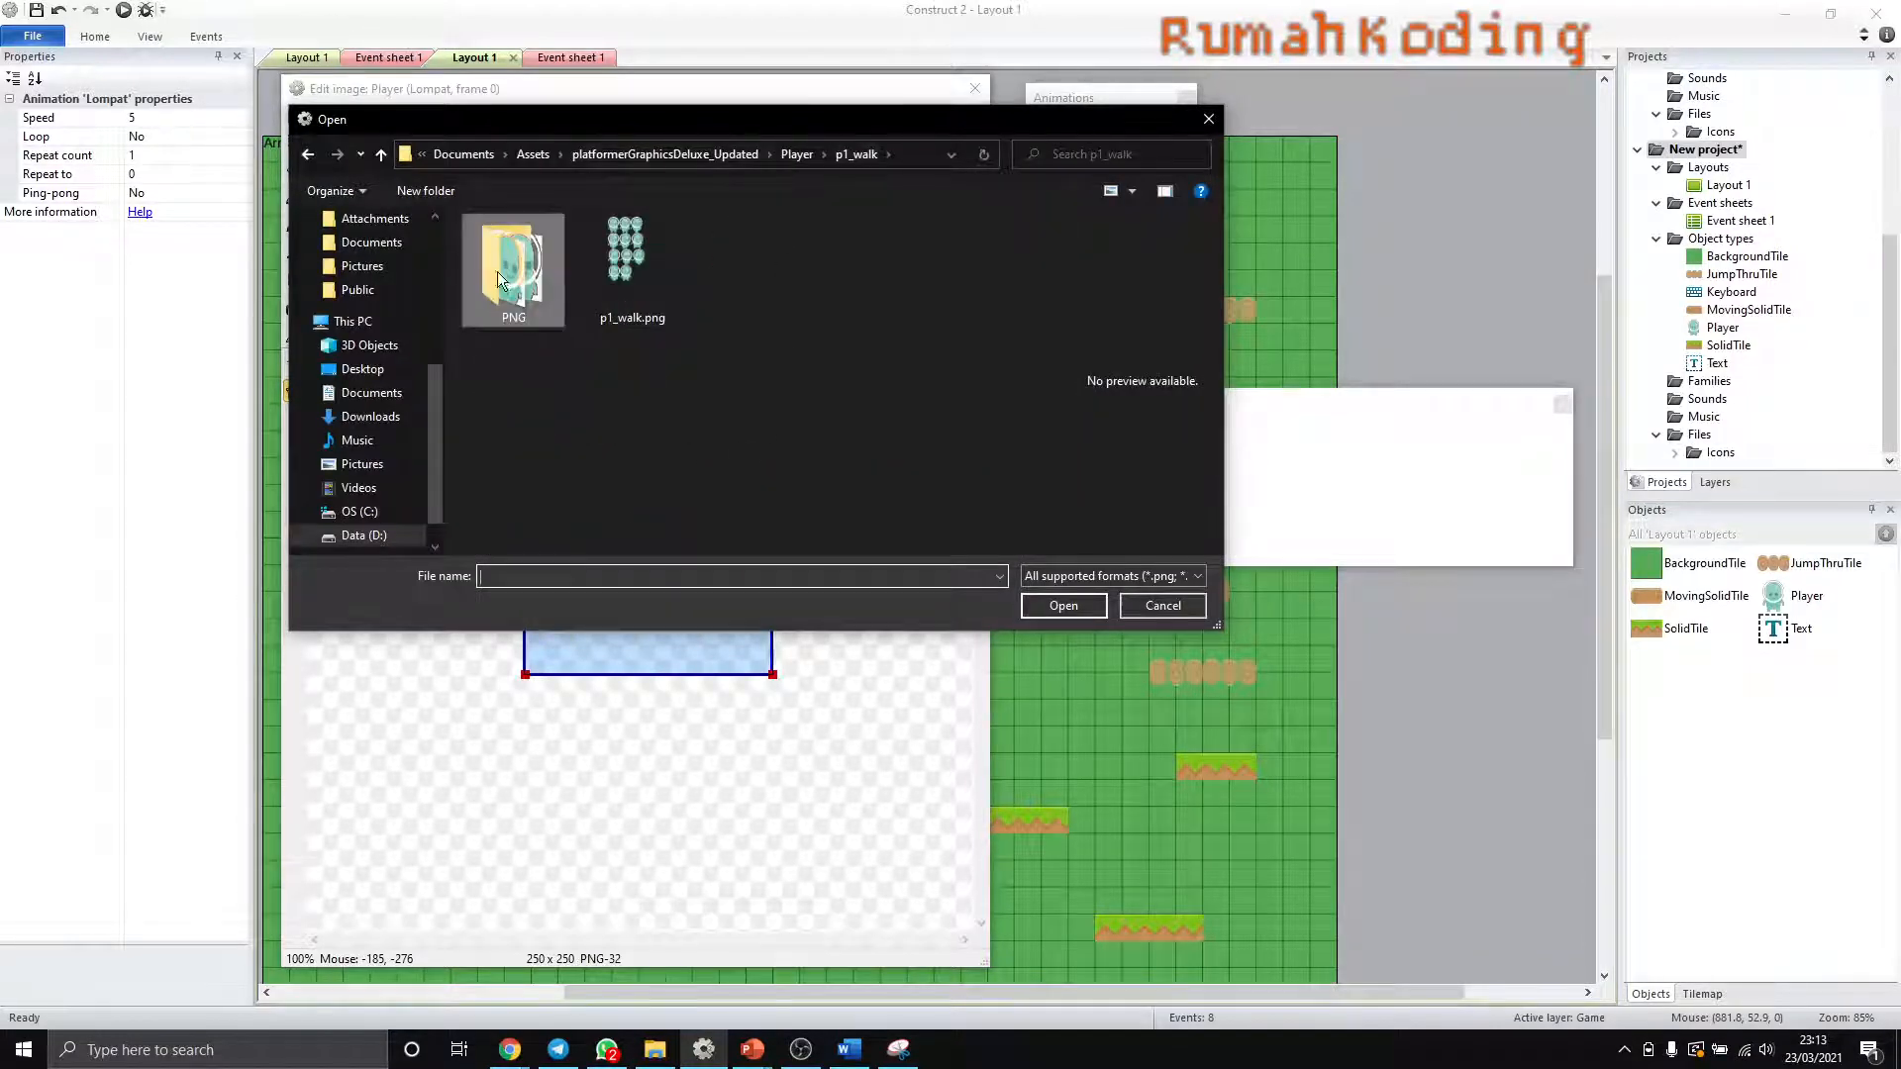
left_click(798, 155)
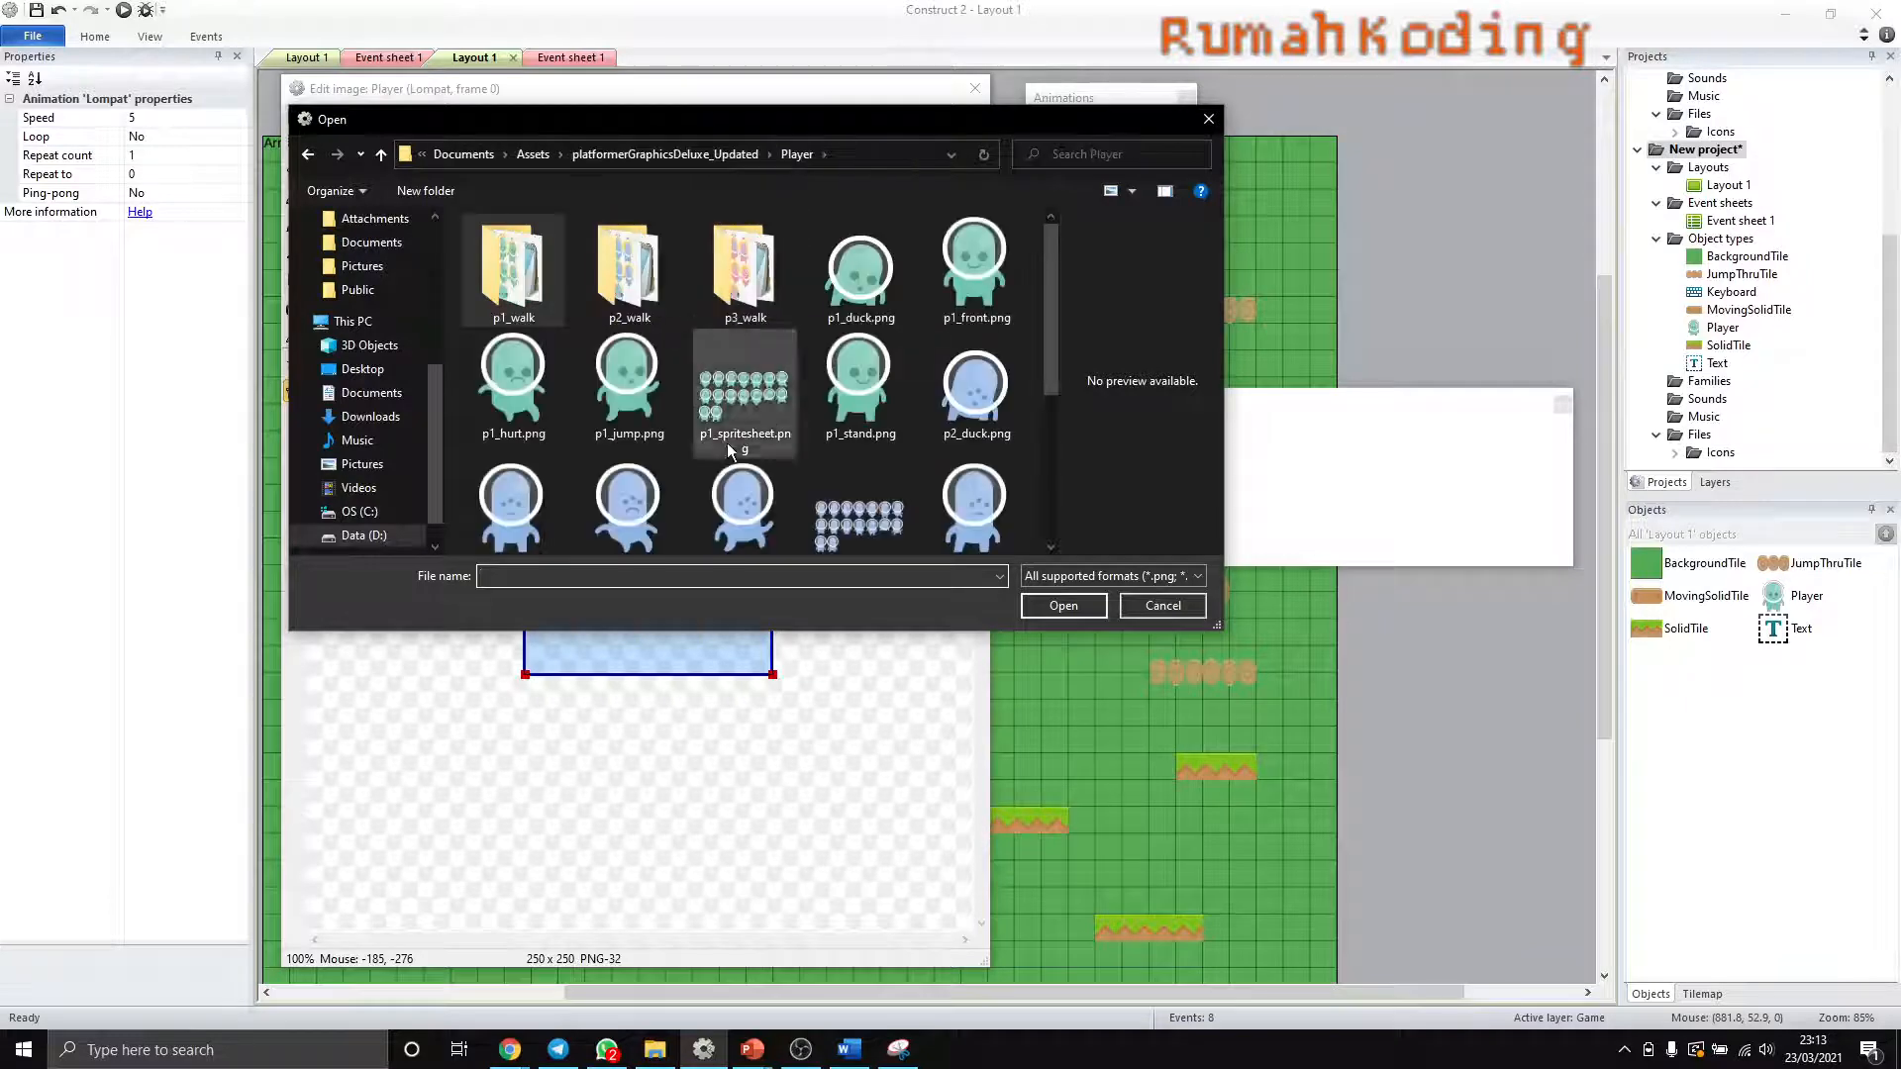
left_click(621, 406)
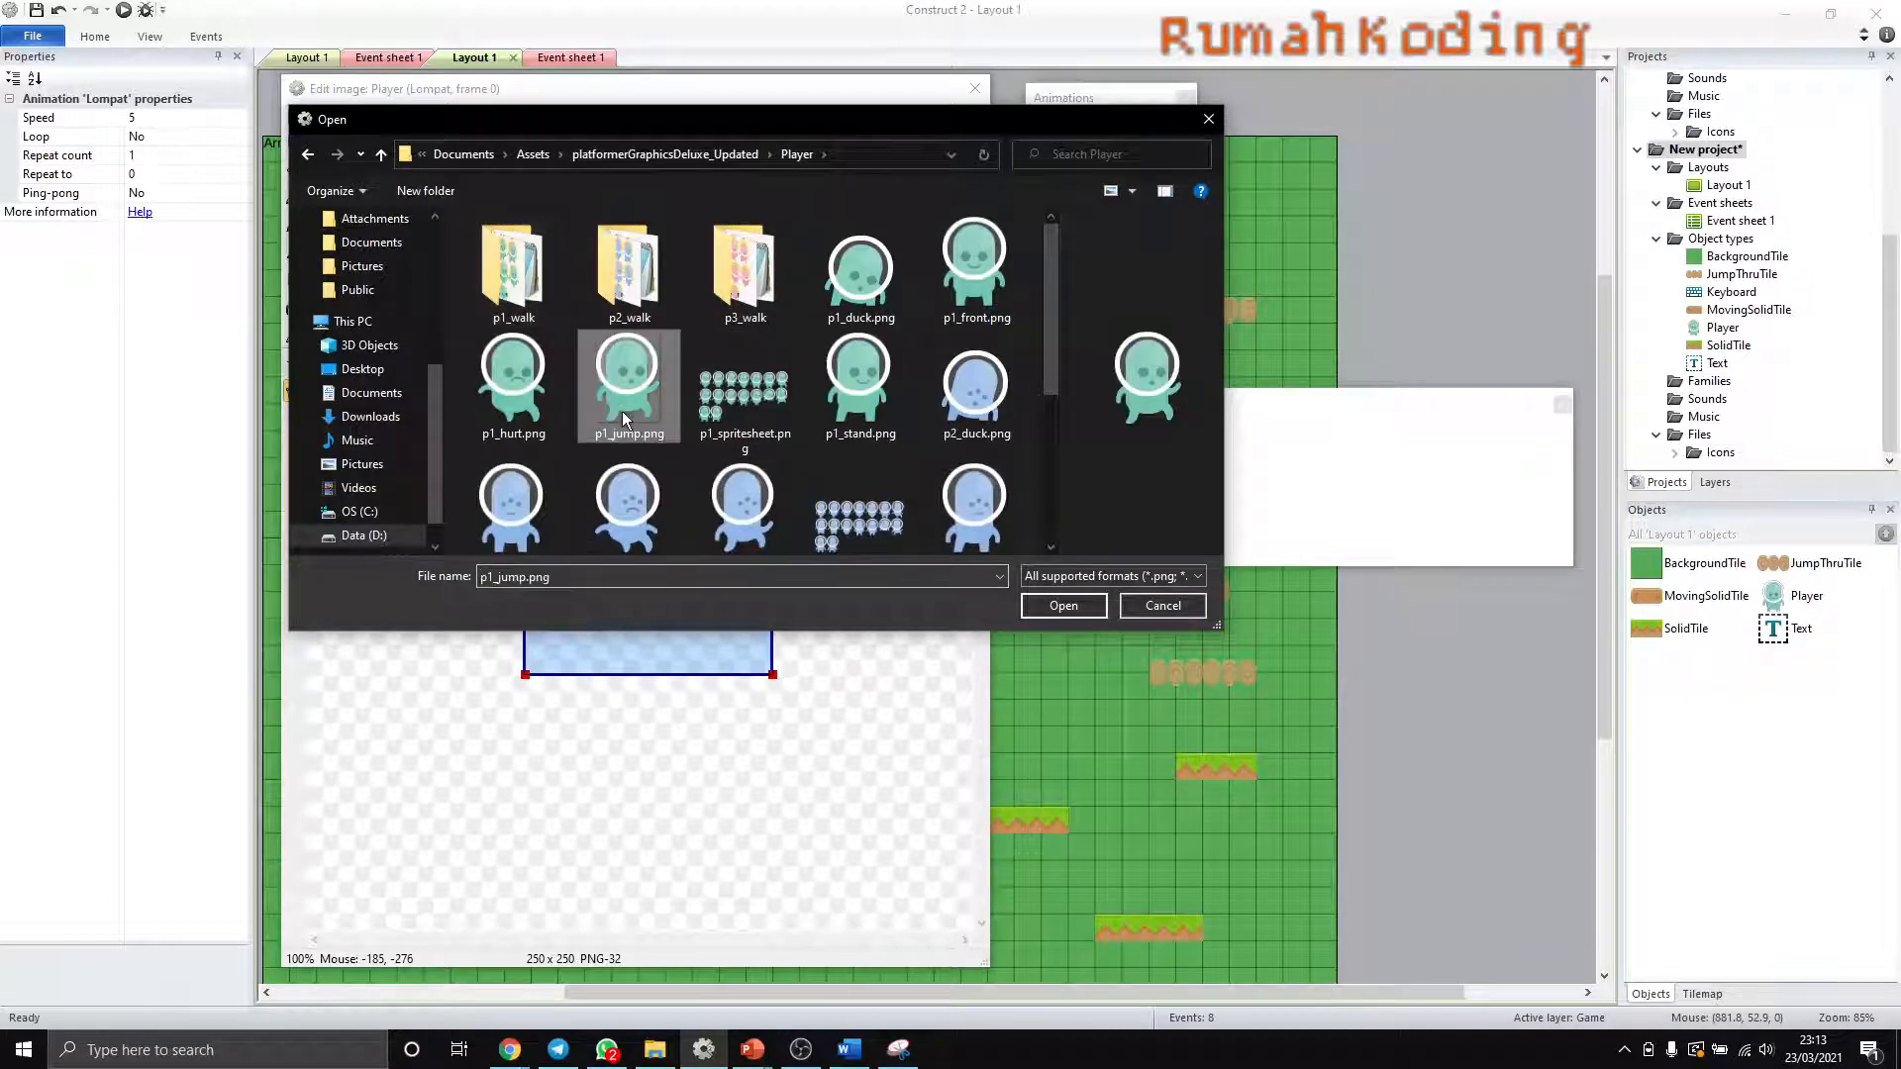
left_click(1064, 606)
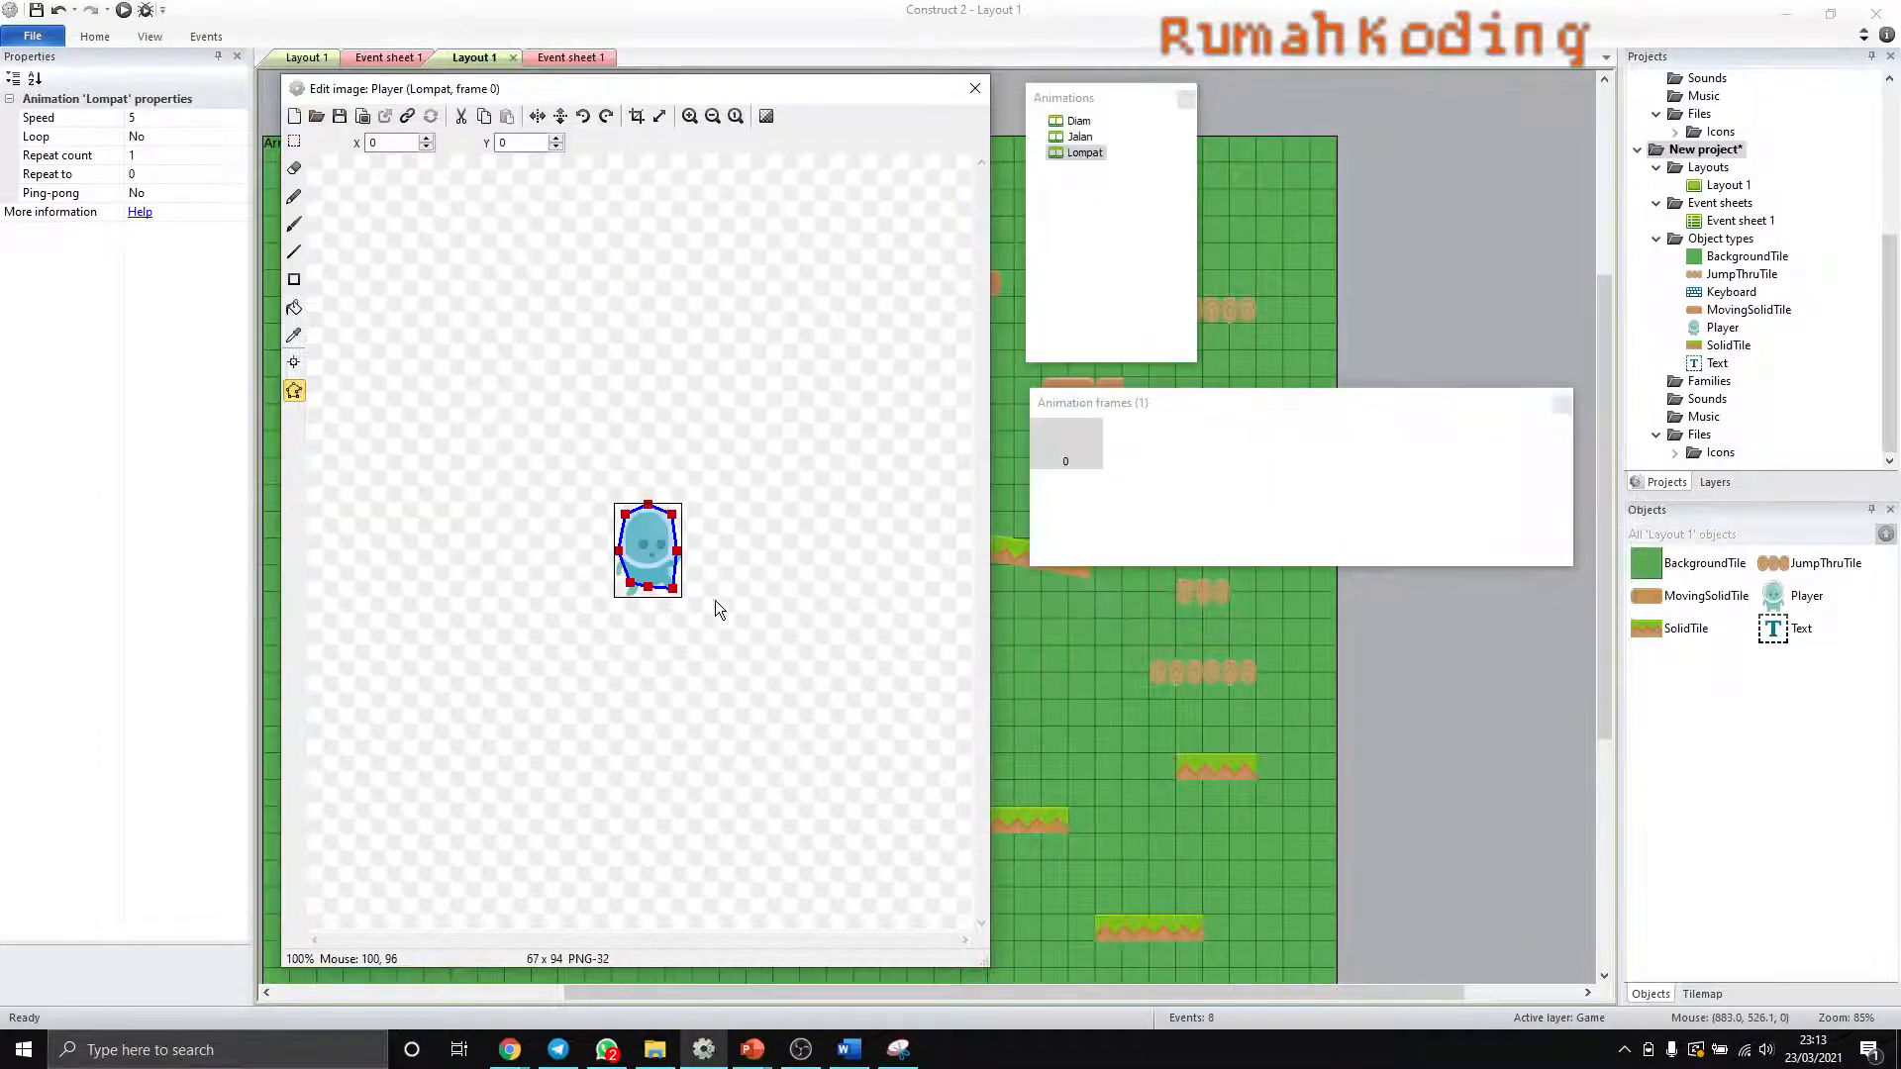
scroll(663, 600, "up", 3, "ctrl")
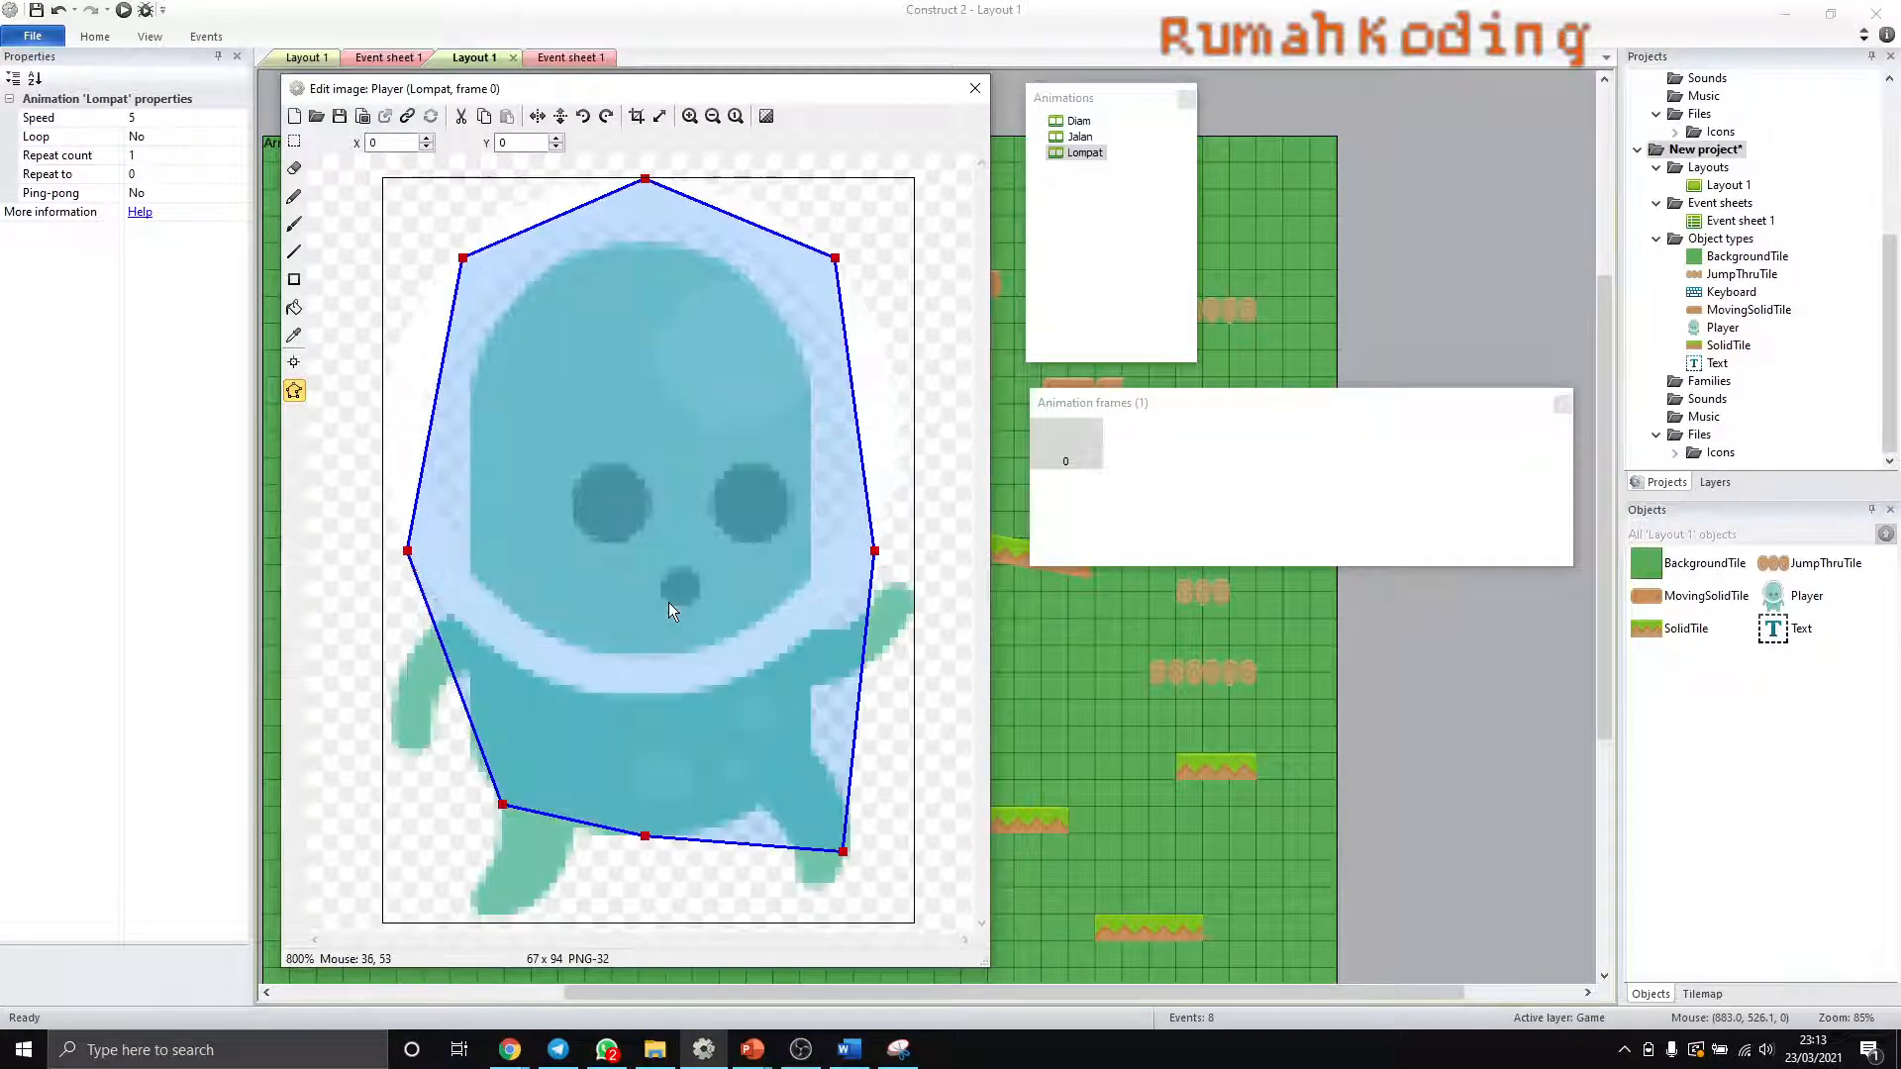
left_click(641, 114)
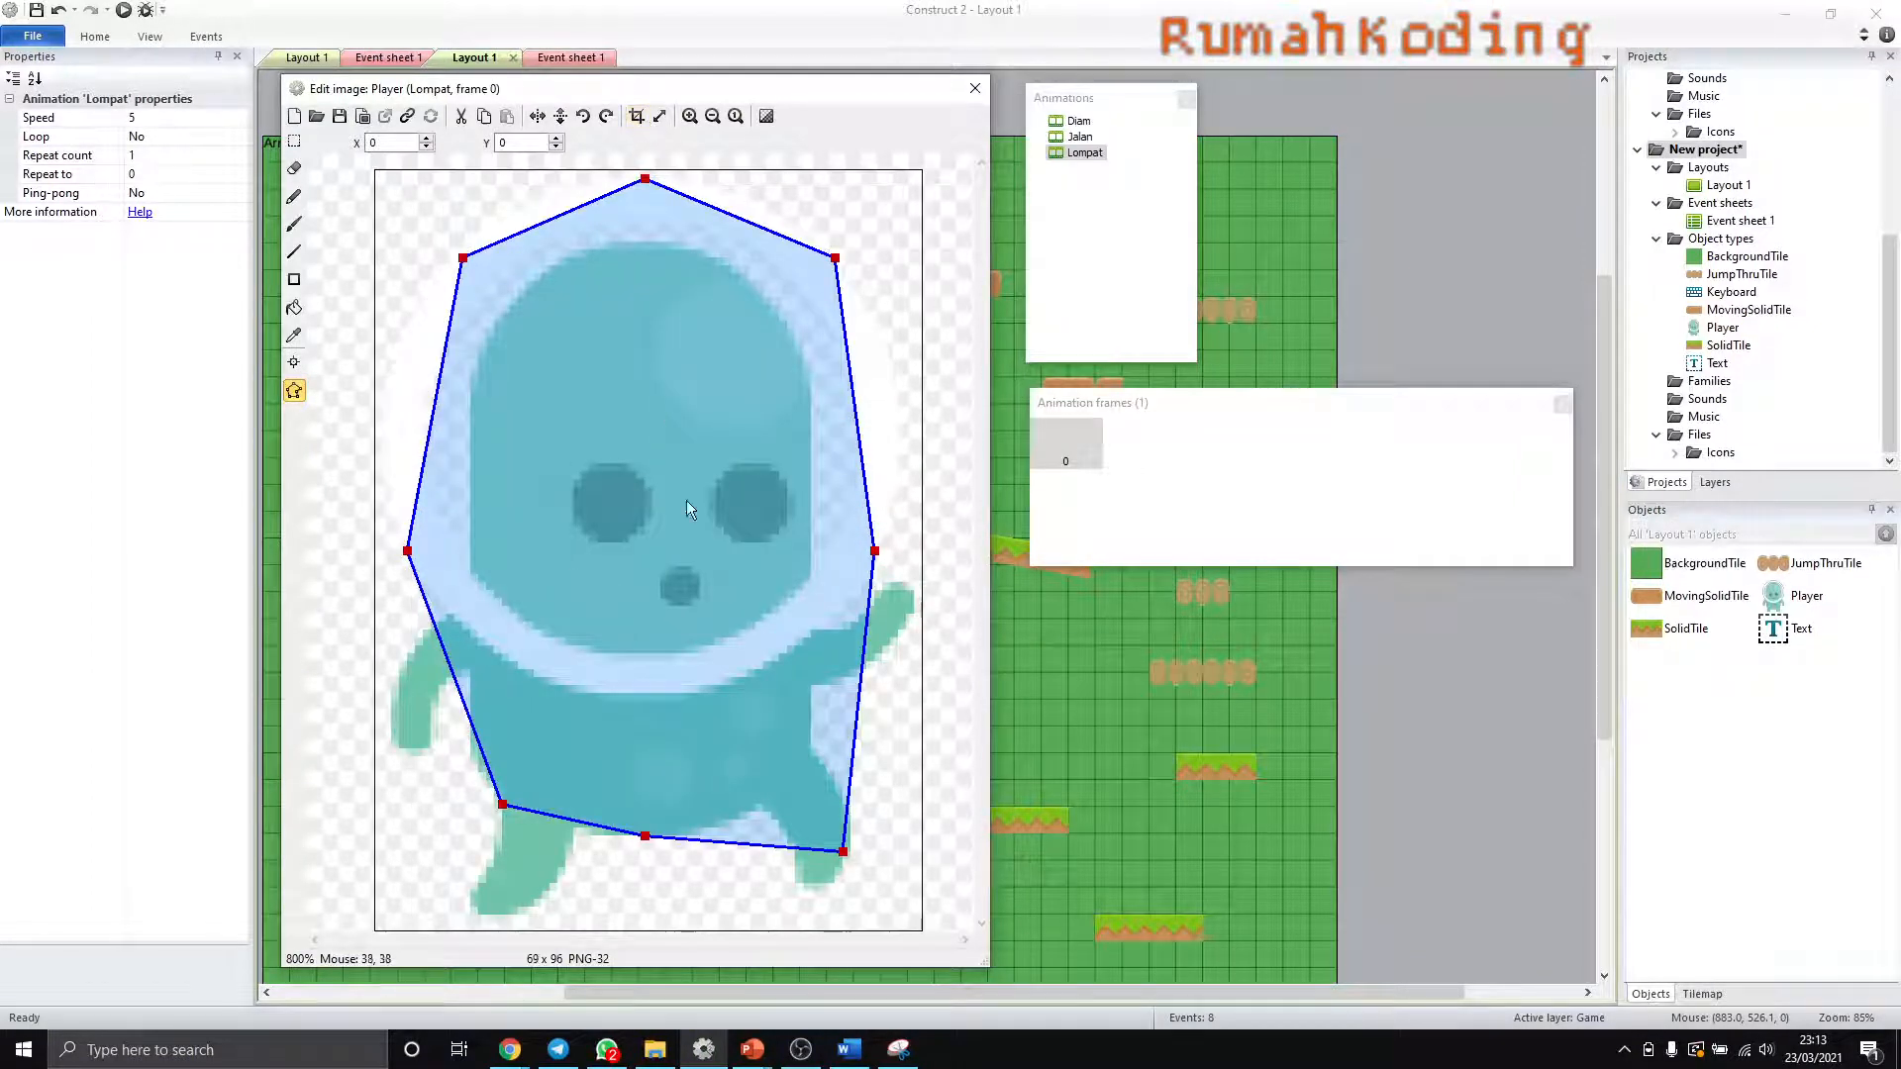
key("ctrl+z")
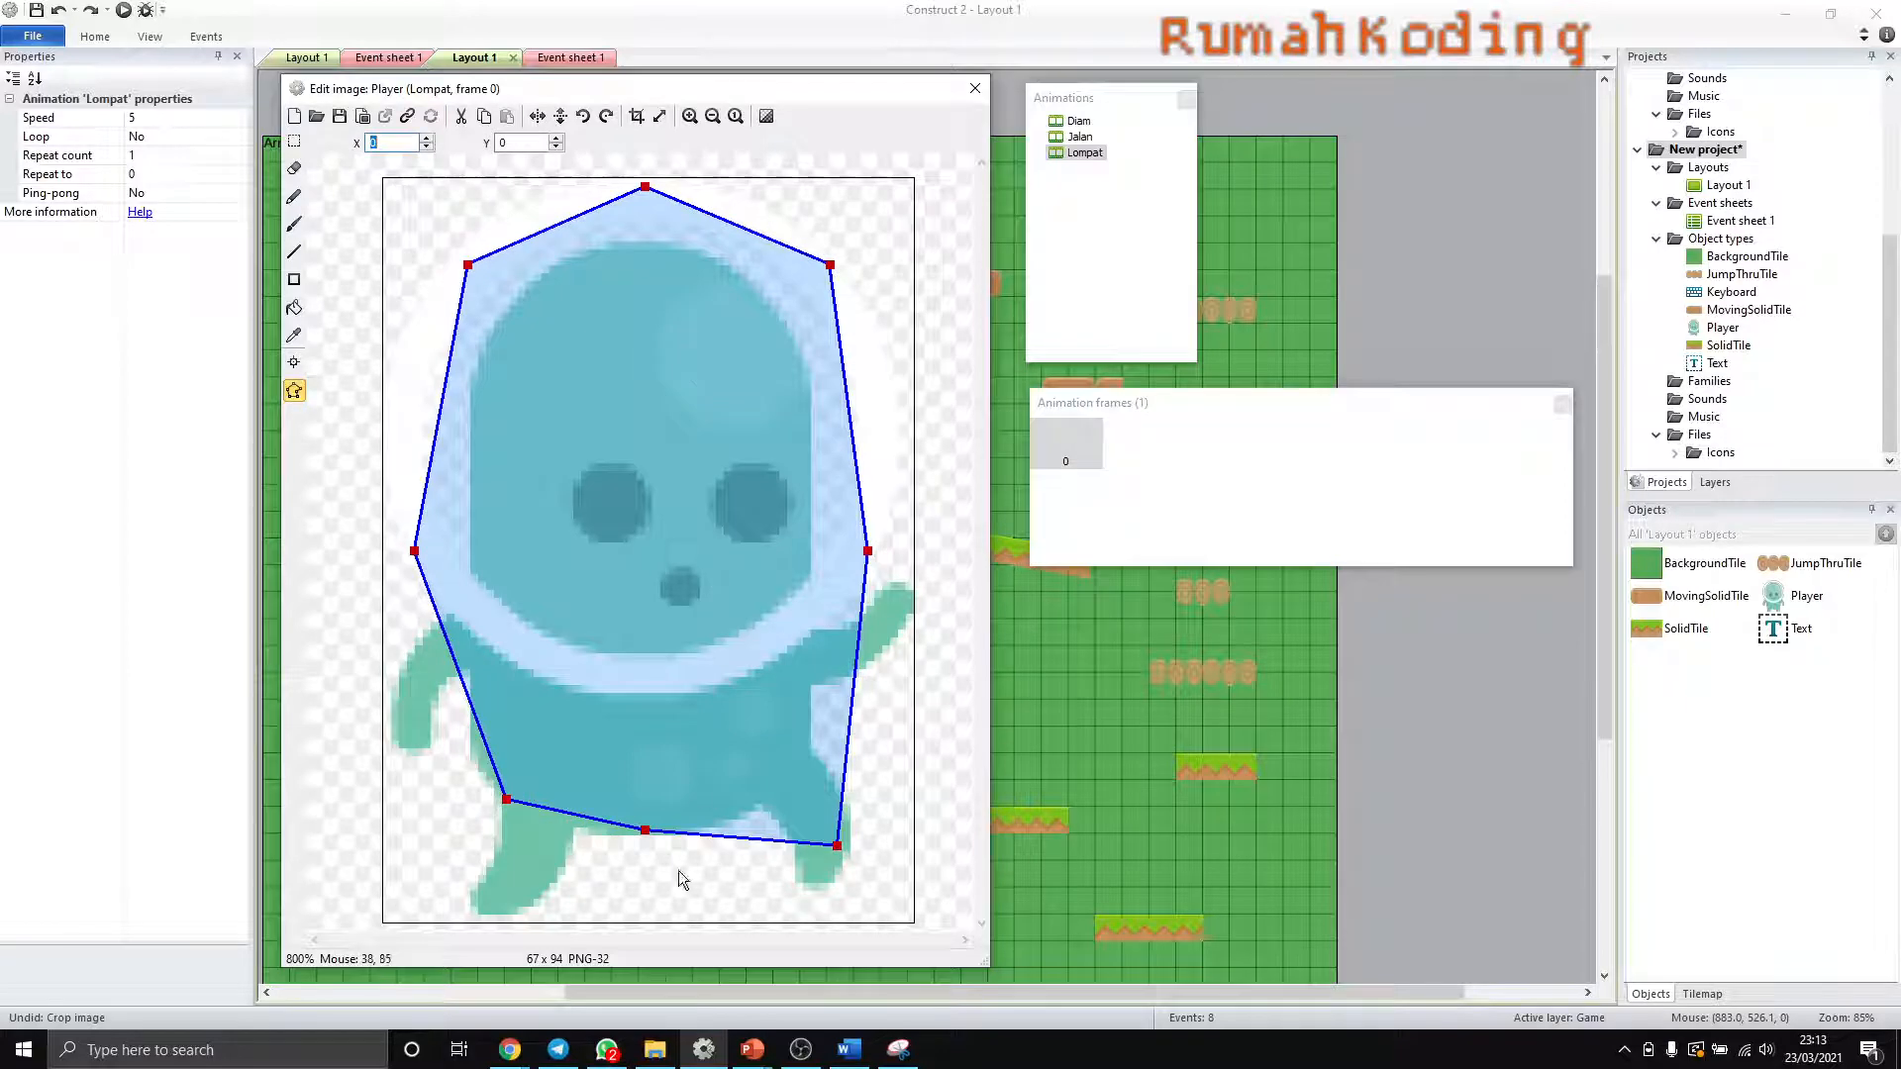
- Reshape the lower edge of Lompat frame 0's collision polygon, deleting one surplus point and placing the remaining two at the character's feet
left_click_drag(644, 831, 620, 917)
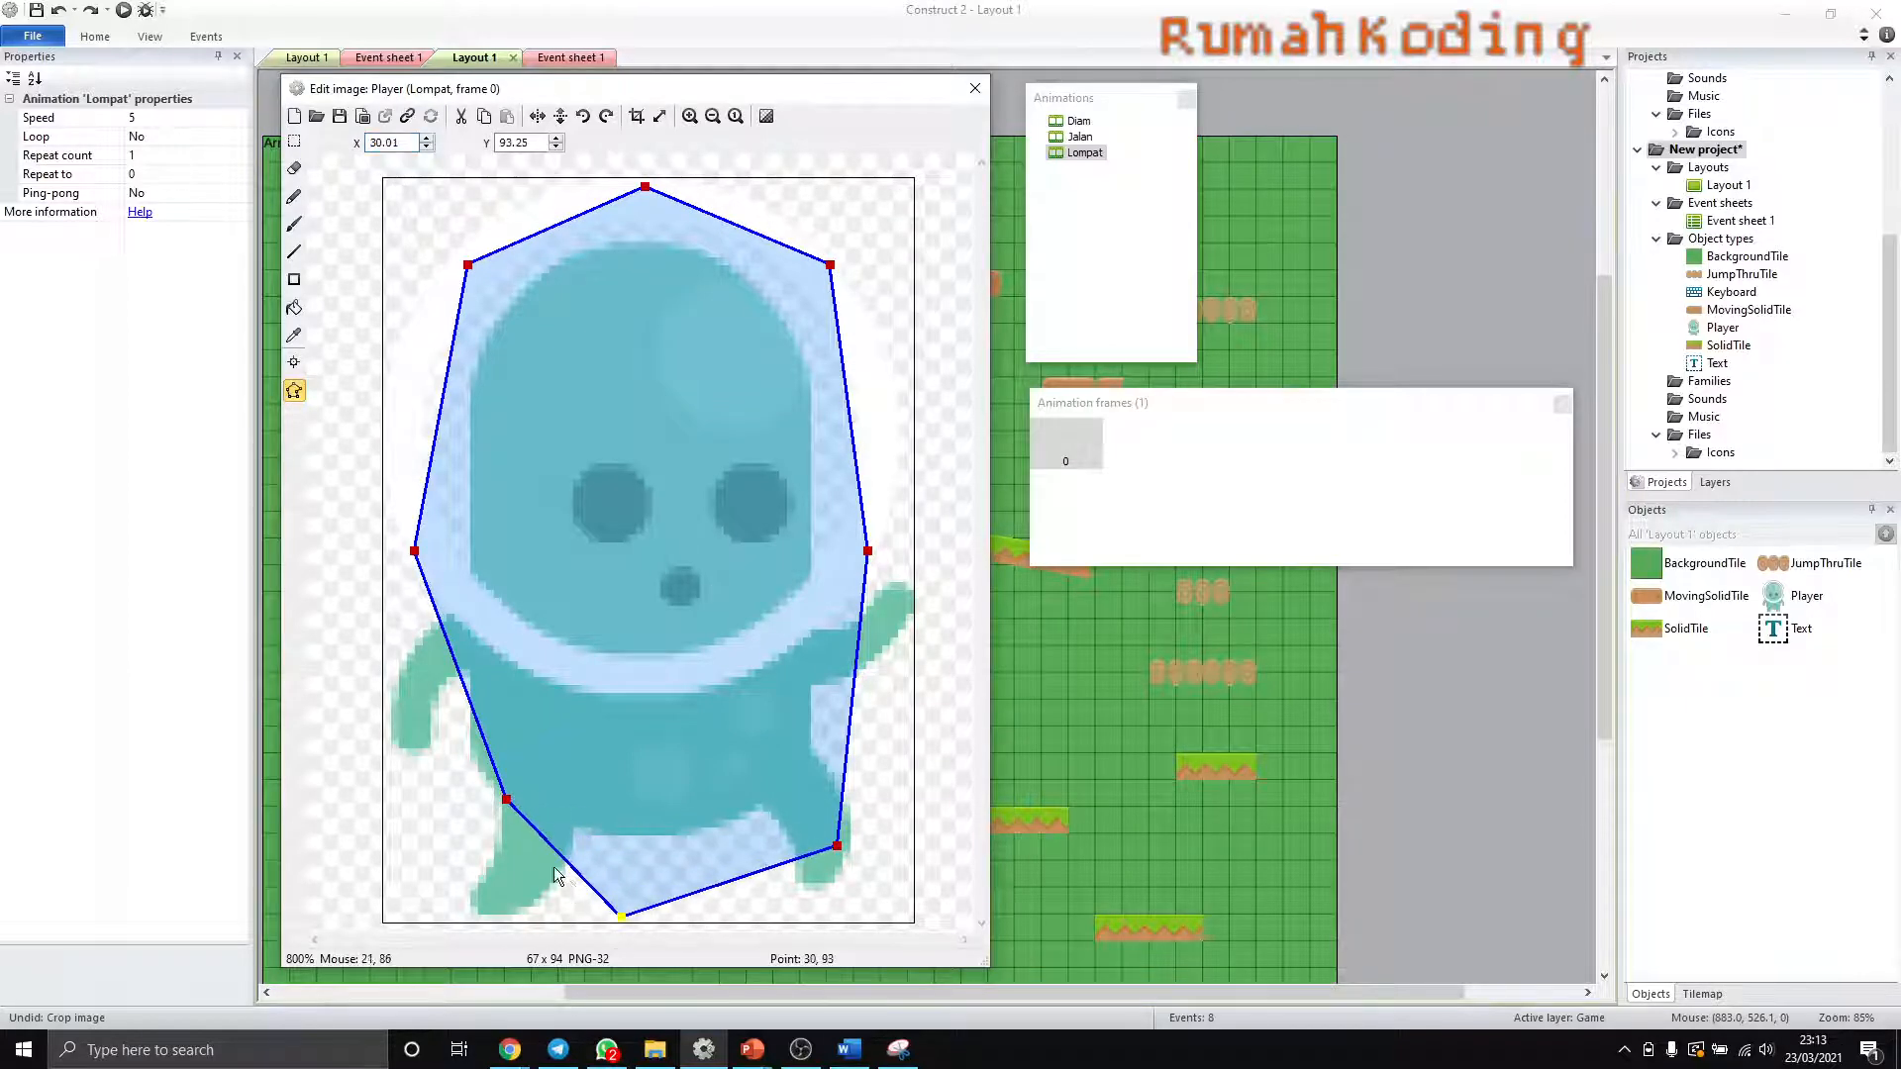
left_click_drag(506, 802, 425, 894)
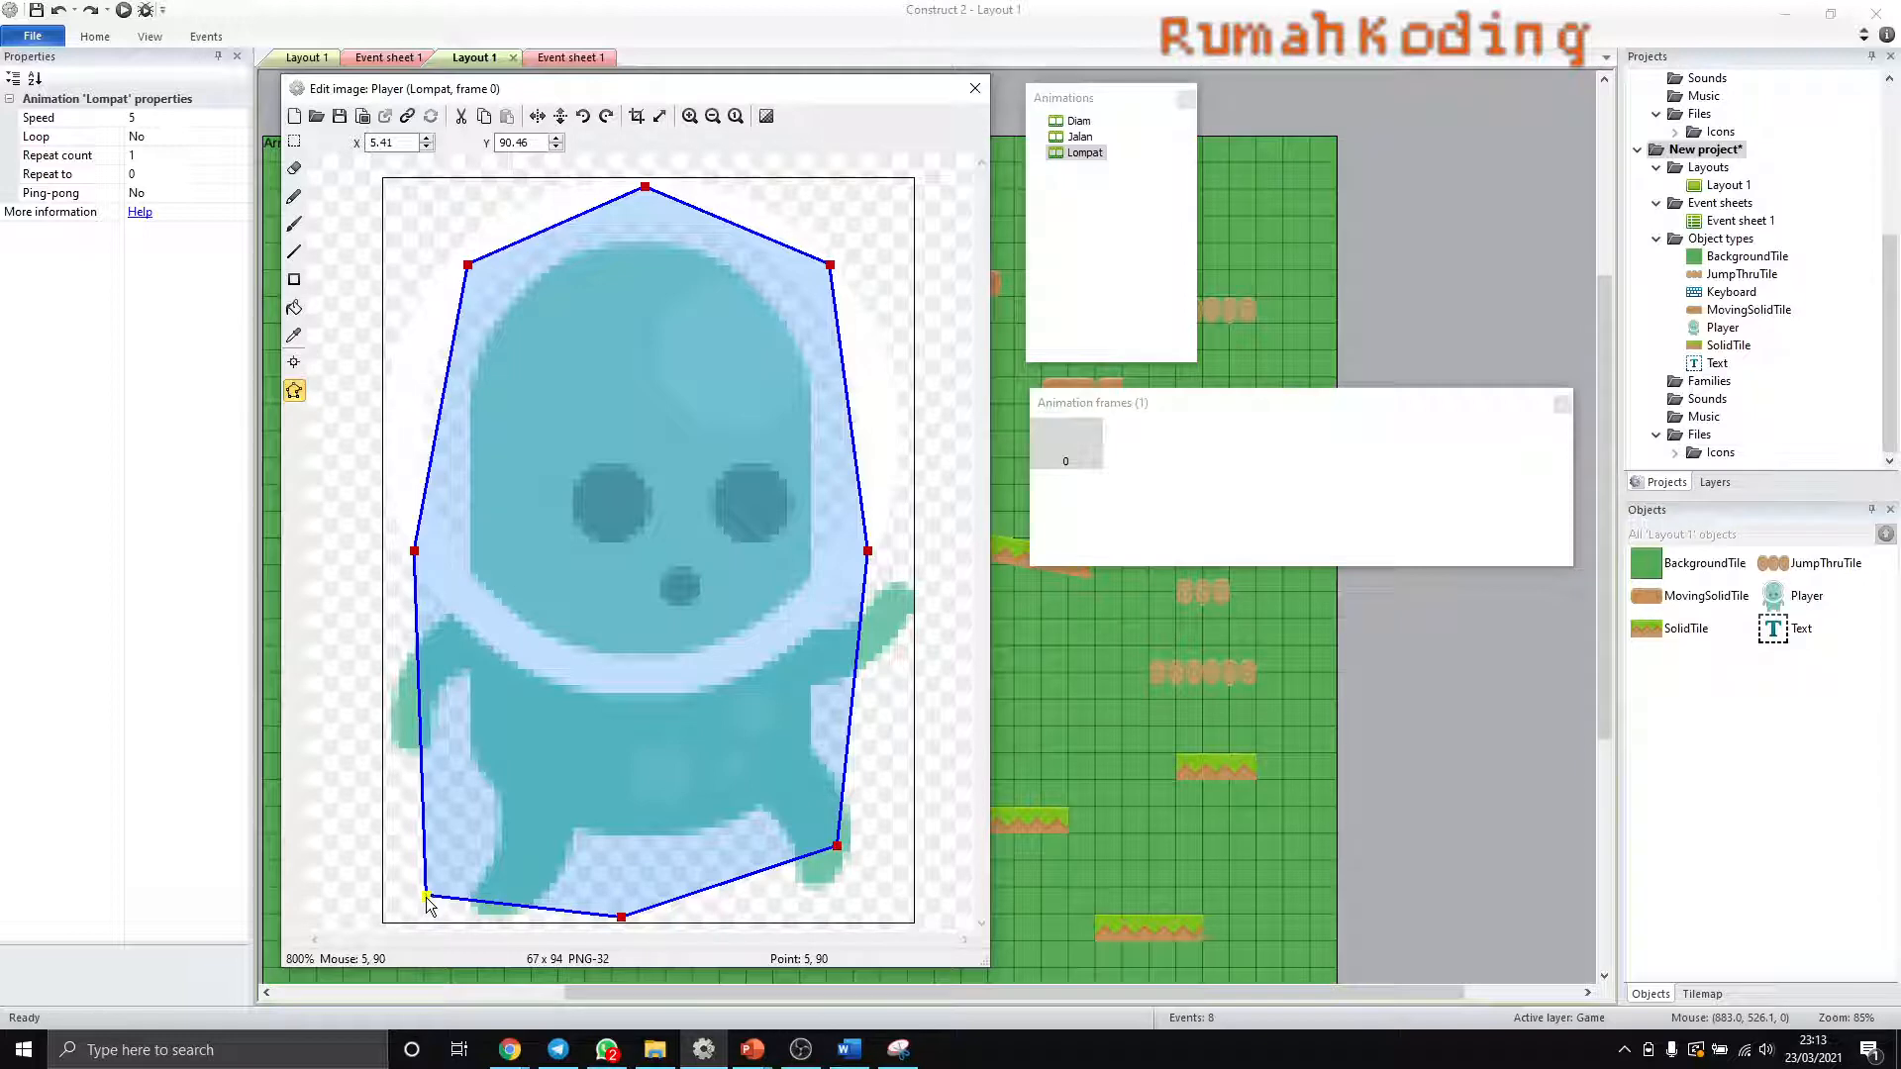
key("Delete")
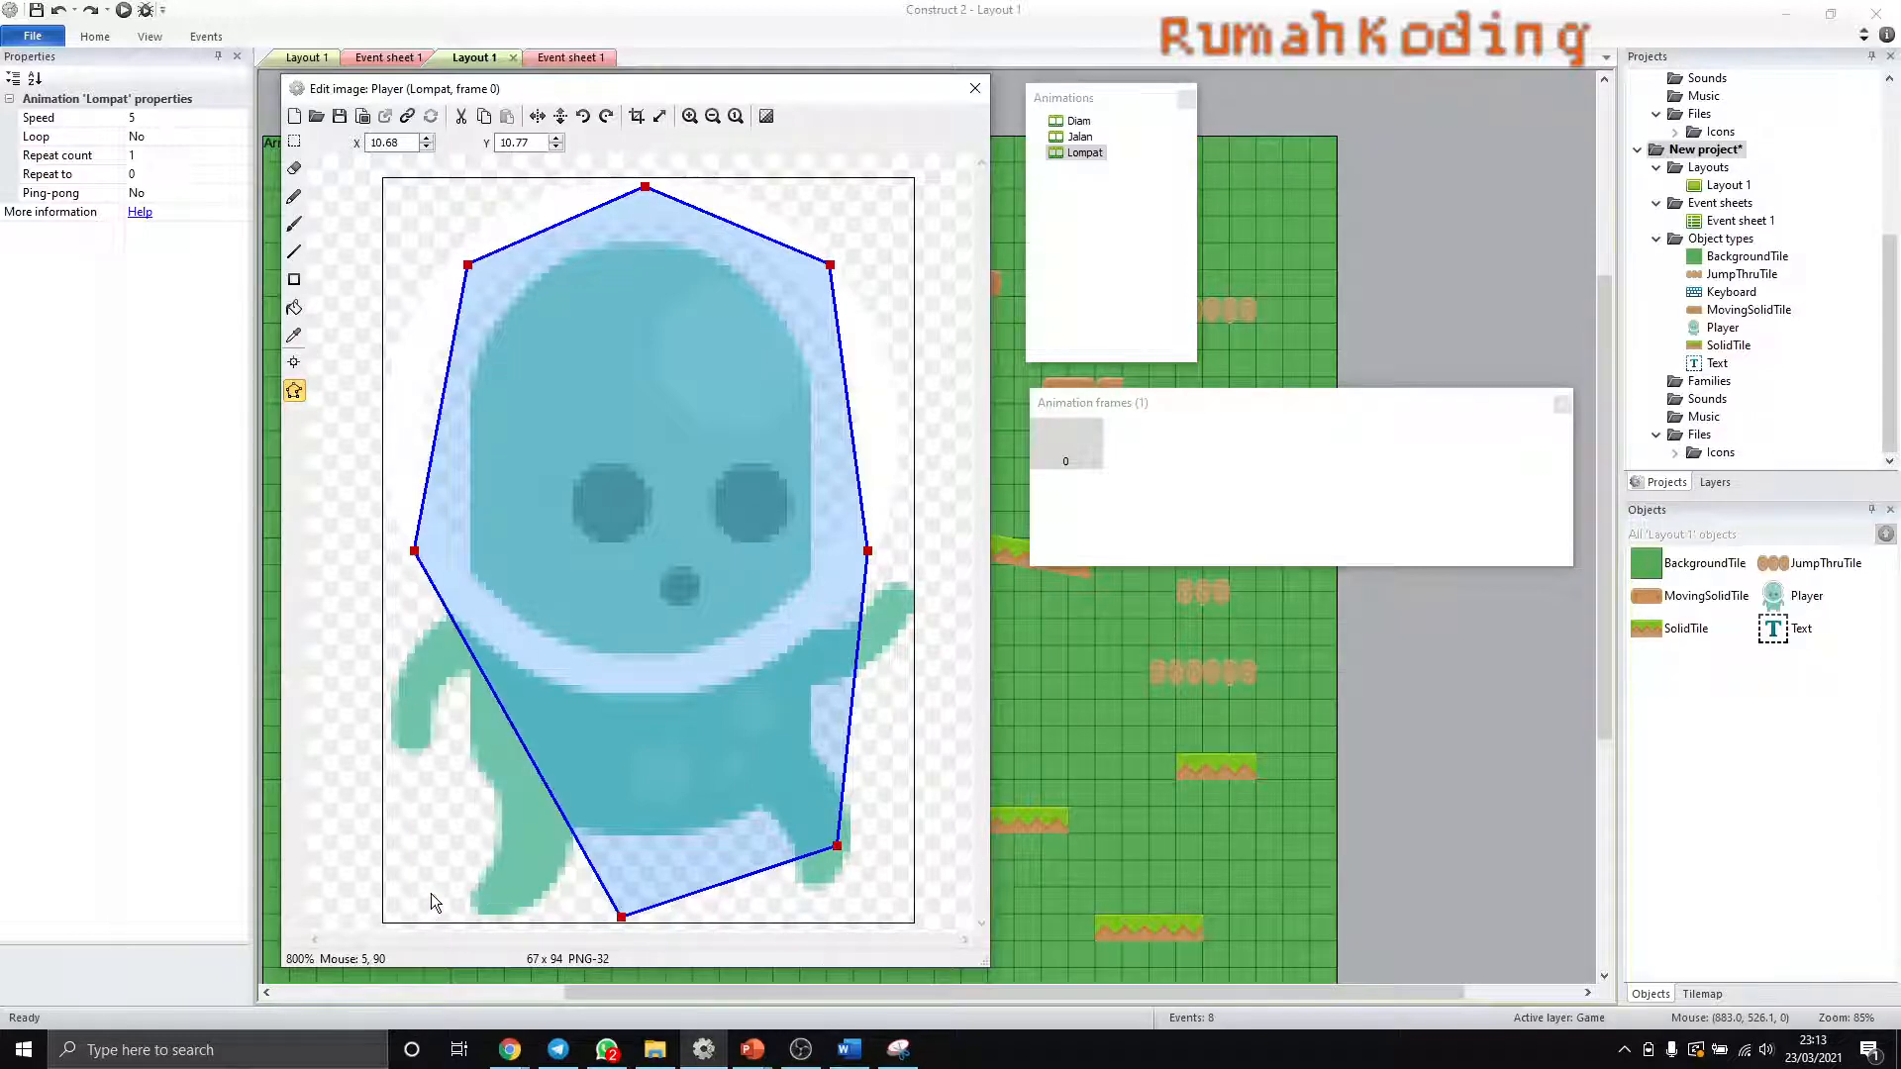
left_click_drag(621, 917, 476, 912)
left_click_drag(838, 845, 830, 882)
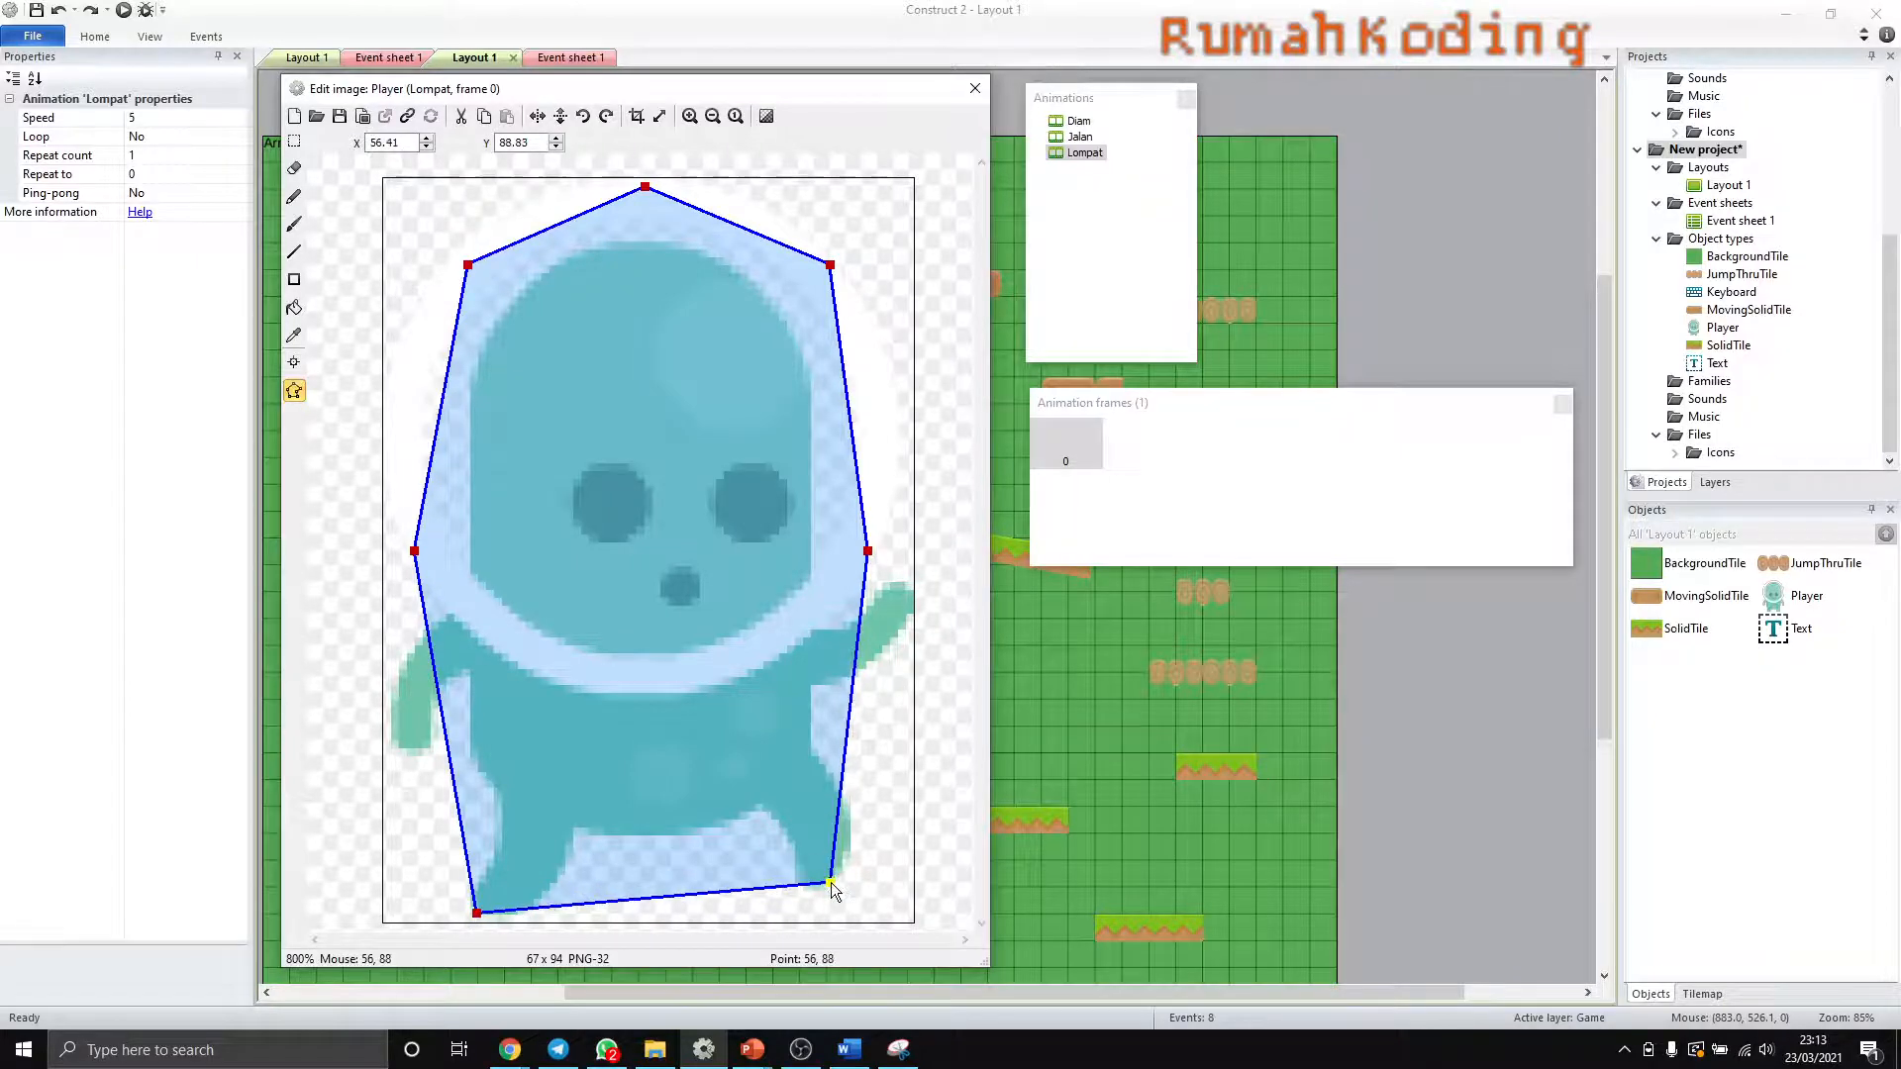
- Delete the two mid-side collision points of Lompat frame 0, move both upper side points outward and down, and close the image editor
left_click(867, 550)
key("Delete")
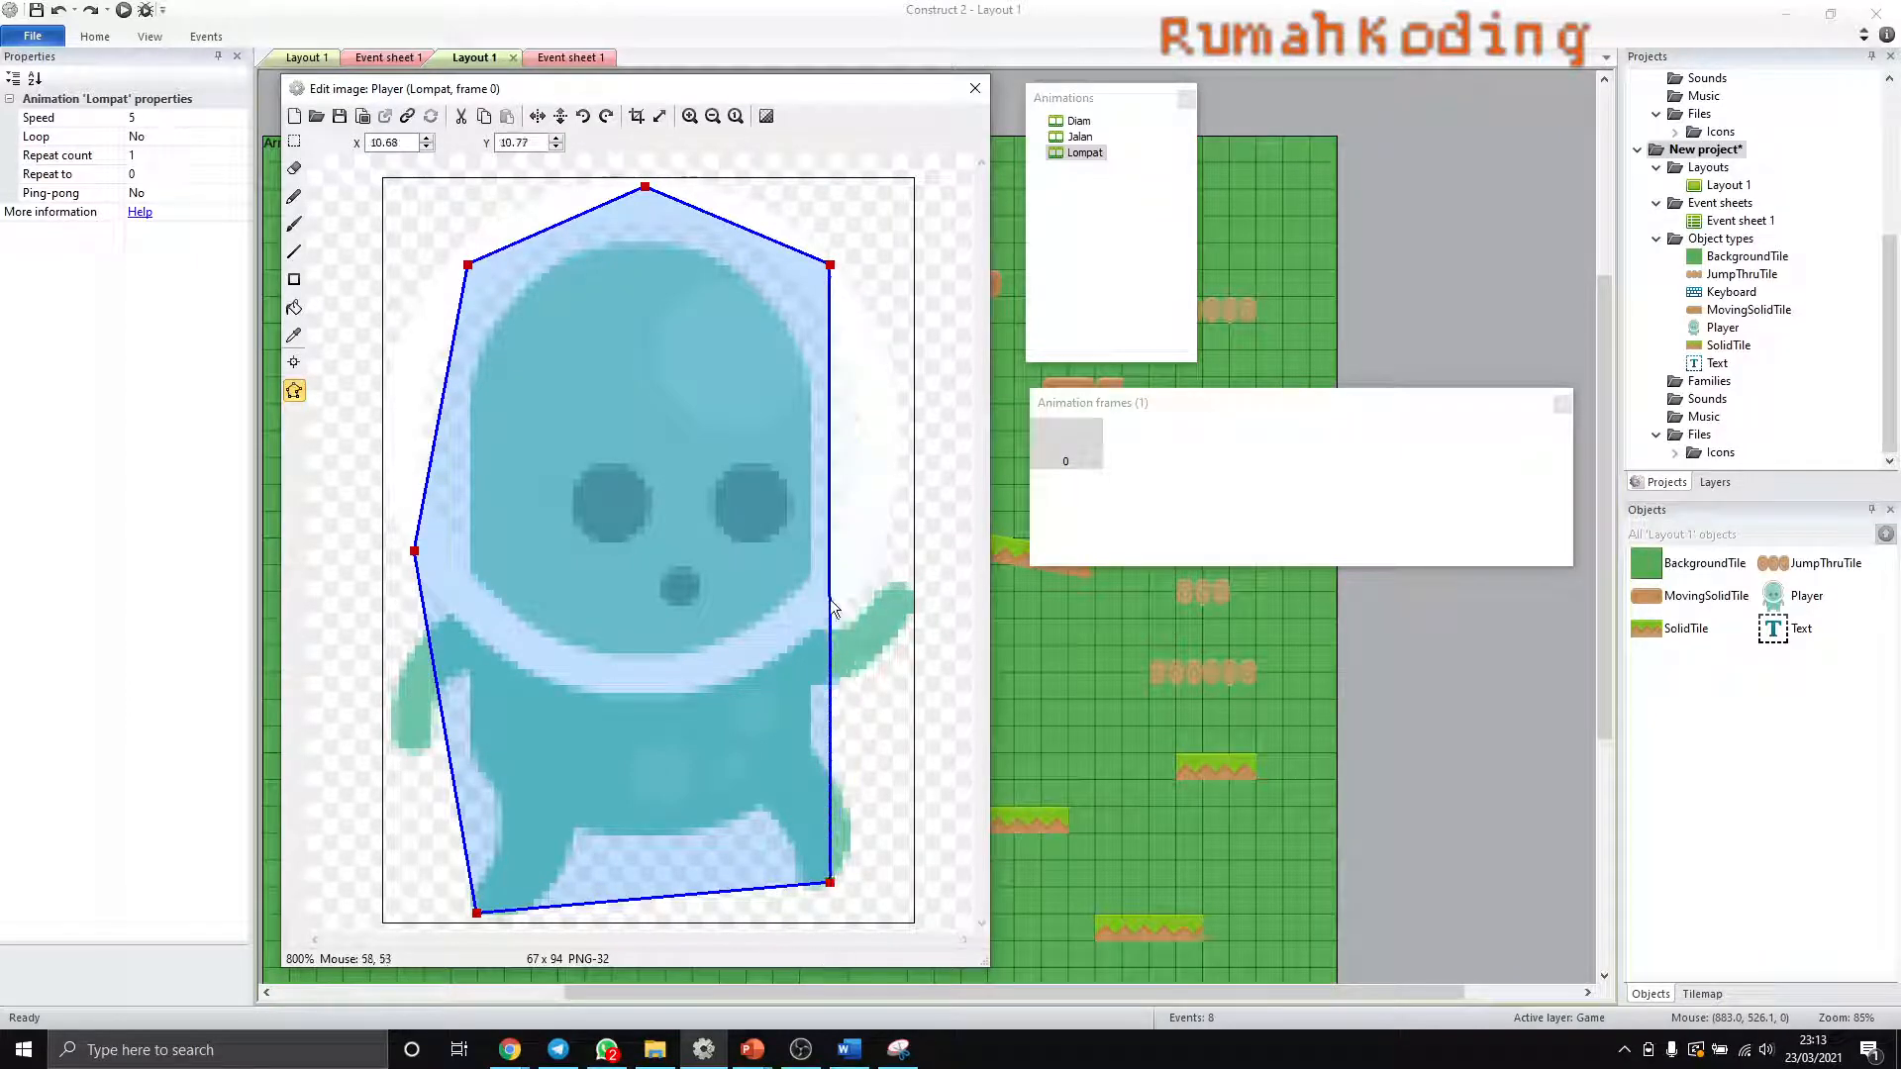
left_click(416, 551)
key("Delete")
left_click_drag(830, 266, 907, 410)
left_click_drag(467, 265, 382, 382)
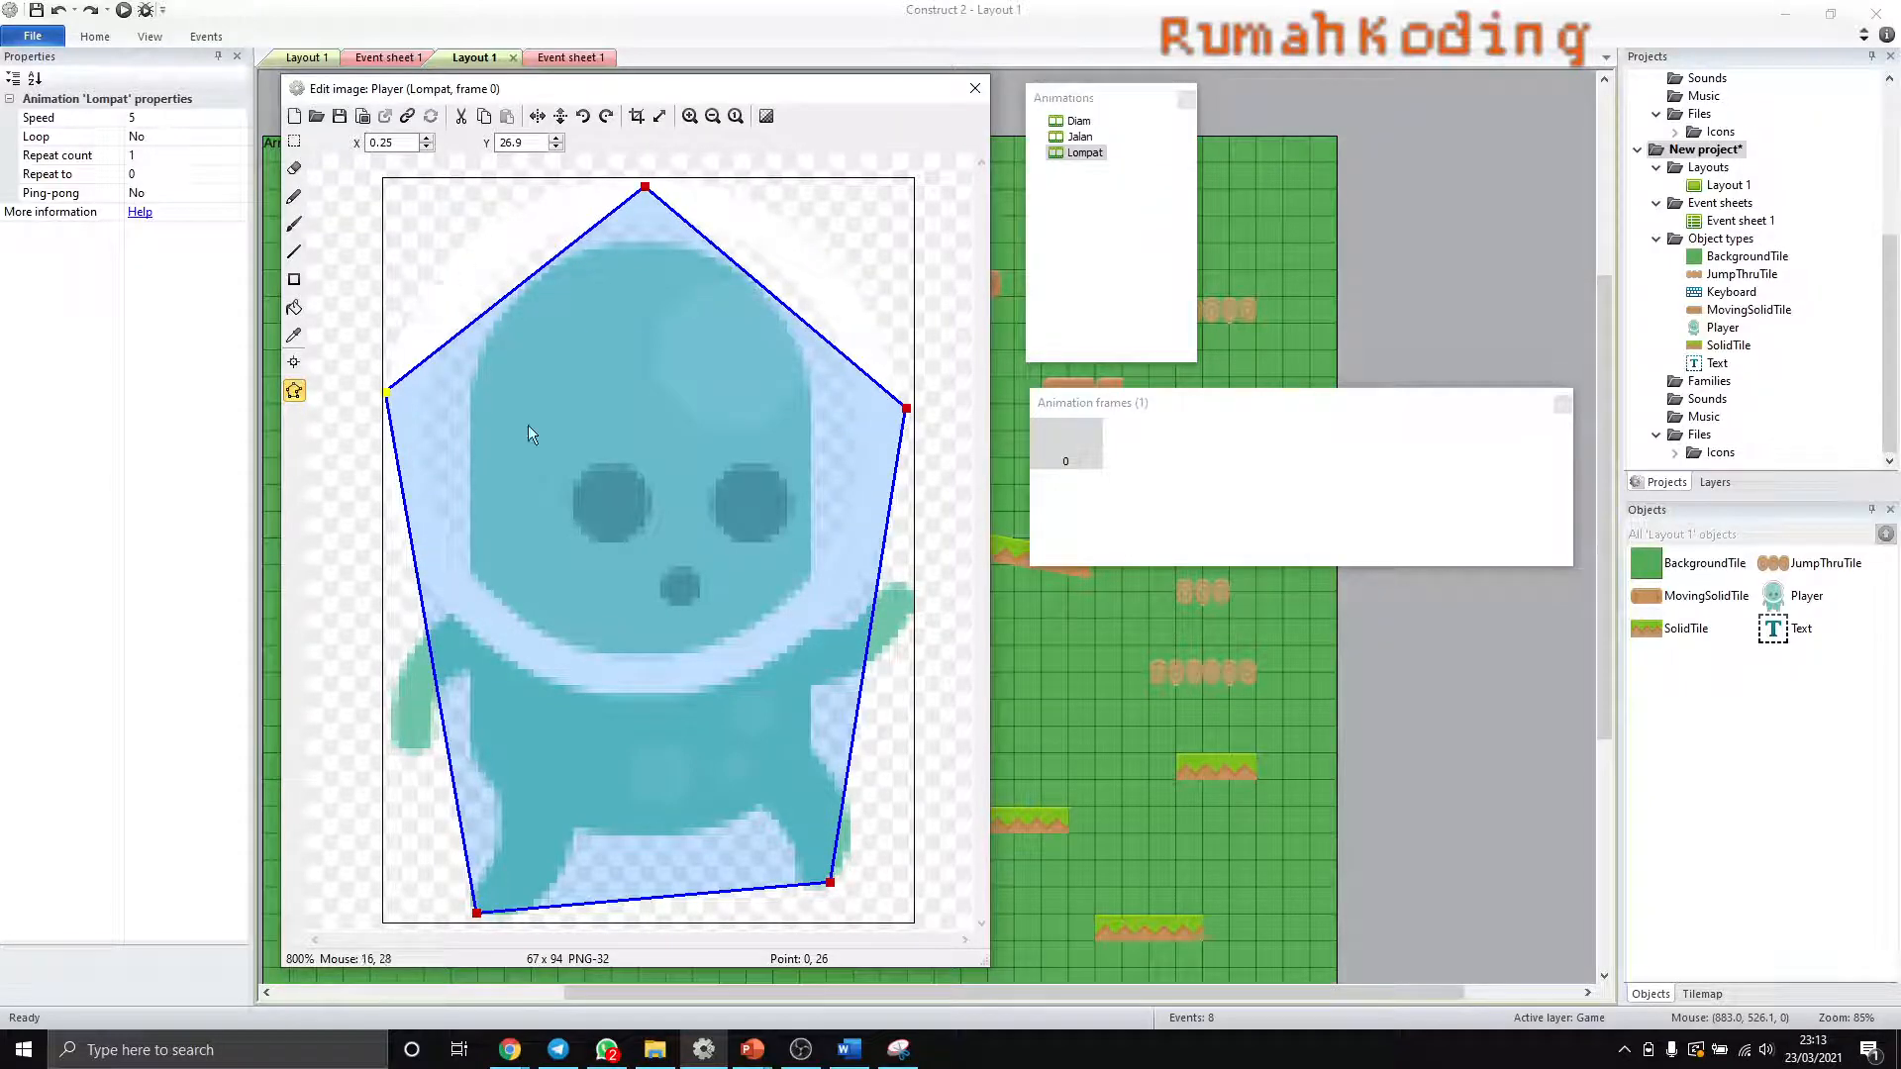
left_click(961, 95)
- Preview the game to test the Player jumping and walking on the starting platform, and return to Construct 2's Event sheet 1
key("F5")
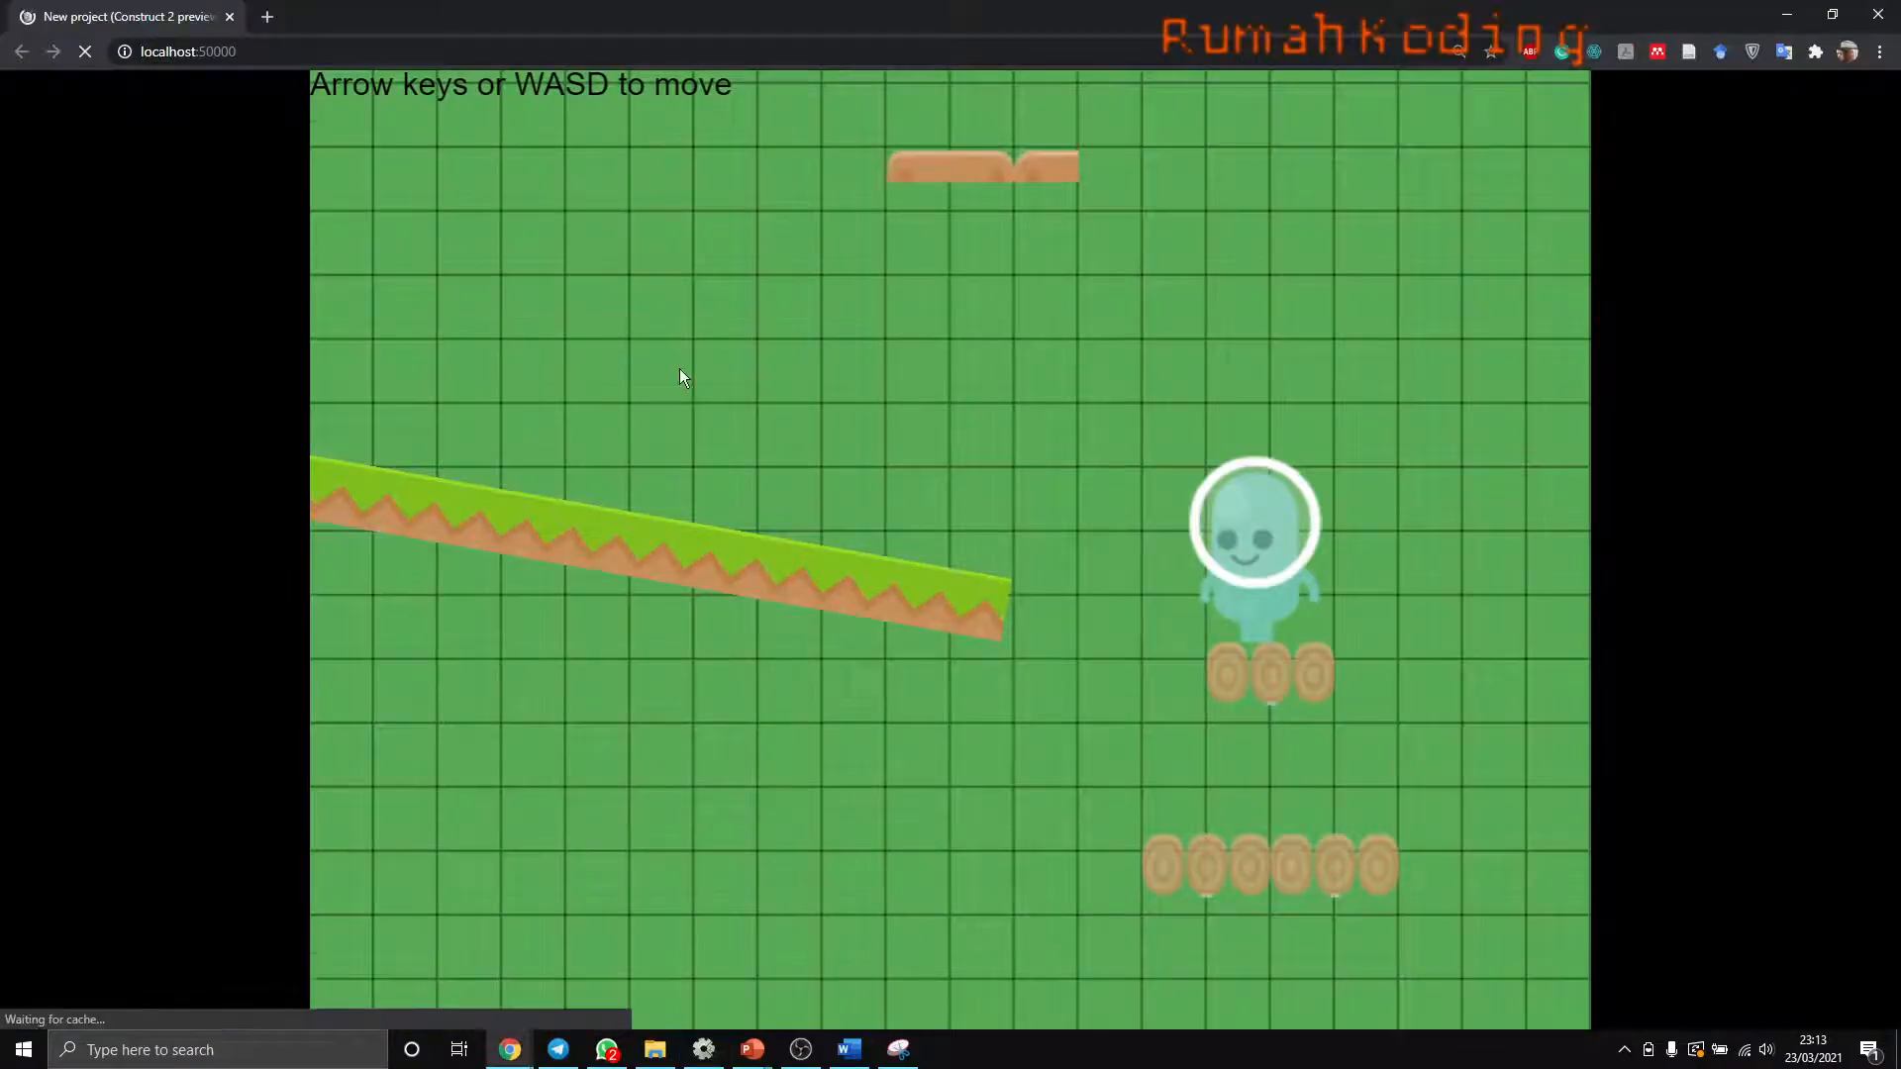
key("Up")
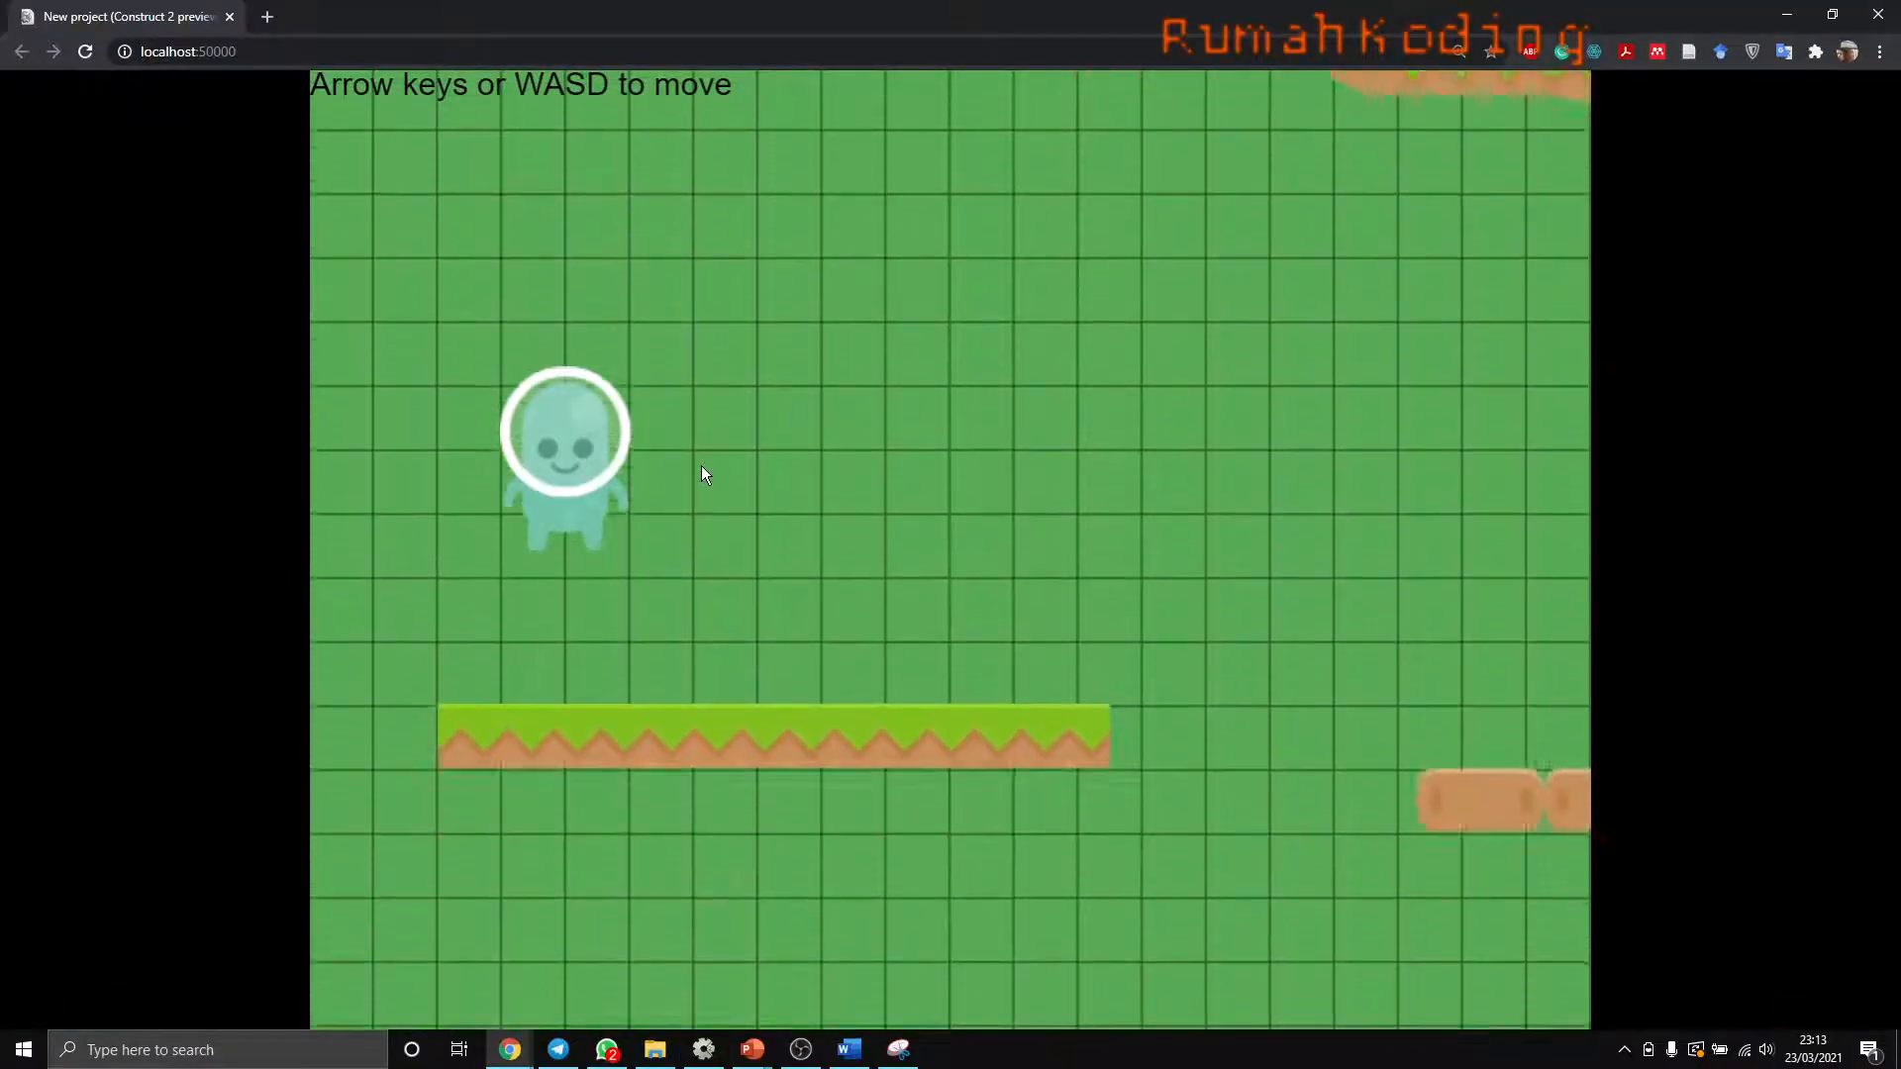
key("Right")
key("Left")
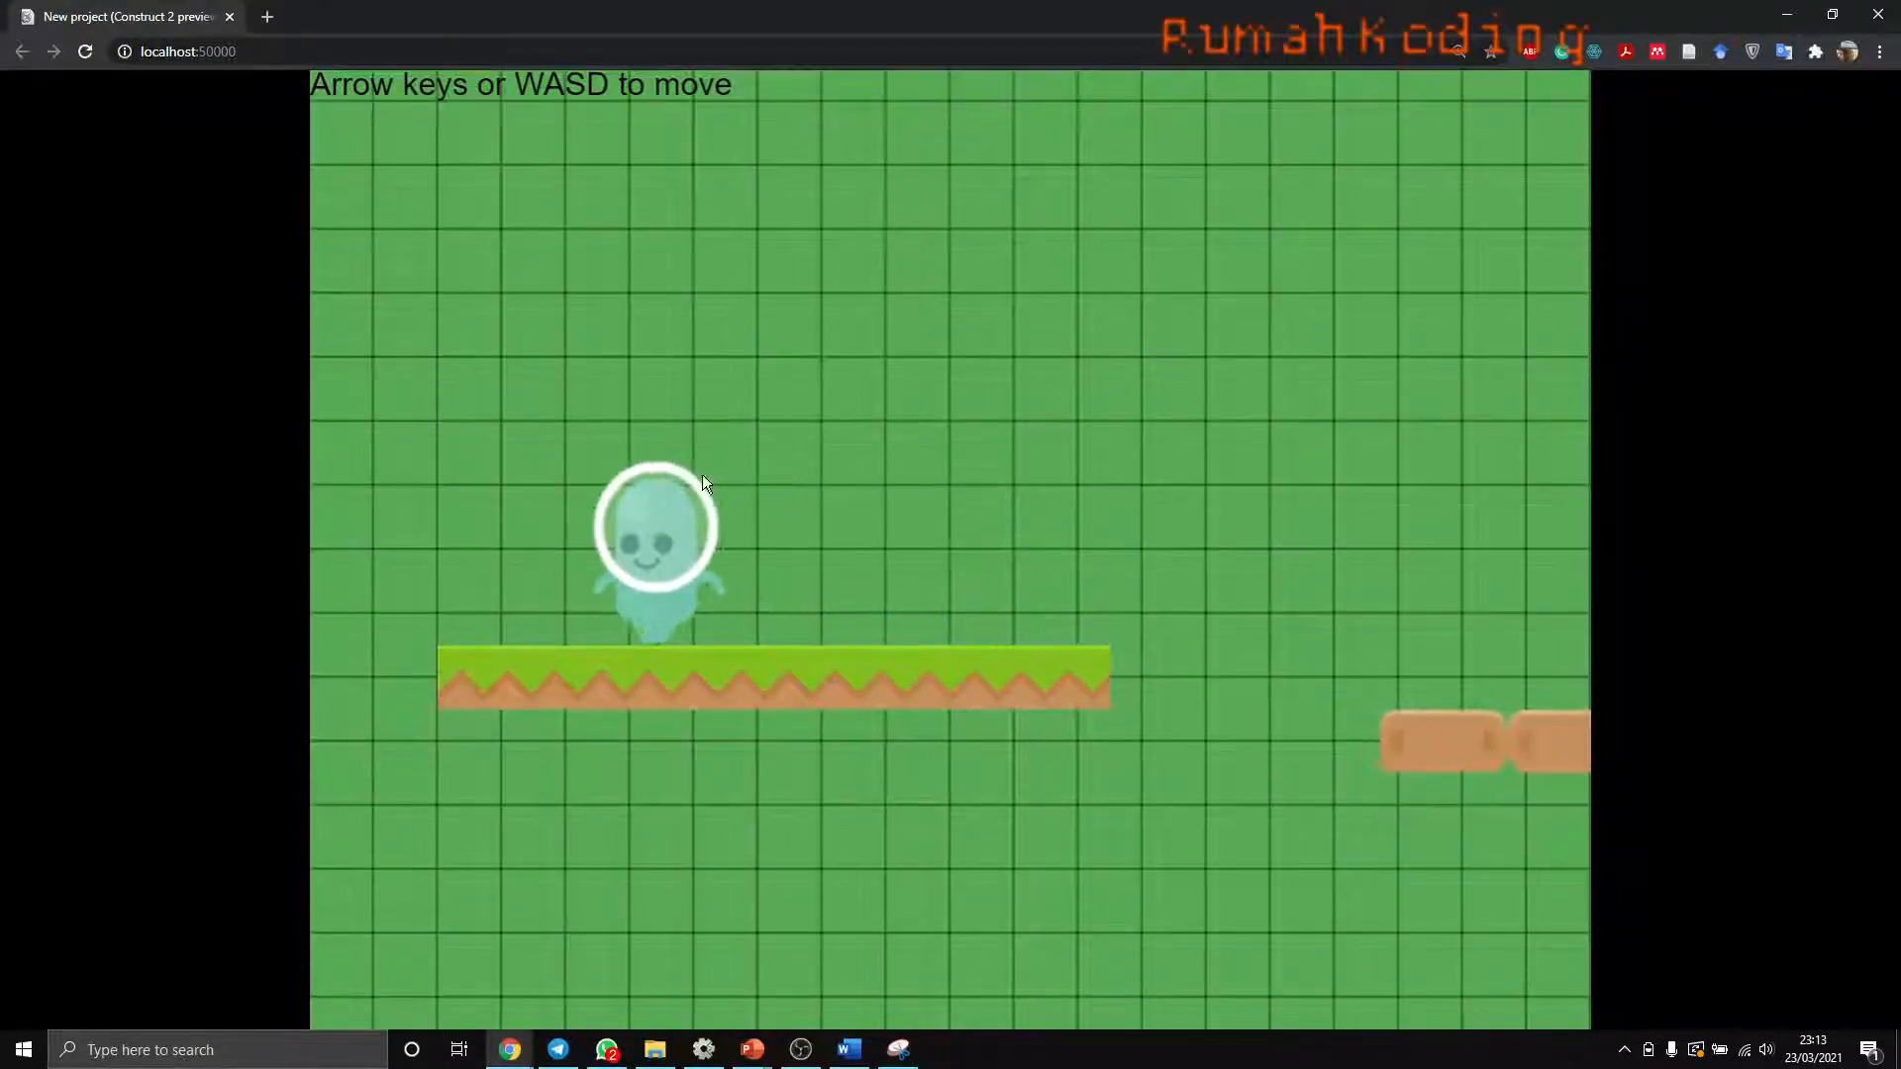
key("alt+Tab")
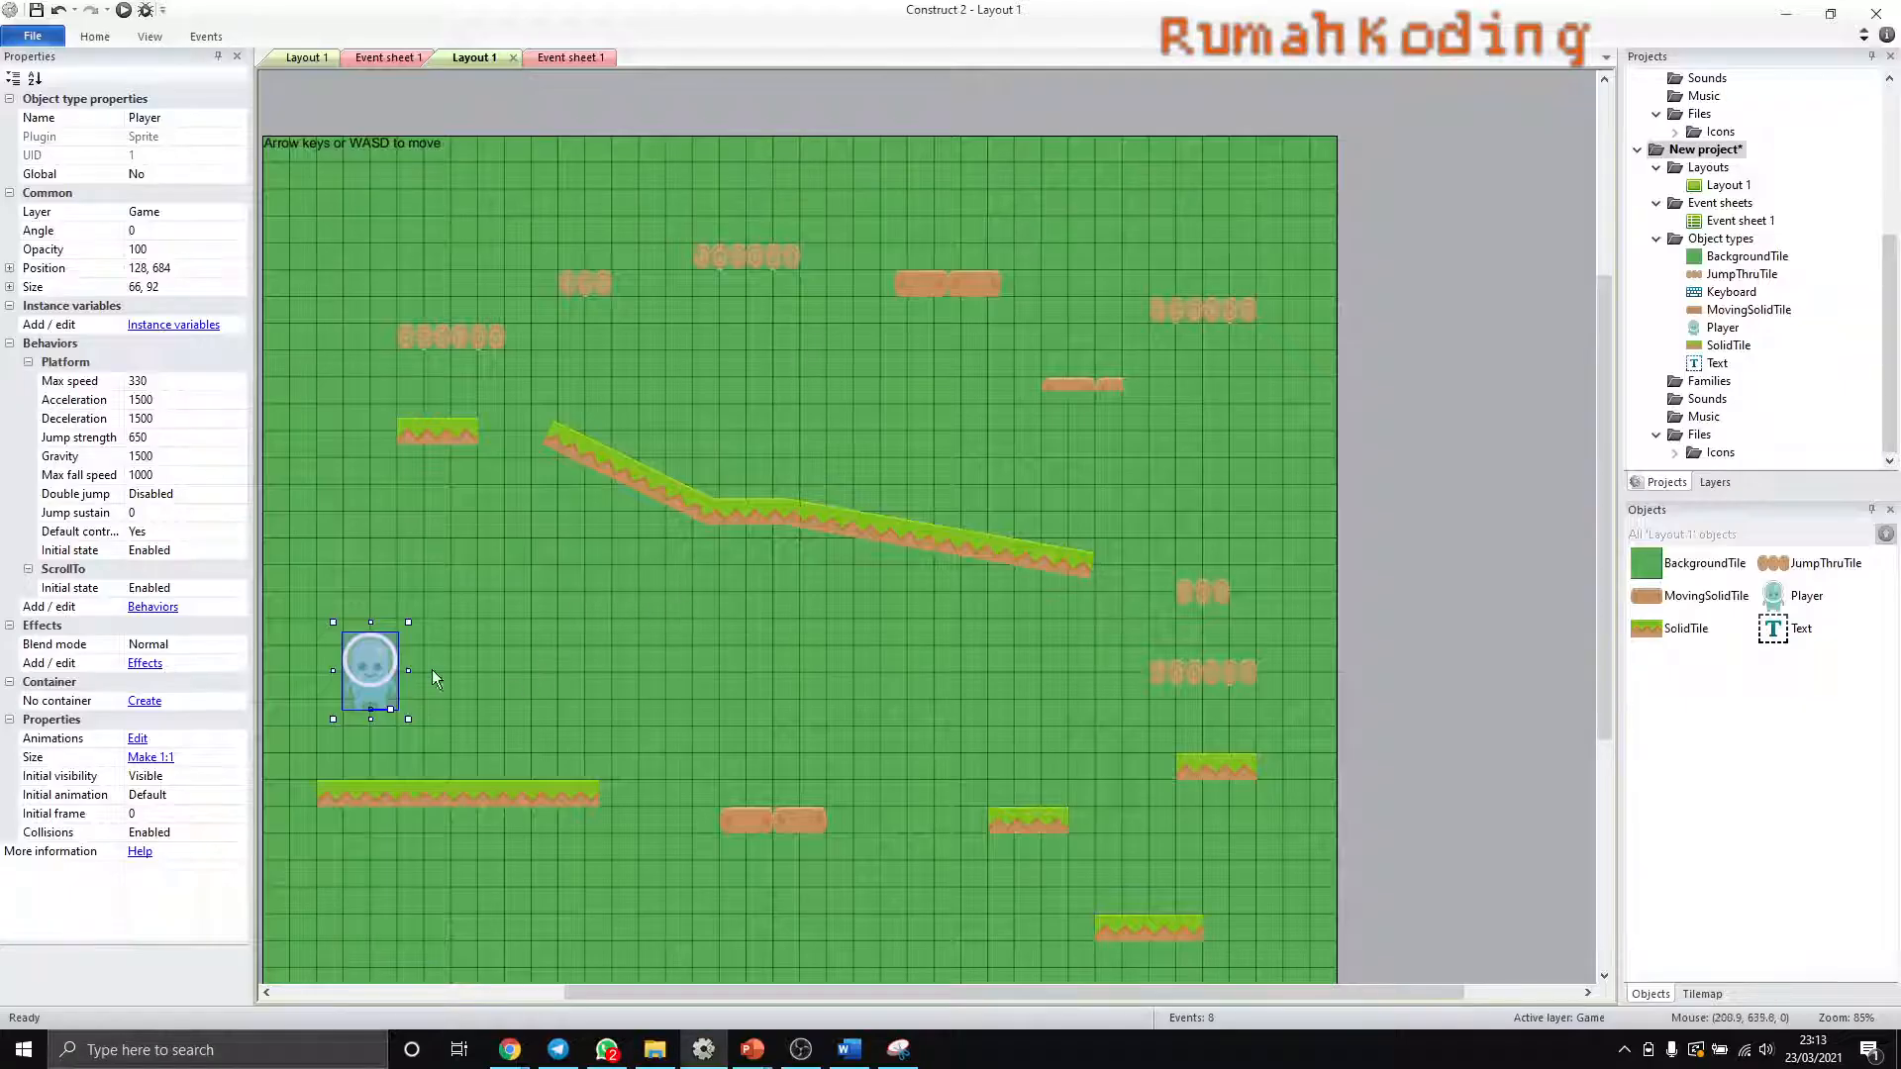
left_click(570, 59)
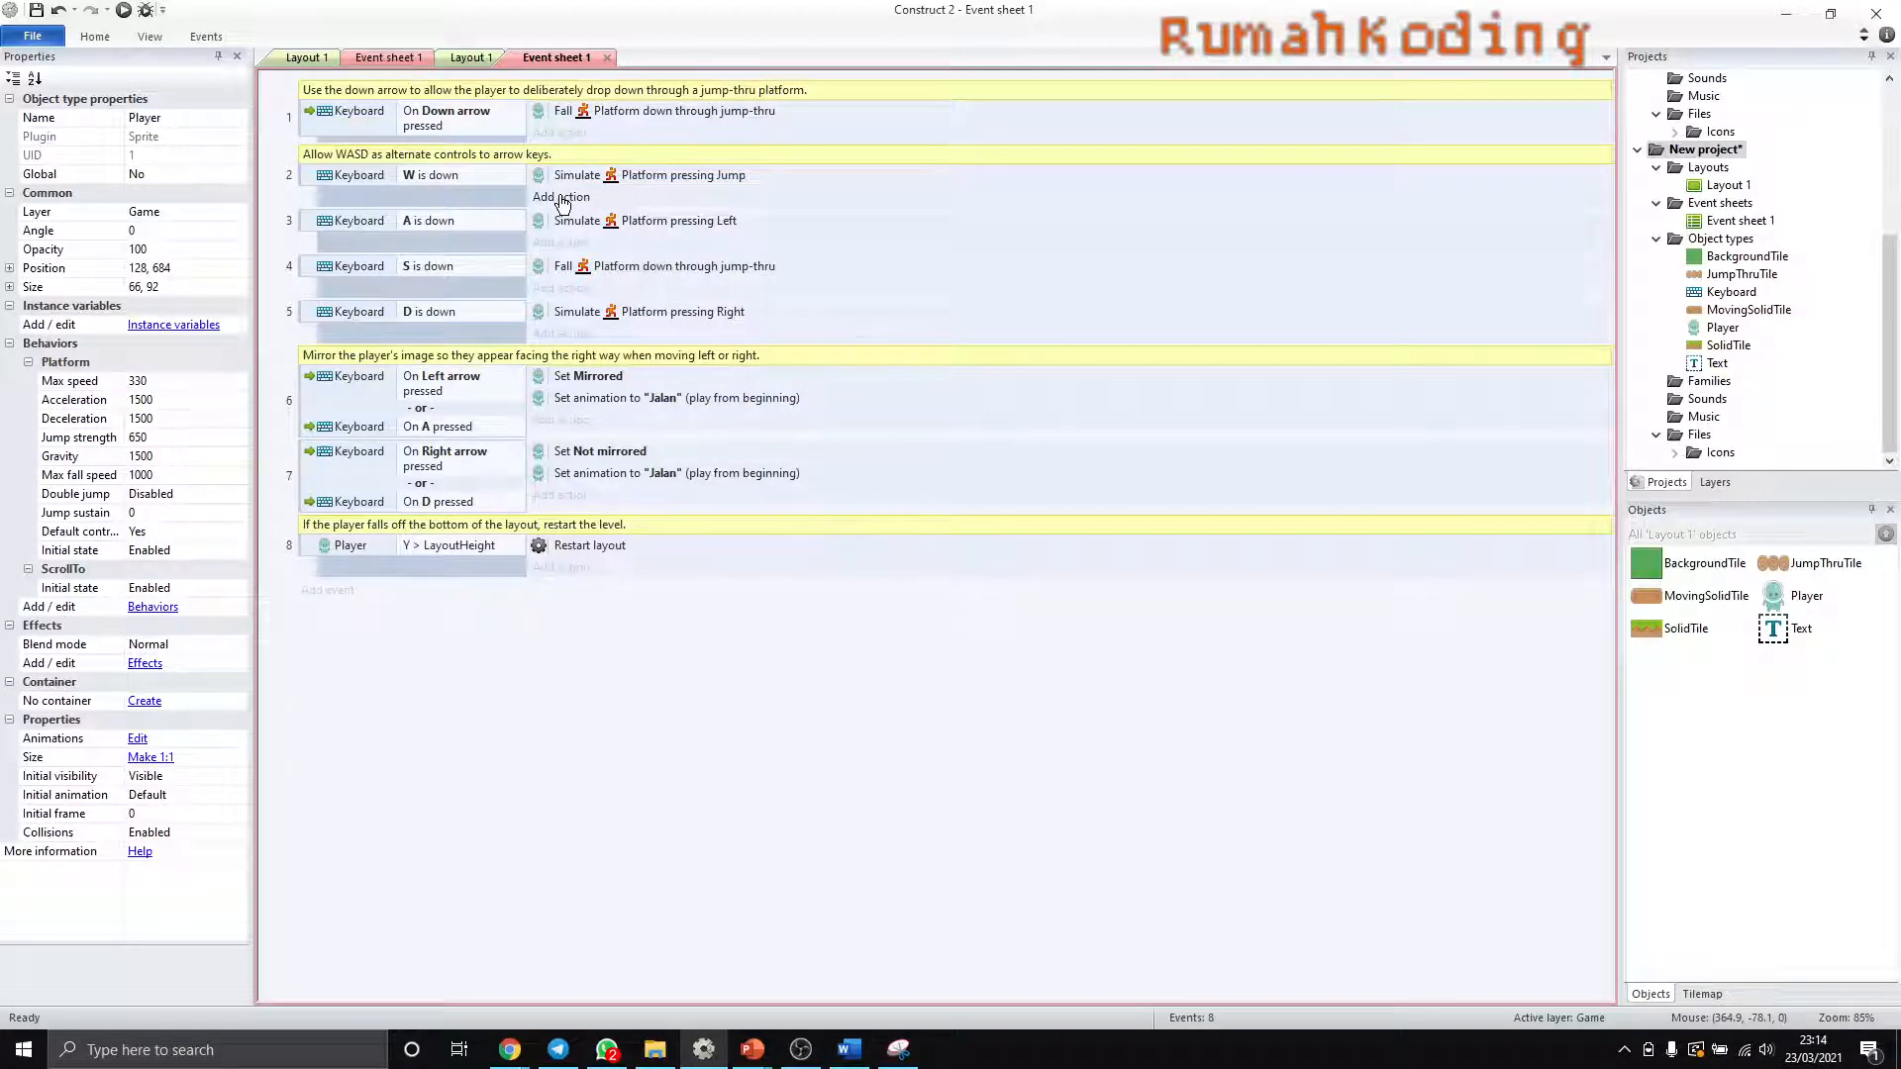
- Add a Player Set animation action to the "W is down" event, playing "Lompat" from the beginning
left_click(562, 197)
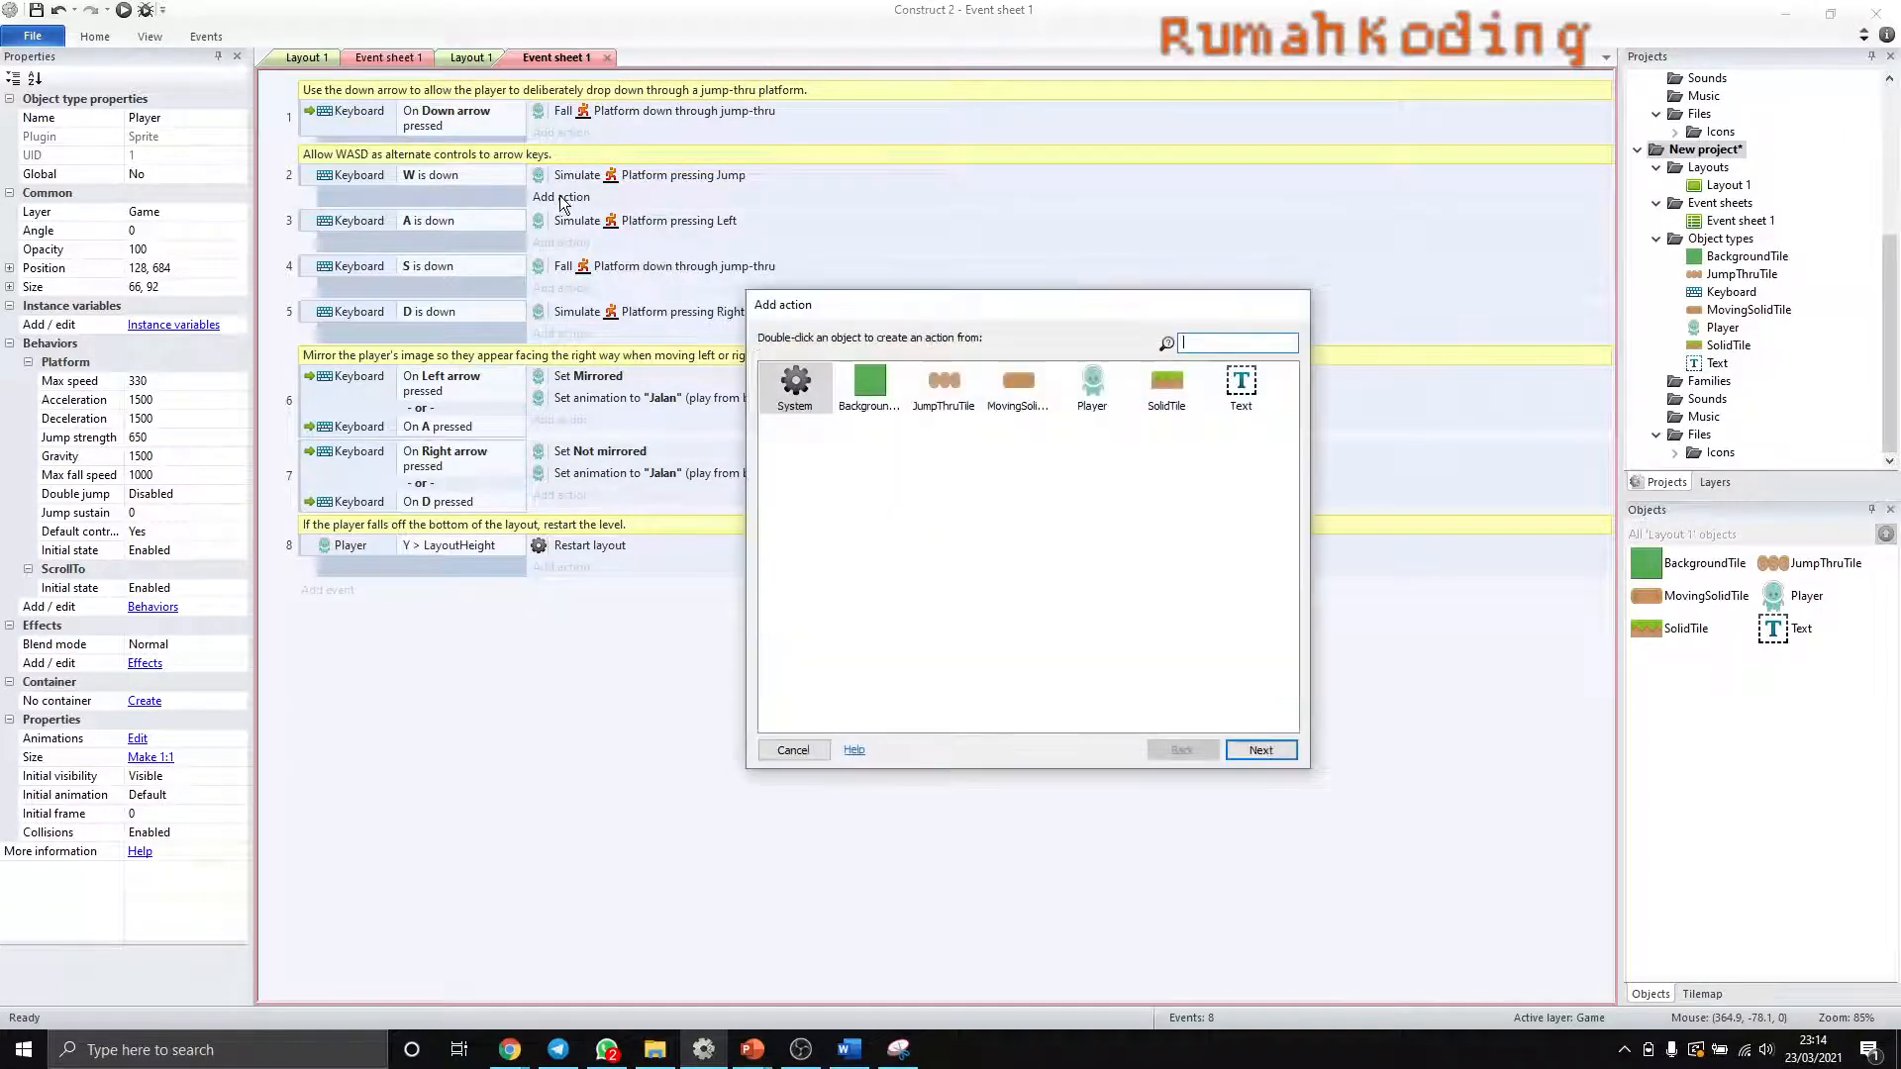
double_click(1092, 386)
scroll(856, 705, "down", 3)
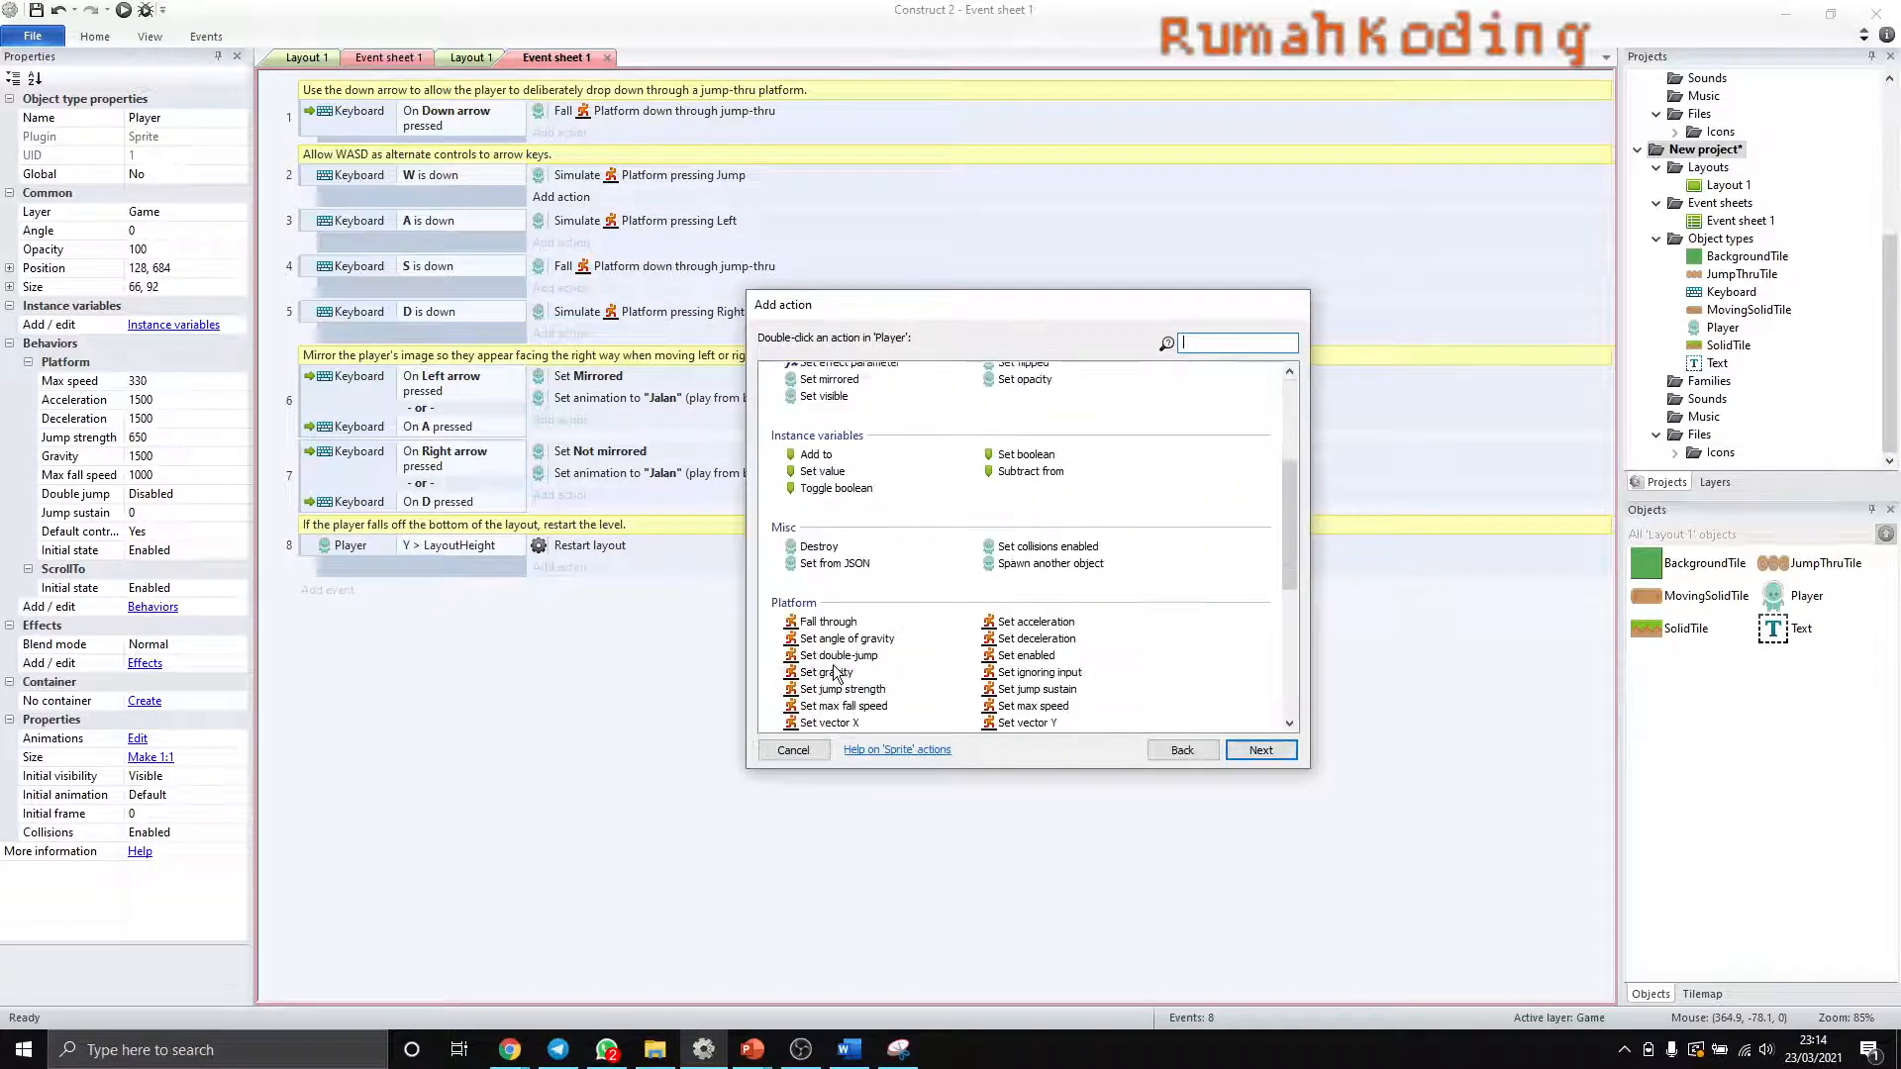
scroll(831, 674, "up", 1)
scroll(832, 673, "up", 3)
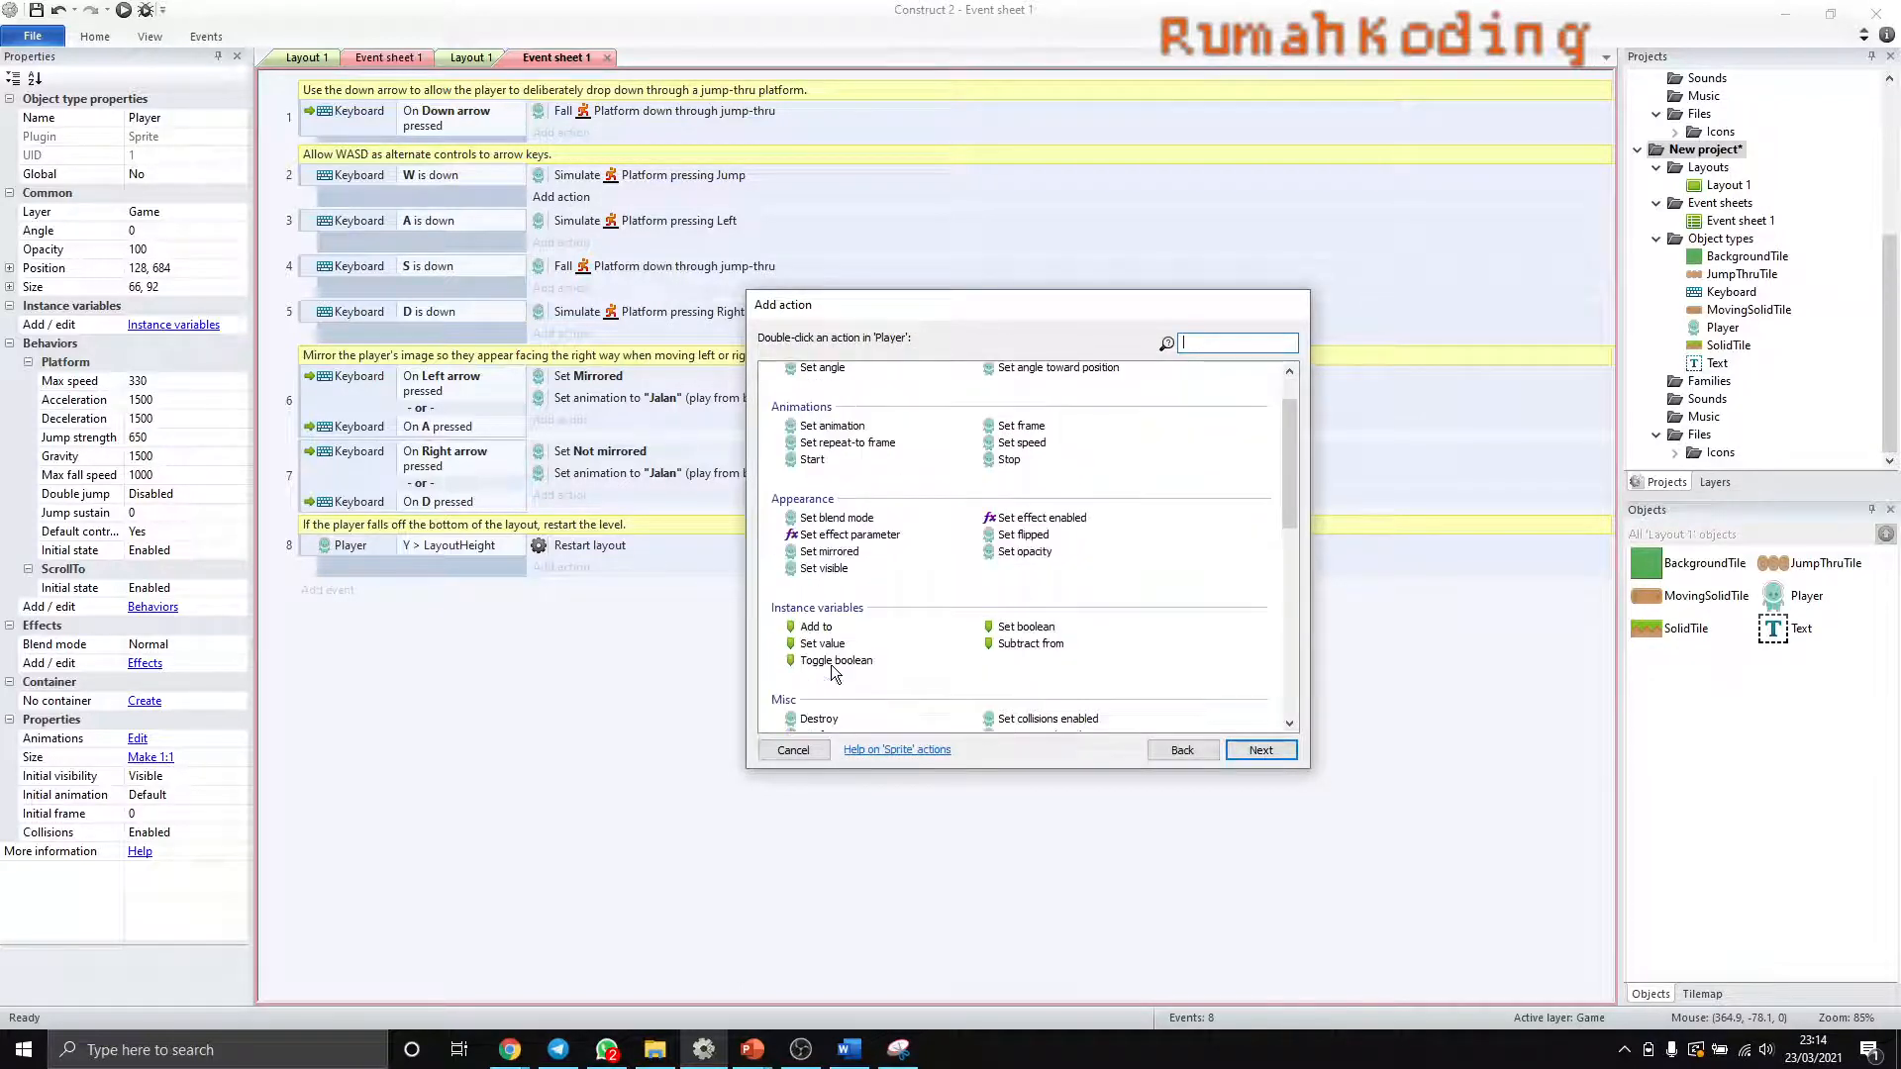
double_click(840, 433)
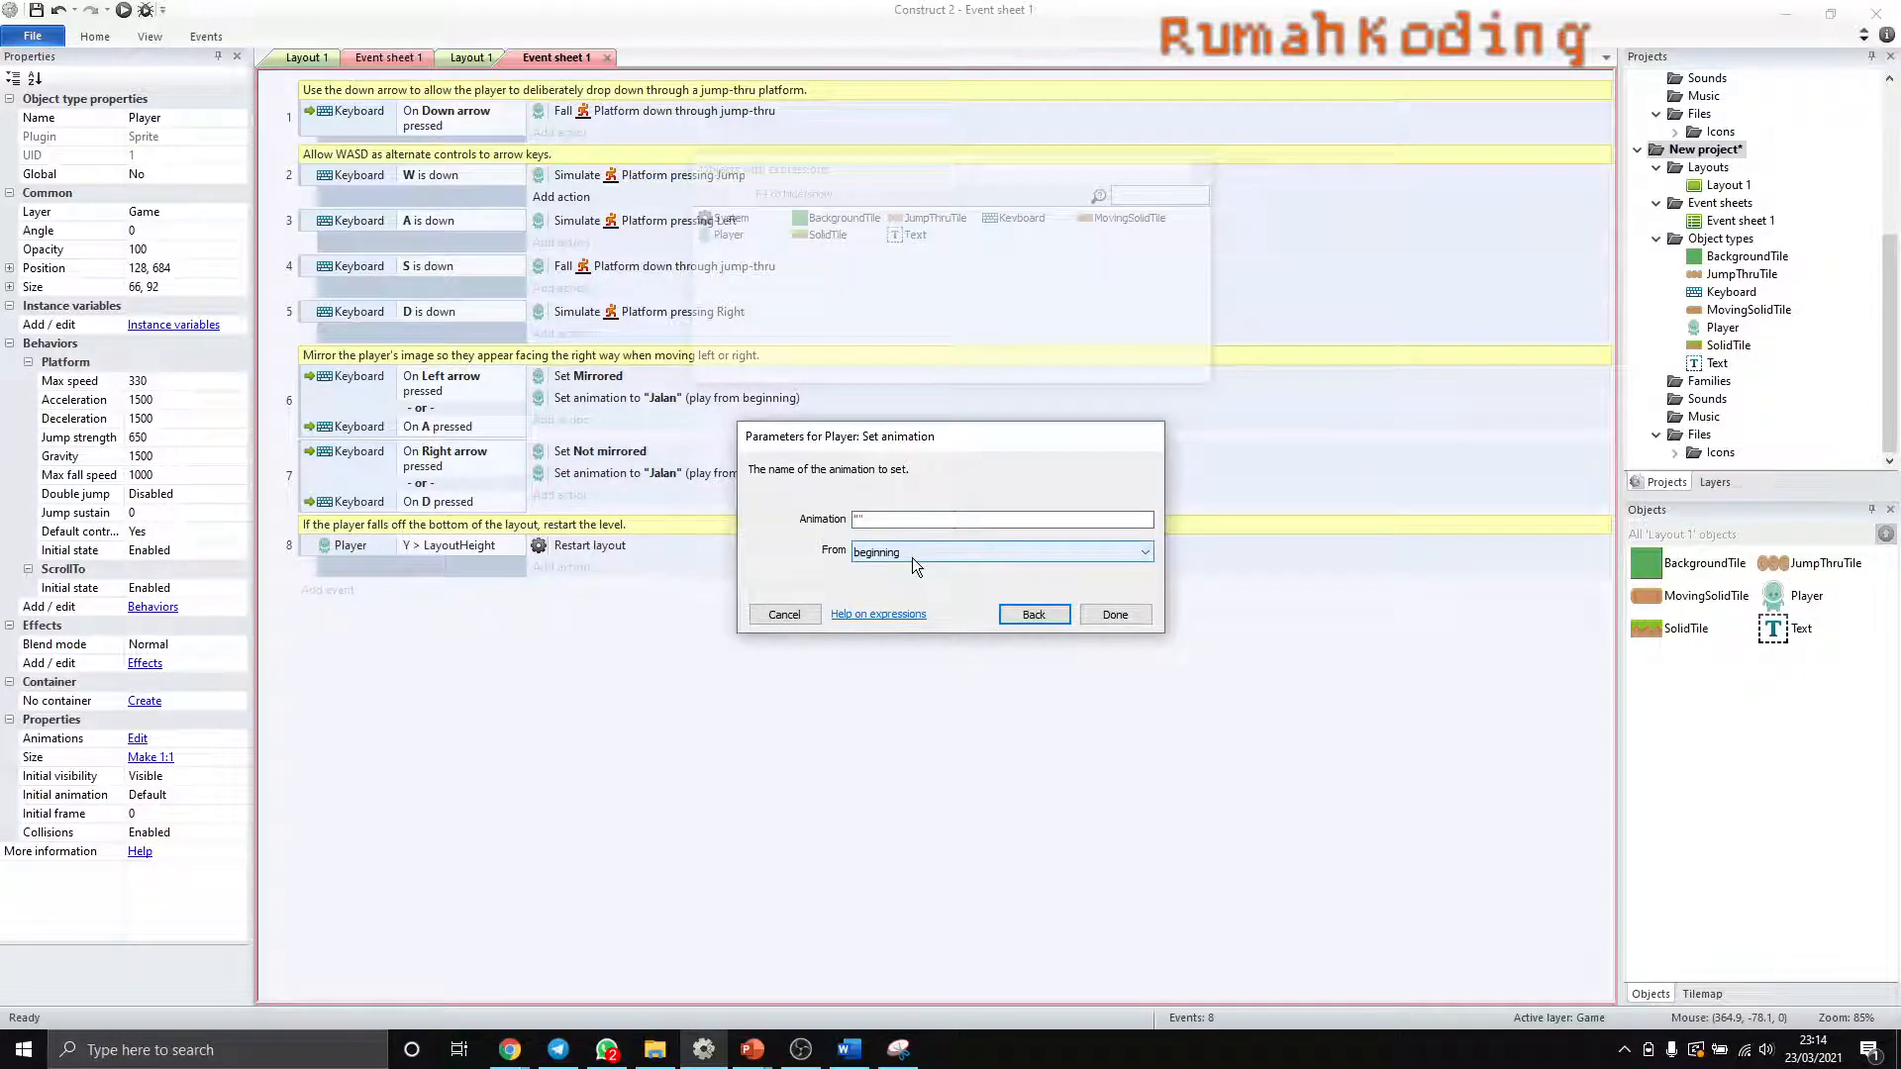
type("Lompat")
left_click(1107, 616)
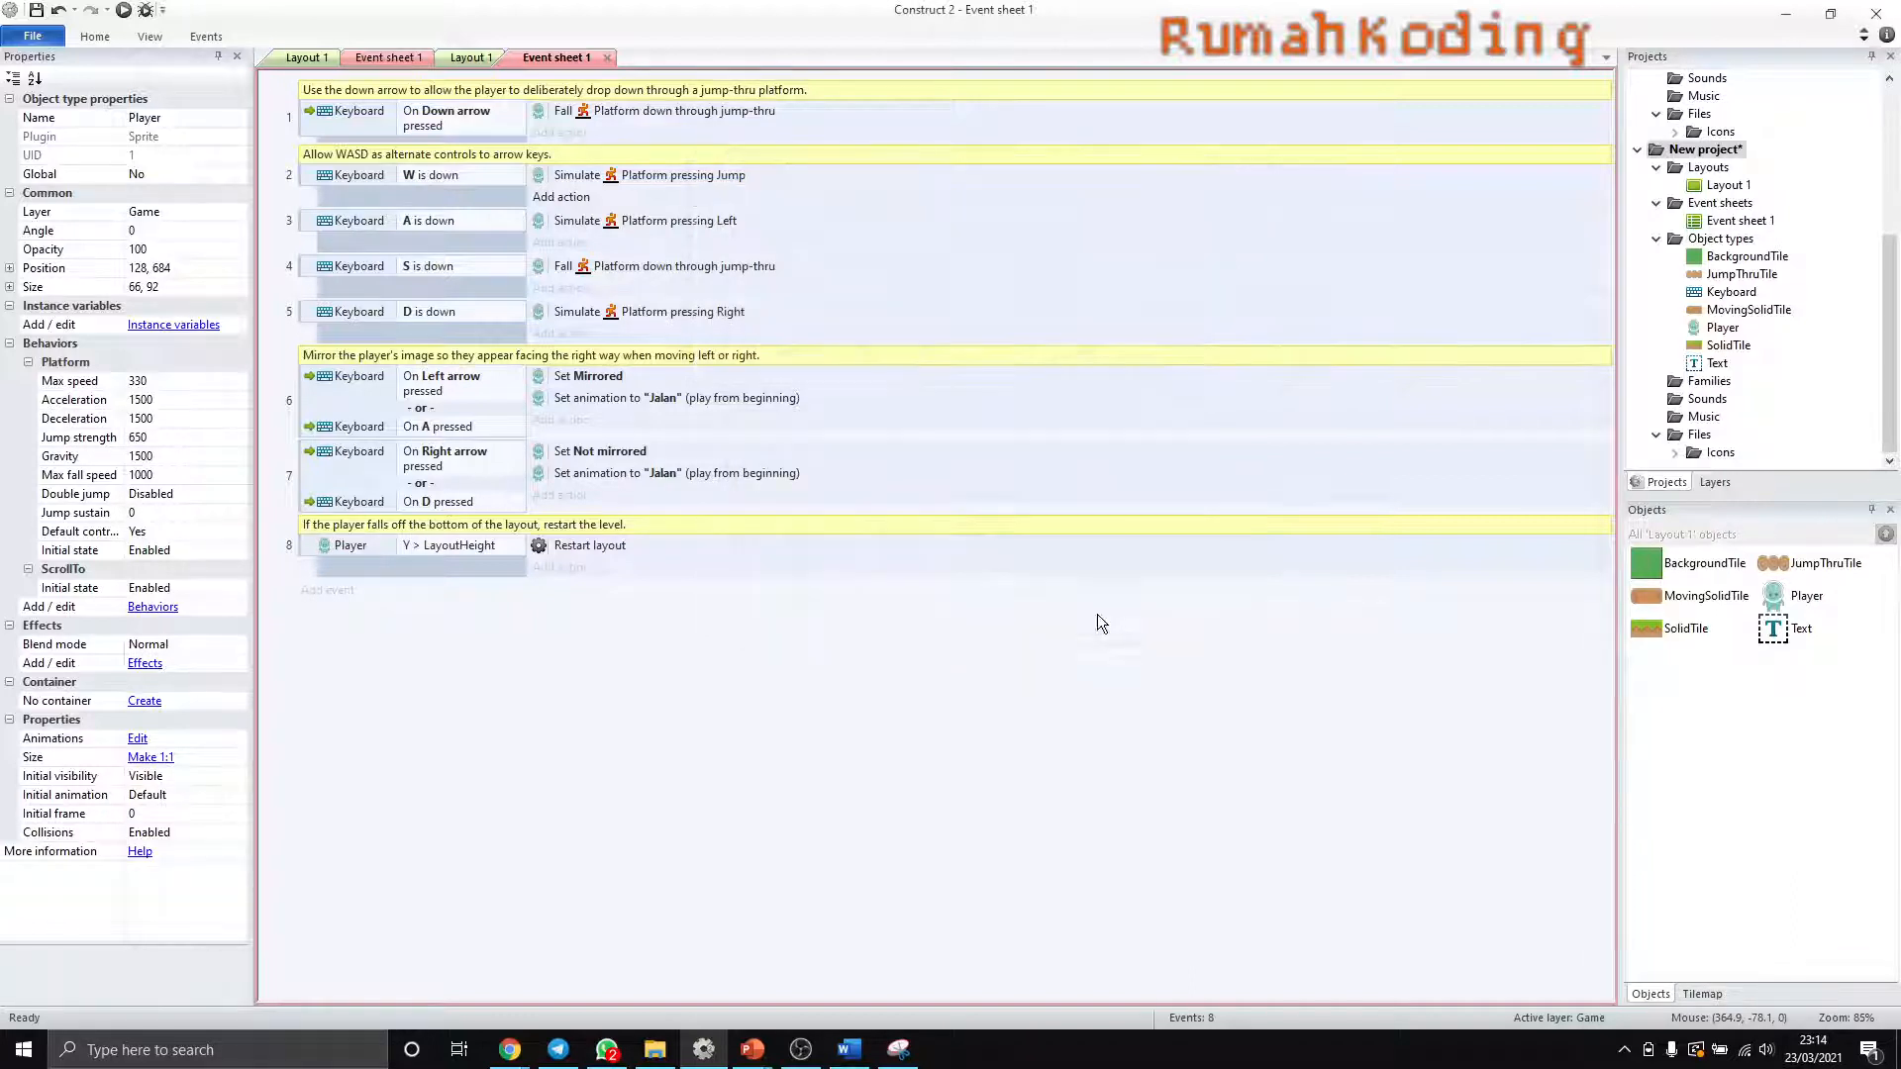
- Copy the Set animation "Lompat" action from the "W is down" event into the "On Down arrow pressed" event
left_click(556, 202)
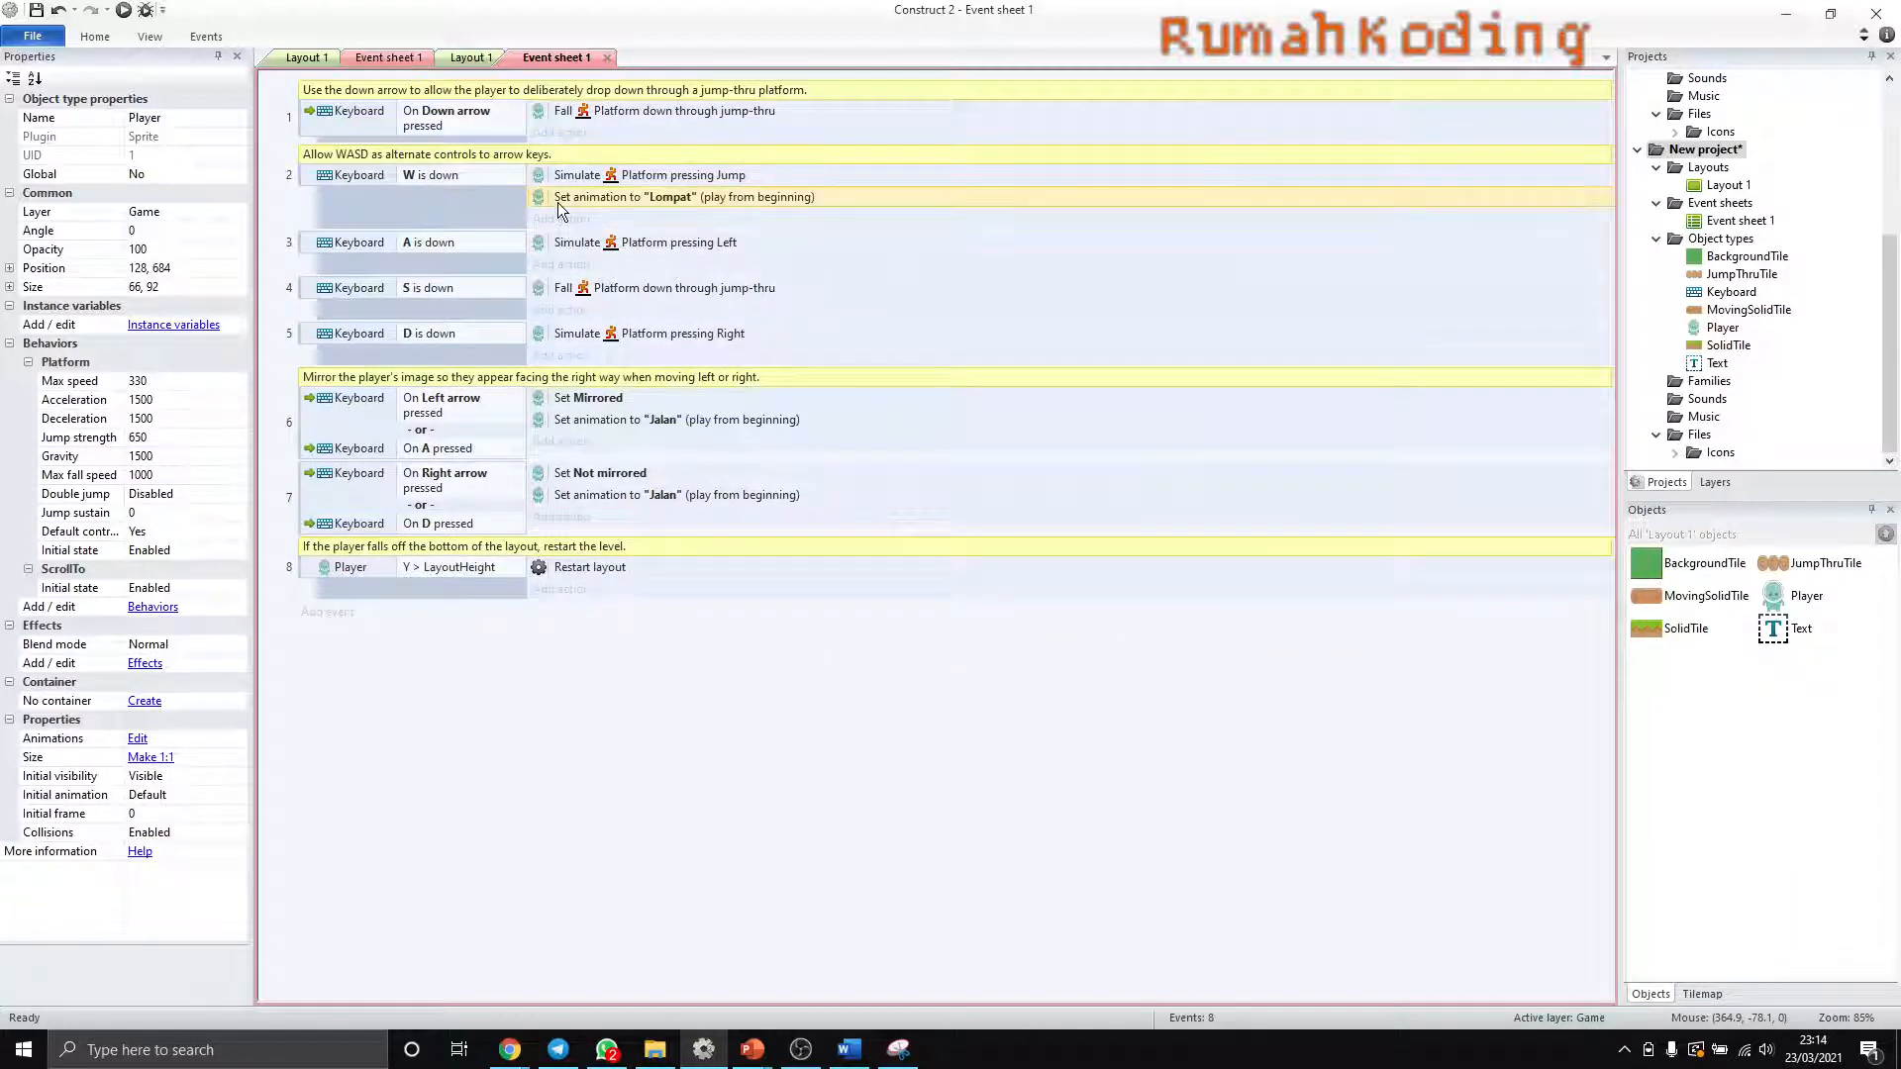
right_click(551, 112)
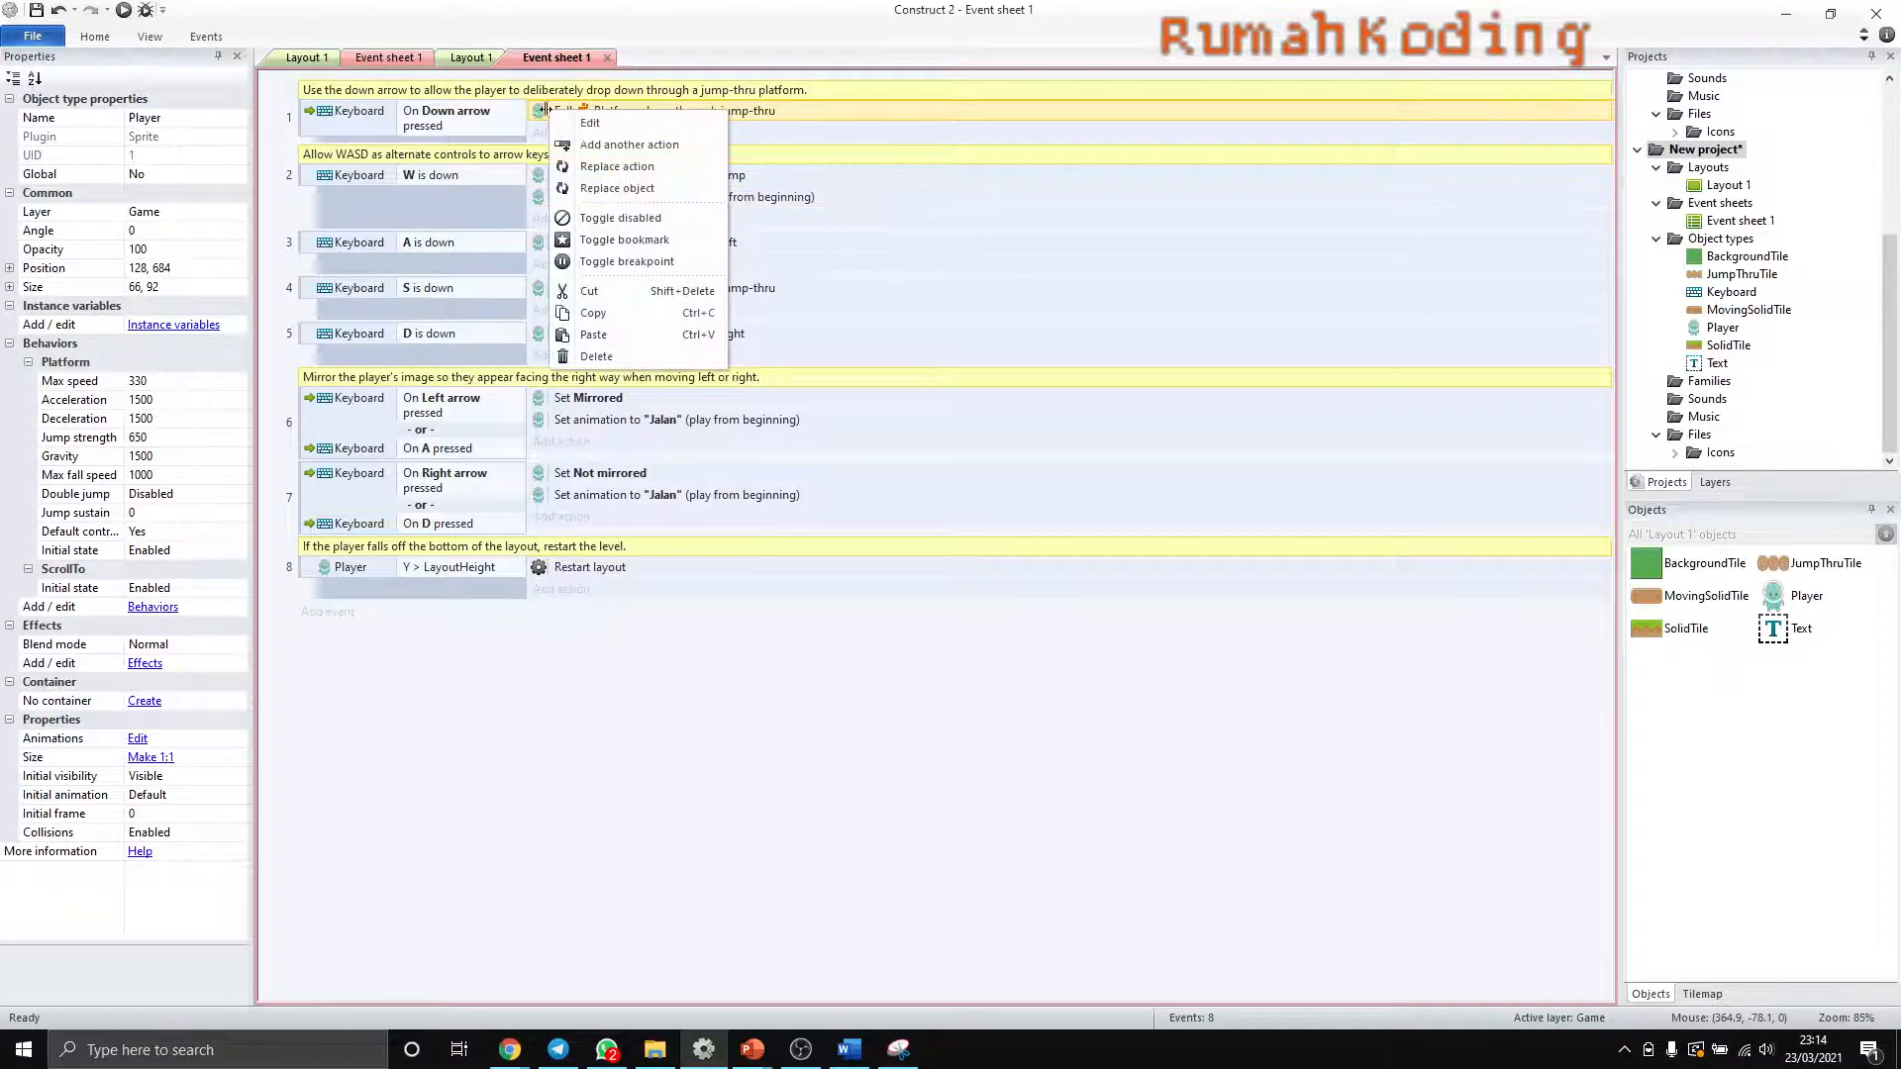
left_click(610, 331)
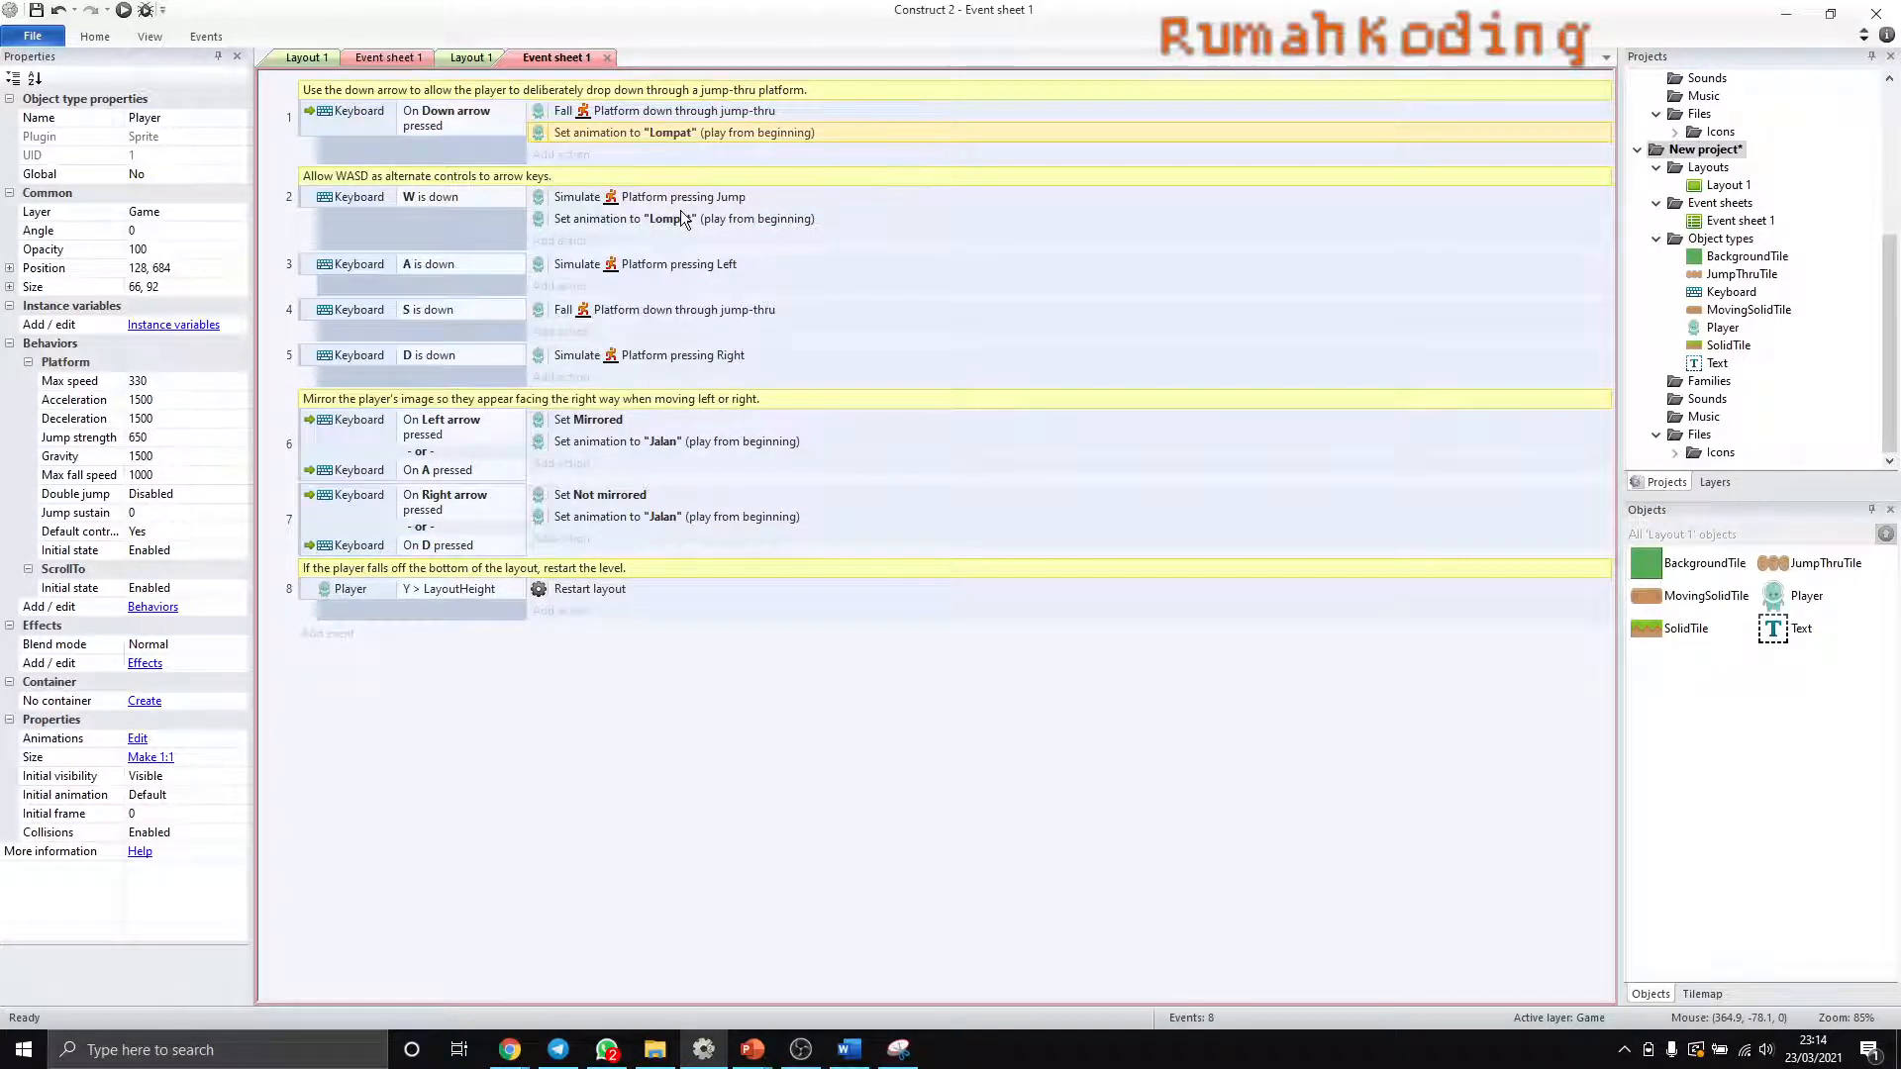
- Preview the game to test the Player's jump and walk animations in both directions, and return to Event sheet 1
left_click(147, 12)
key("Up")
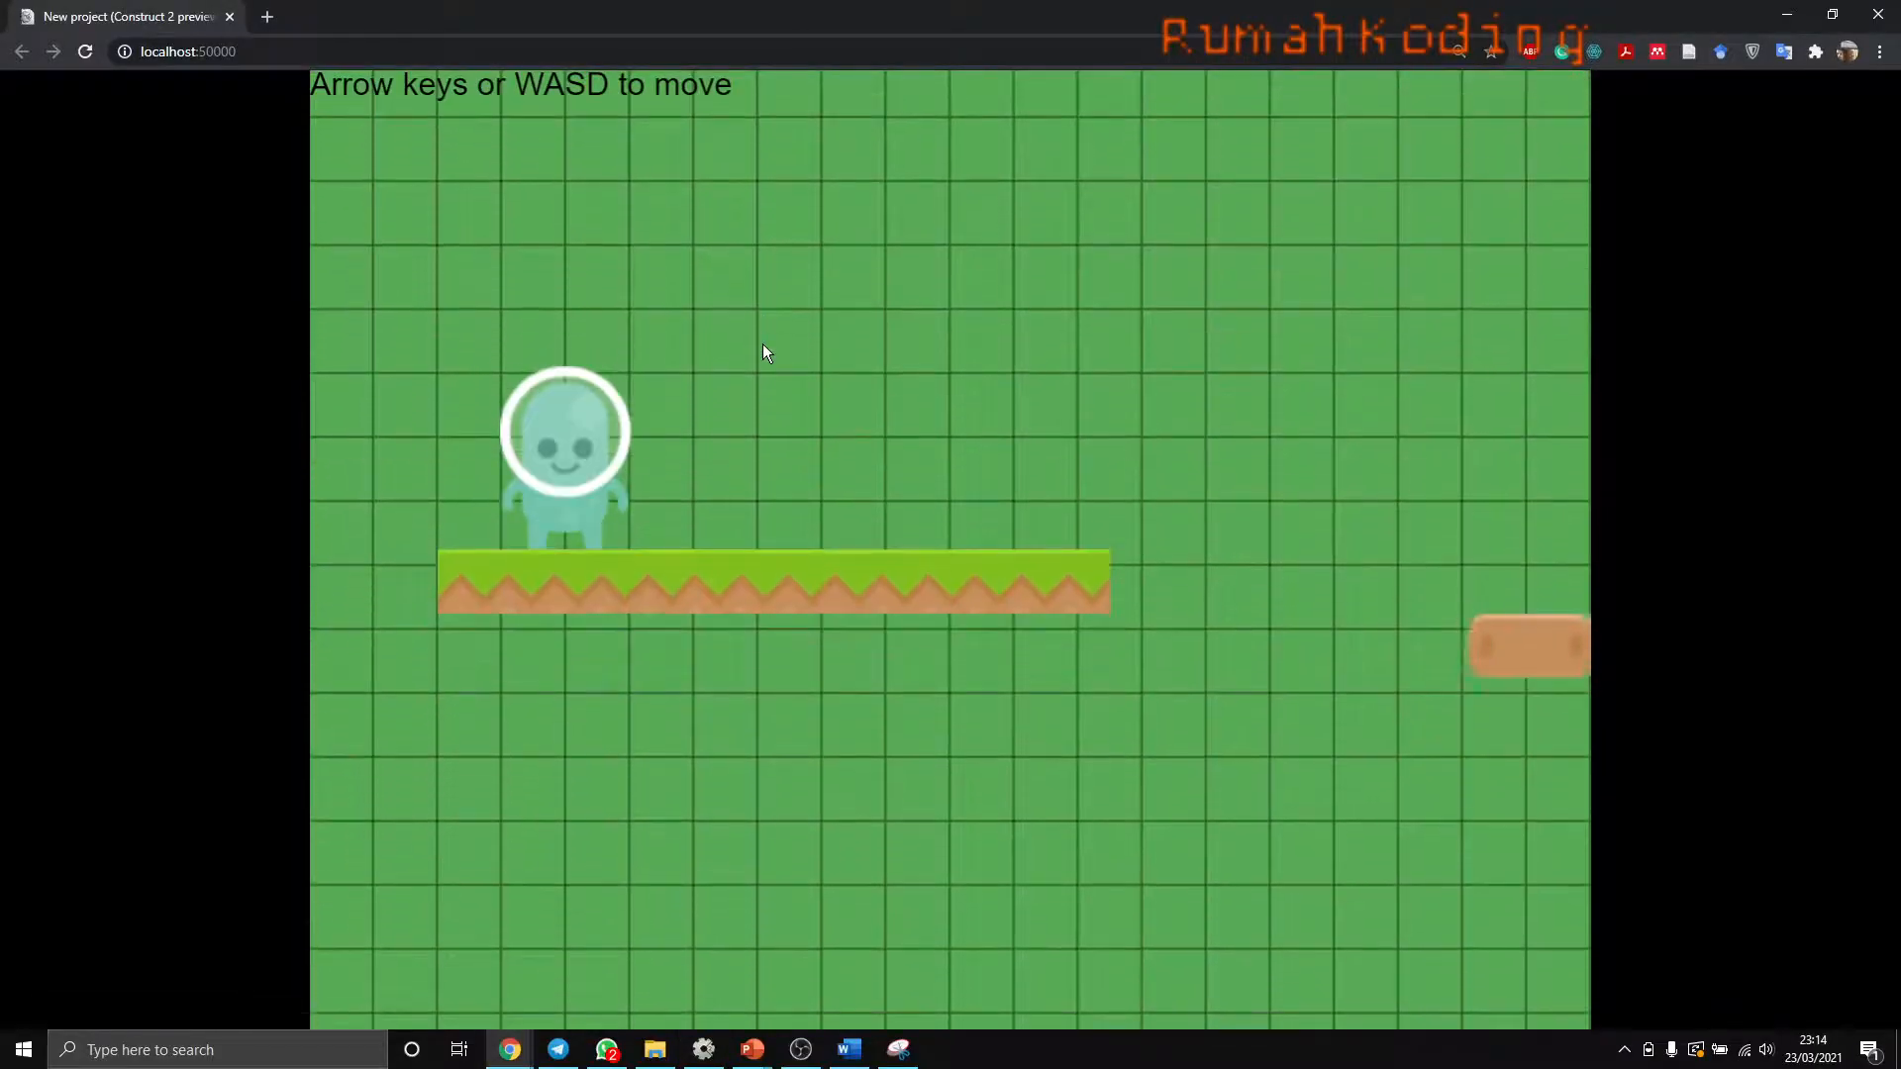
key("Up")
key("Up")
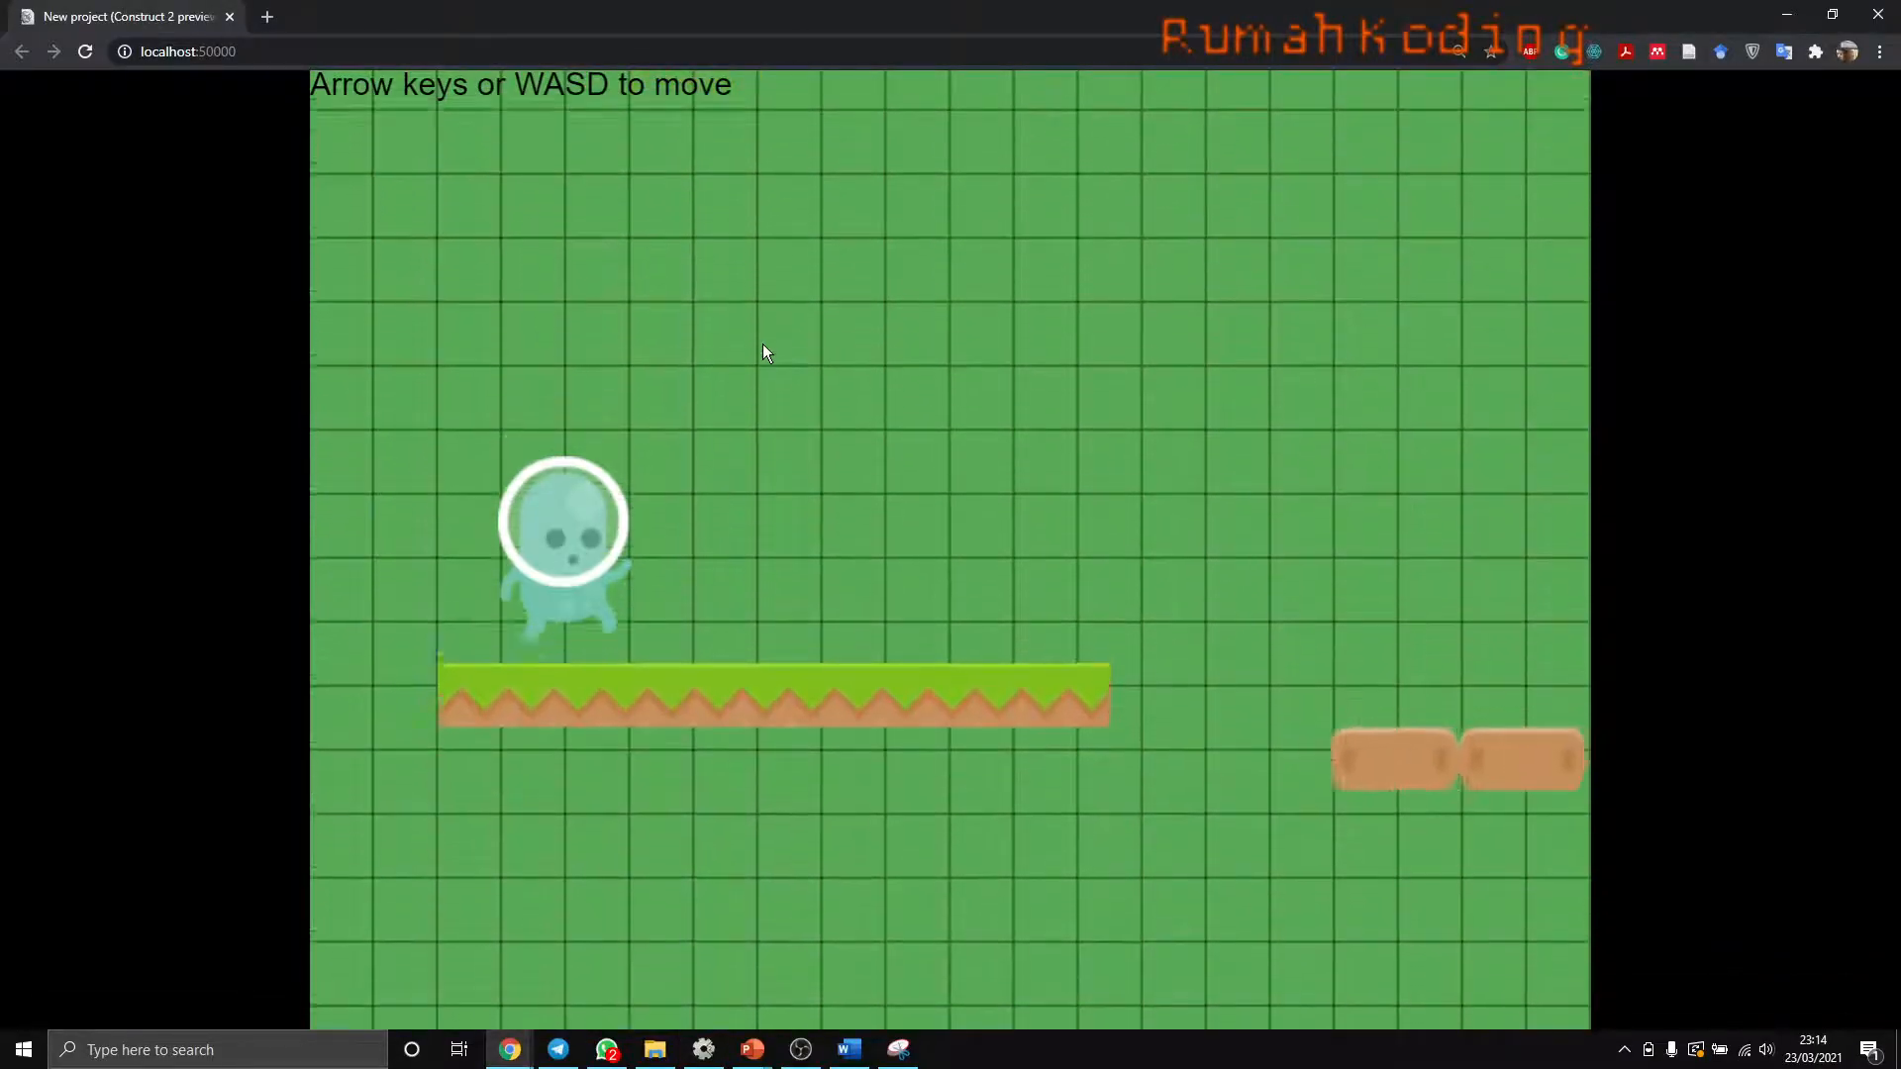
key("Up")
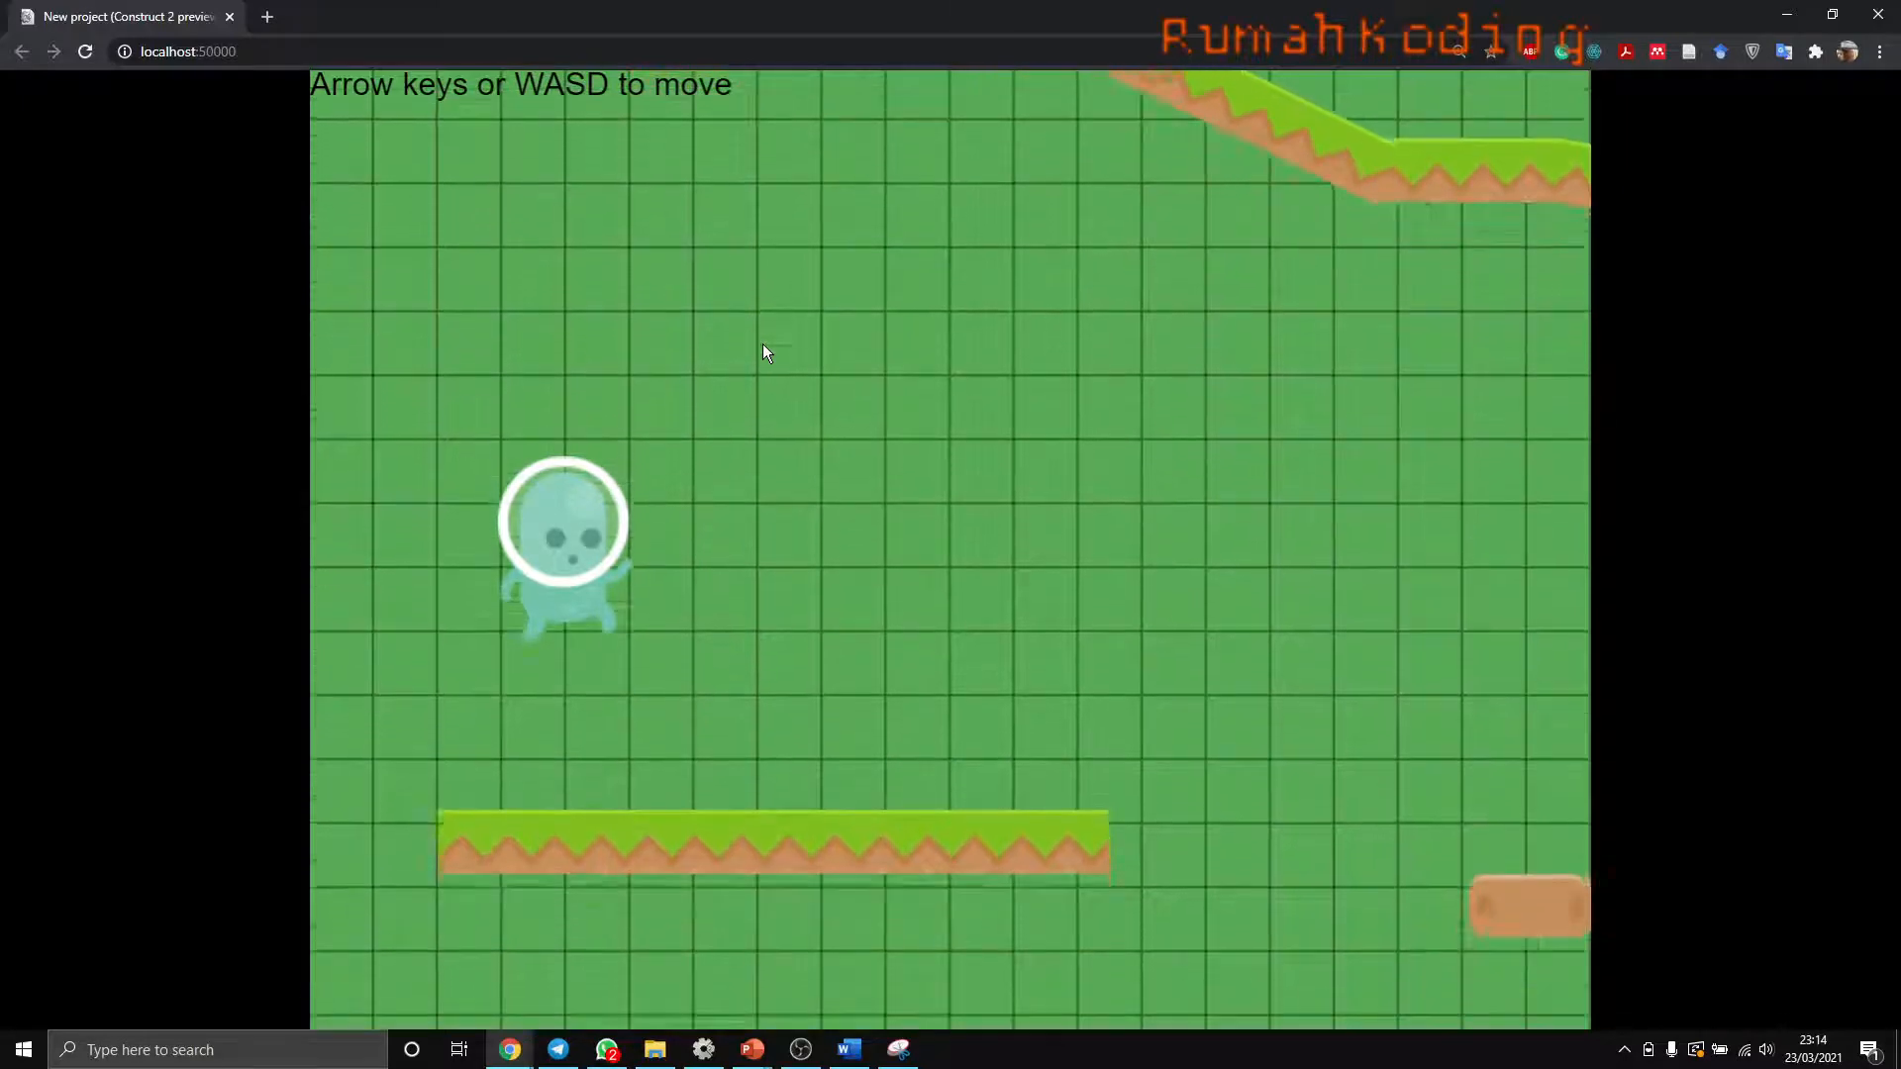
key("Right")
key("Up")
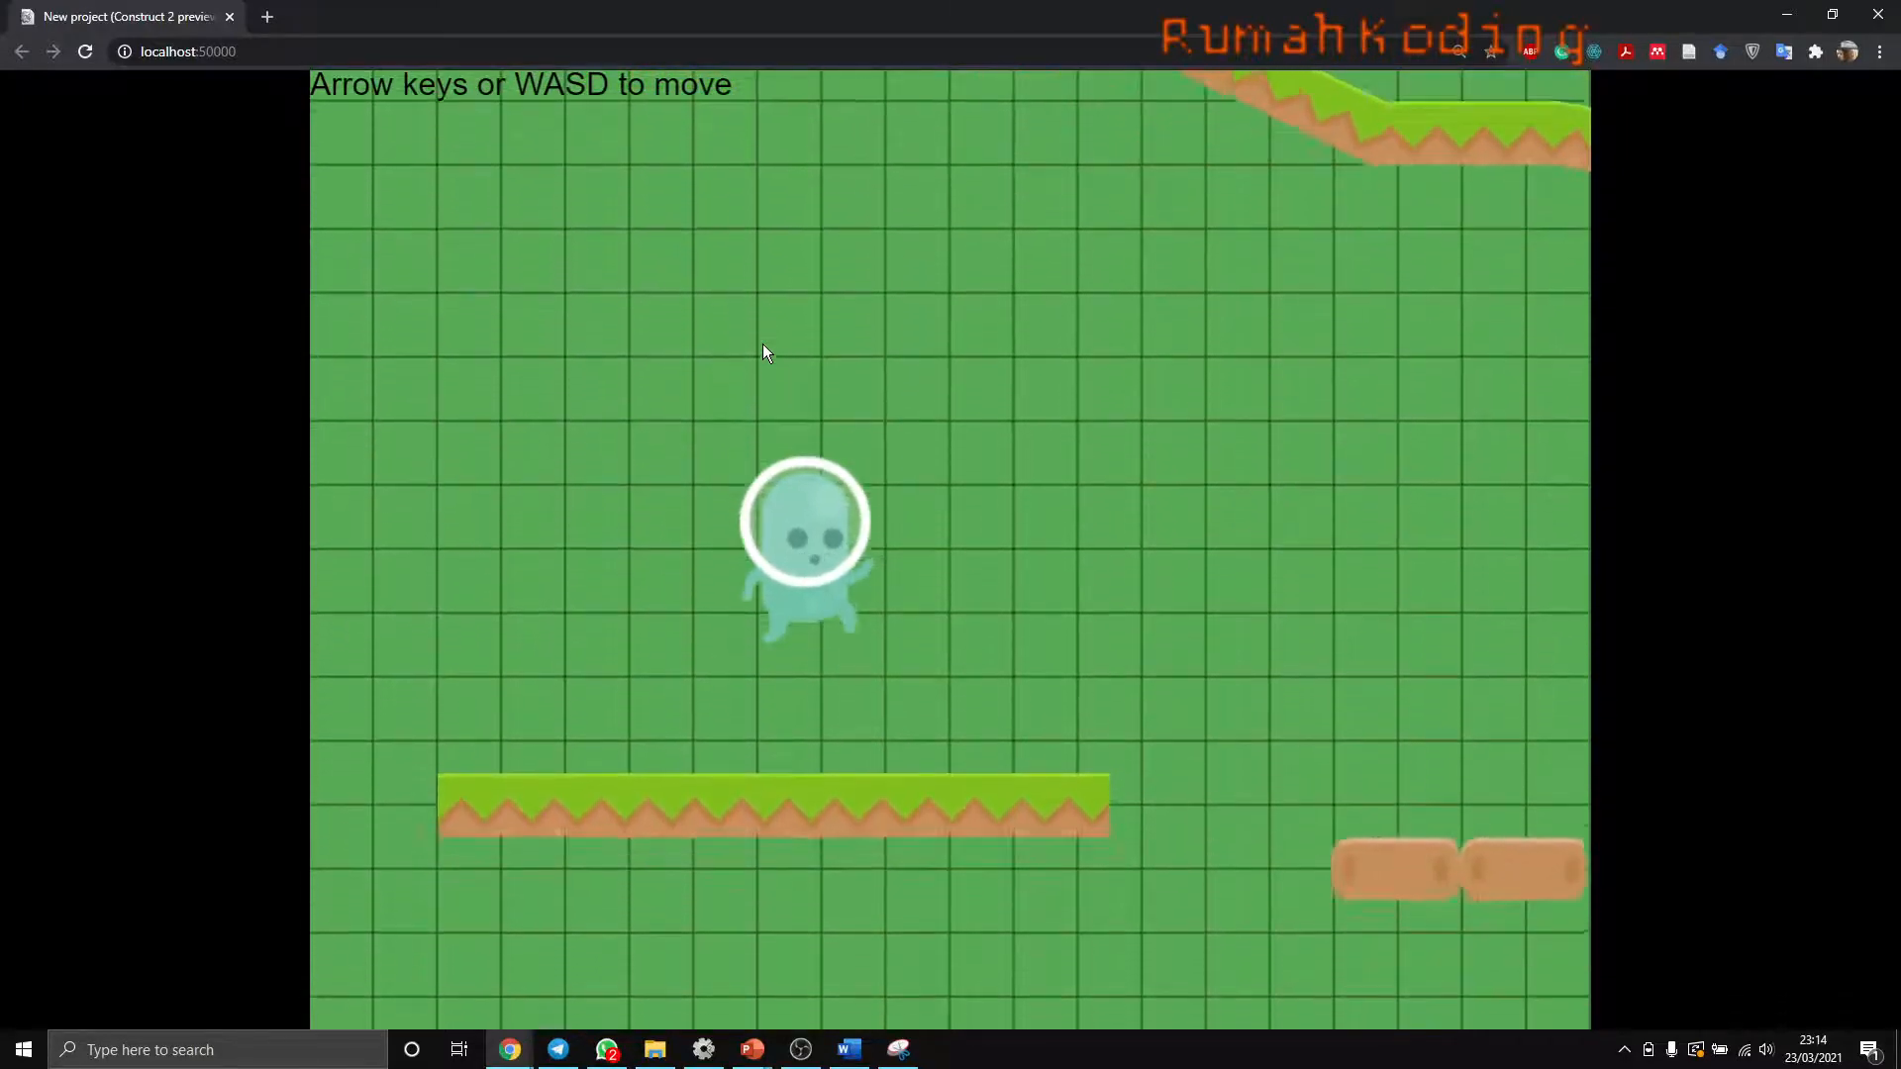
key("Left")
key("Up")
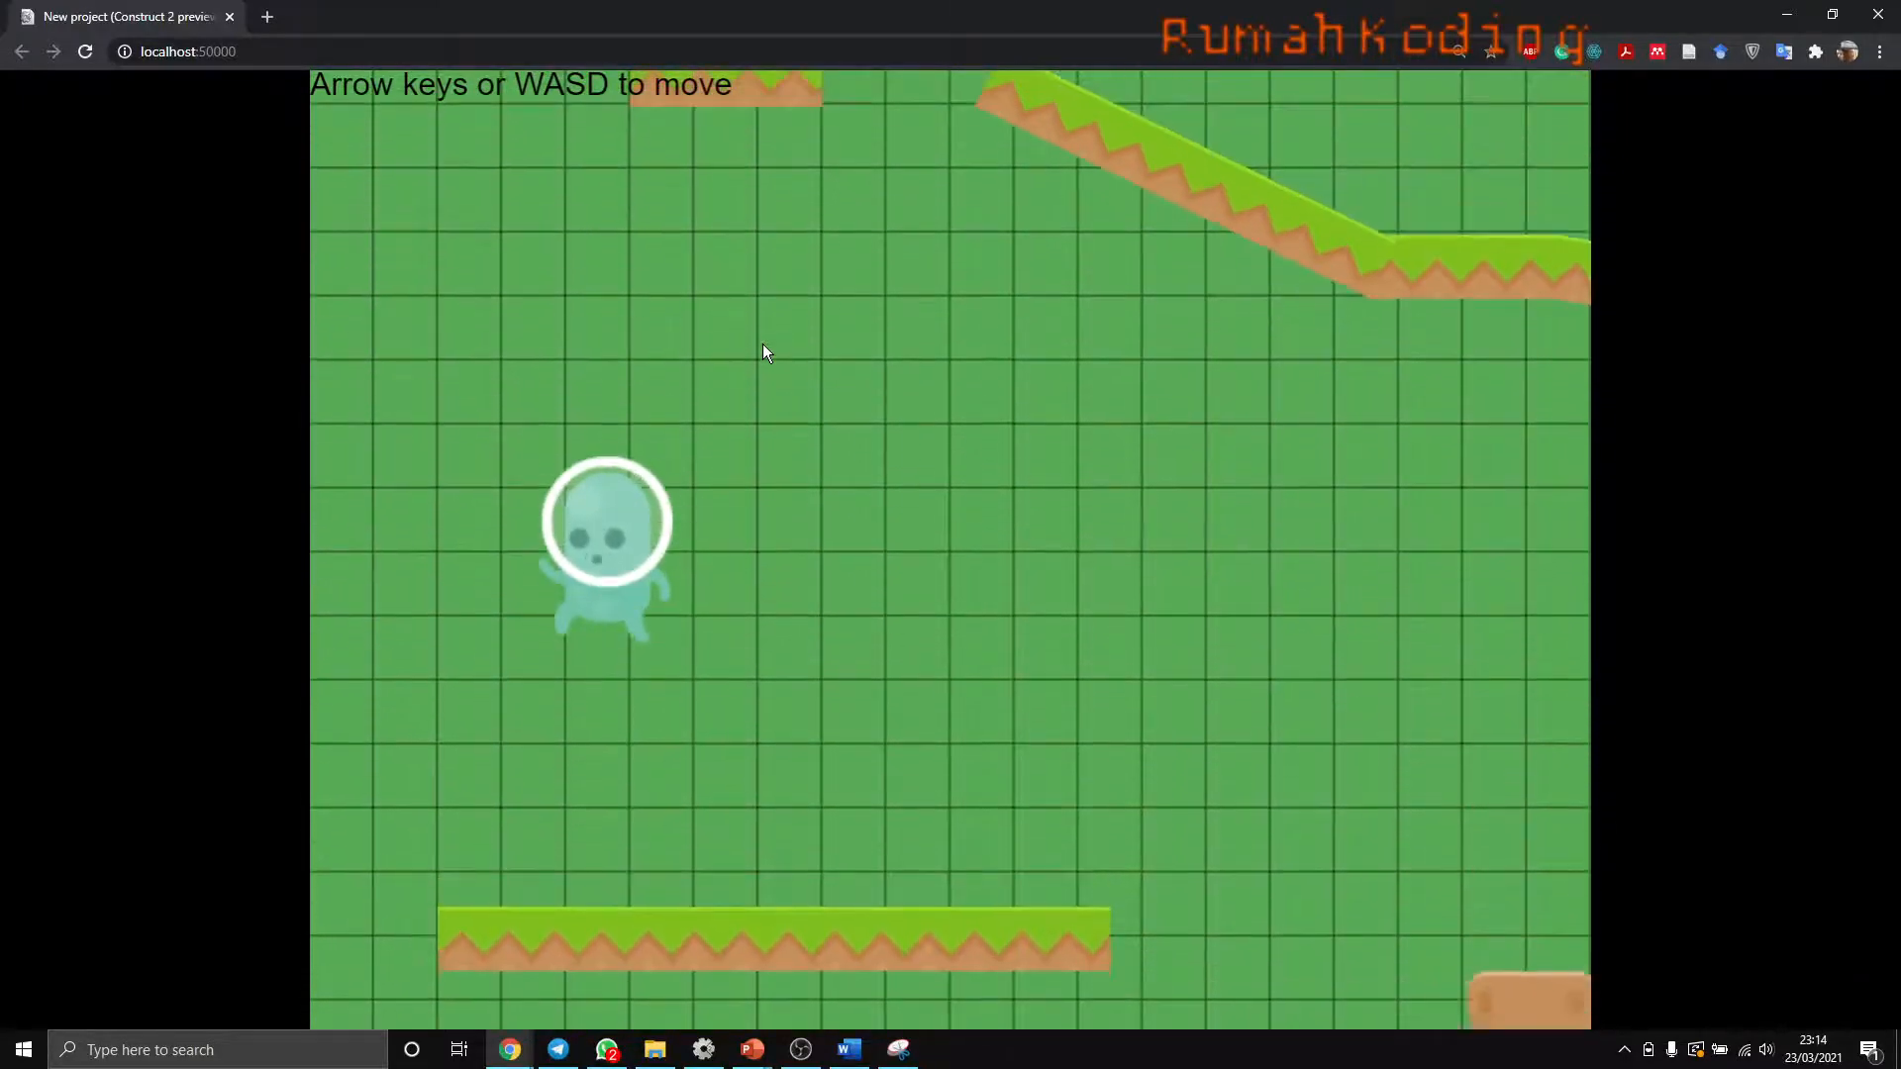
key("Right")
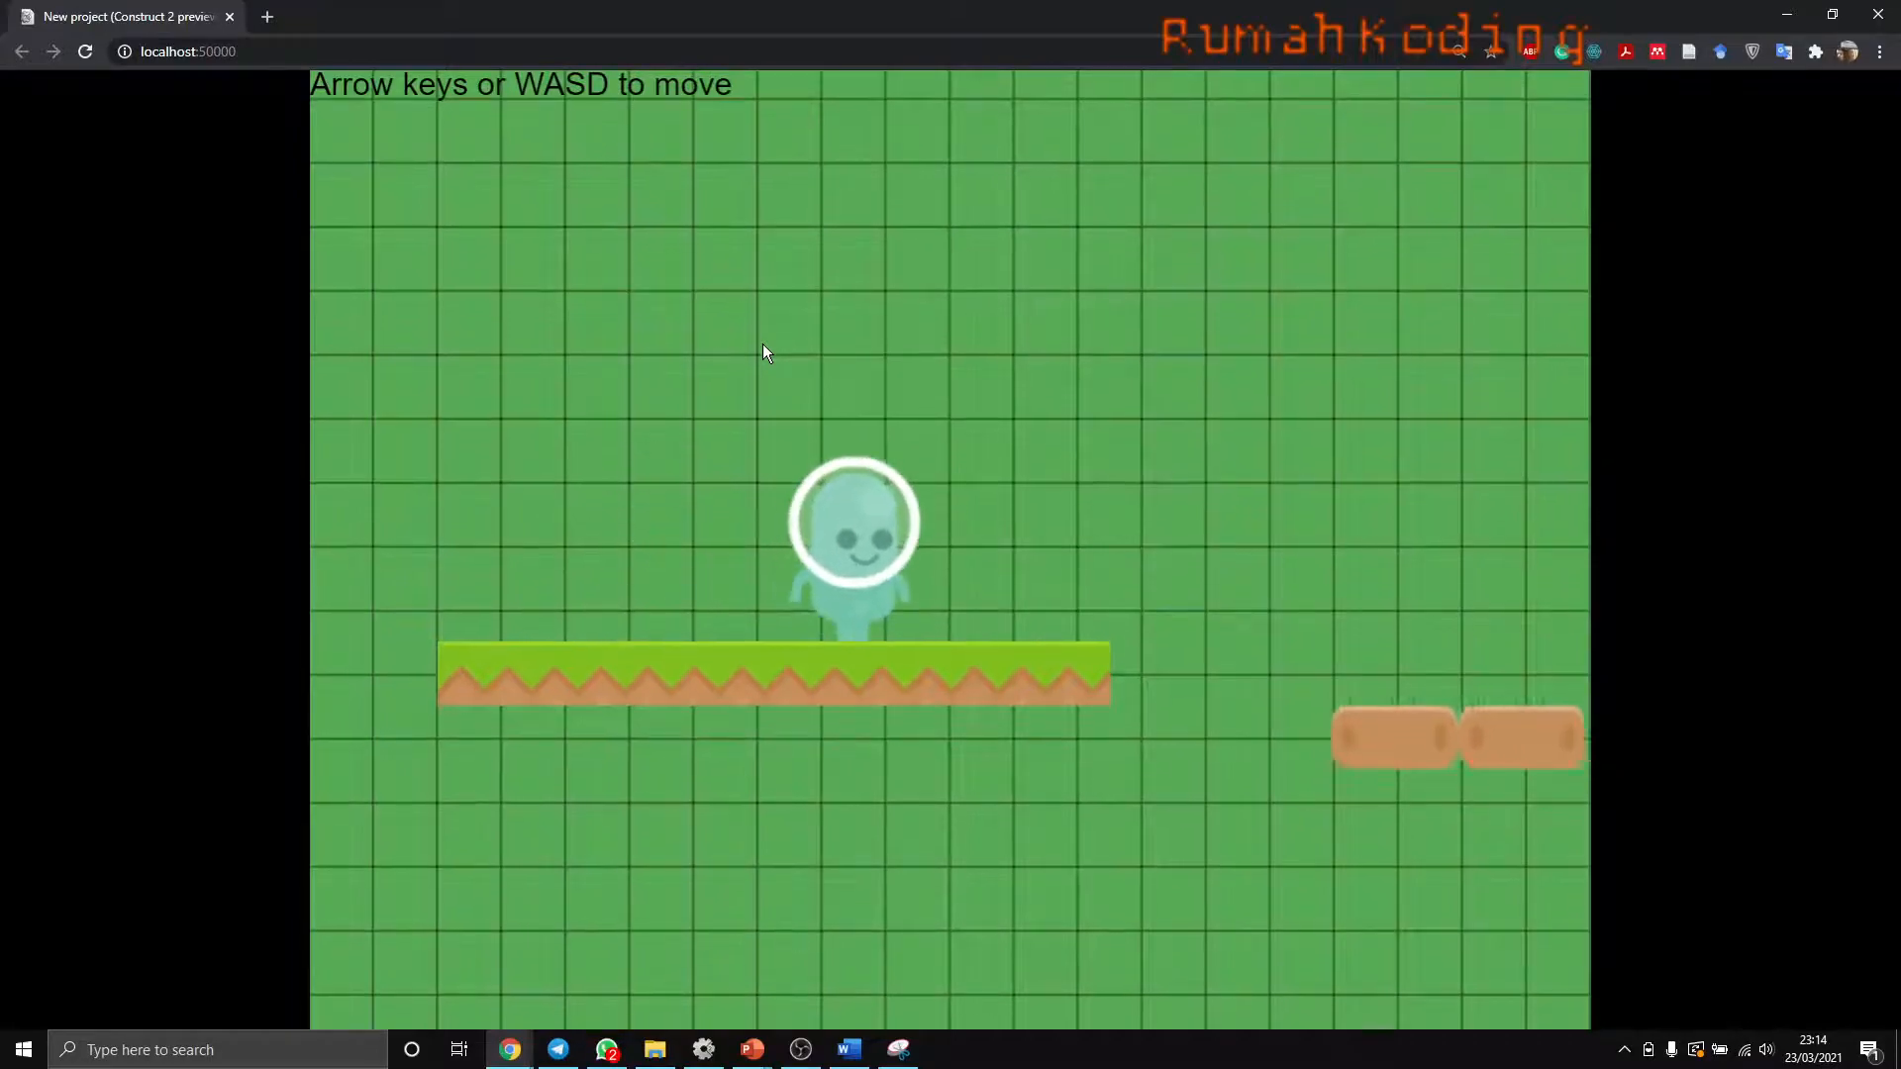
key("alt+Tab")
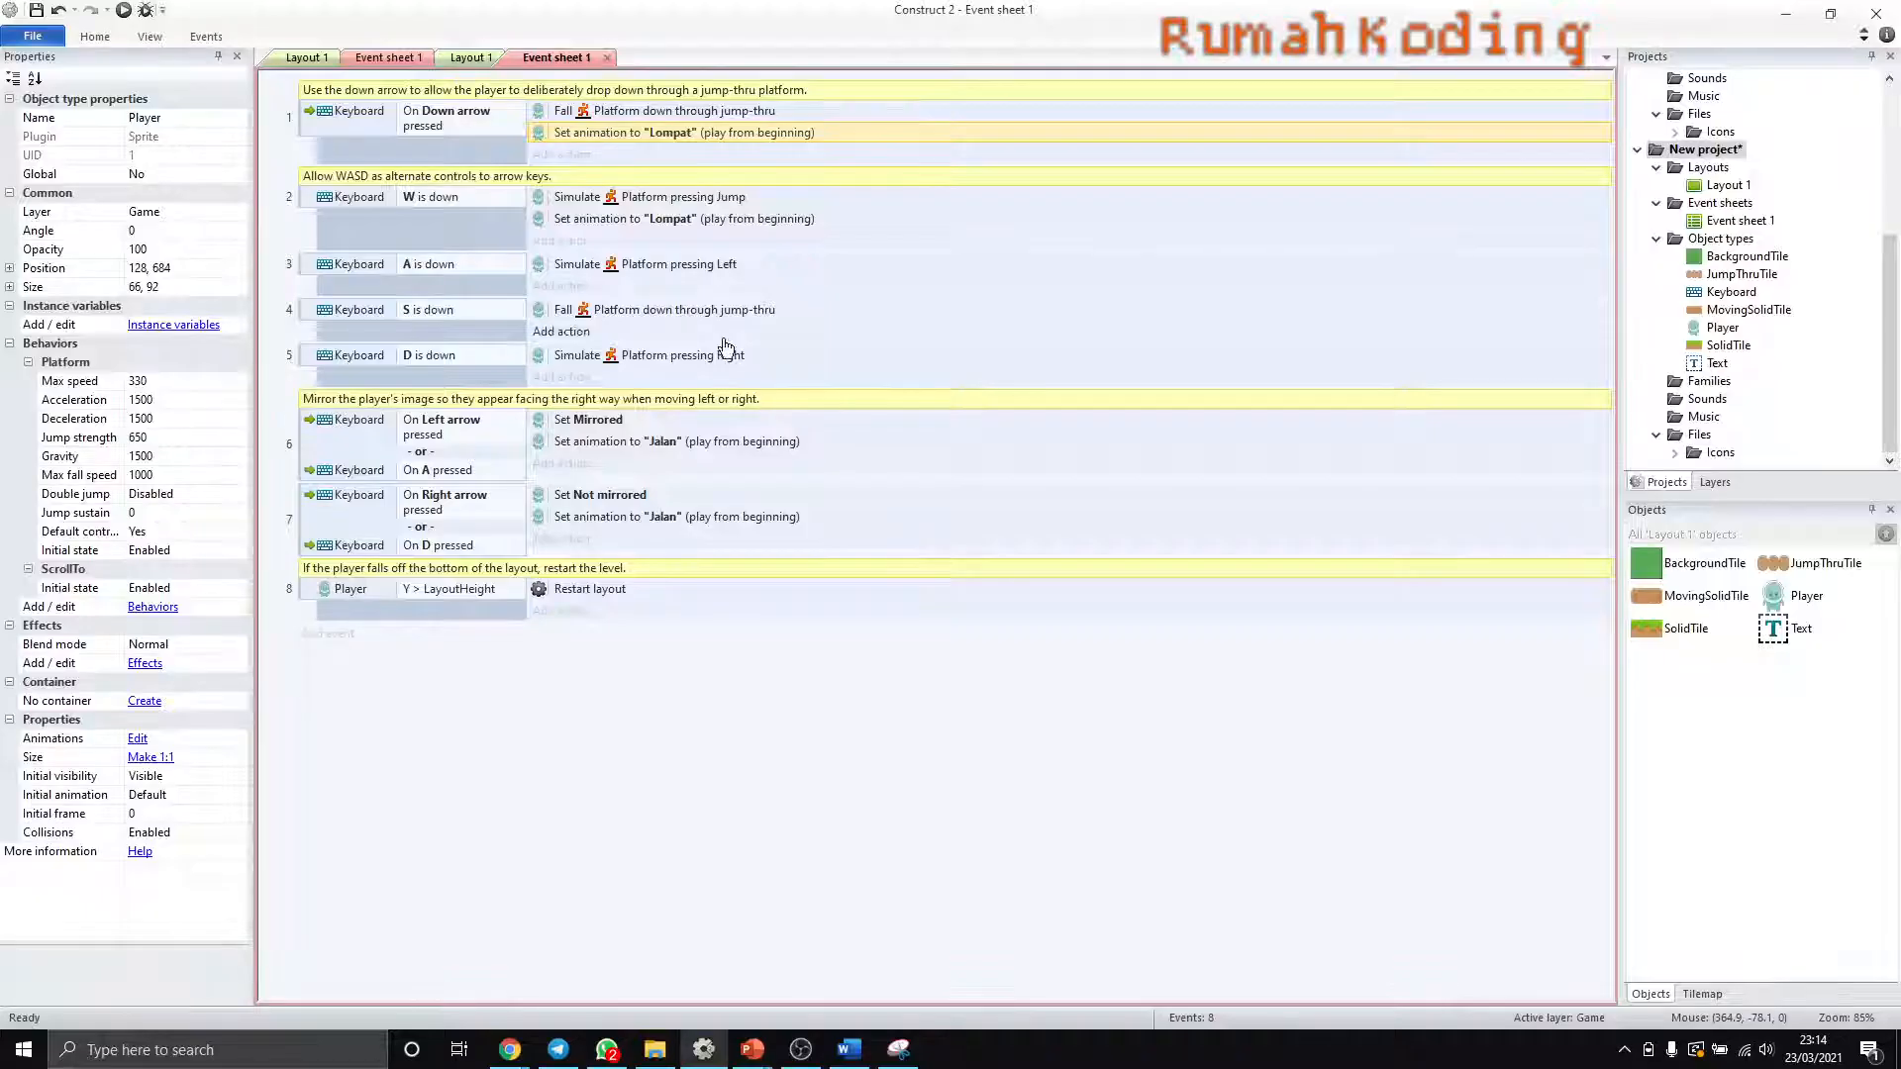
- Add a new event at the end of the event sheet with the Player's Platform "On landed" condition
left_click(311, 636)
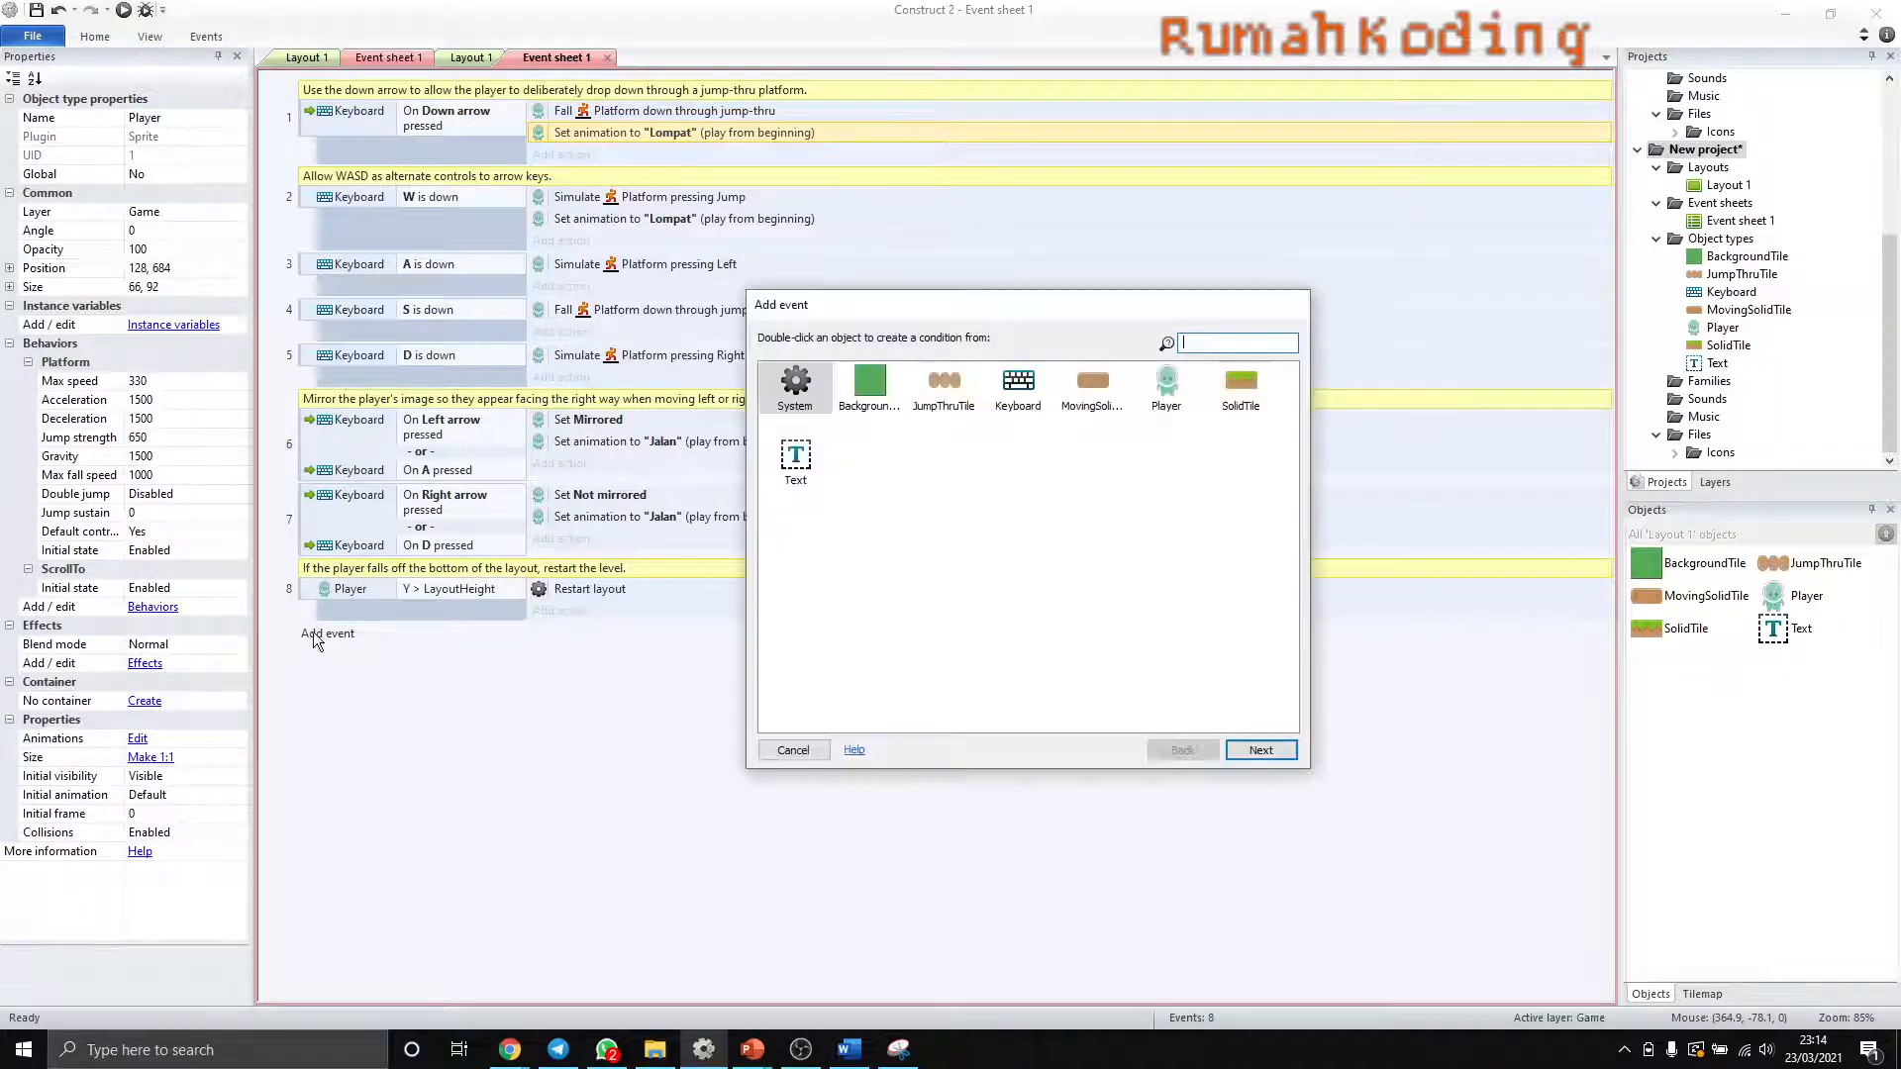
left_click(1166, 388)
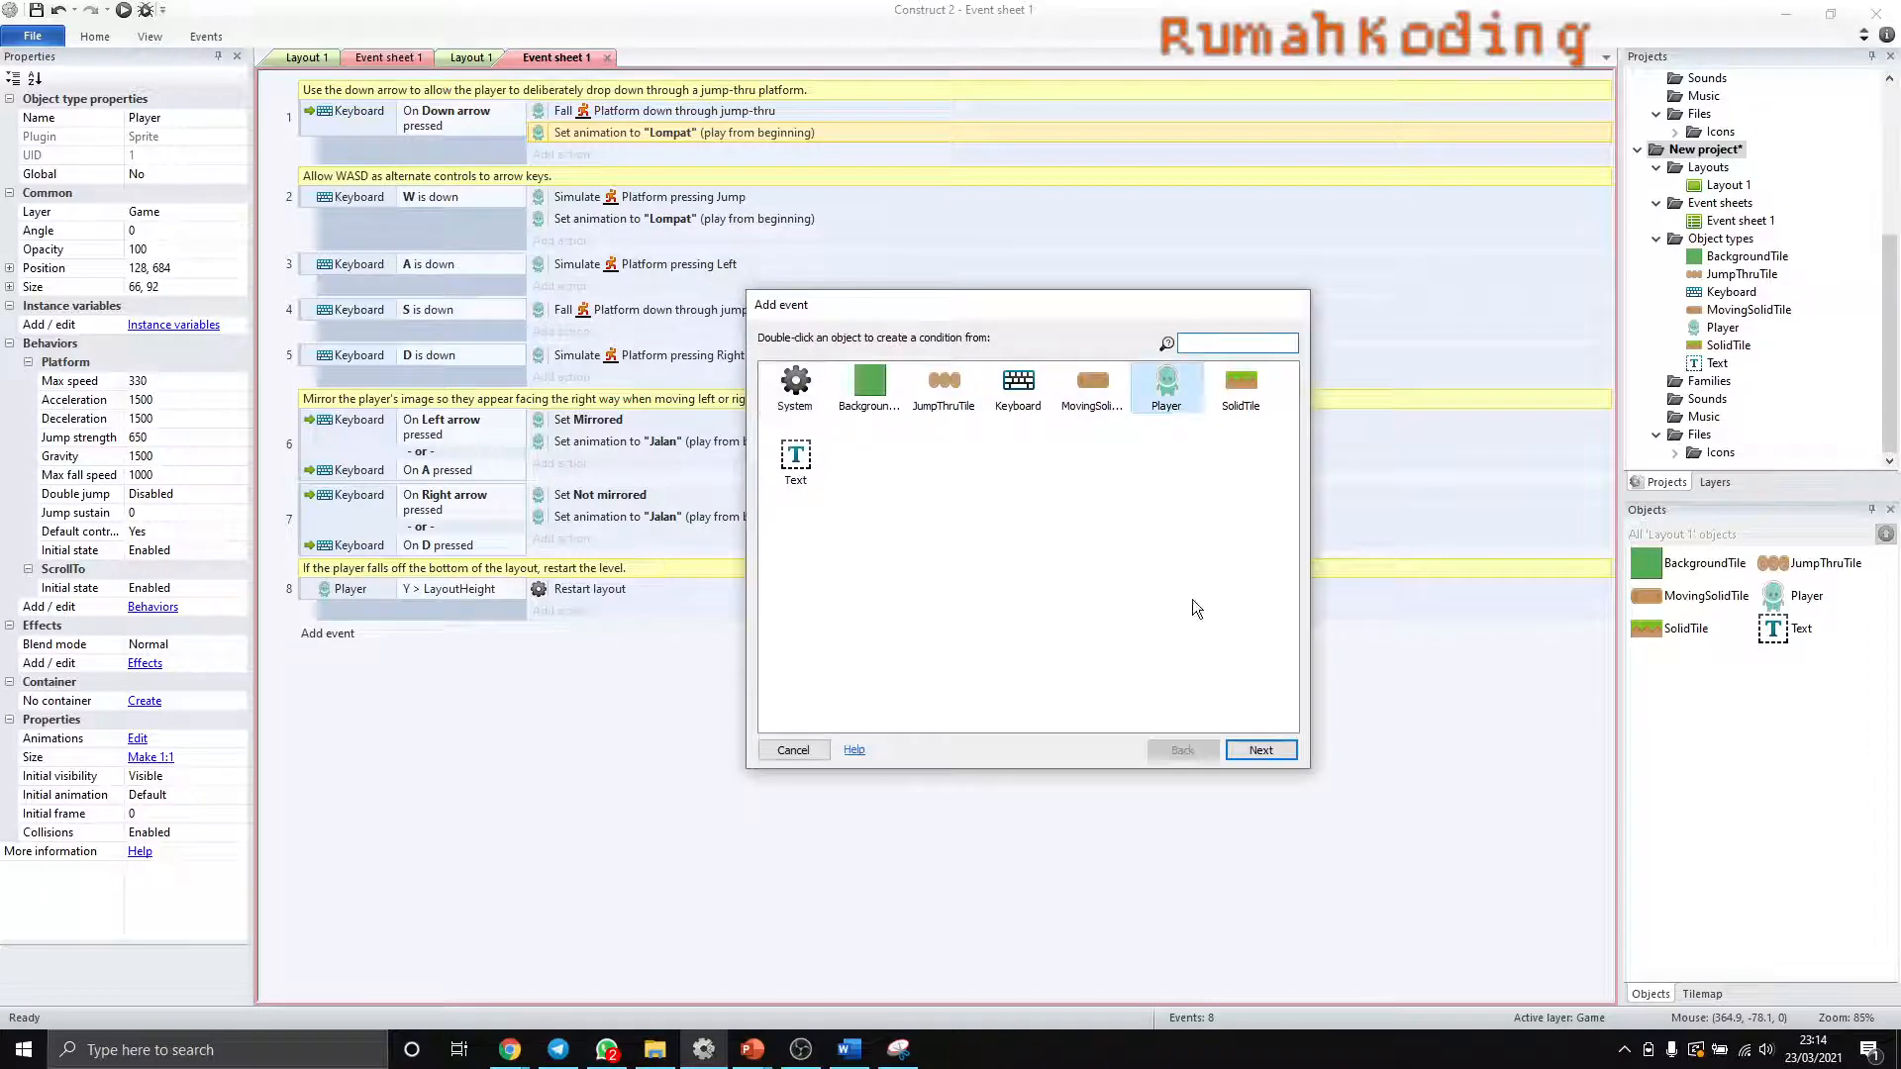
left_click(1260, 749)
scroll(858, 670, "down", 3)
scroll(857, 670, "down", 2)
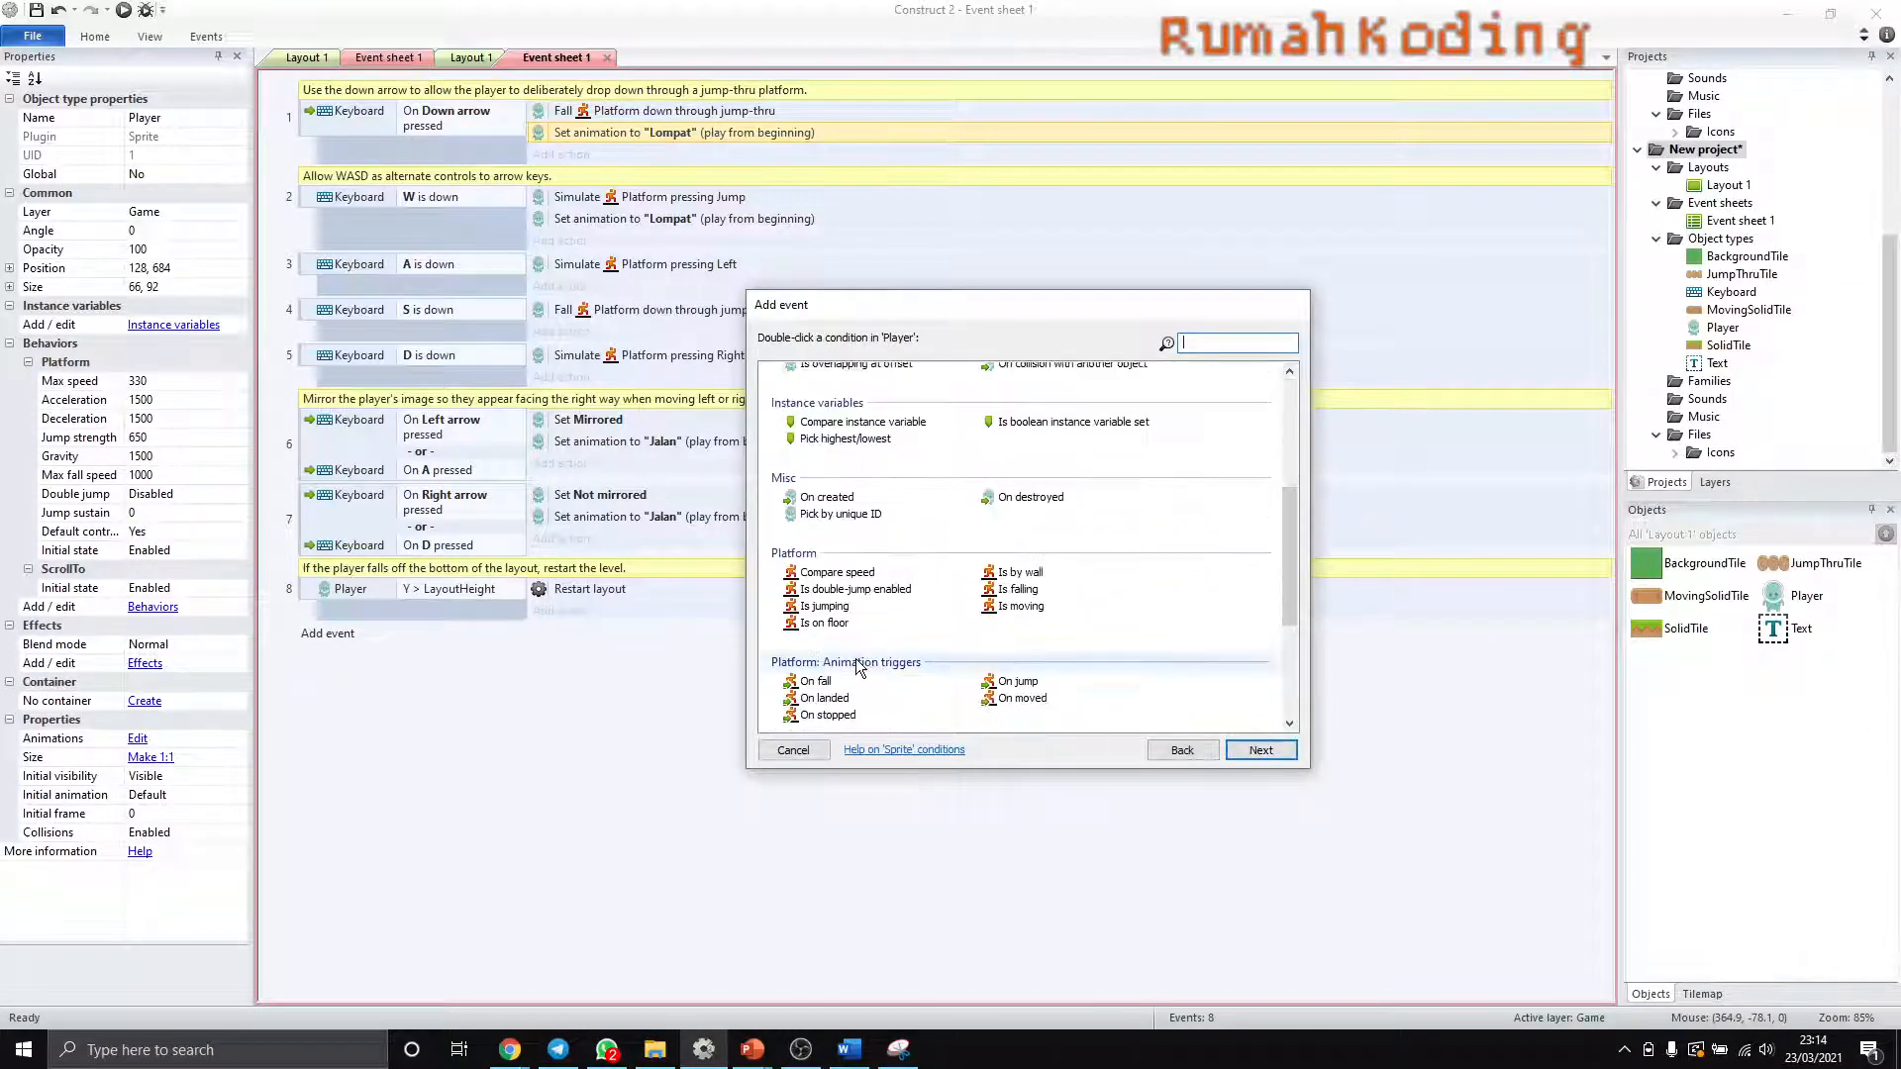
scroll(837, 656, "down", 1)
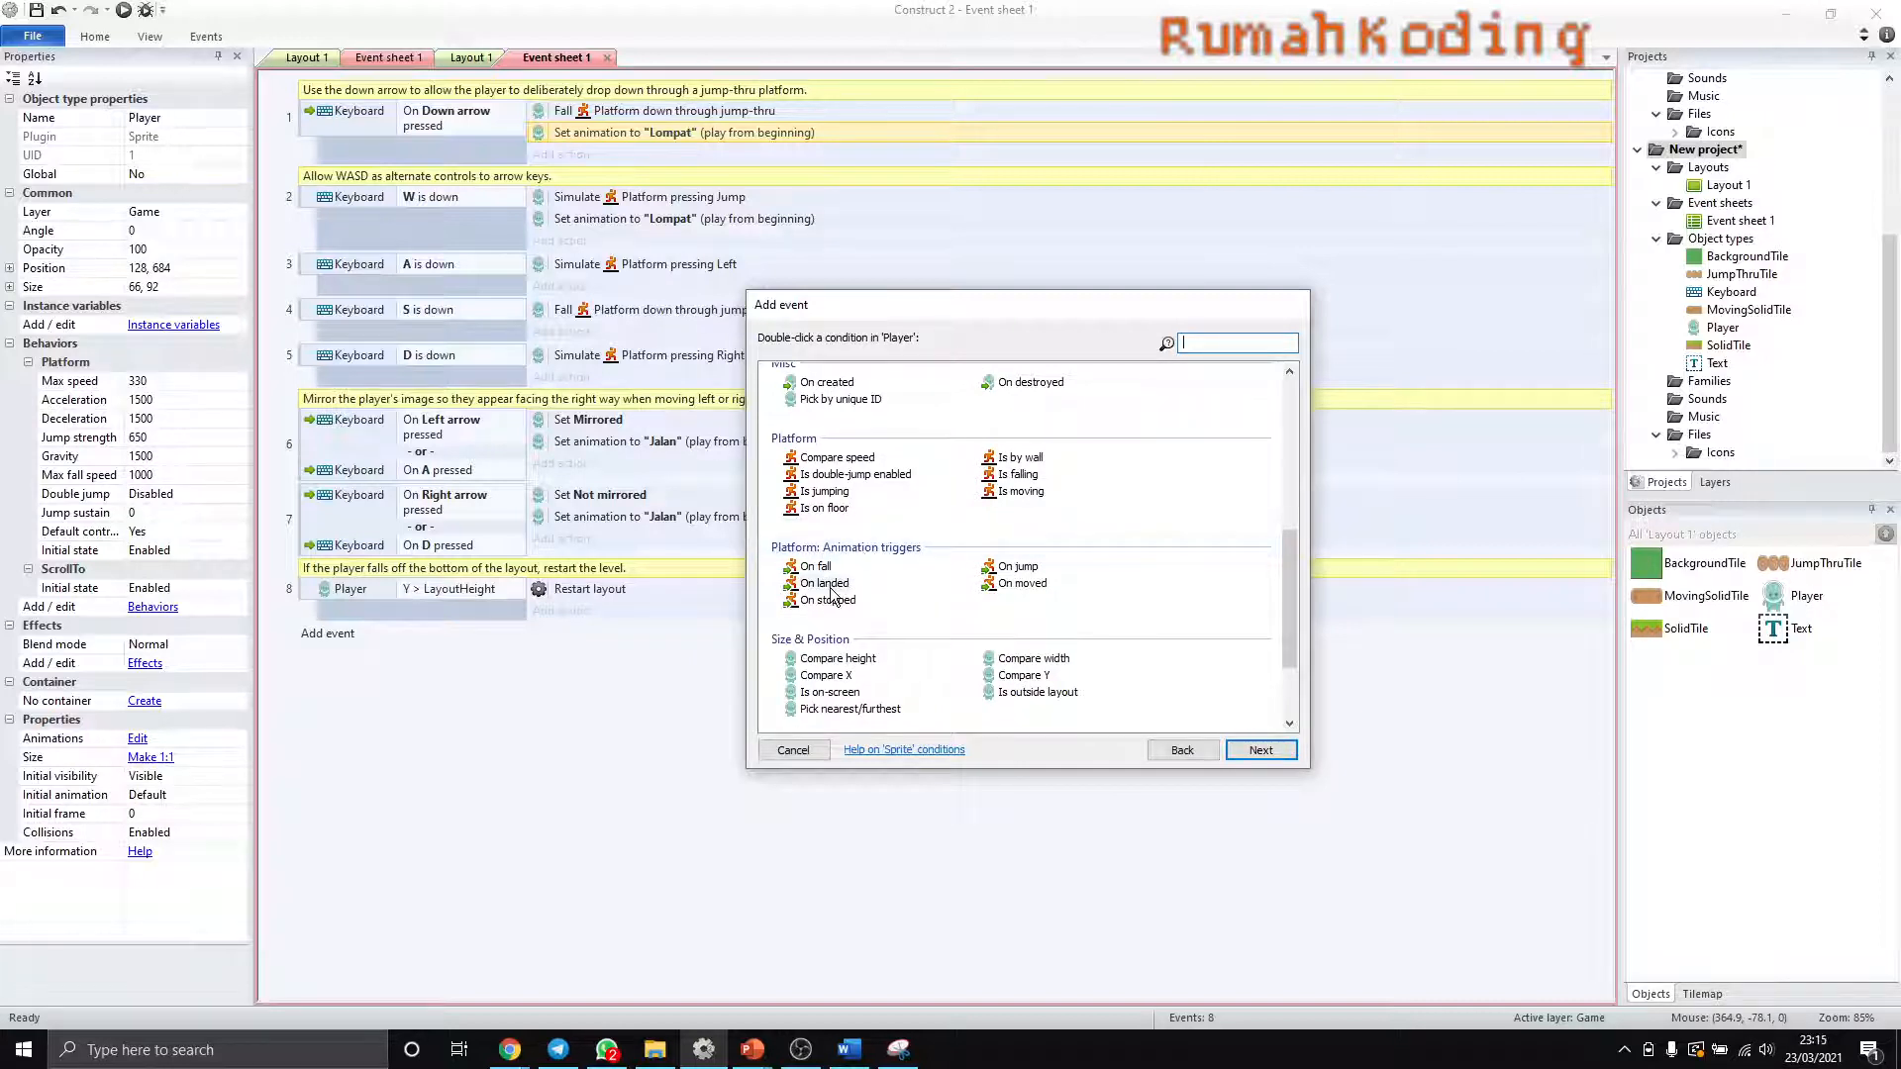
left_click(830, 589)
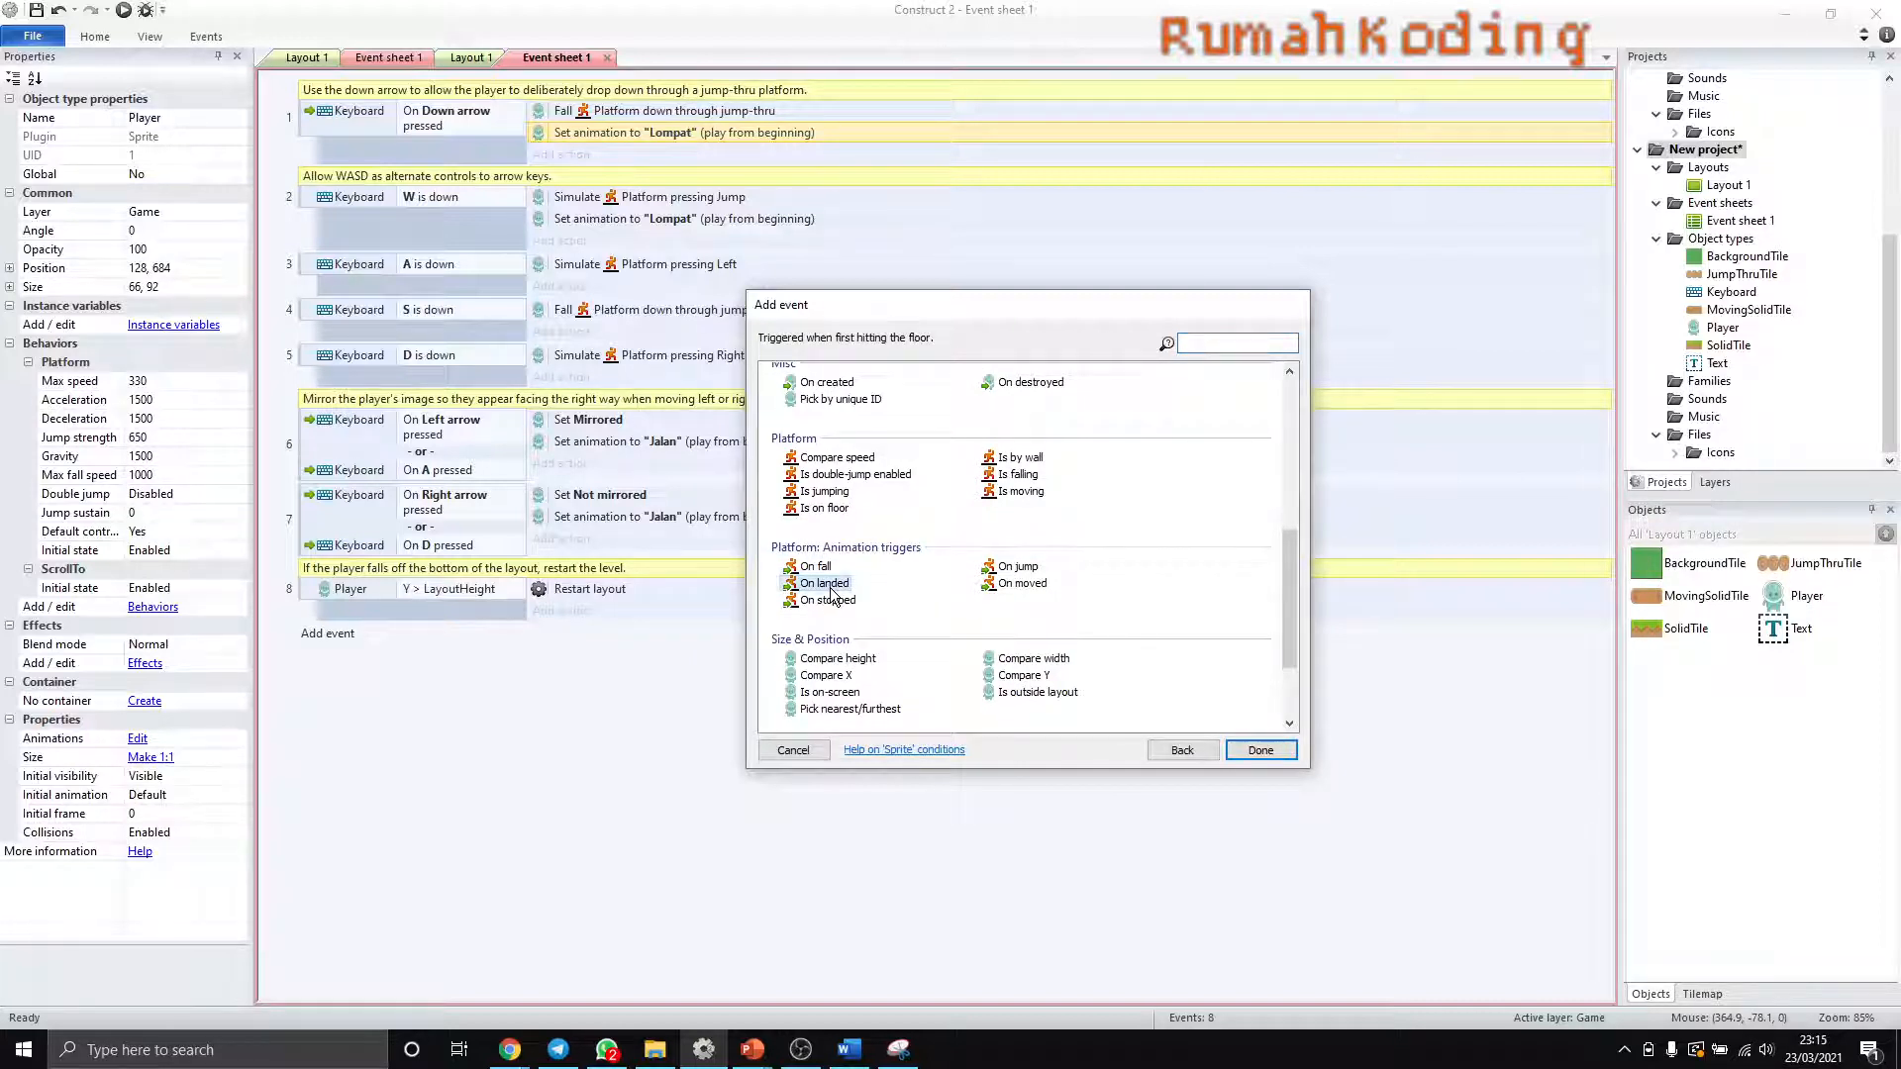
left_click(1261, 750)
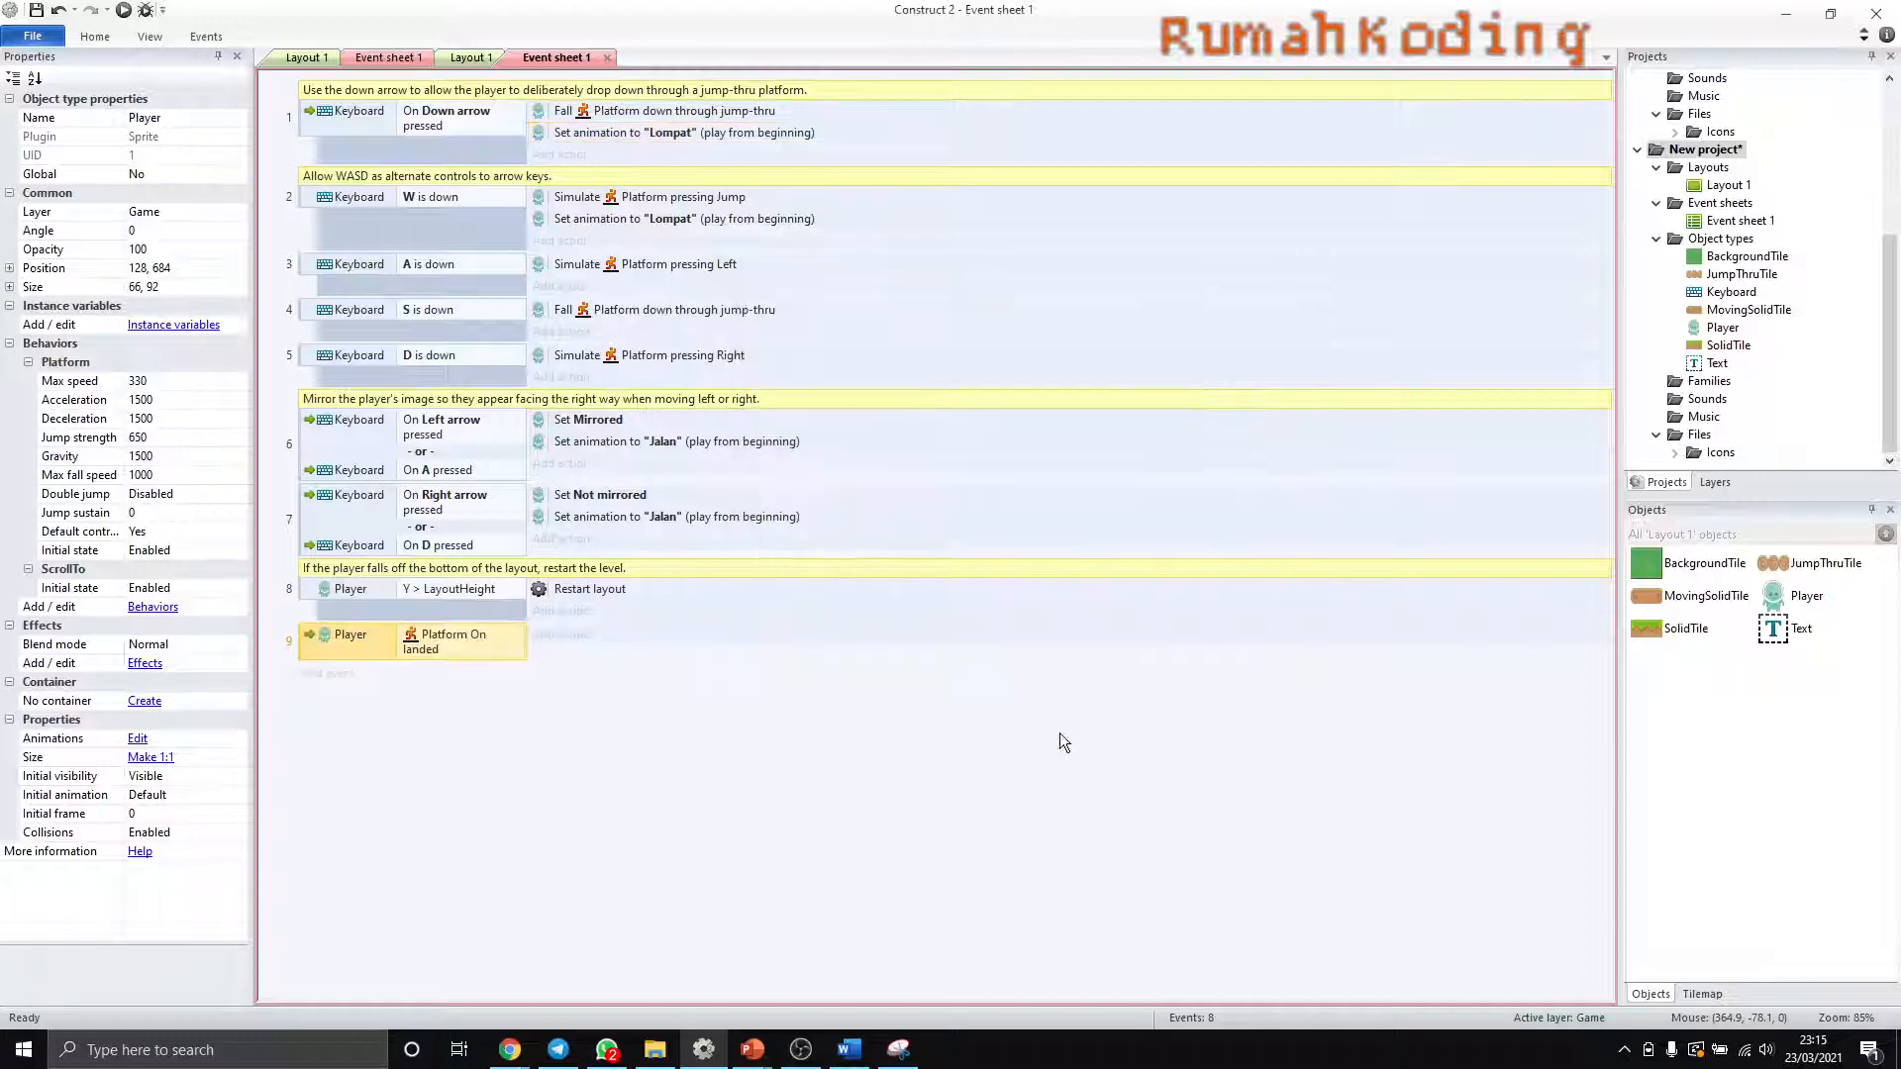
- Add a Player Set animation action to the "On landed" event, playing "Diam" from the beginning
left_click(561, 639)
double_click(1085, 416)
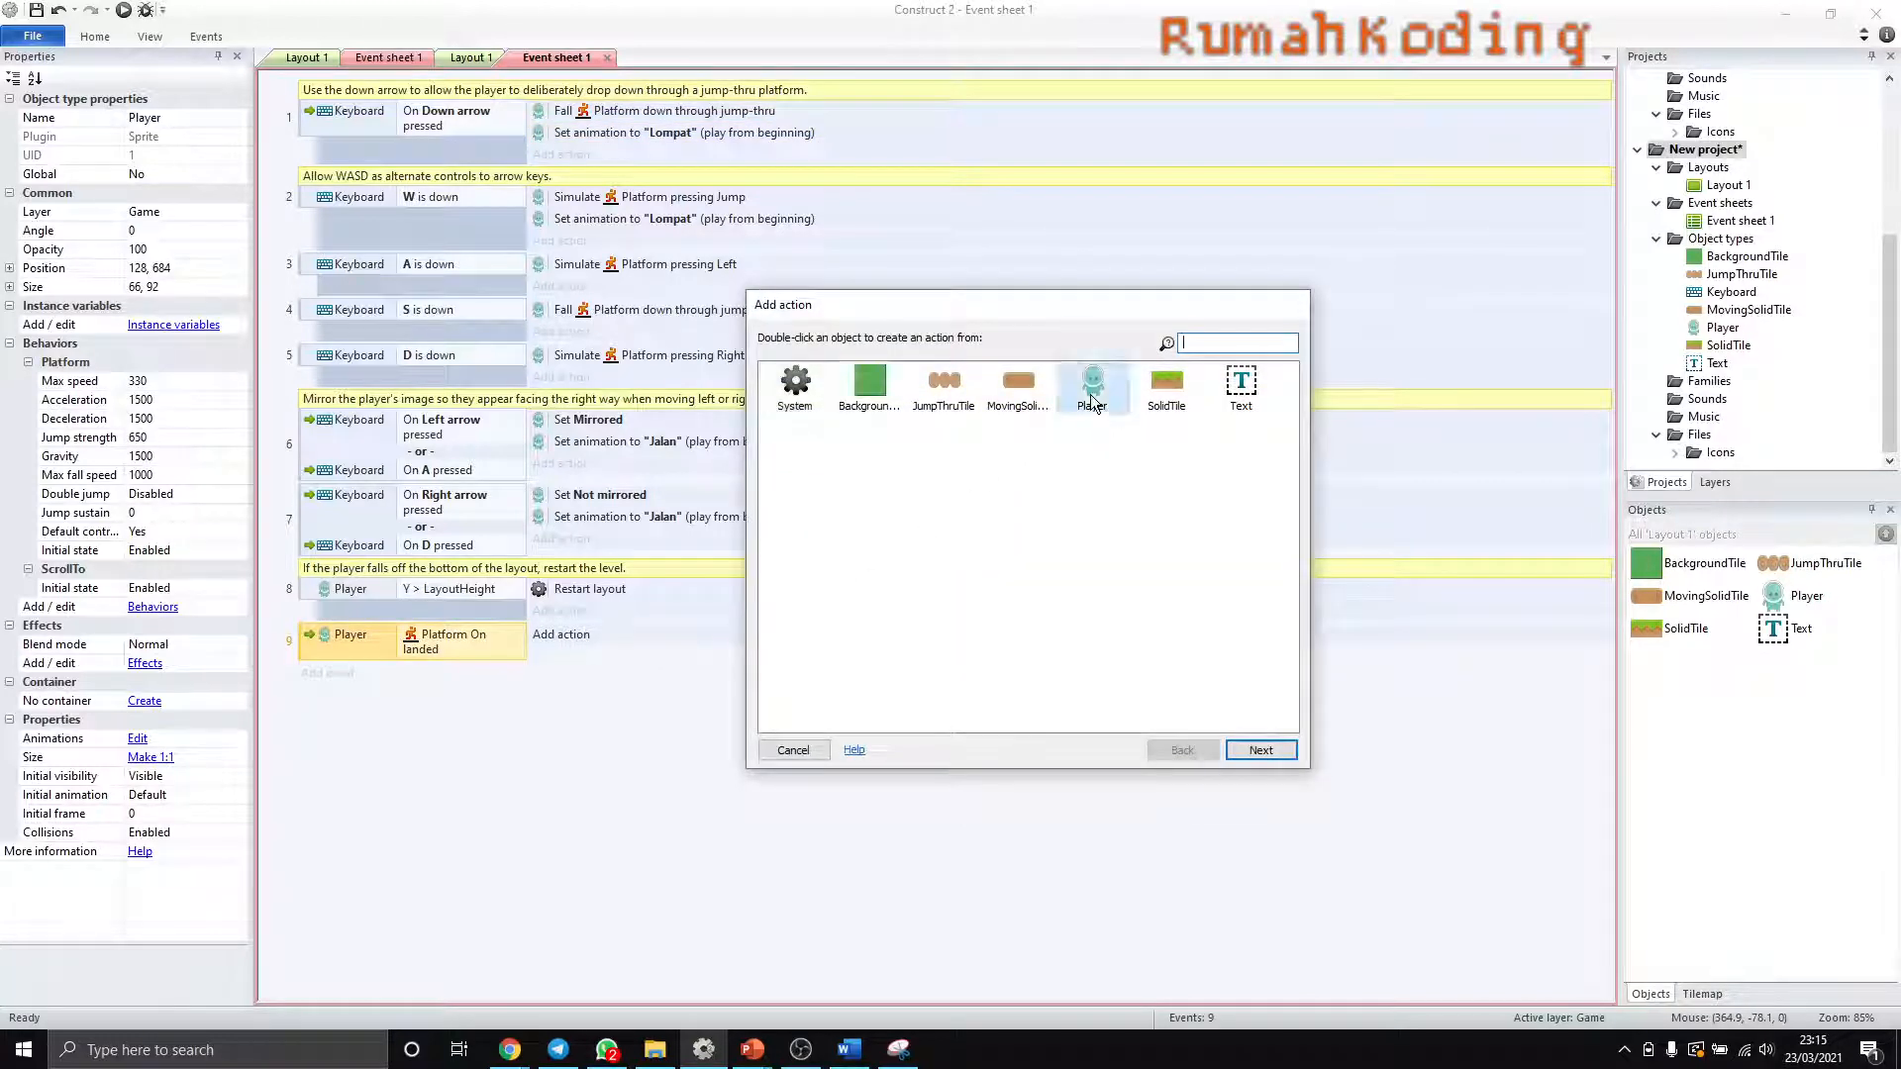
scroll(852, 634, "down", 5)
scroll(845, 654, "up", 5)
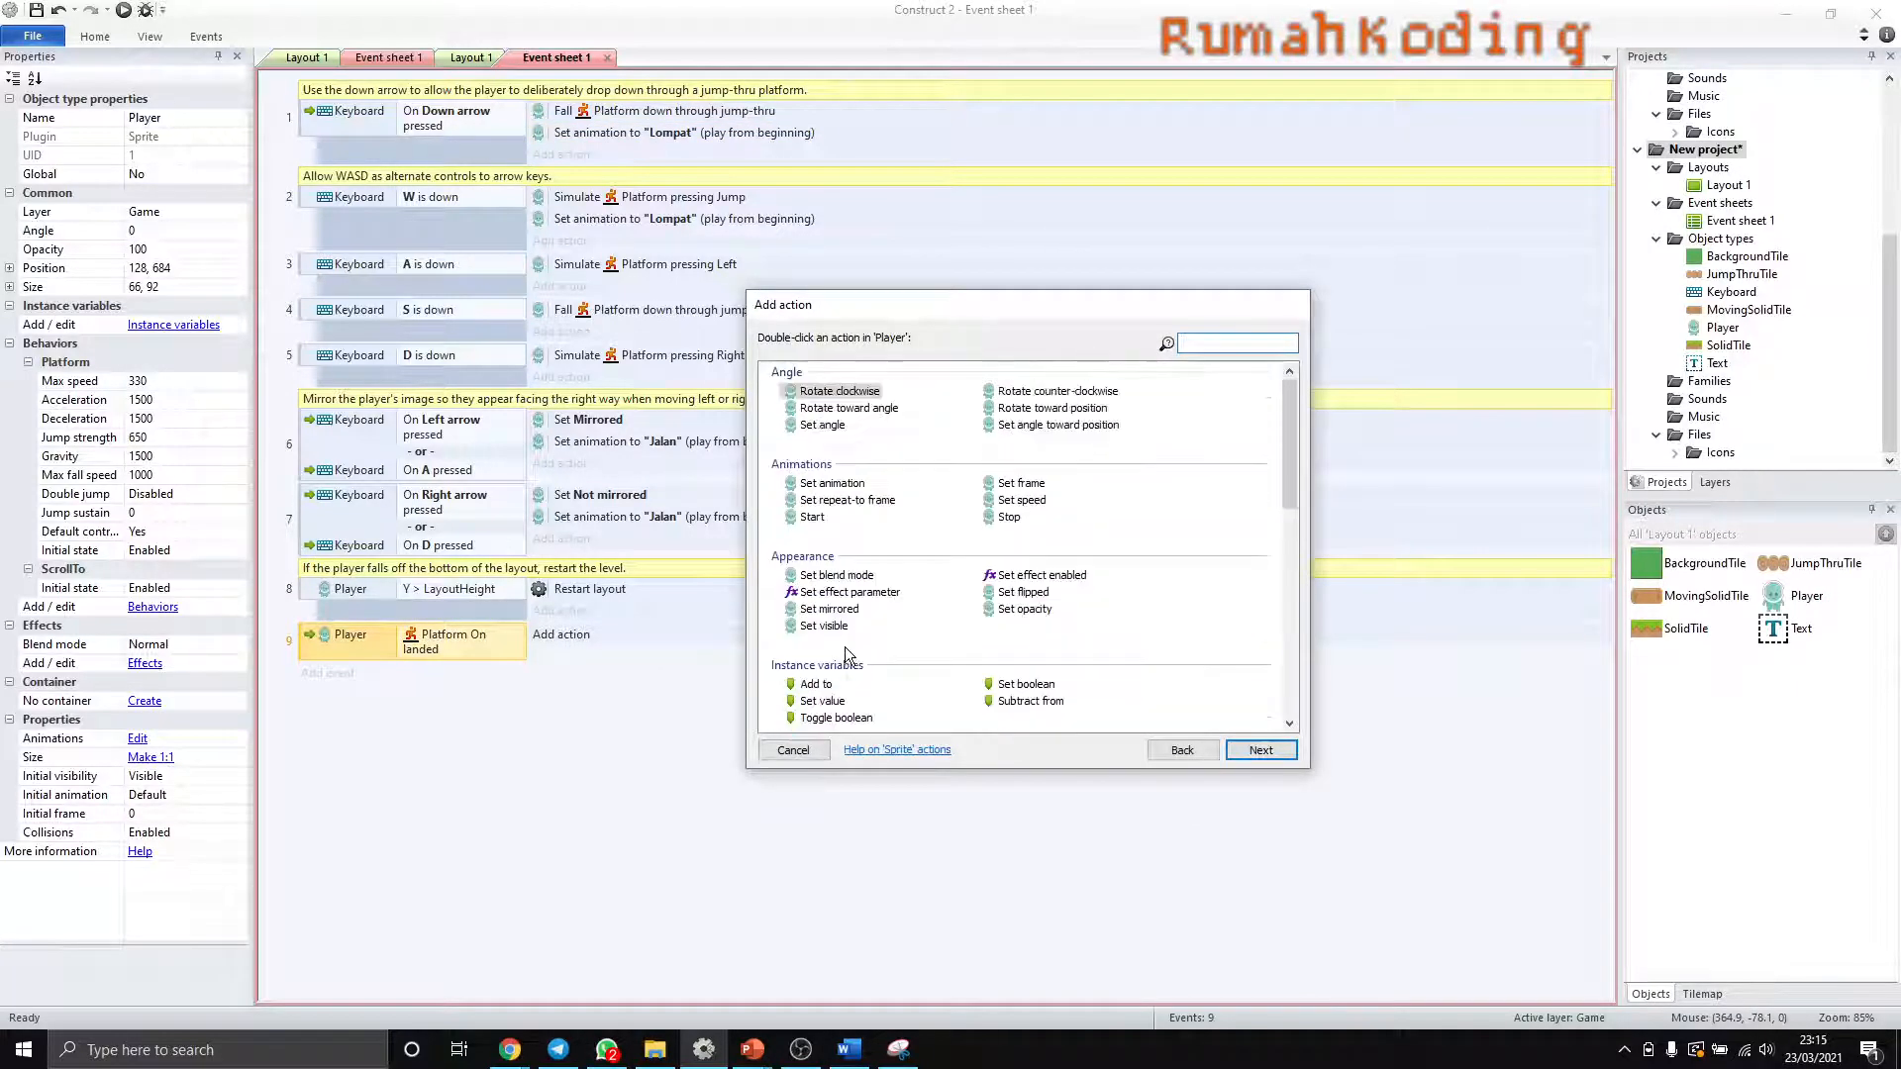
double_click(842, 483)
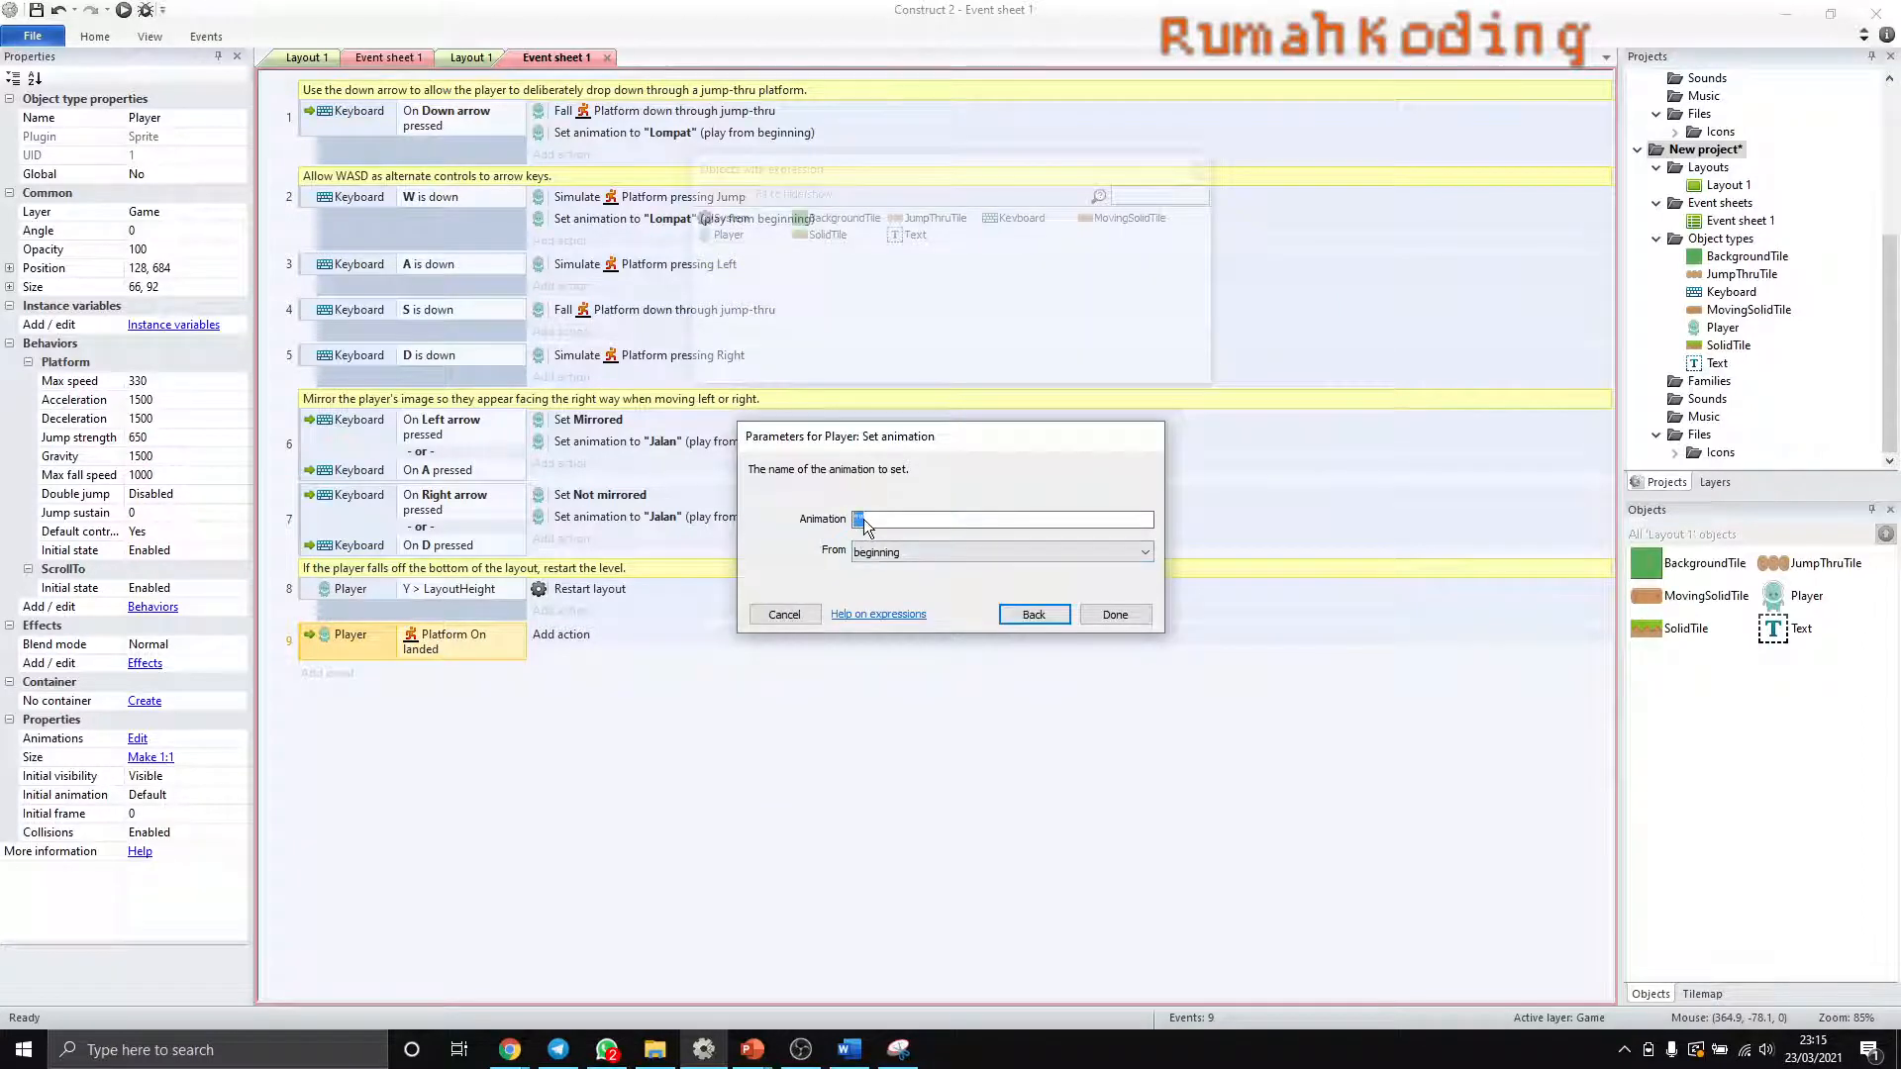
type("Diam")
left_click(1115, 615)
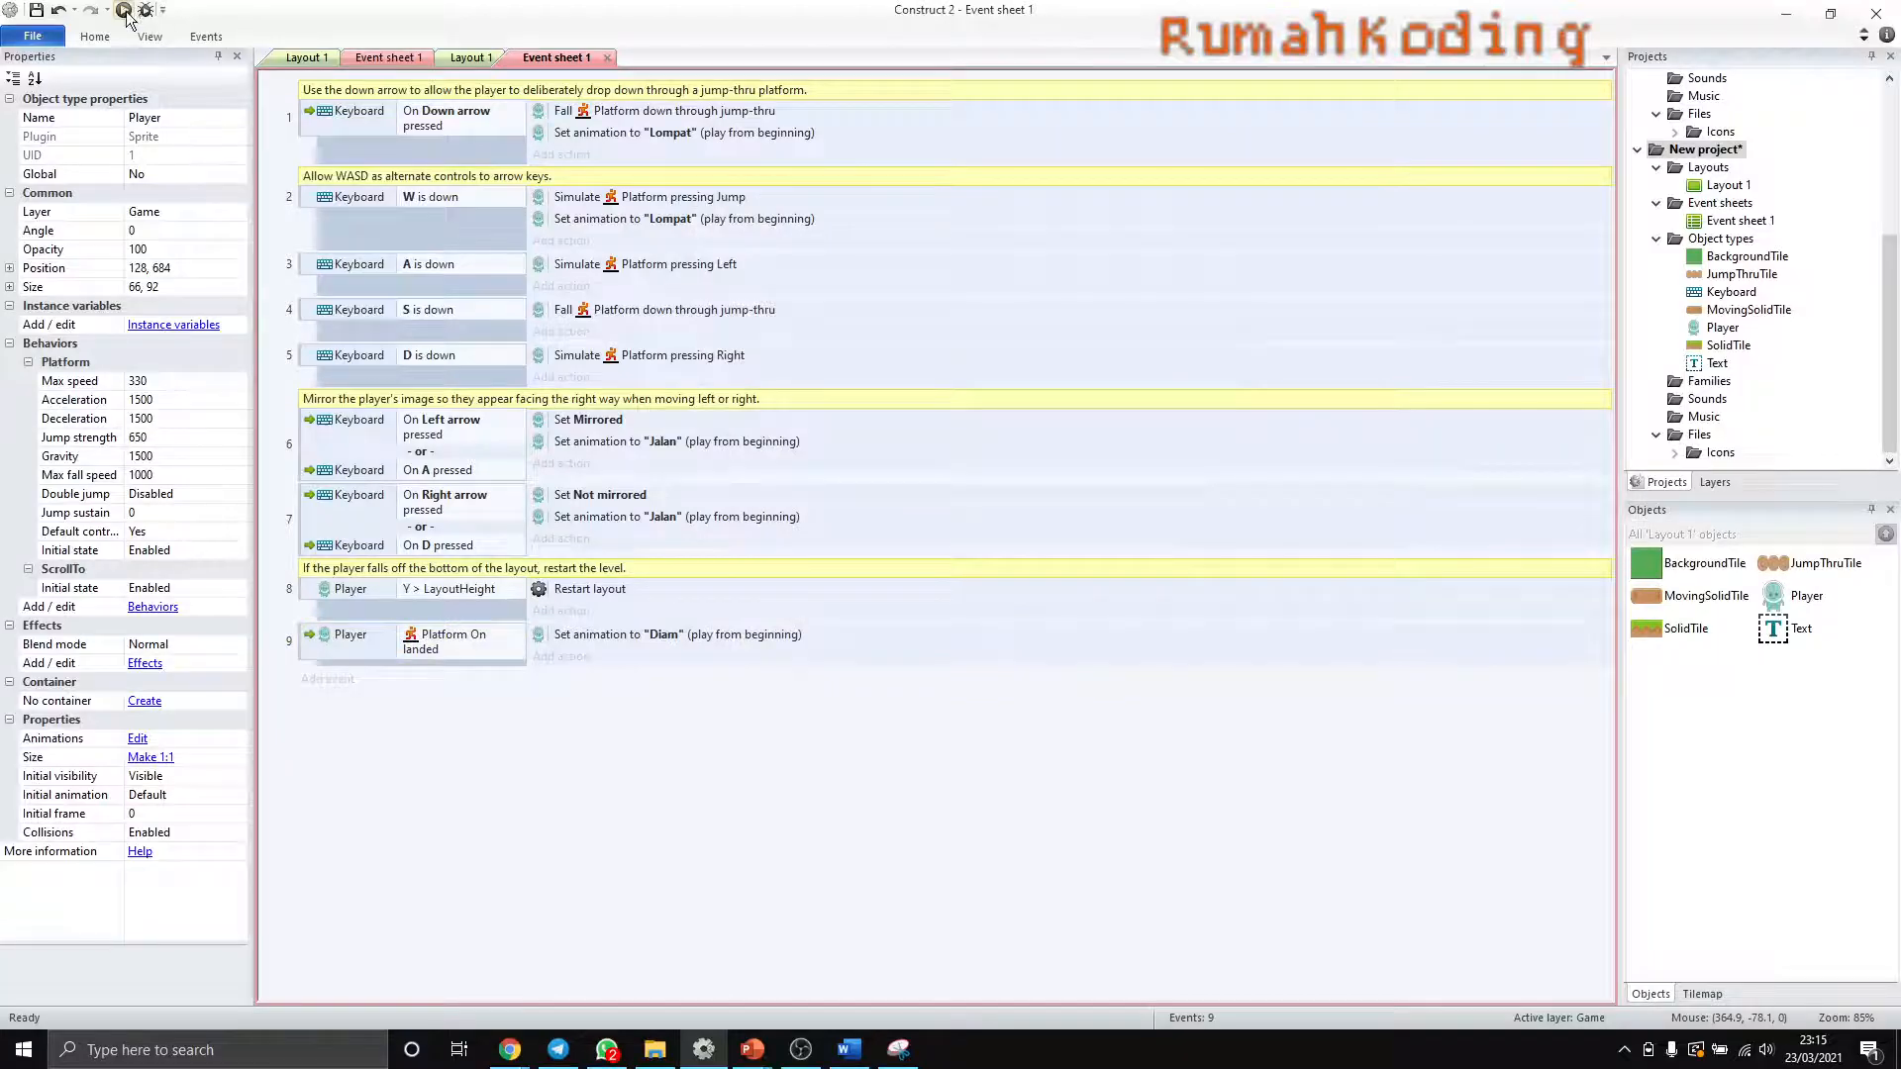
- Preview the game to test the Player's animation when jumping and landing, and minimize the browser to return to Construct 2
left_click(125, 11)
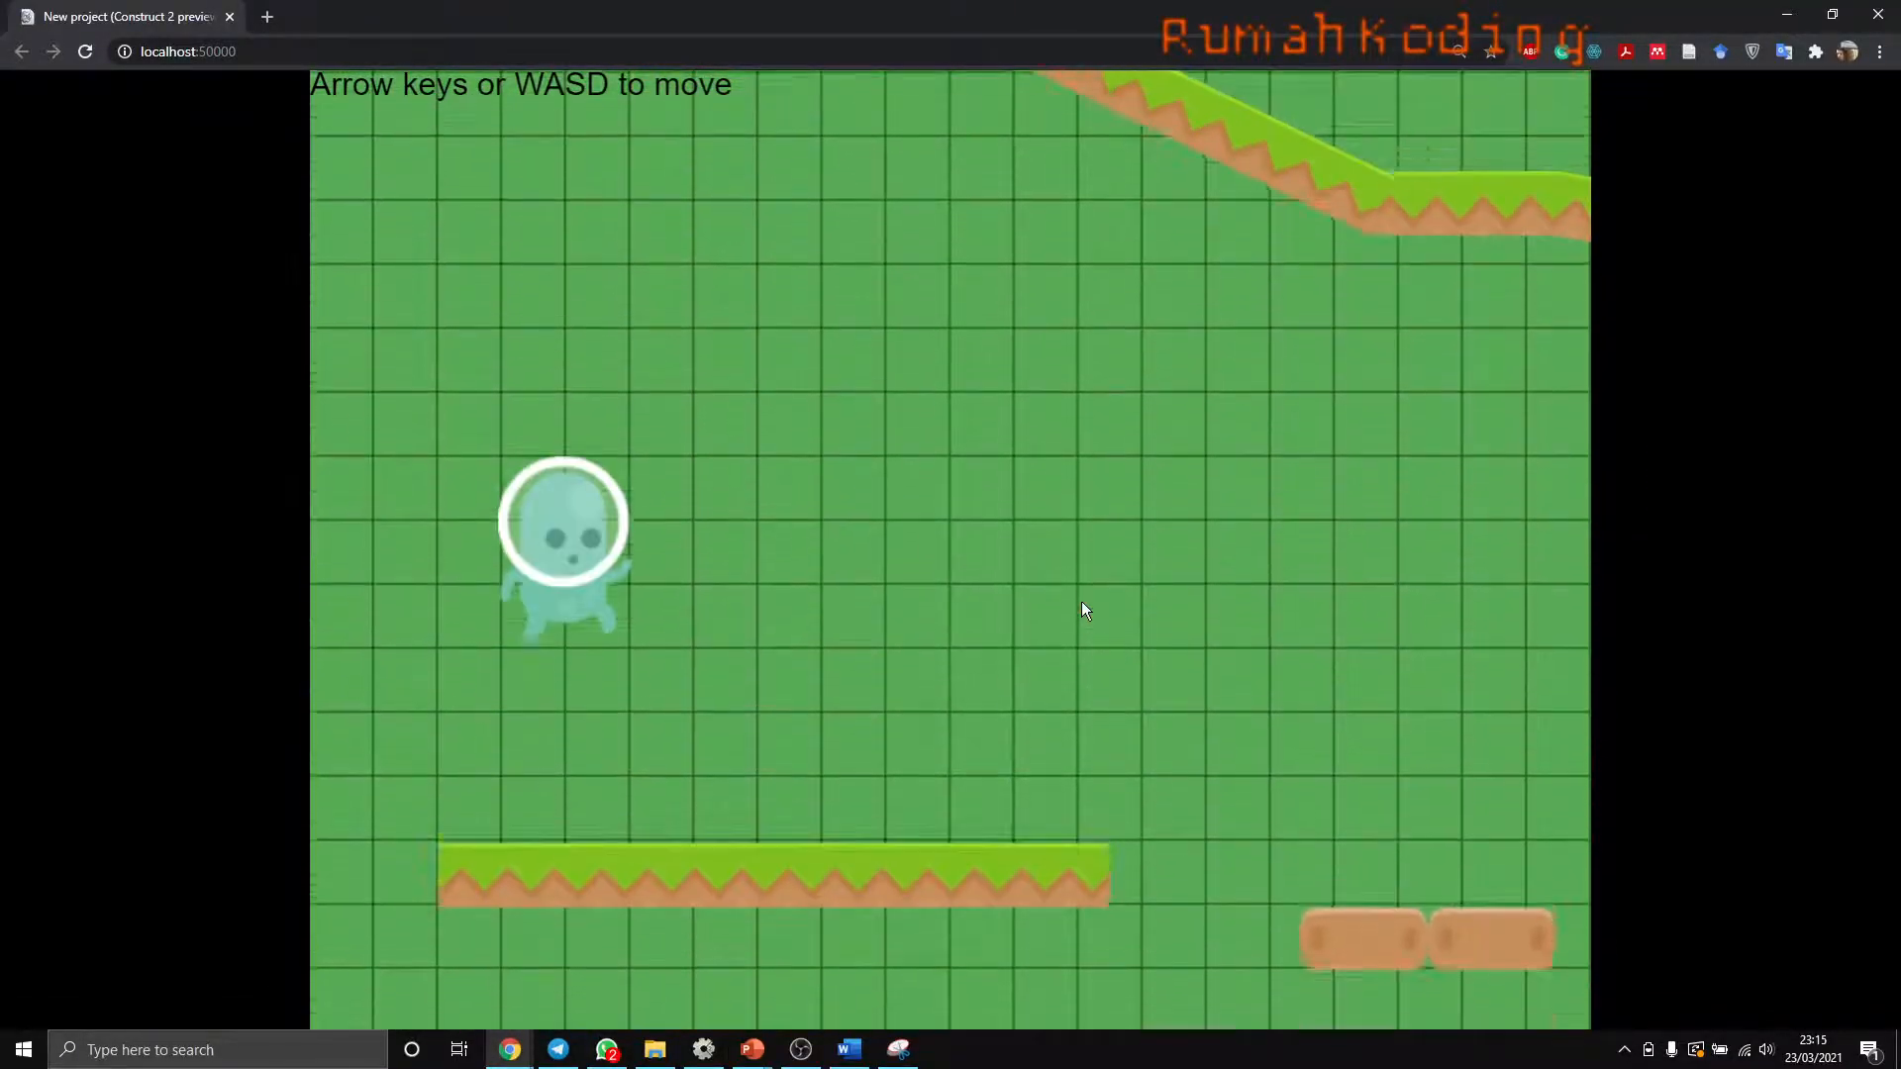
key("Up")
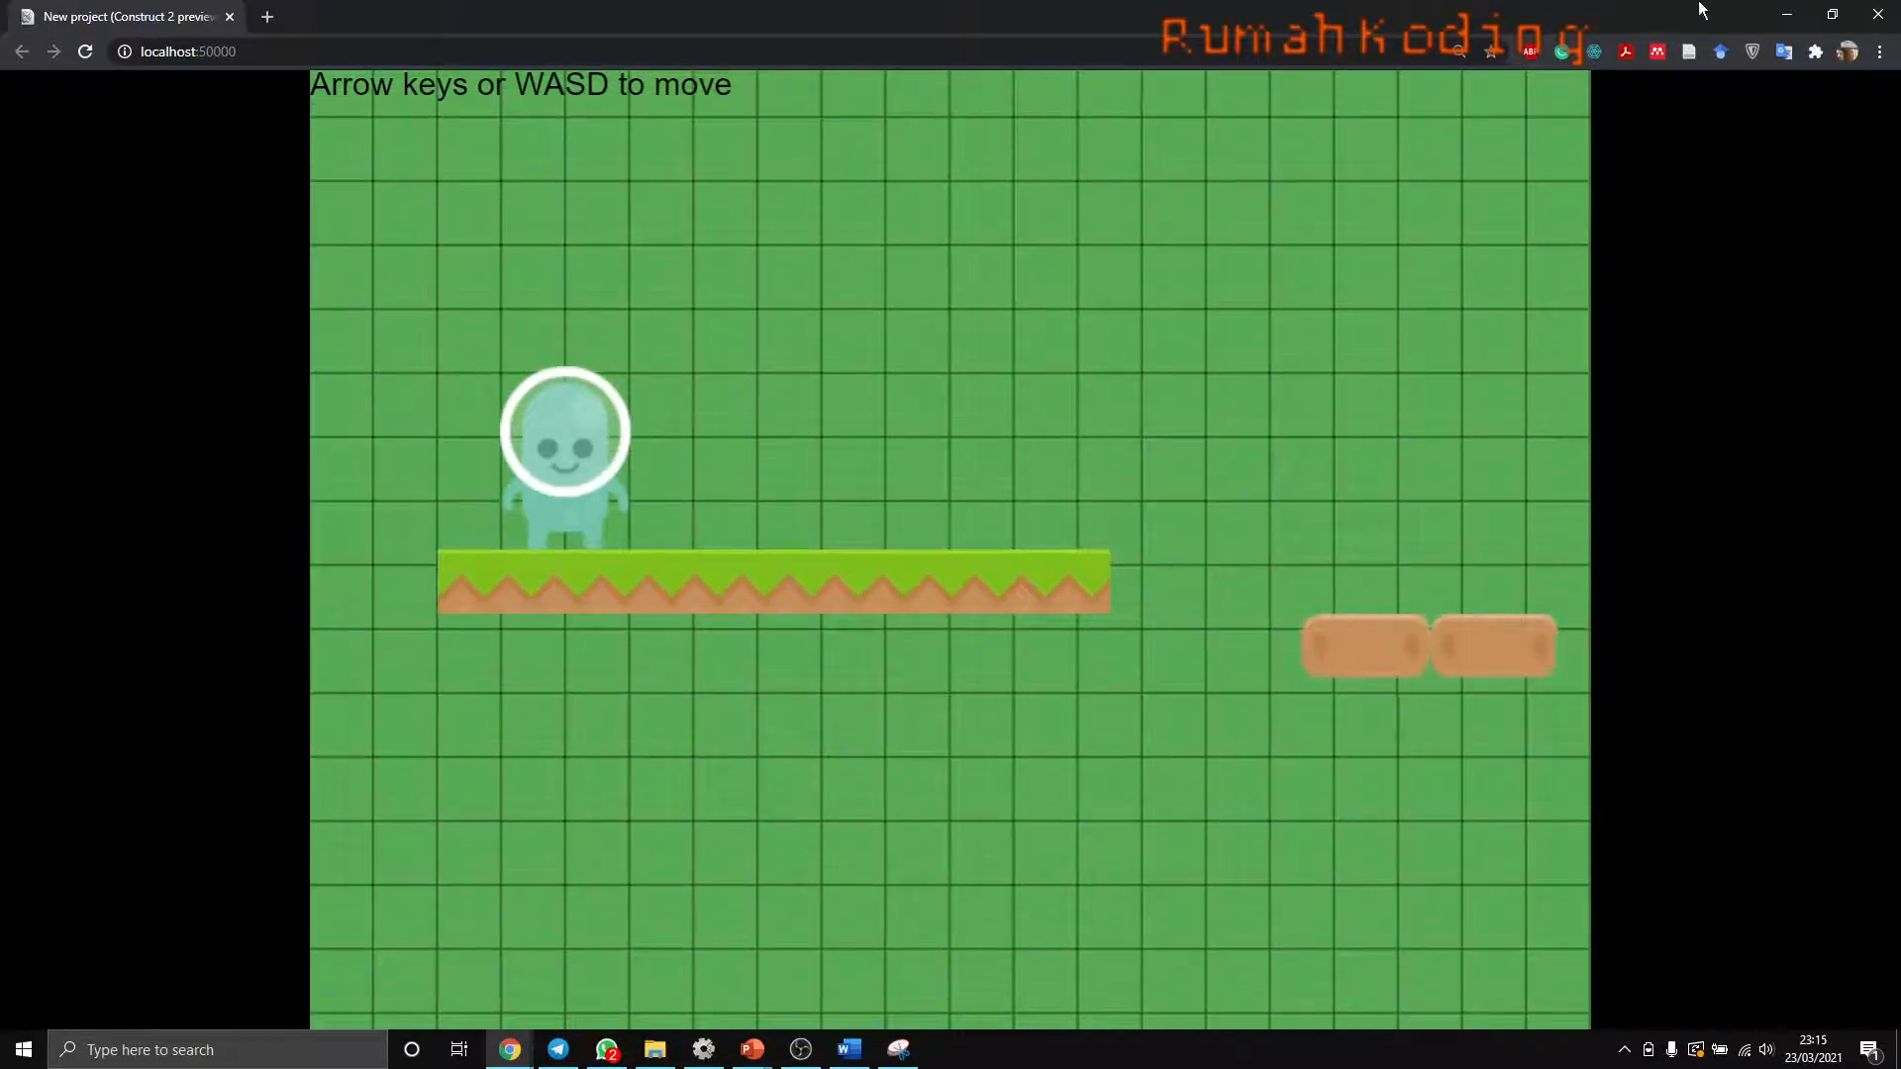
left_click(1787, 14)
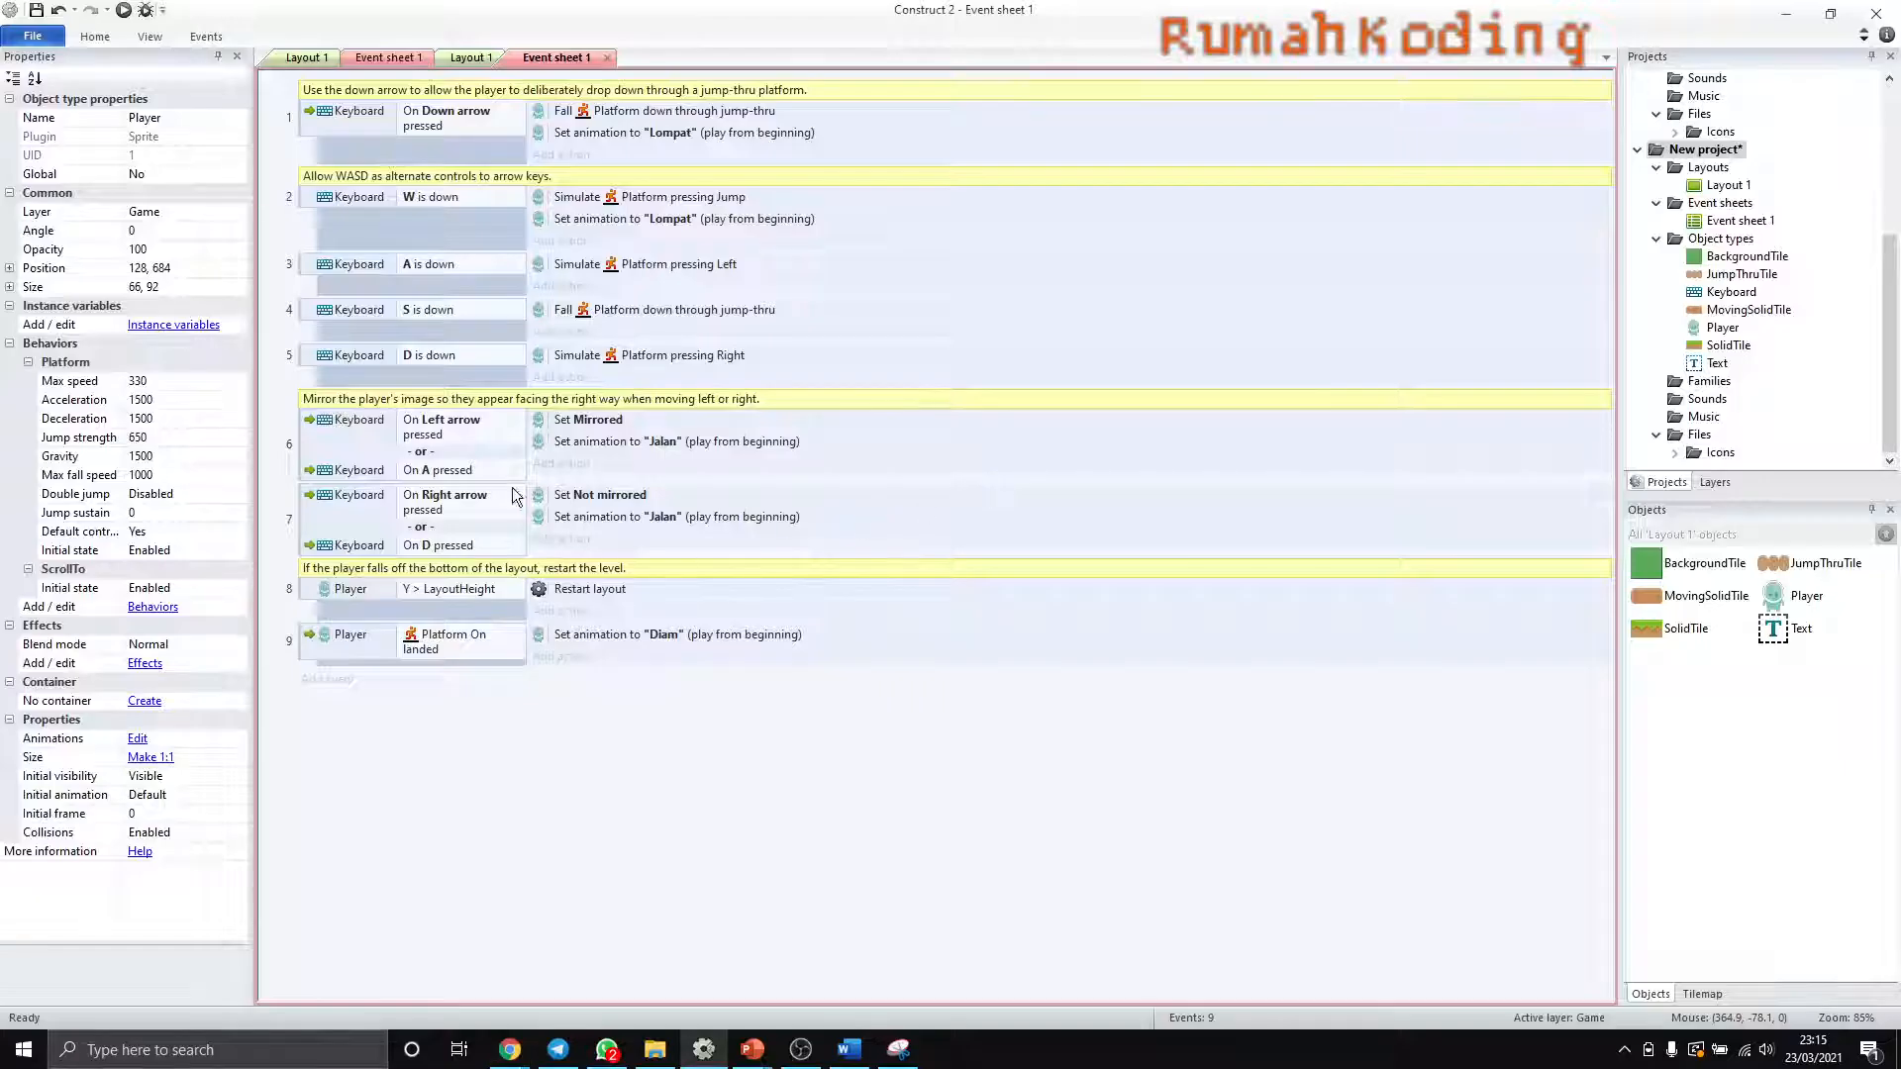
- Open the Player's images from Layout 1, compare the Jalan and Lompat collision polygons, and display the image points of Lompat frame 0
left_click(463, 59)
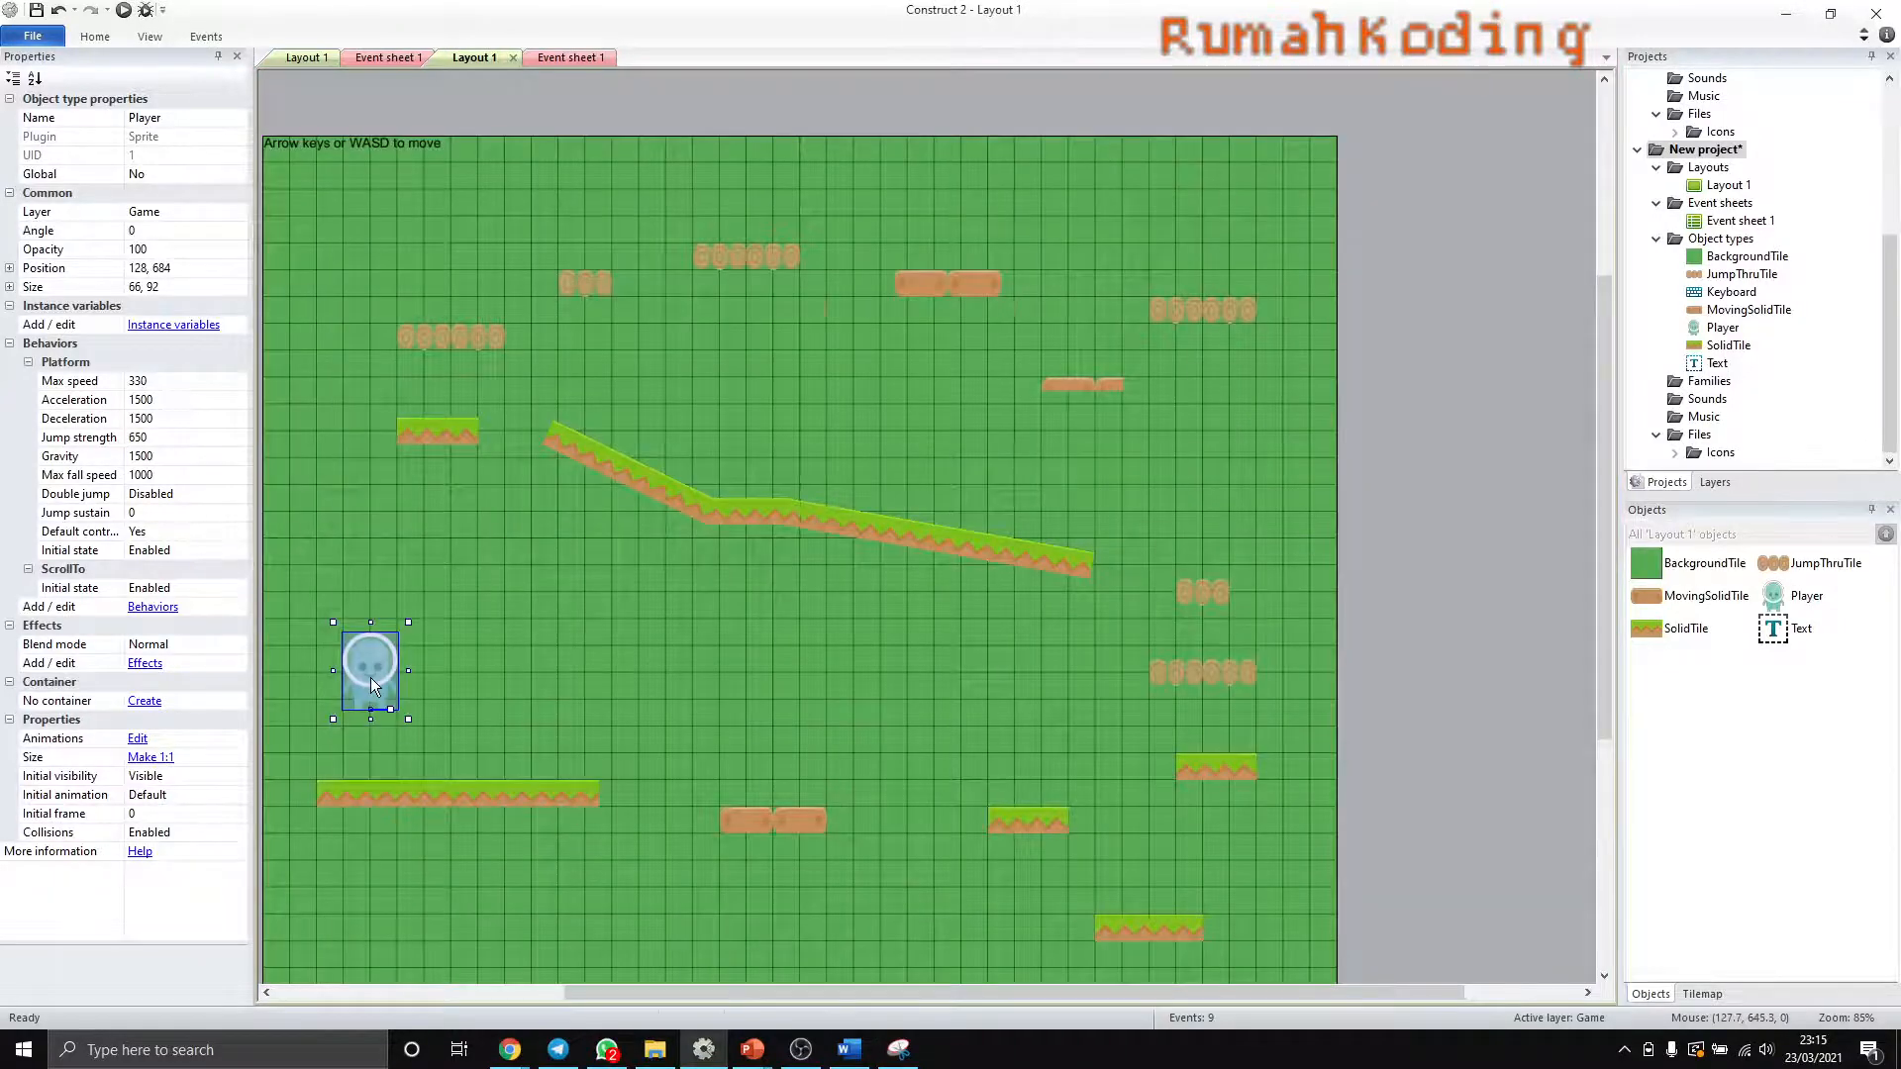
double_click(370, 678)
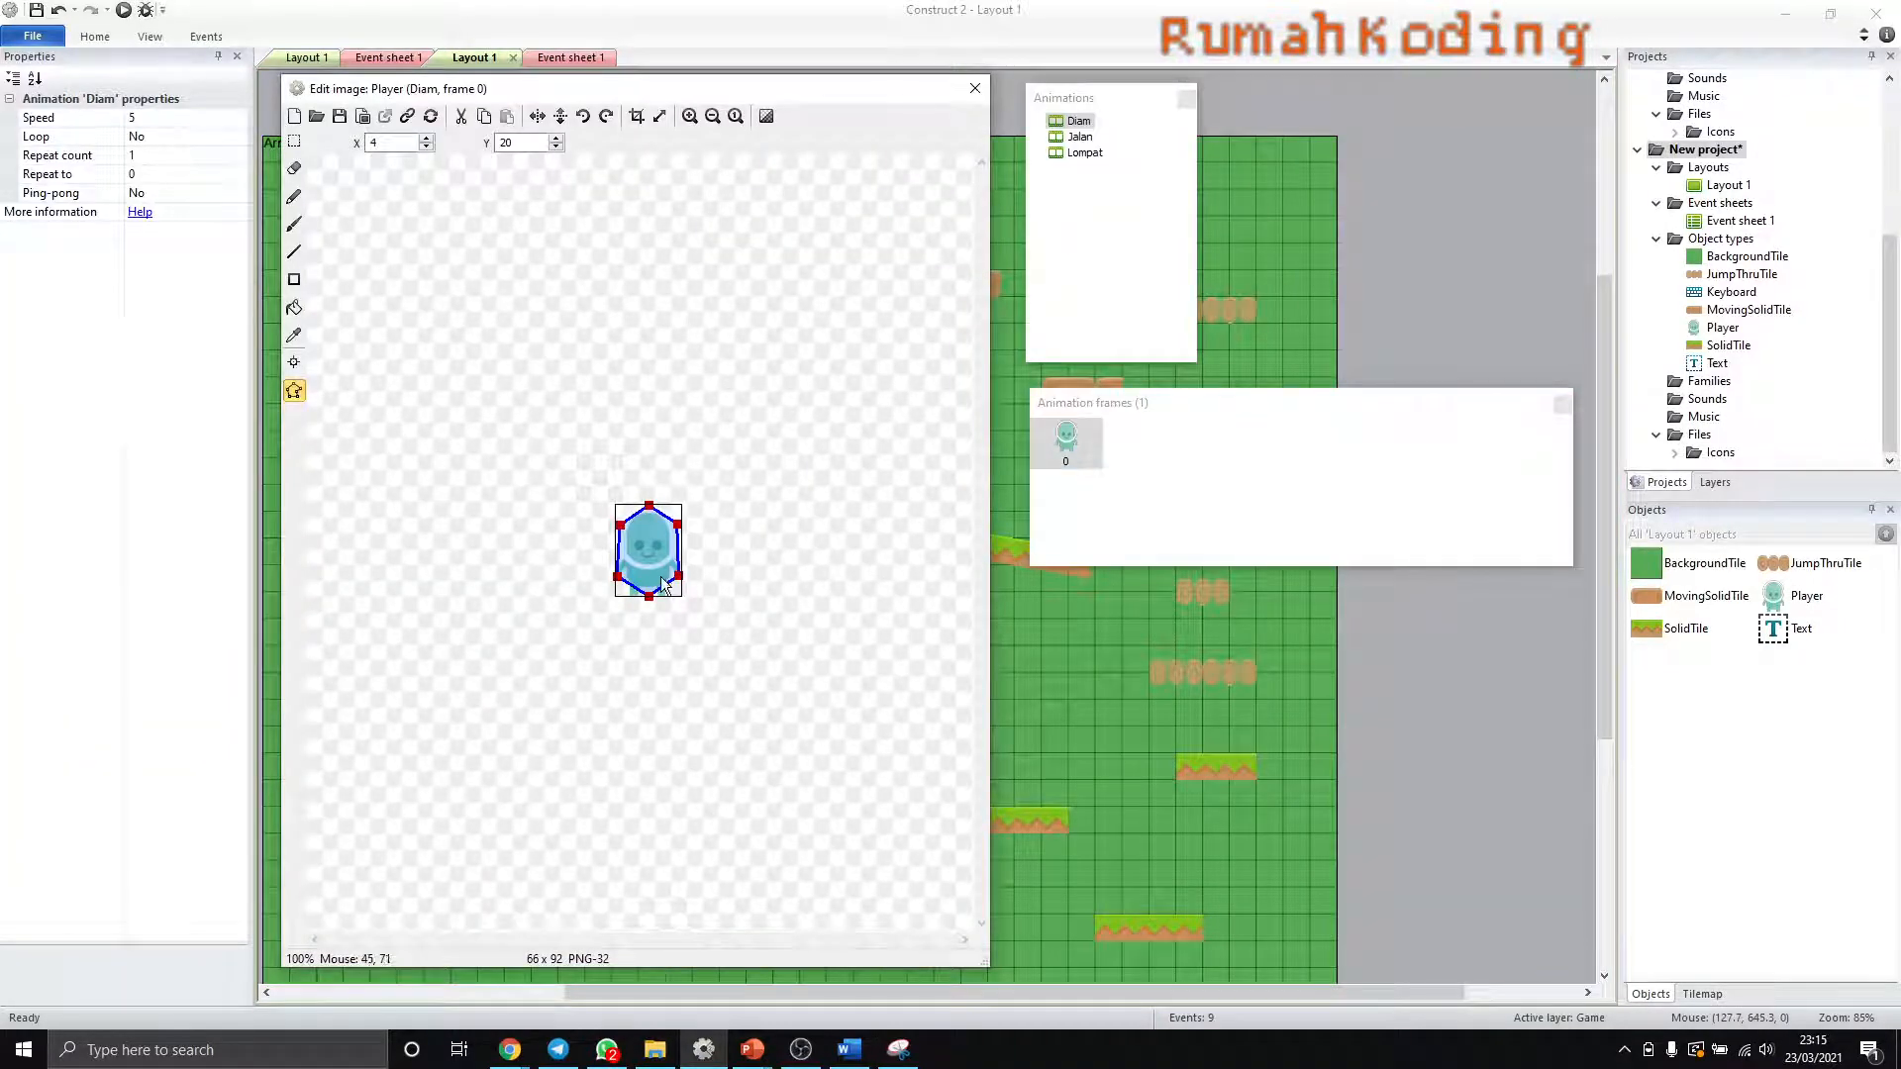
left_click(1081, 138)
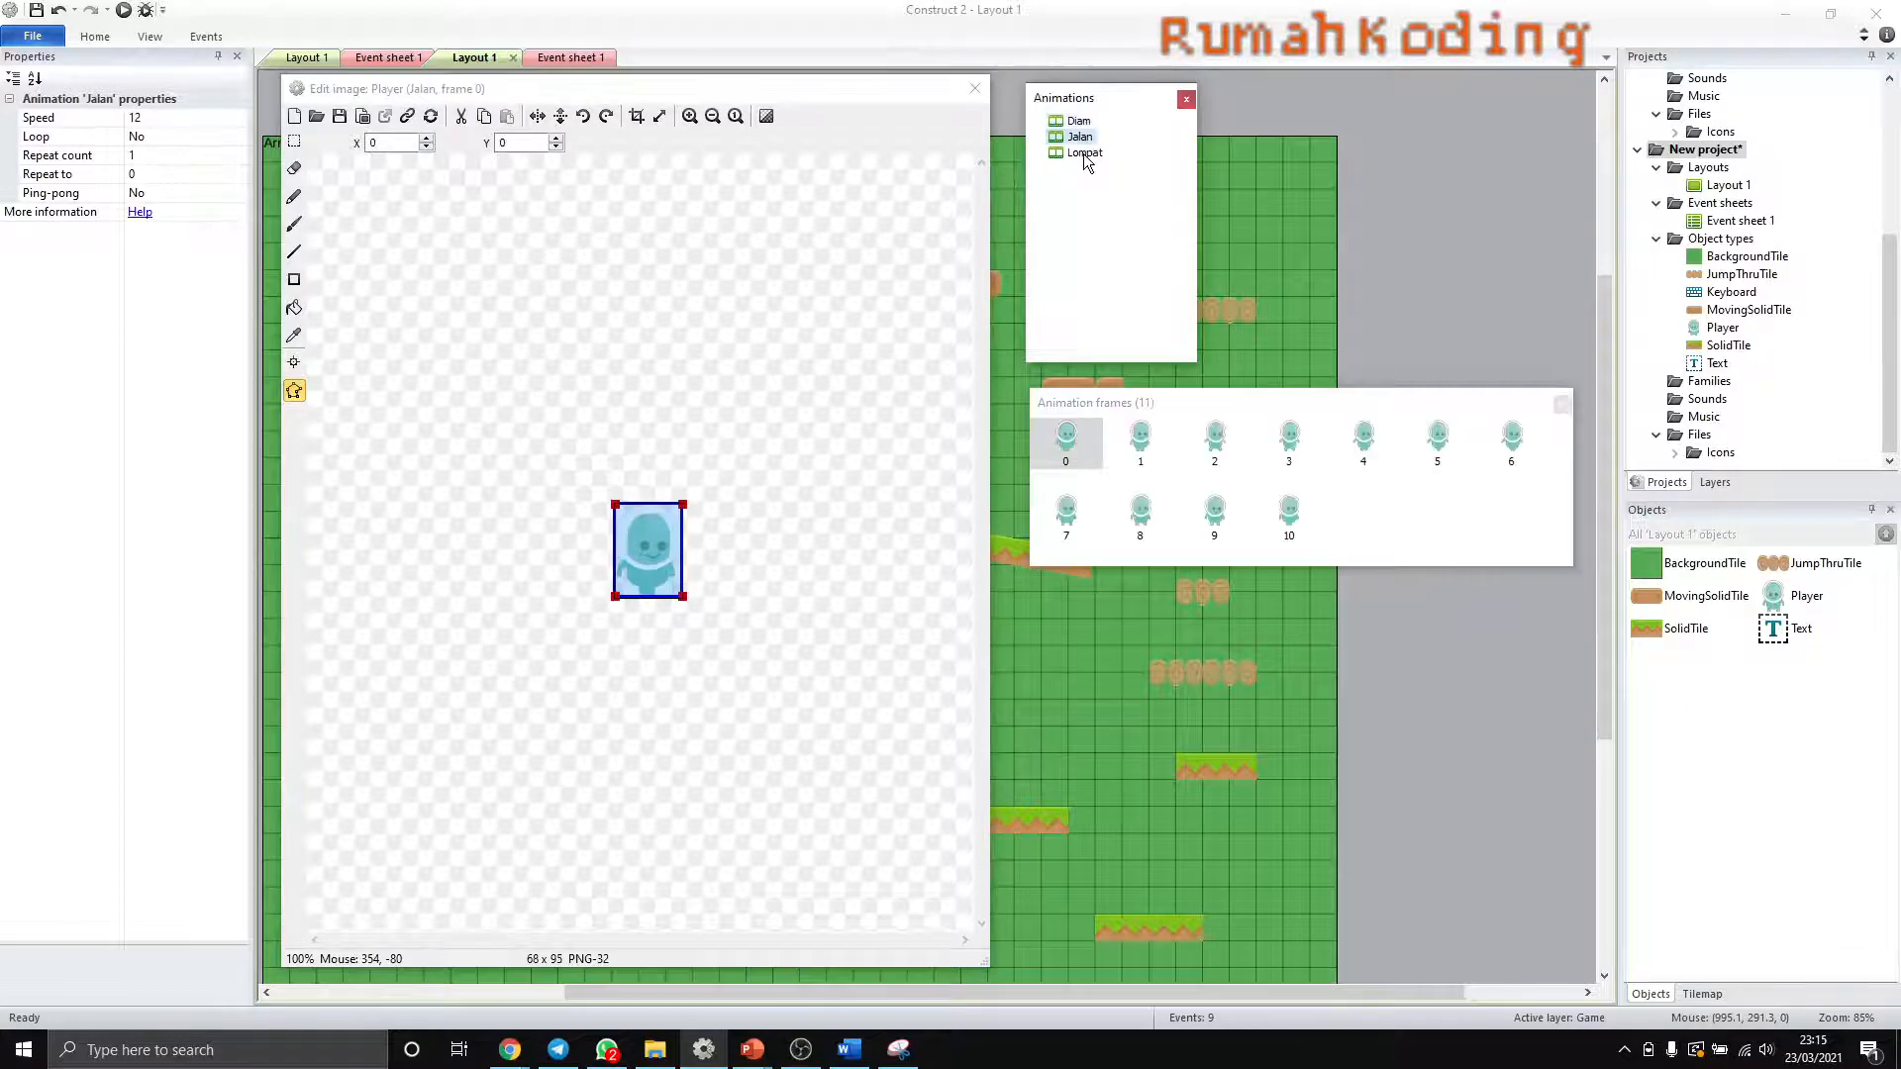
left_click(1085, 154)
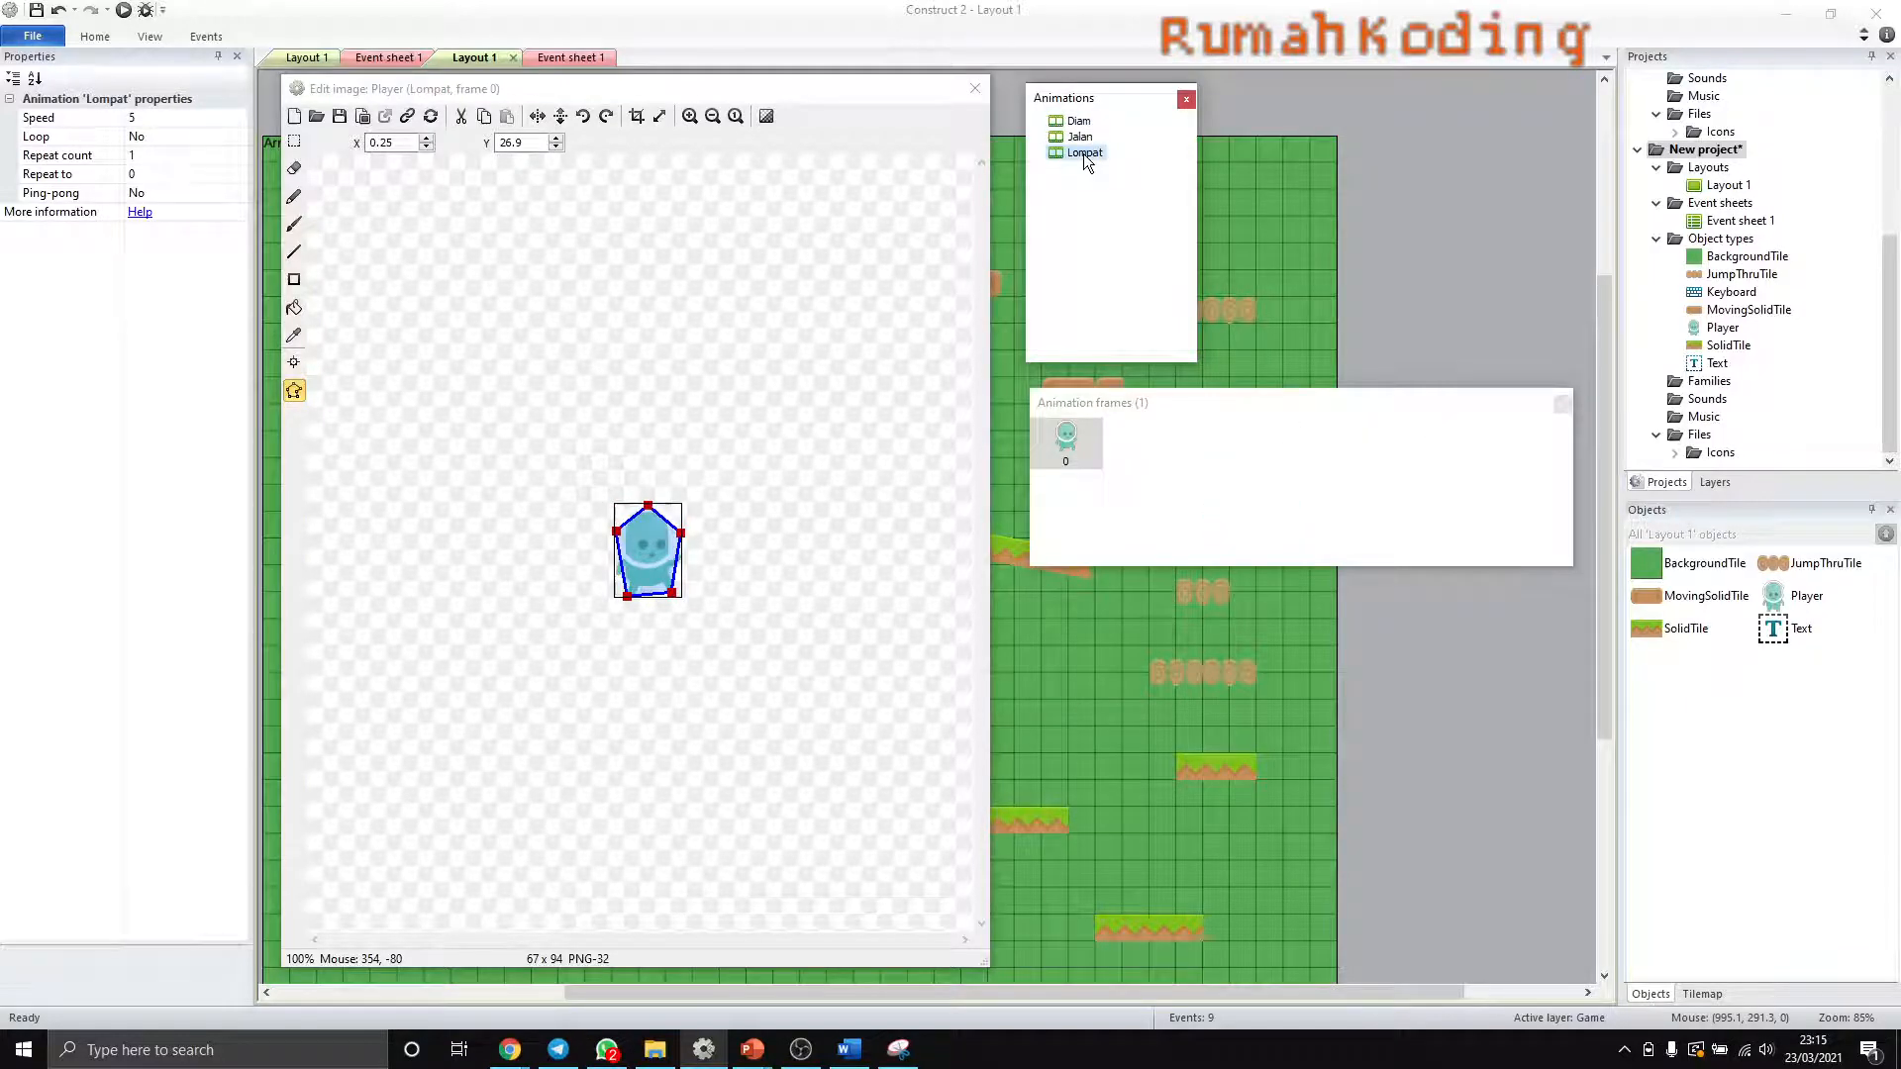
left_click(1080, 137)
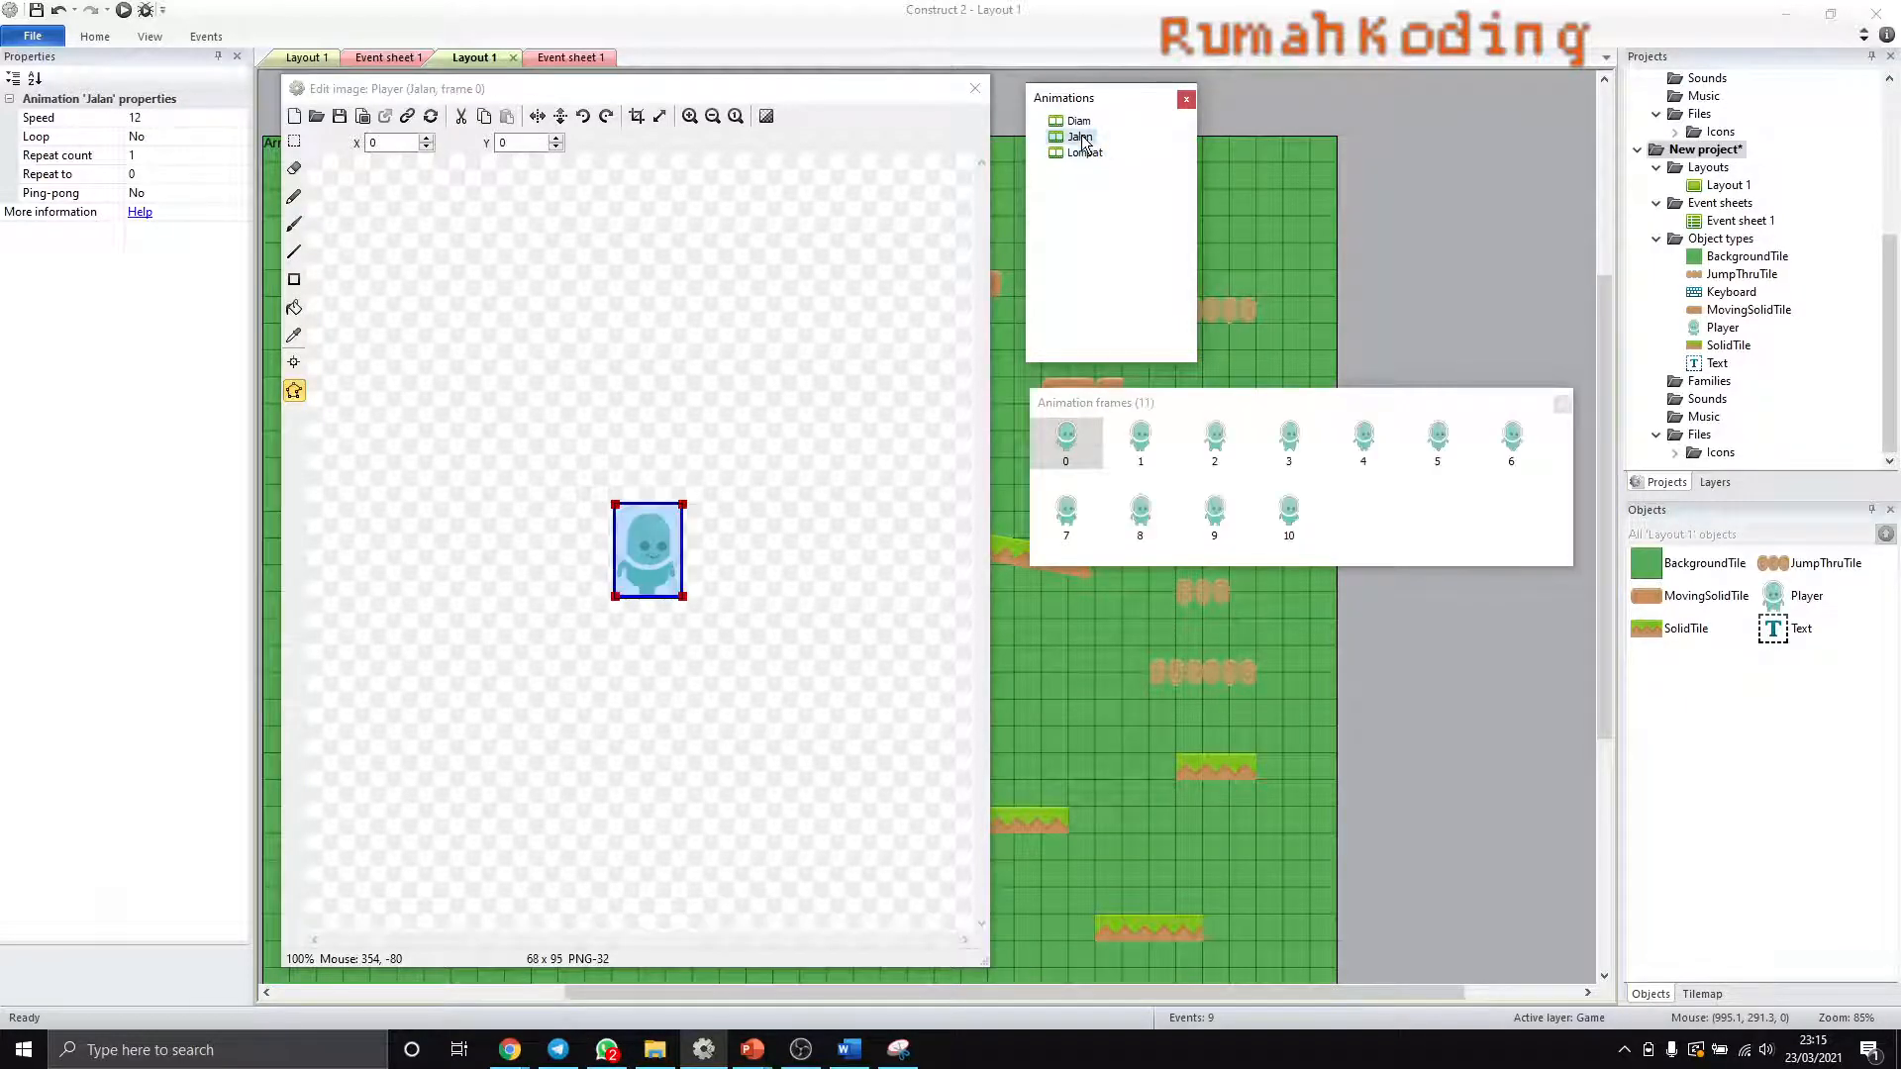
left_click(1085, 154)
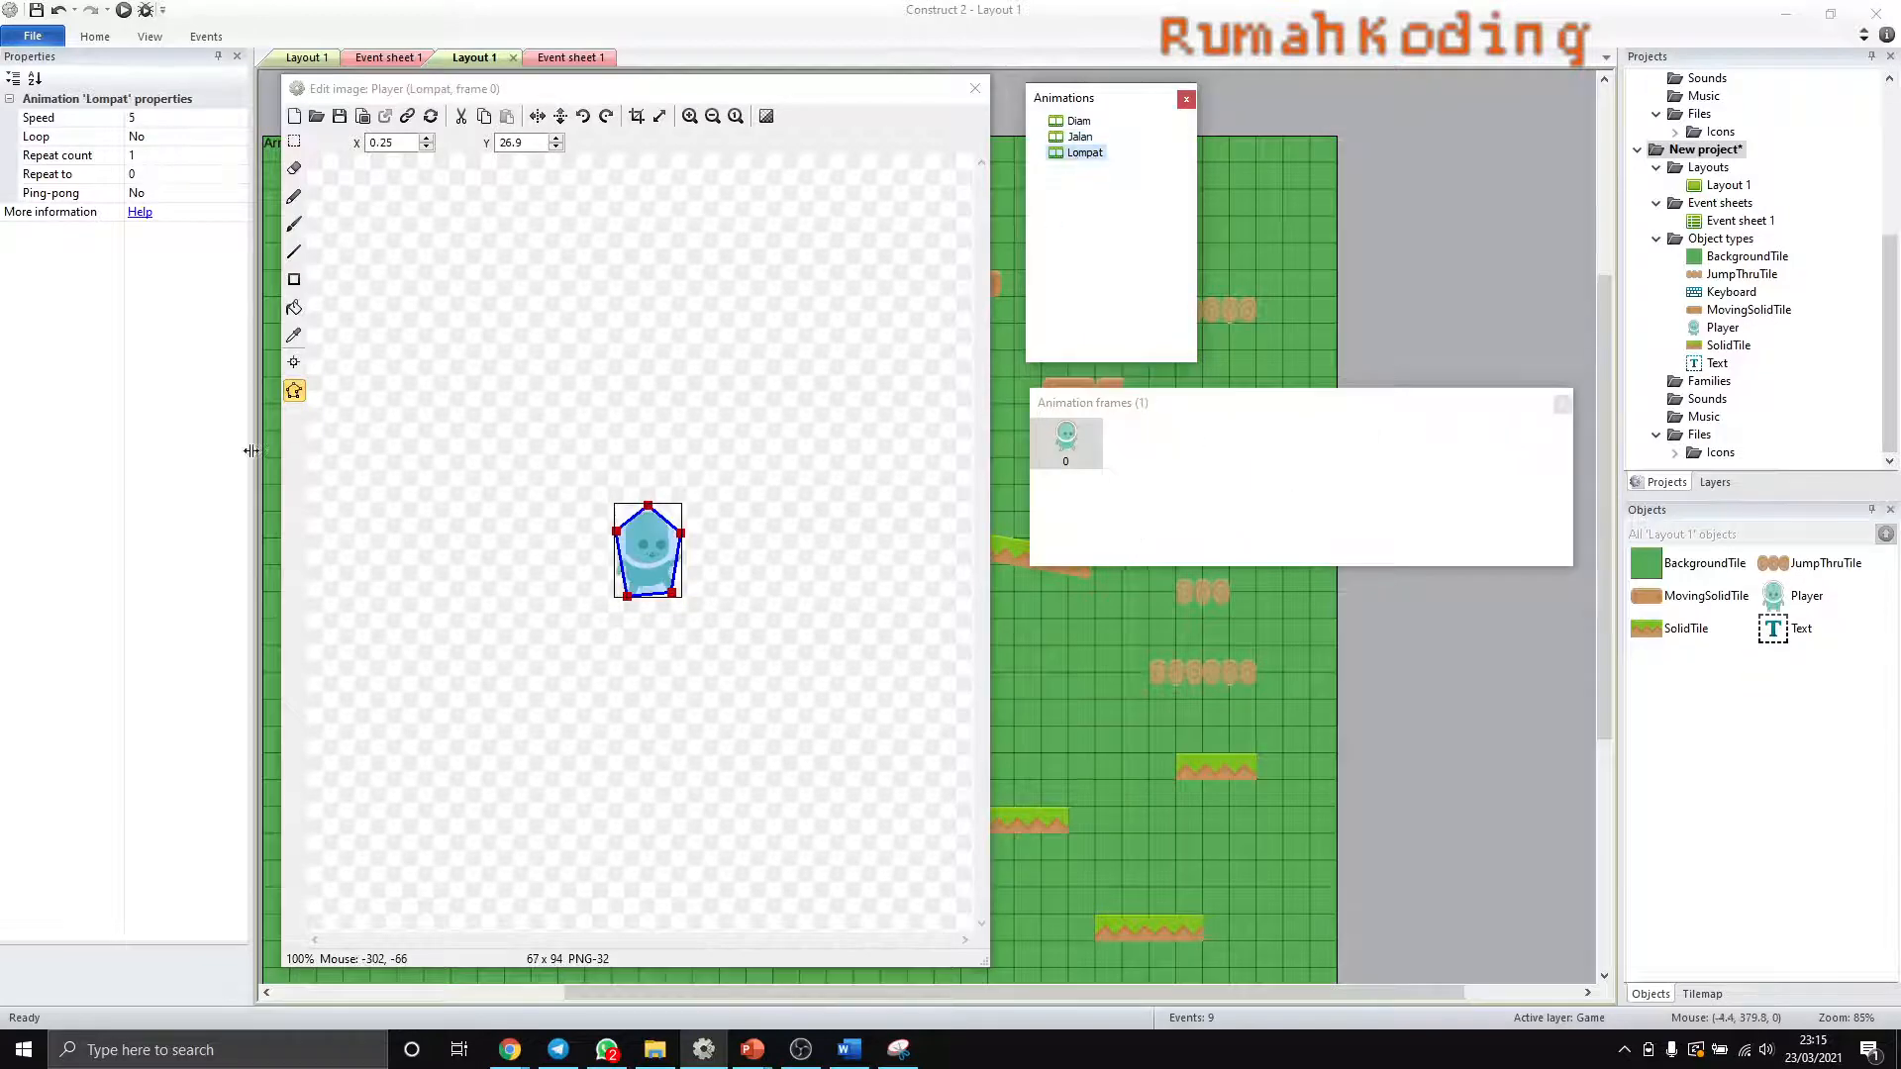
left_click(294, 365)
left_click(294, 366)
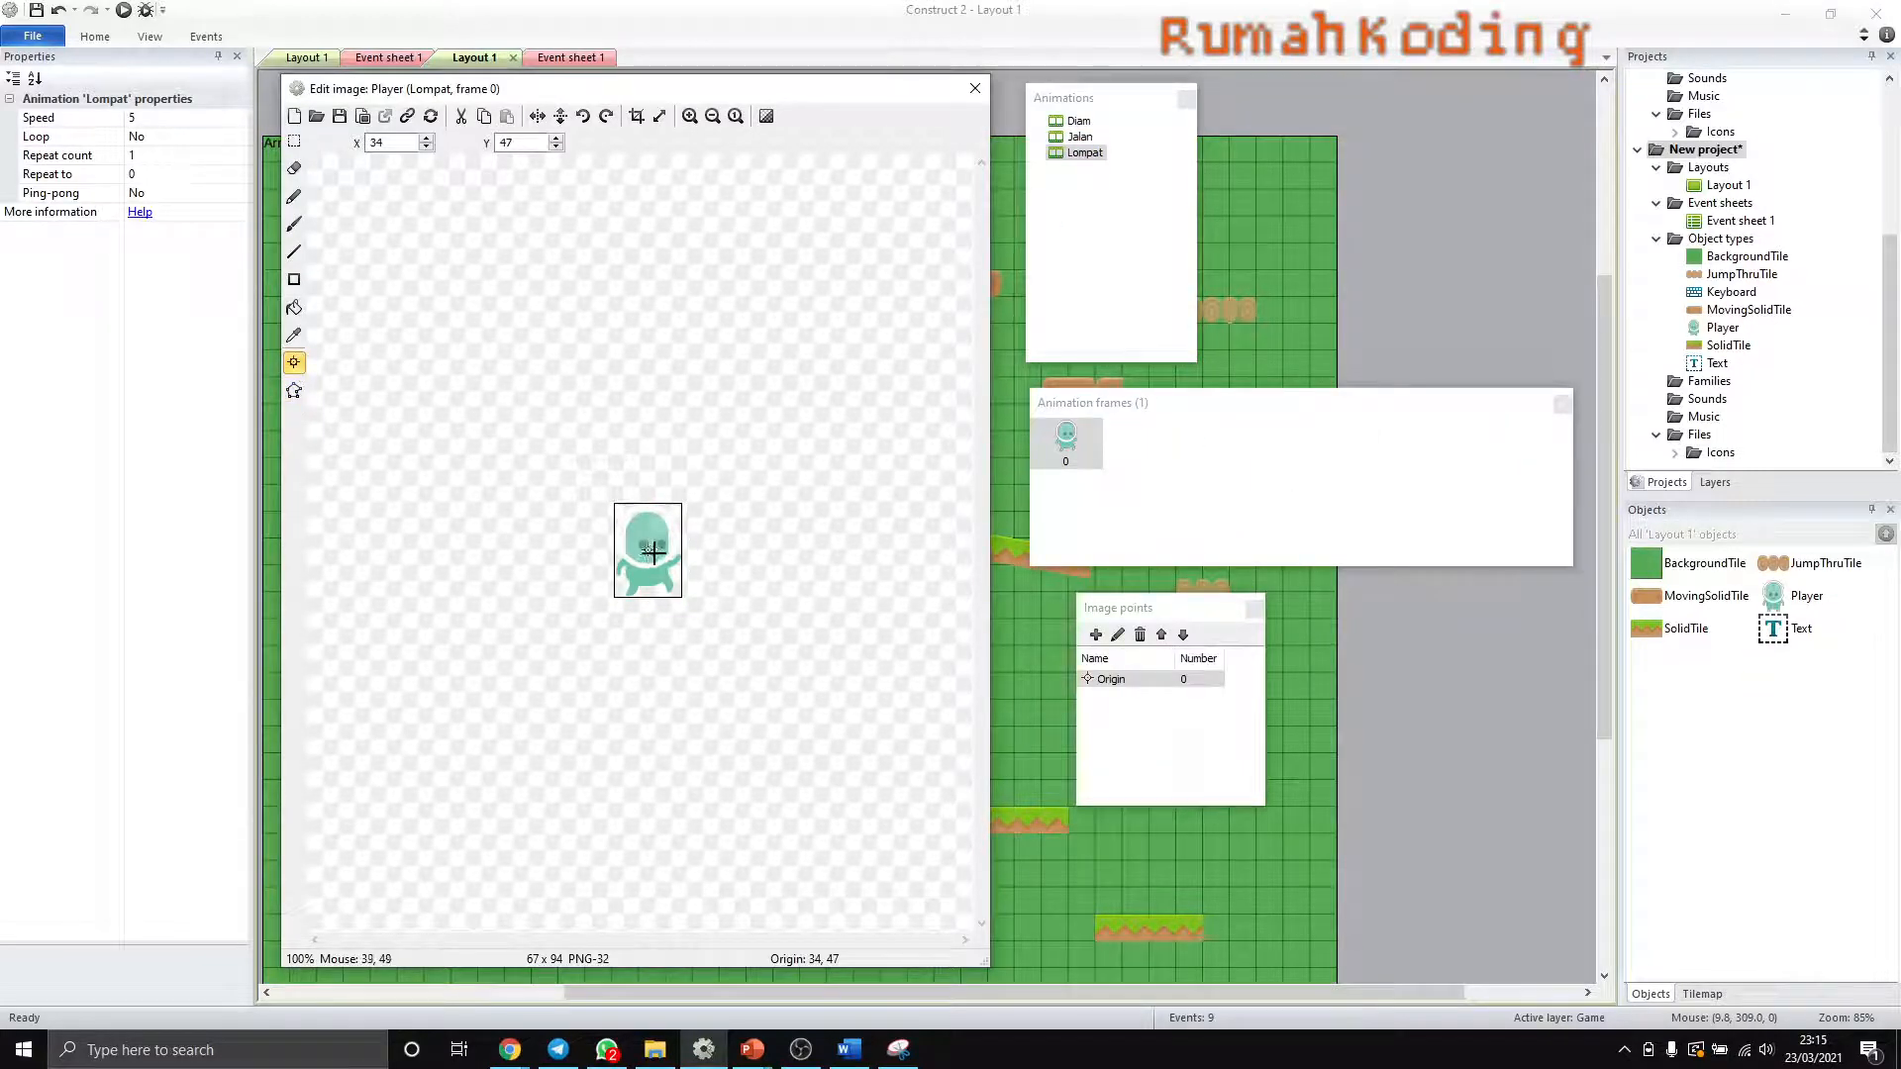
- Set the origin Y of the Player's Lompat frame 0 to 94 and close the image editor
scroll(654, 552, "up", 3, "ctrl")
left_click(1081, 153)
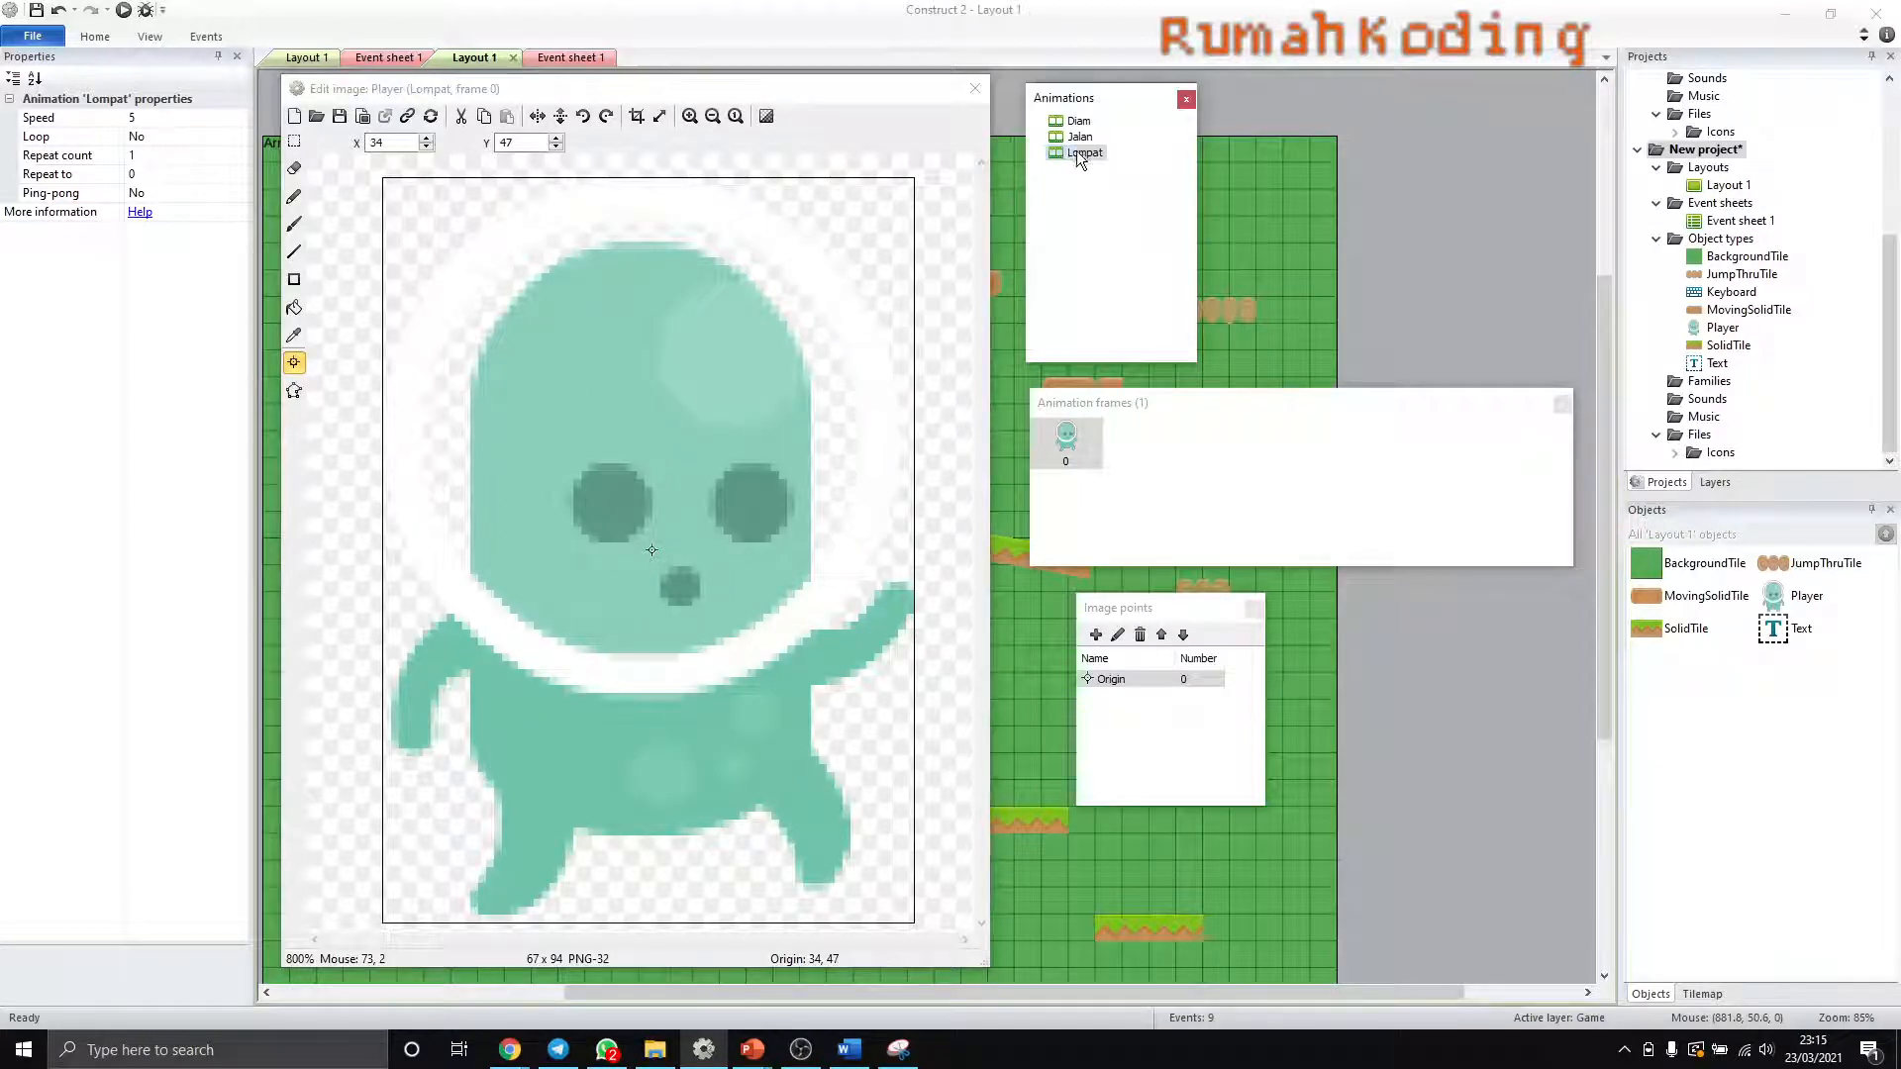
double_click(531, 145)
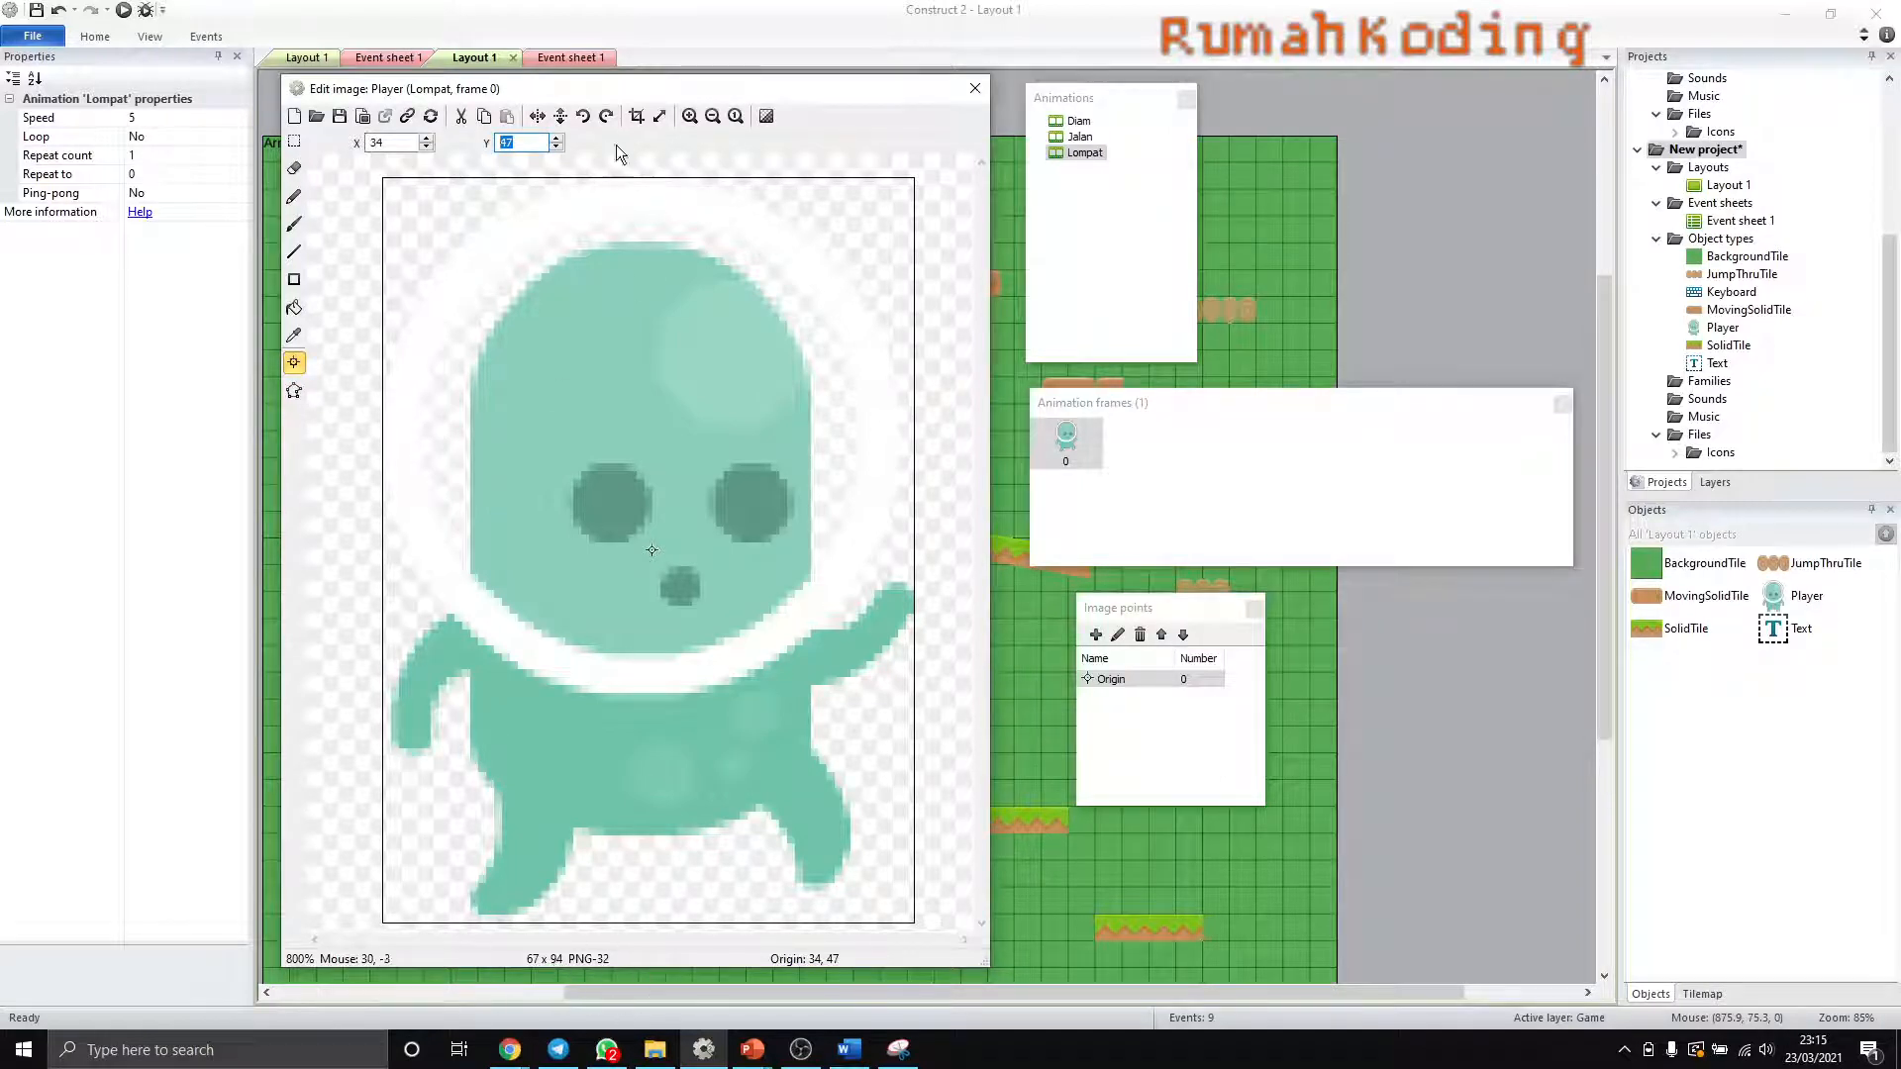
type("94")
left_click(973, 90)
- Preview the game to test the Player jumping and landing on the first platform, and switch back to Construct 2
left_click(123, 12)
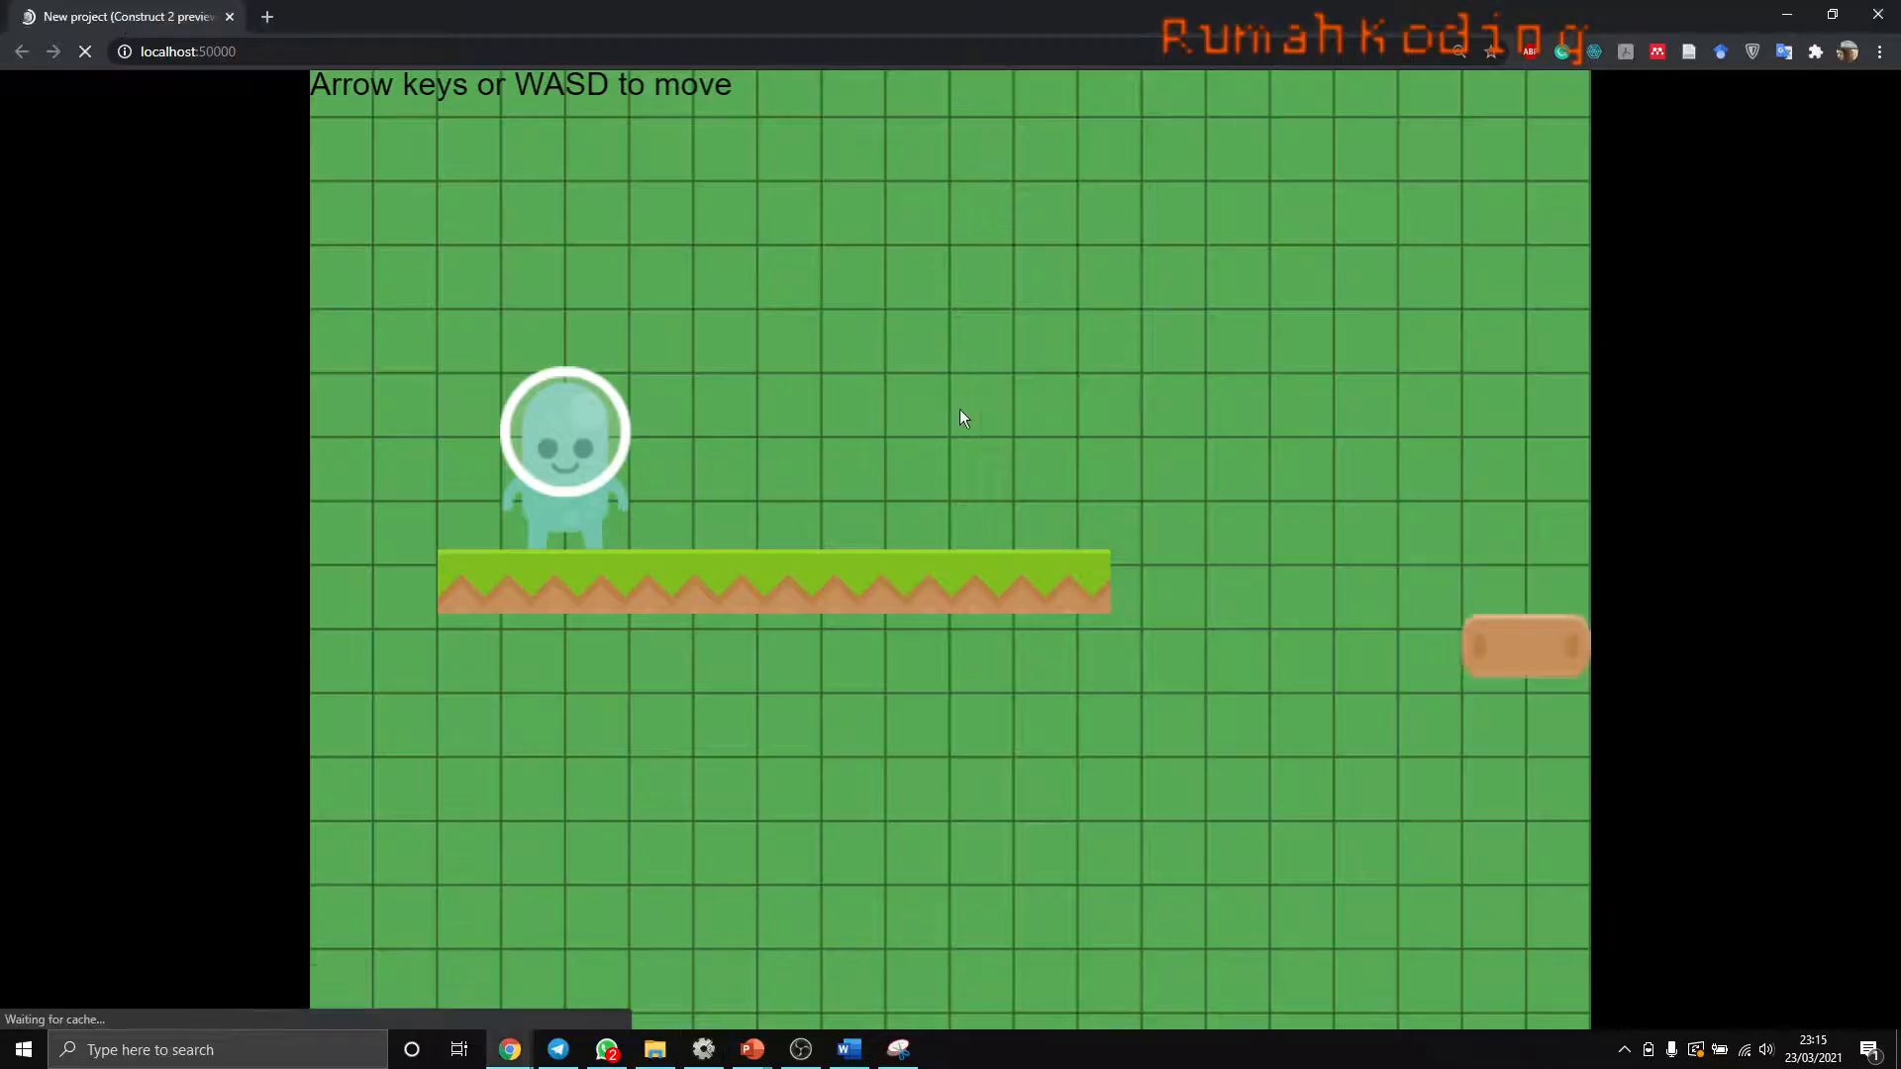
key("Up")
key("Up")
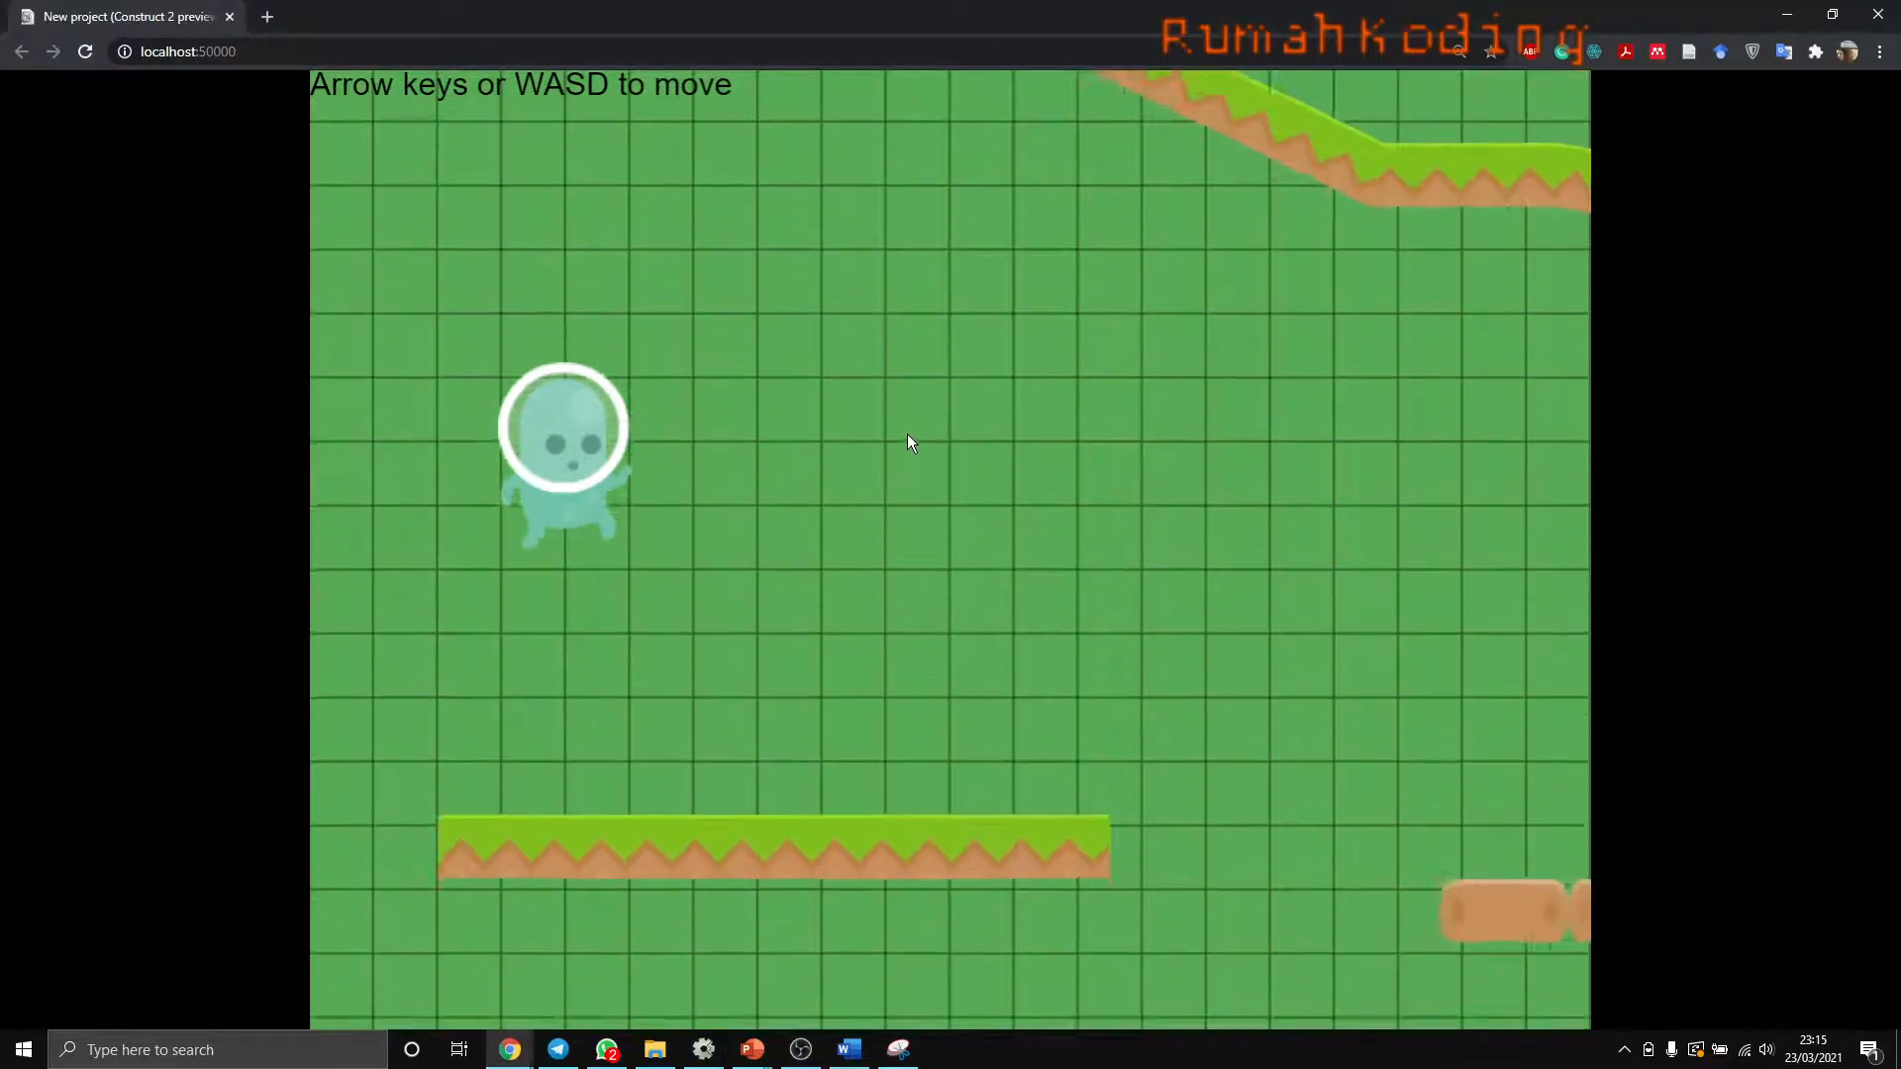
key("Up")
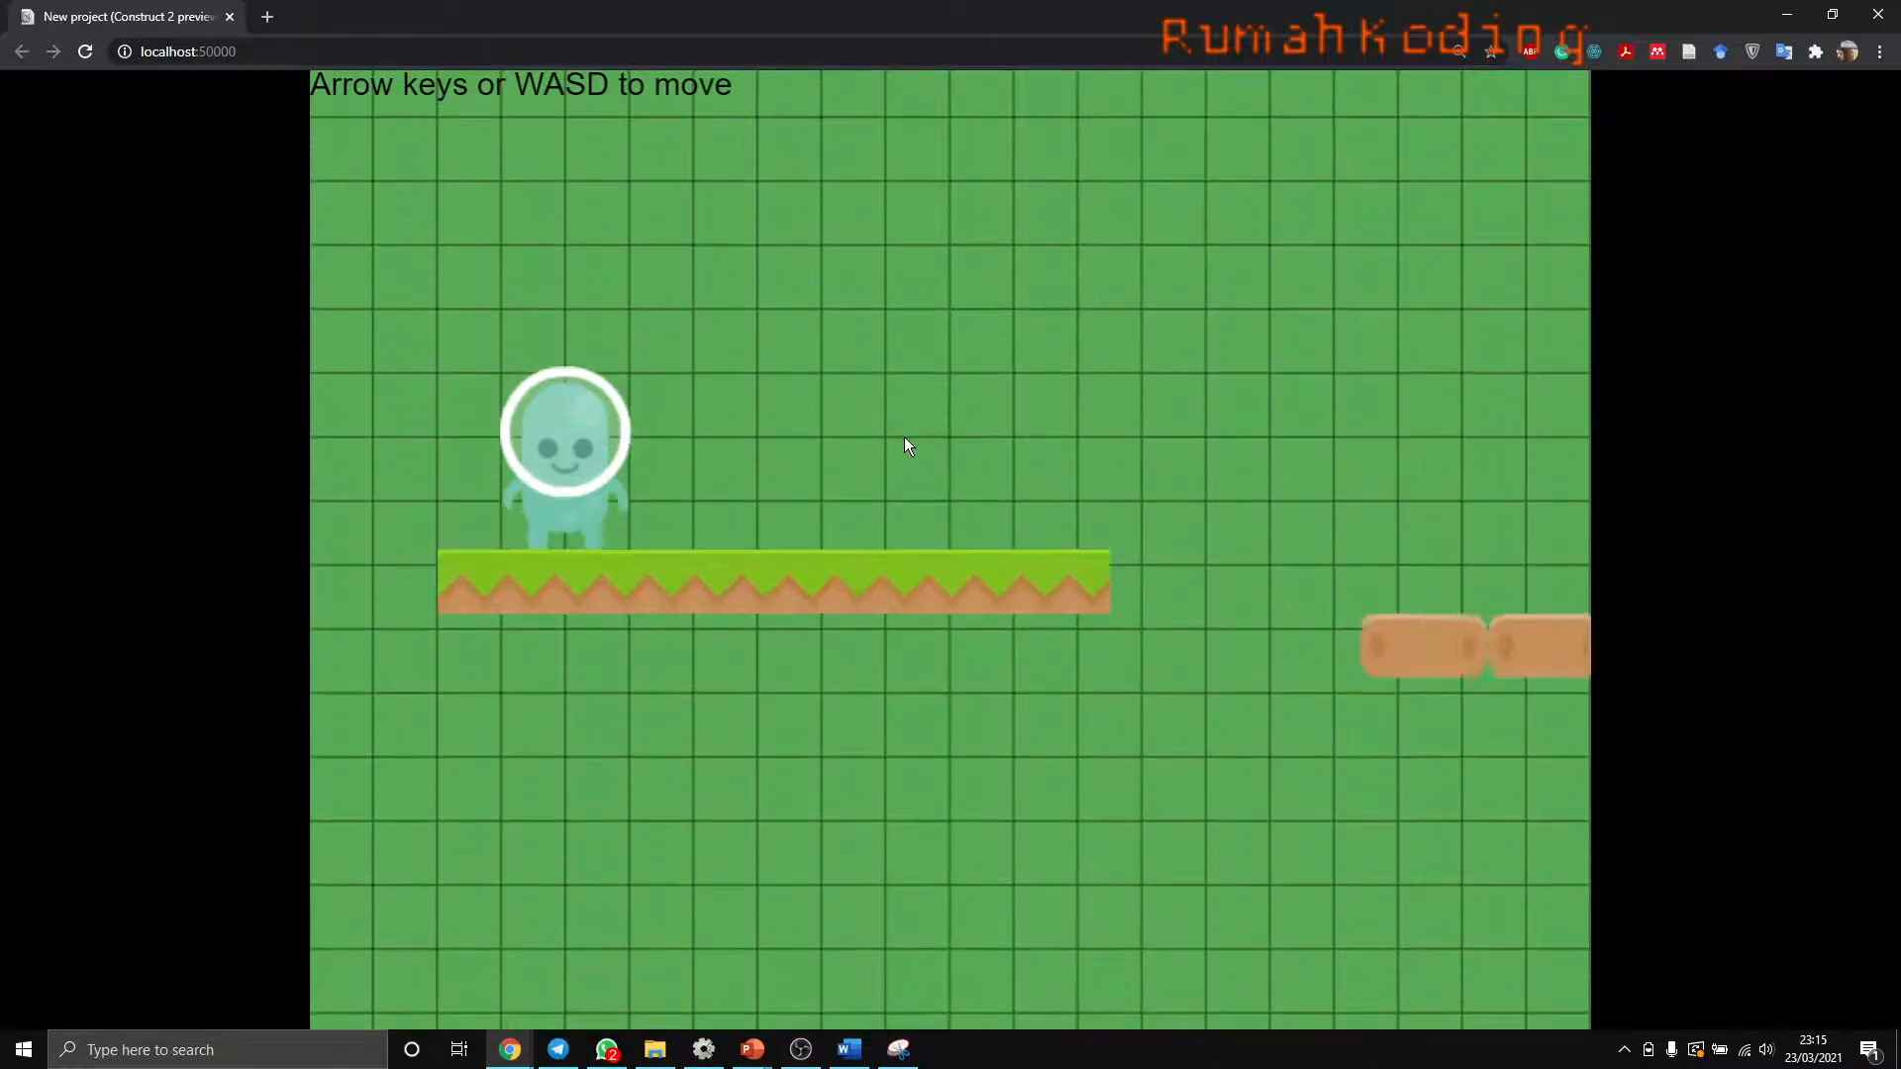
key("Right")
key("Up")
key("Left")
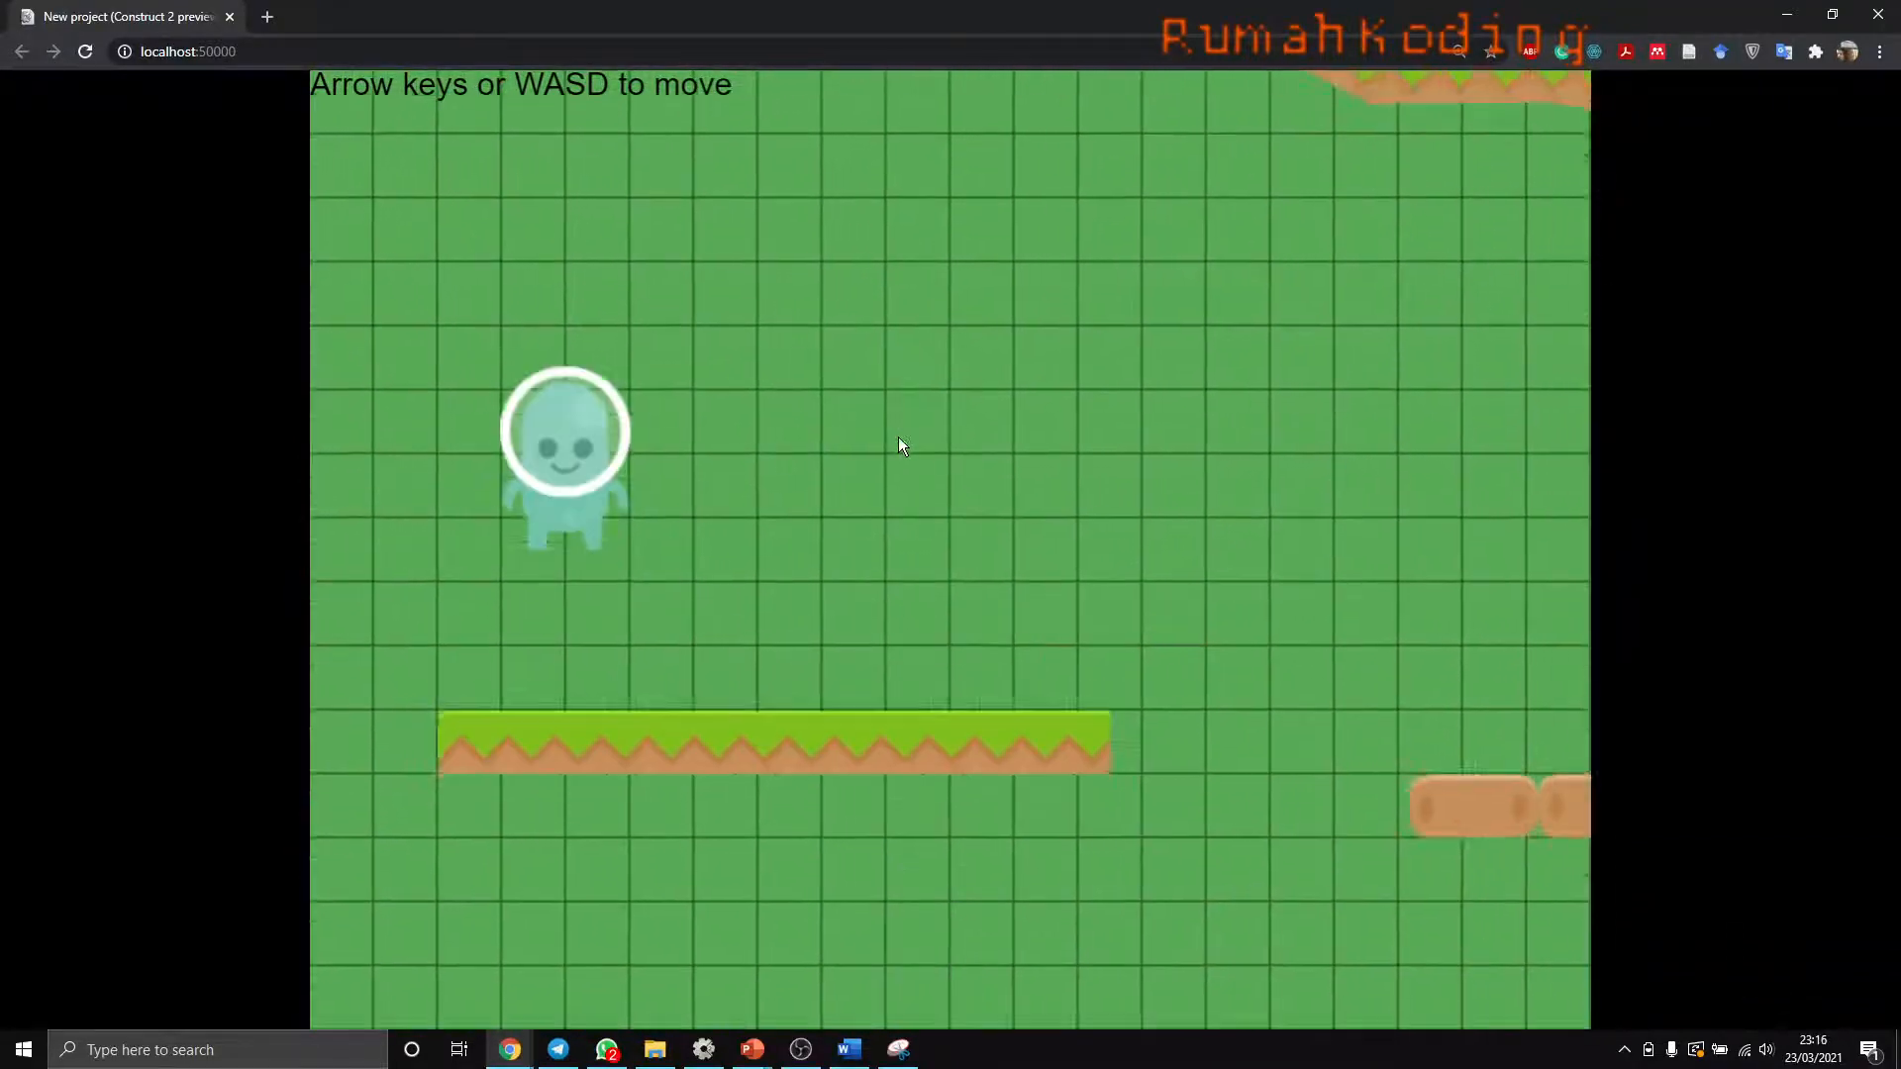
key("Right")
key("Left")
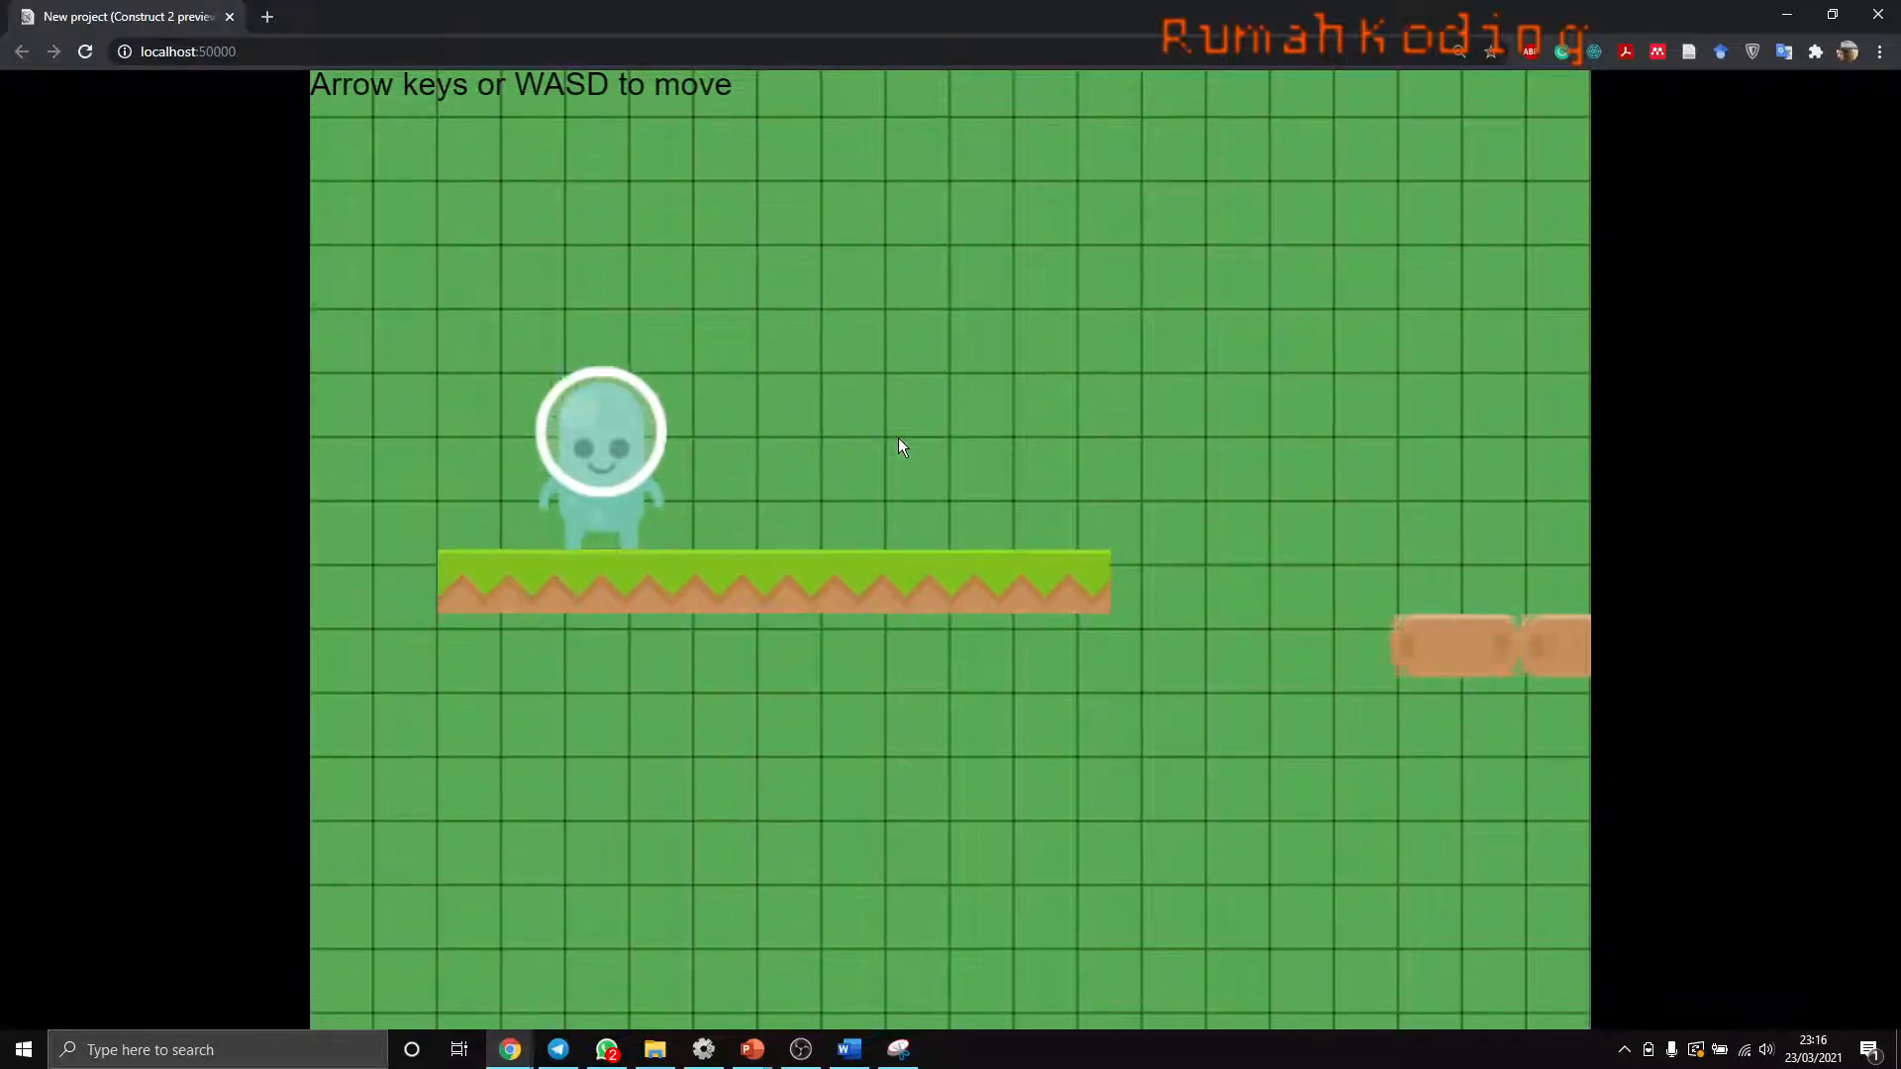
key("alt+Tab")
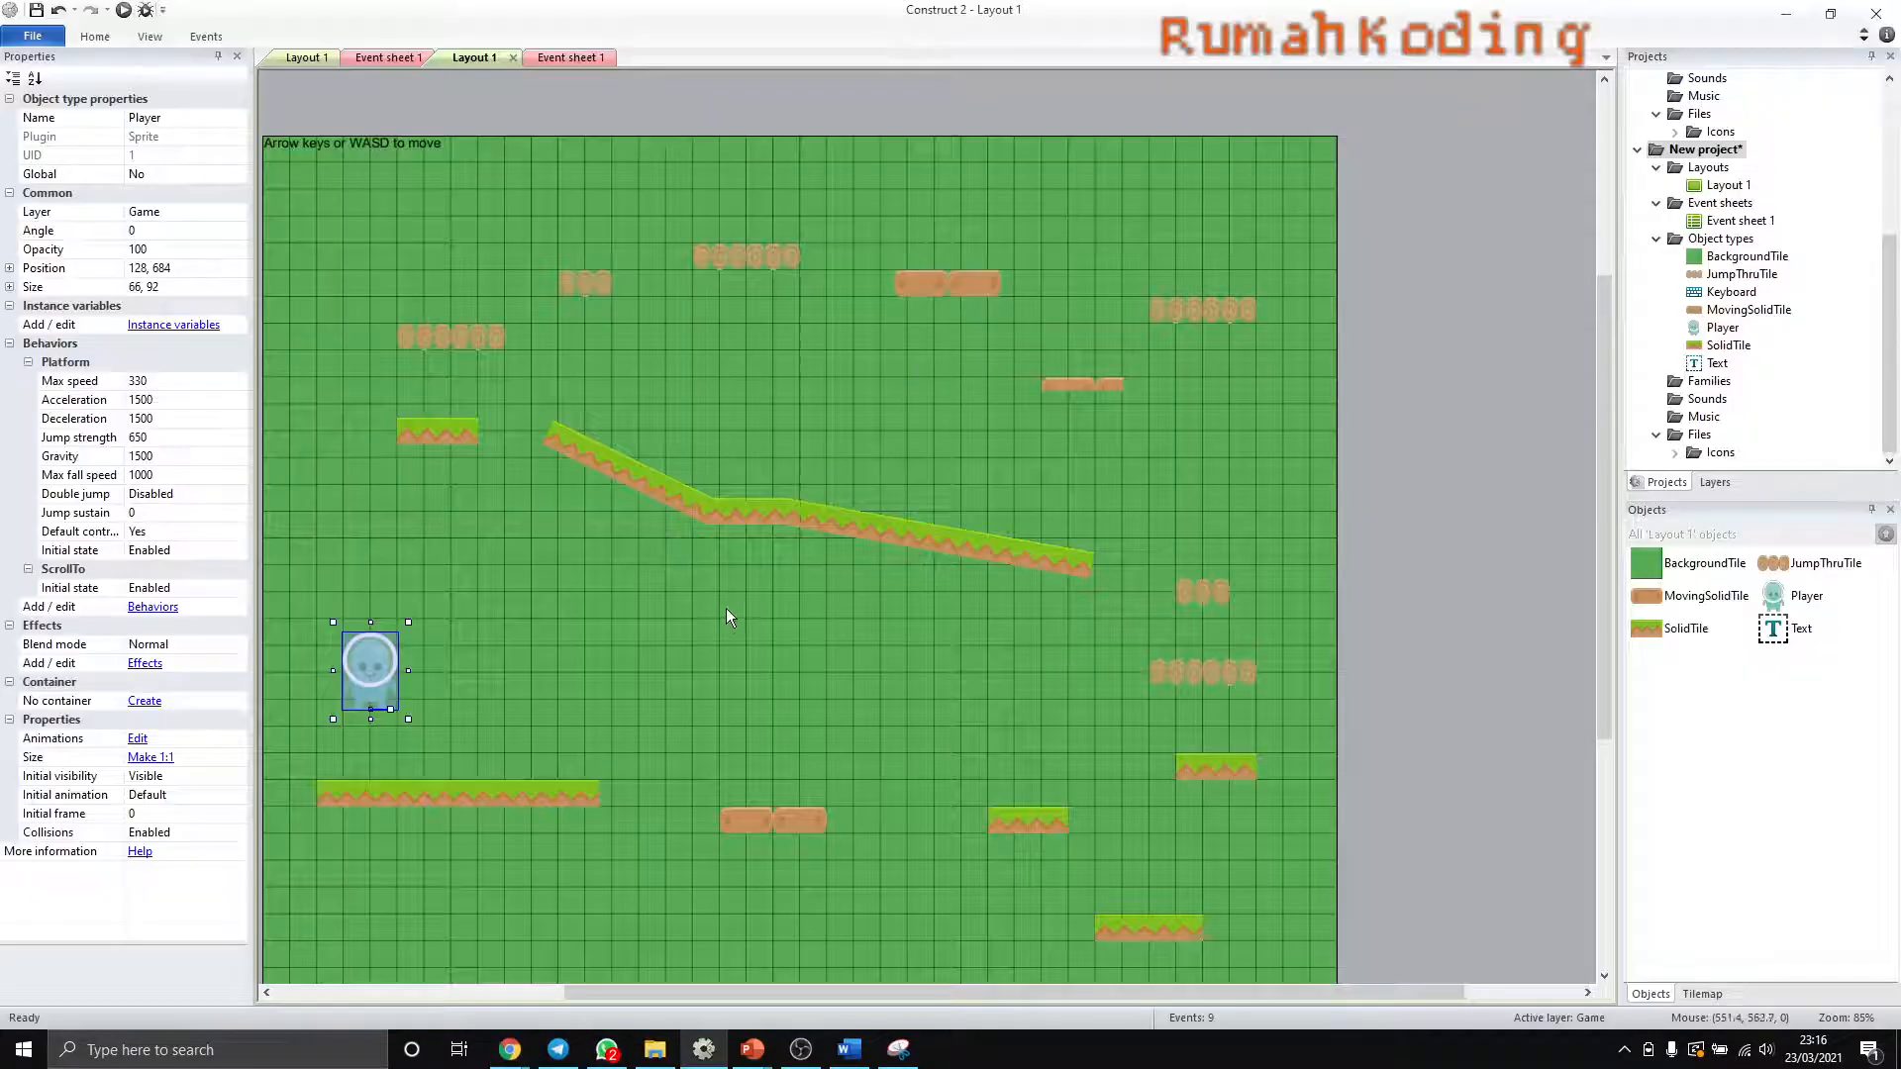
- Switch to the browser preview, test walking and jumping in both directions again, and return to Construct 2
key("alt+Tab")
key("Right")
key("Up")
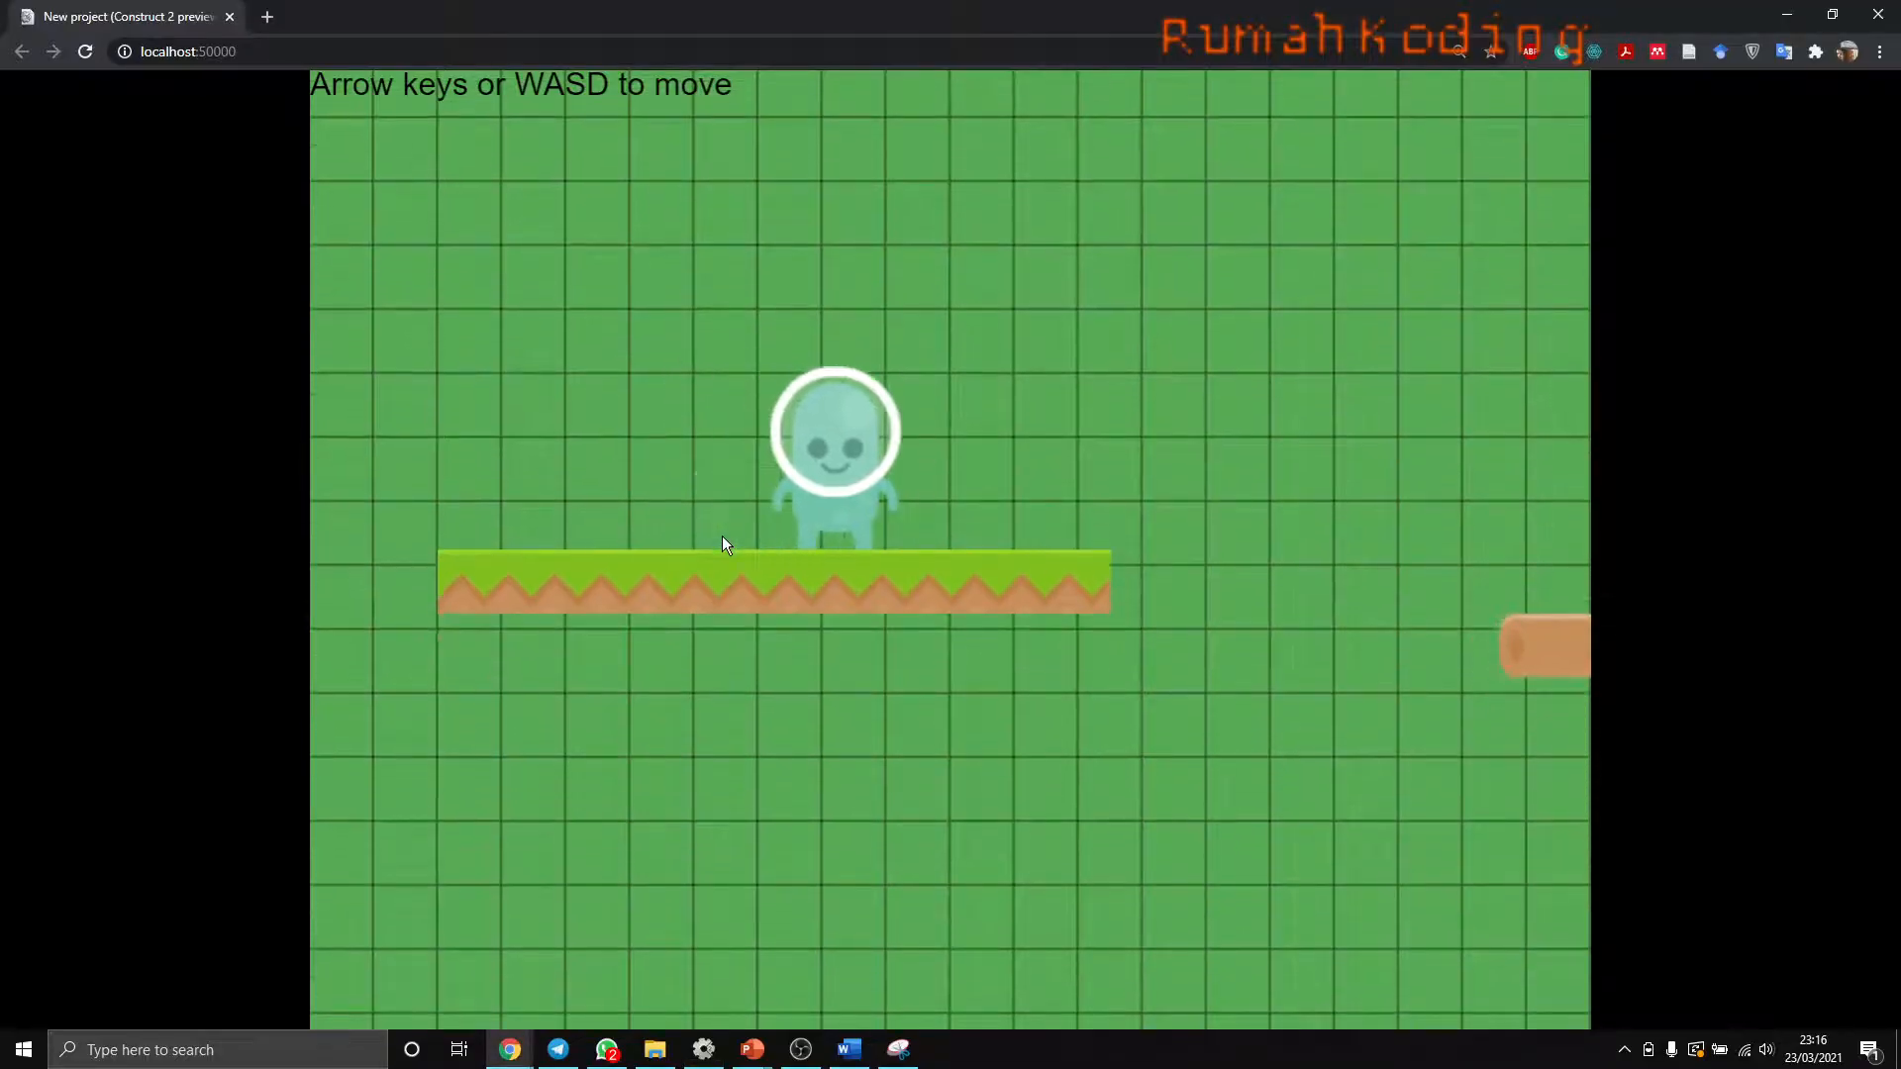
key("Left")
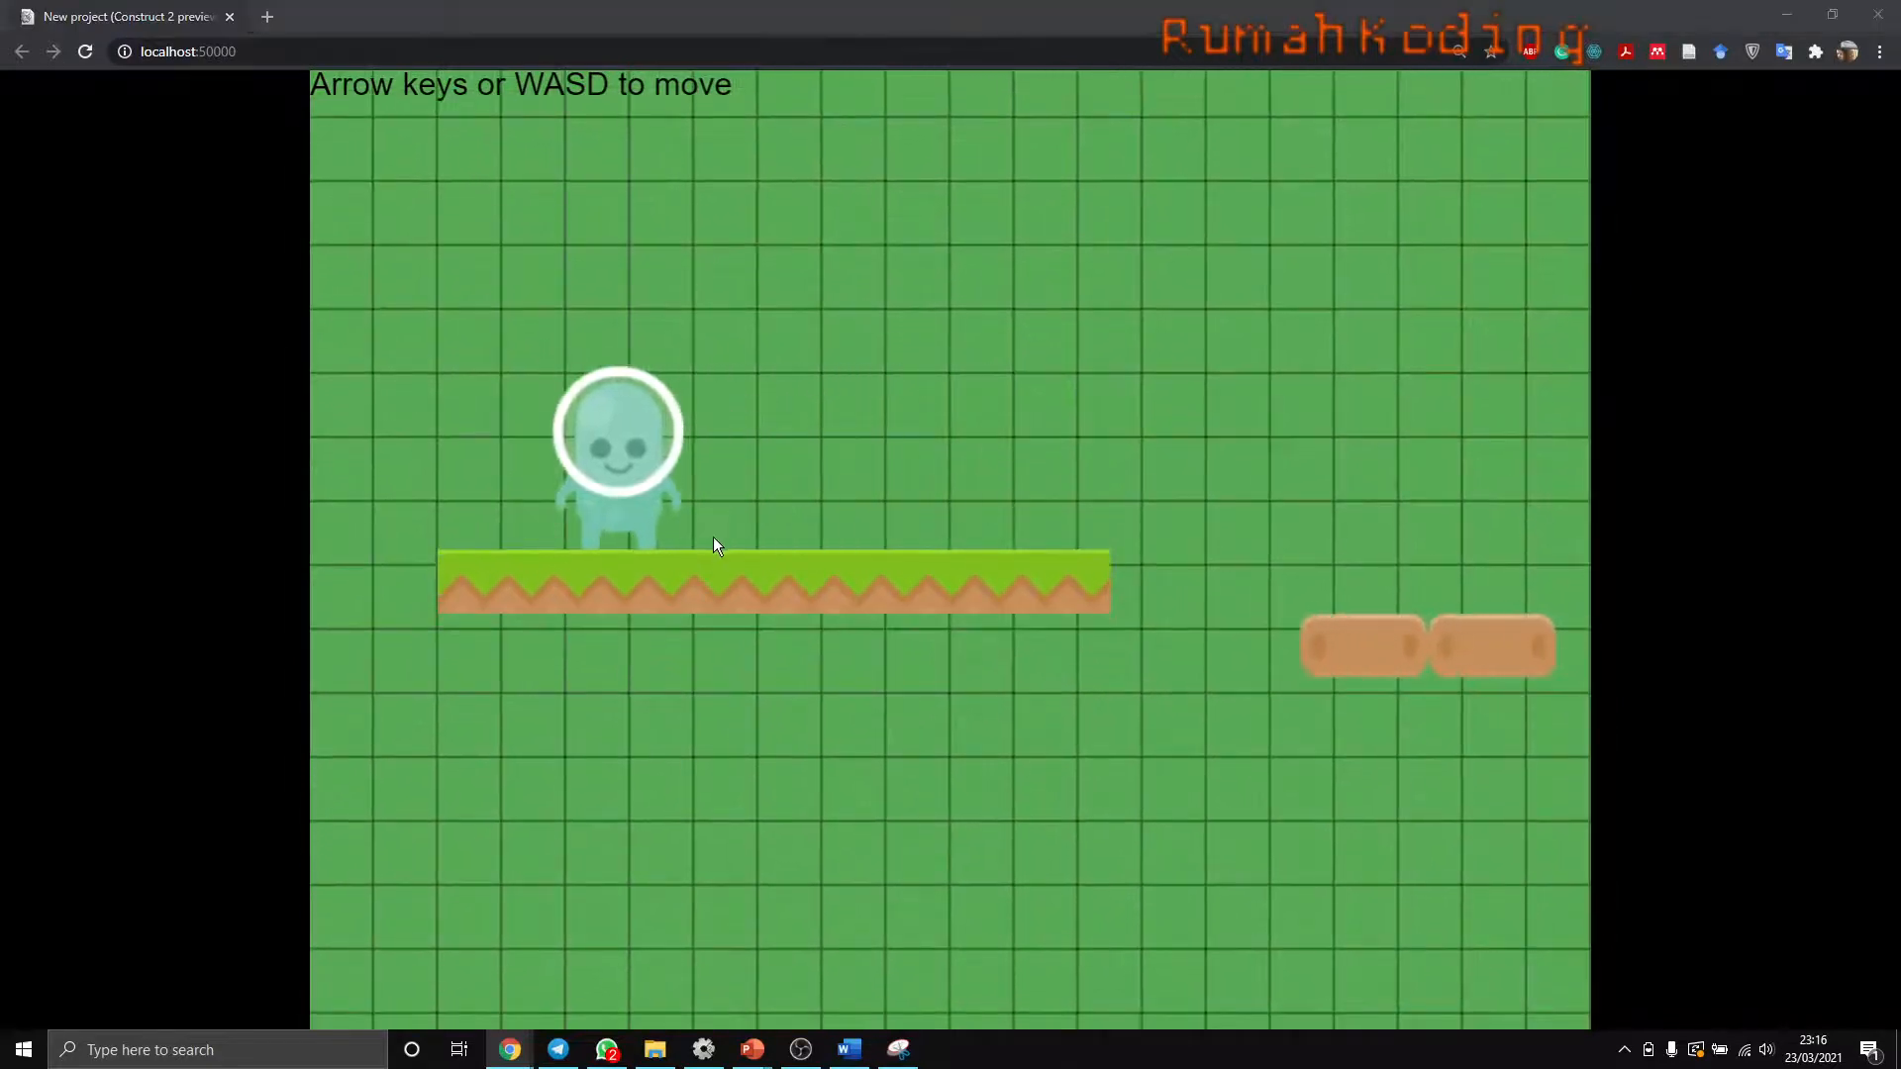
key("alt+Tab")
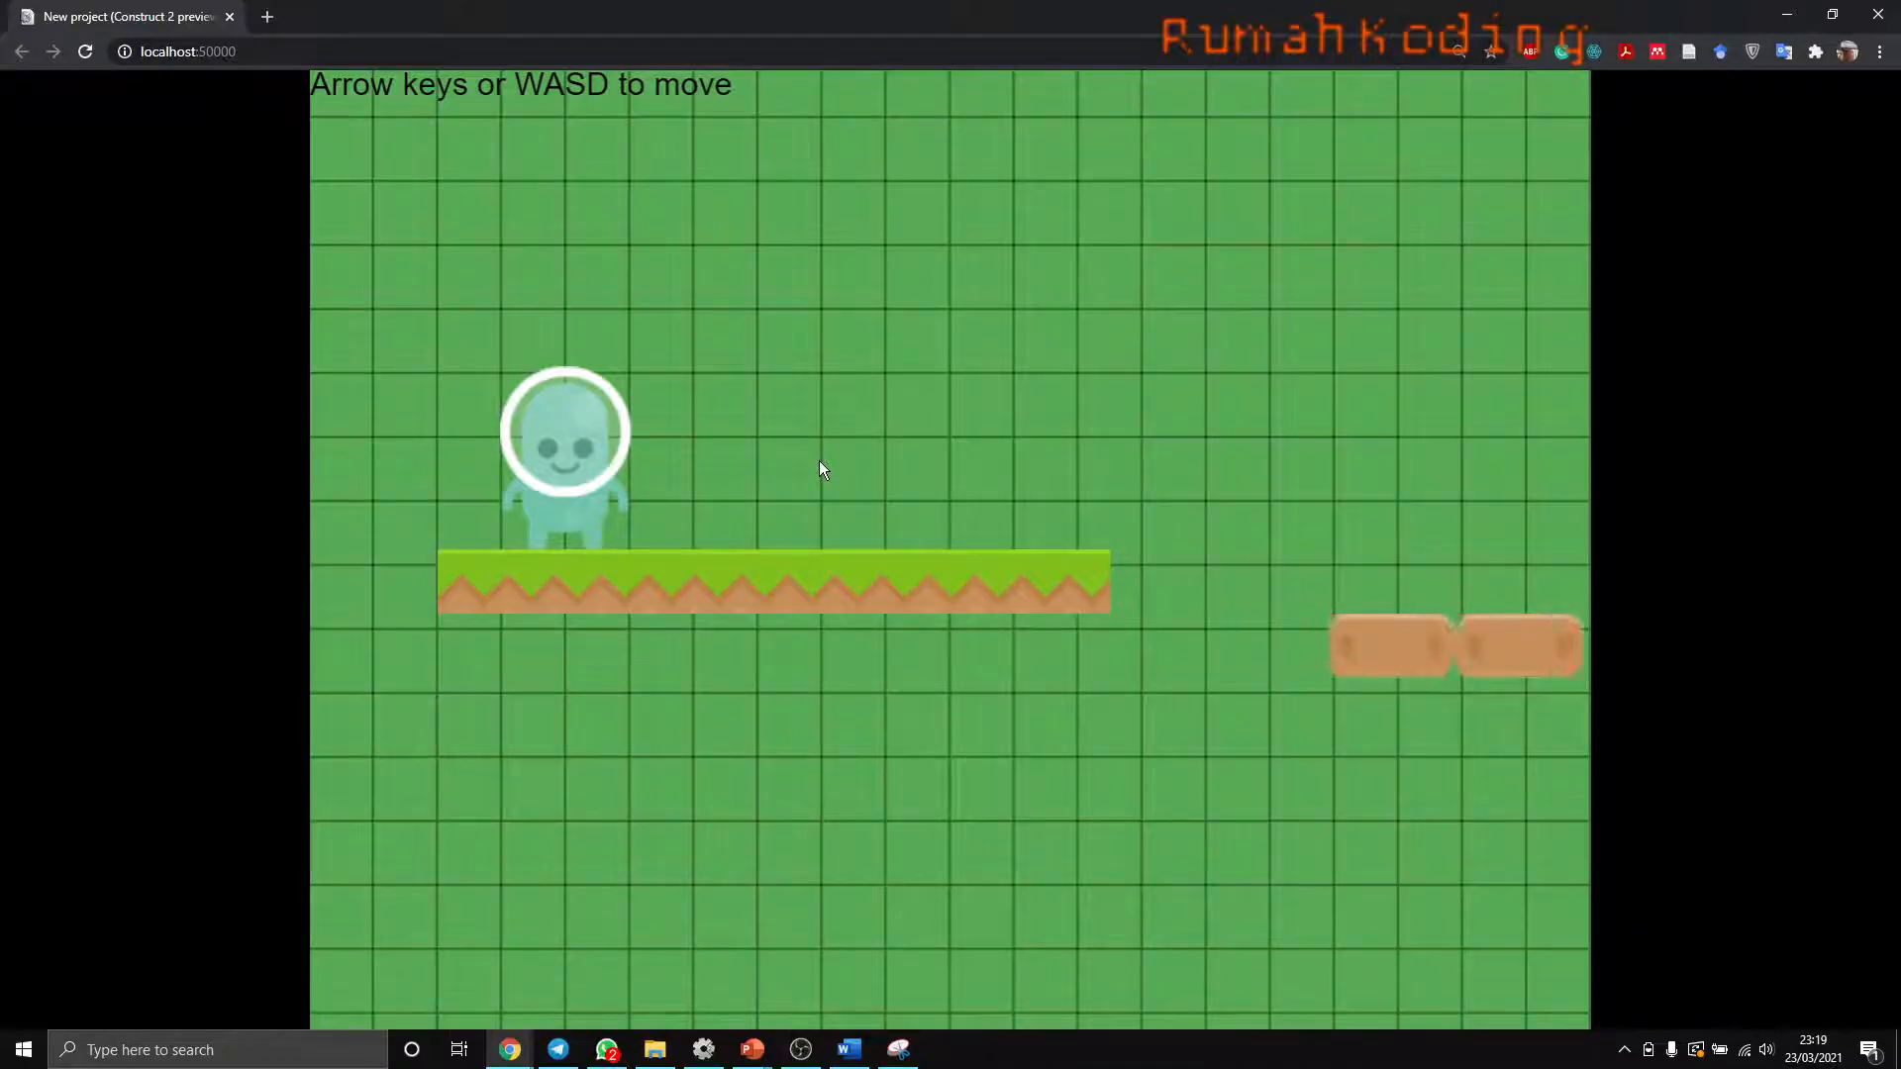
key("Right")
key("Up")
key("Left")
key("Up")
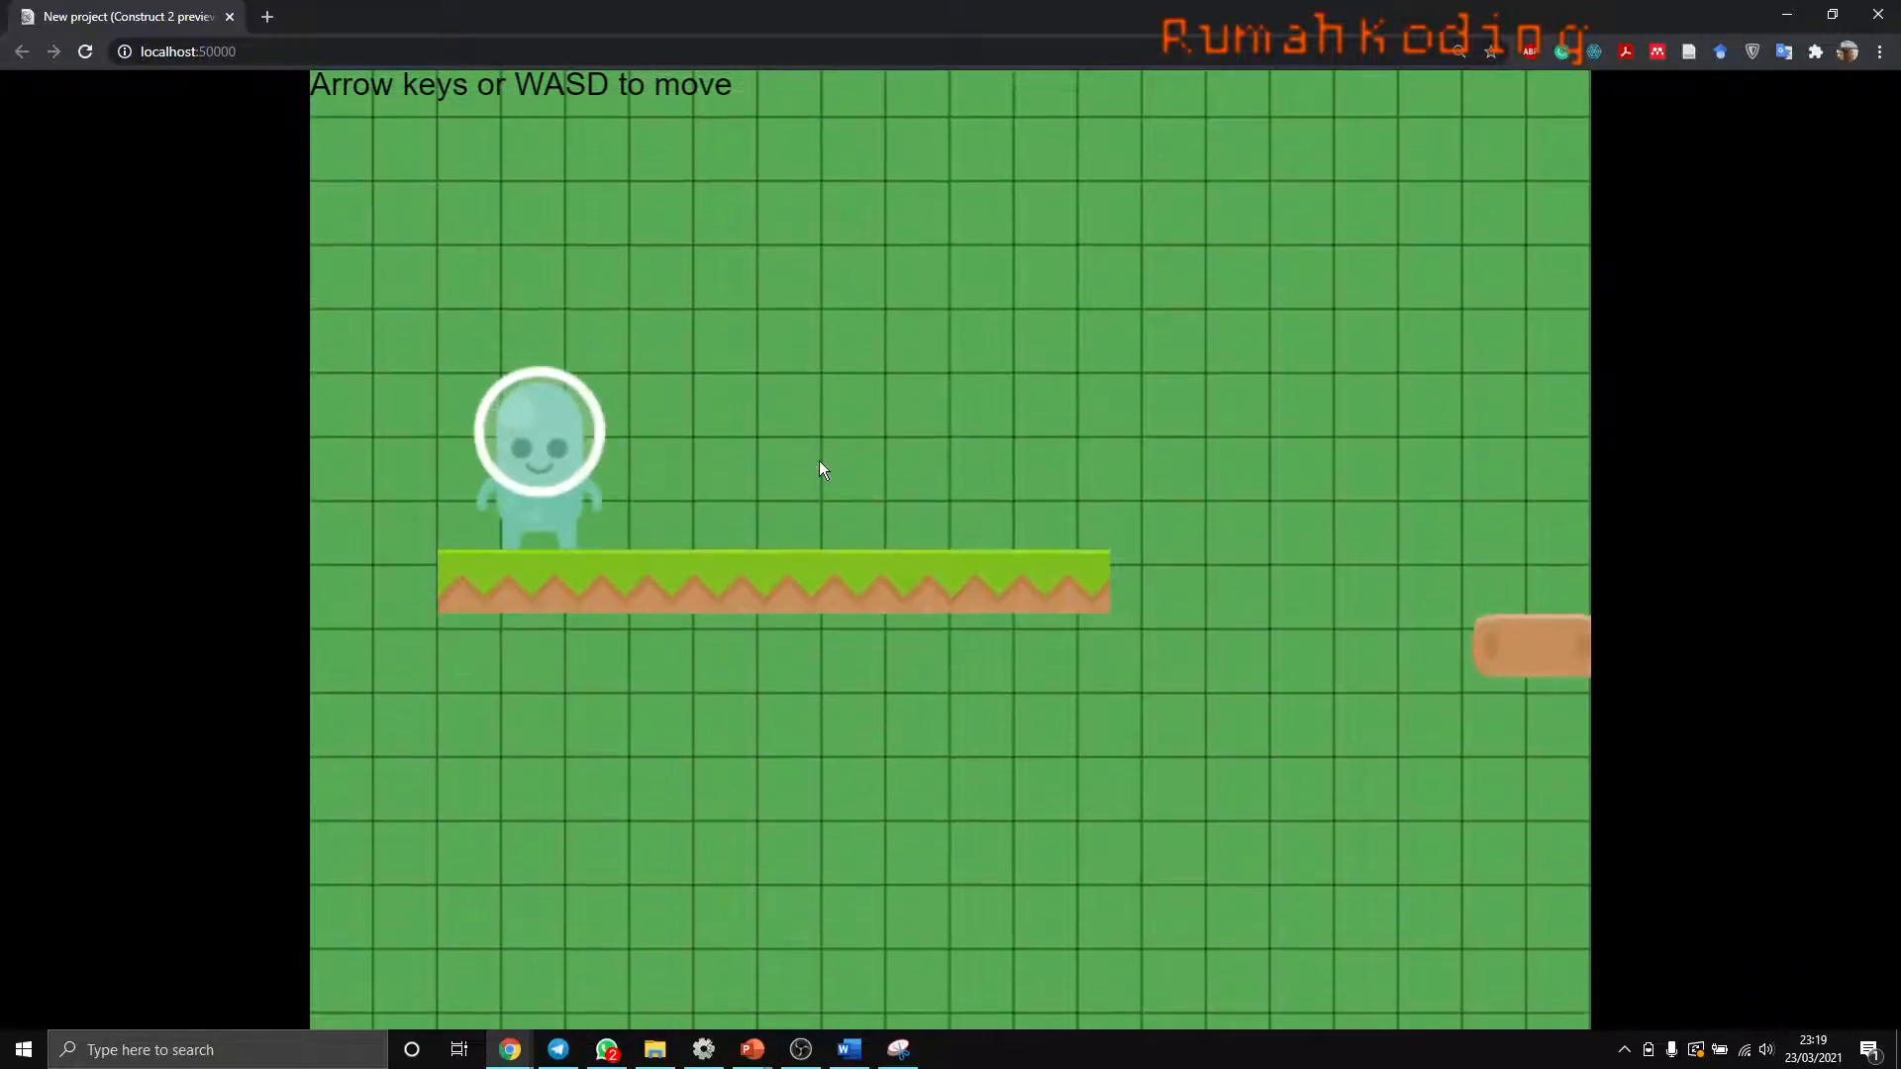
key("Up")
key("Right")
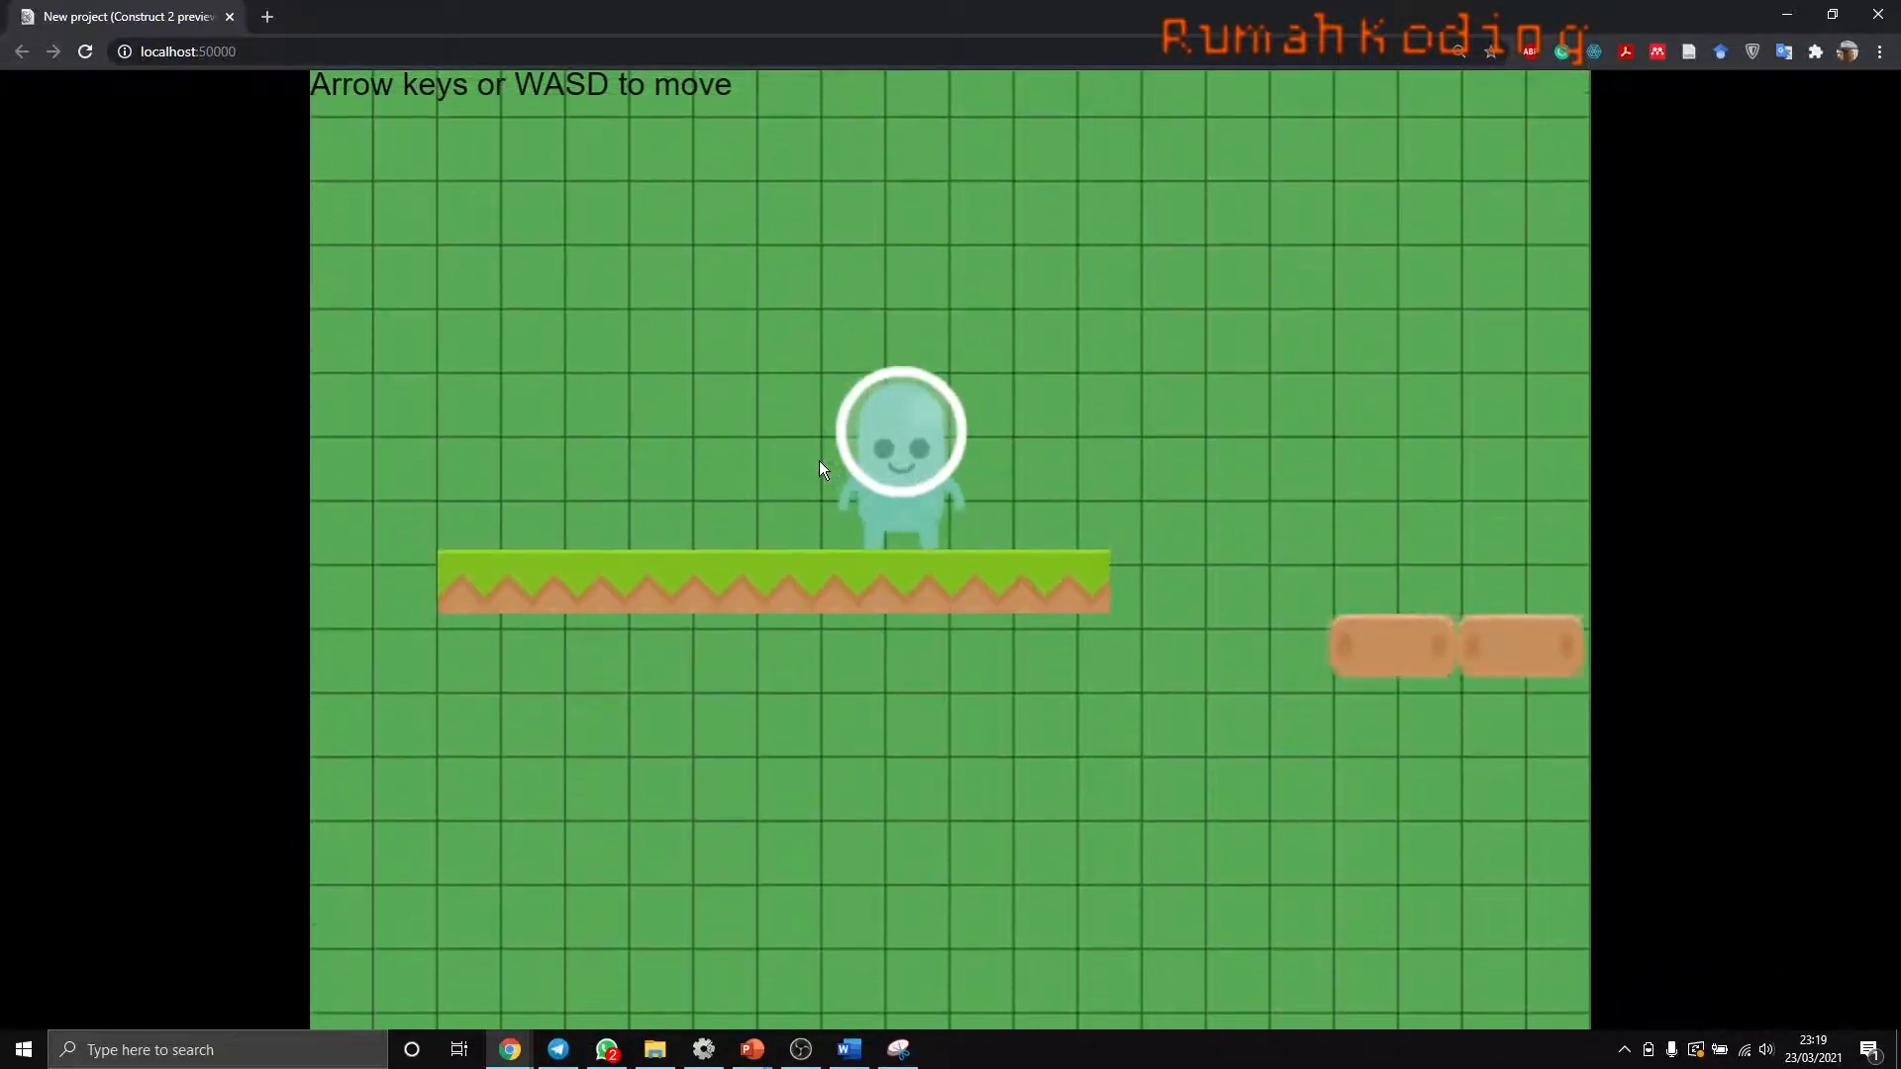
key("alt+Tab")
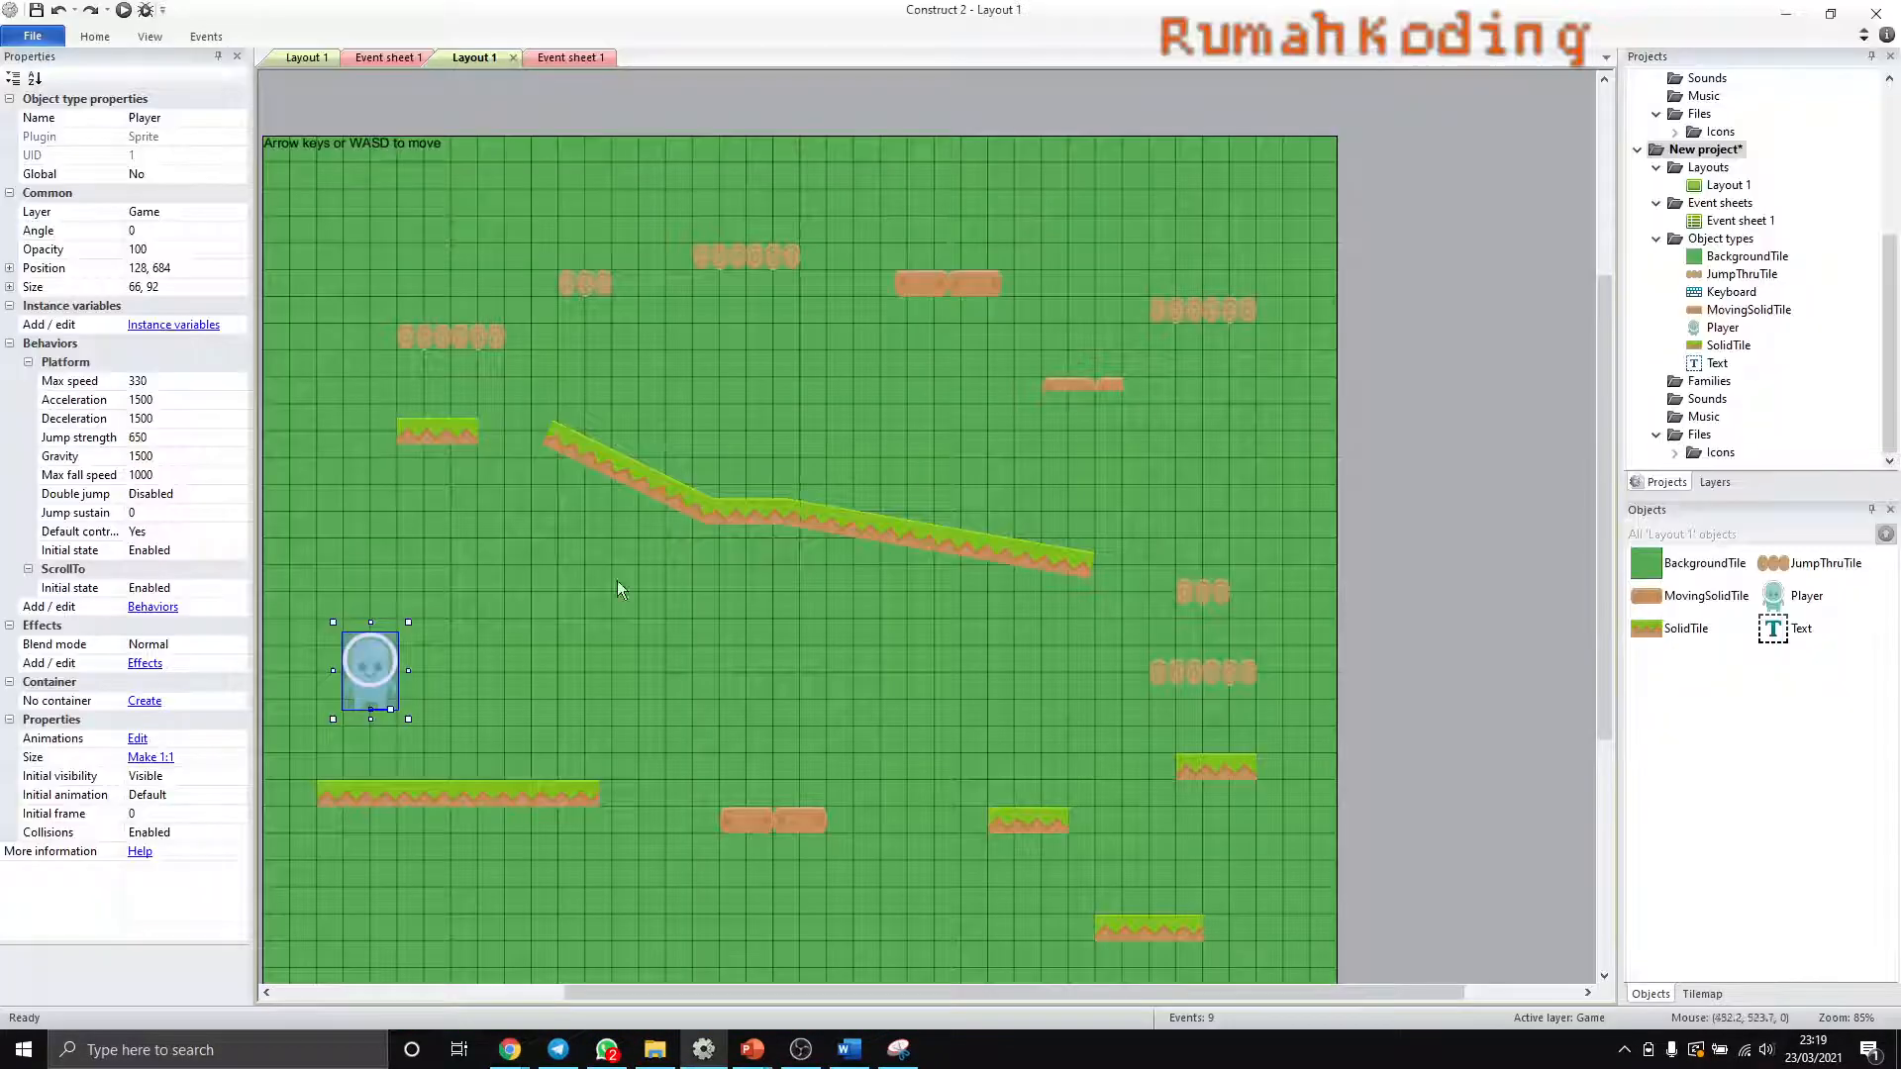
- Open the Player's images and set the origin Y of Jalan frame 0 to 95
double_click(375, 673)
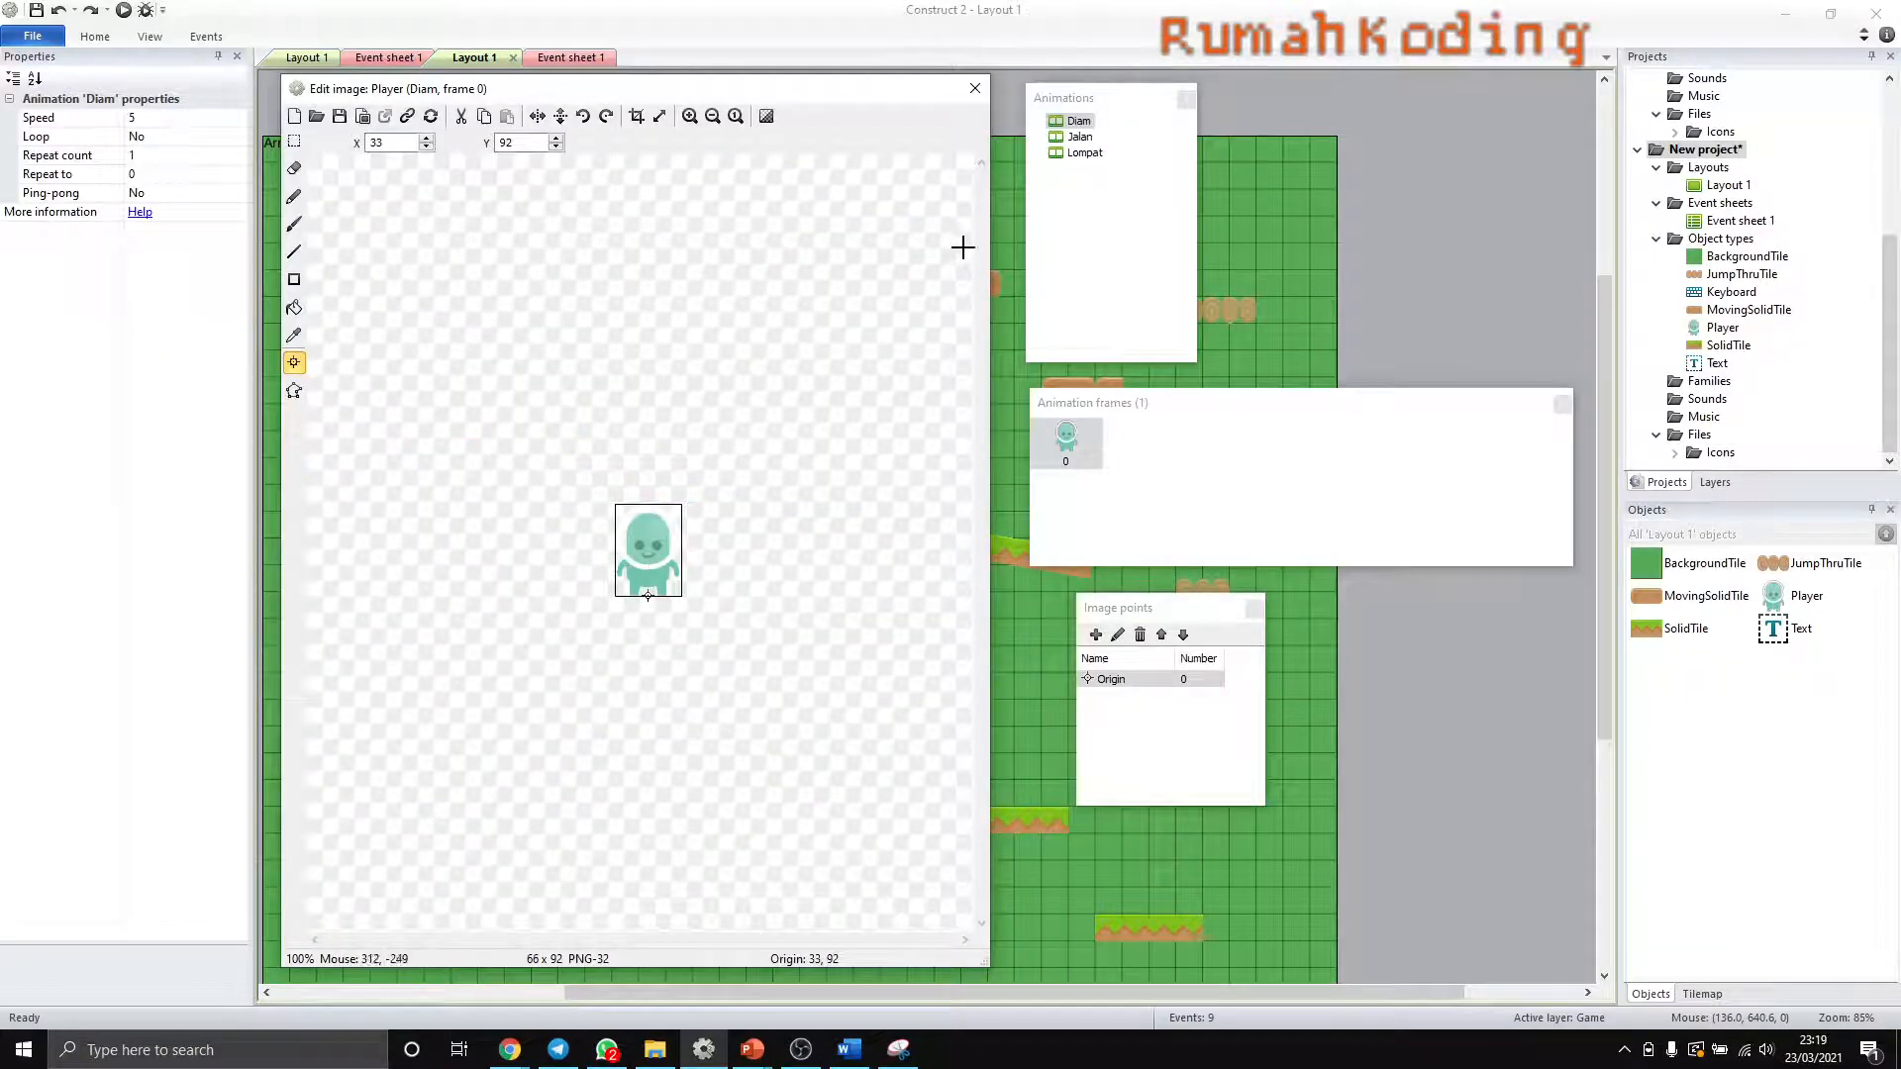
left_click(1080, 138)
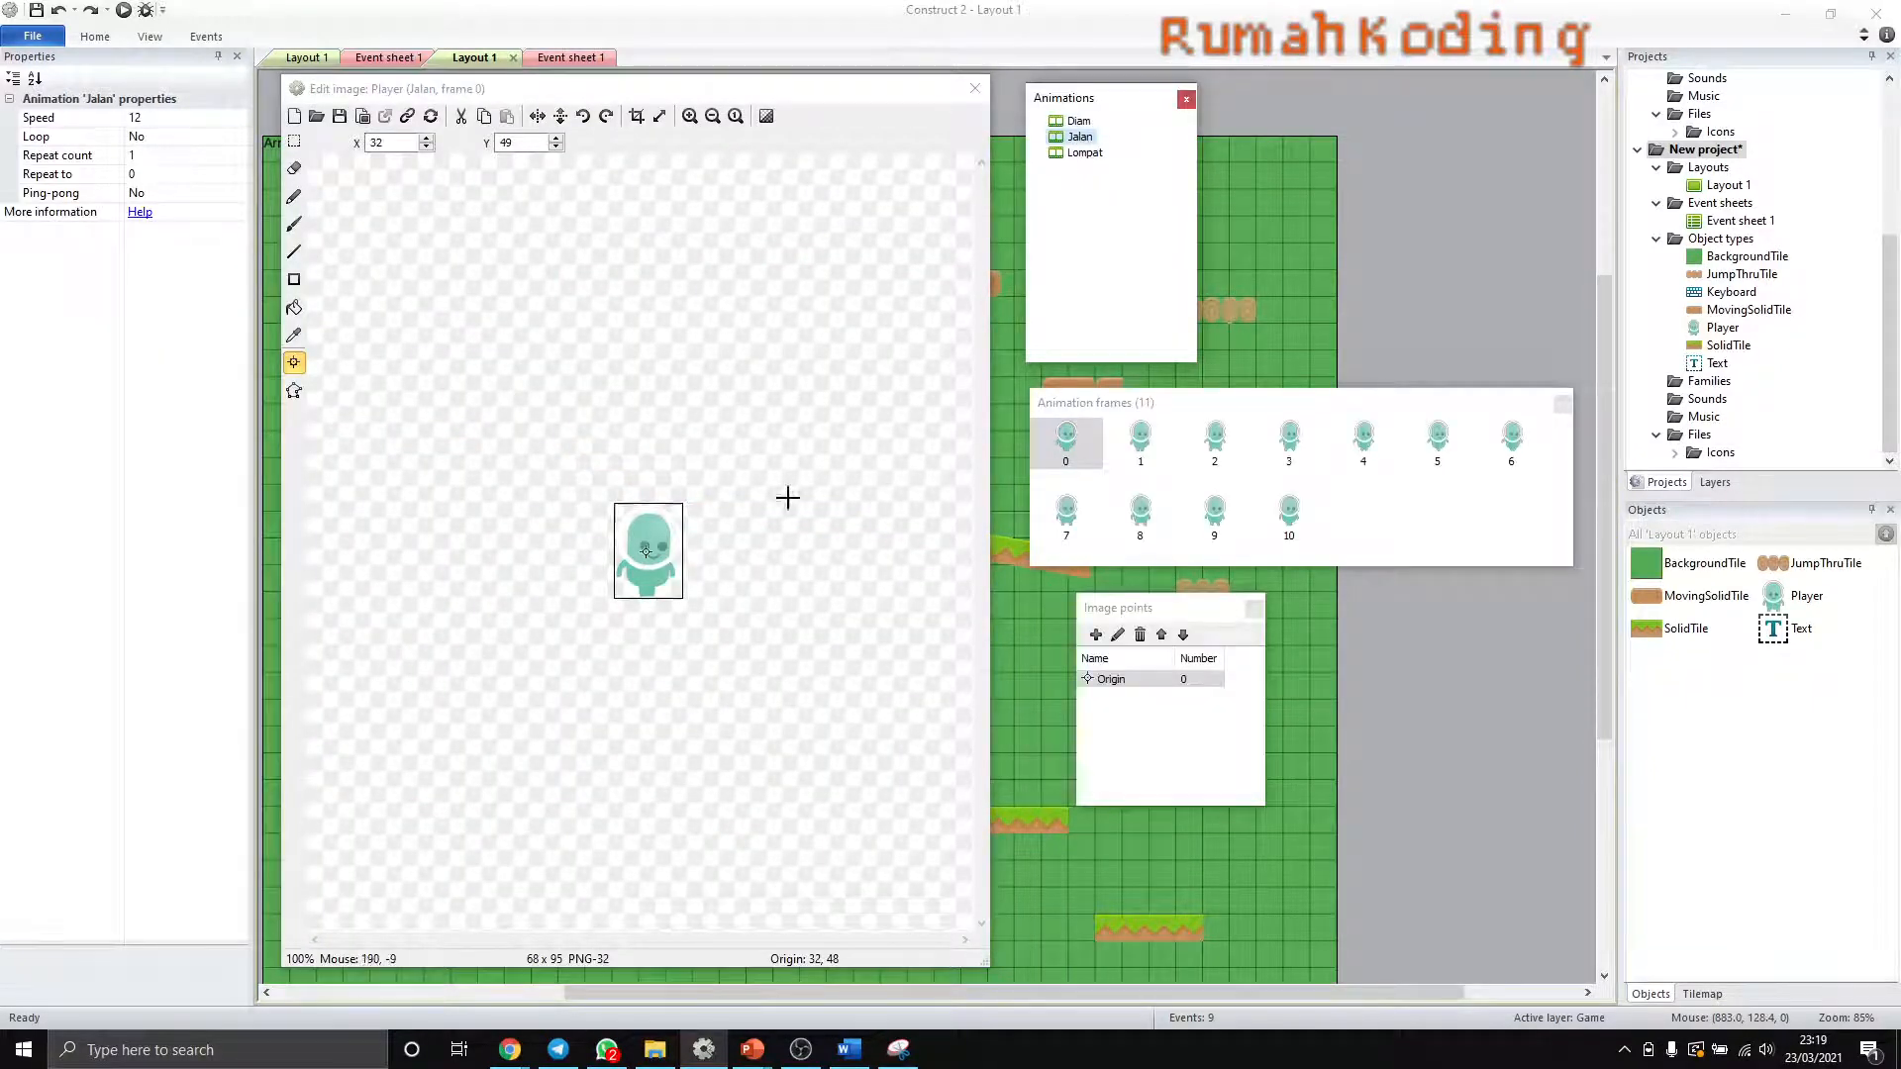
scroll(554, 532, "up", 3, "ctrl")
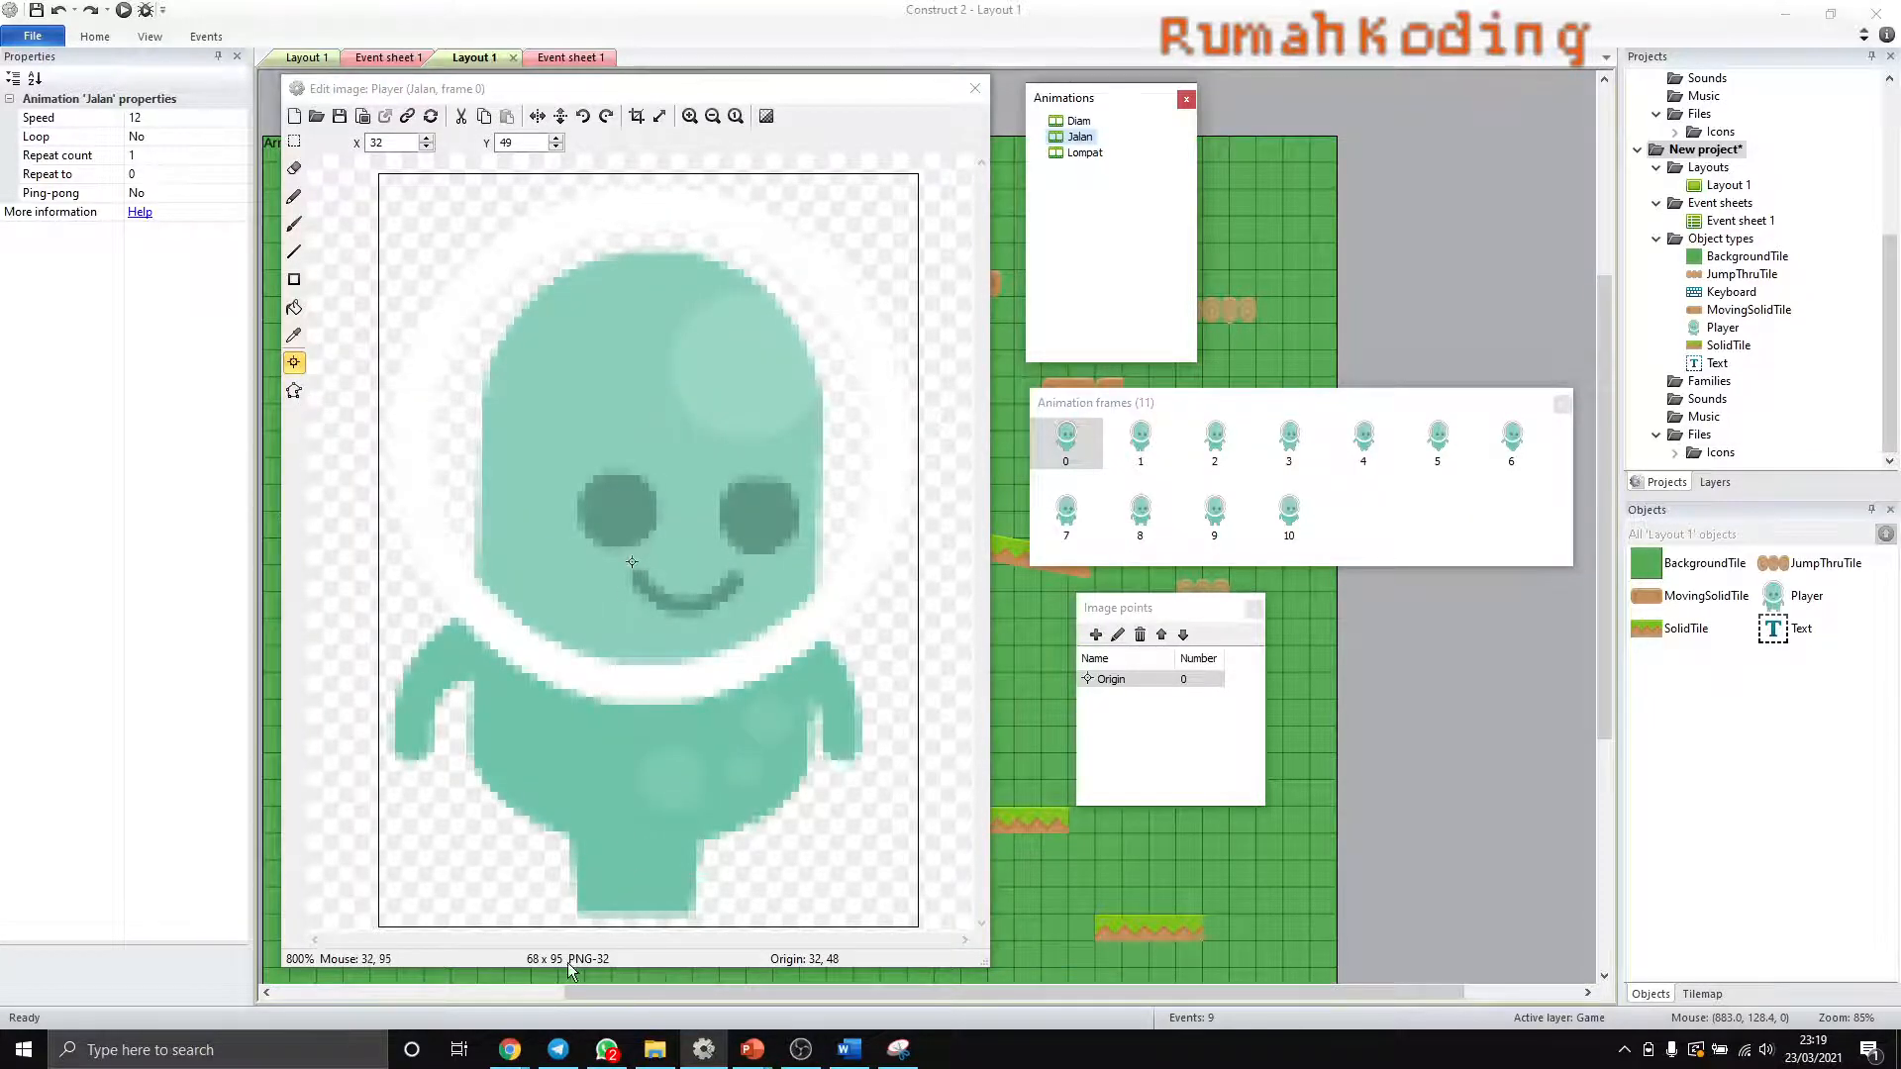
left_click(513, 143)
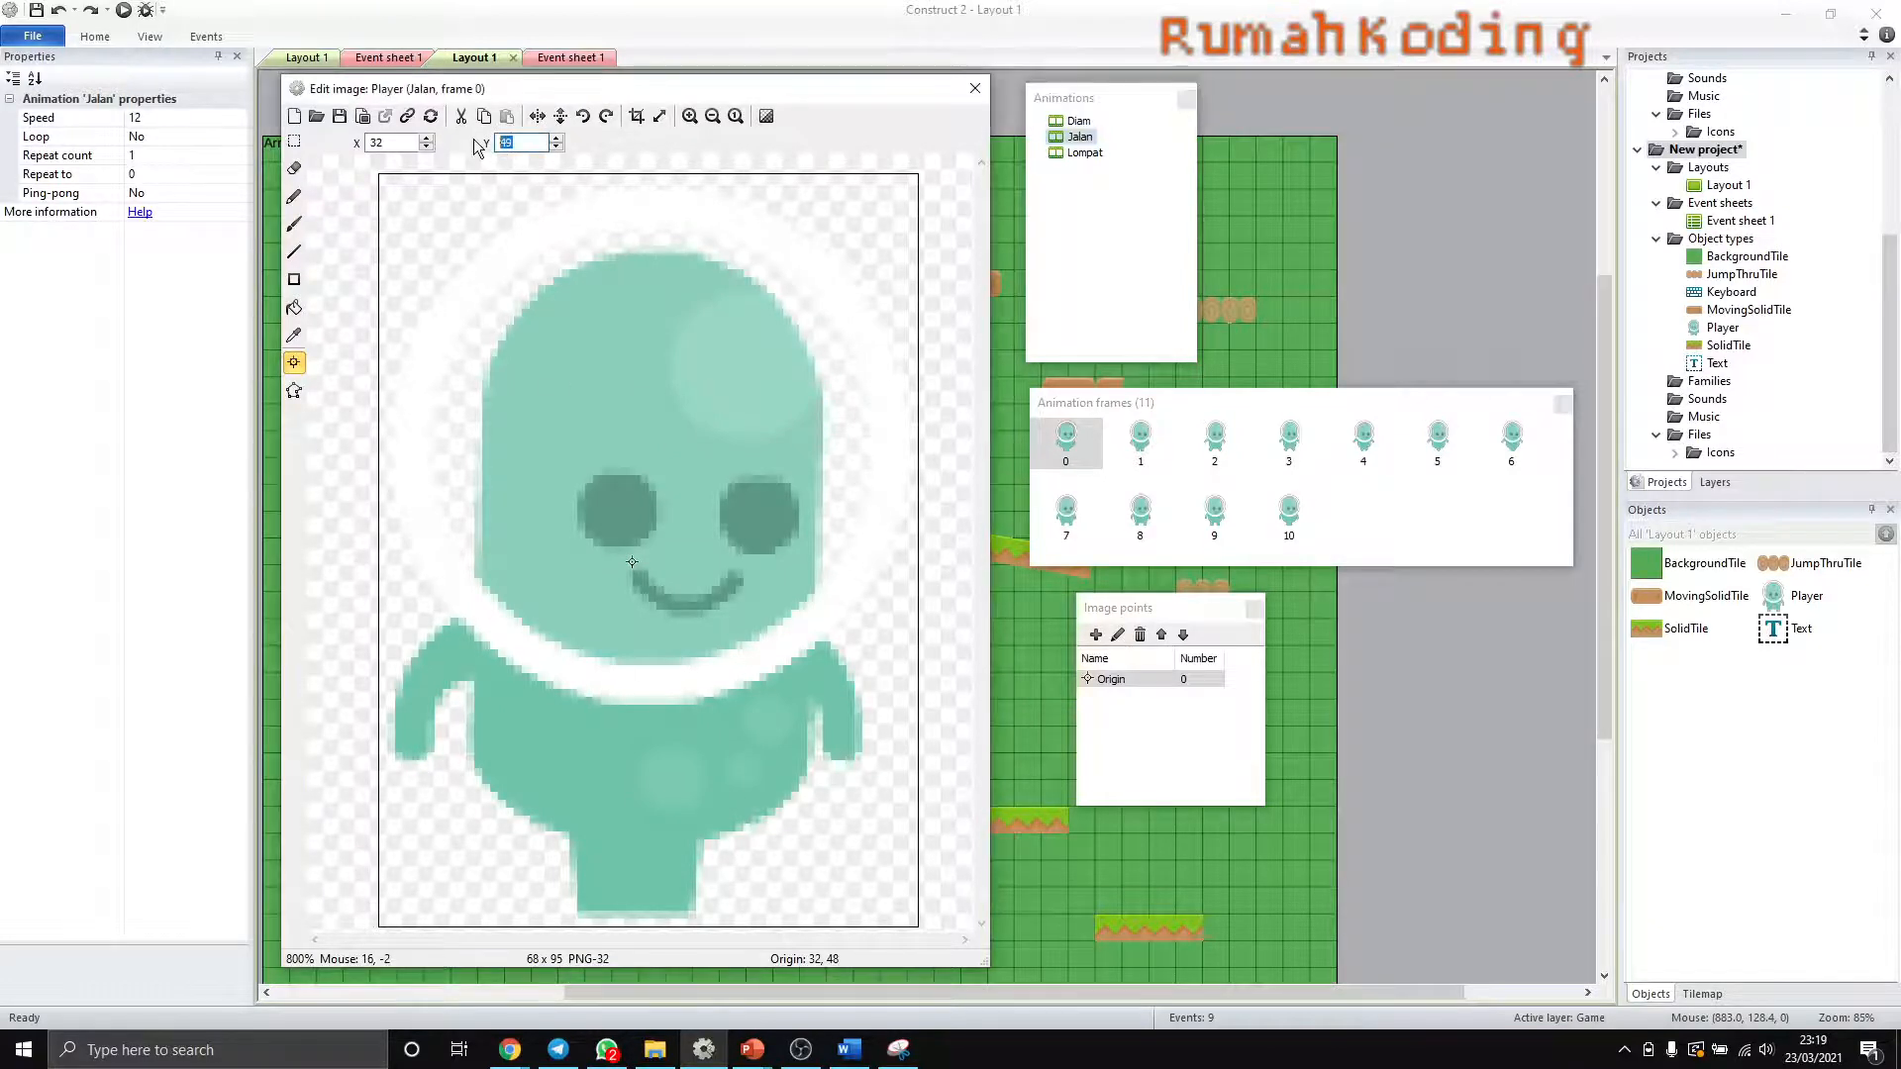
type("95")
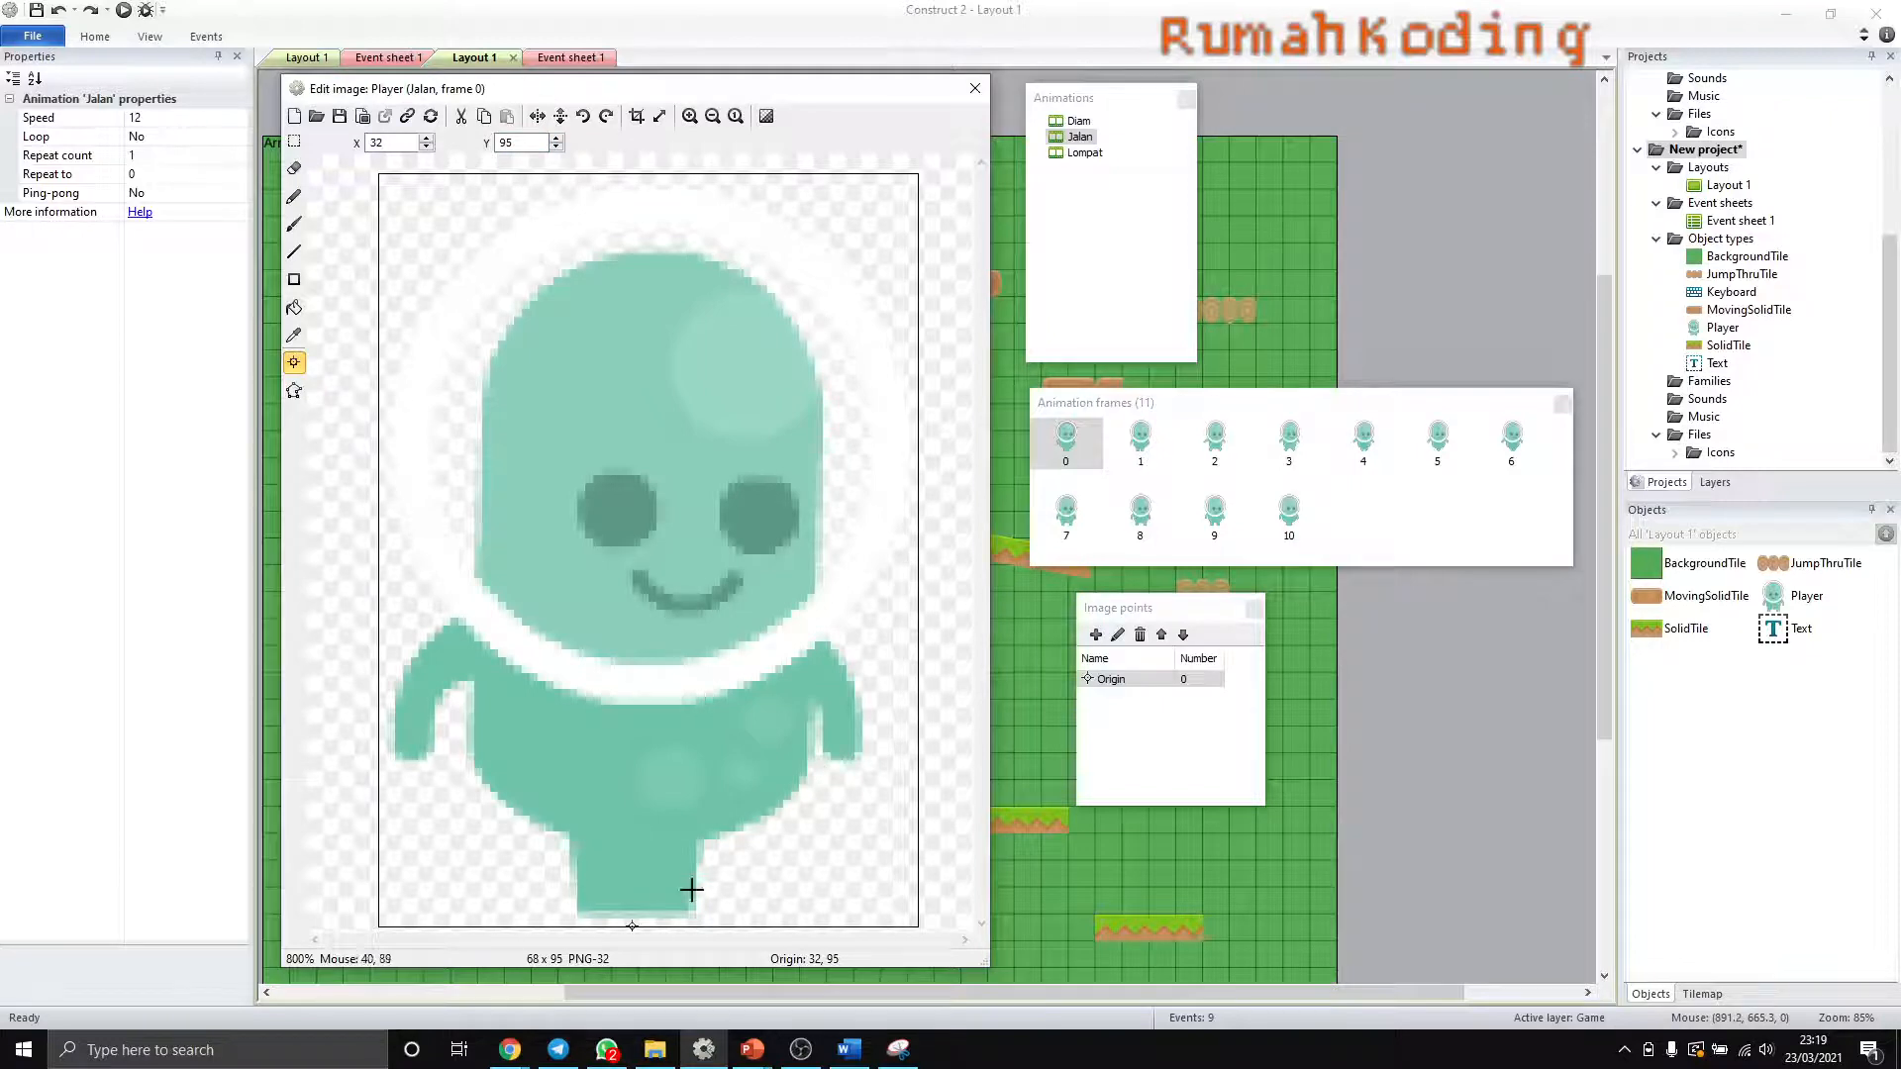
- Compare the origin points of Jalan frames 0 to 3, moving frame 3's origin to 34, 48 as a trial
left_click(1065, 441)
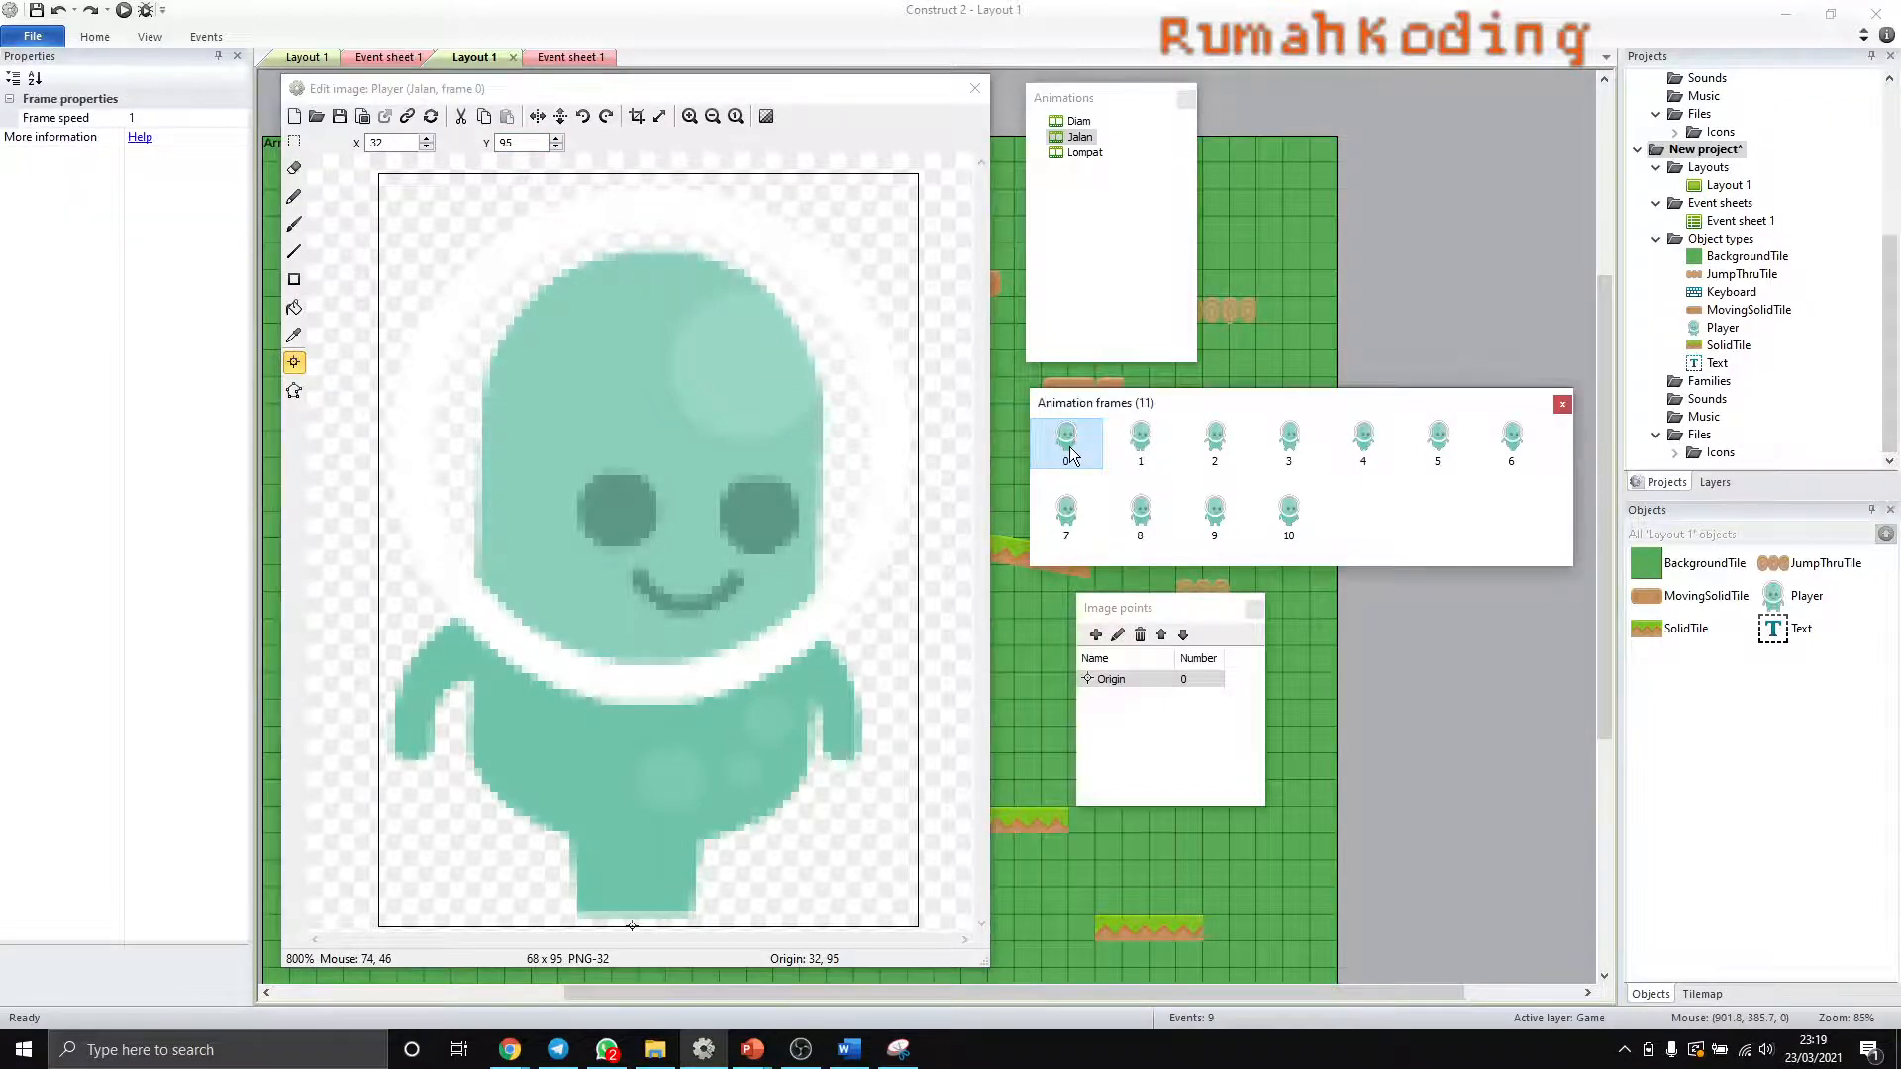
left_click(1141, 446)
left_click(1216, 446)
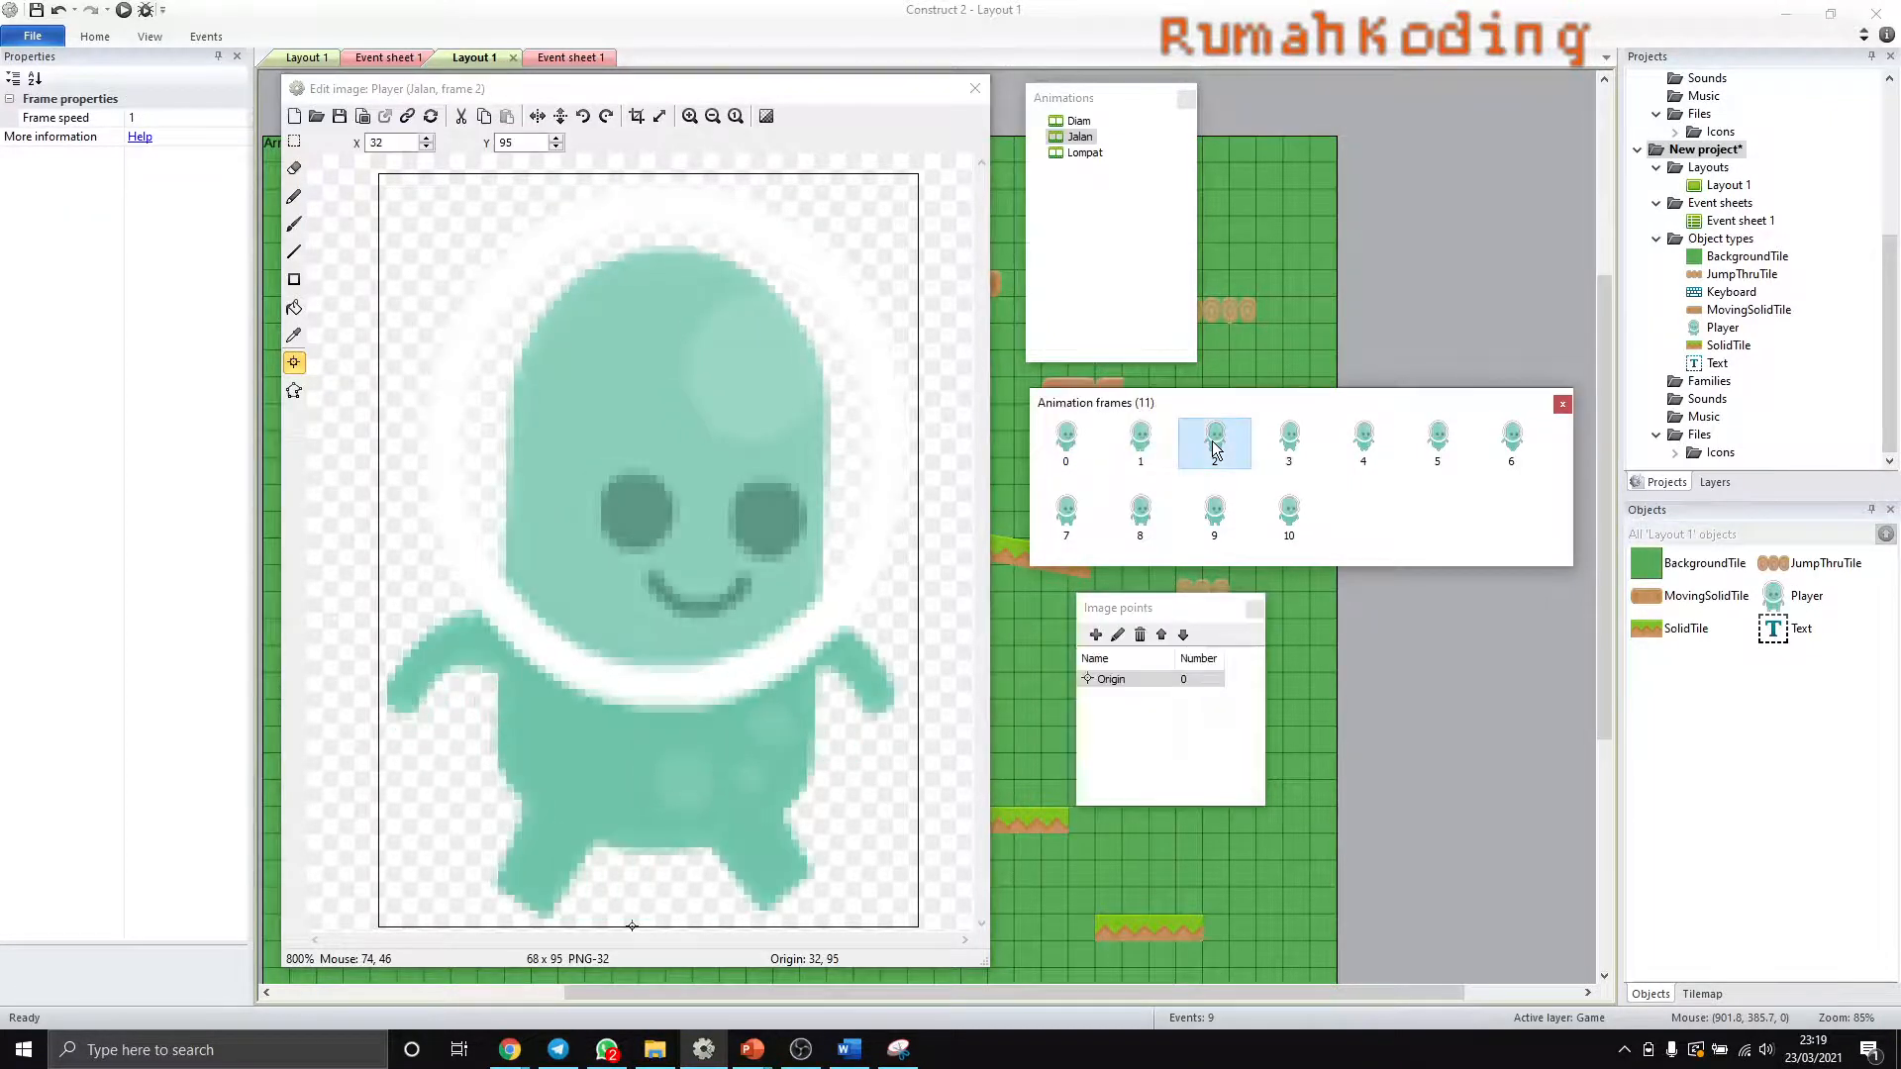
left_click(1287, 447)
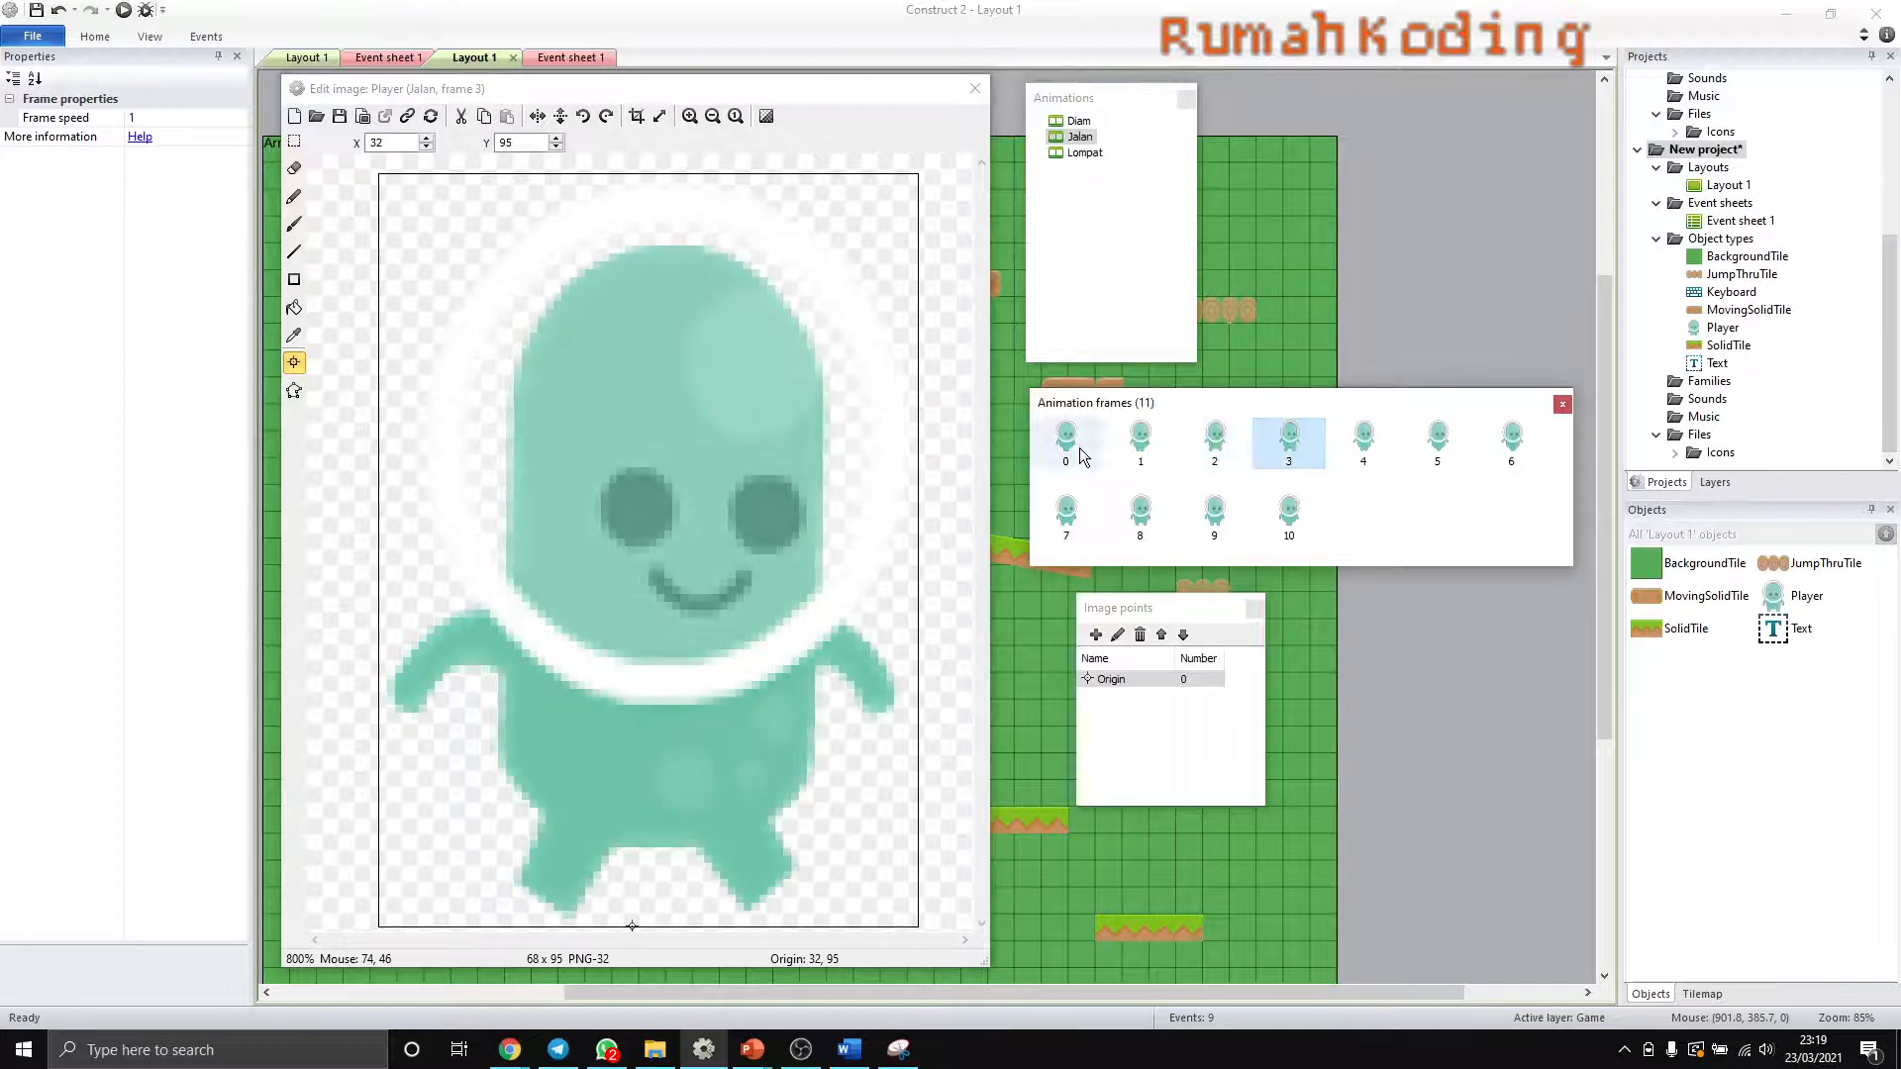
left_click(644, 555)
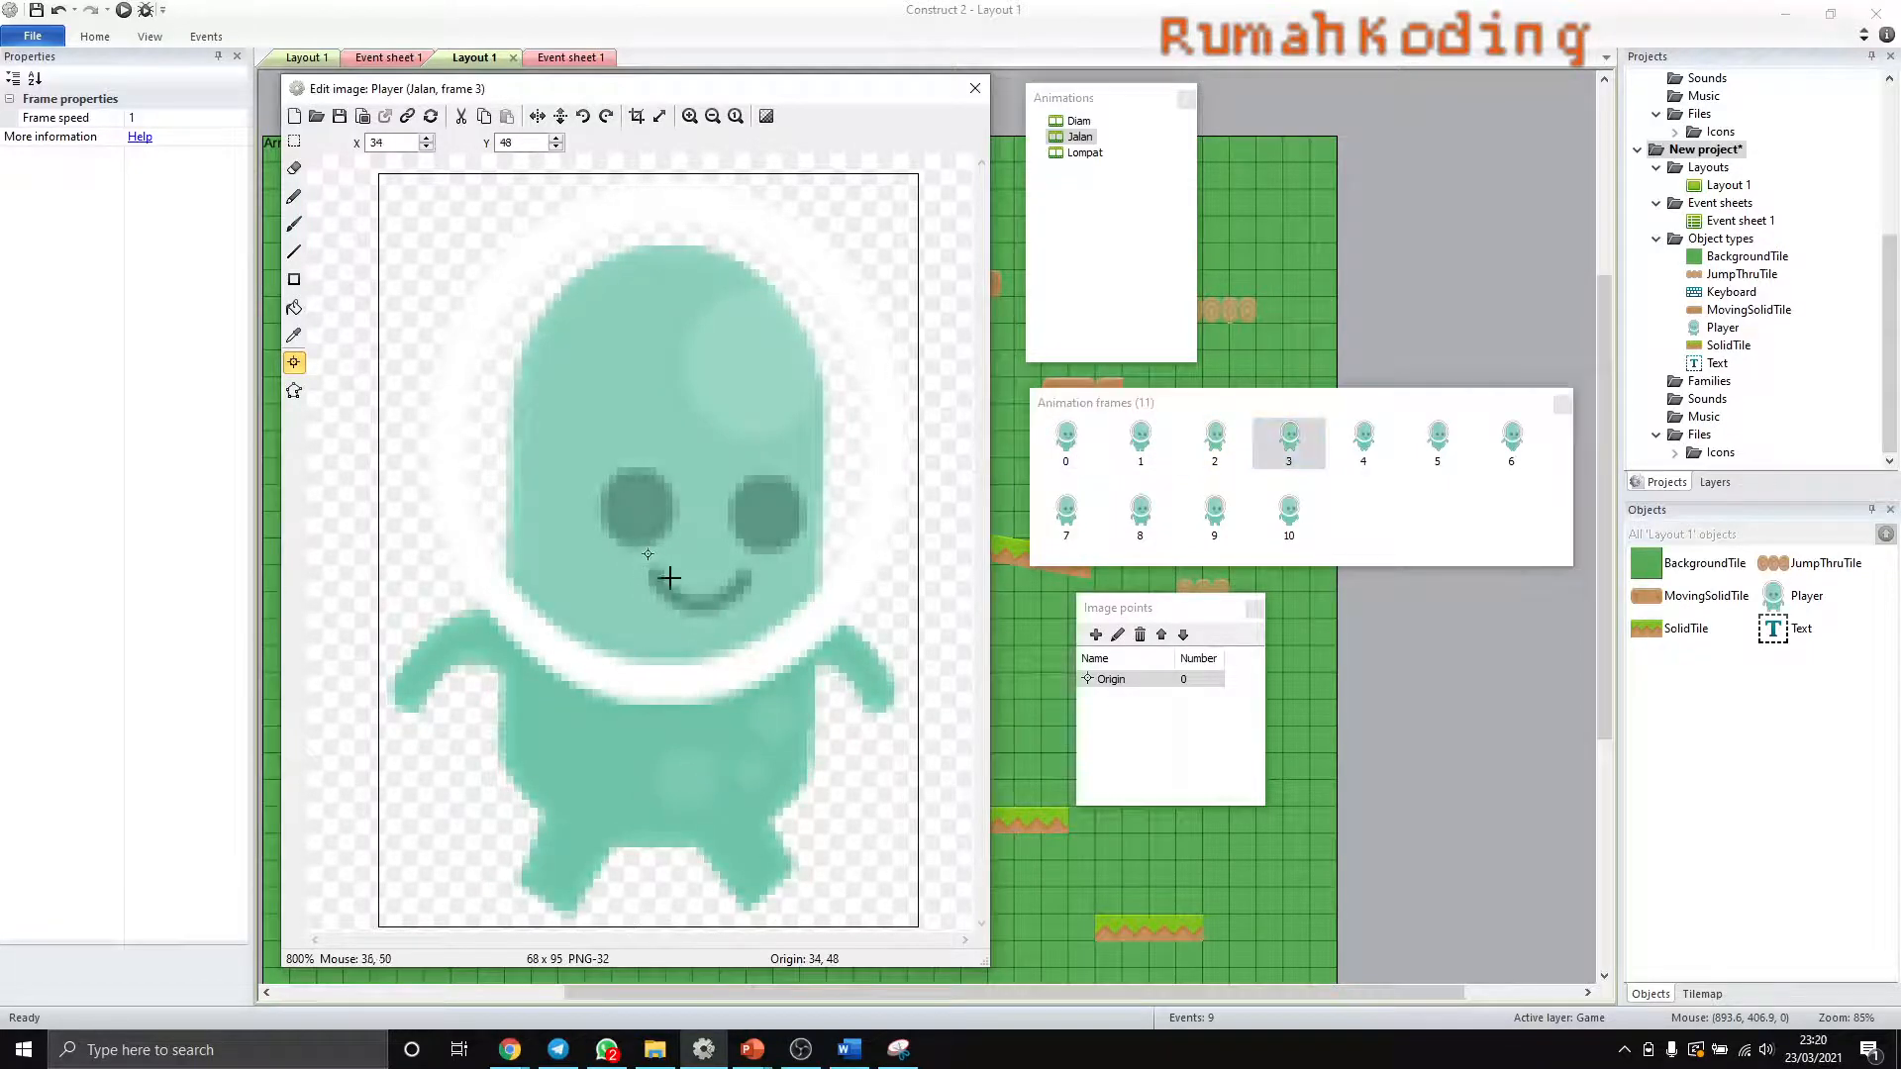
left_click(1073, 450)
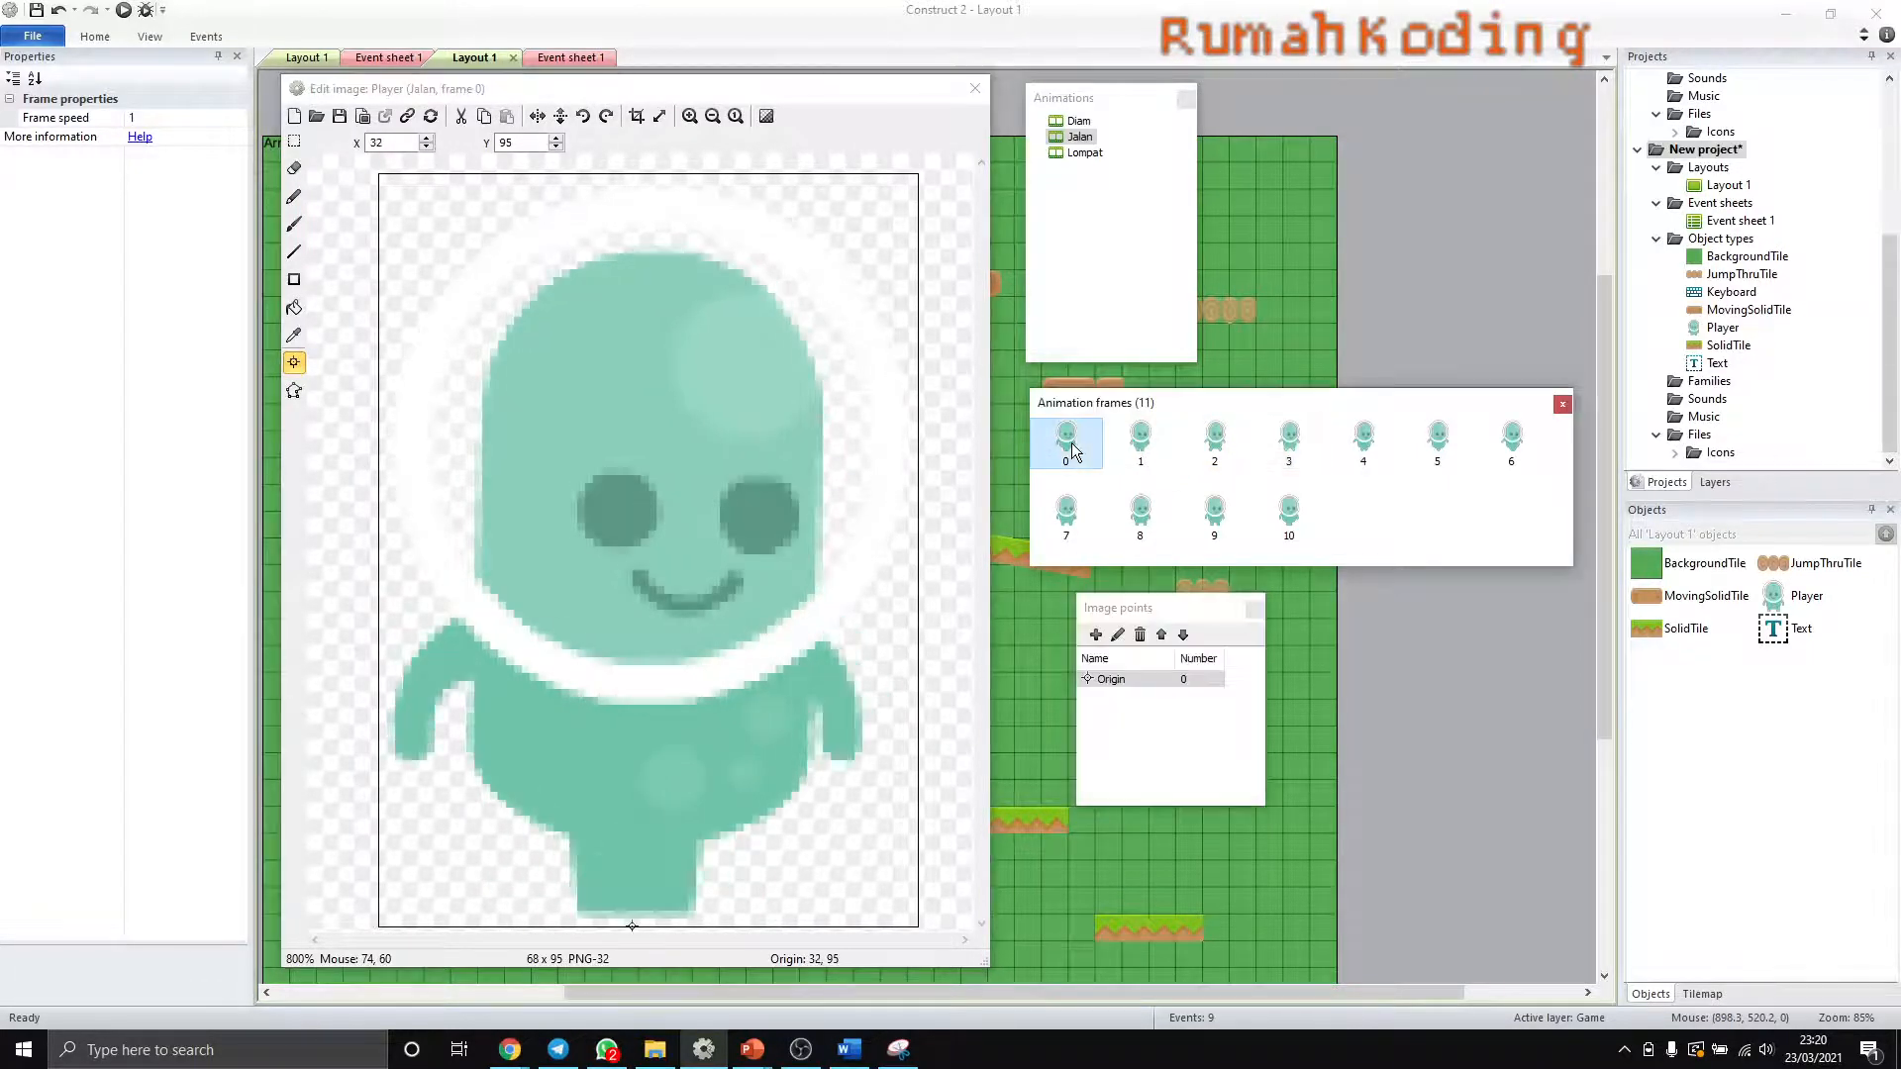
left_click(1290, 453)
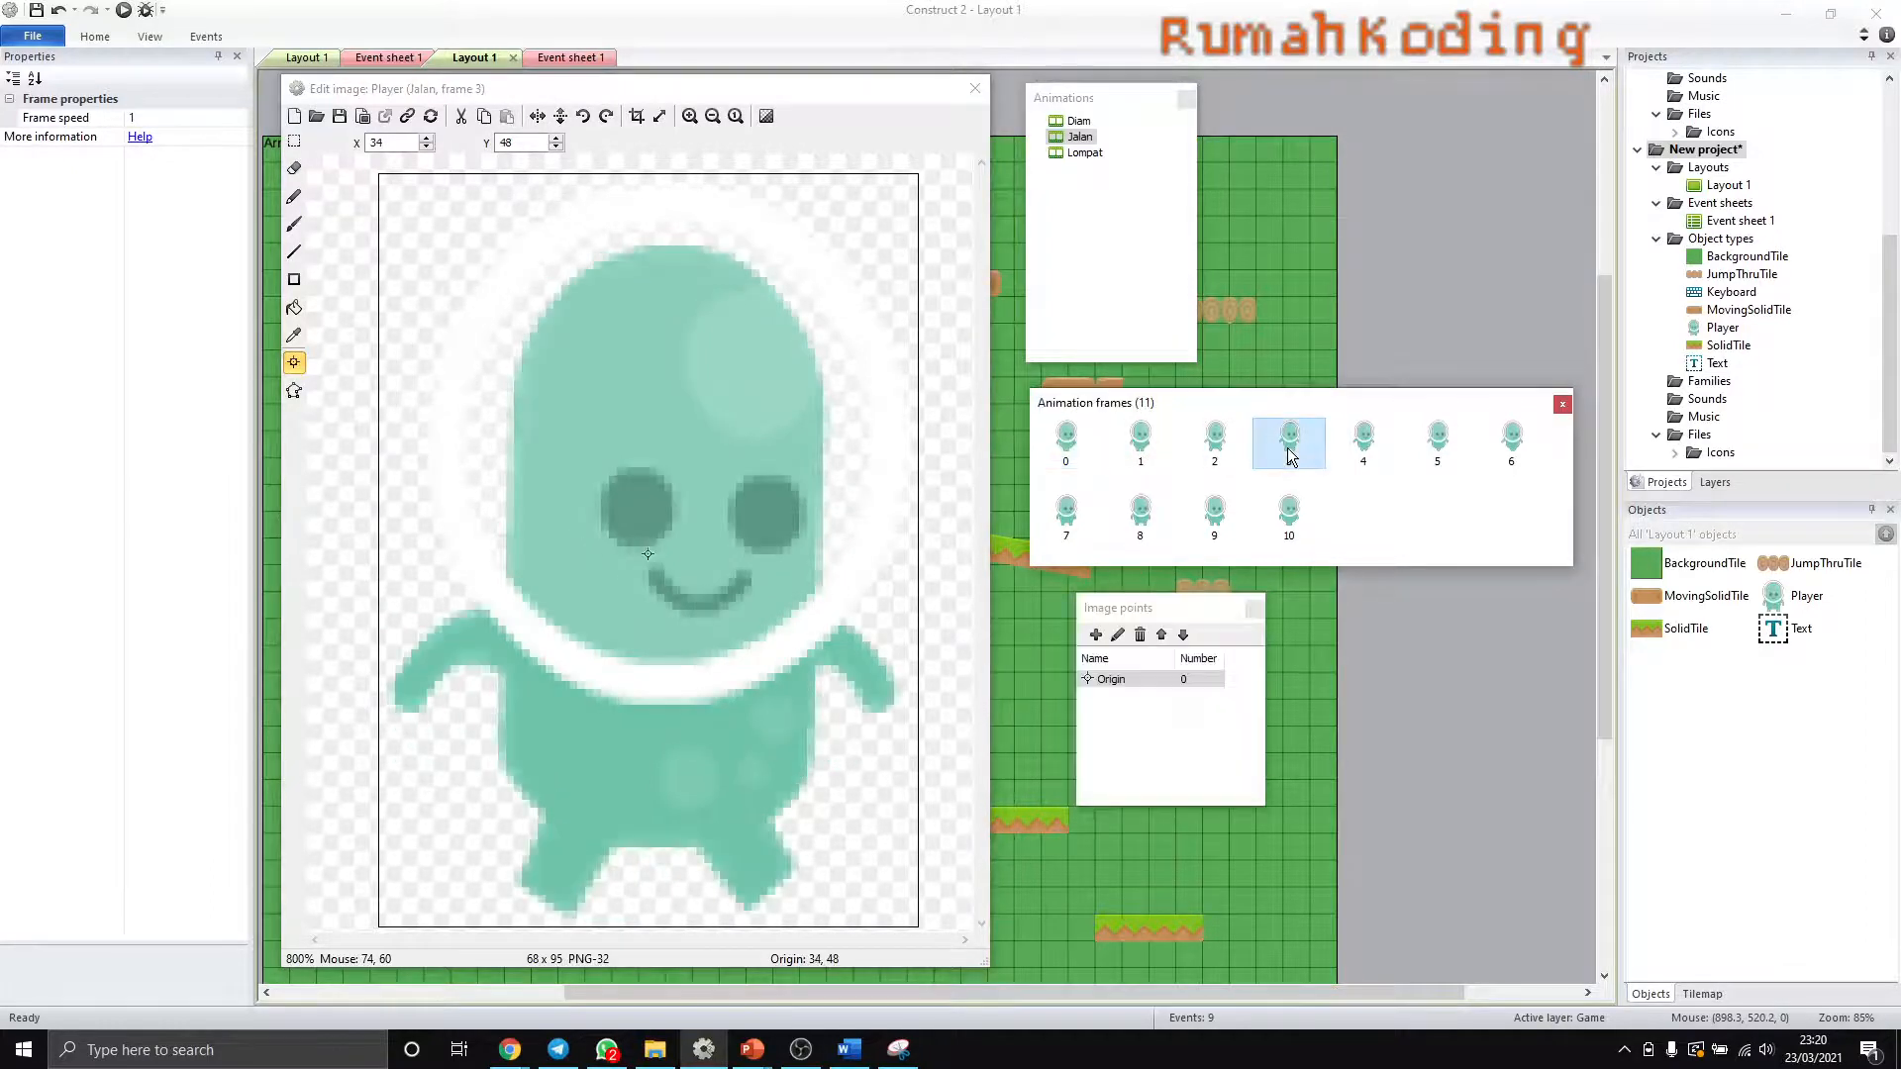
left_click(1070, 463)
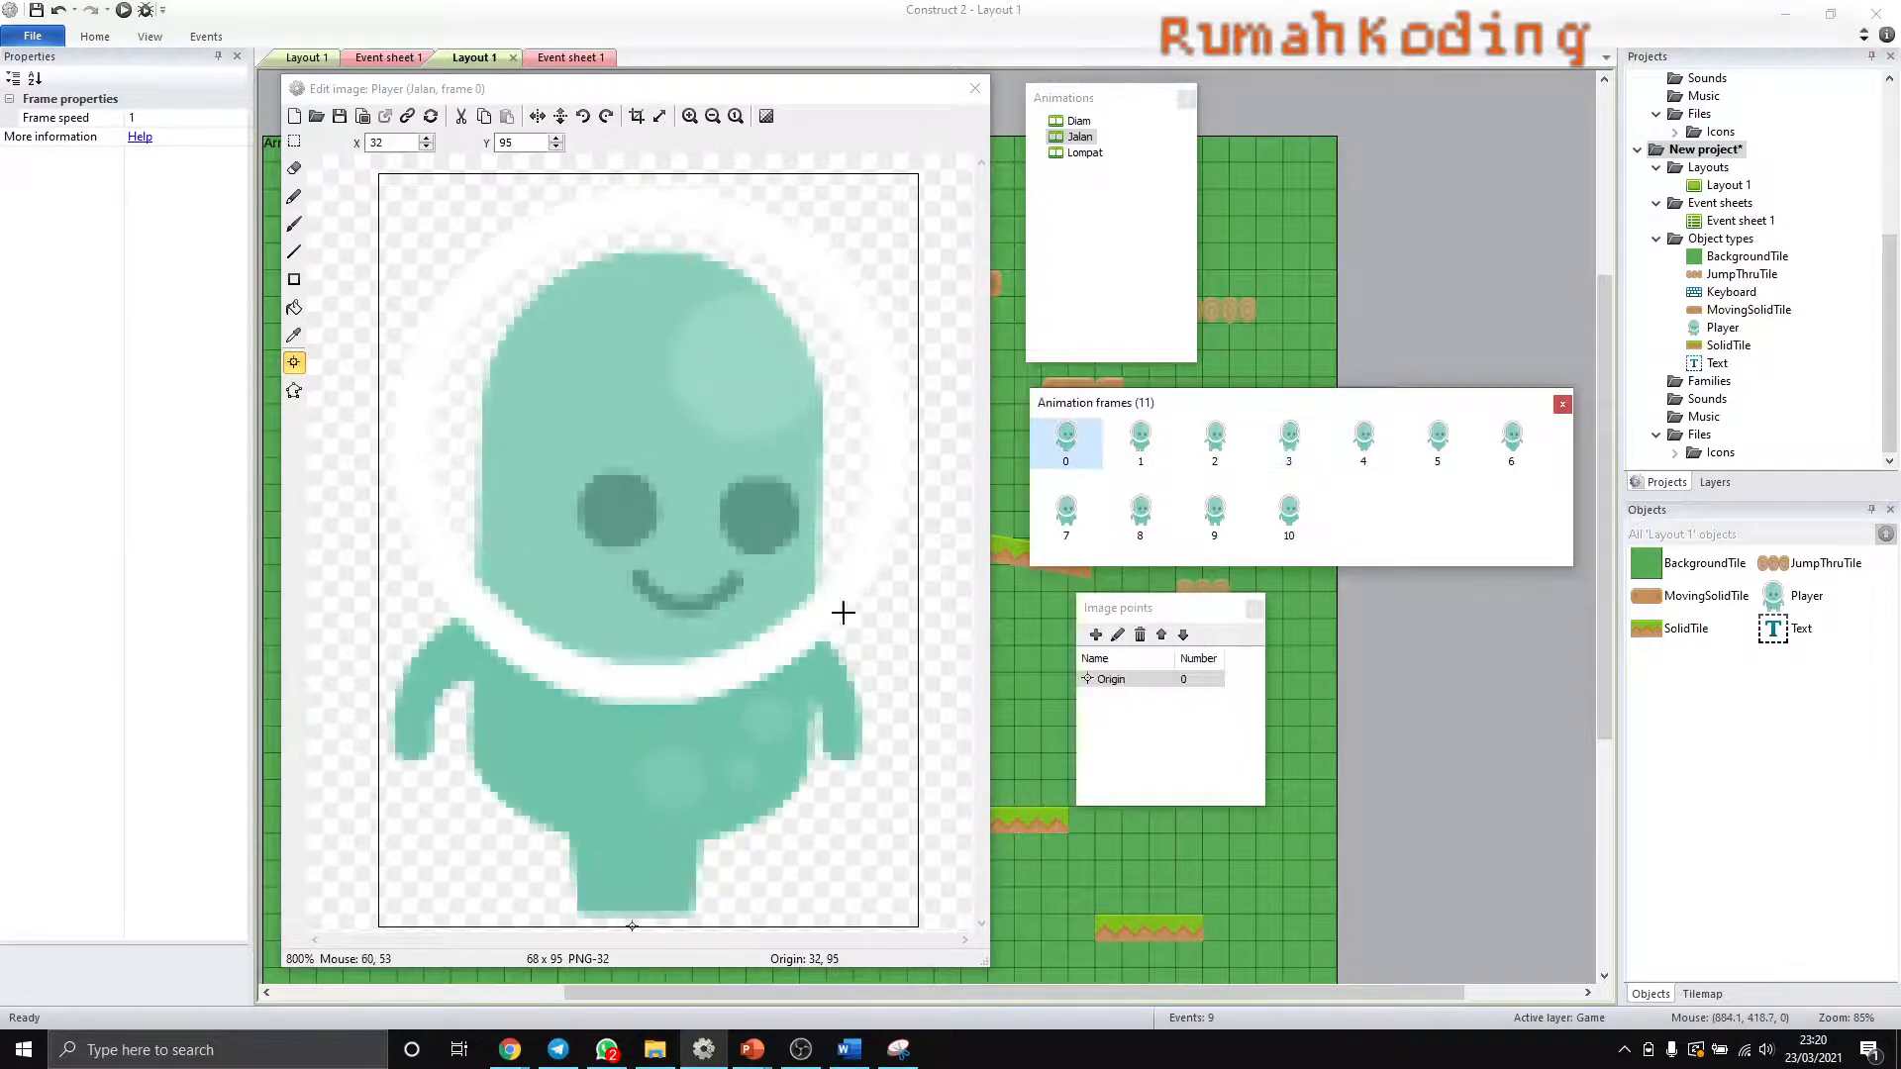
- Apply the Origin image point of Jalan frame 0 to the whole animation
left_click(1110, 683)
right_click(1113, 685)
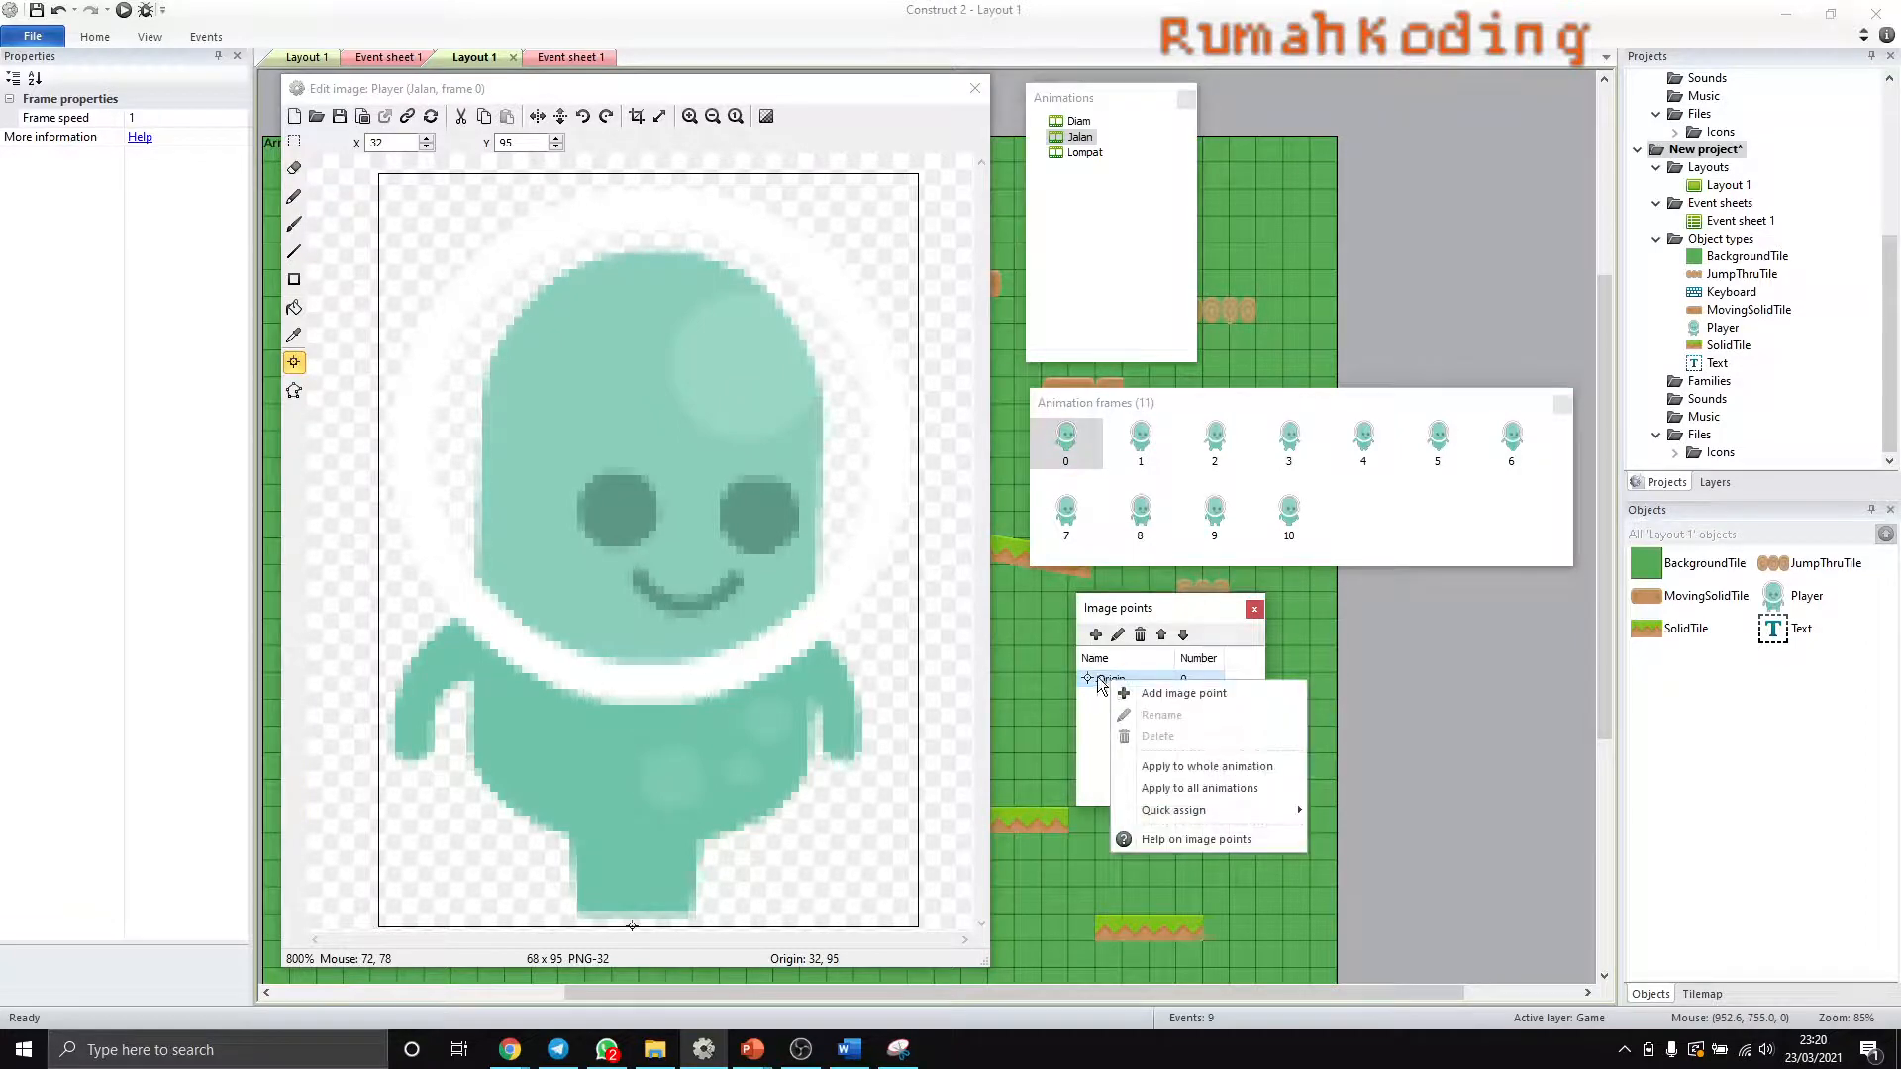
right_click(1098, 681)
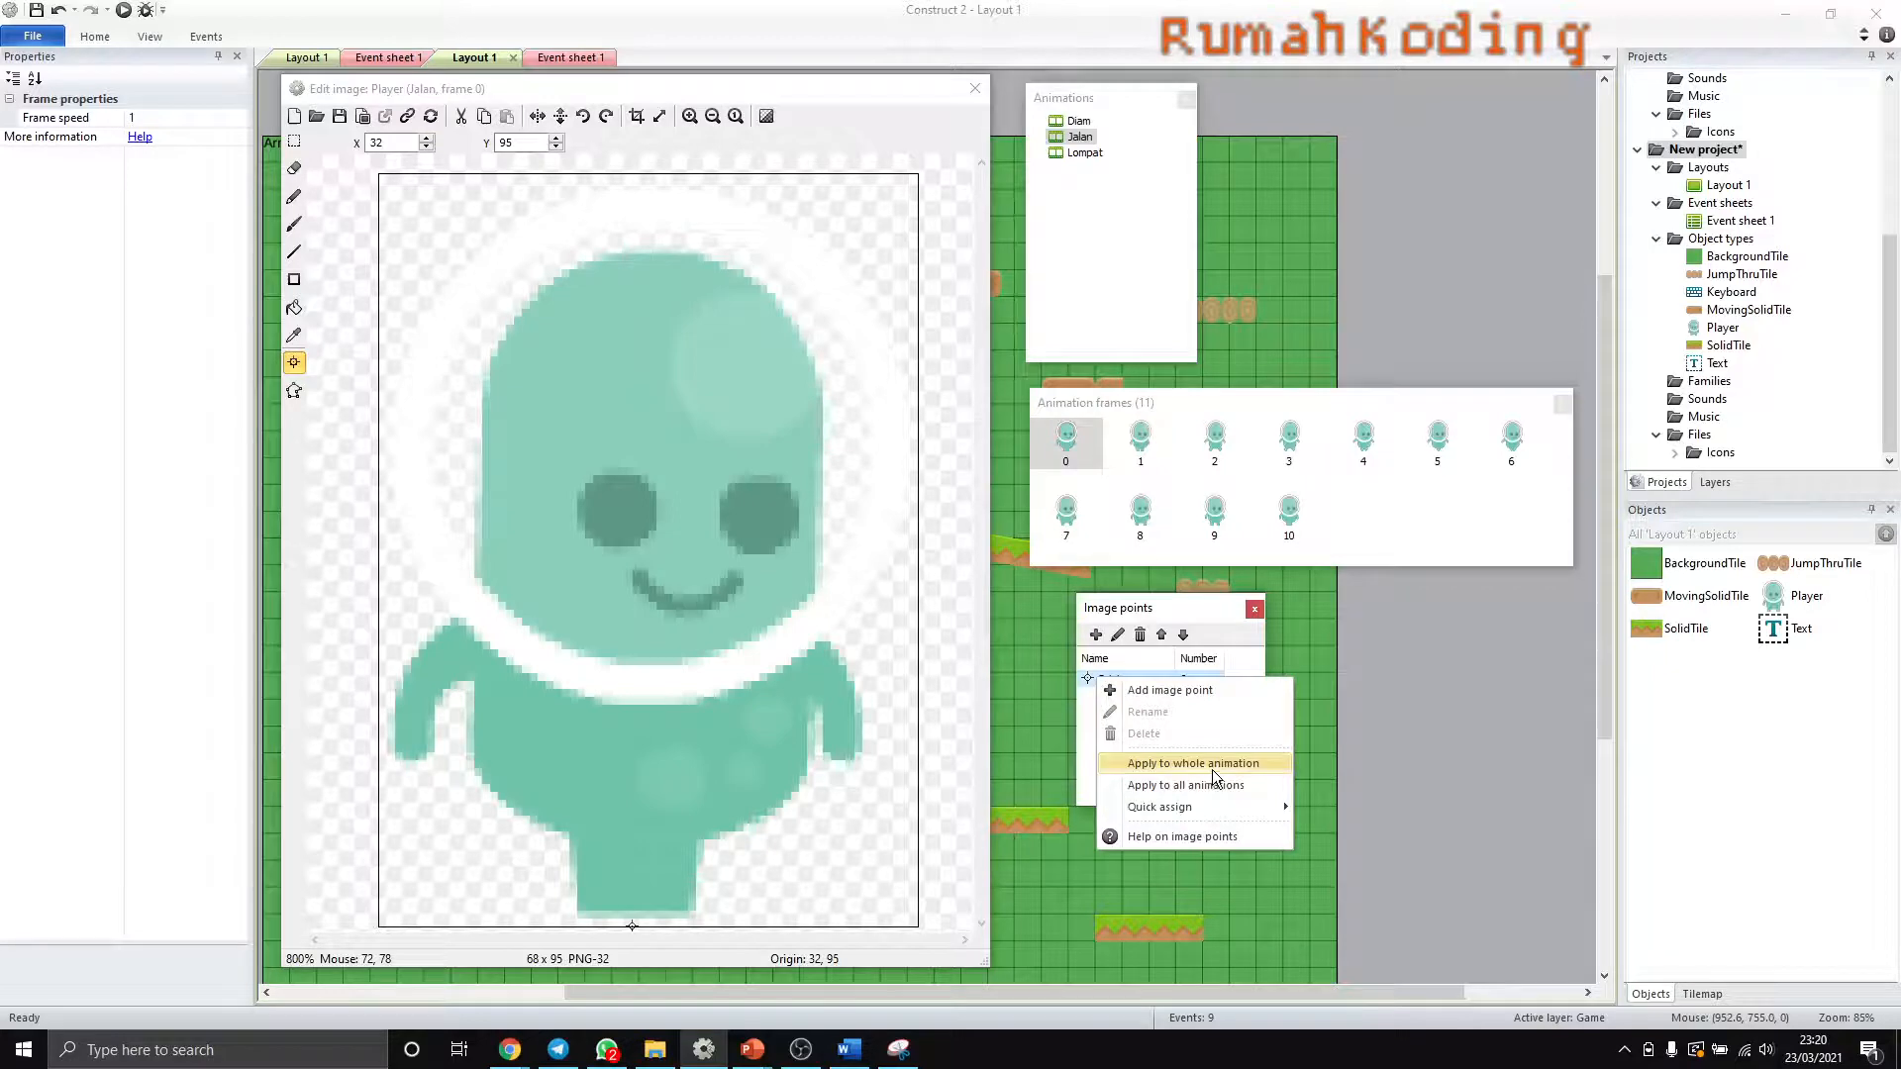
left_click(1212, 769)
- Check the origin point in Jalan frames 1 to 8 and close the image editor
left_click(1140, 438)
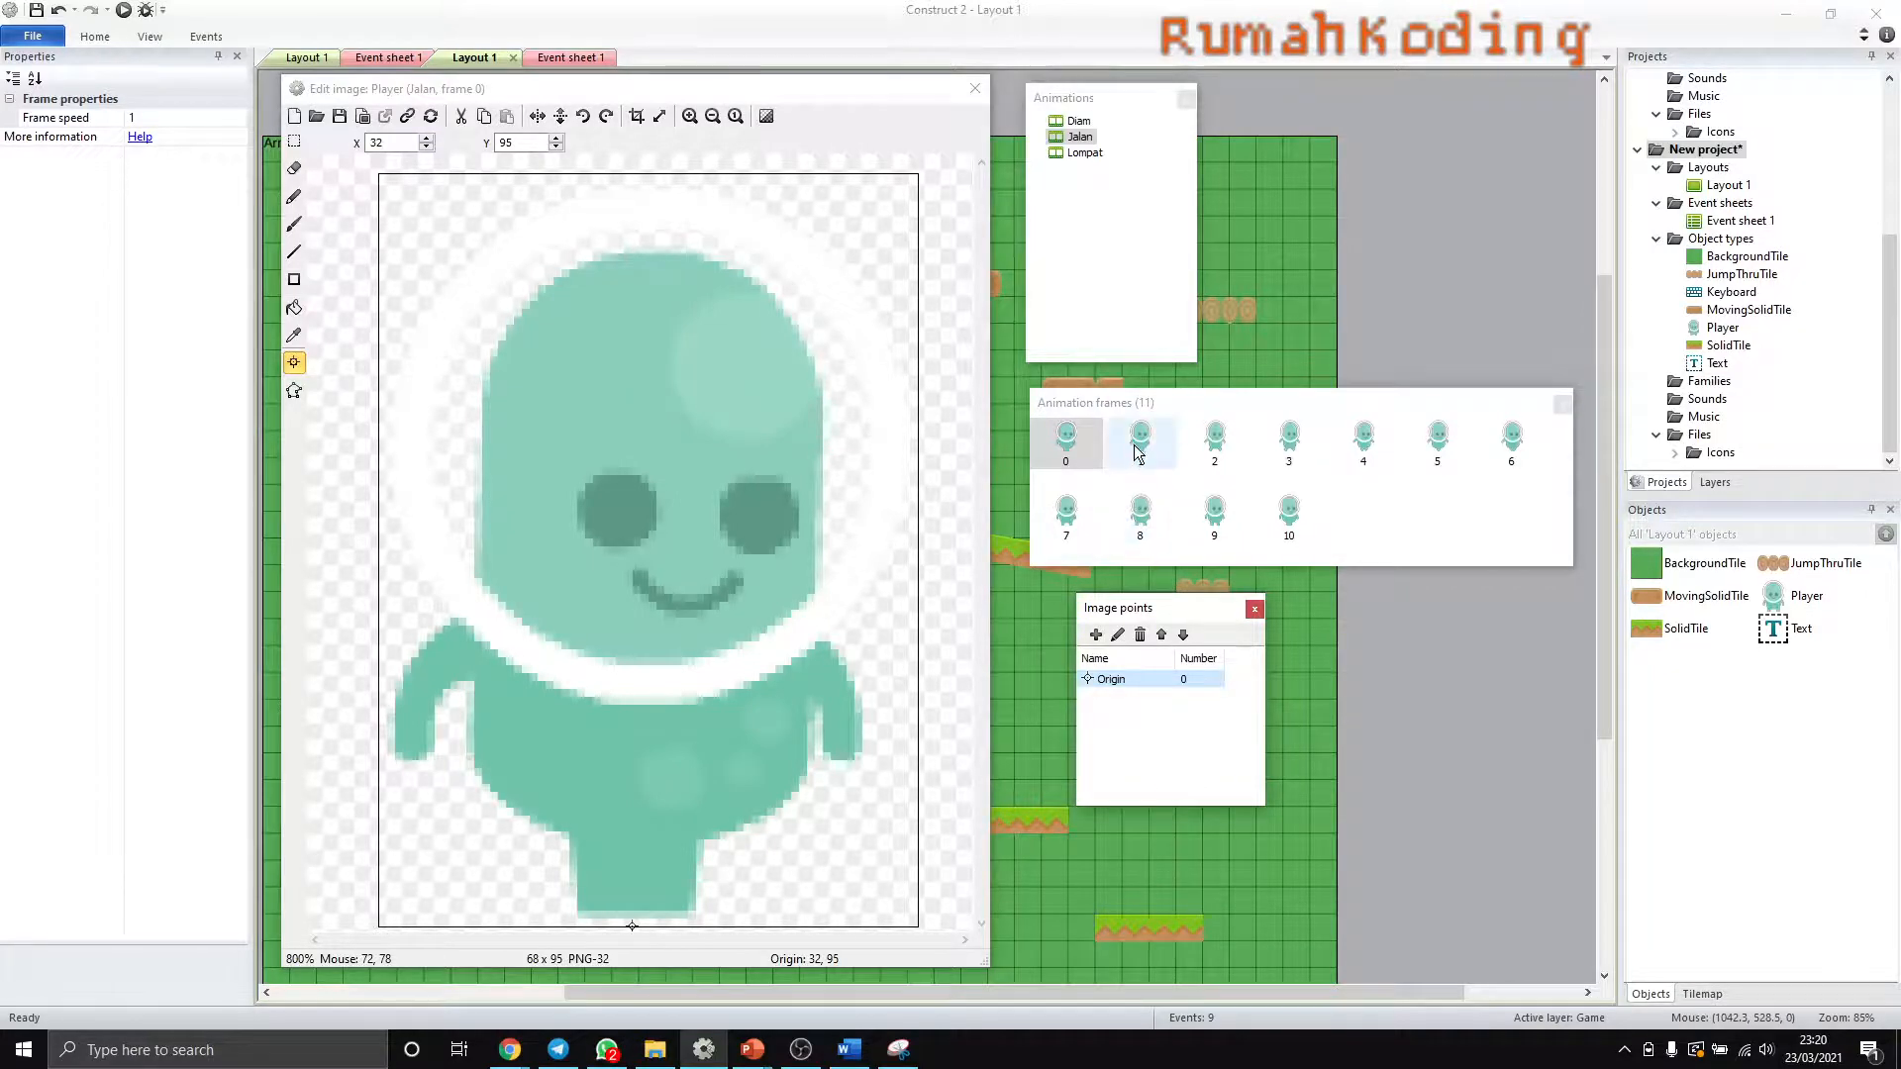
left_click(1215, 438)
left_click(1283, 451)
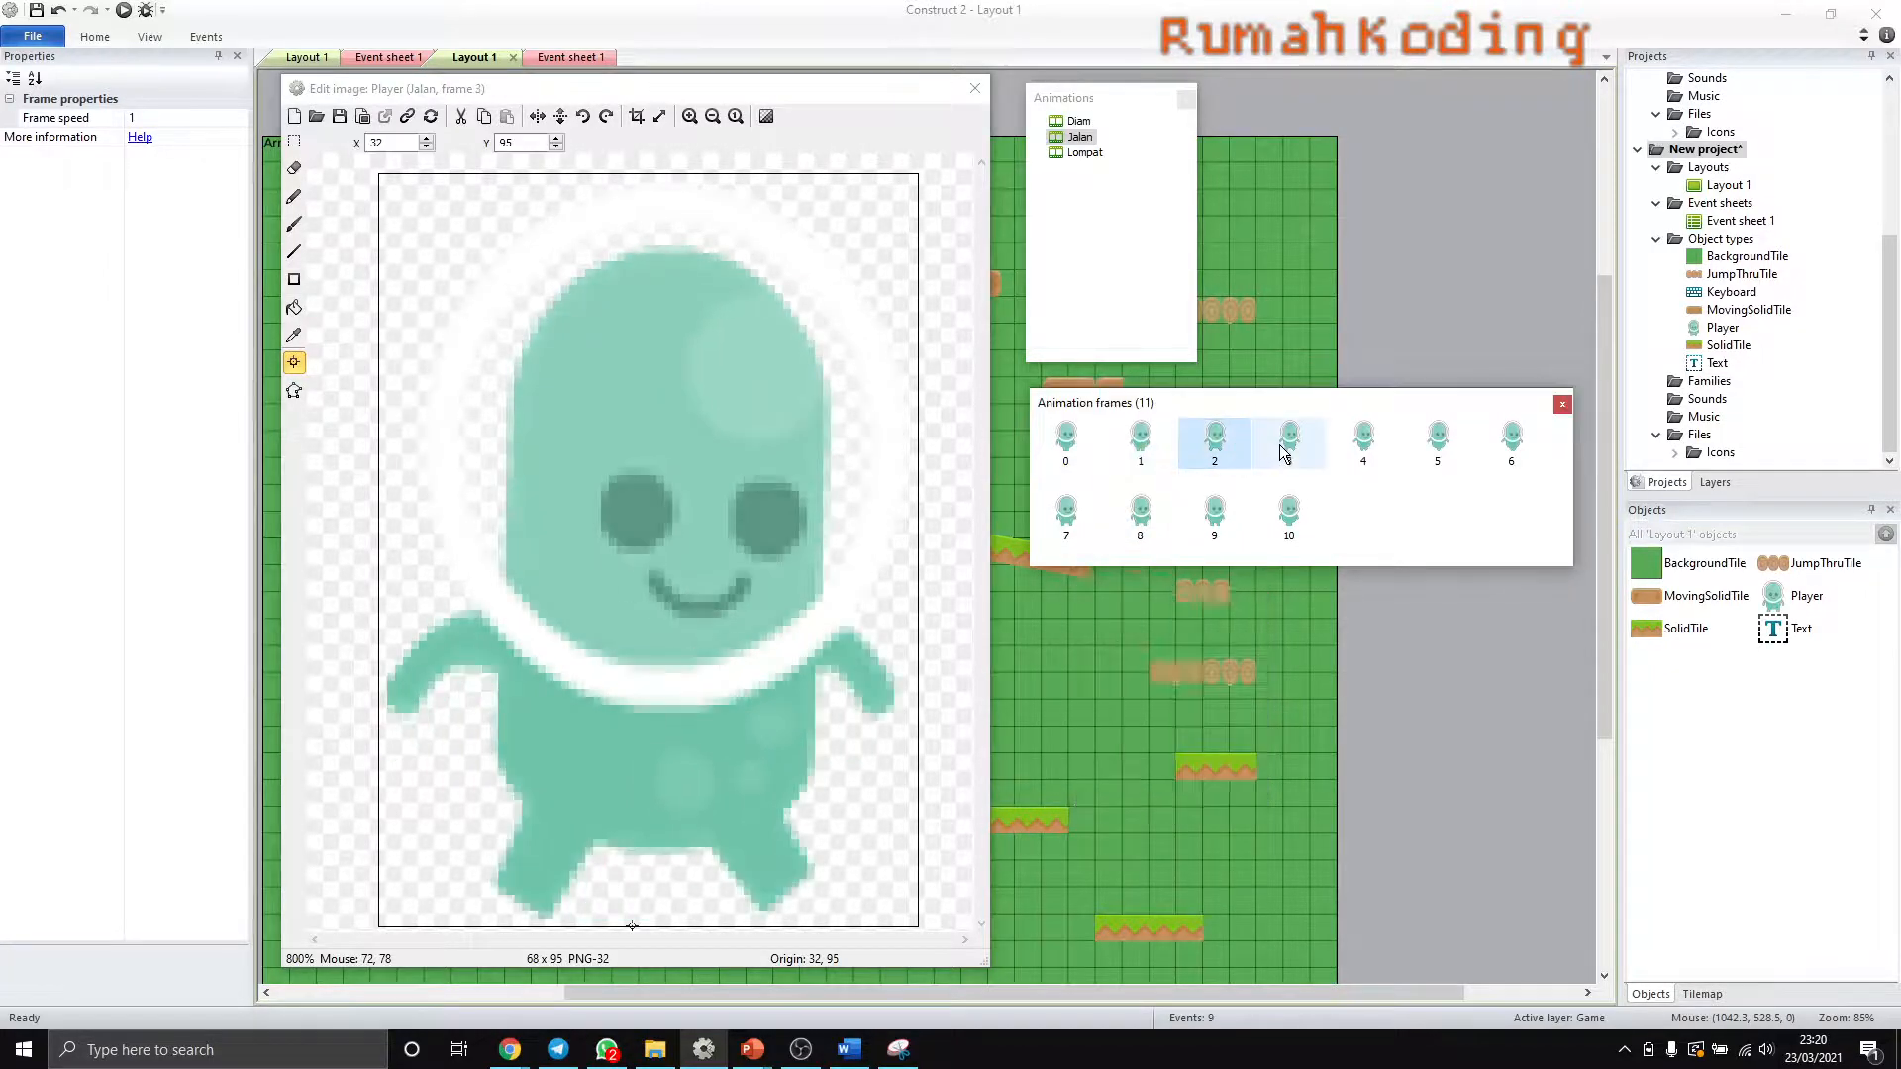
left_click(1364, 440)
left_click(1438, 441)
left_click(1507, 446)
left_click(1085, 526)
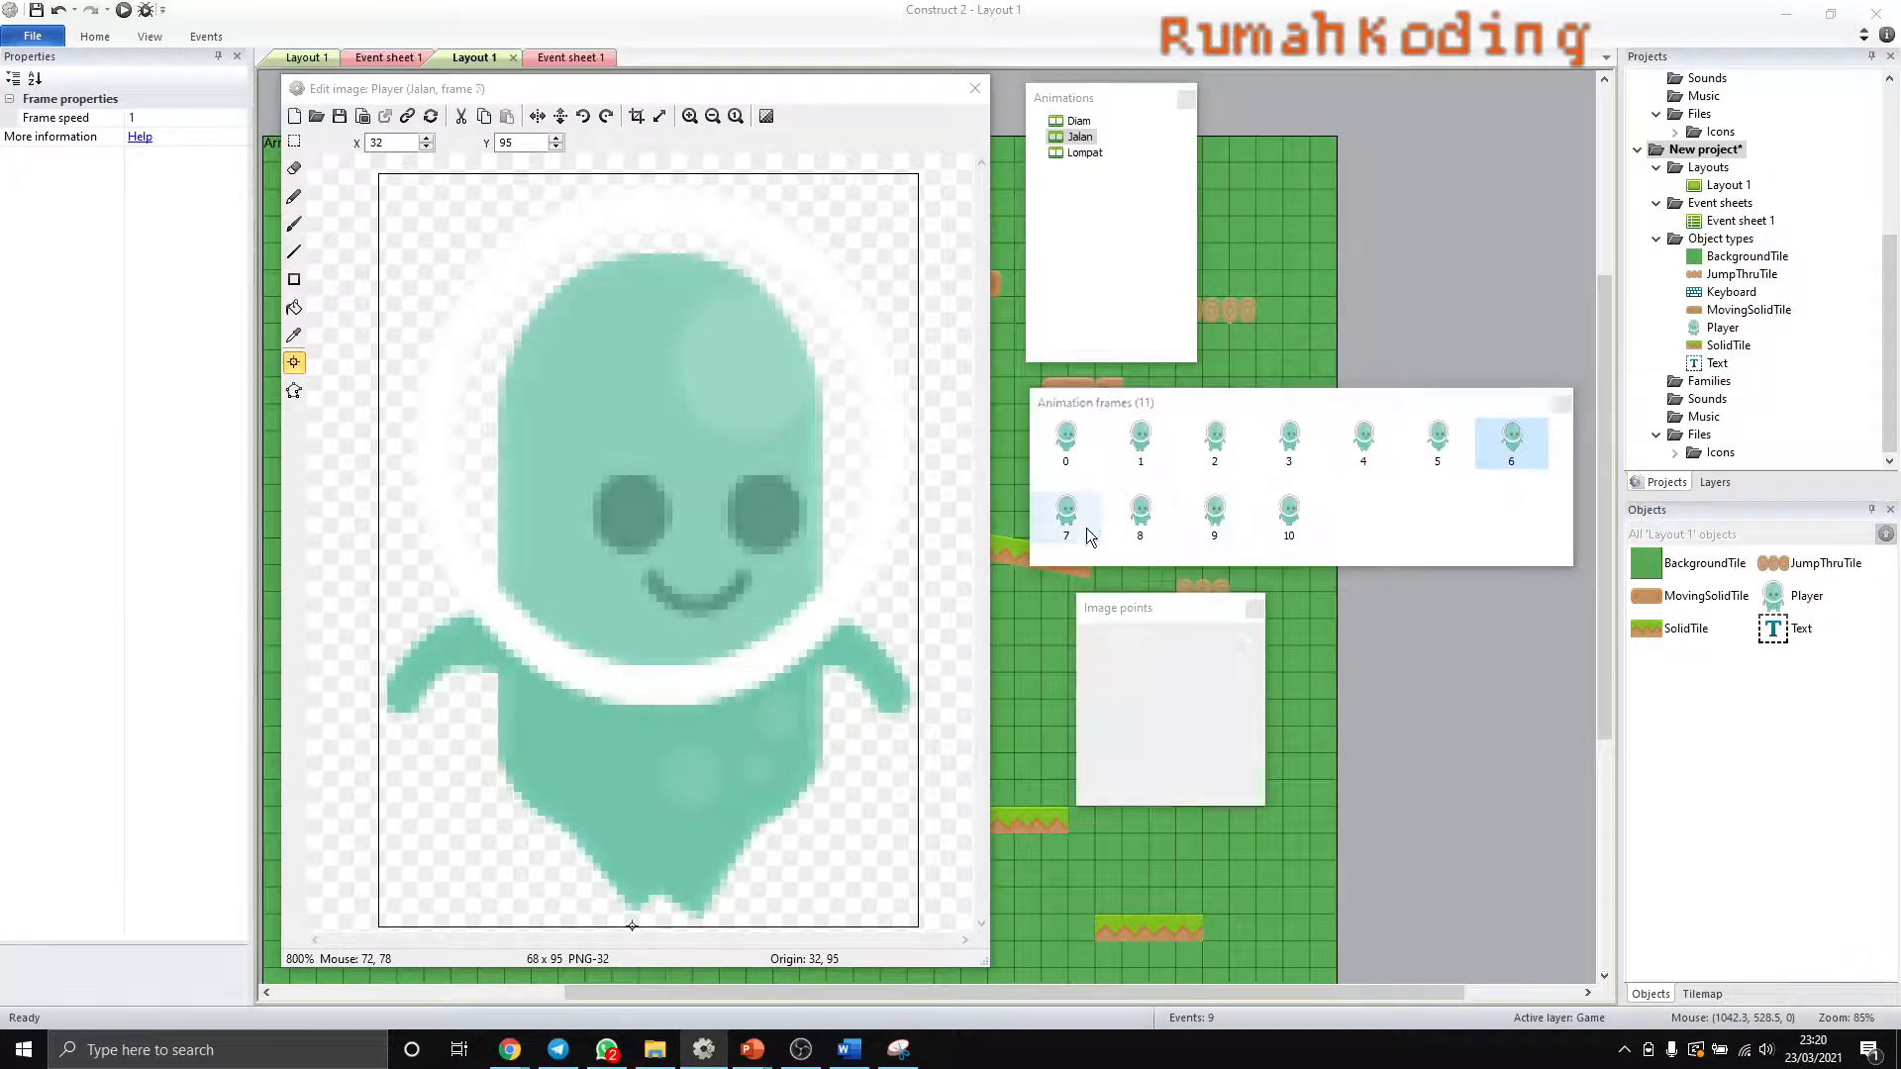
left_click(1133, 519)
left_click(974, 89)
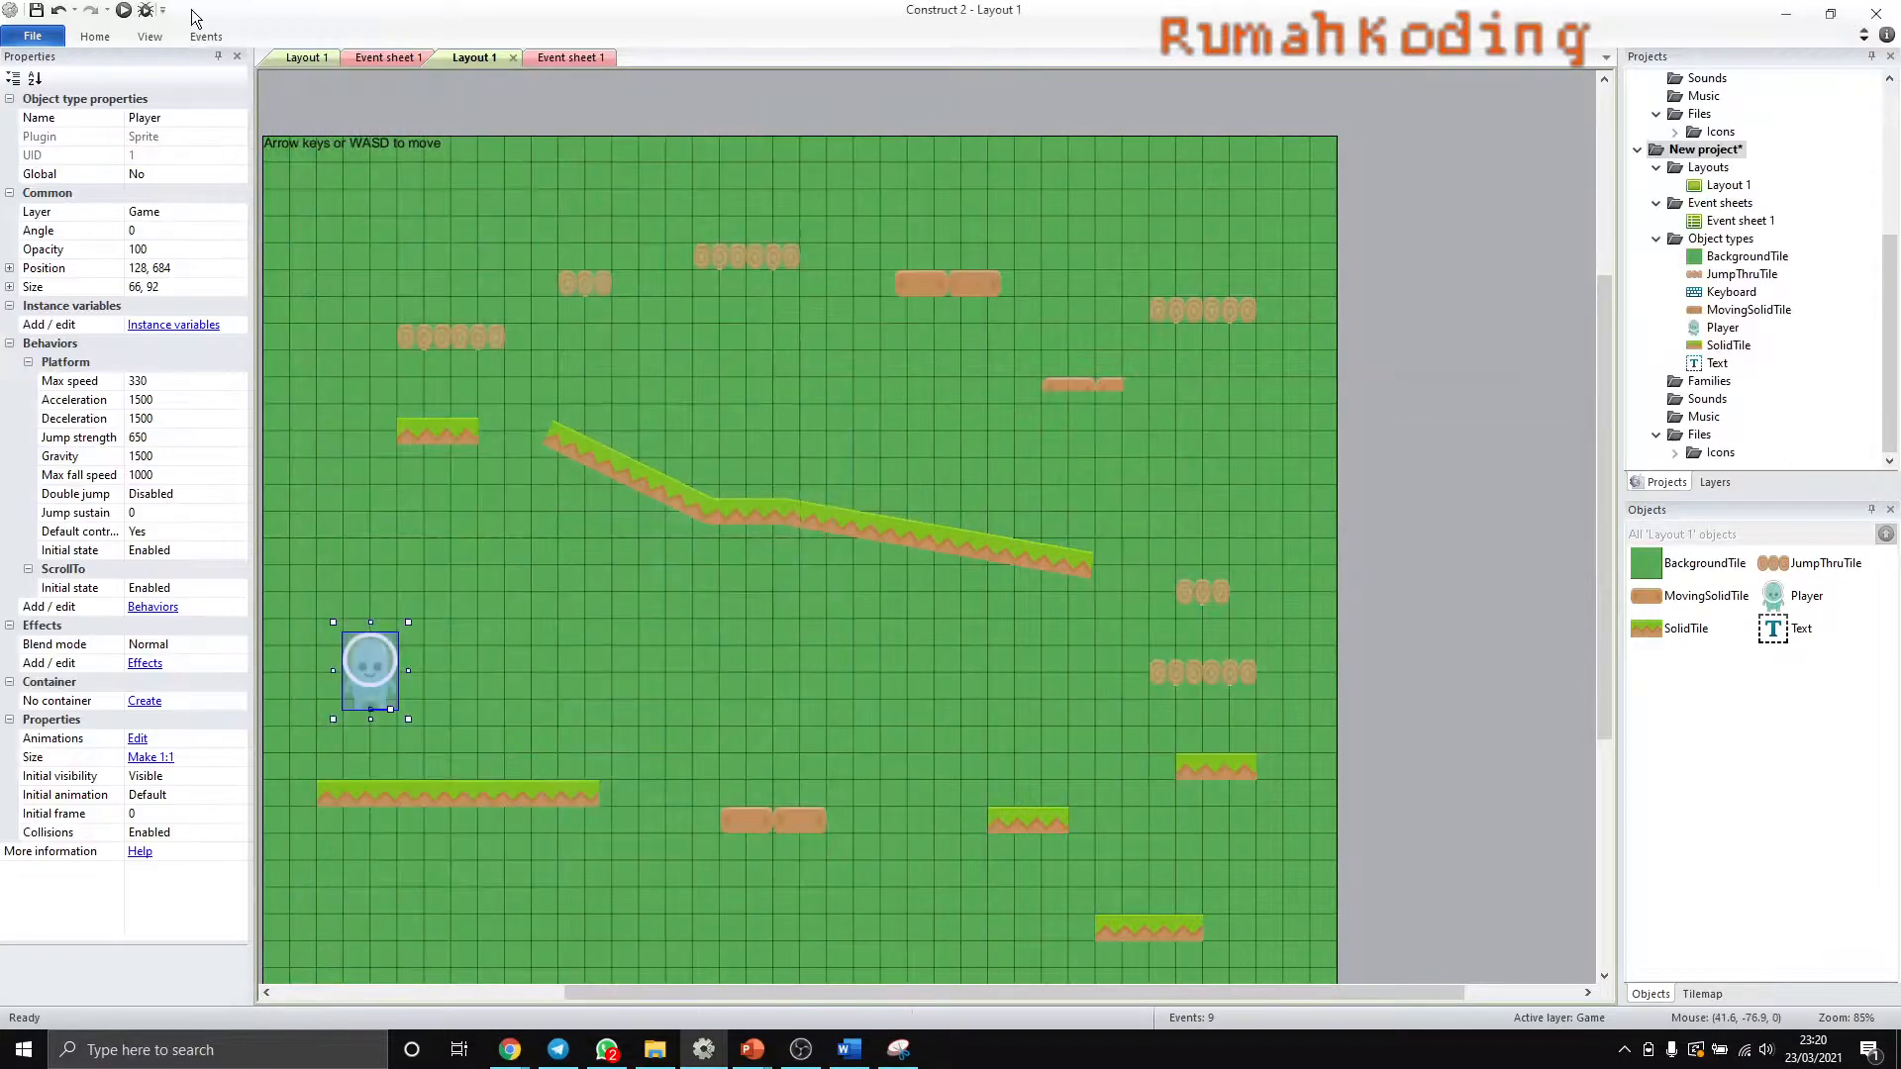
- Preview the game to test the Player's walking and jumping animations with the new Jalan origin
left_click(123, 10)
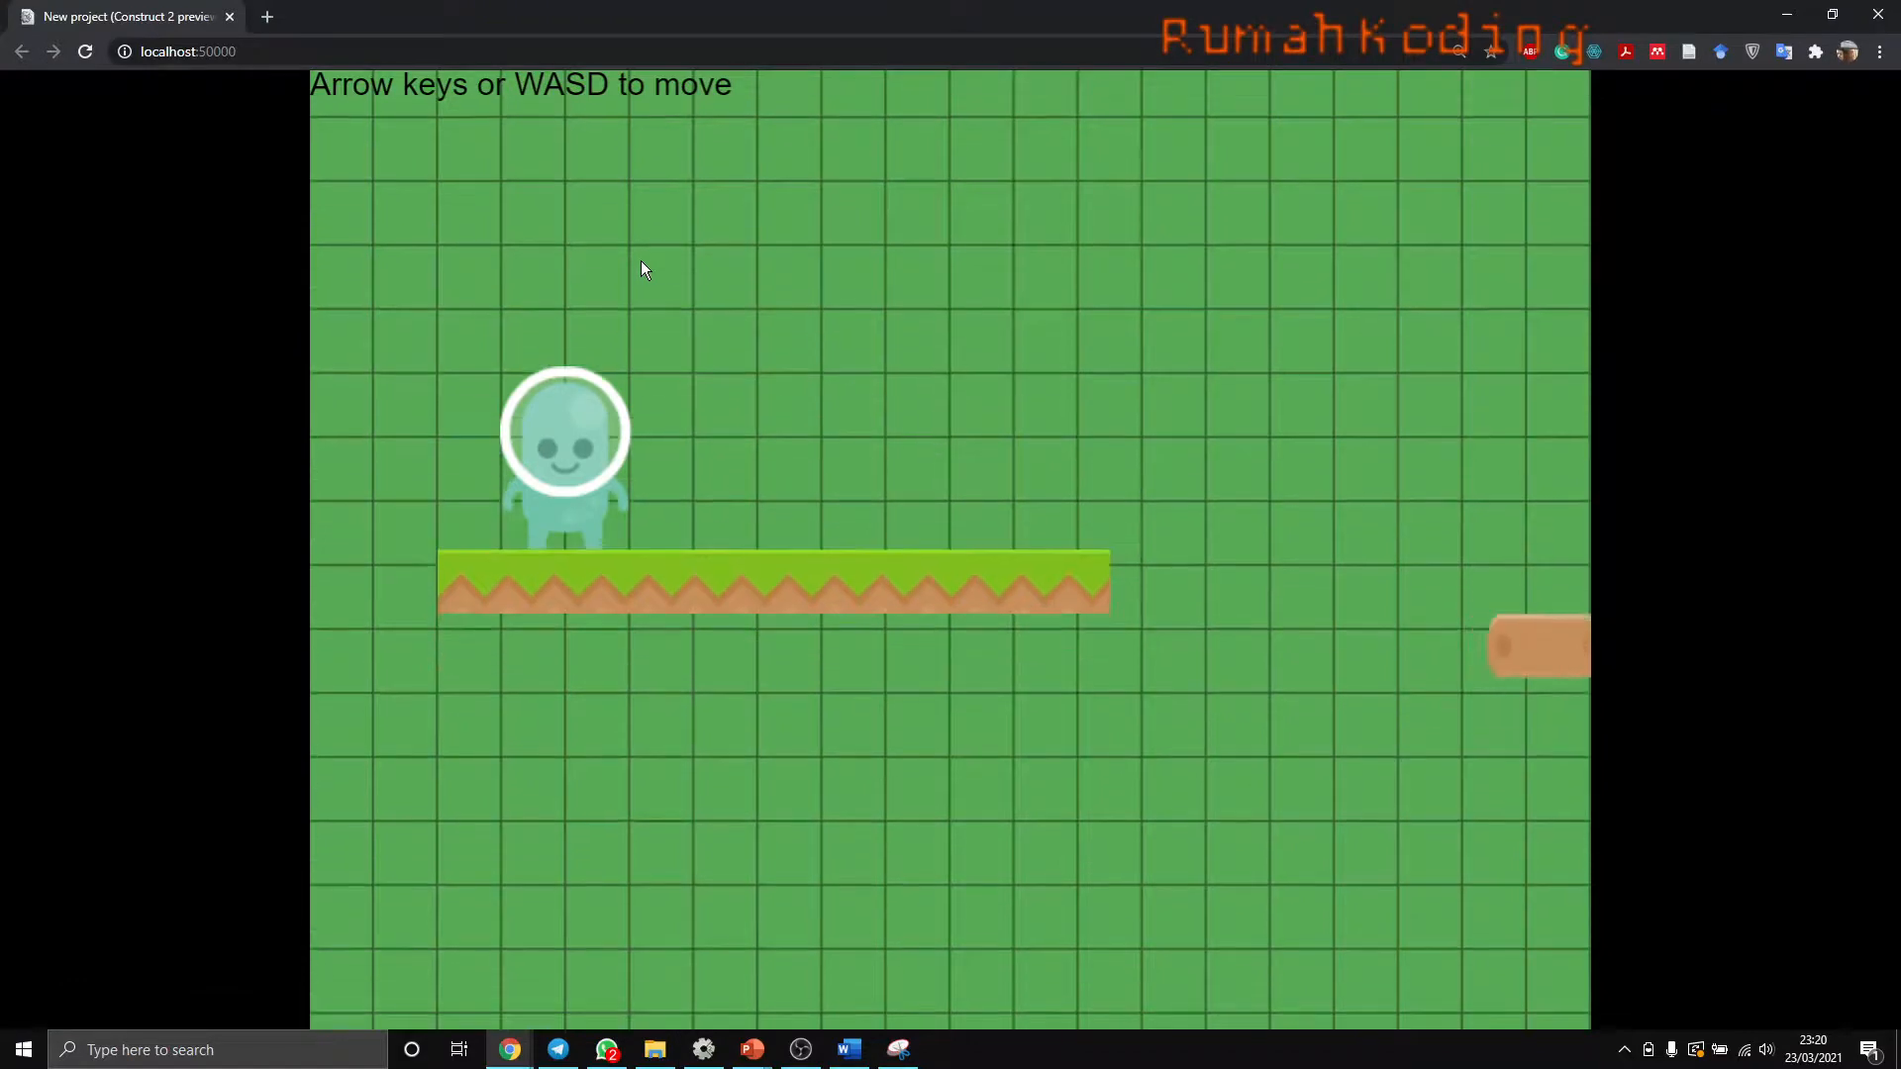
key("Right")
key("Up")
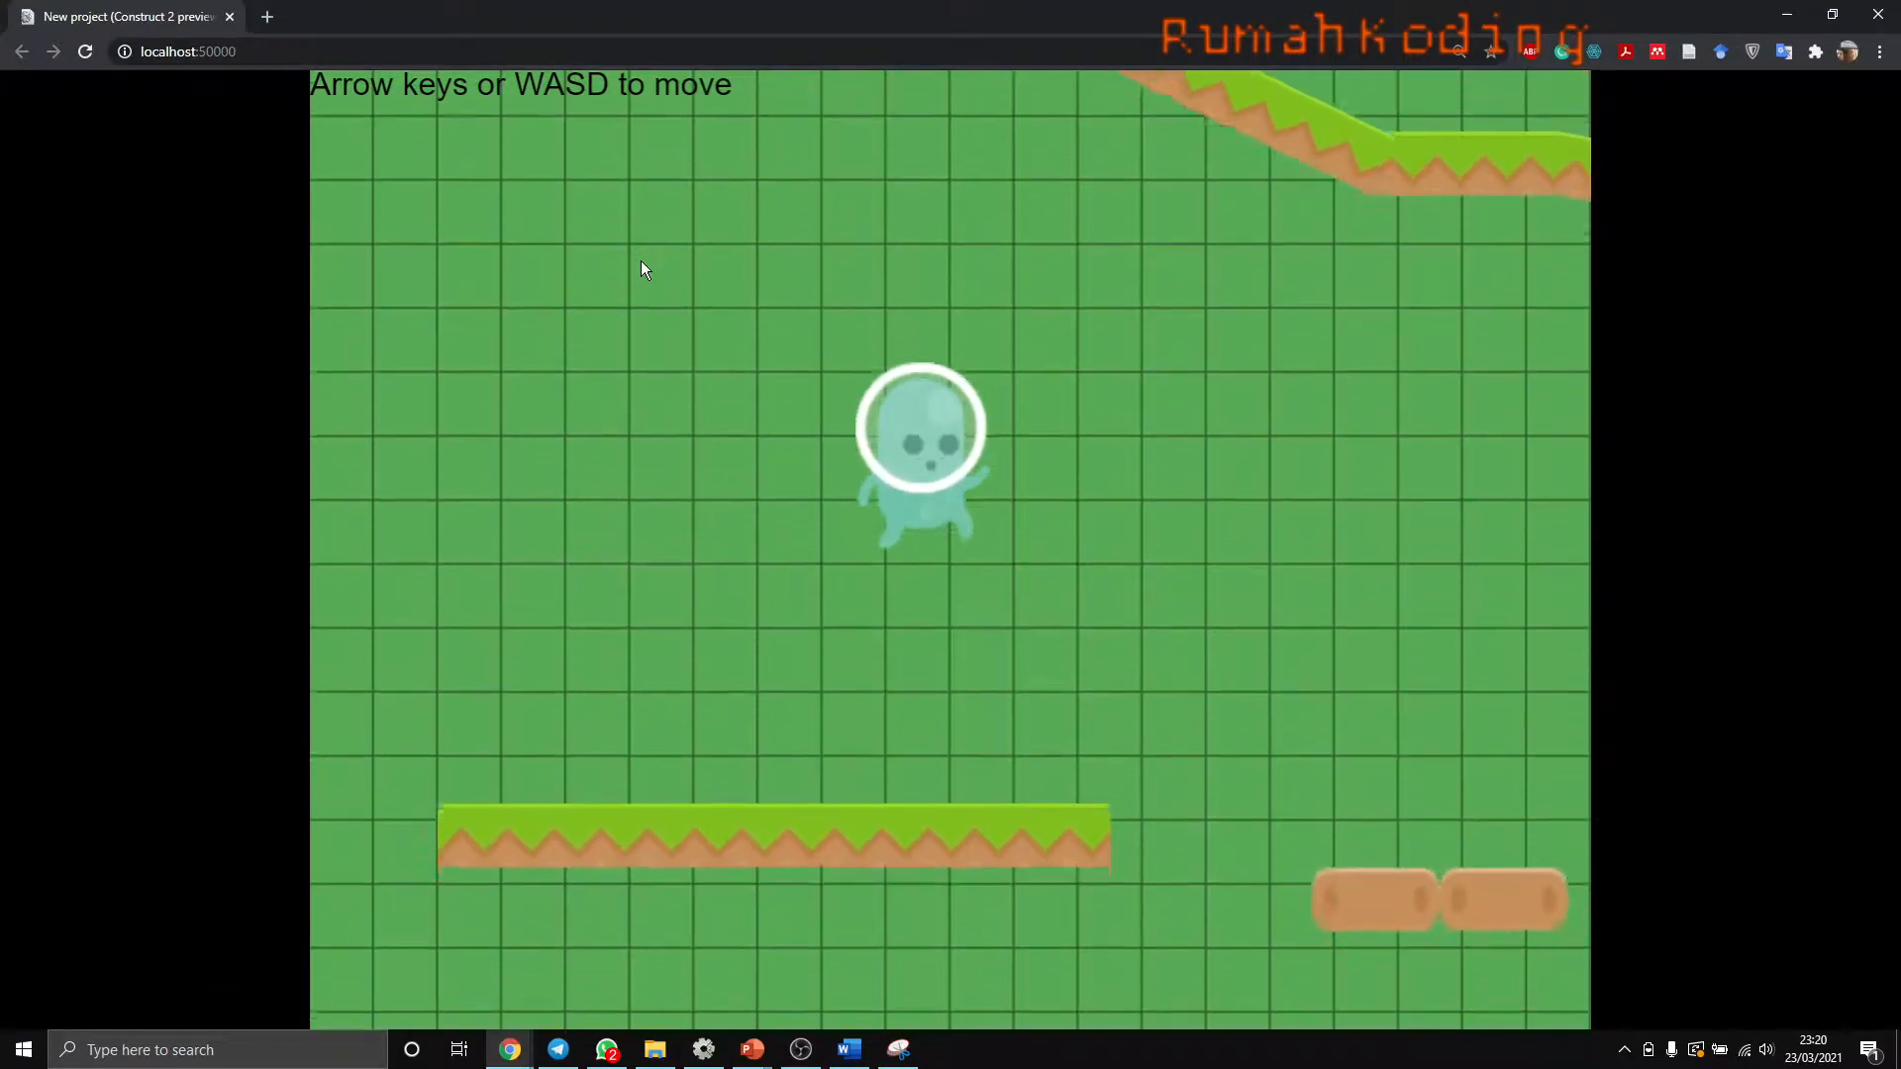
key("Left")
key("Right")
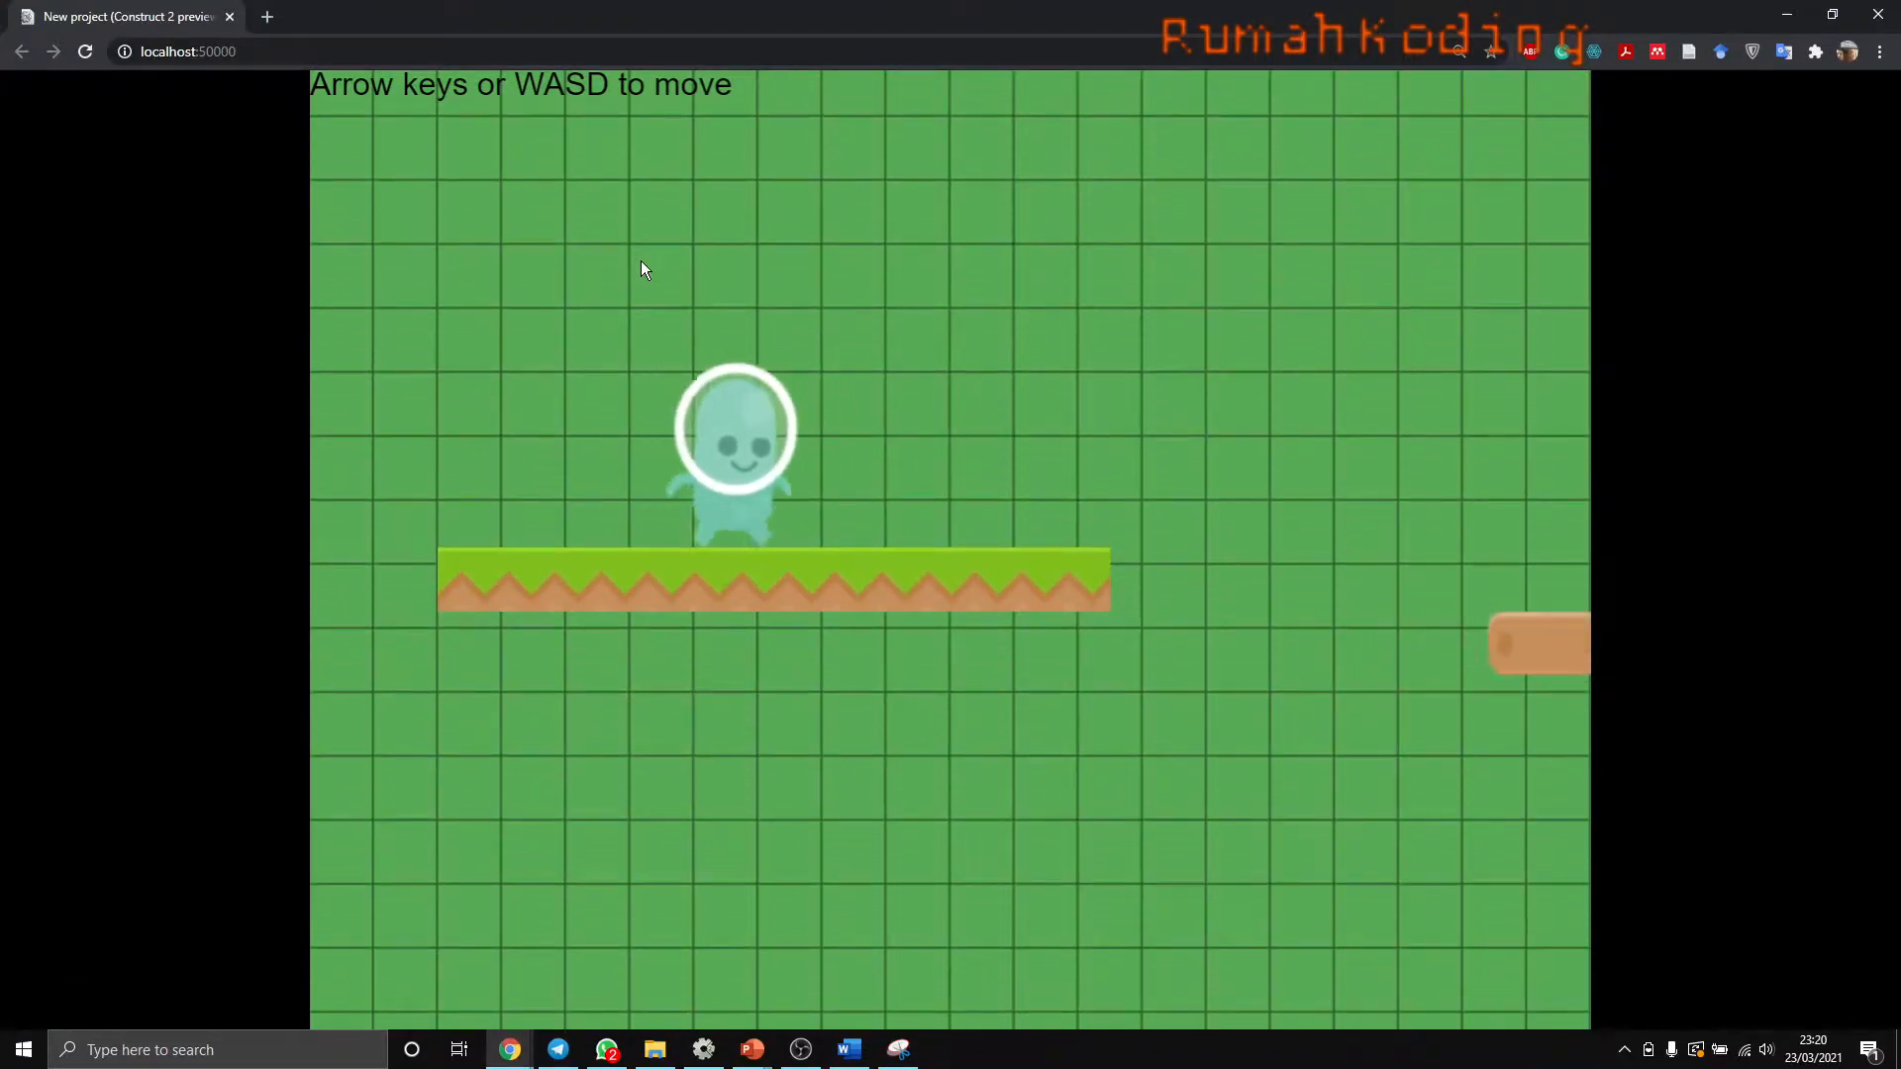
- Walk and jump the Player across the level's ground, bridge and sloped platforms in both directions to check the animation alignment
key("Up")
key("Right")
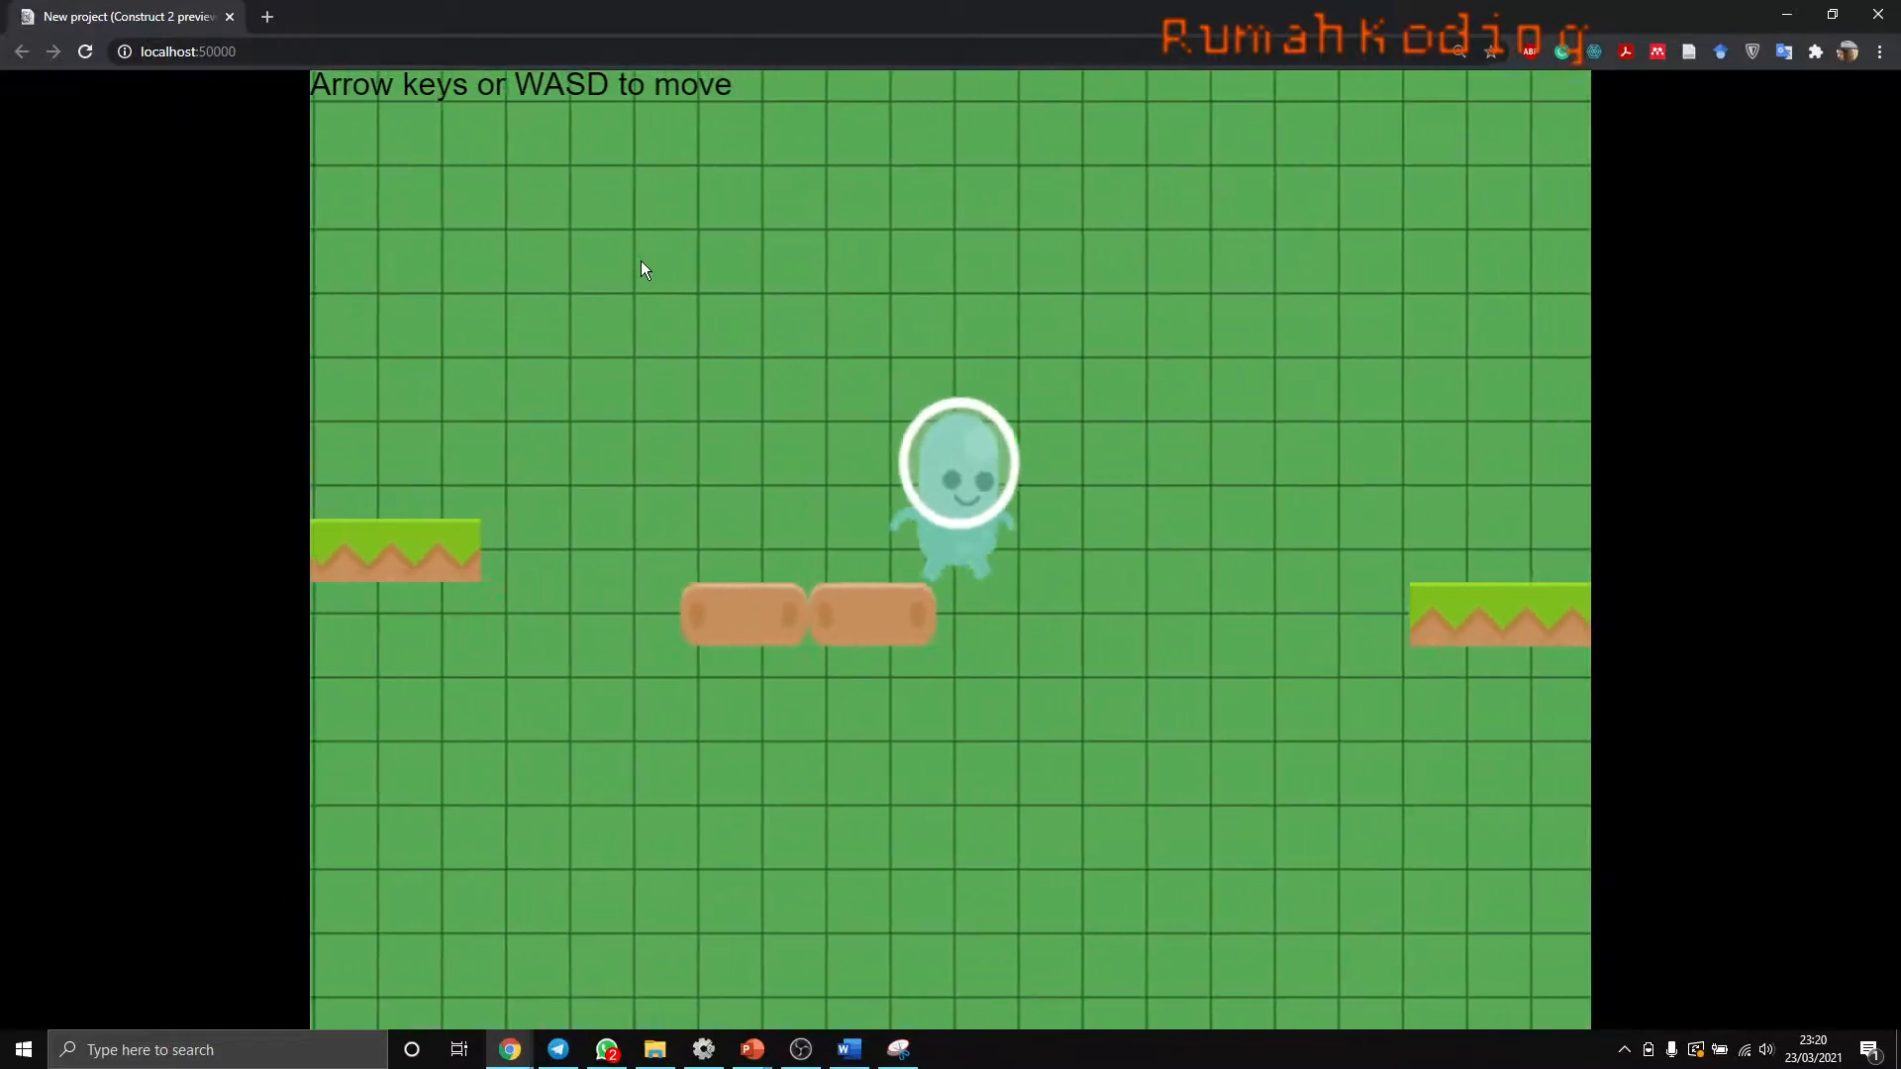
key("Up")
key("Right")
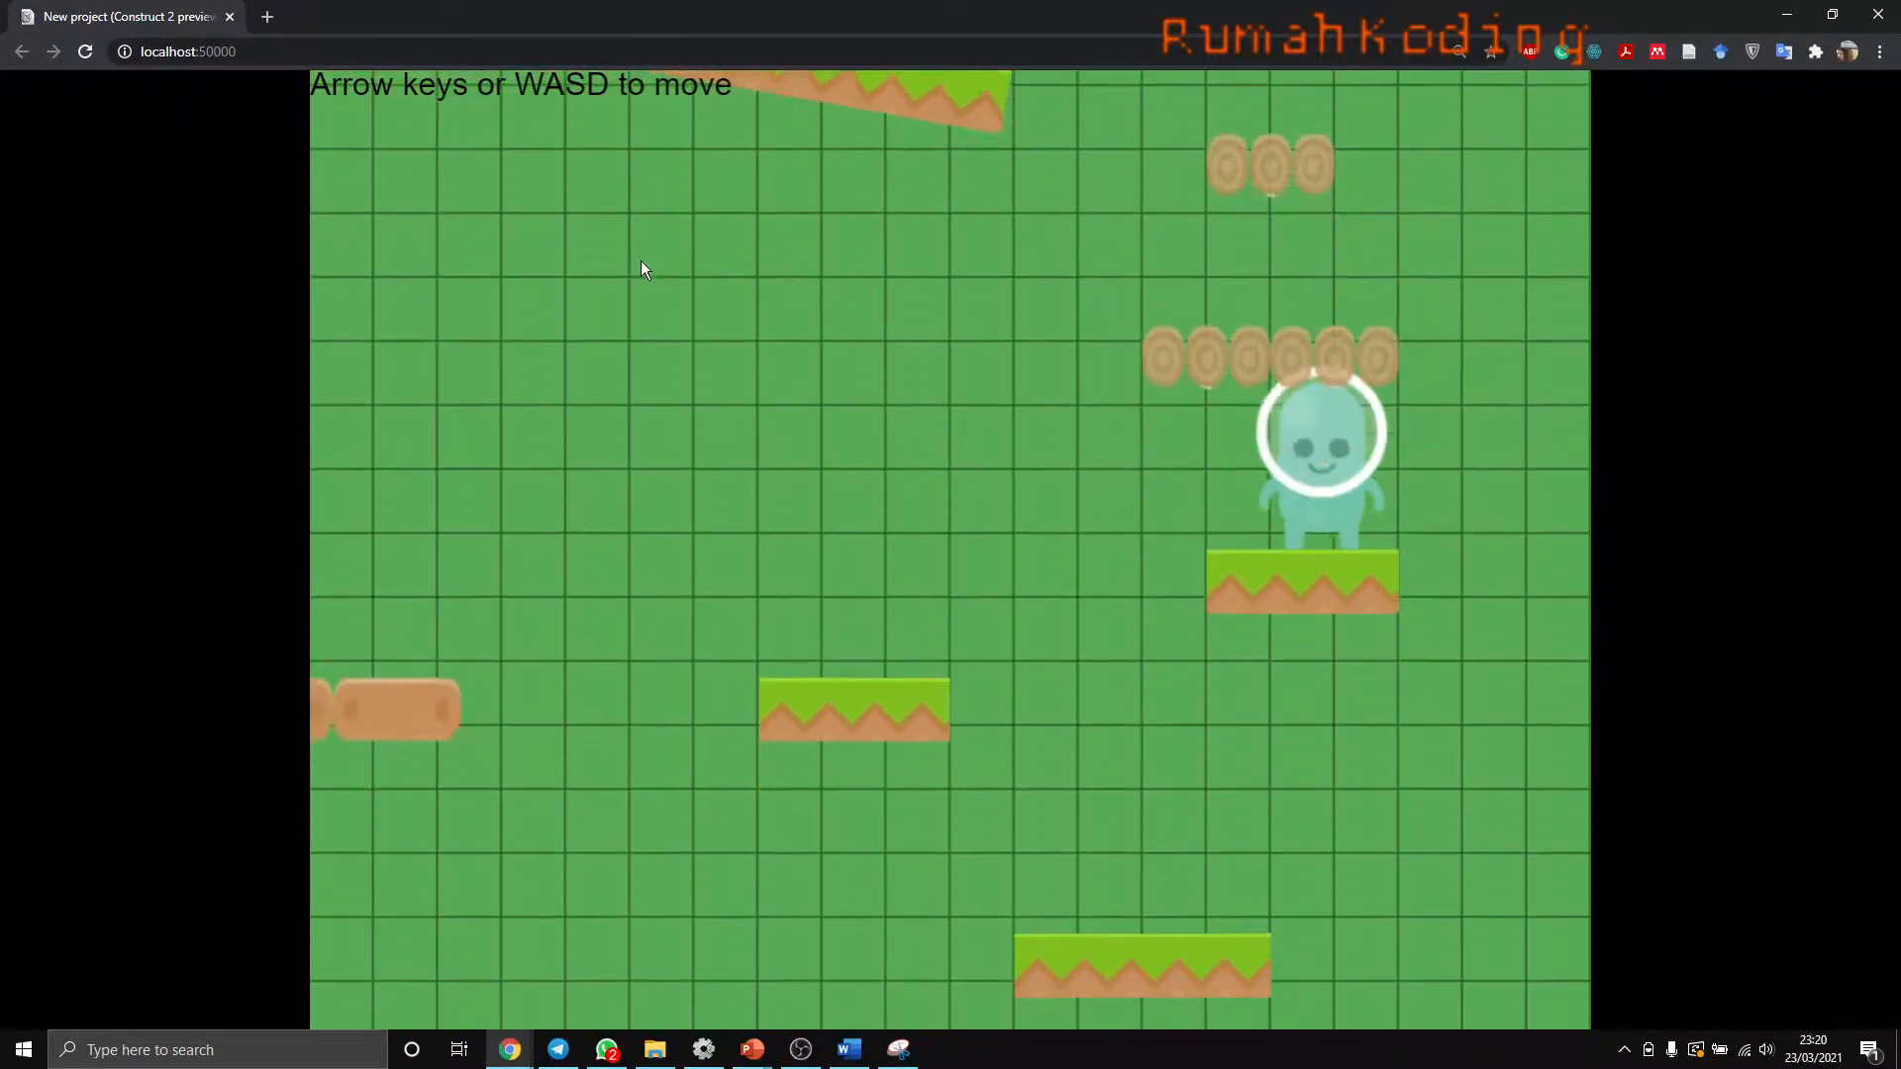
key("Up")
key("Up")
key("Left")
key("Left")
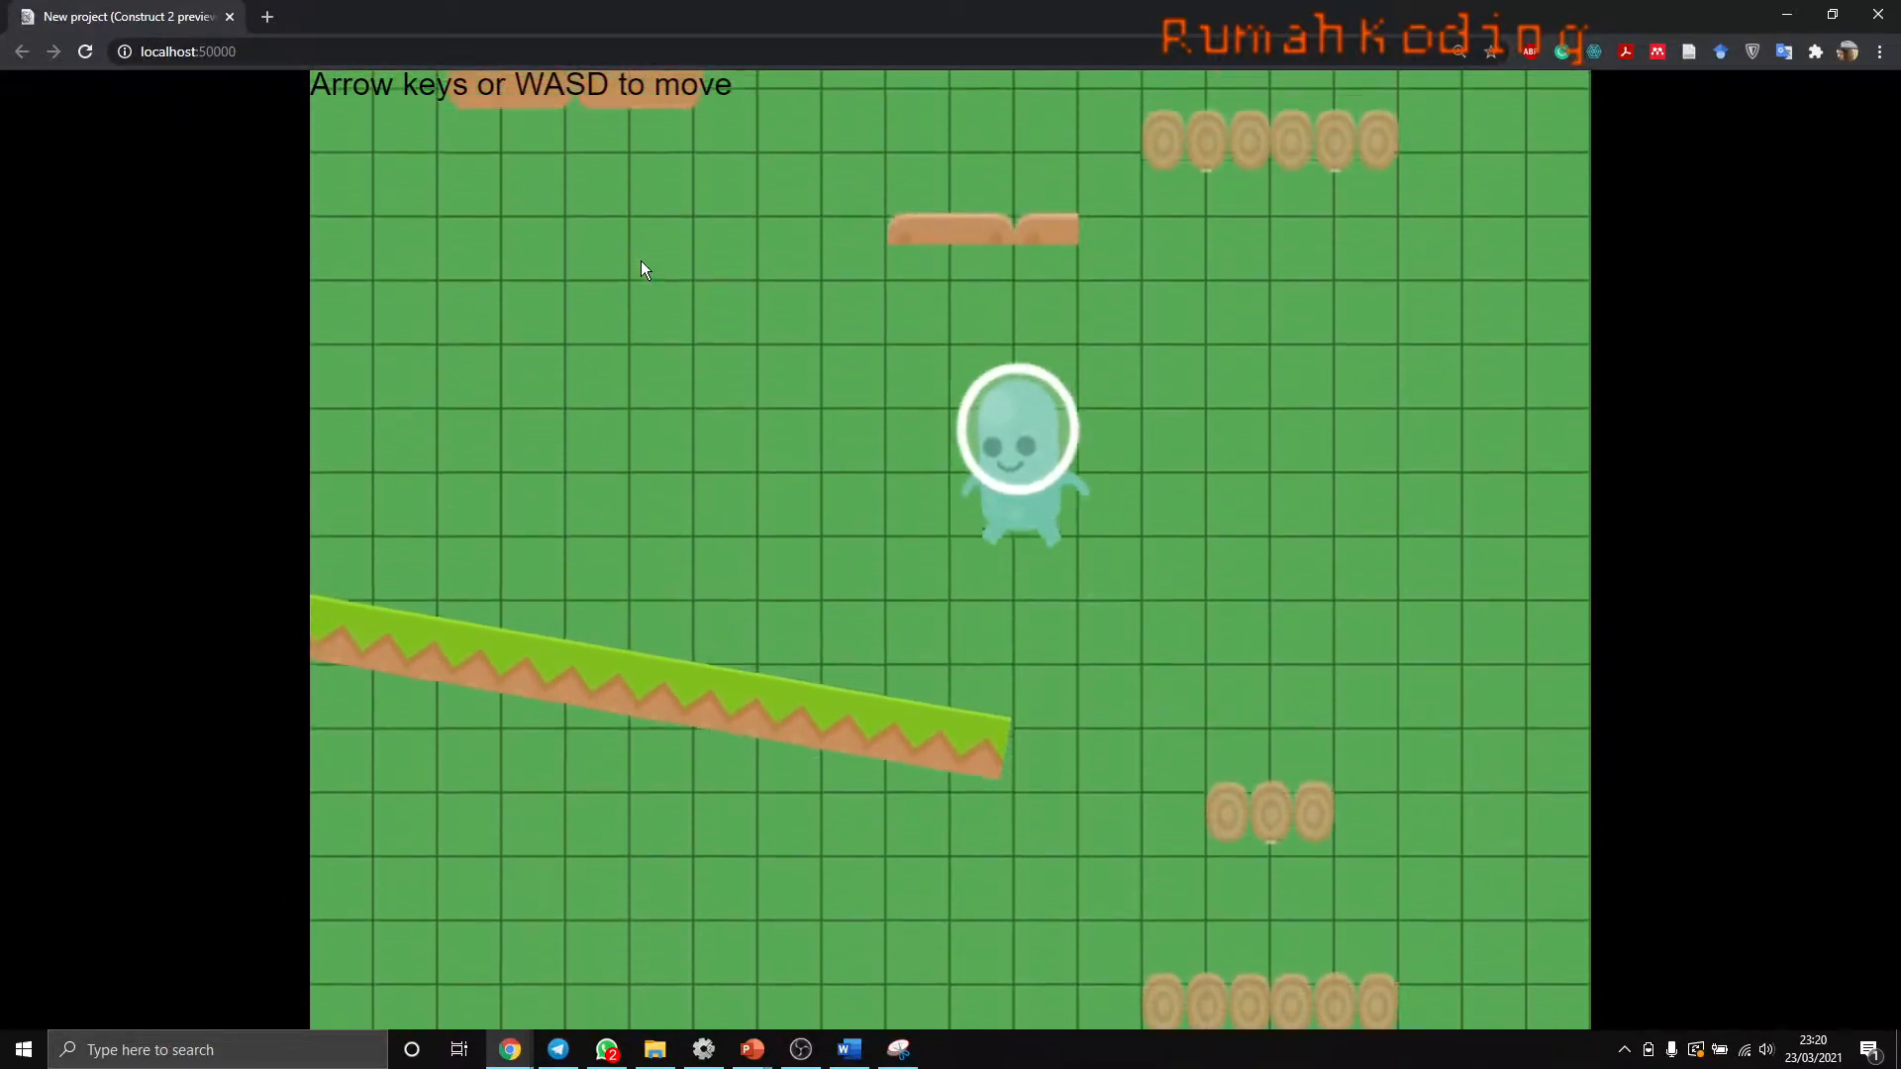
key("Left")
key("Up")
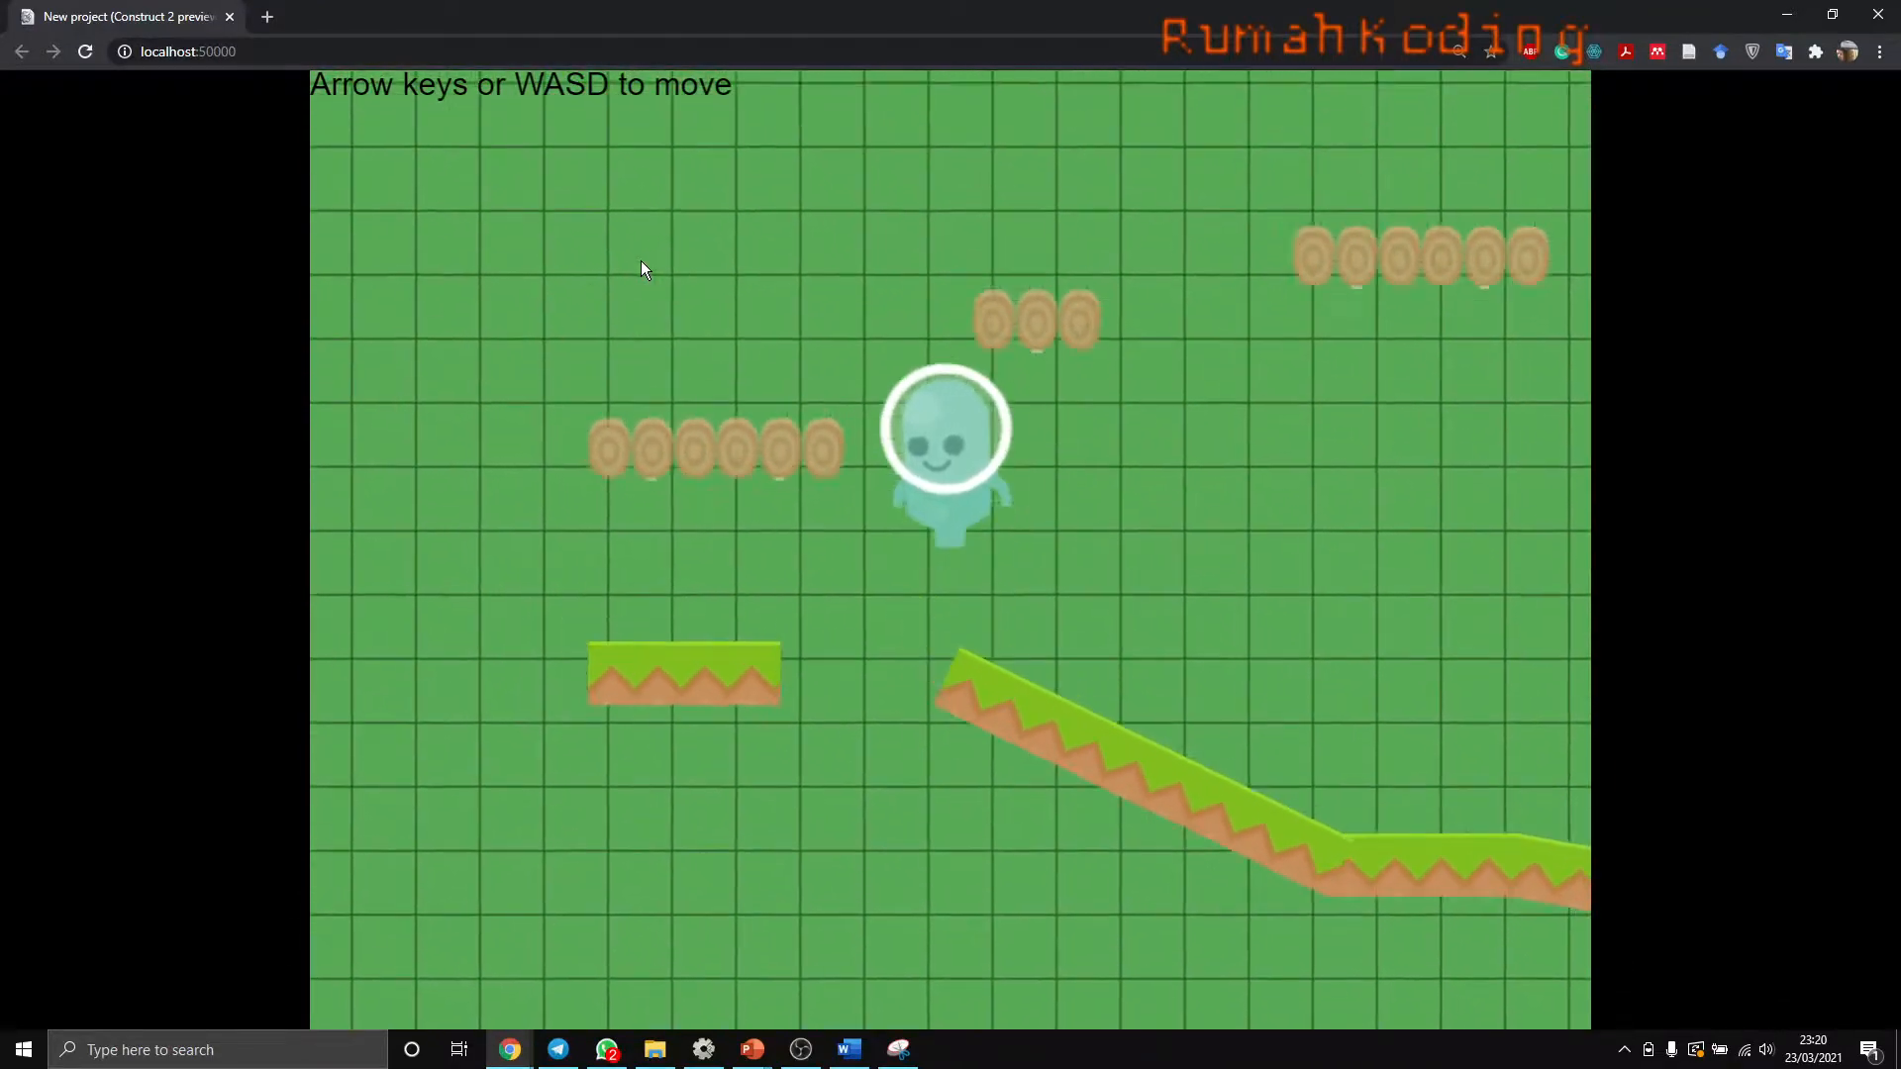
key("Right")
key("Up")
key("Right")
key("Up")
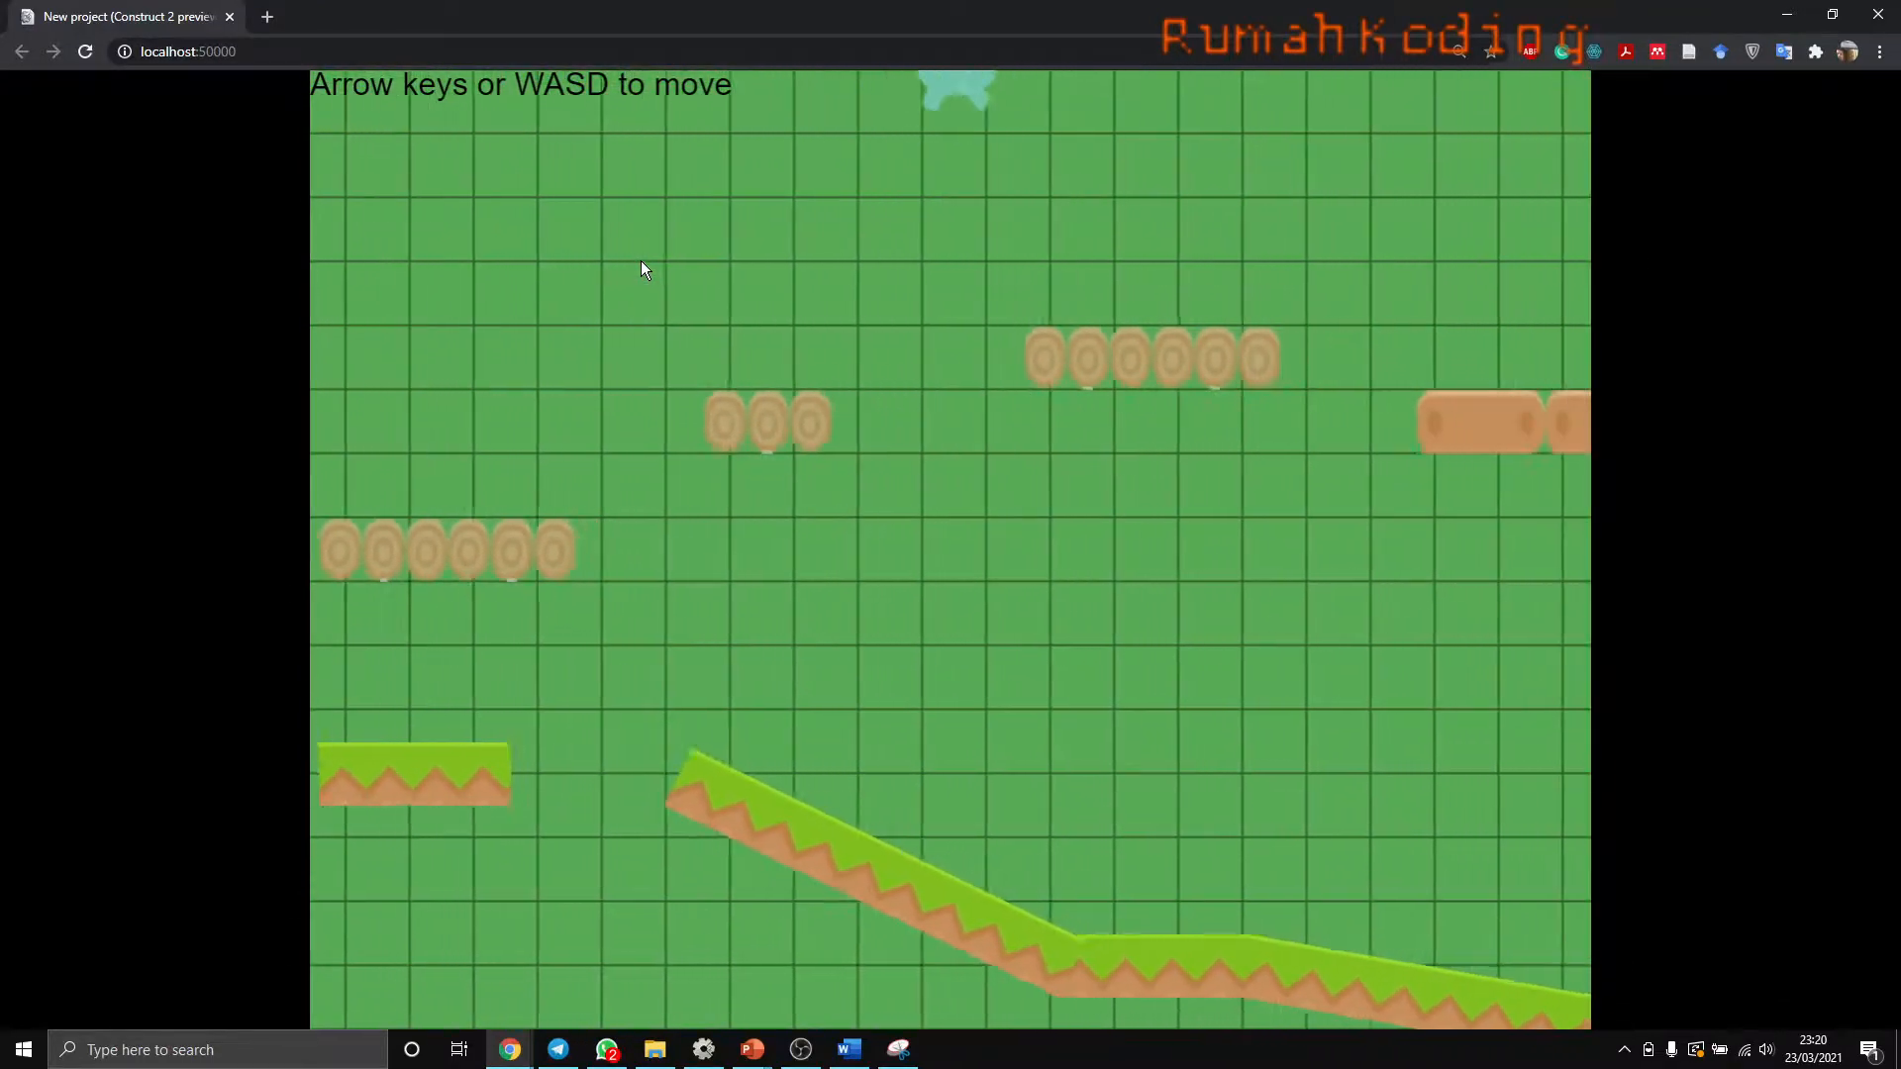
key("Up")
key("Right")
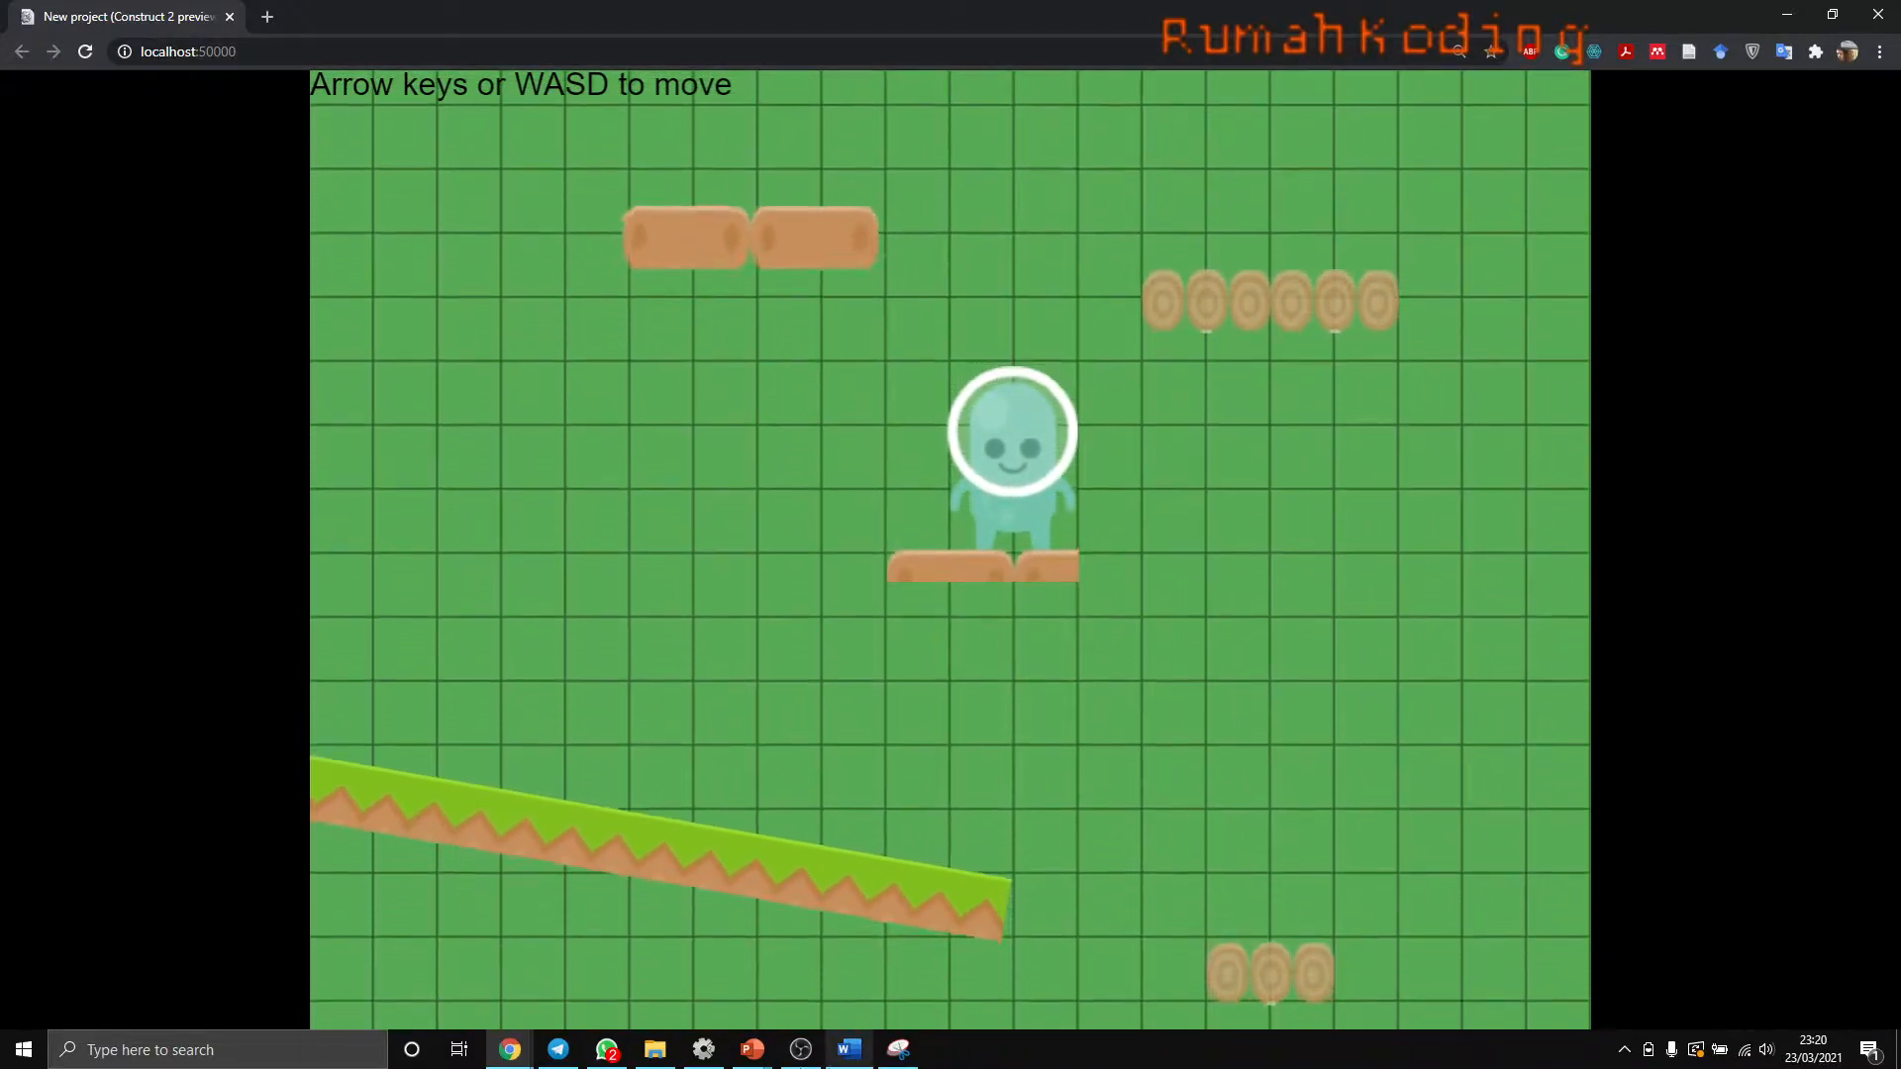
- Switch to the PowerPoint slide show with the Construct: Micro Platformer title slide
mouse_move(752, 1049)
left_click(888, 966)
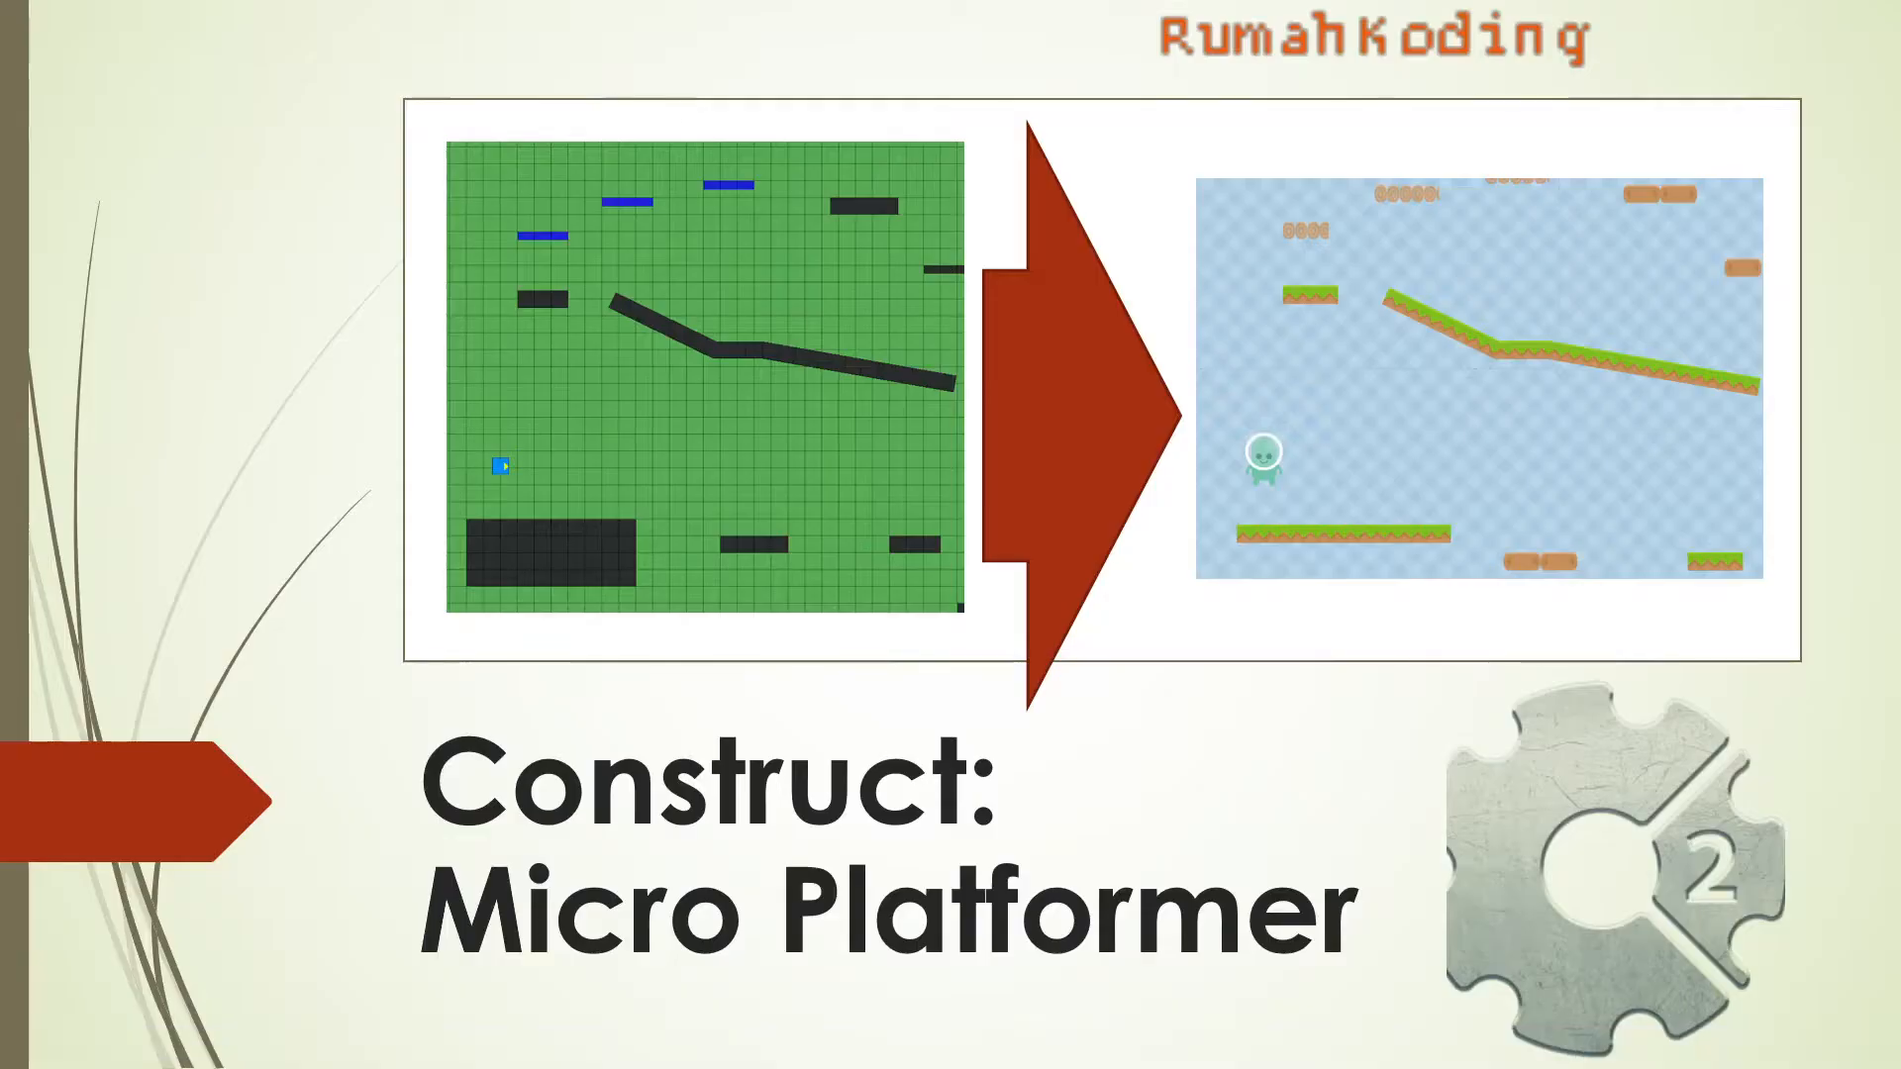